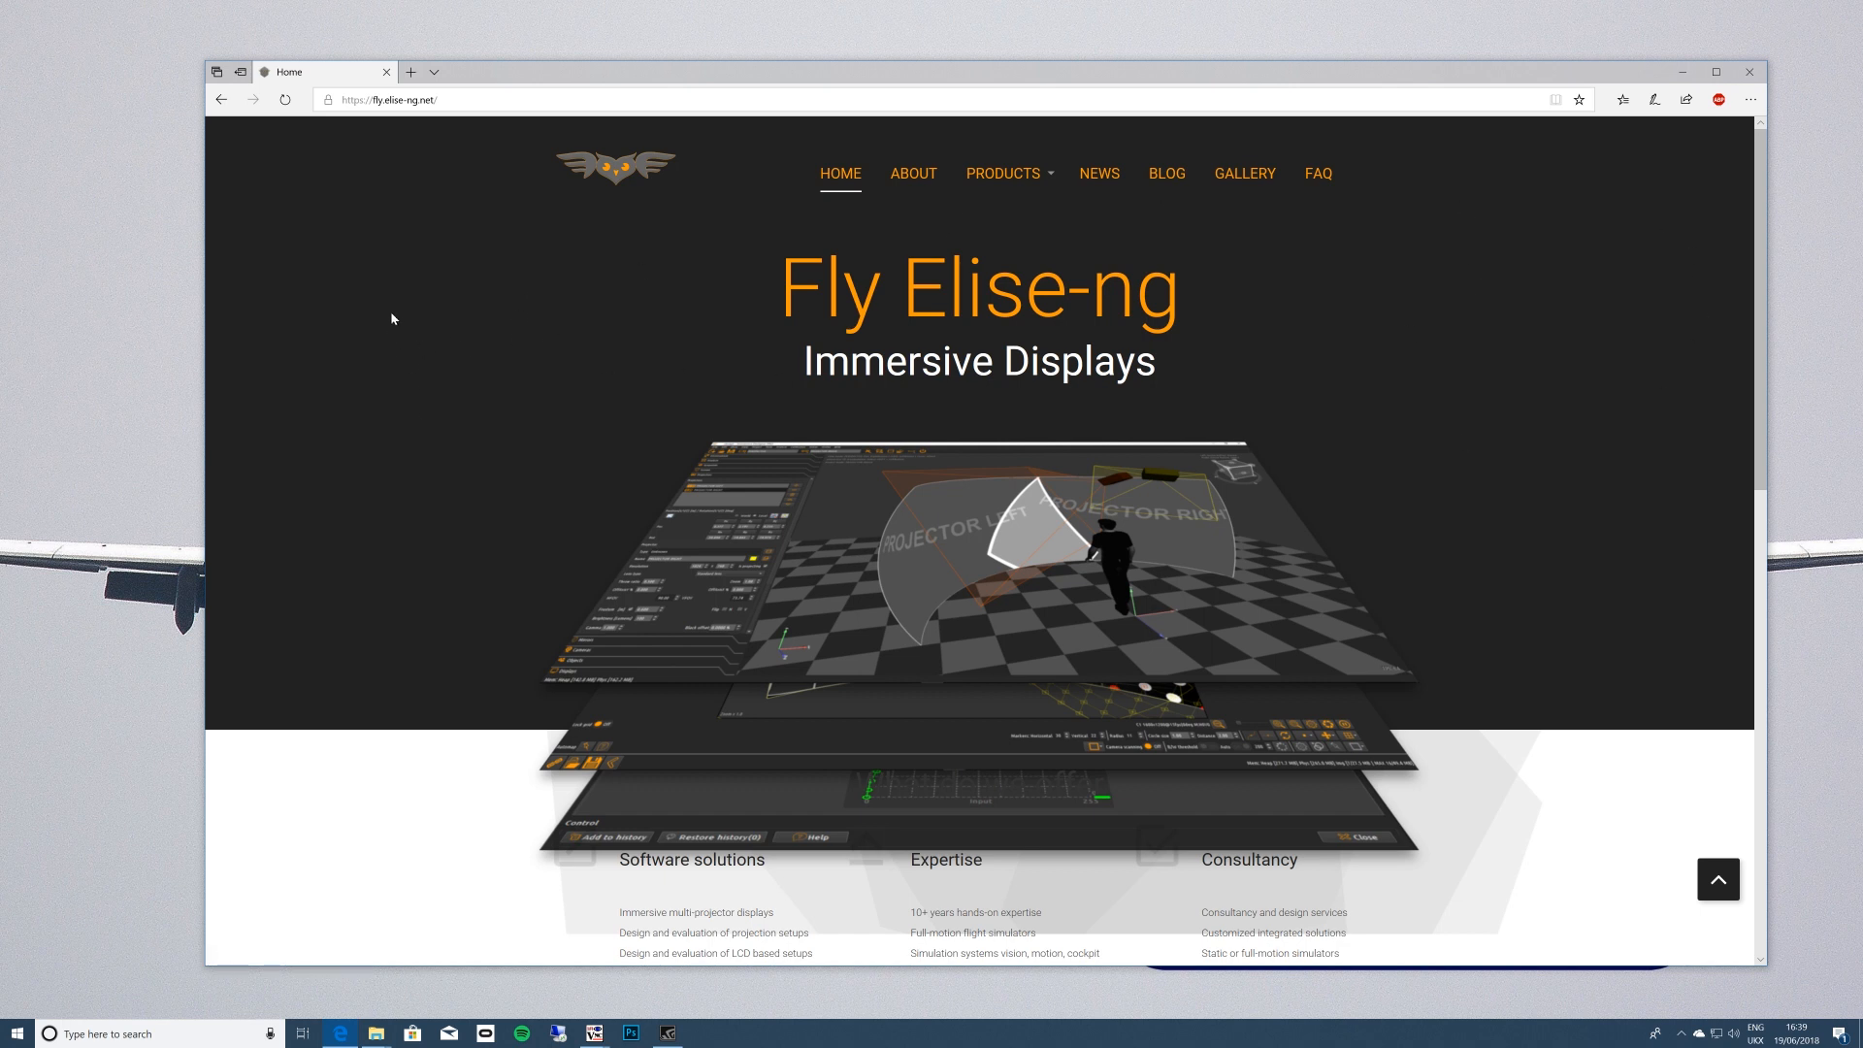
Open the Immersive Display PRO product page on the Fly Elise-ng website and go to its ordering information.
mouse_move(1009, 177)
left_click(1009, 250)
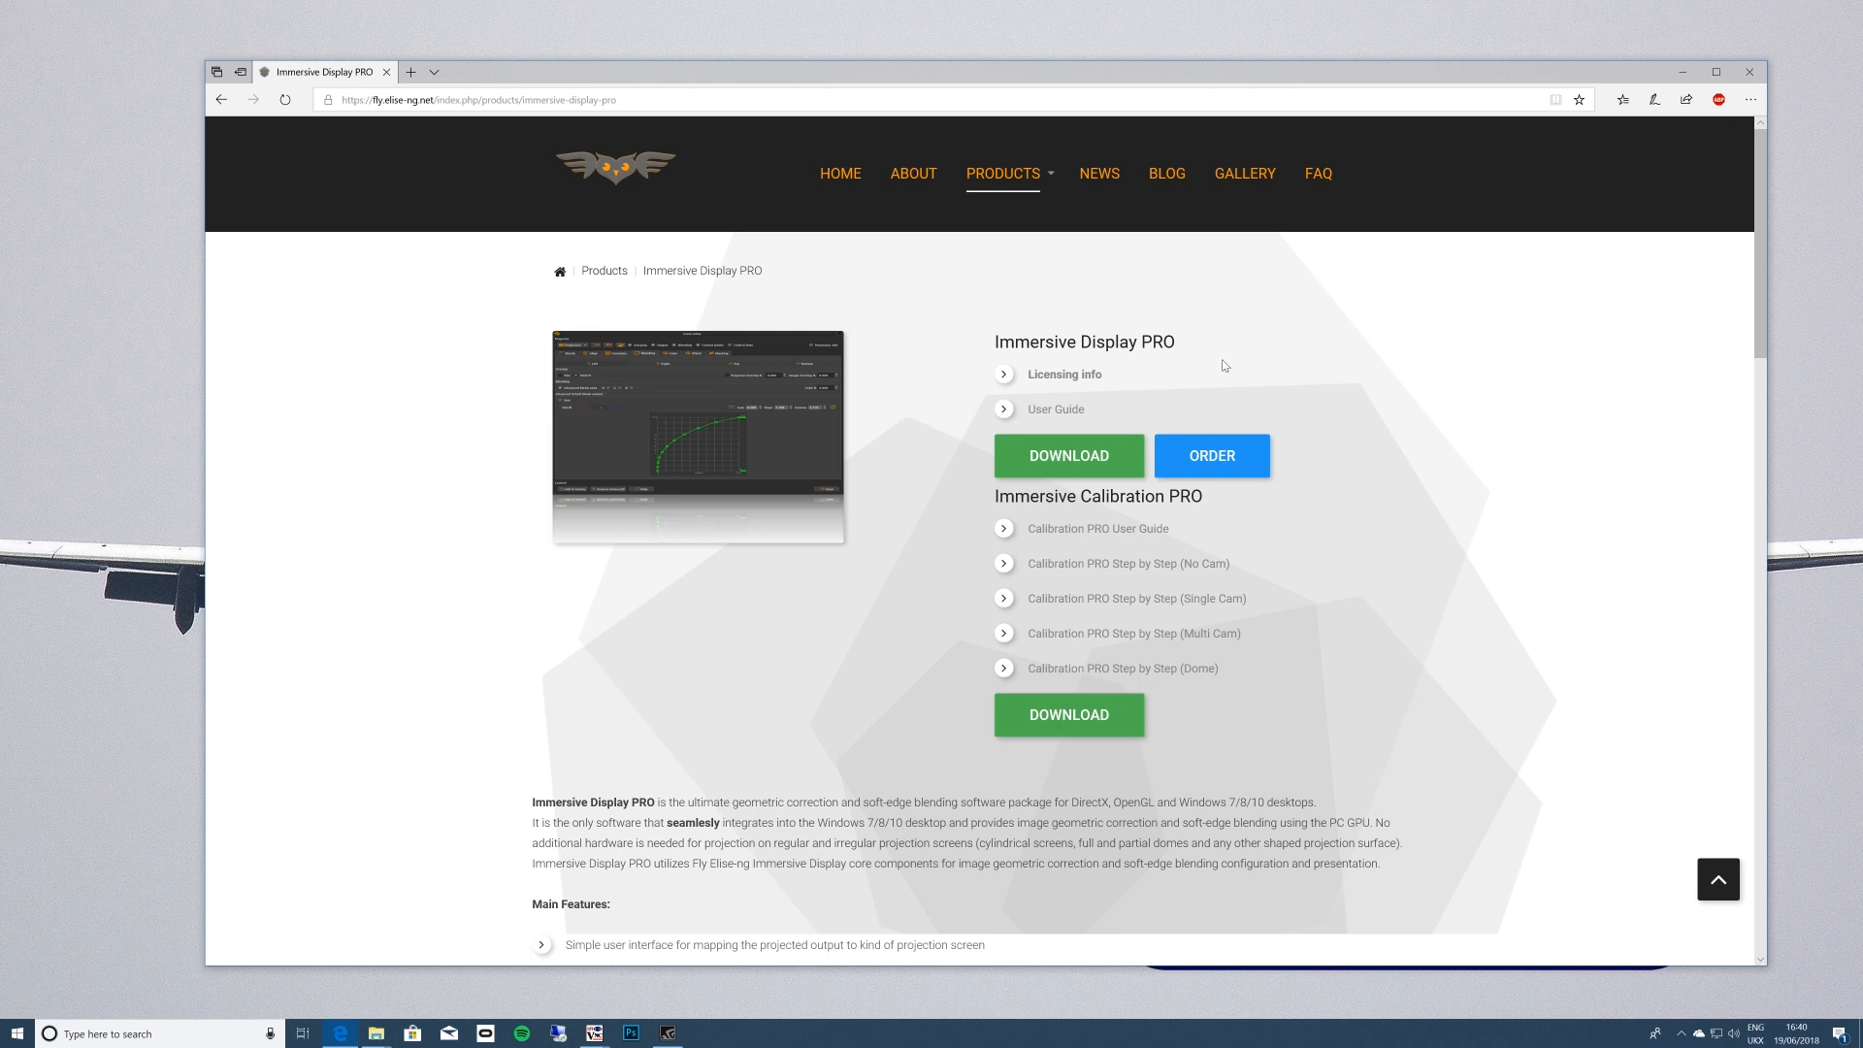
left_click(1218, 458)
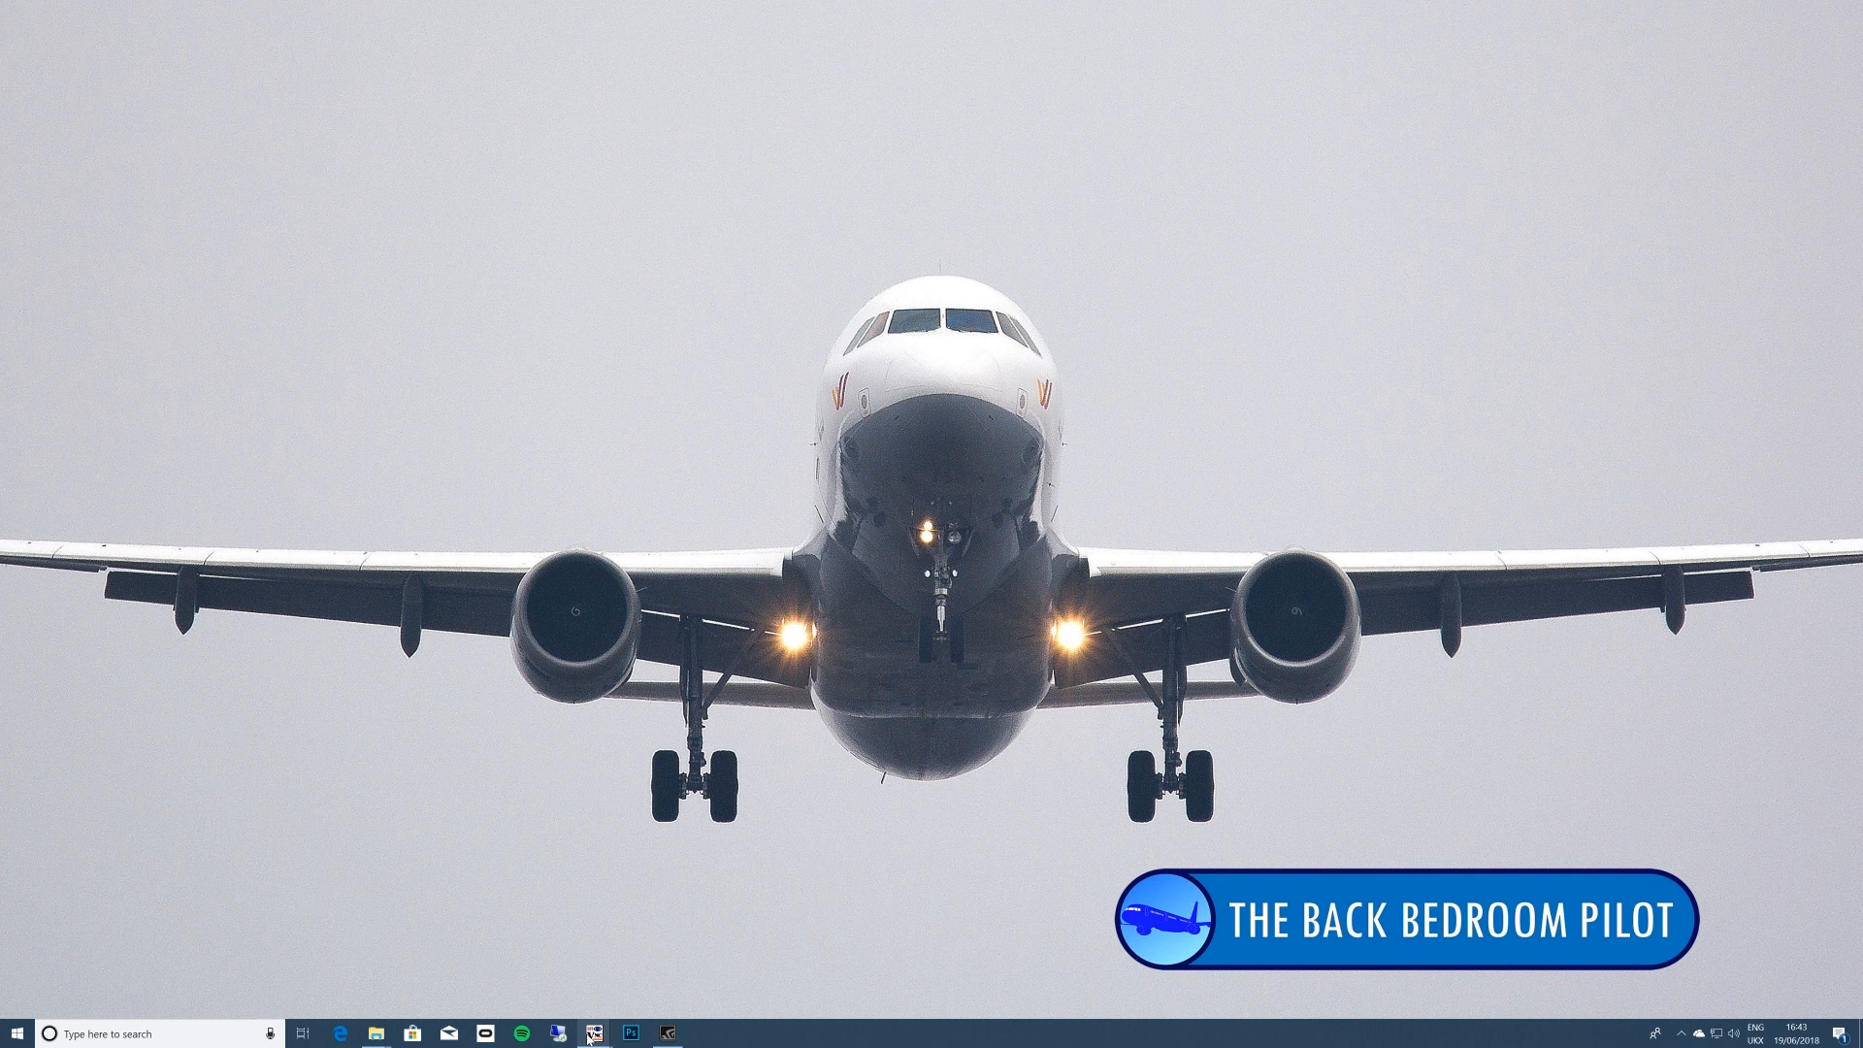
Bring up the sim1 and sim2 TightVNC Viewer windows and offset them so both remote desktops can be reached.
mouse_move(594, 1033)
left_click(533, 974)
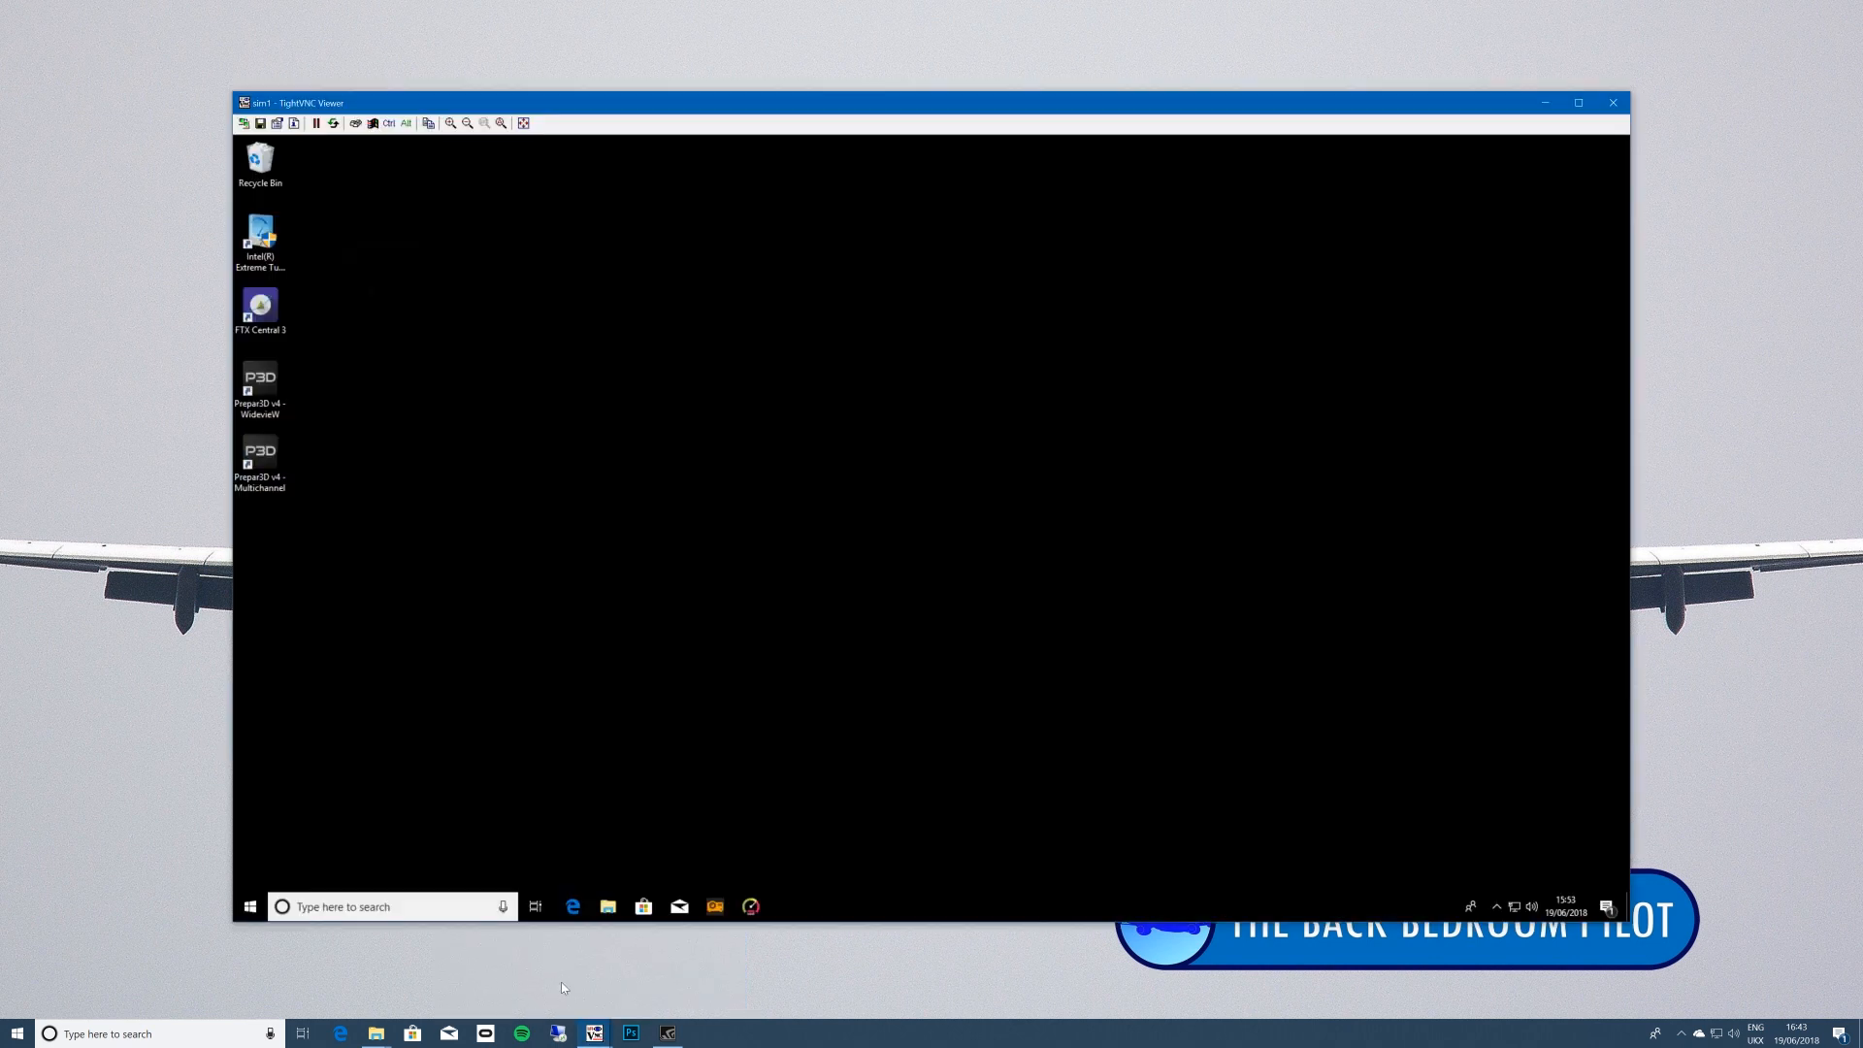
mouse_move(594, 1032)
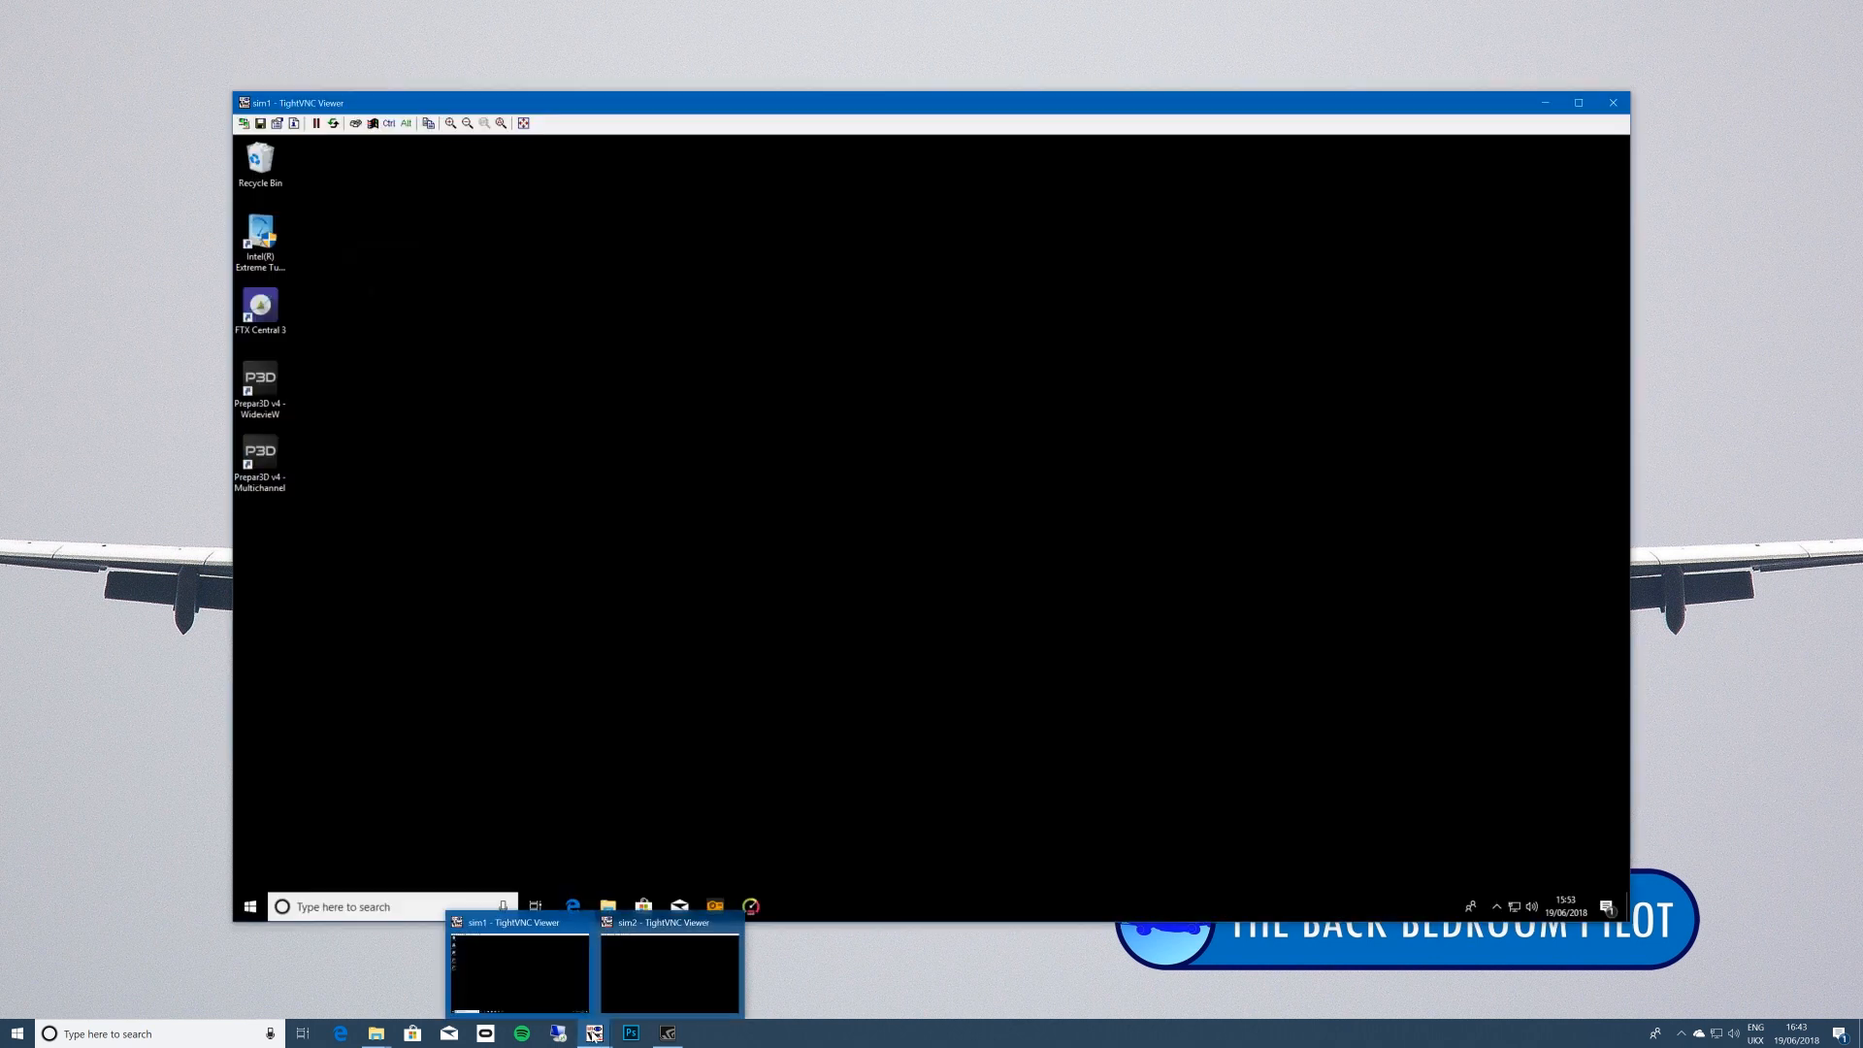
left_click(664, 984)
left_click_drag(590, 159, 662, 173)
left_click_drag(442, 108, 357, 66)
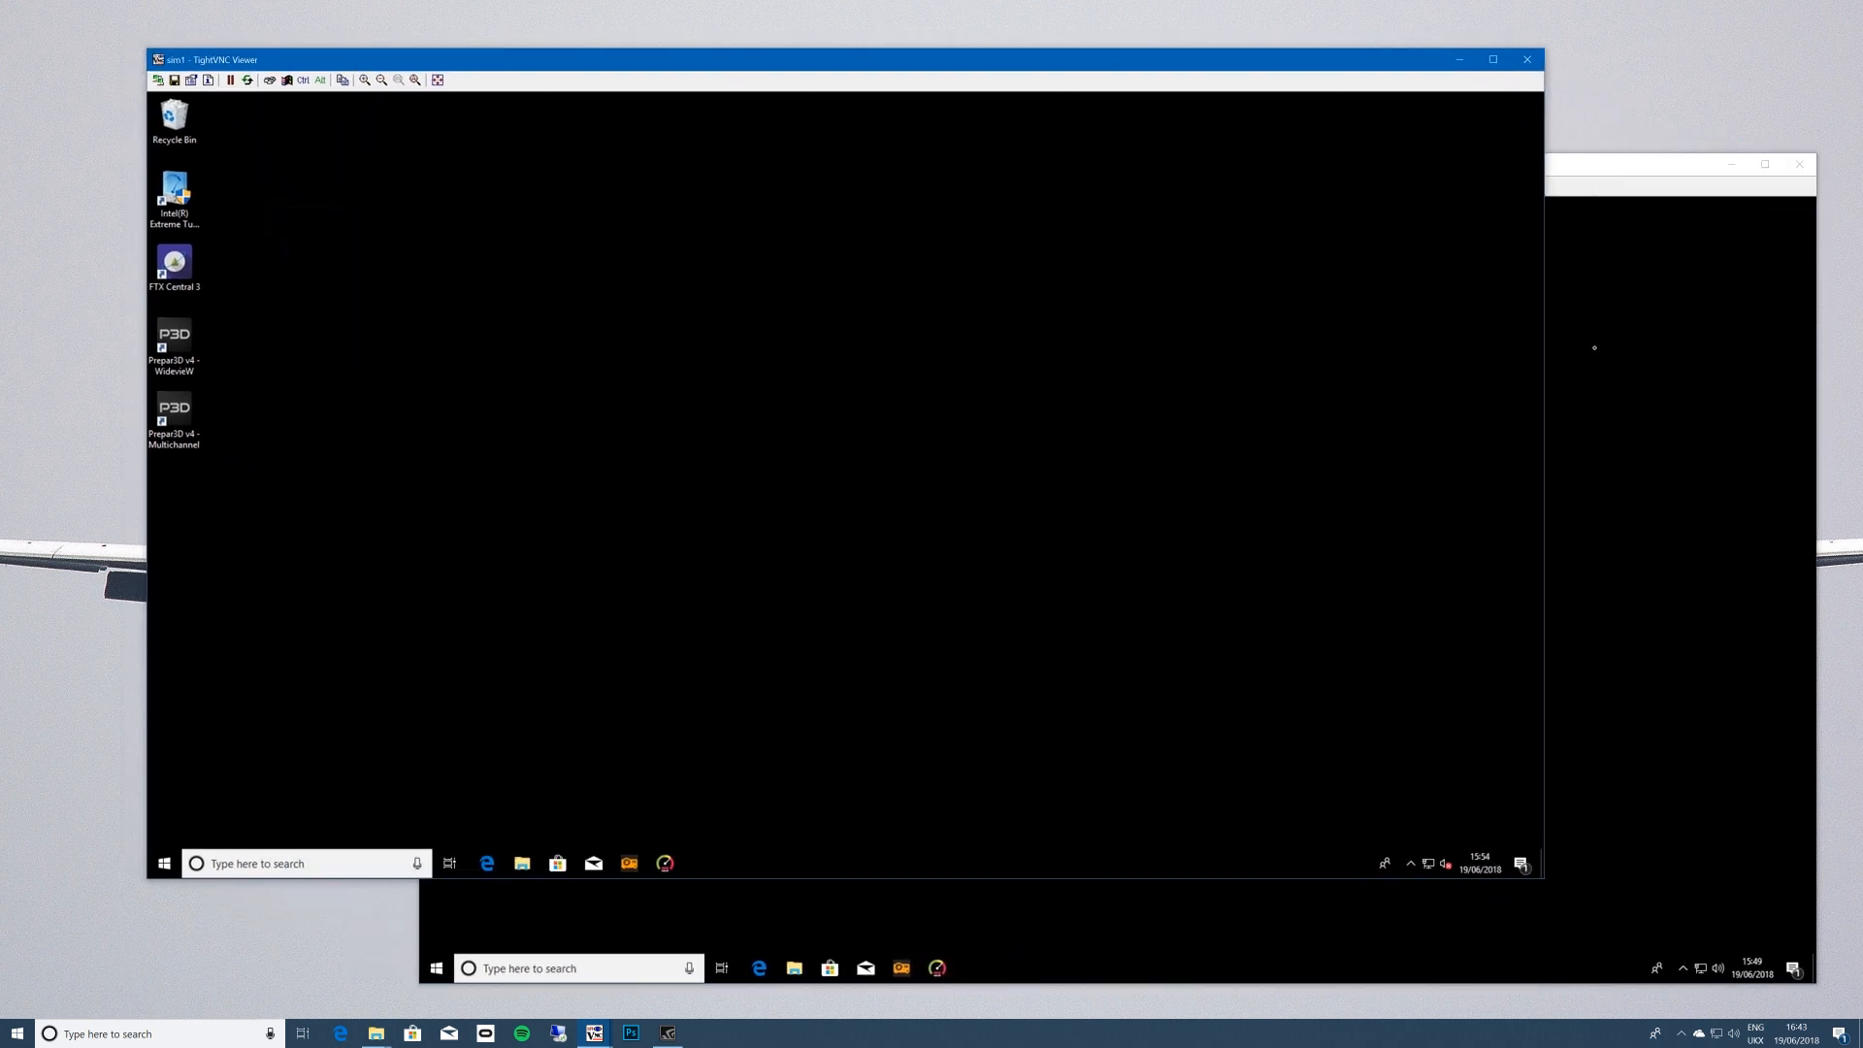
left_click(1585, 169)
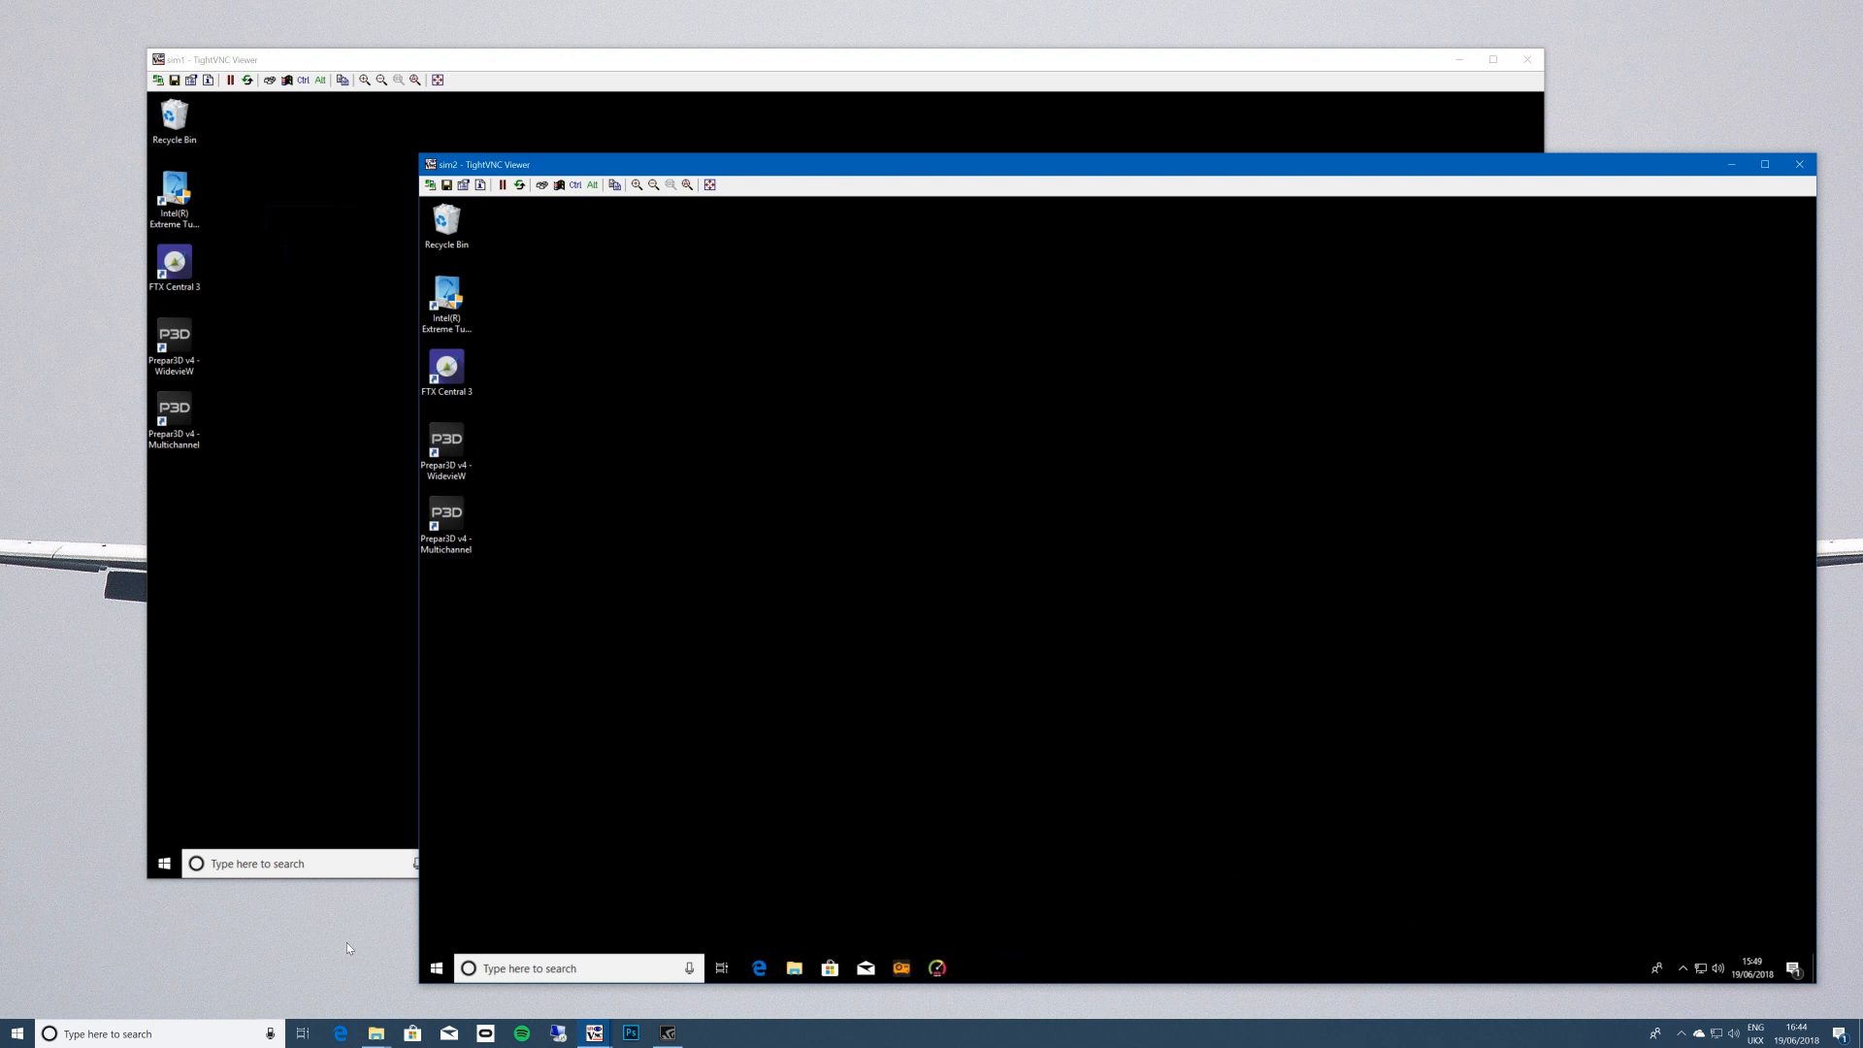
Switch to the local ImmersiveCalibrationPRO_v3.0.4 folder and examine the single.exe, server.exe and client.exe applications.
mouse_move(375, 1036)
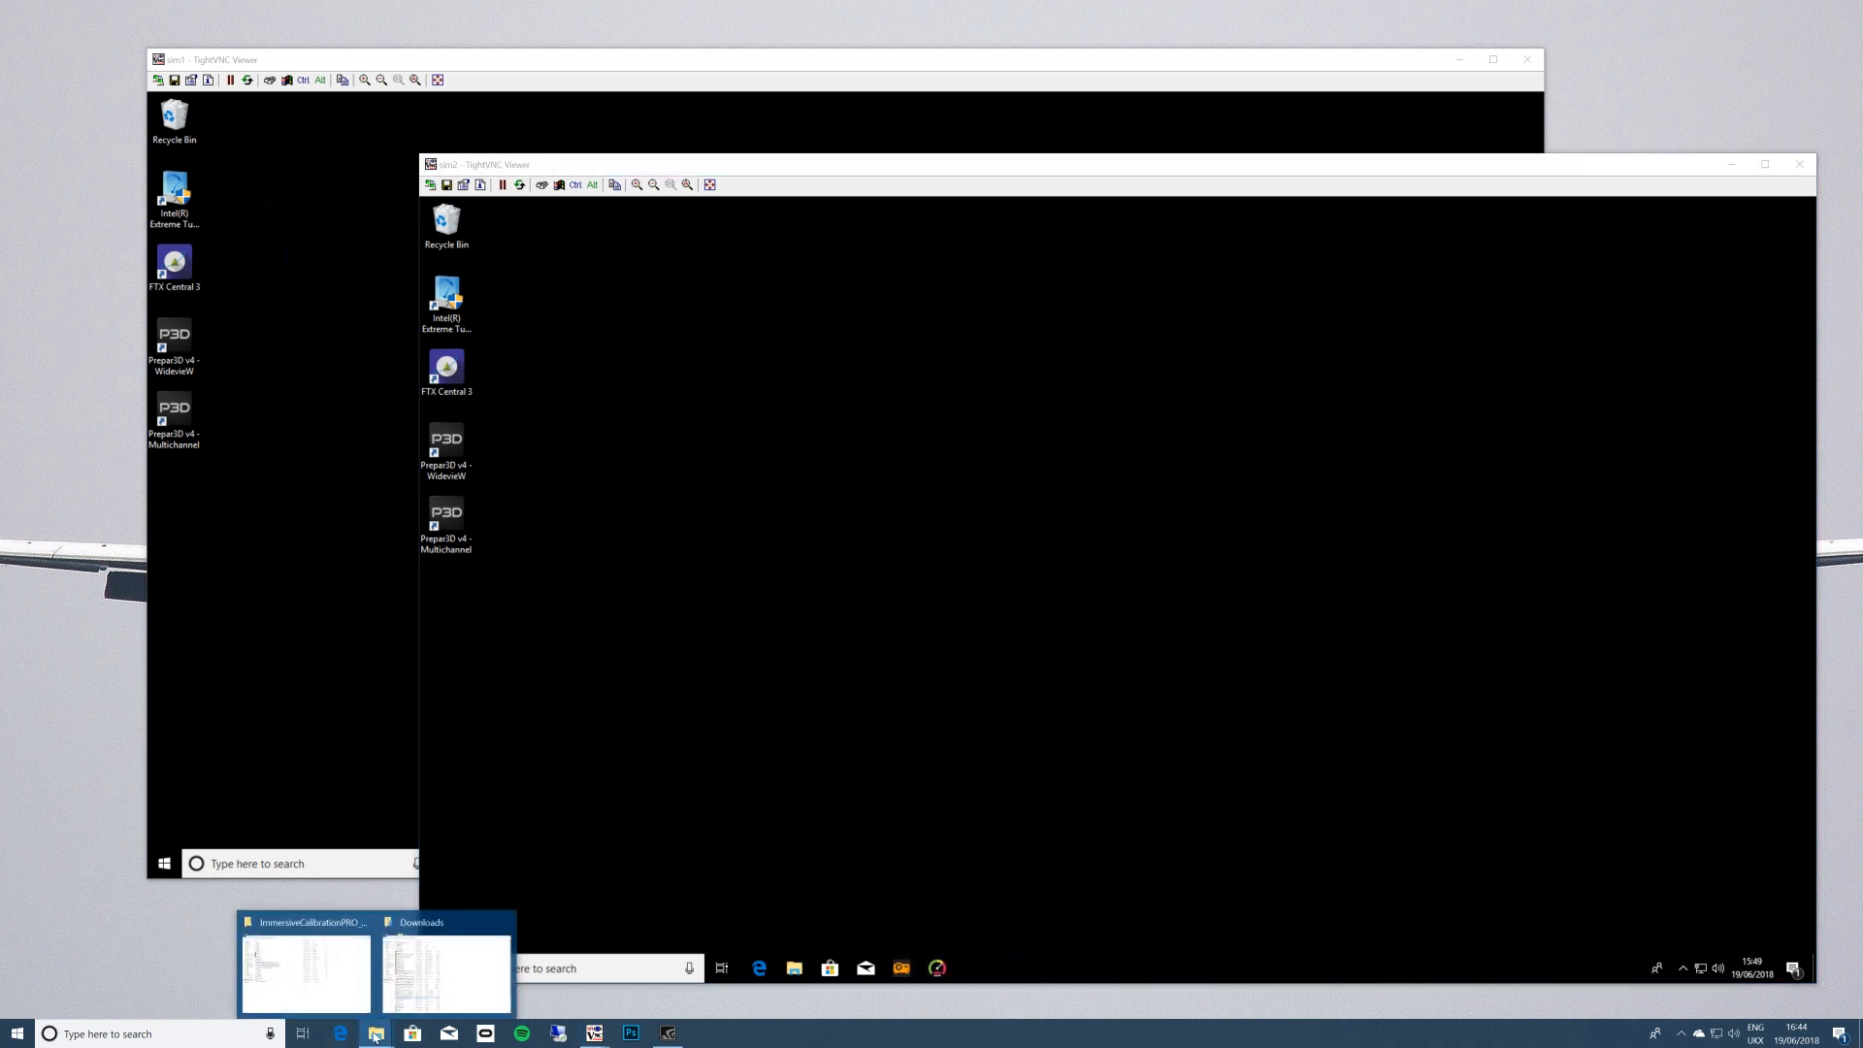
left_click(327, 996)
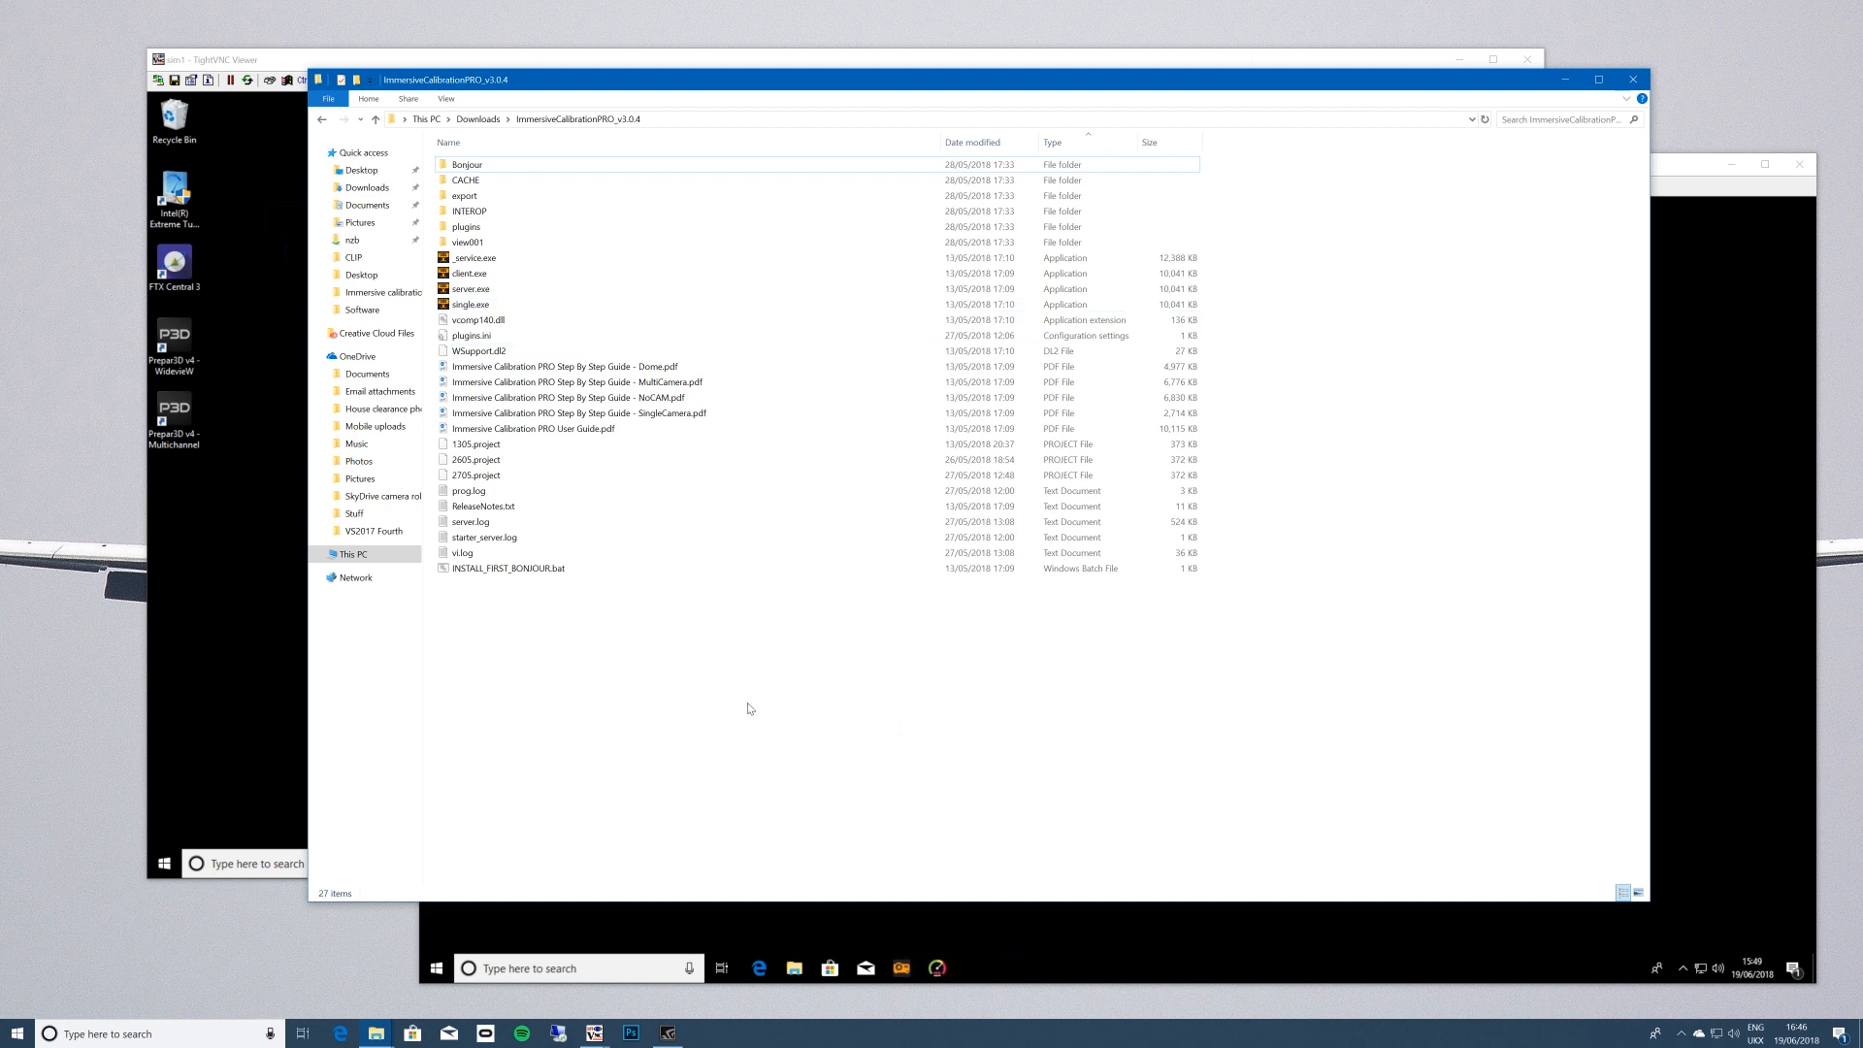
left_click(460, 309)
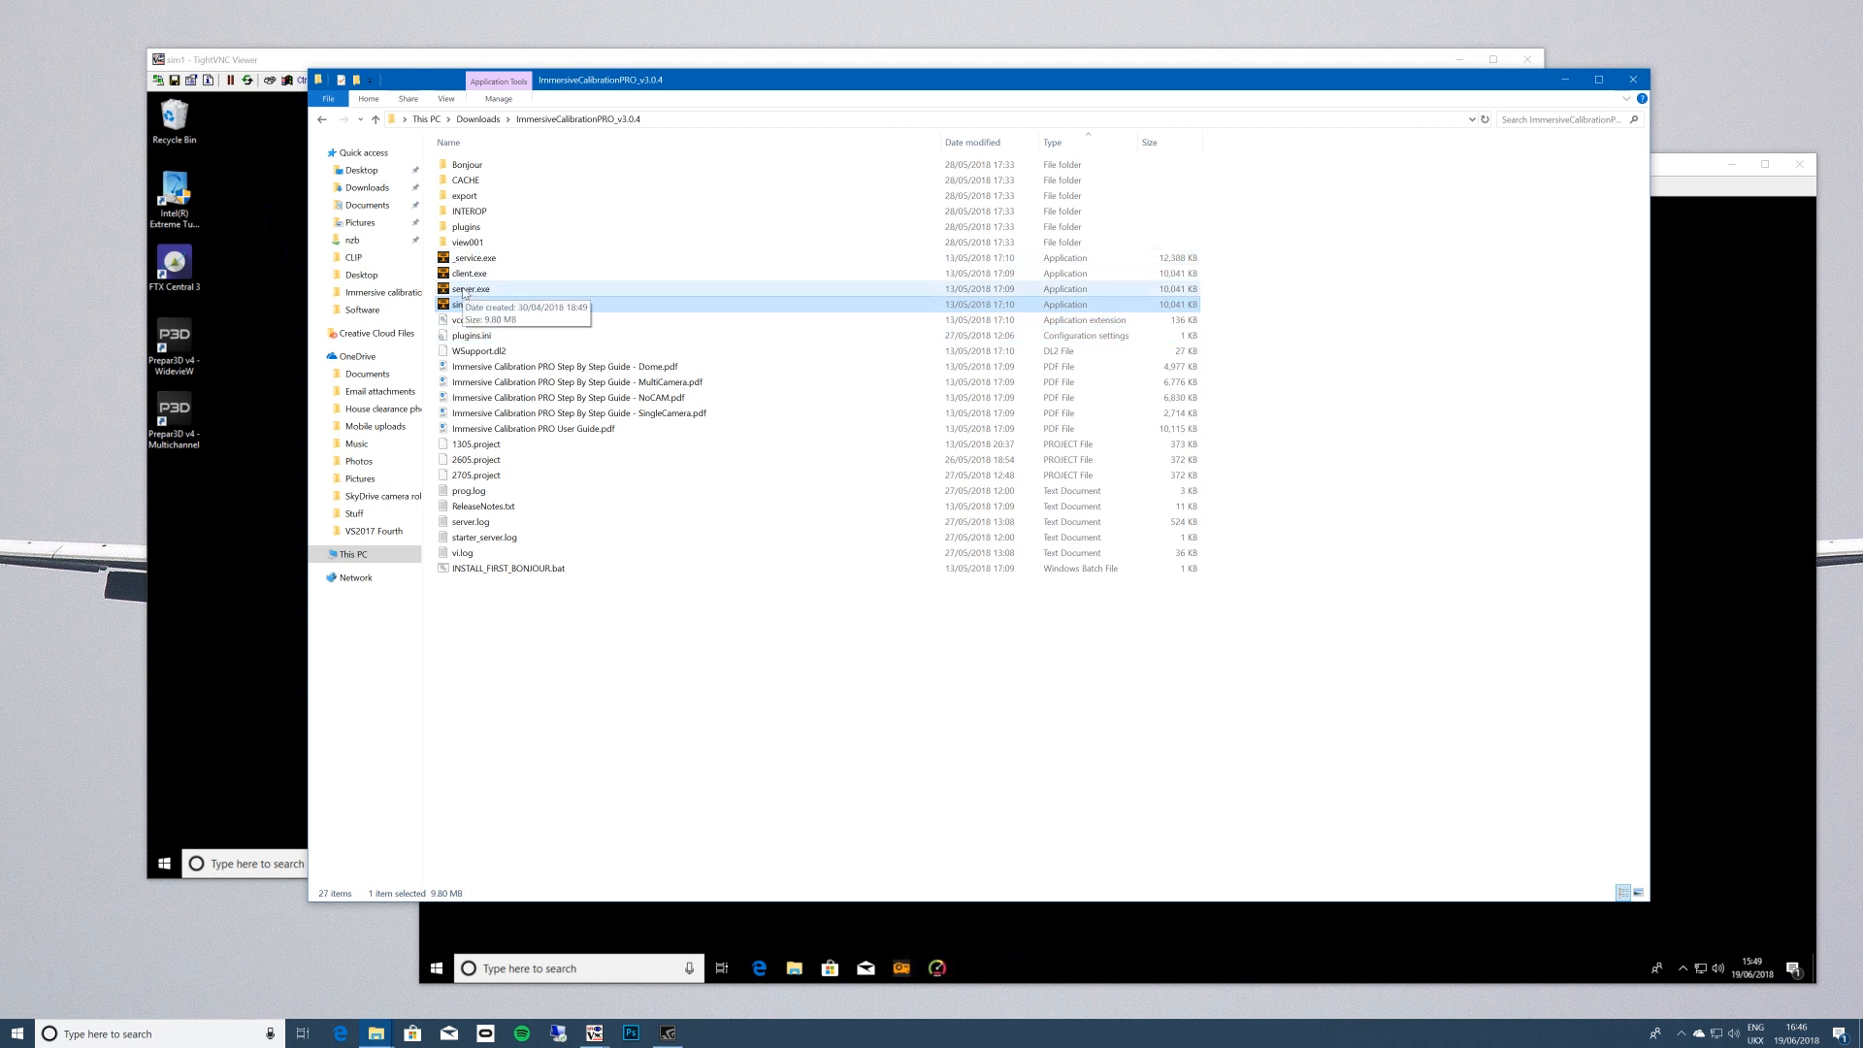
left_click(464, 289)
left_click(463, 277)
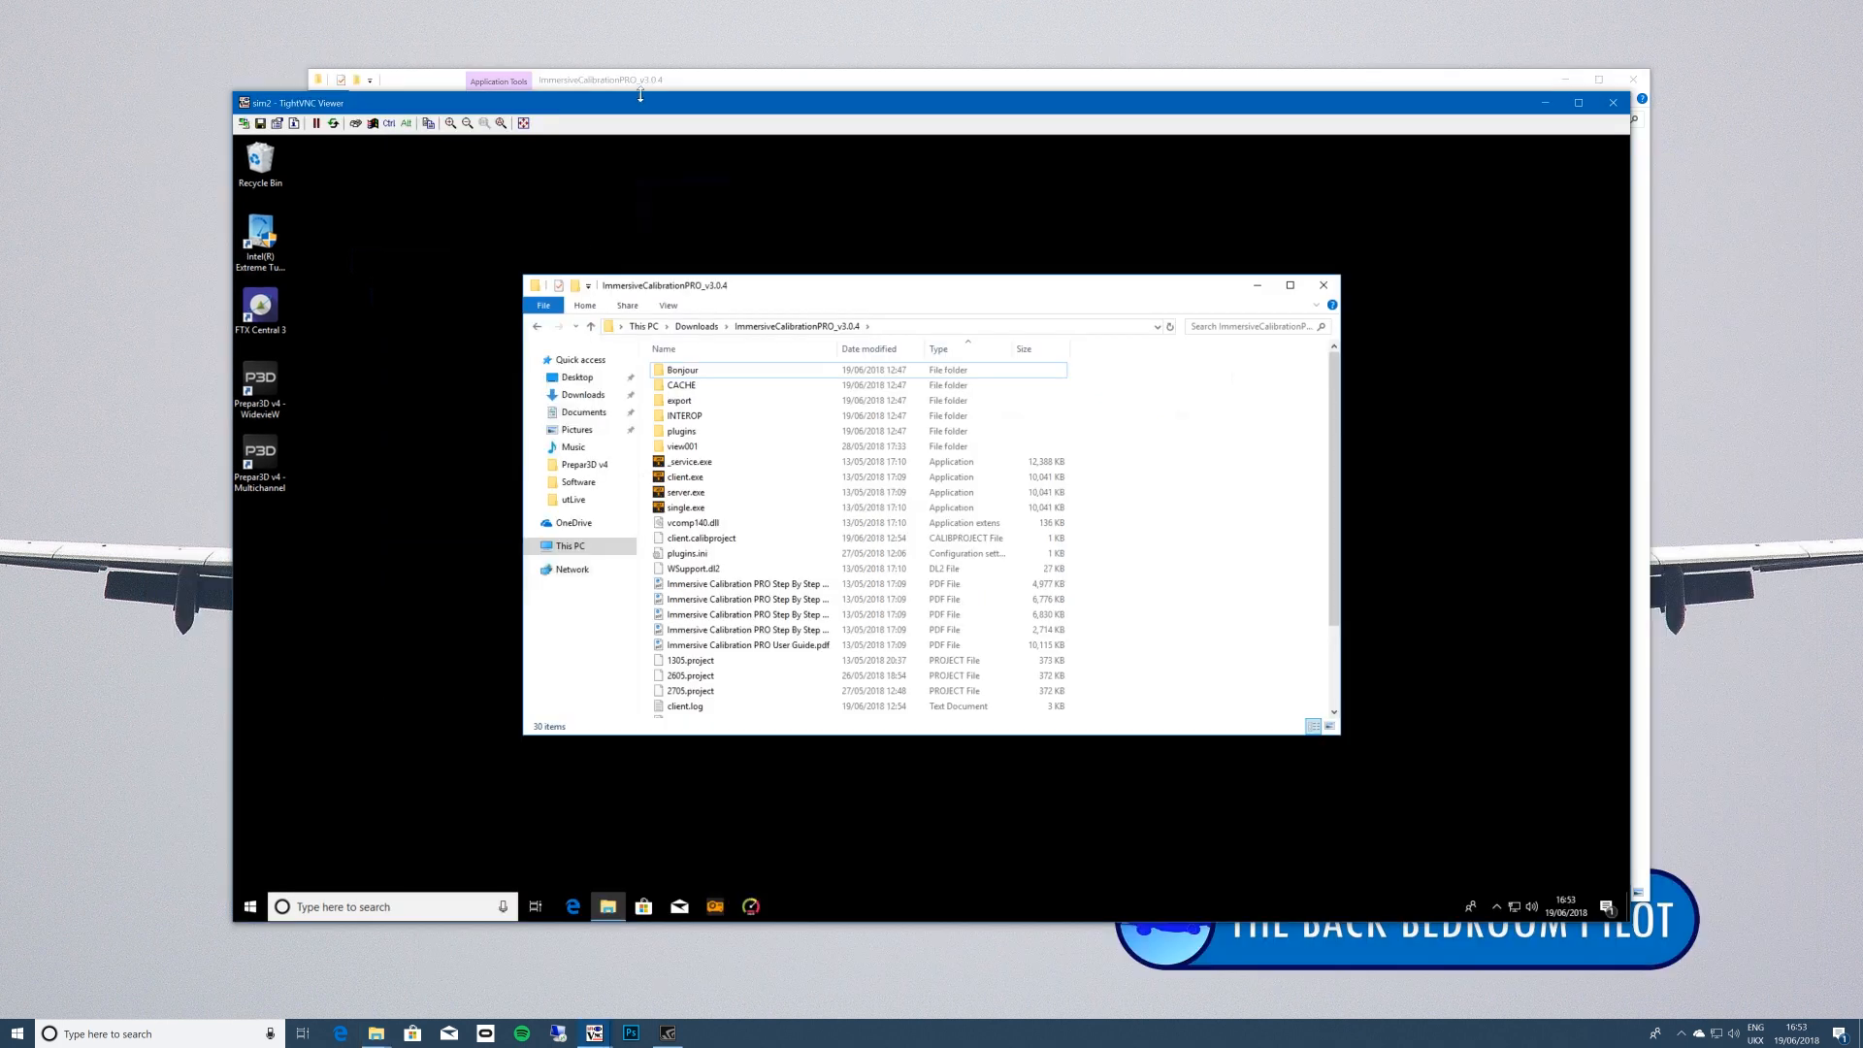
Move the sim2 viewer clear of sim1, then run client.exe on sim1 and show the calibration client's window.
left_click_drag(641, 107, 750, 157)
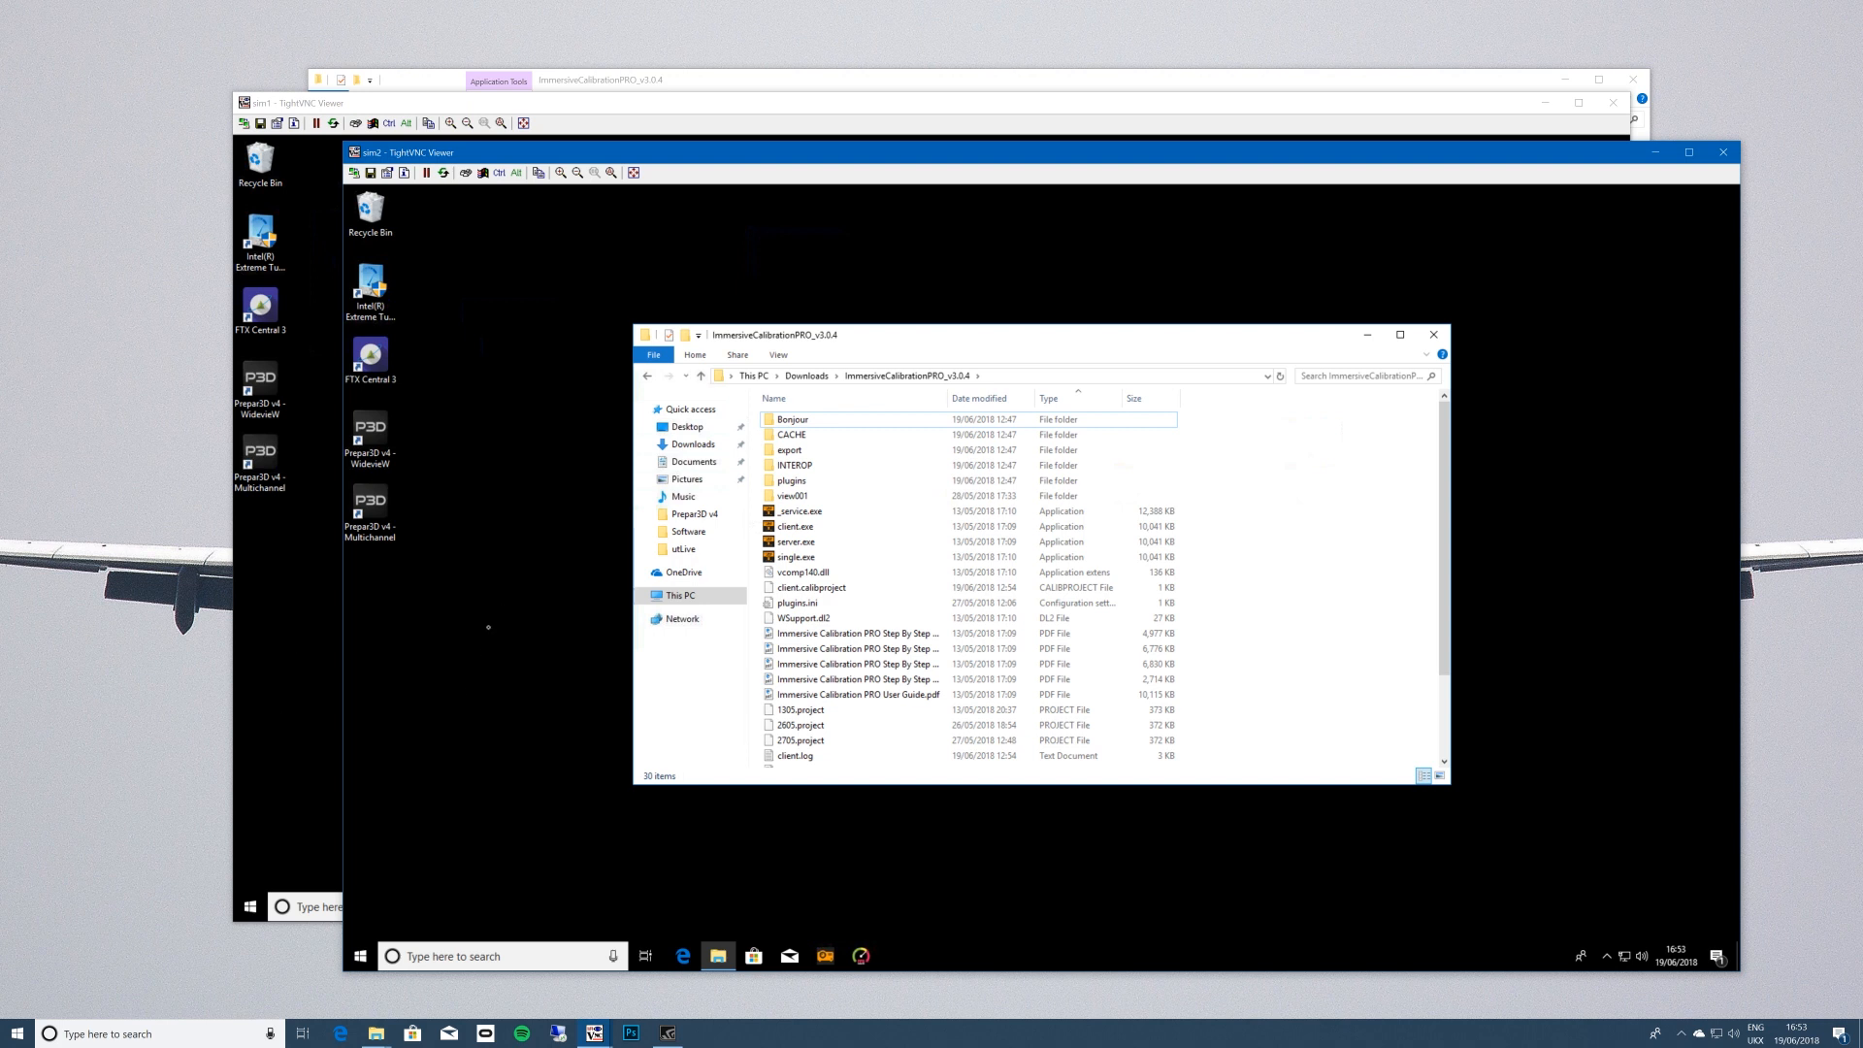
left_click(296, 625)
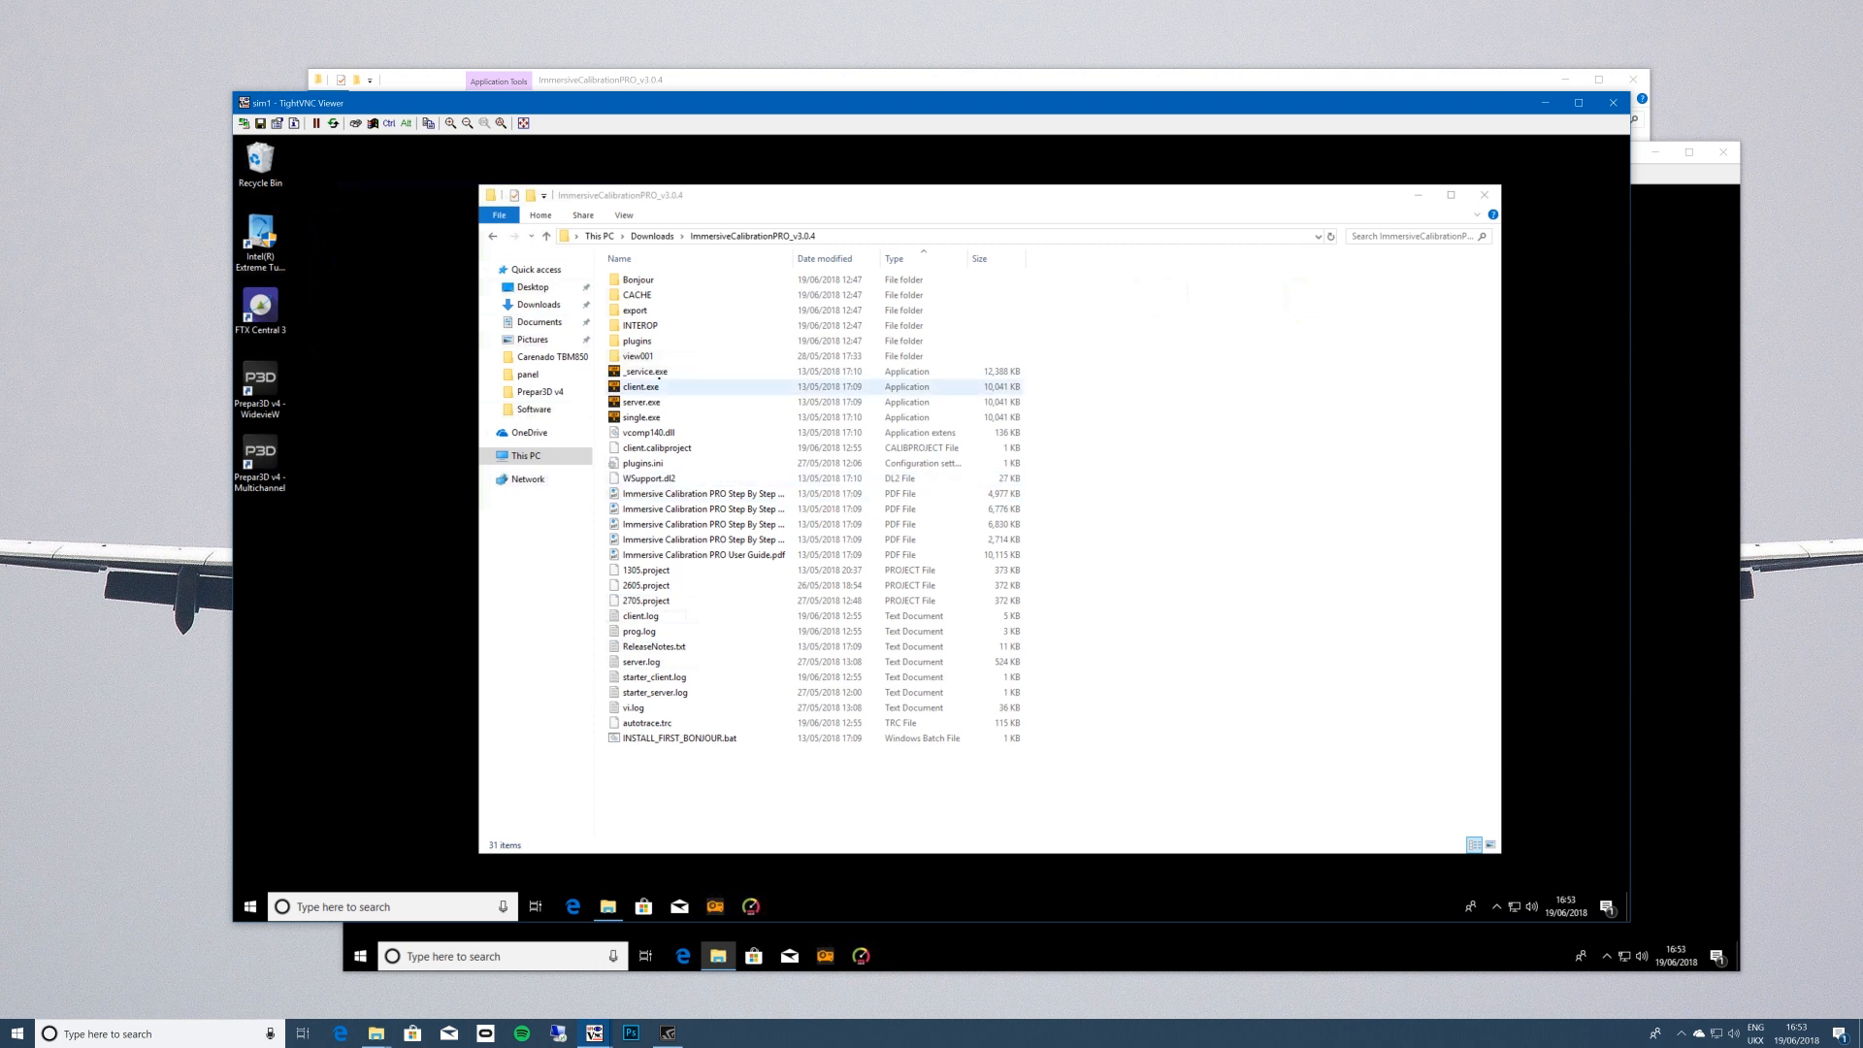
left_click(641, 386)
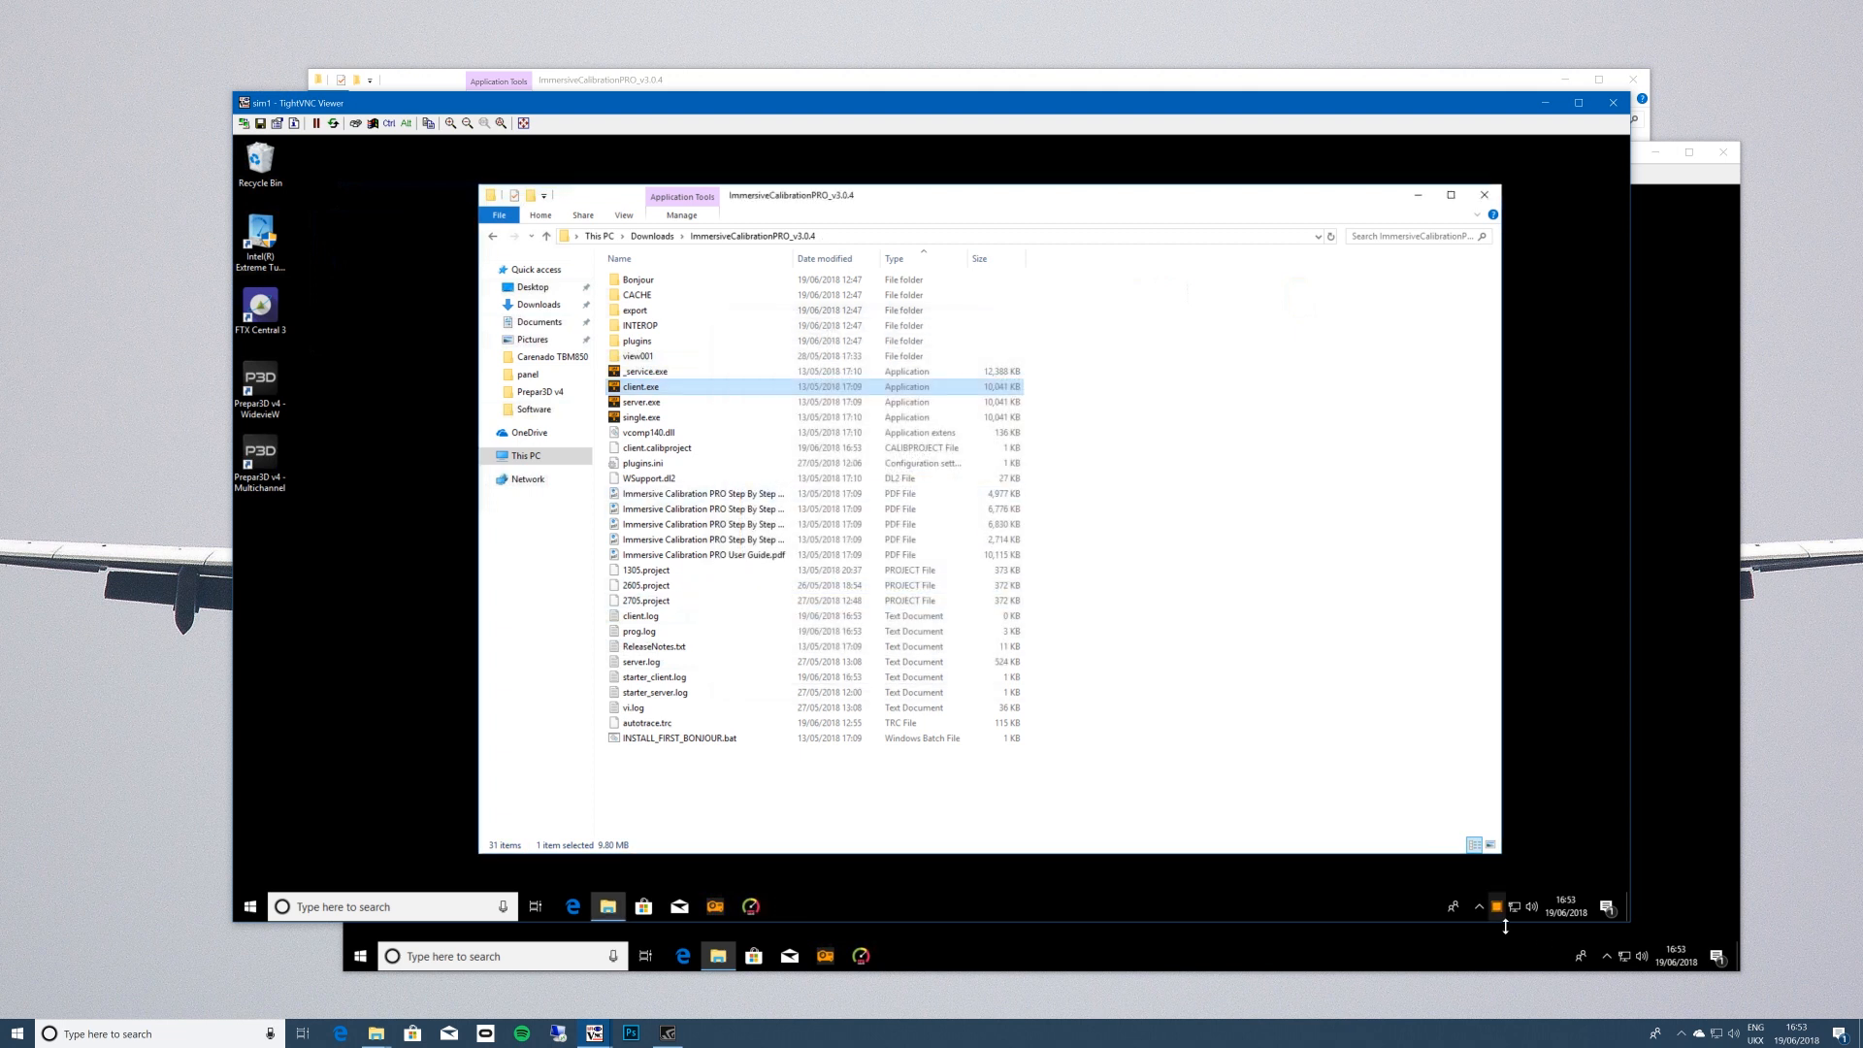
right_click(1495, 907)
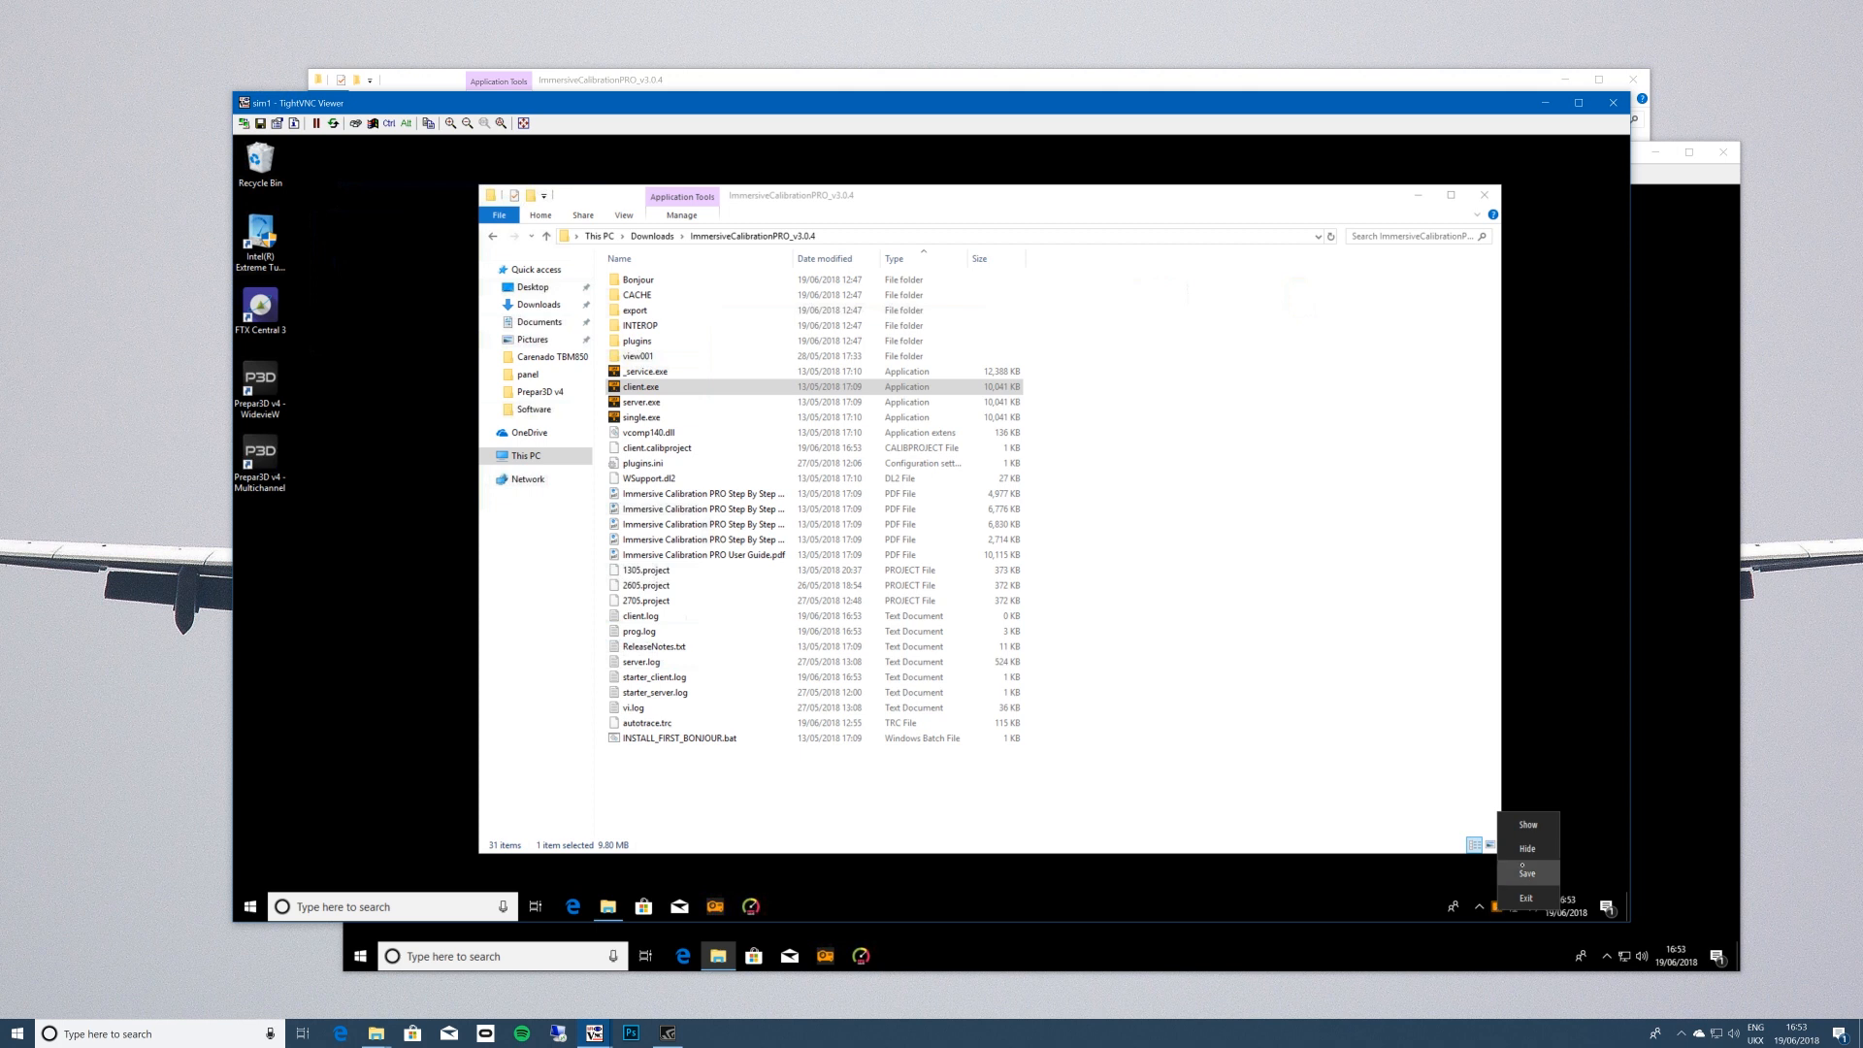
left_click(1527, 824)
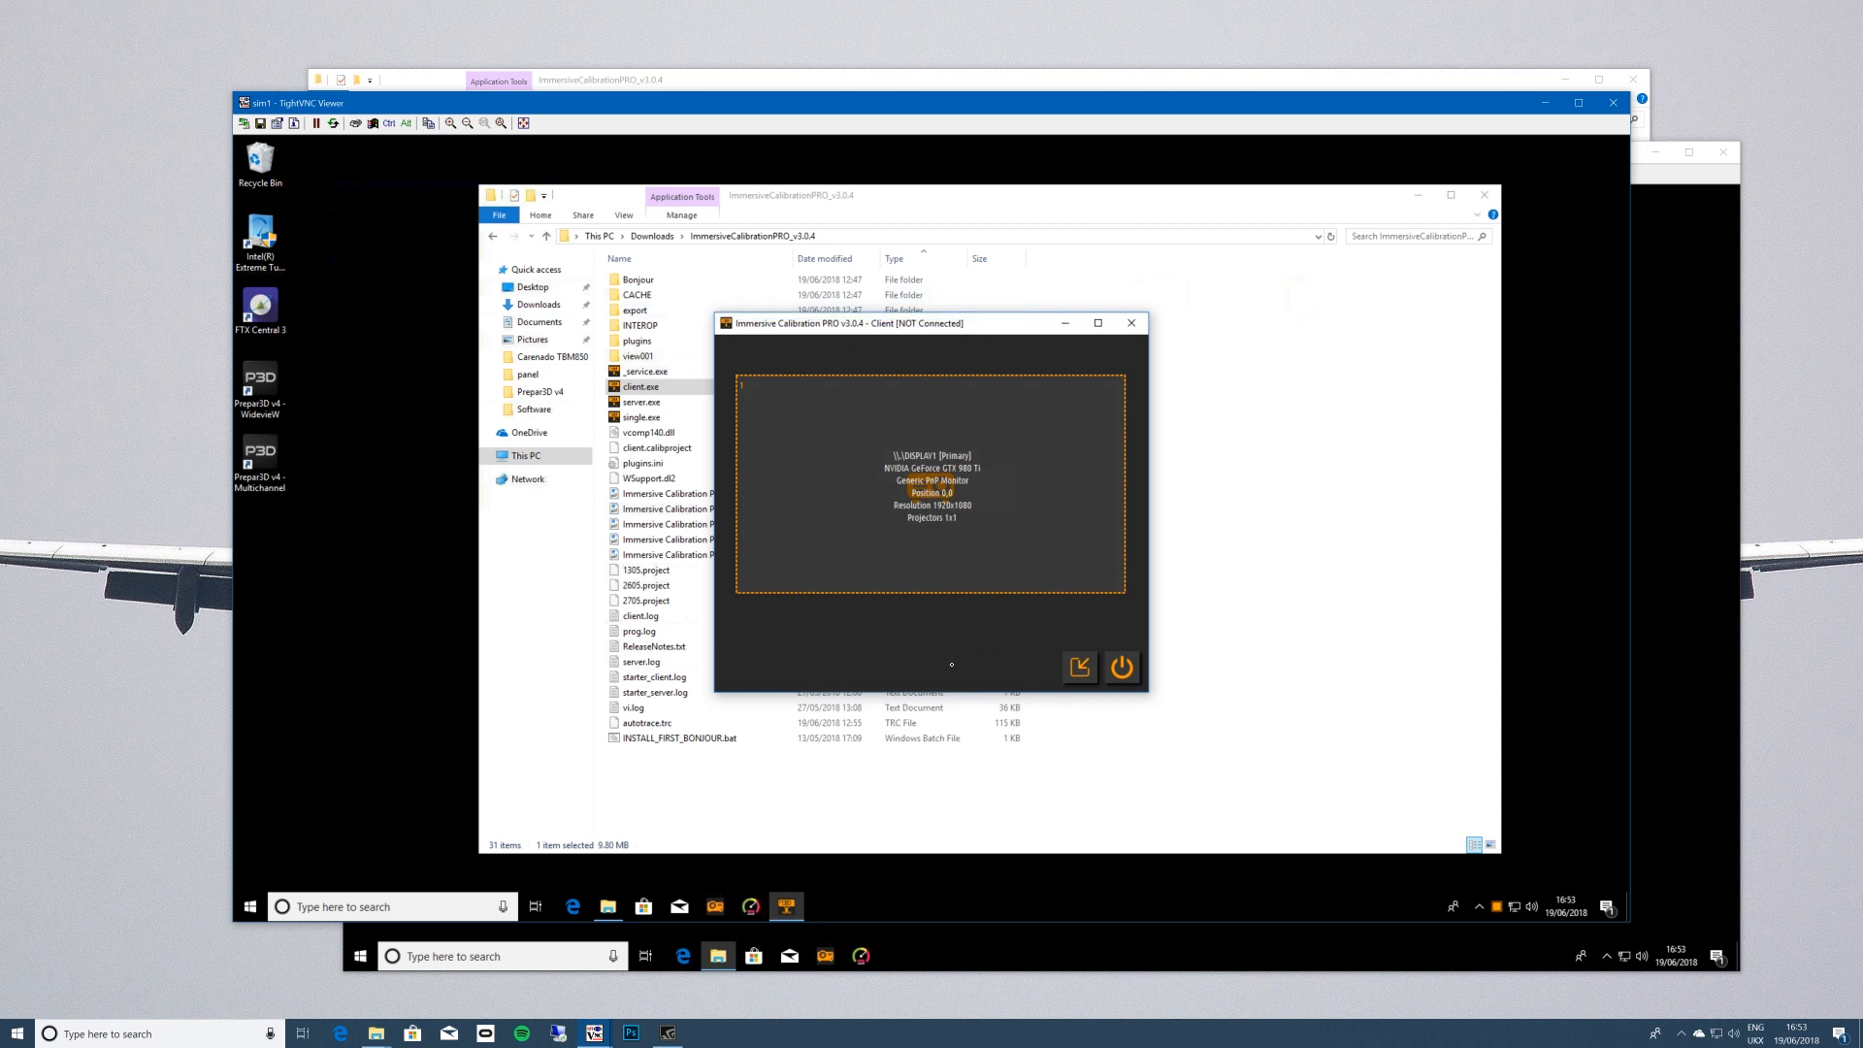
Run client.exe from the ImmersiveCalibrationPRO_v3.0.4 folder on sim2 and show the calibration client's window.
left_click(1388, 934)
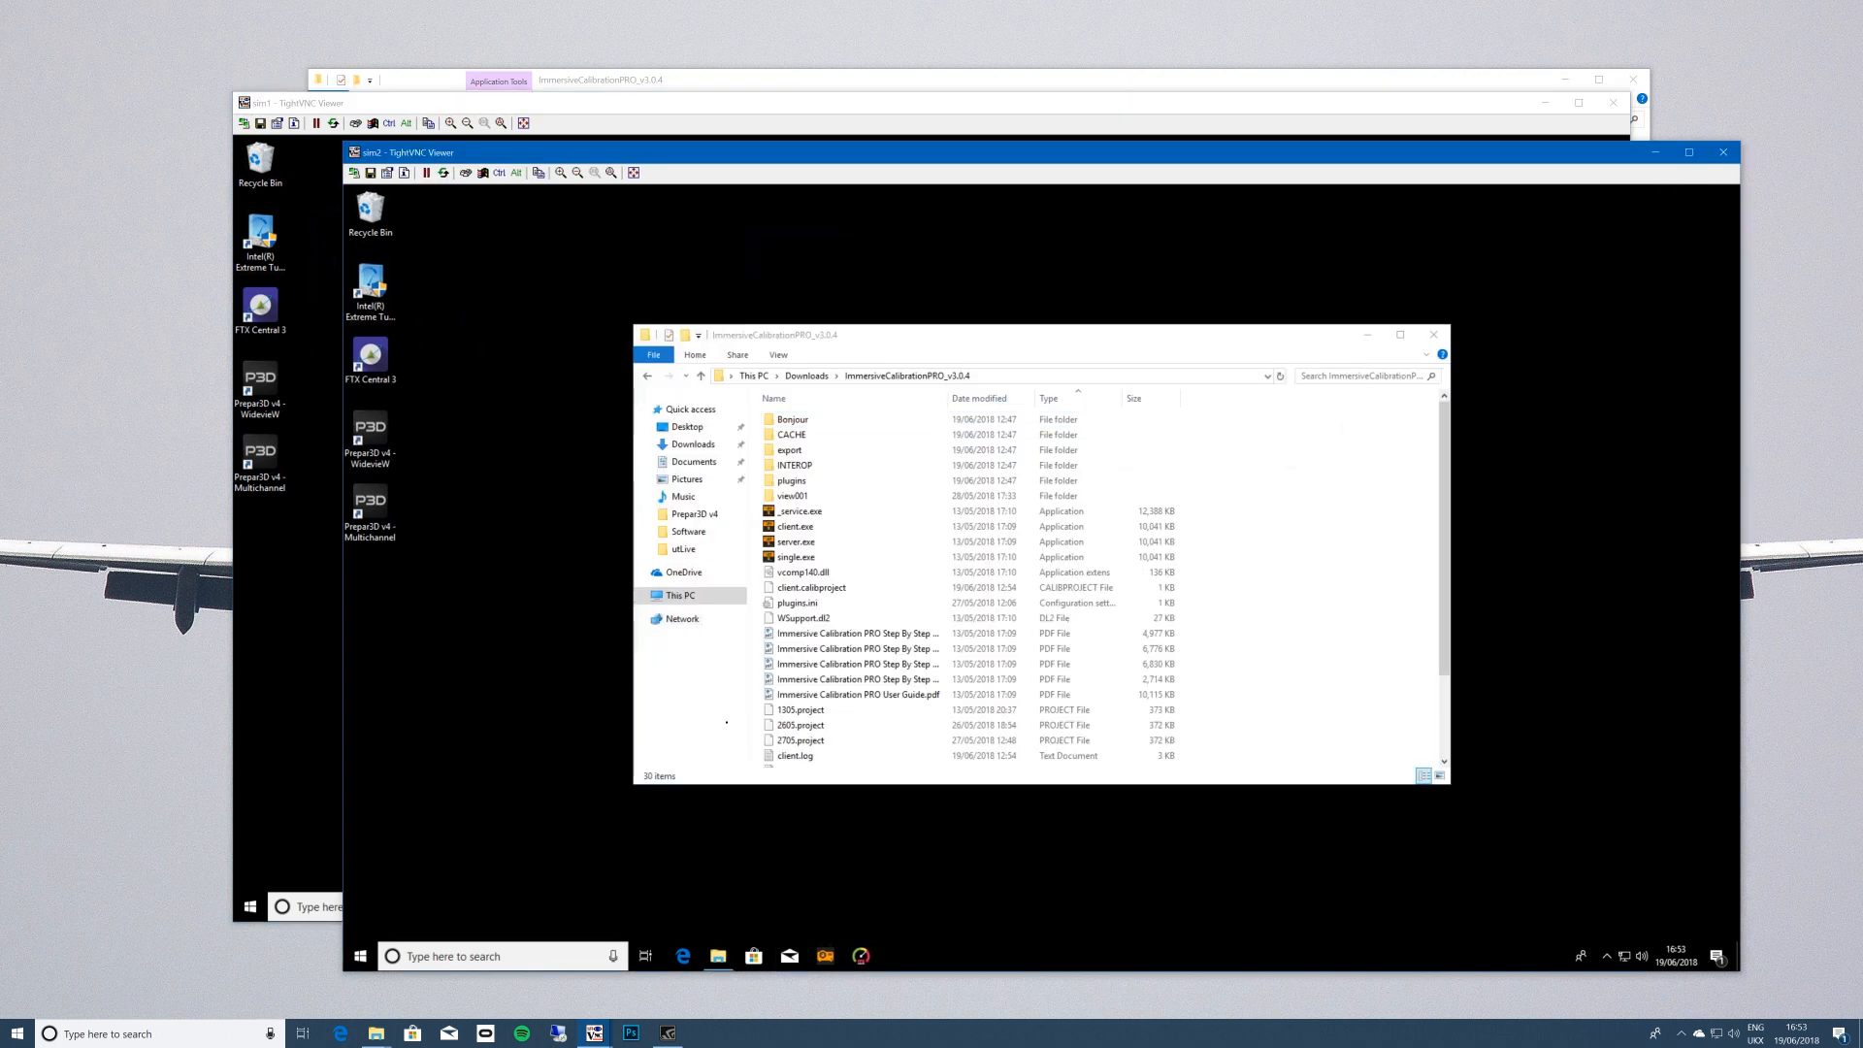
left_click(924, 526)
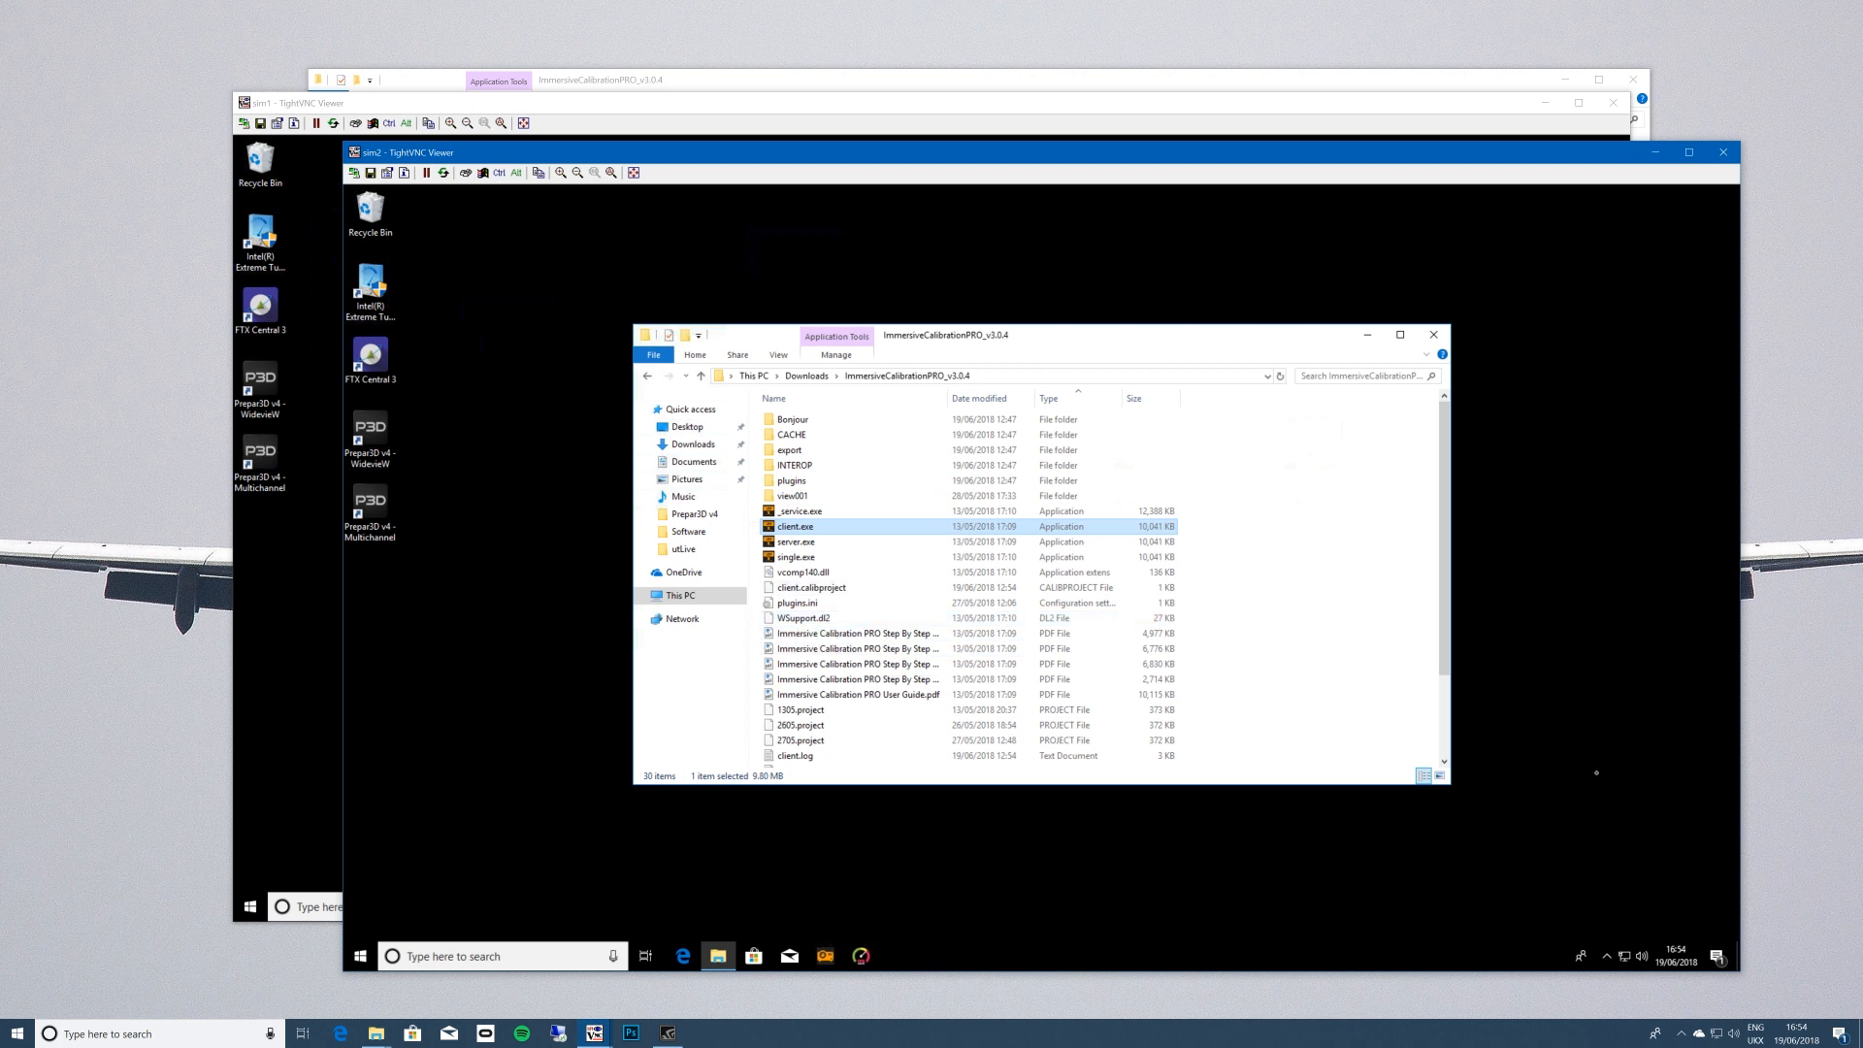
key("Return")
double_click(1607, 956)
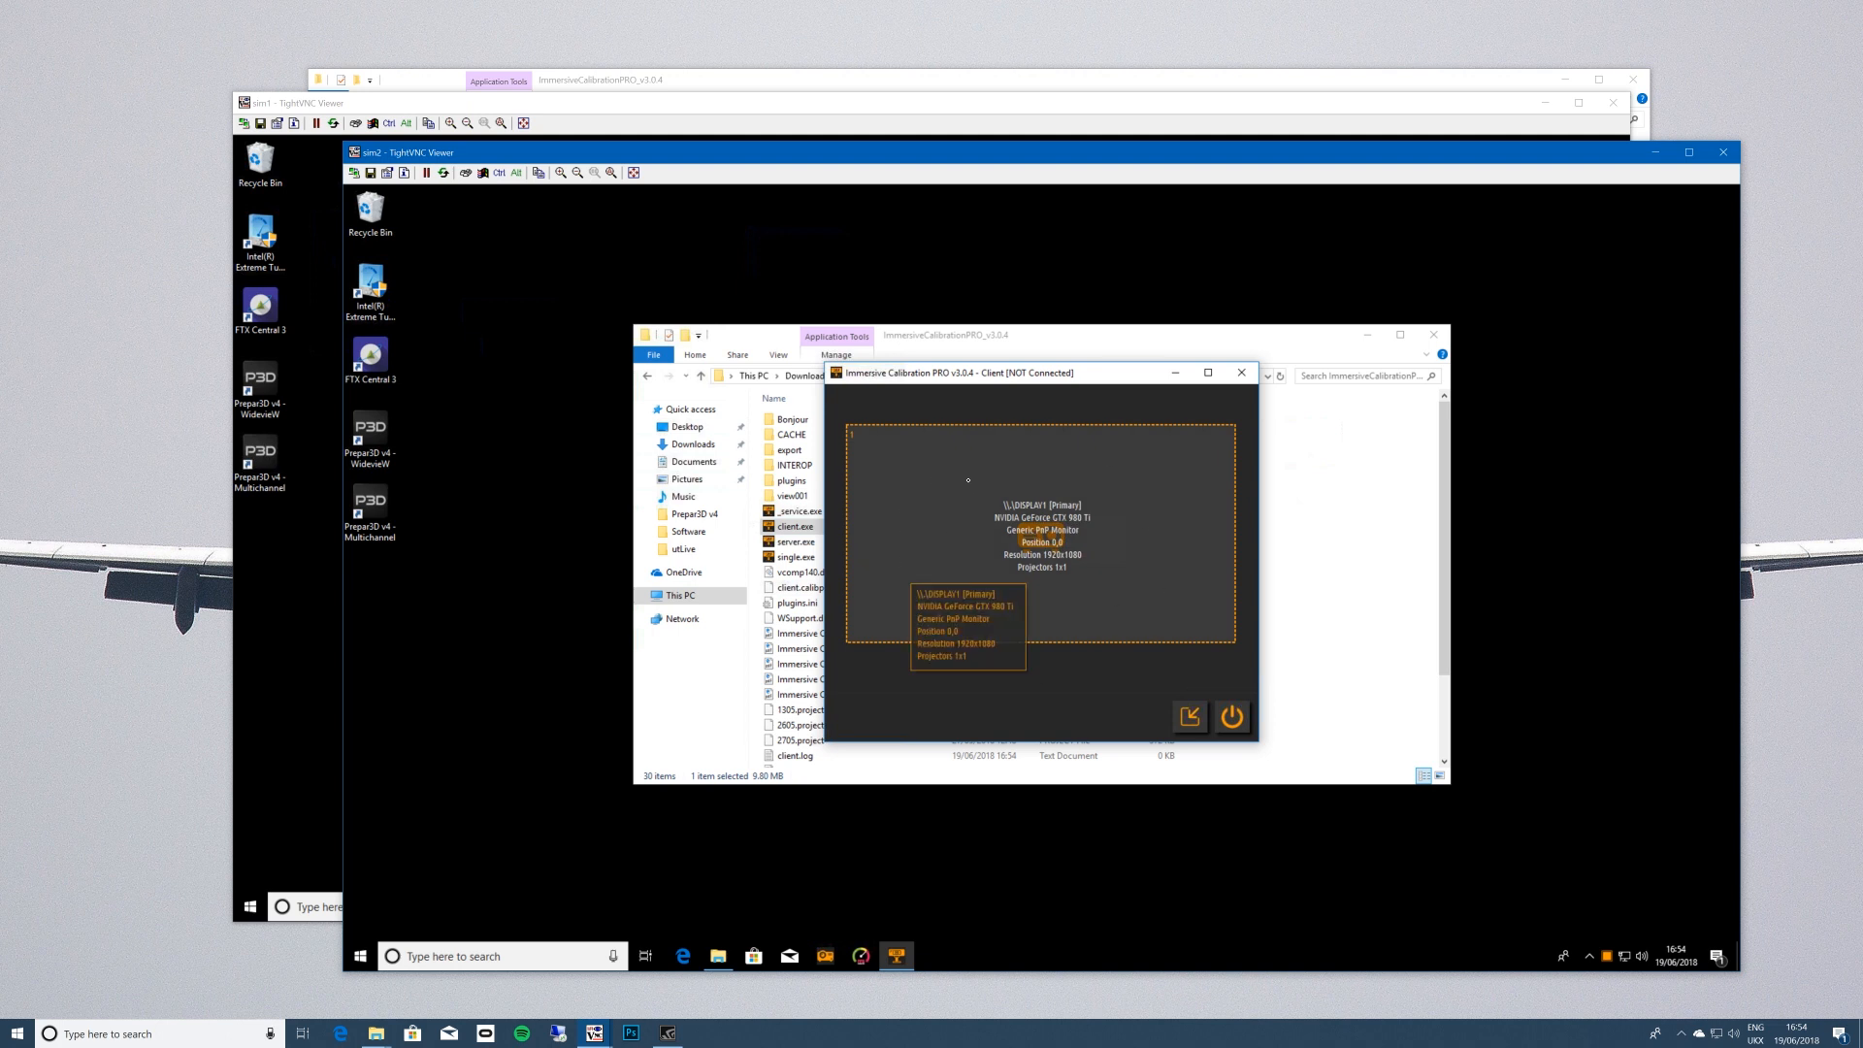
Examine the projector count options for the display in the sim2 client, including the layouts for 4 projectors.
right_click(1018, 472)
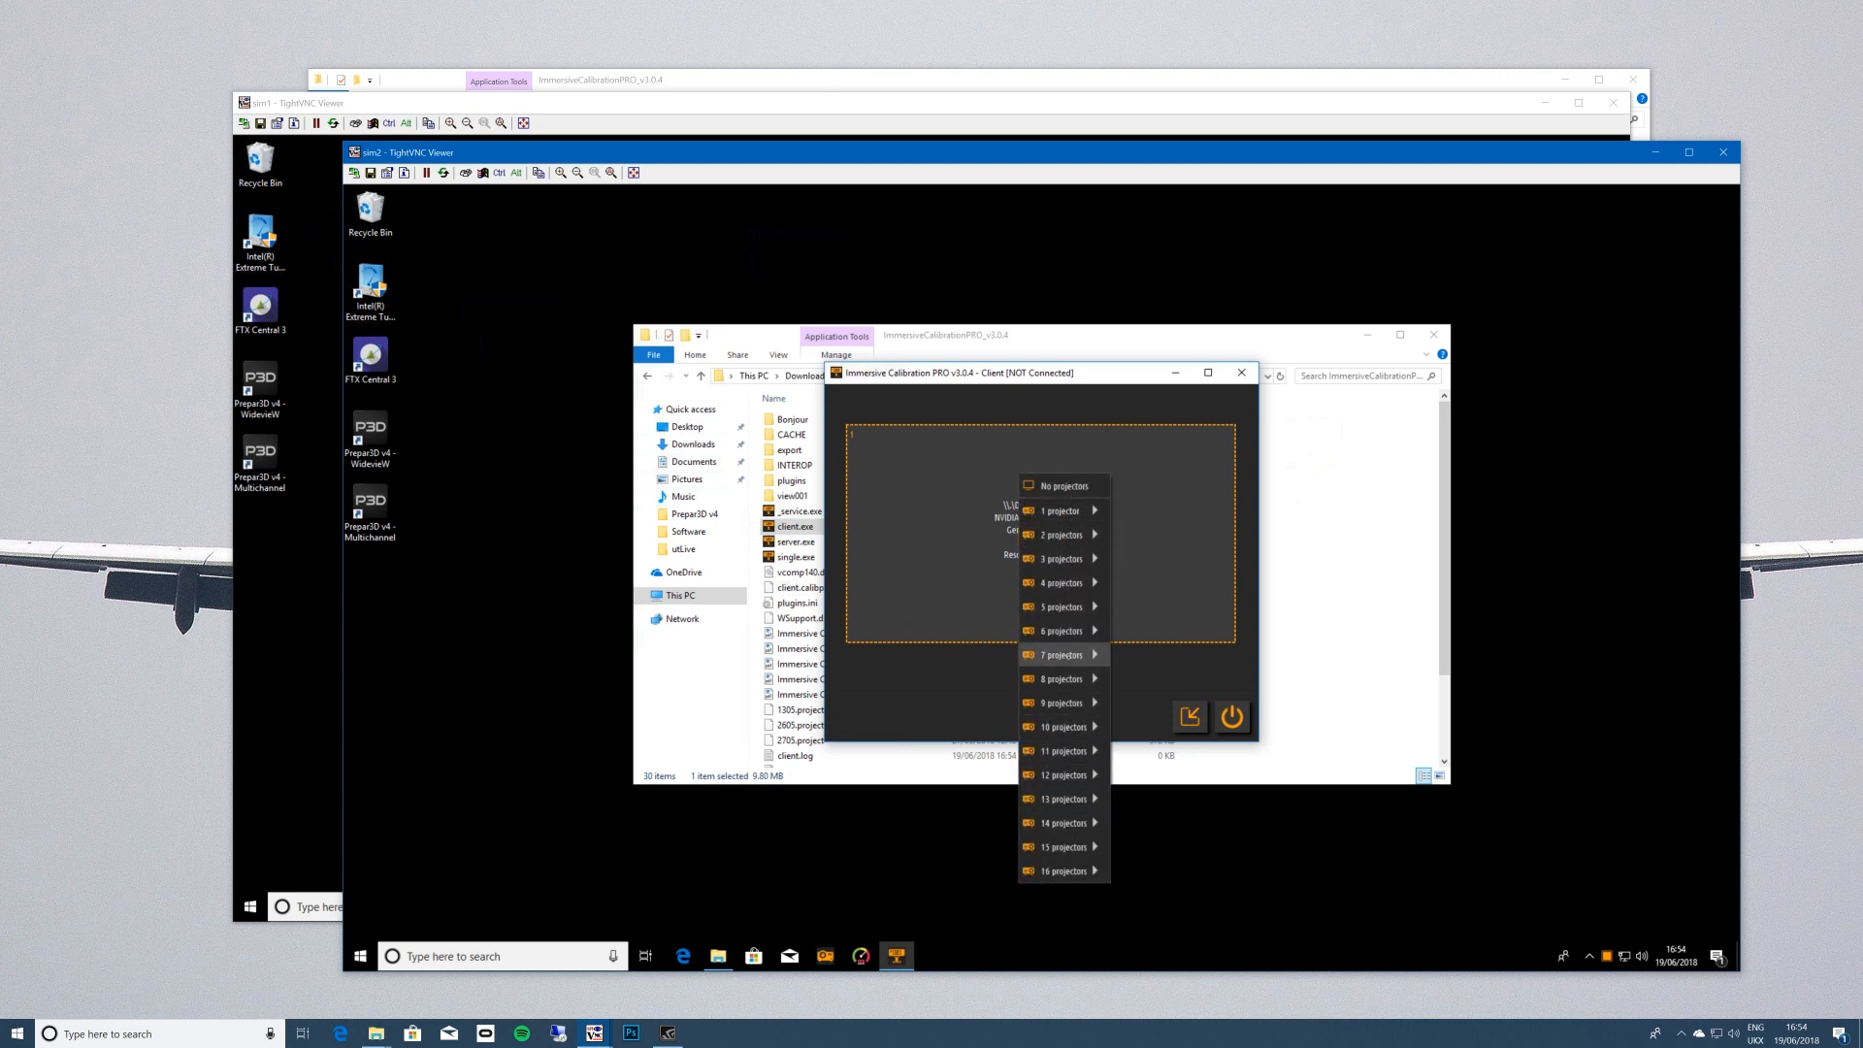
mouse_move(1068, 584)
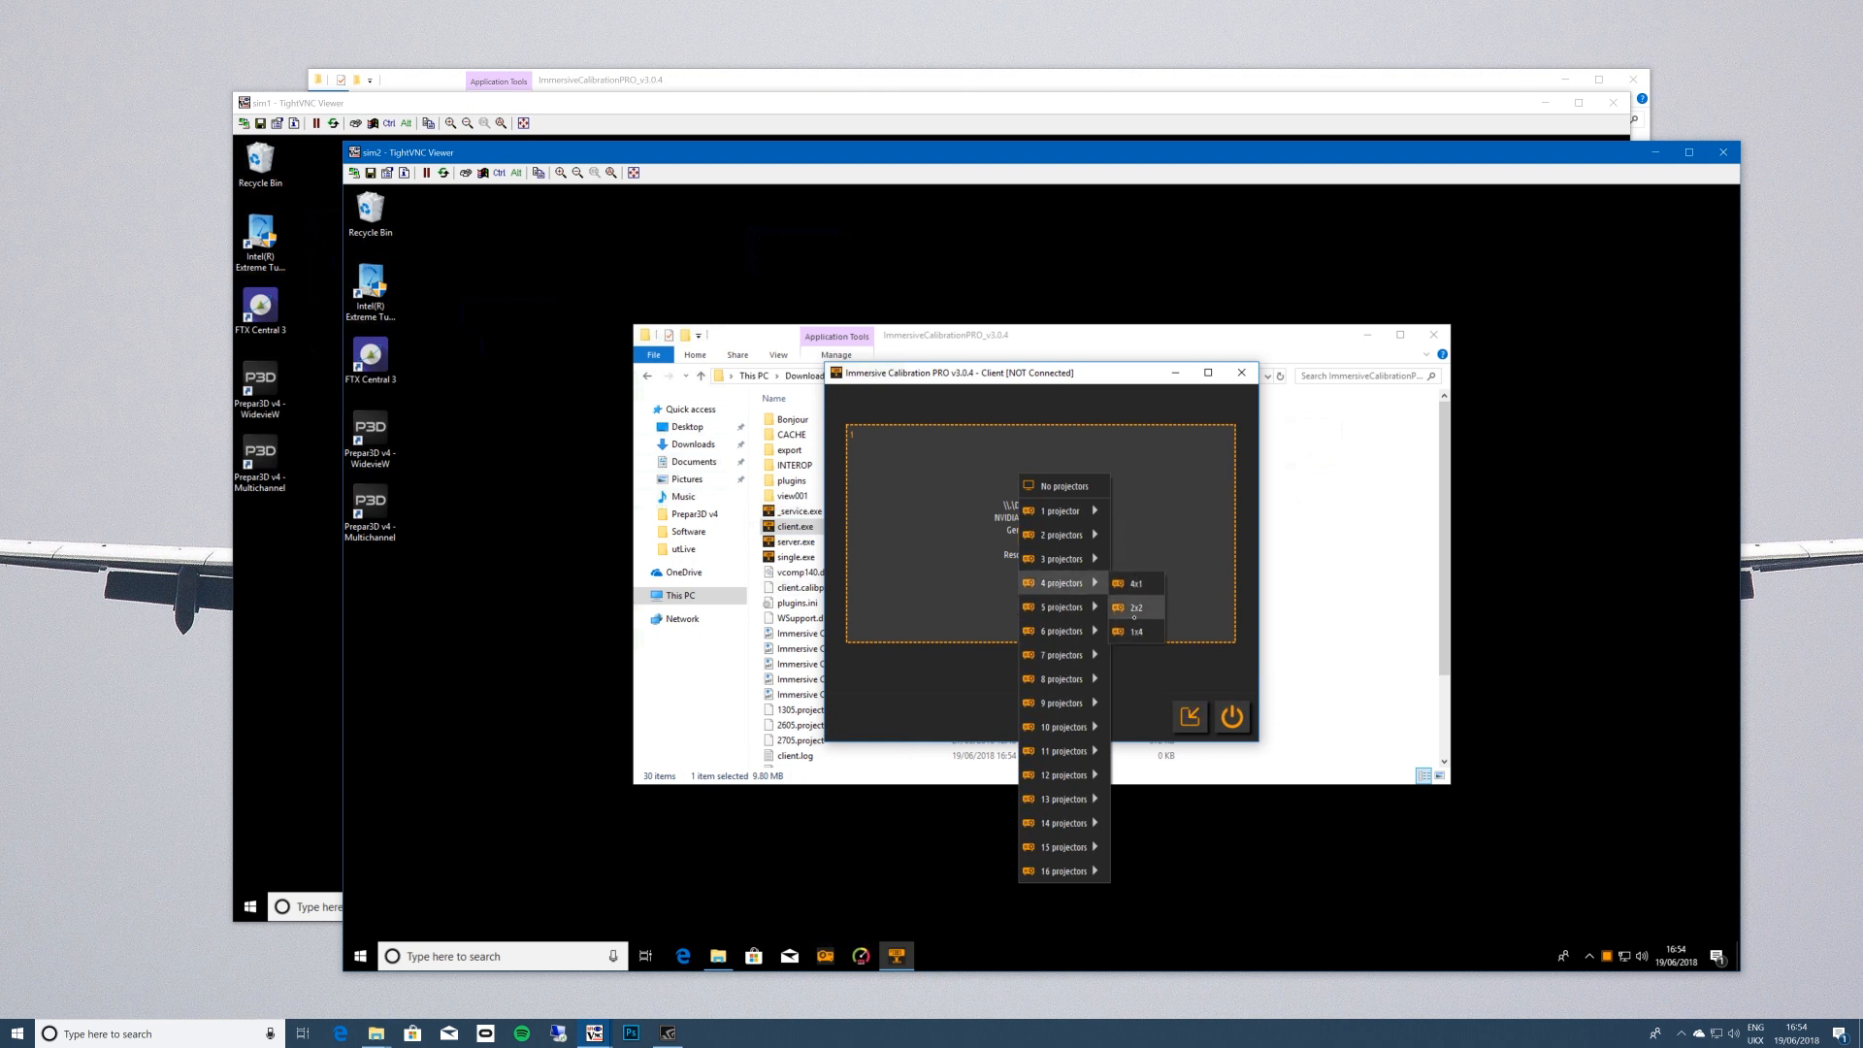
right_click(915, 538)
left_click(1066, 477)
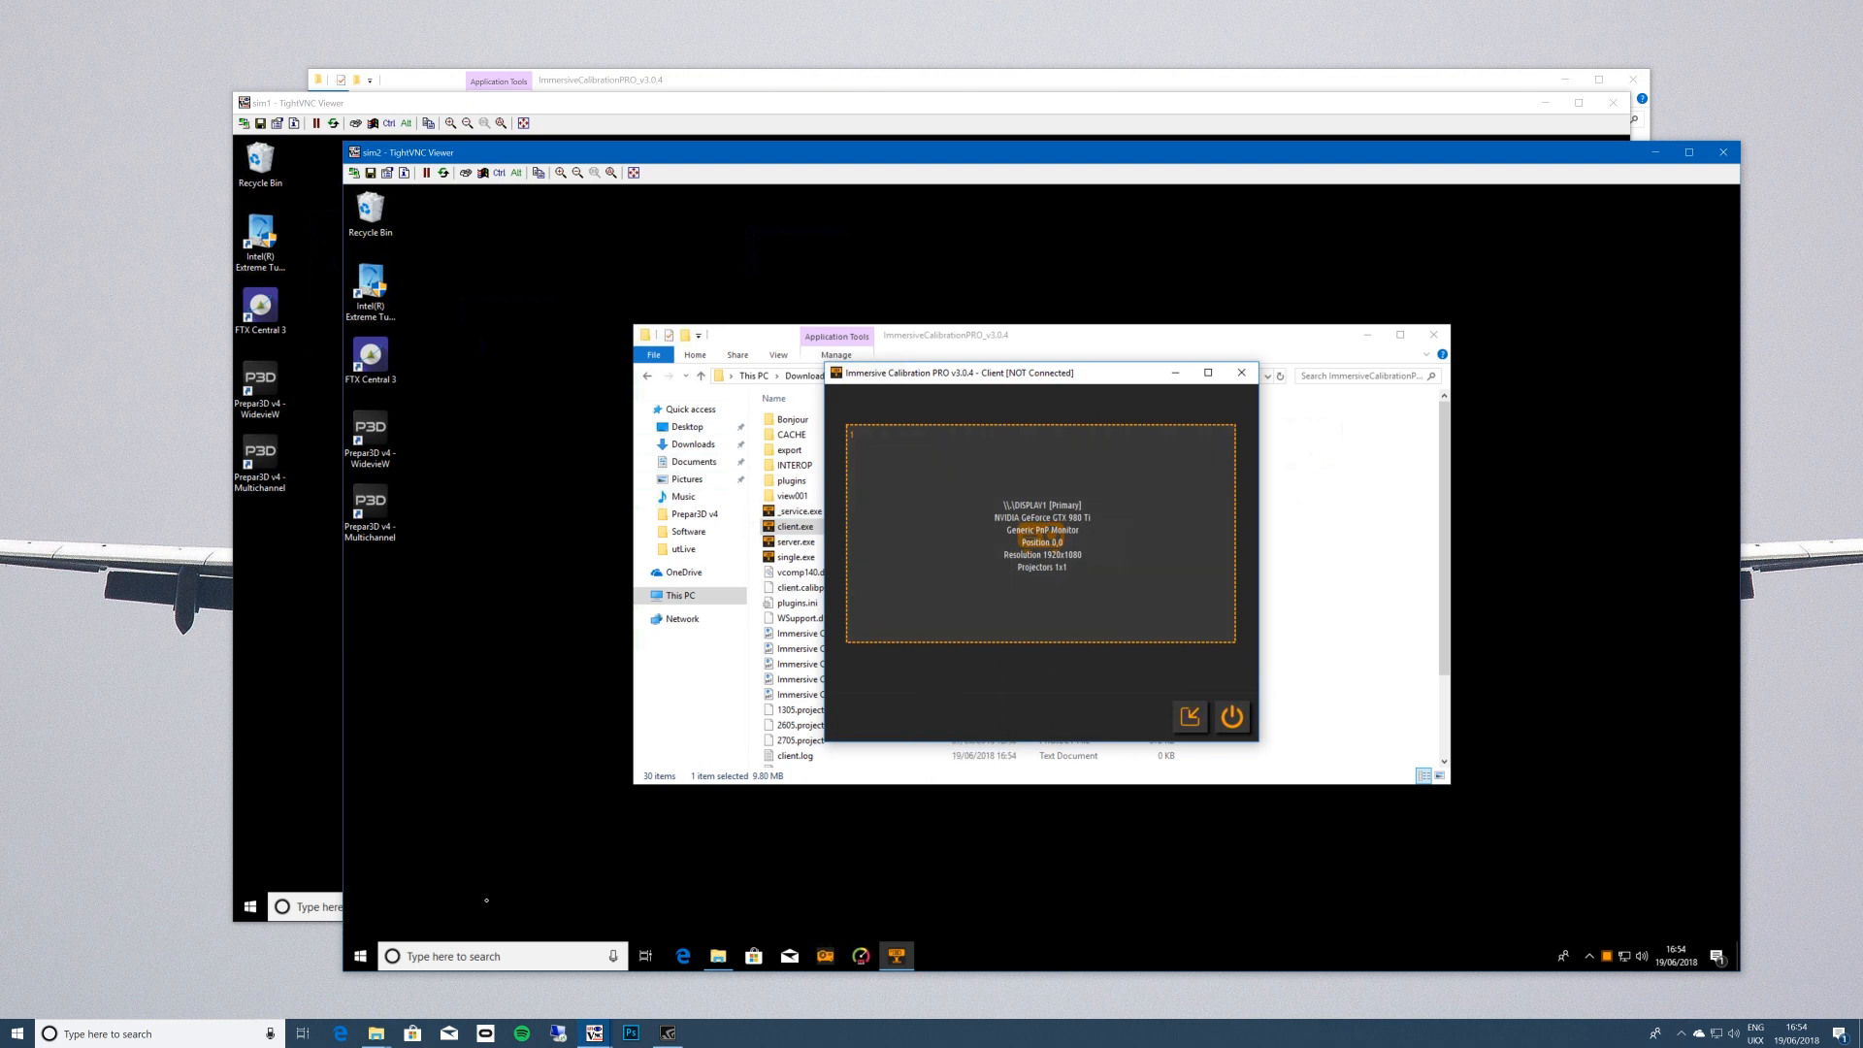
Minimise both remote desktop viewers, then run server.exe on the local machine and start a new project.
left_click(1655, 153)
left_click(1545, 105)
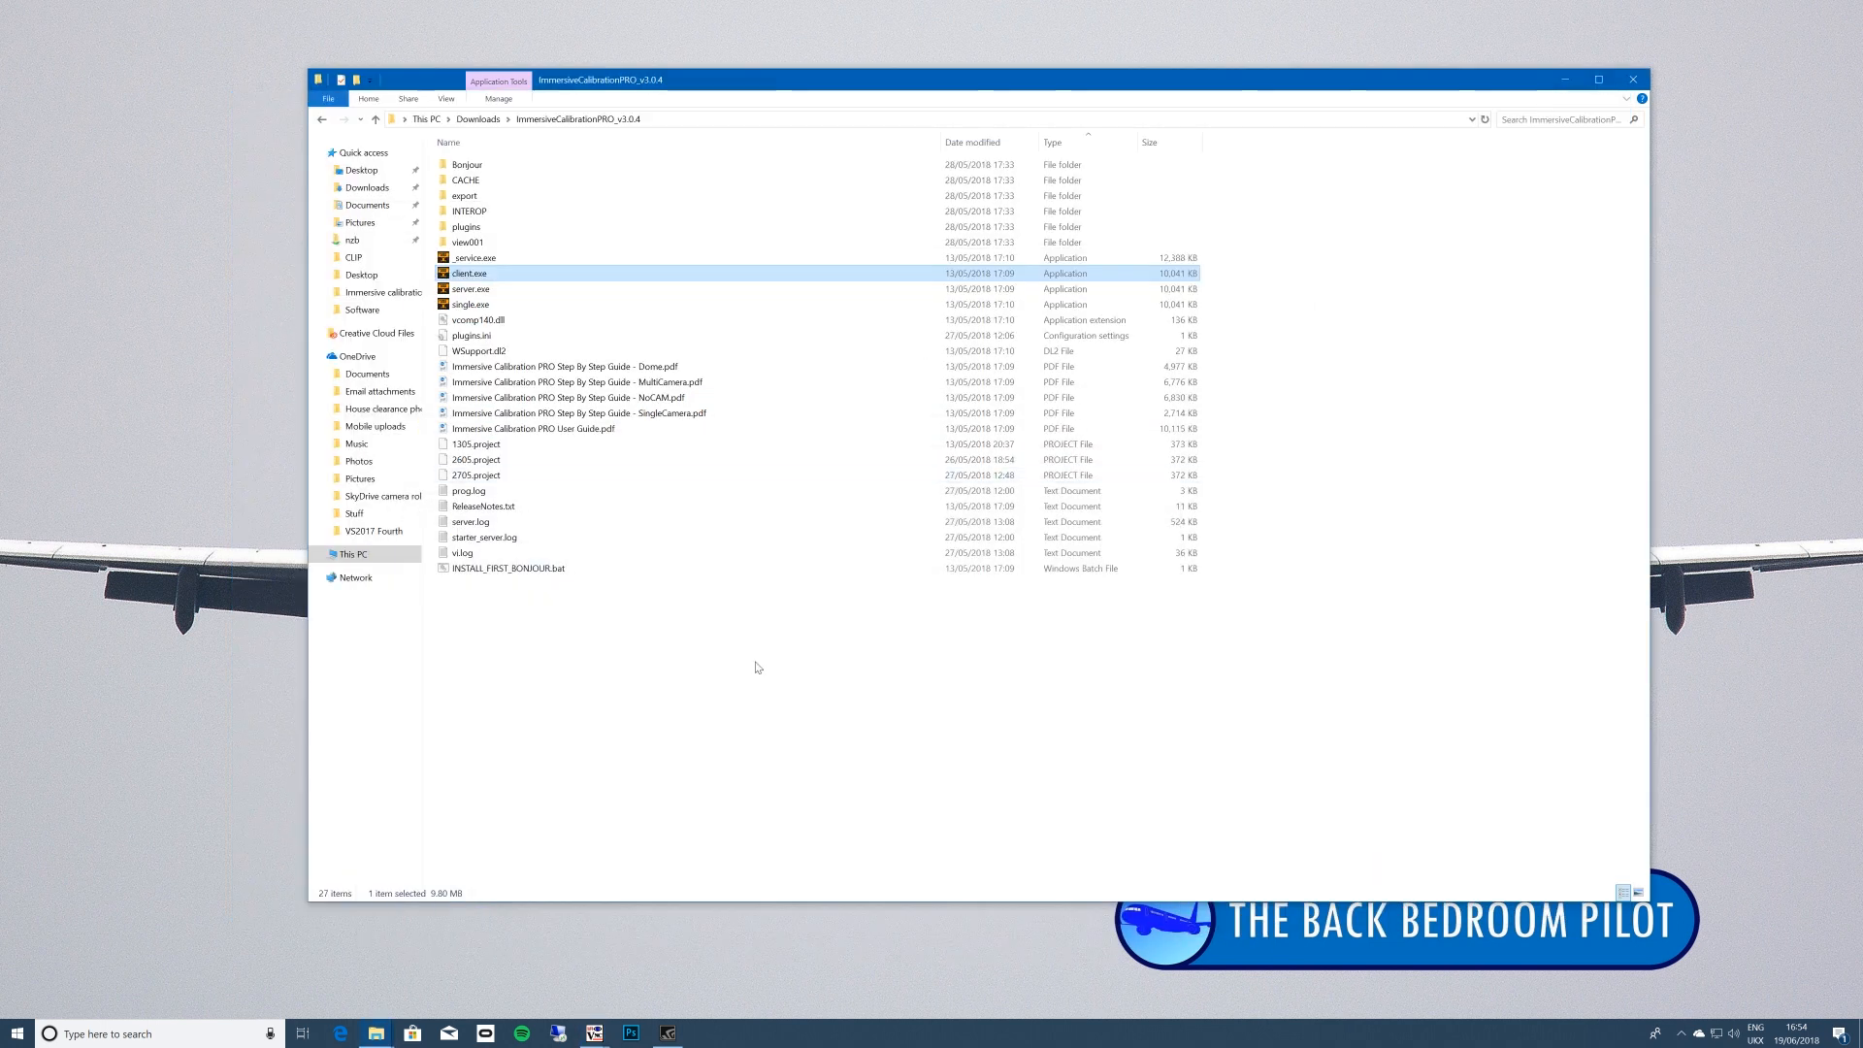
double_click(465, 291)
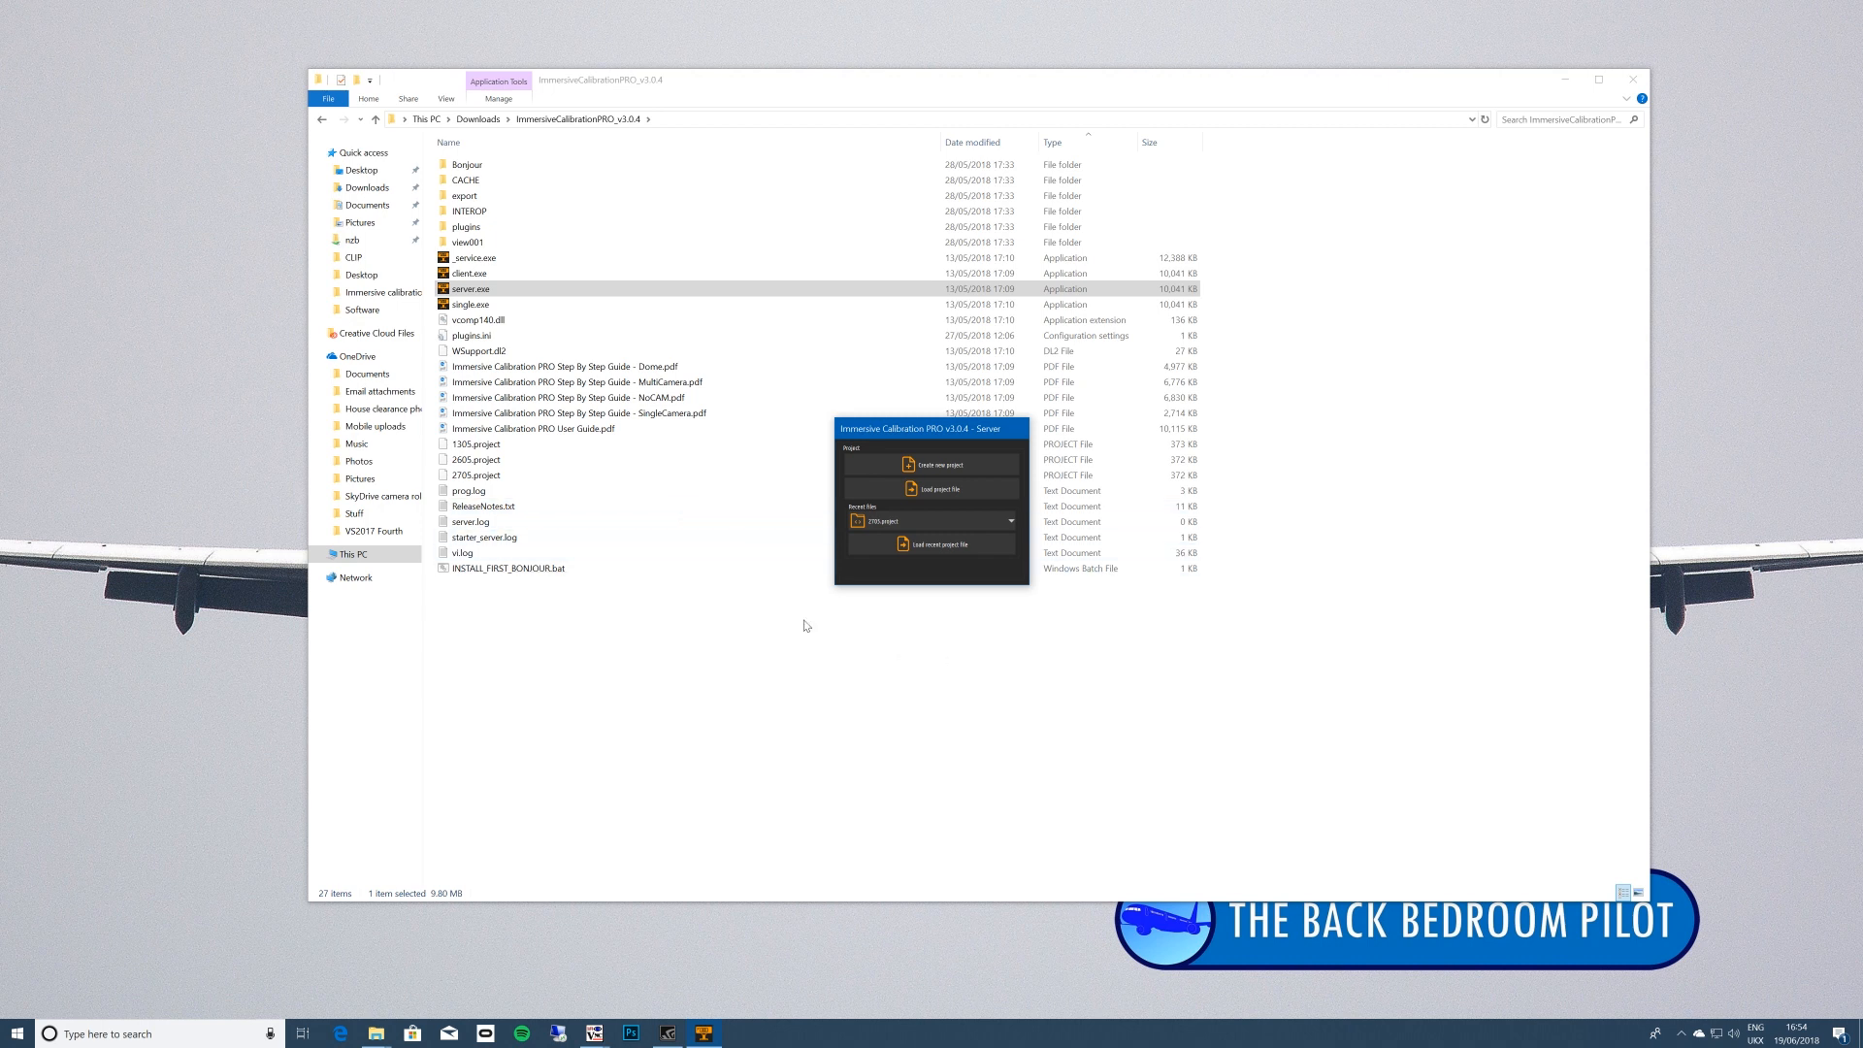
left_click(933, 468)
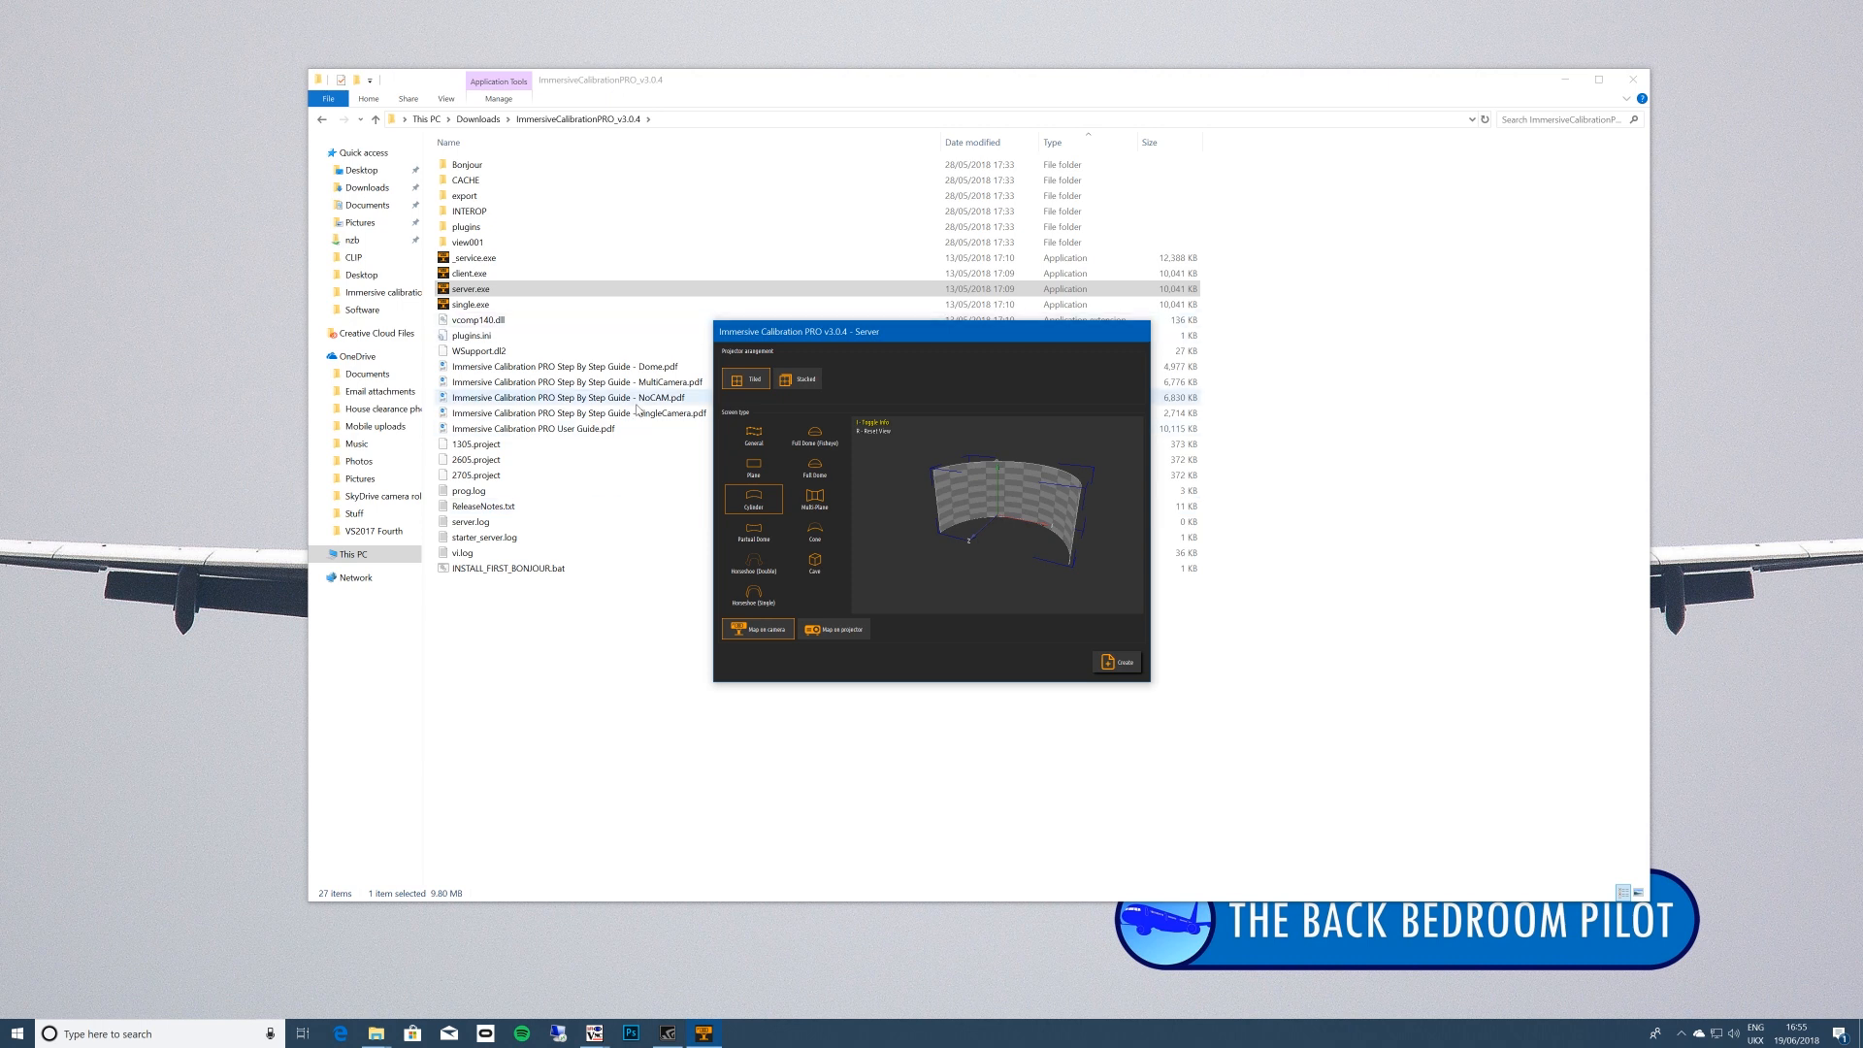
Preview the available screen types one by one, from General, Plane and Cylinder through the dome types to Multi-Plane, Cone and Cave.
left_click(757, 433)
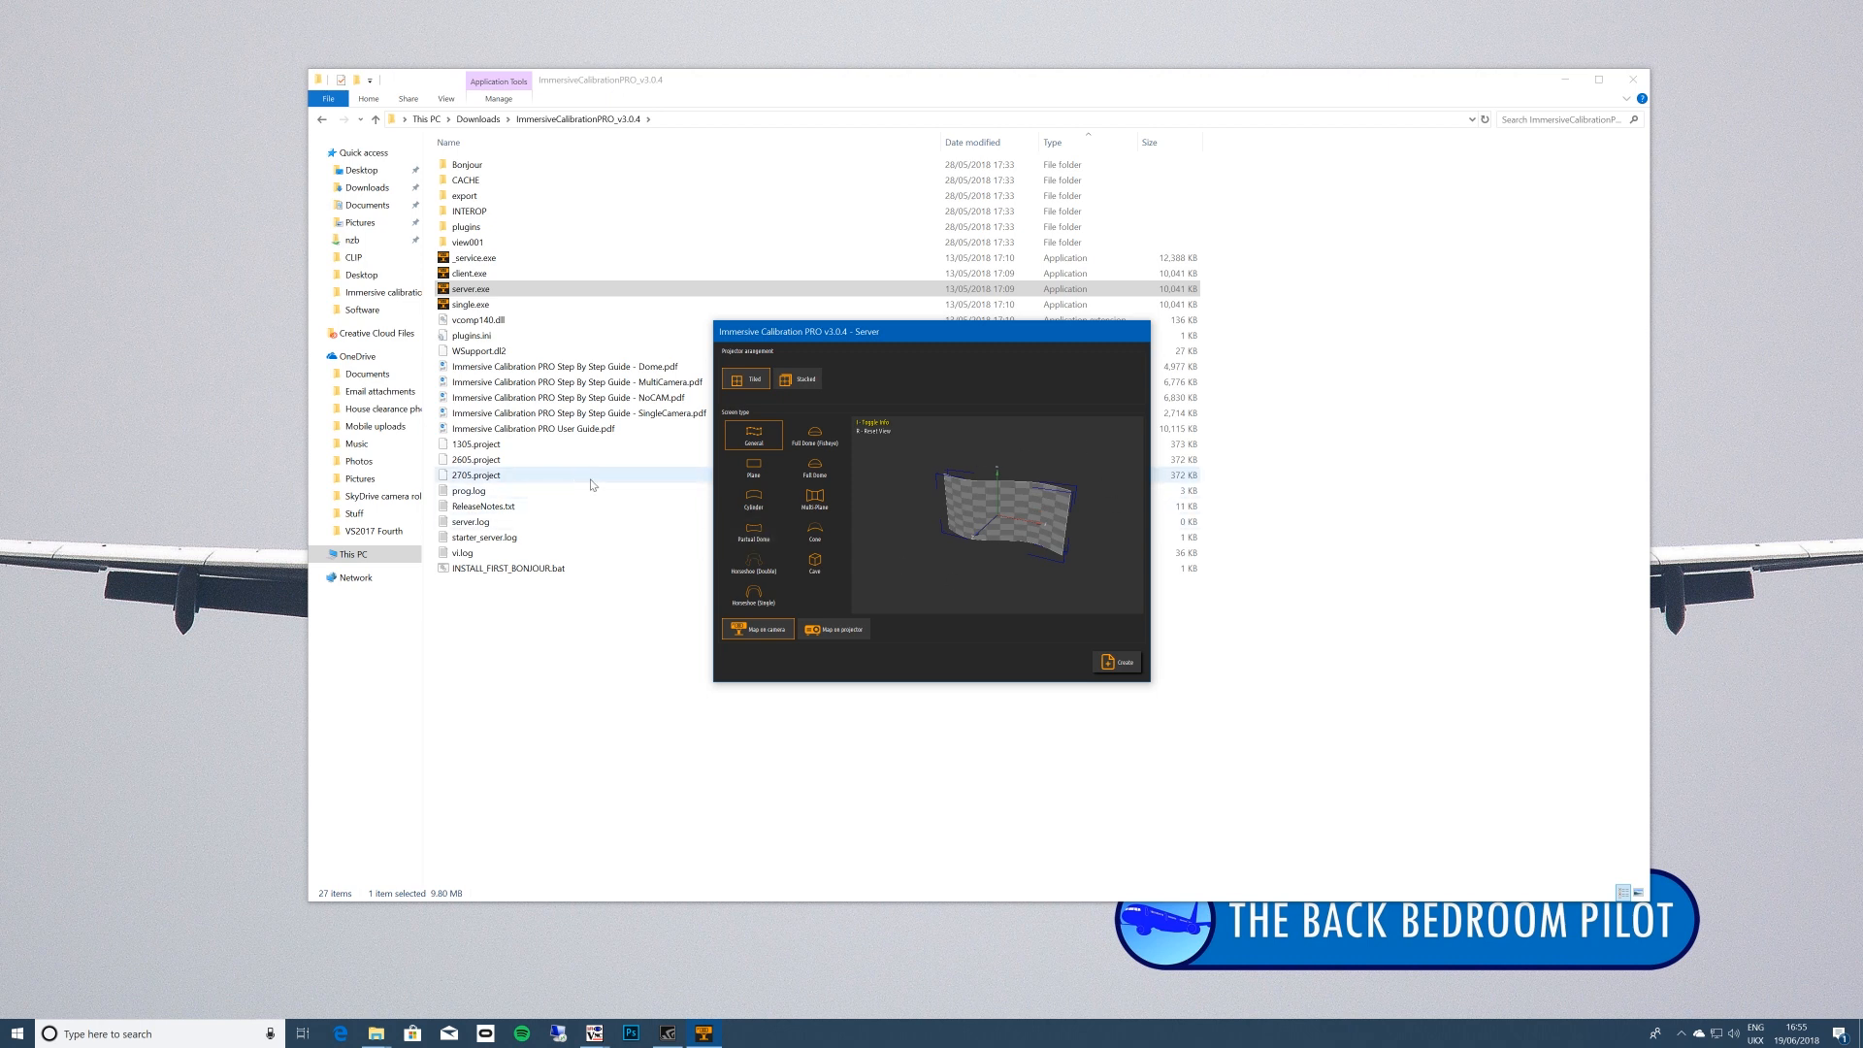
left_click(745, 474)
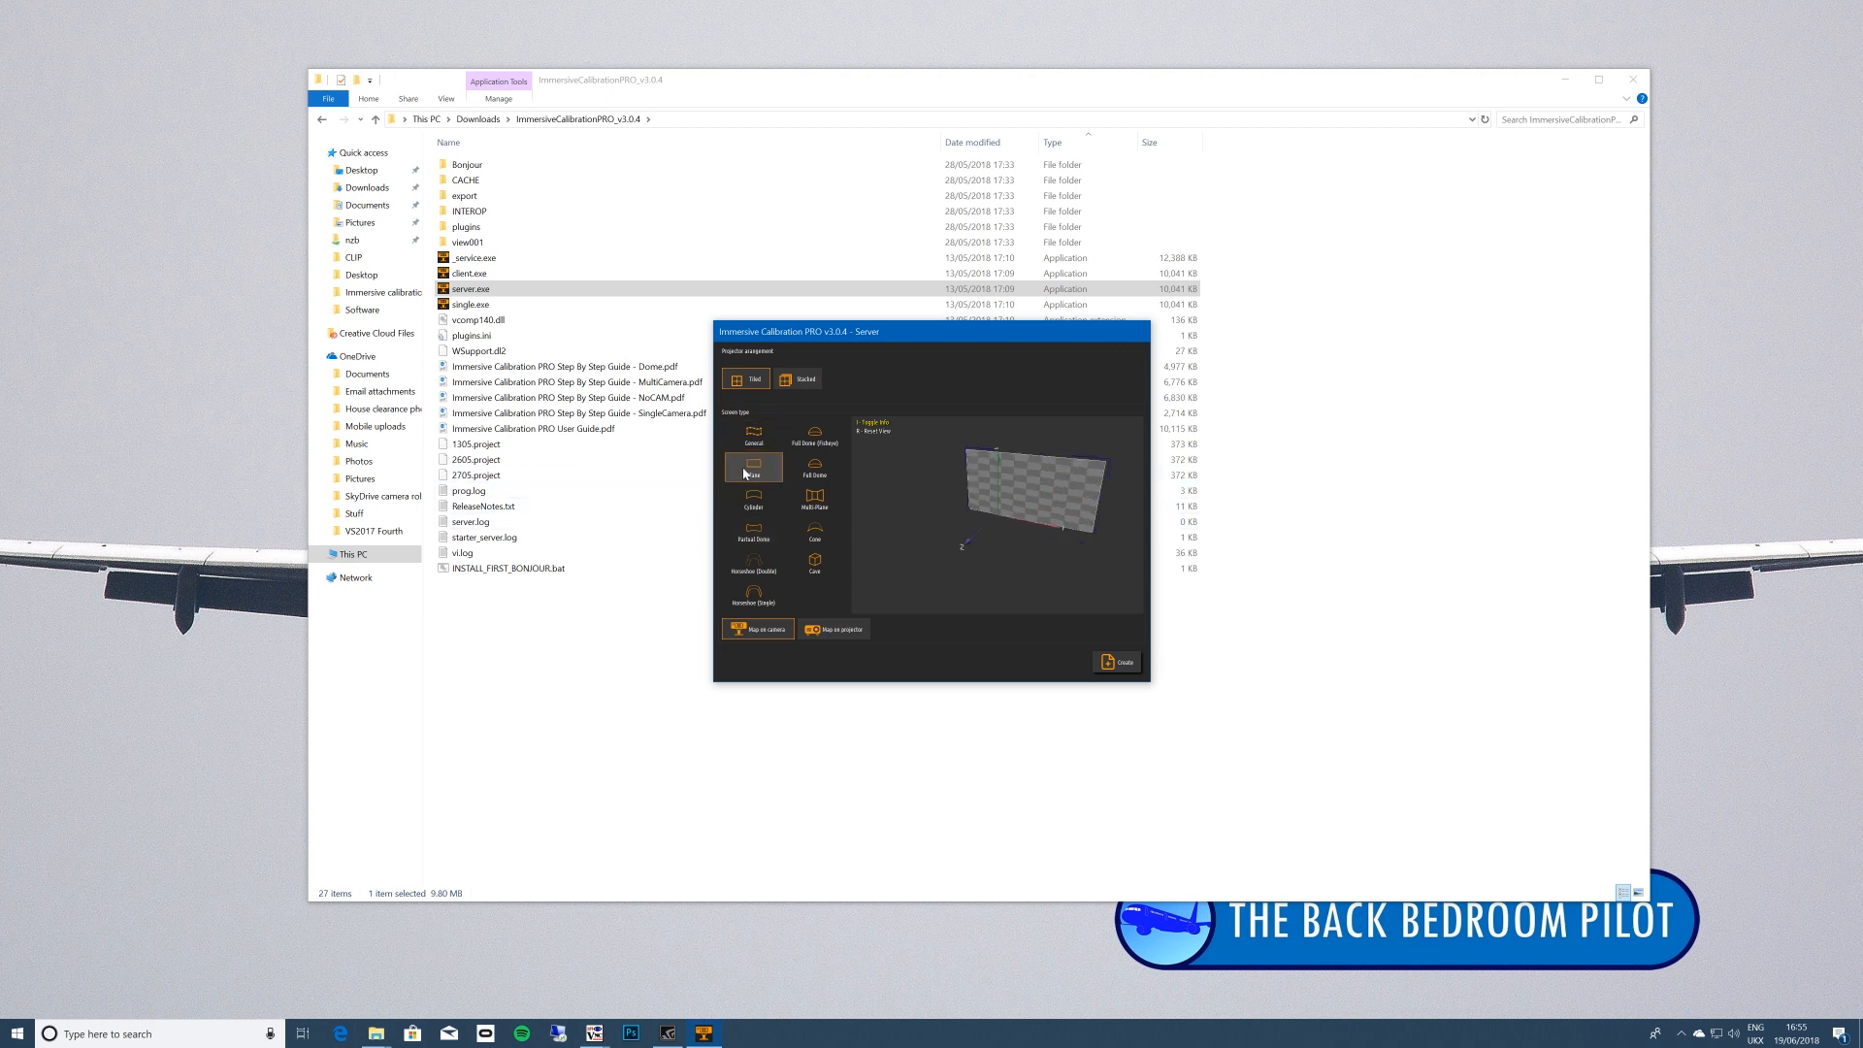
left_click(749, 504)
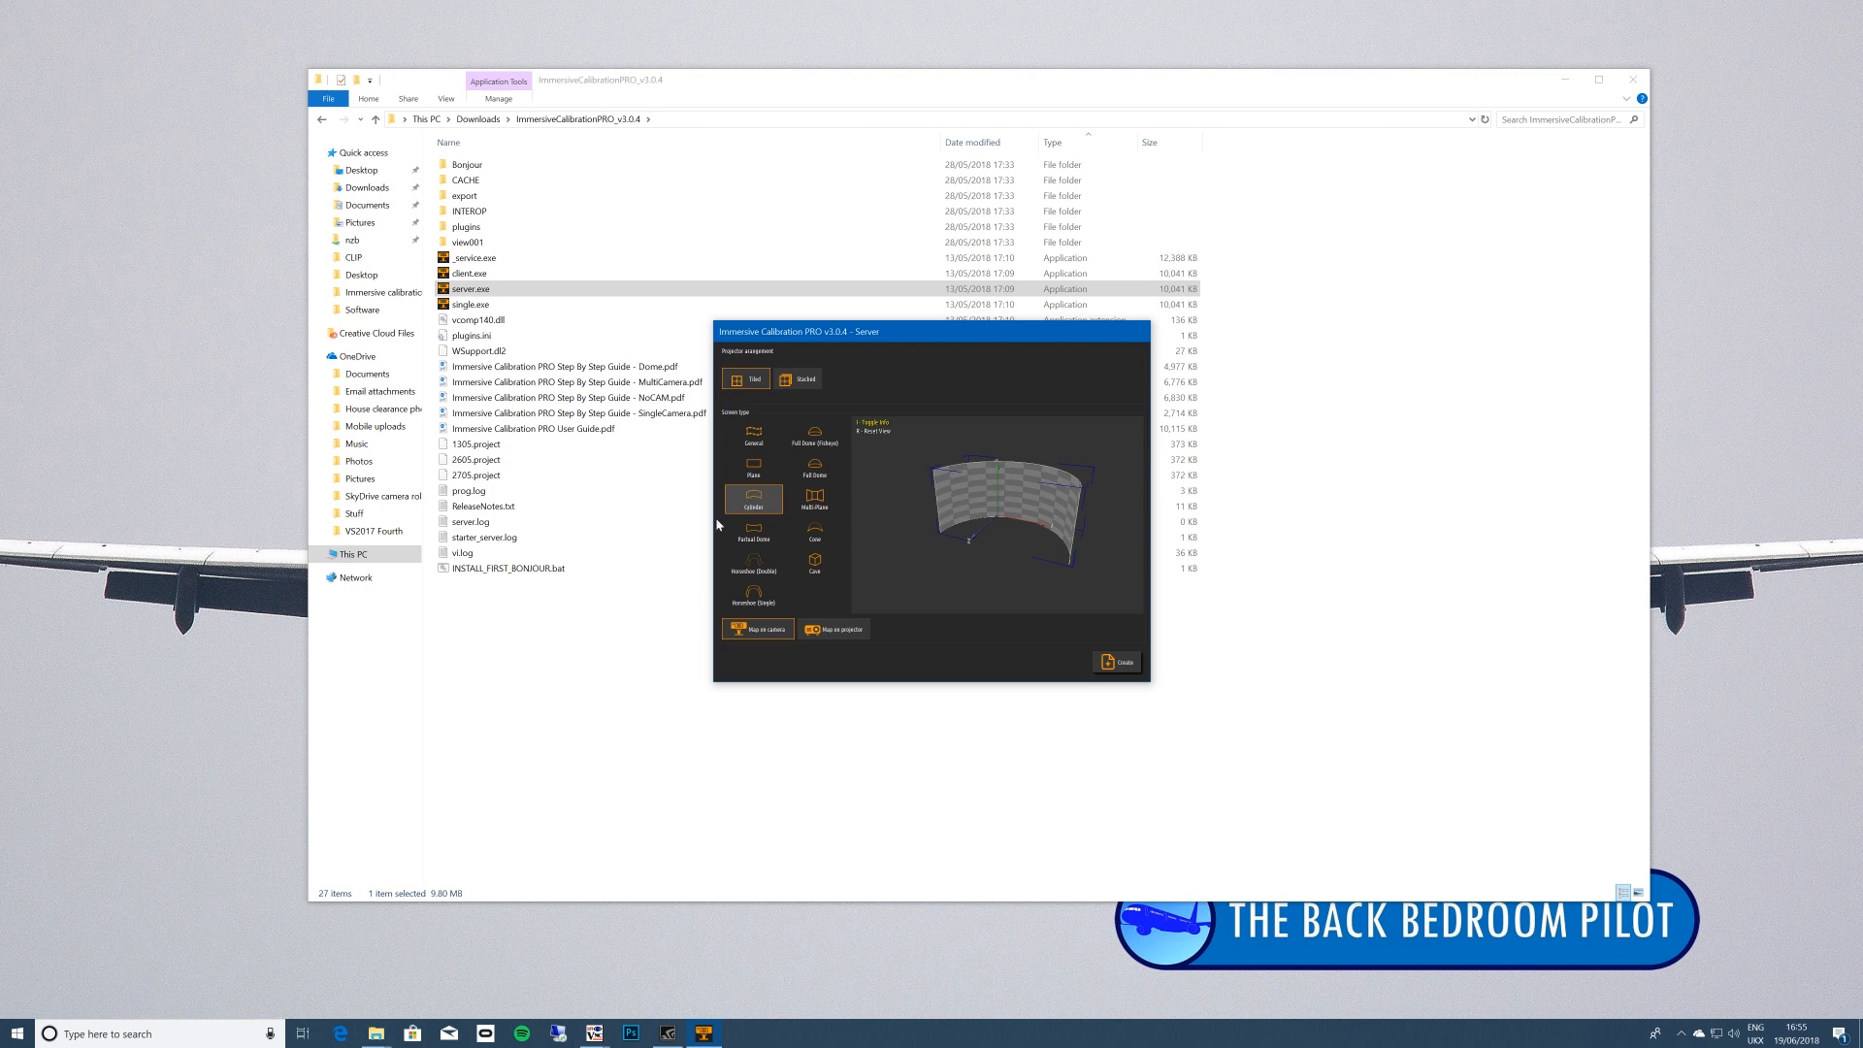
left_click(759, 533)
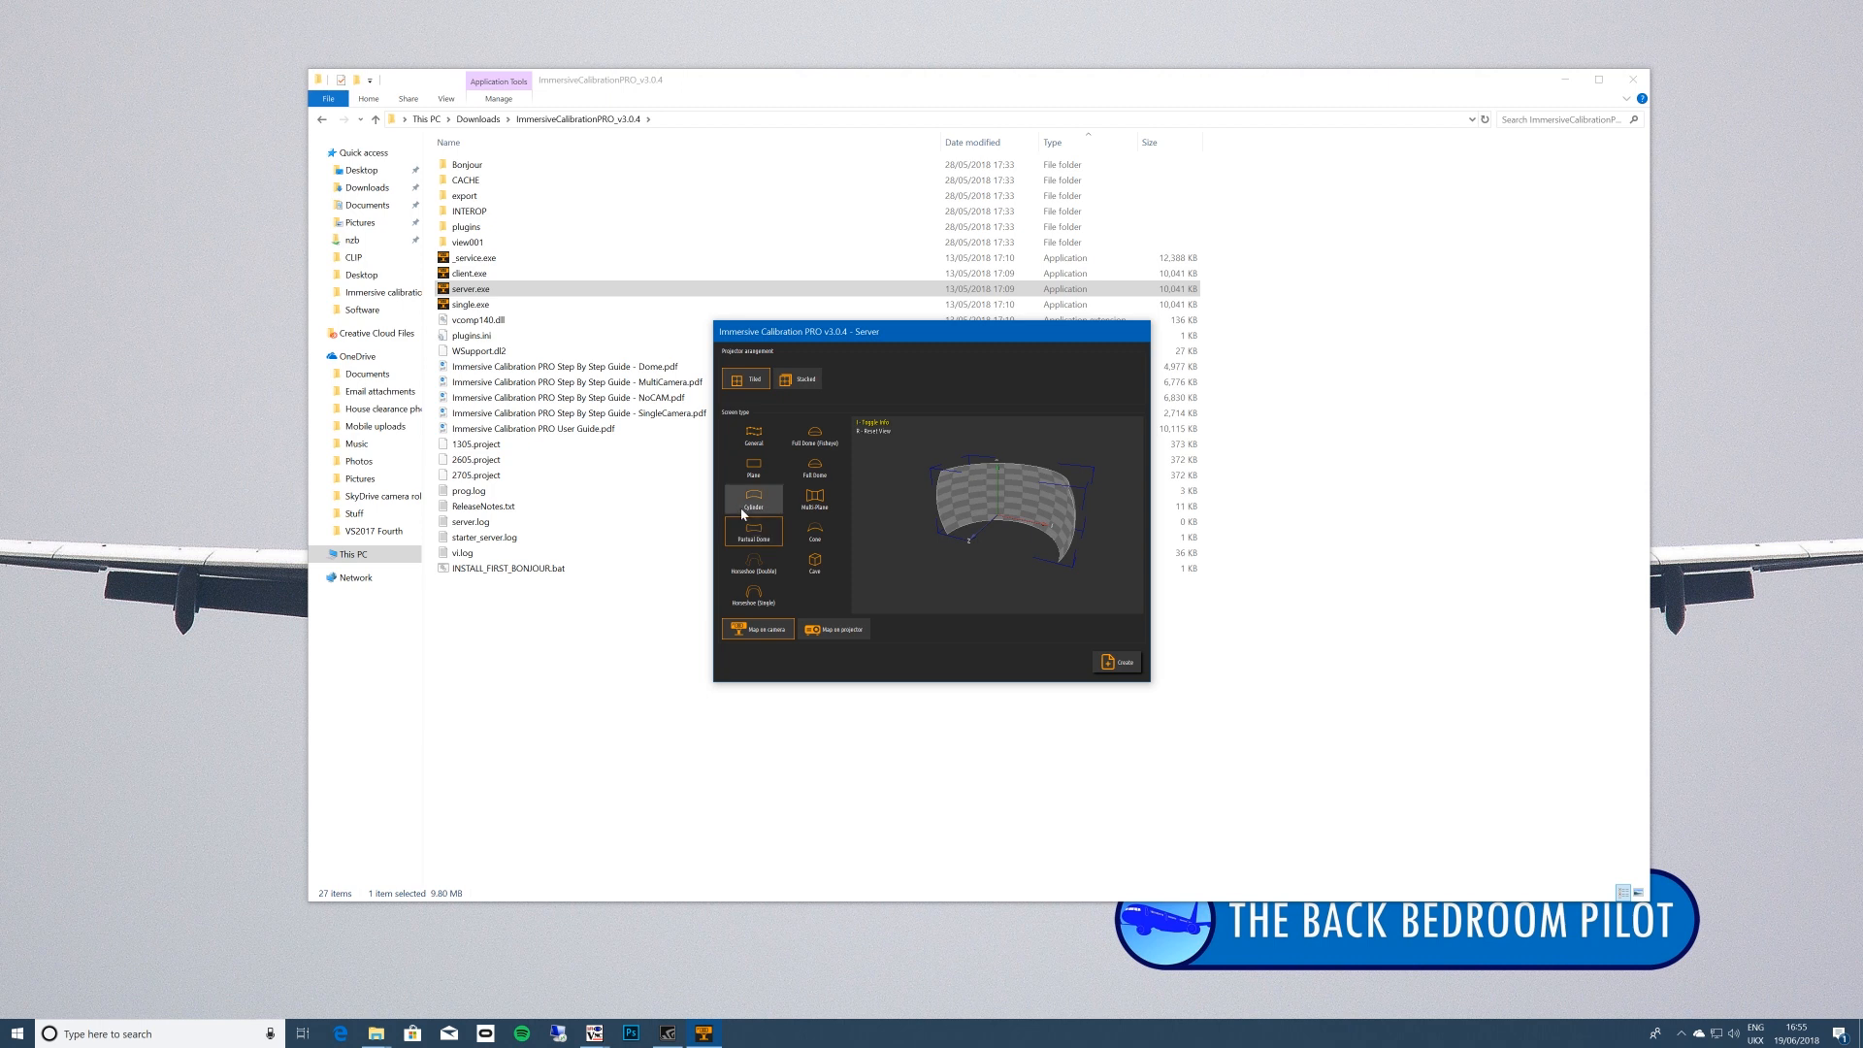
left_click(747, 565)
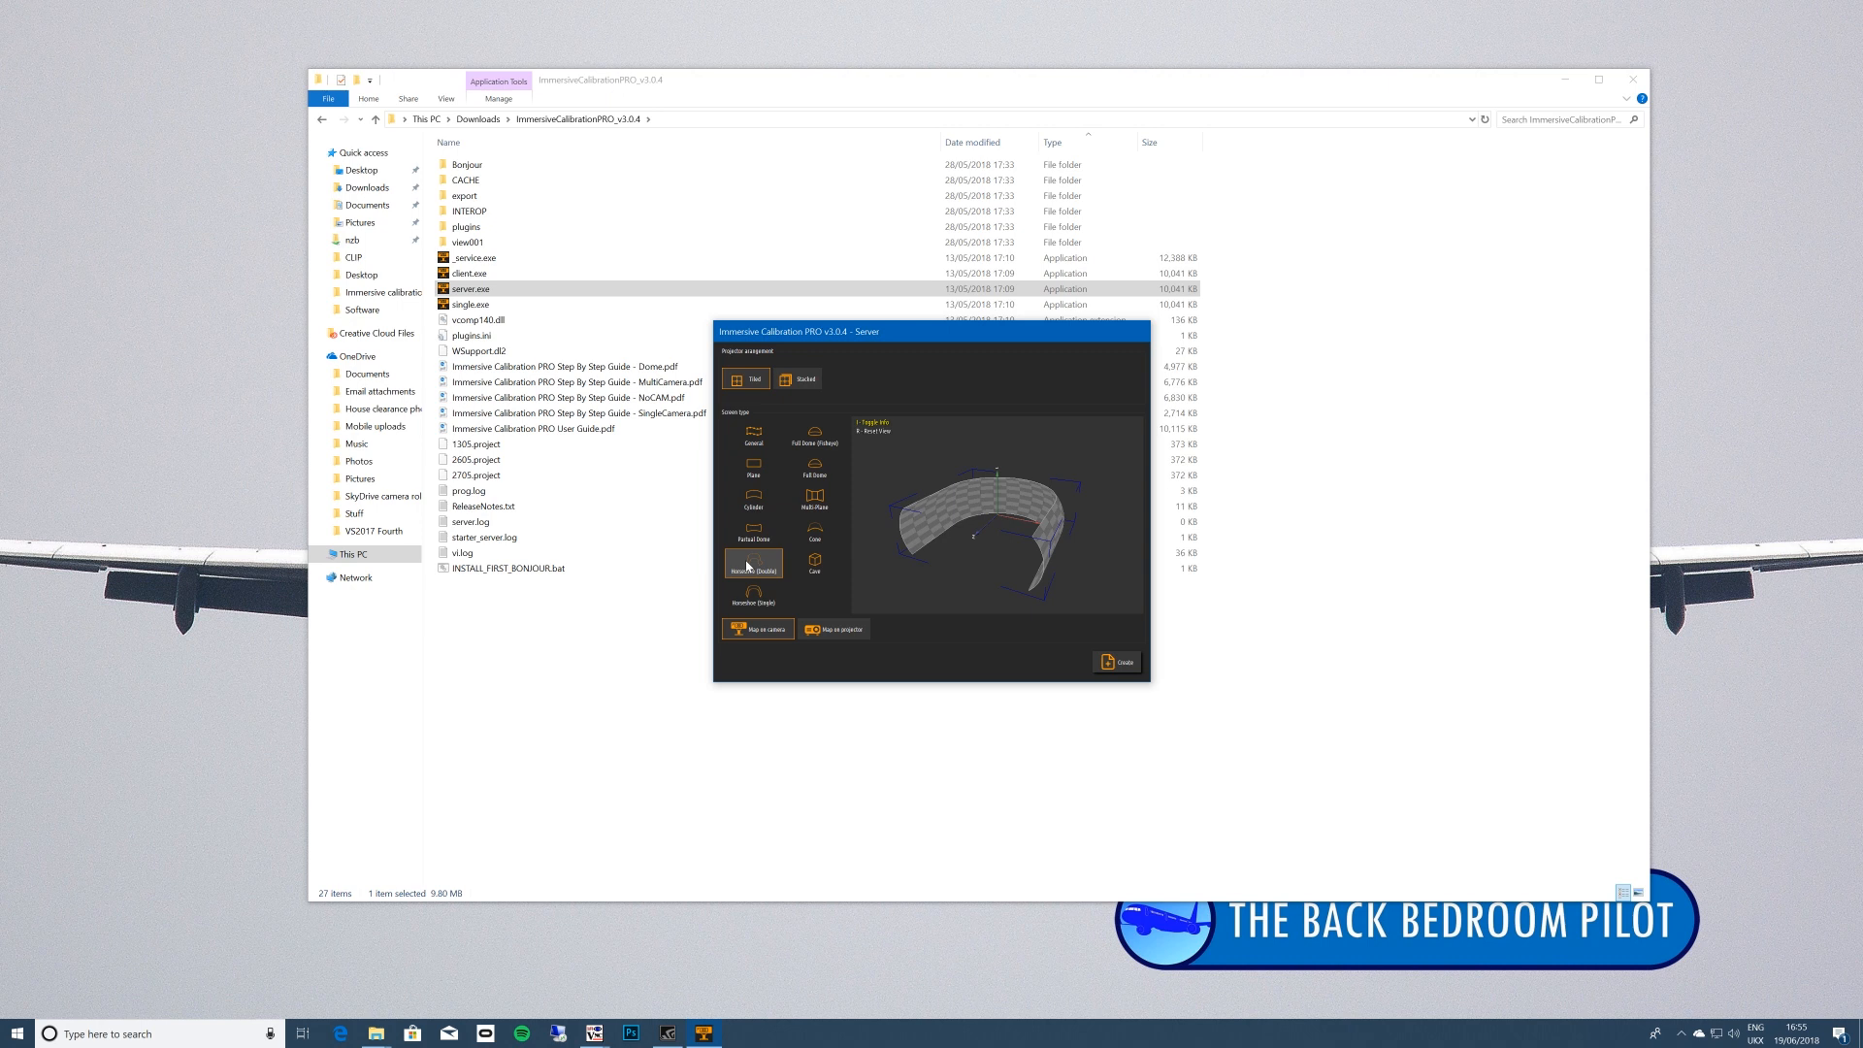
left_click(755, 599)
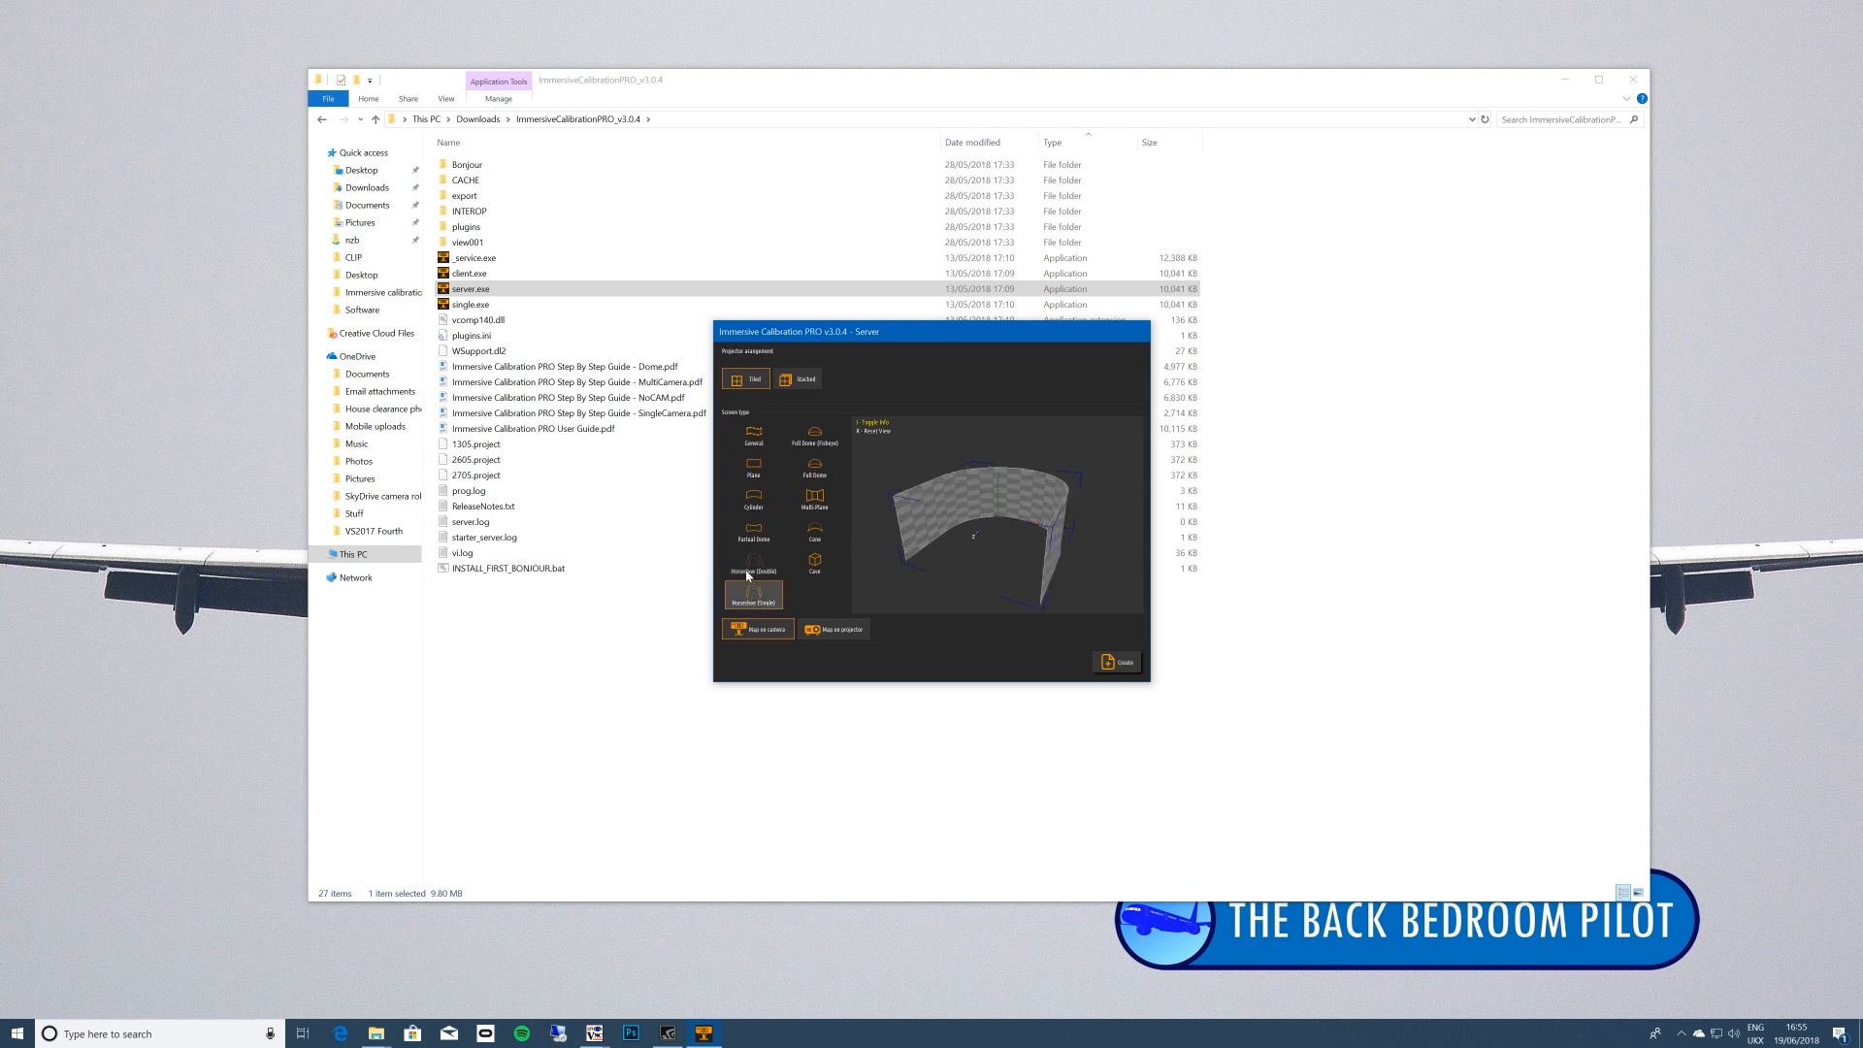
left_click(806, 444)
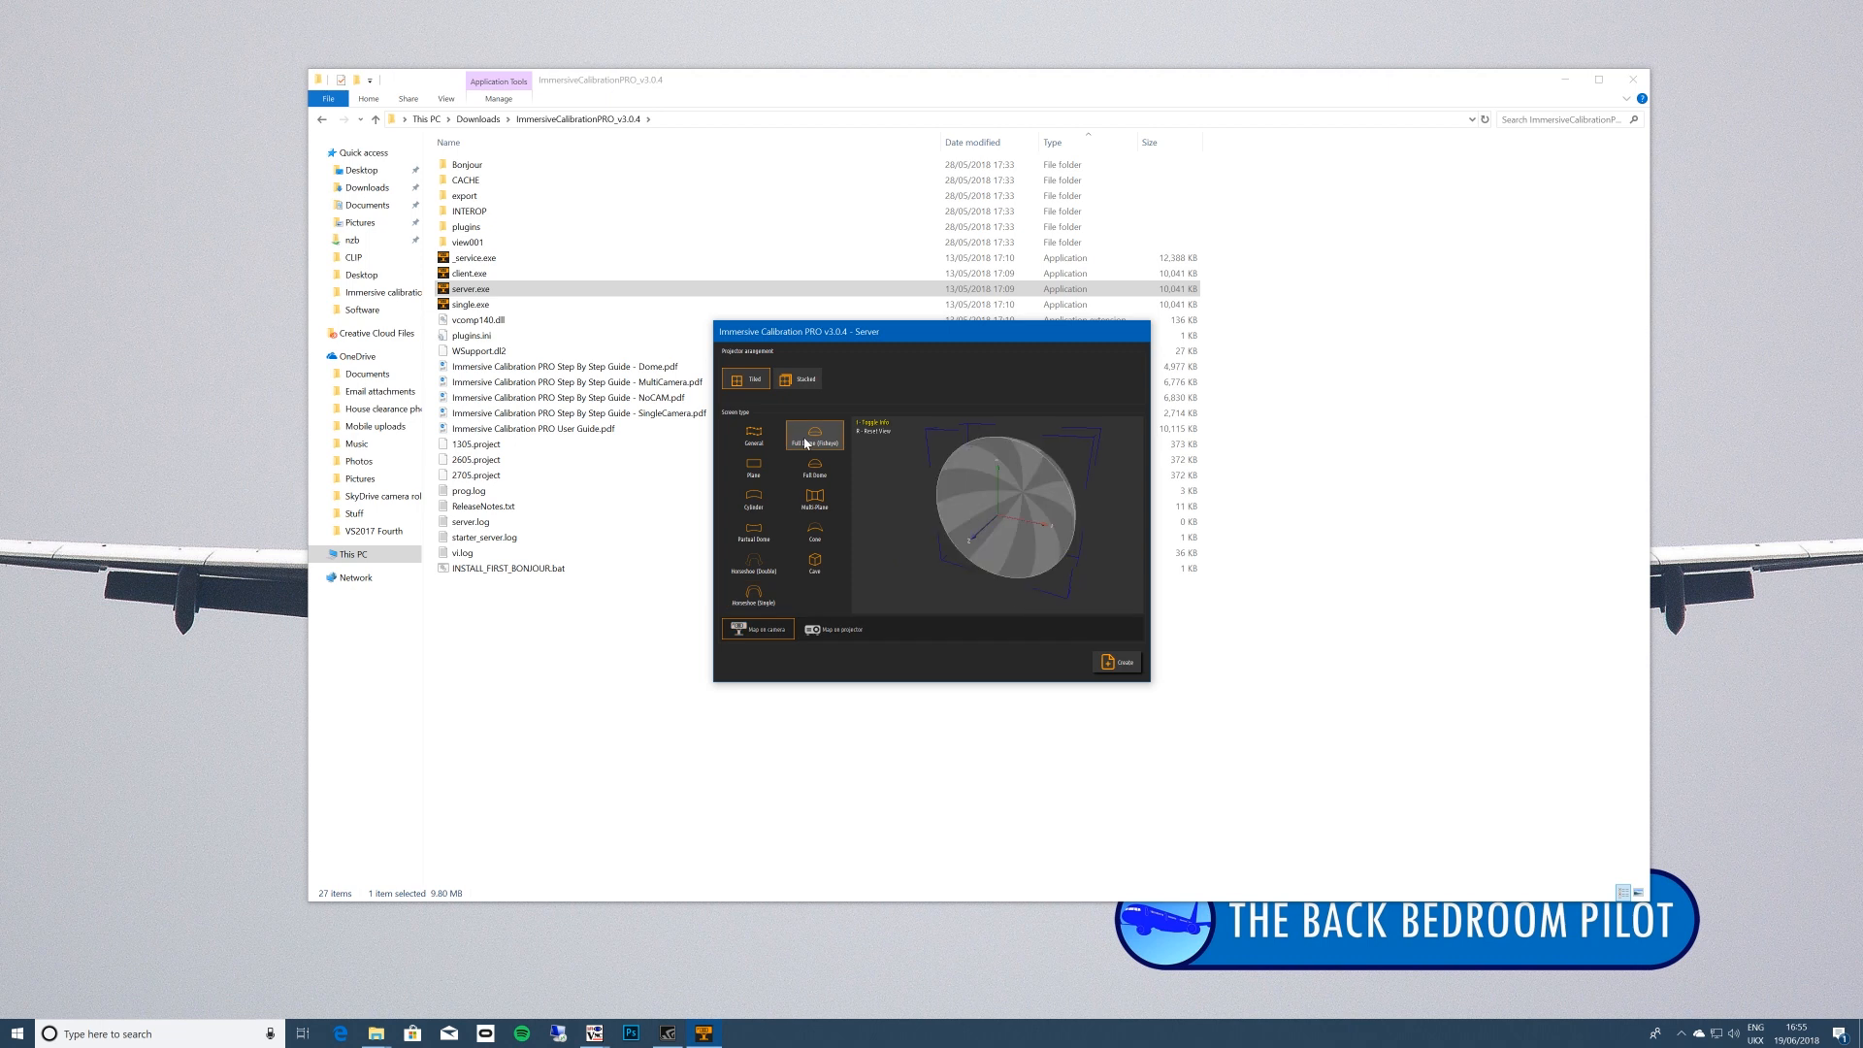
left_click(816, 467)
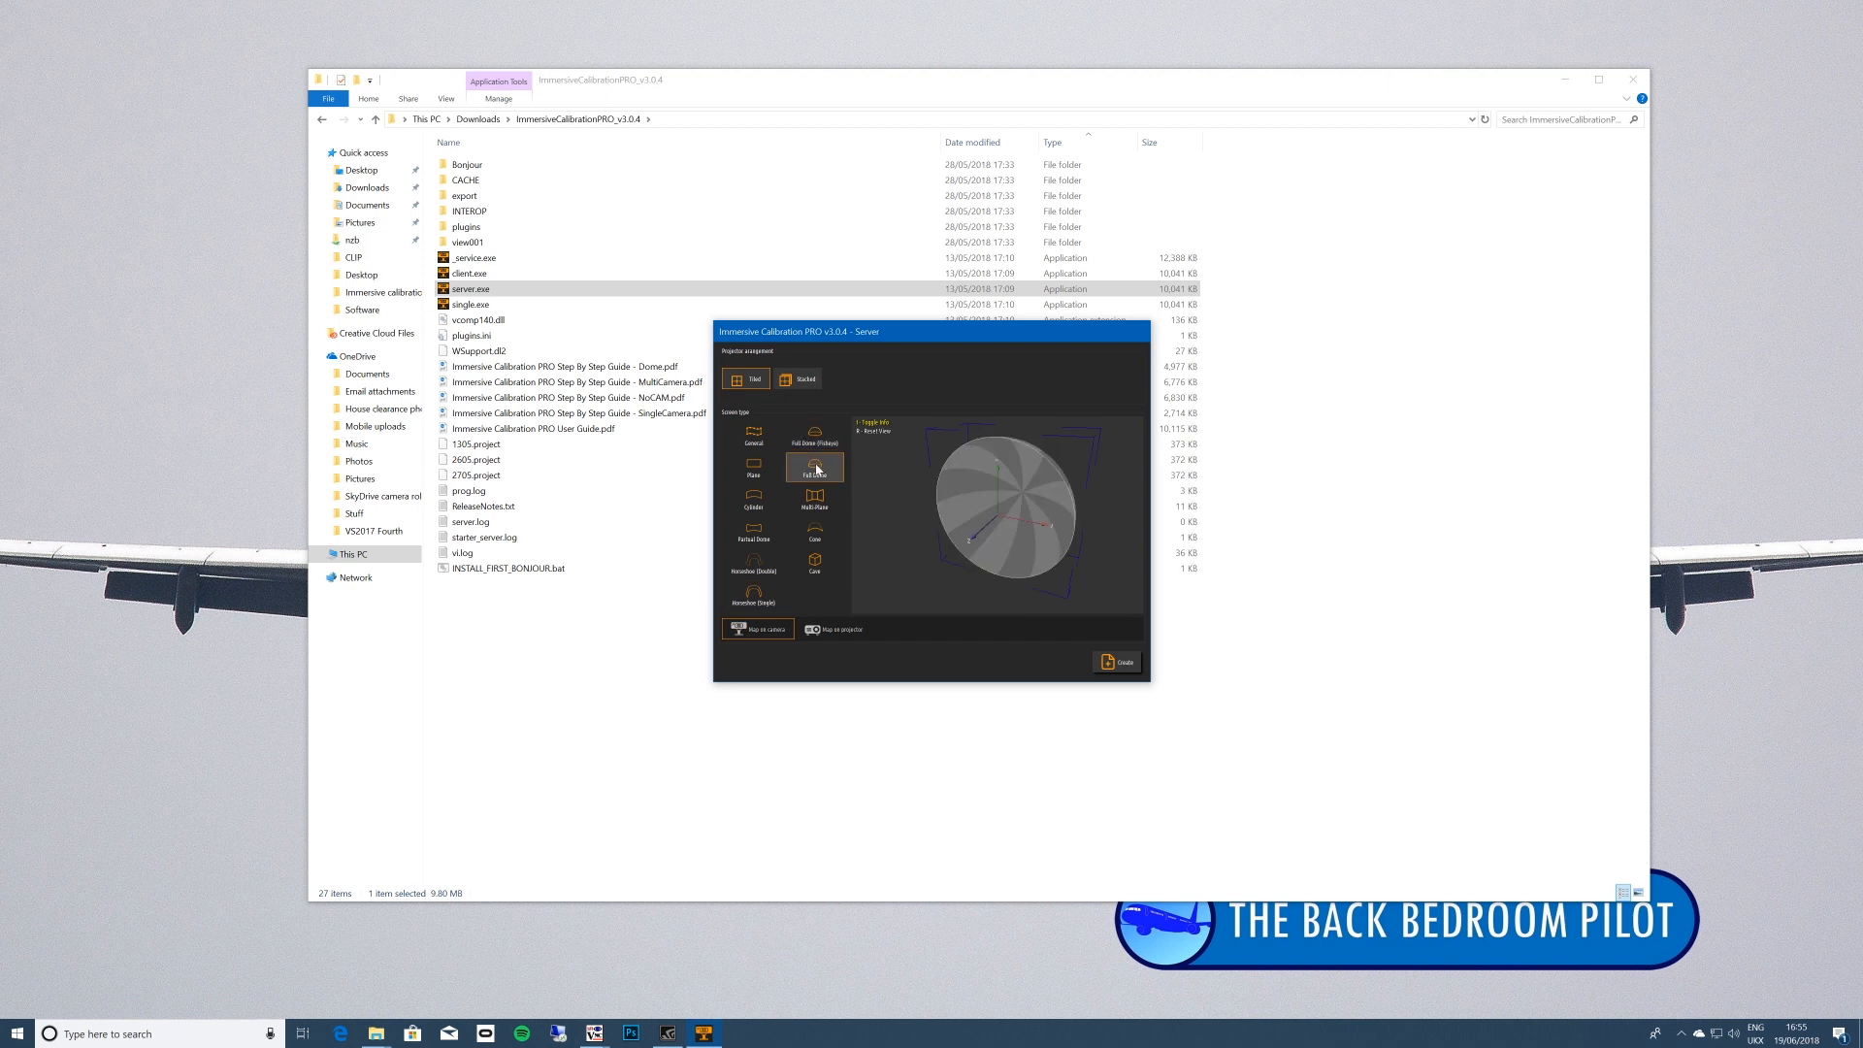
left_click(812, 500)
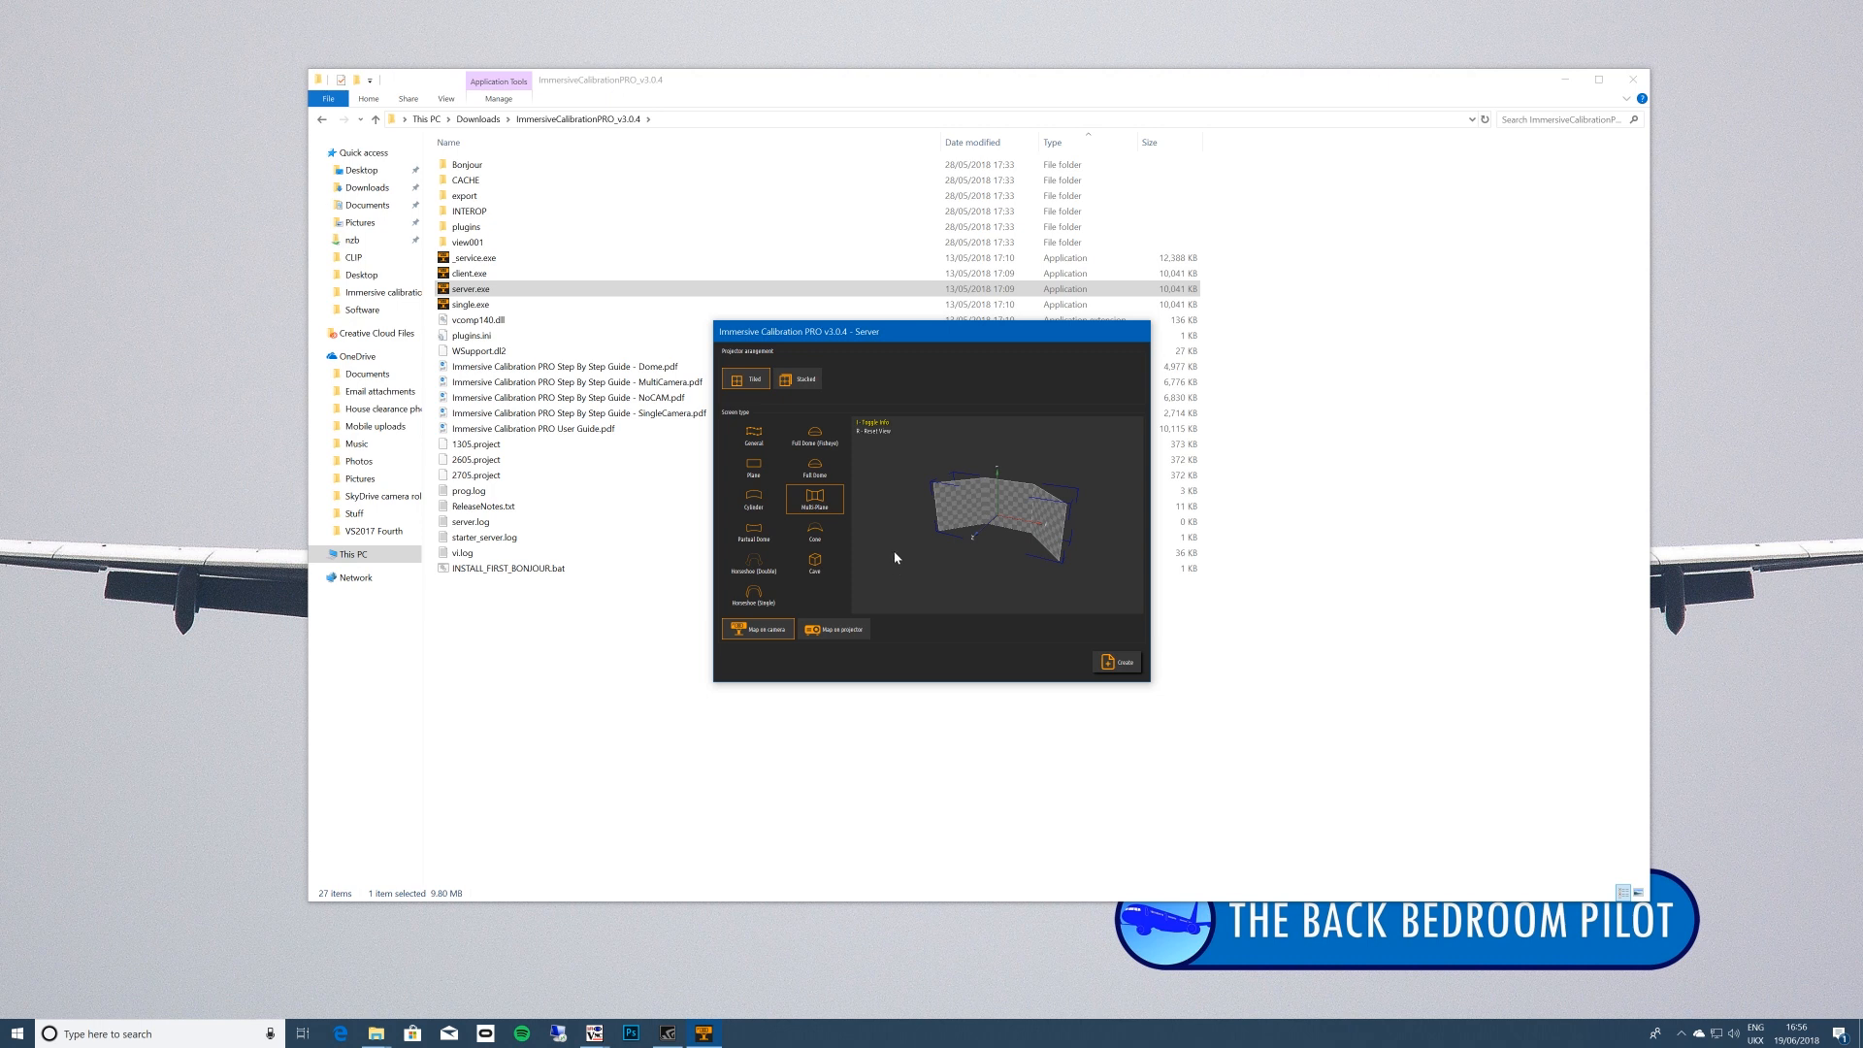
left_click(815, 529)
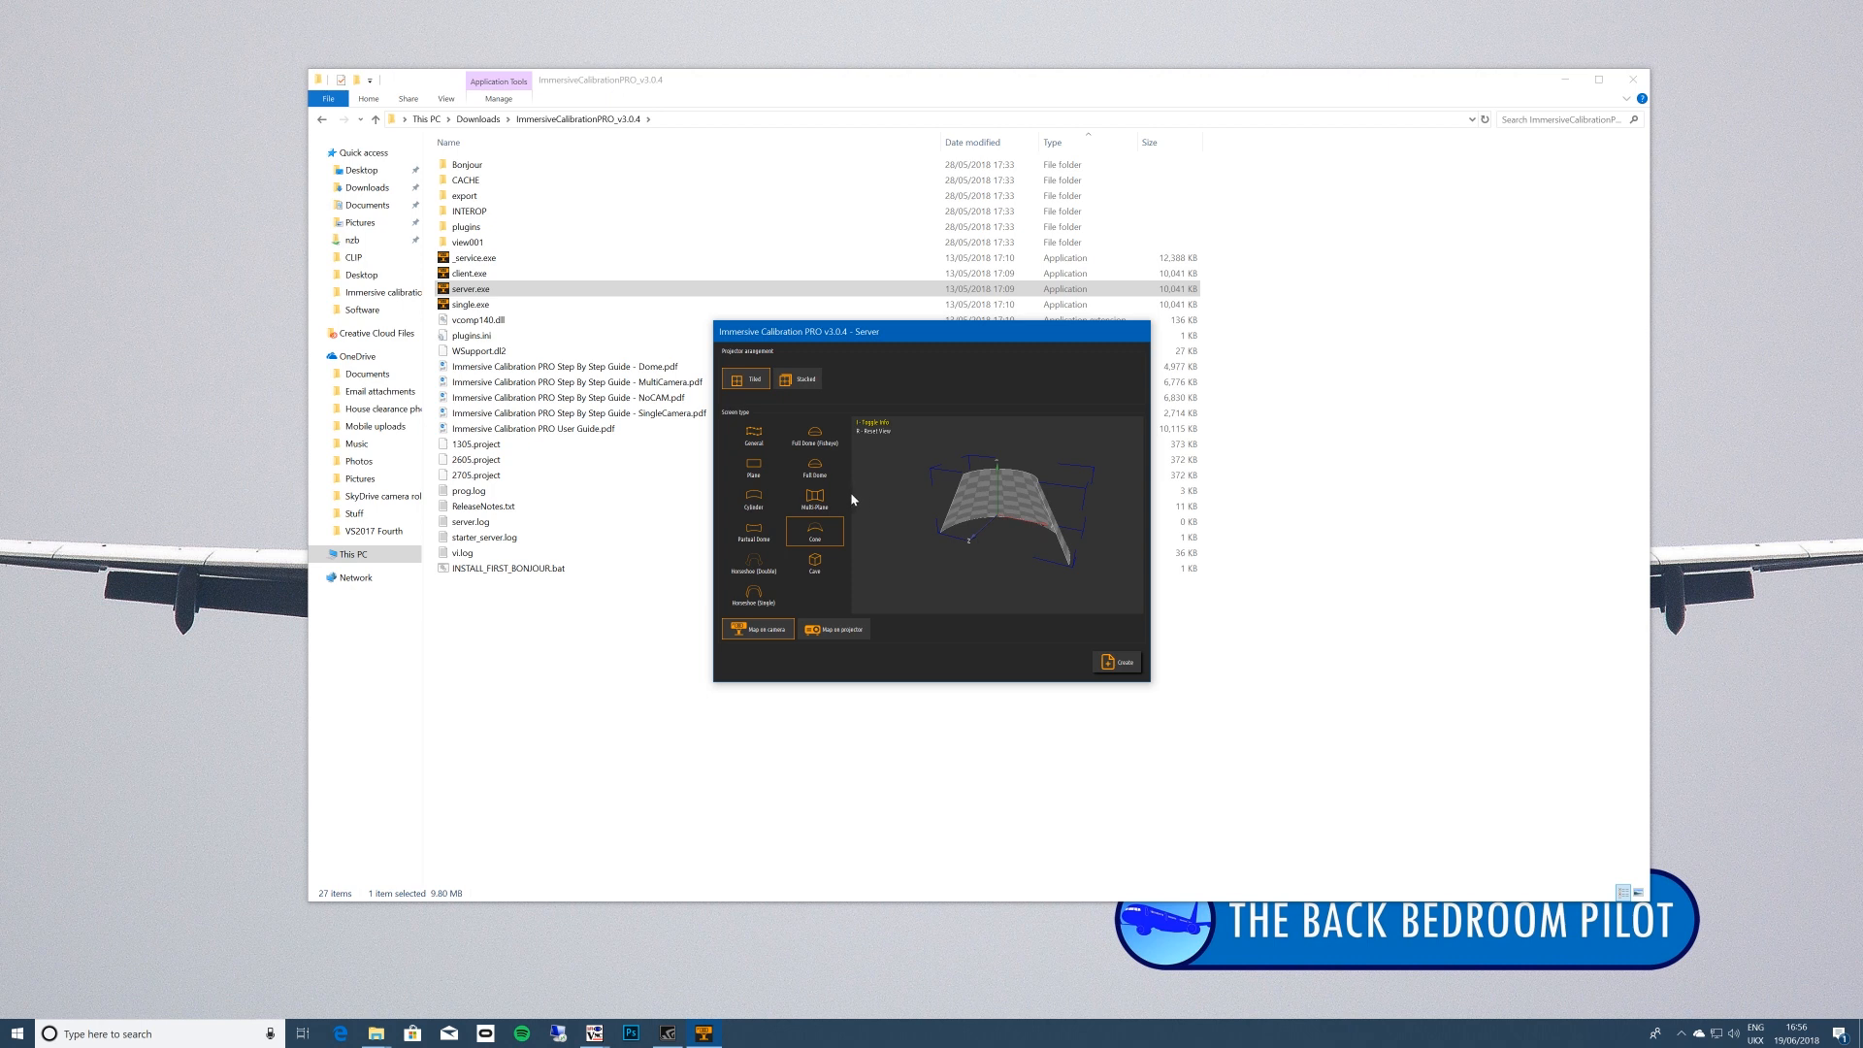
left_click(815, 562)
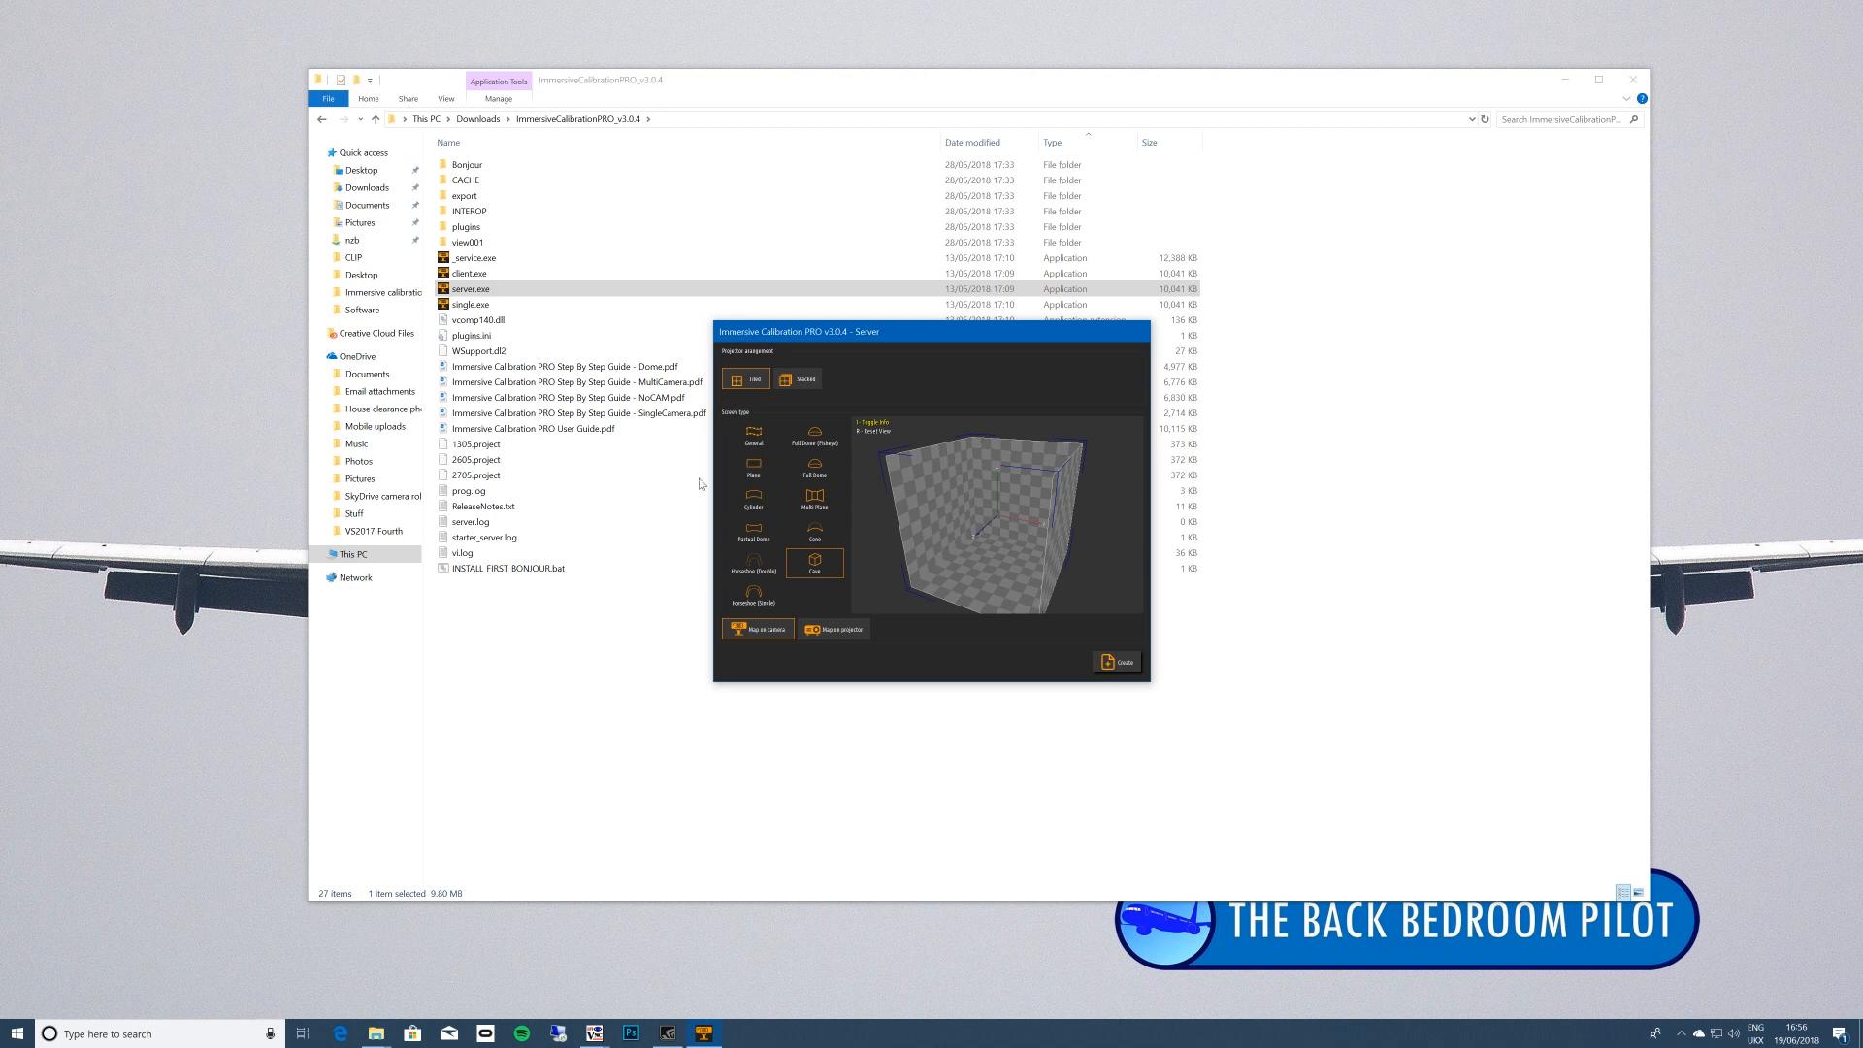
Create the new project with the Cylinder screen type and maximise the server window.
left_click(755, 495)
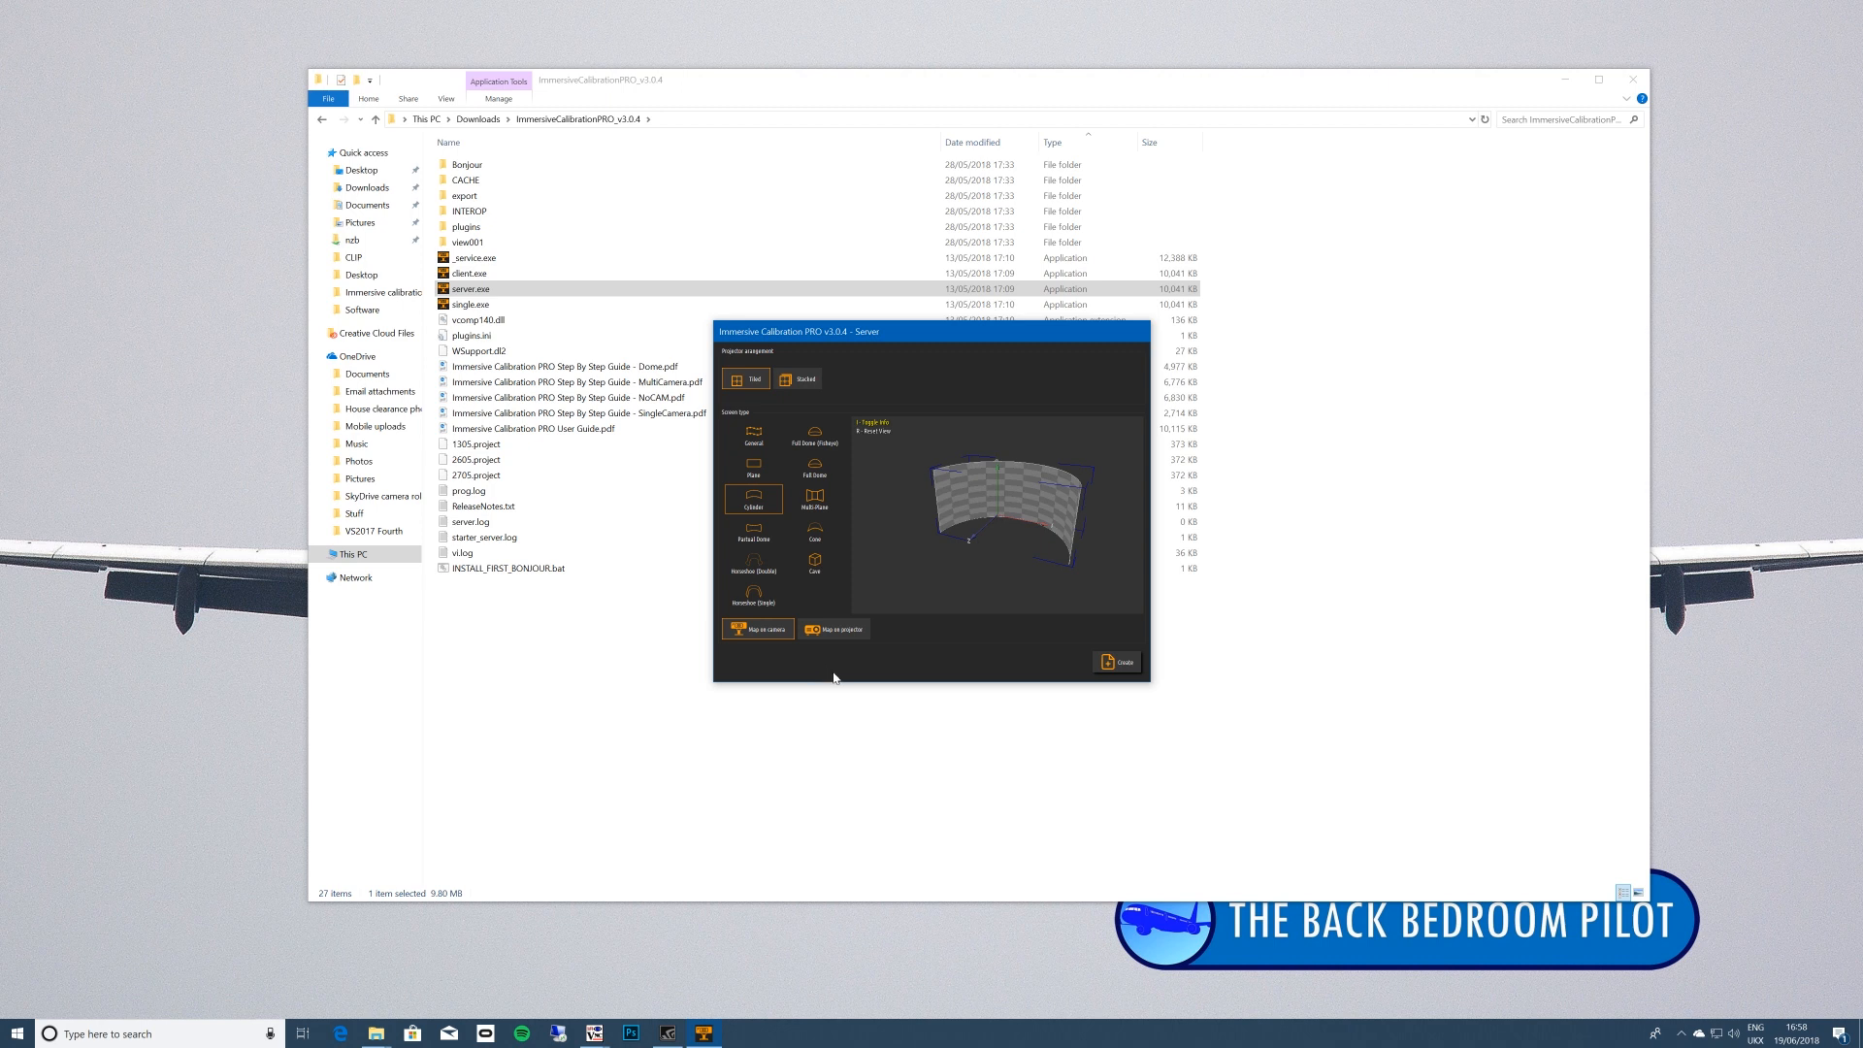
left_click(1117, 666)
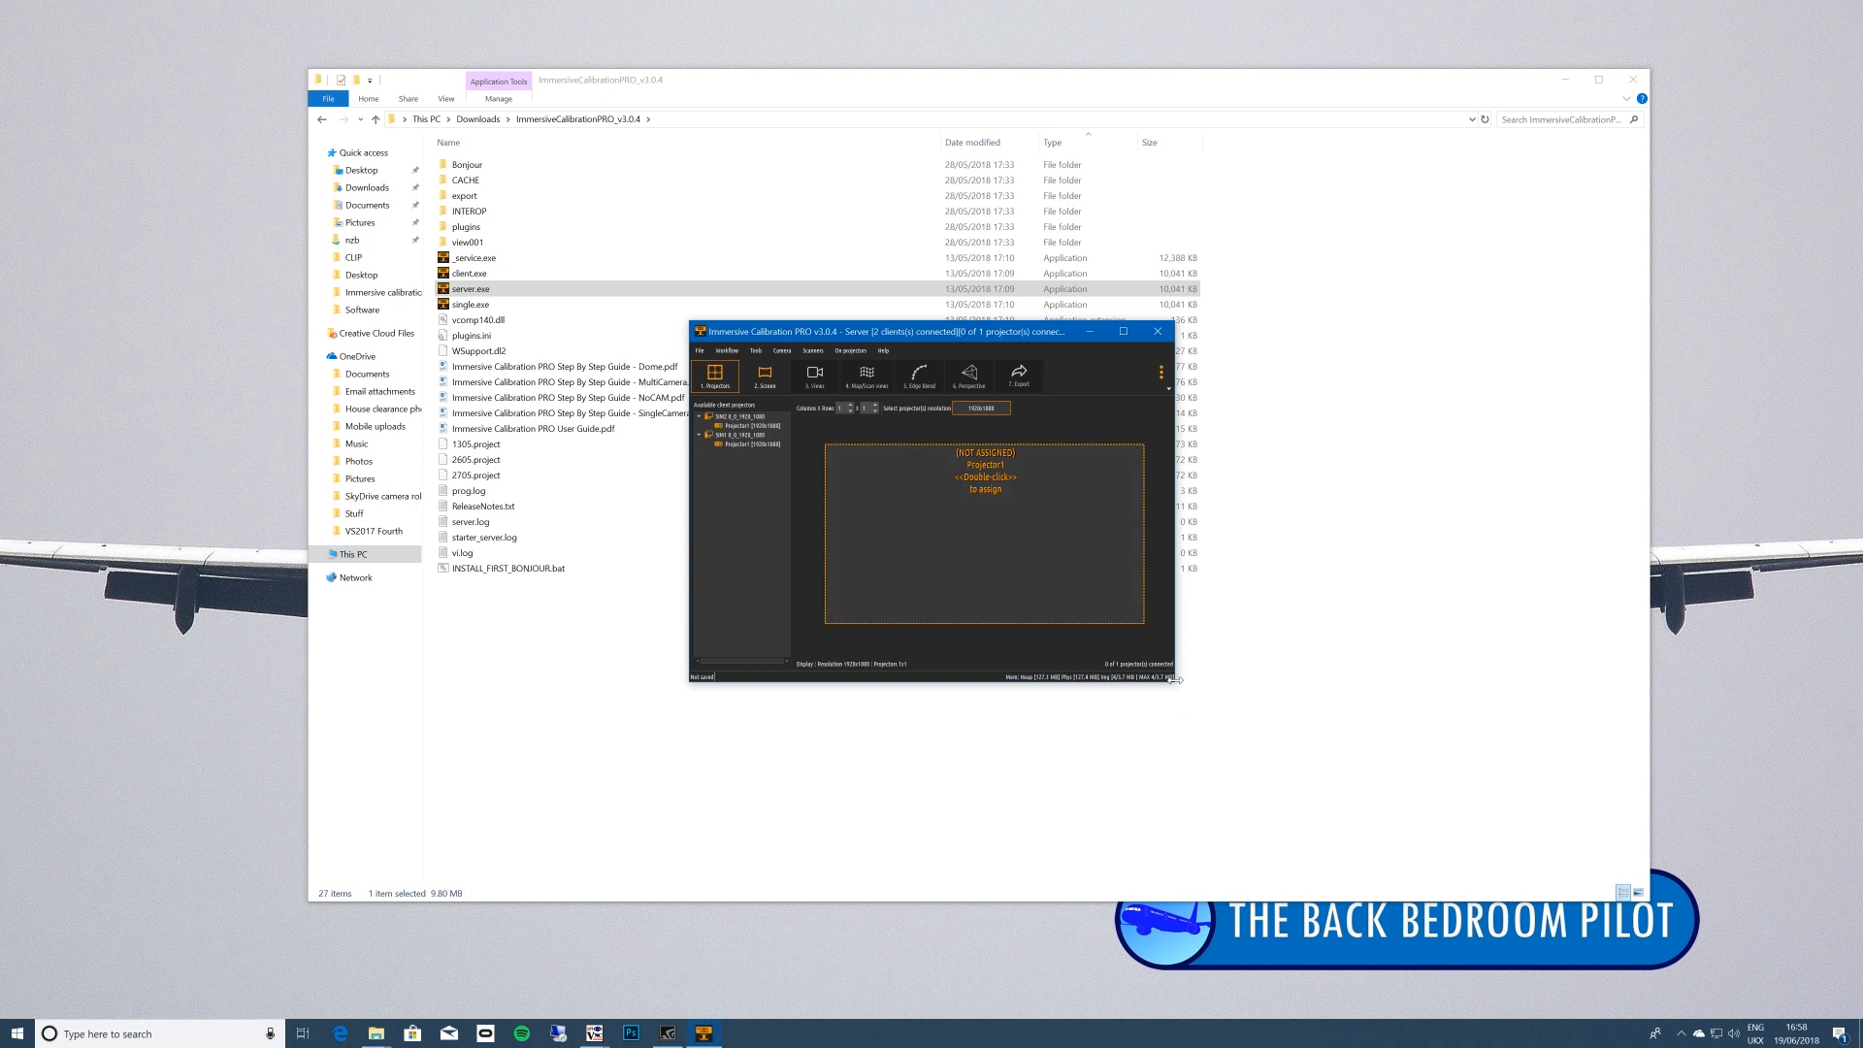
left_click_drag(1176, 679, 1776, 1017)
double_click(1776, 1017)
double_click(1124, 324)
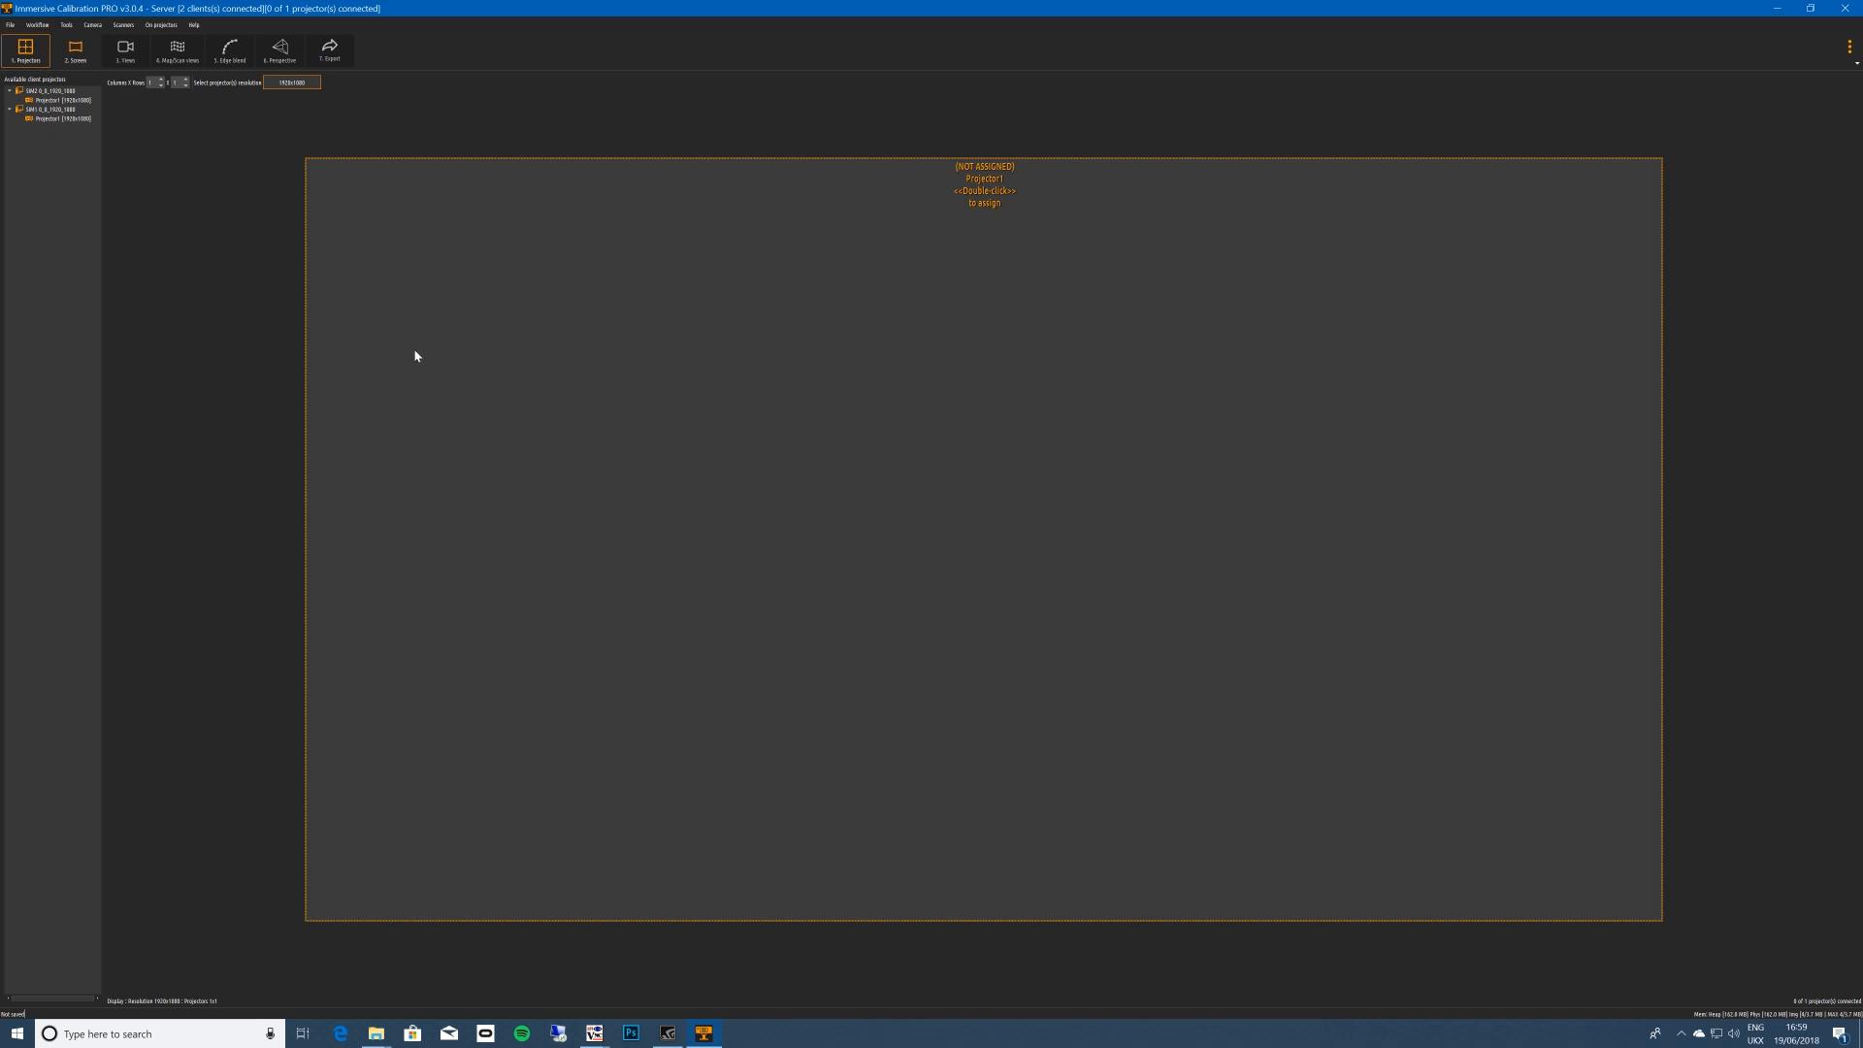
Set the projector layout to two columns, assigning SIM2's projector to the Projector1 slot and SIM1's projector to the Projector2 slot.
left_click(163, 81)
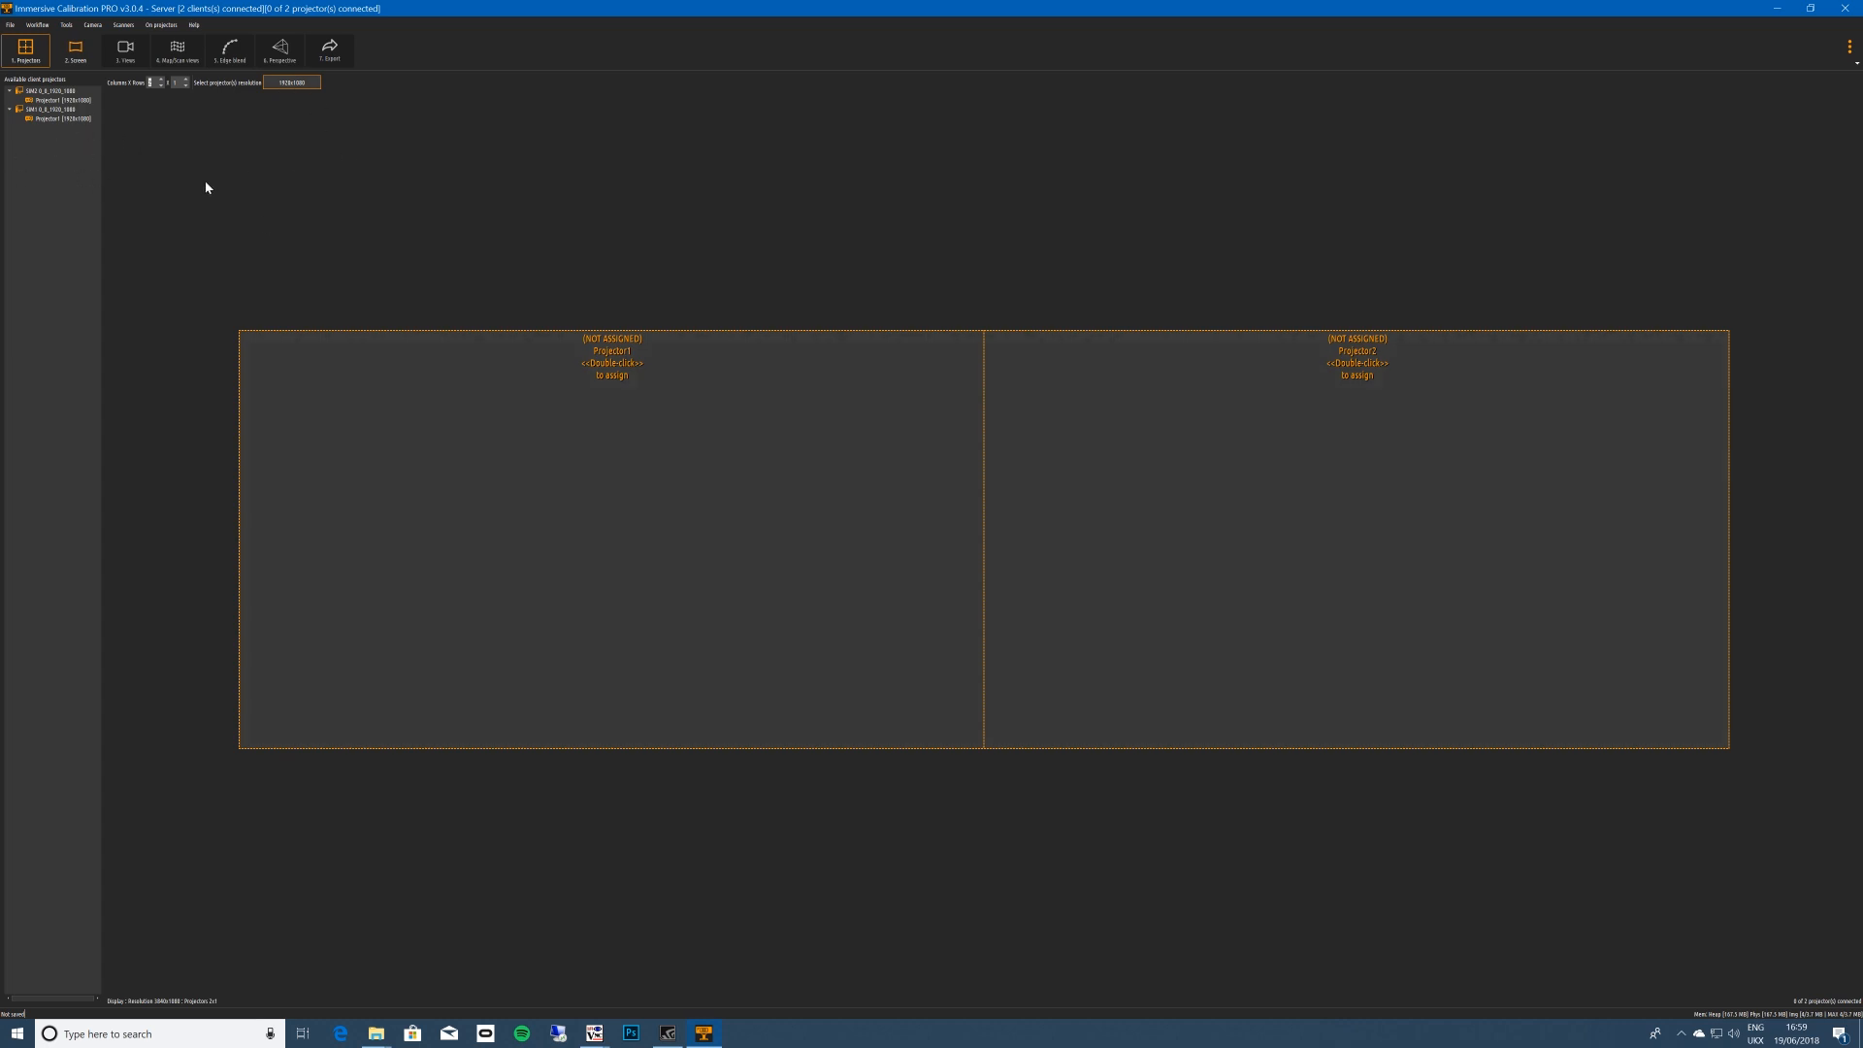
double_click(674, 445)
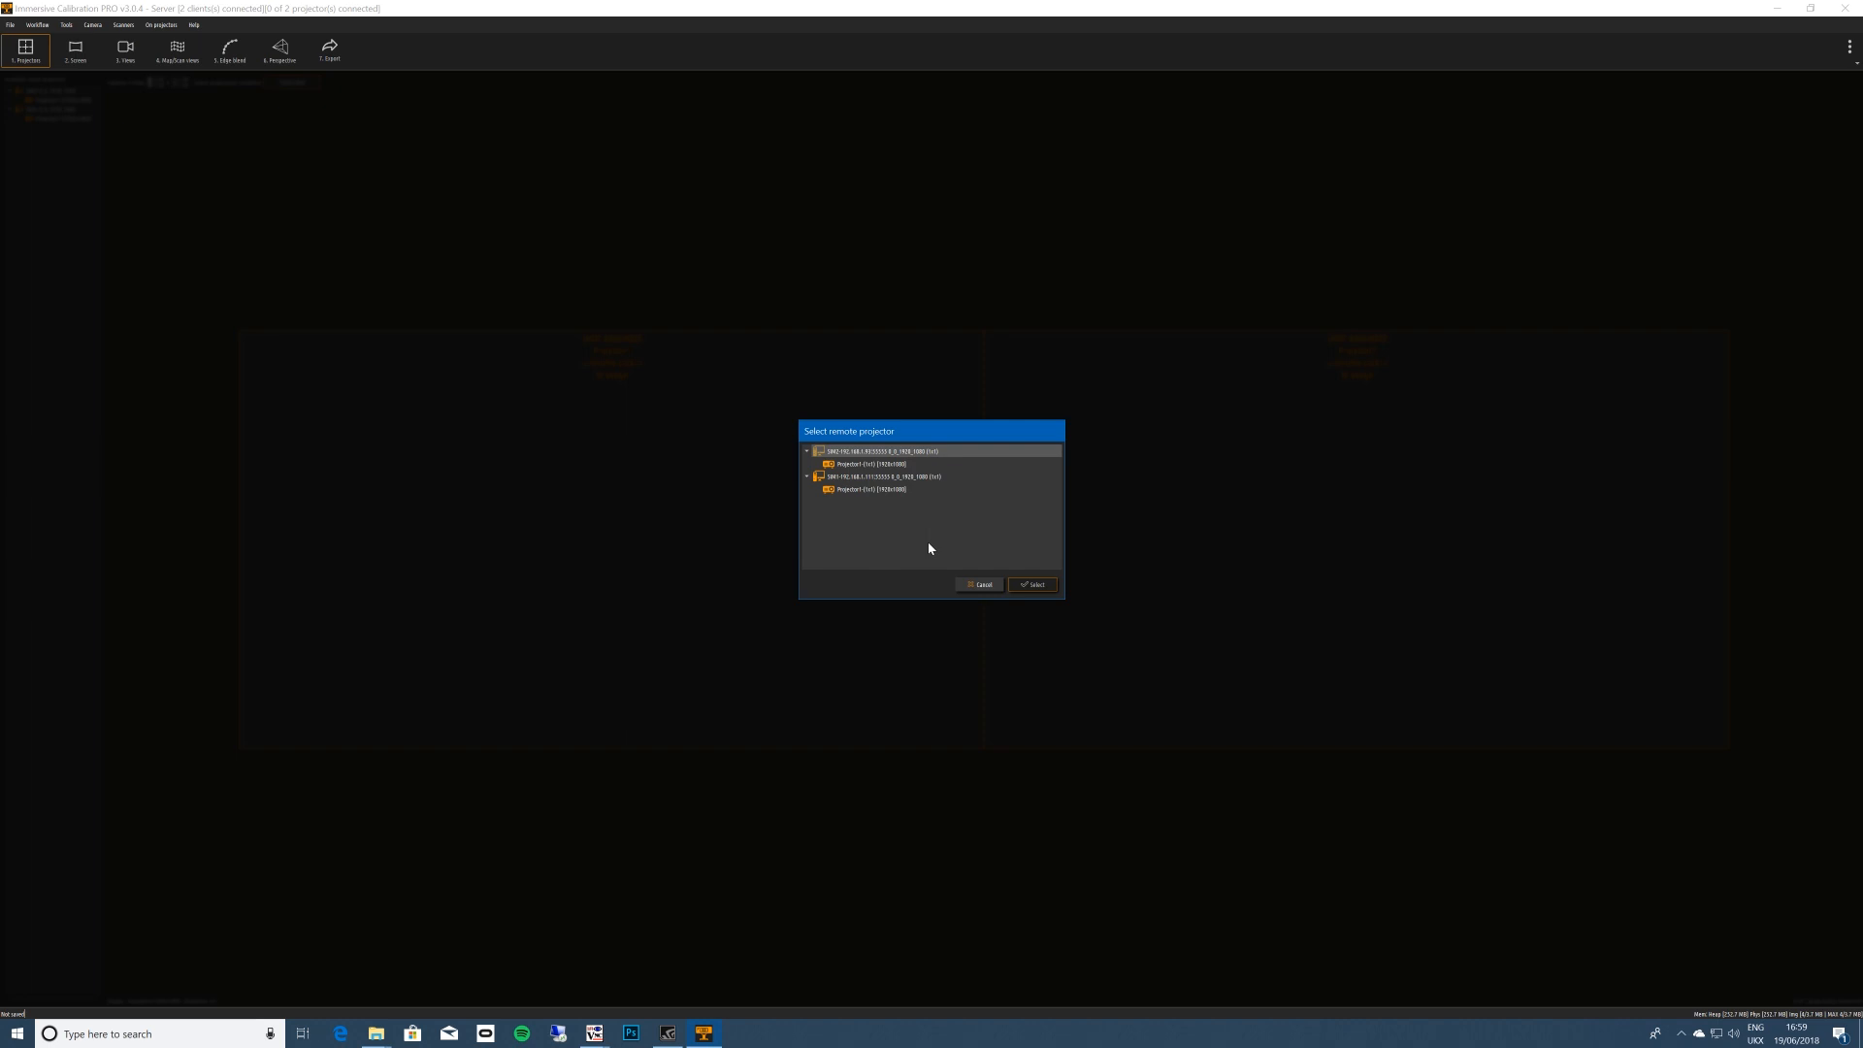
left_click(864, 466)
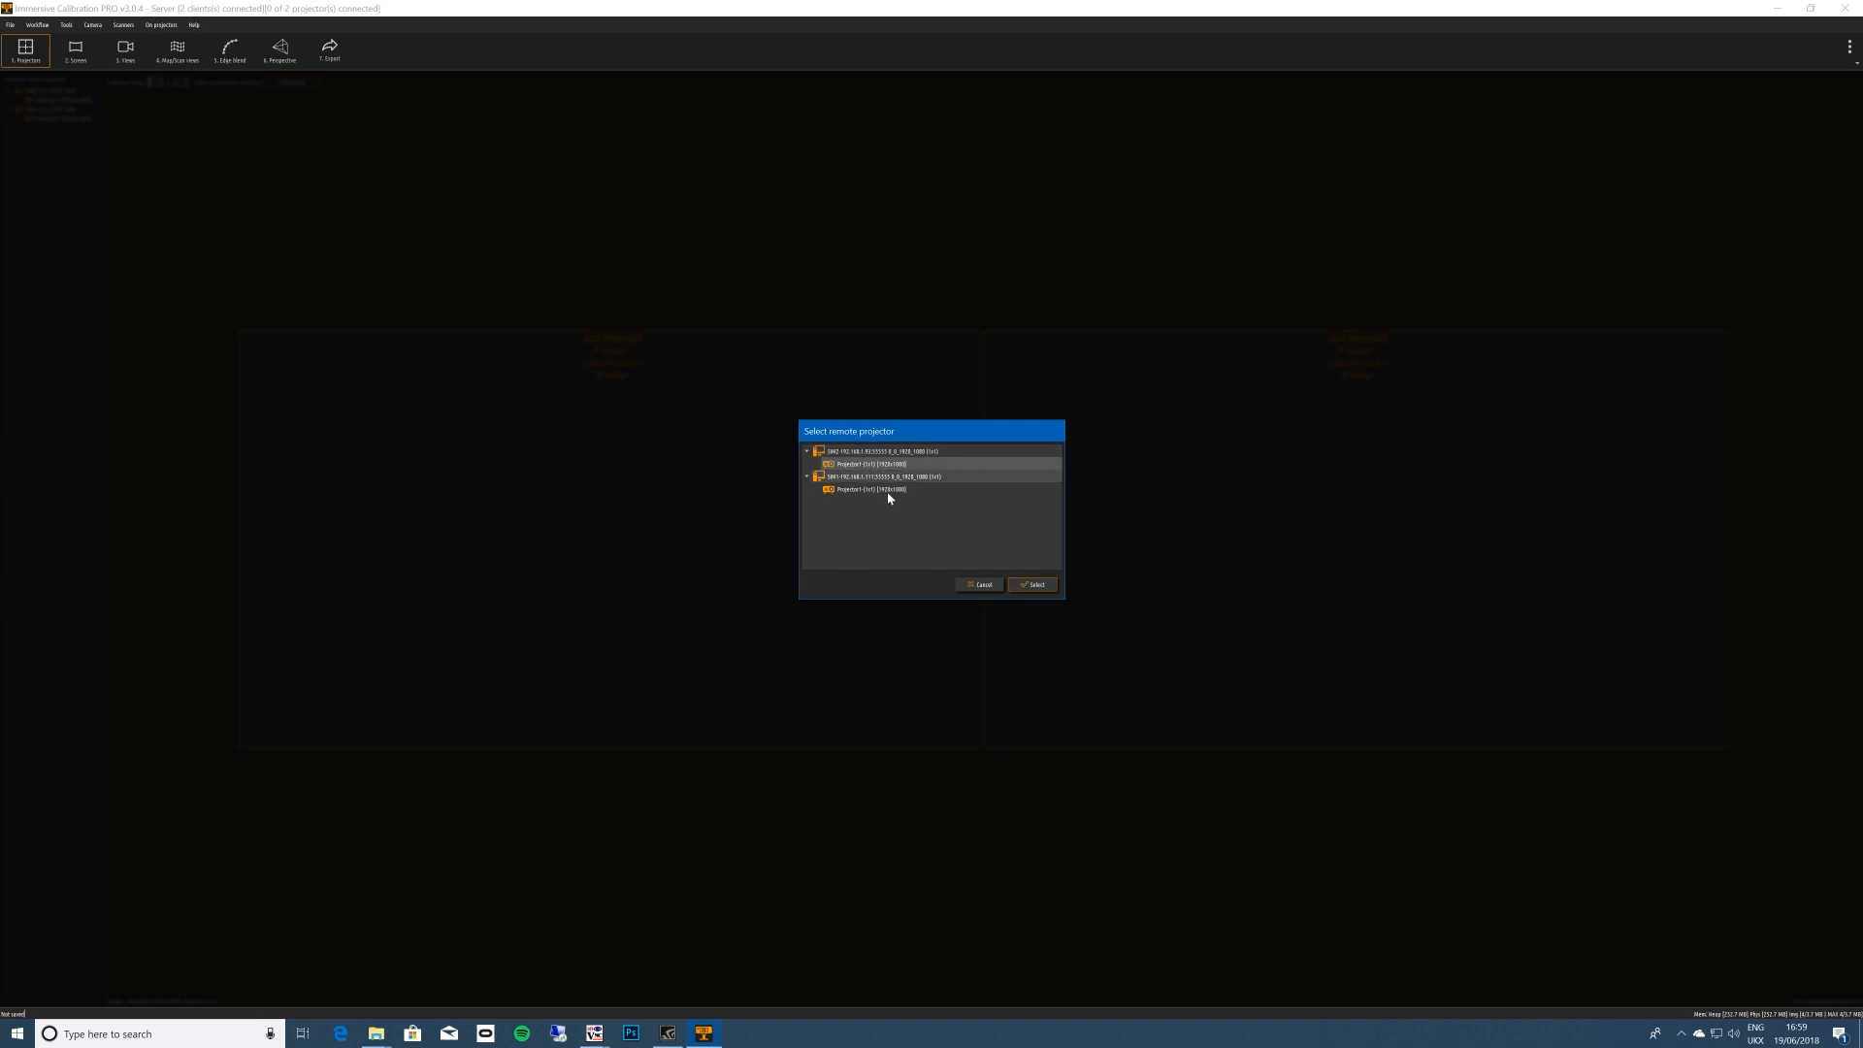
left_click(1033, 584)
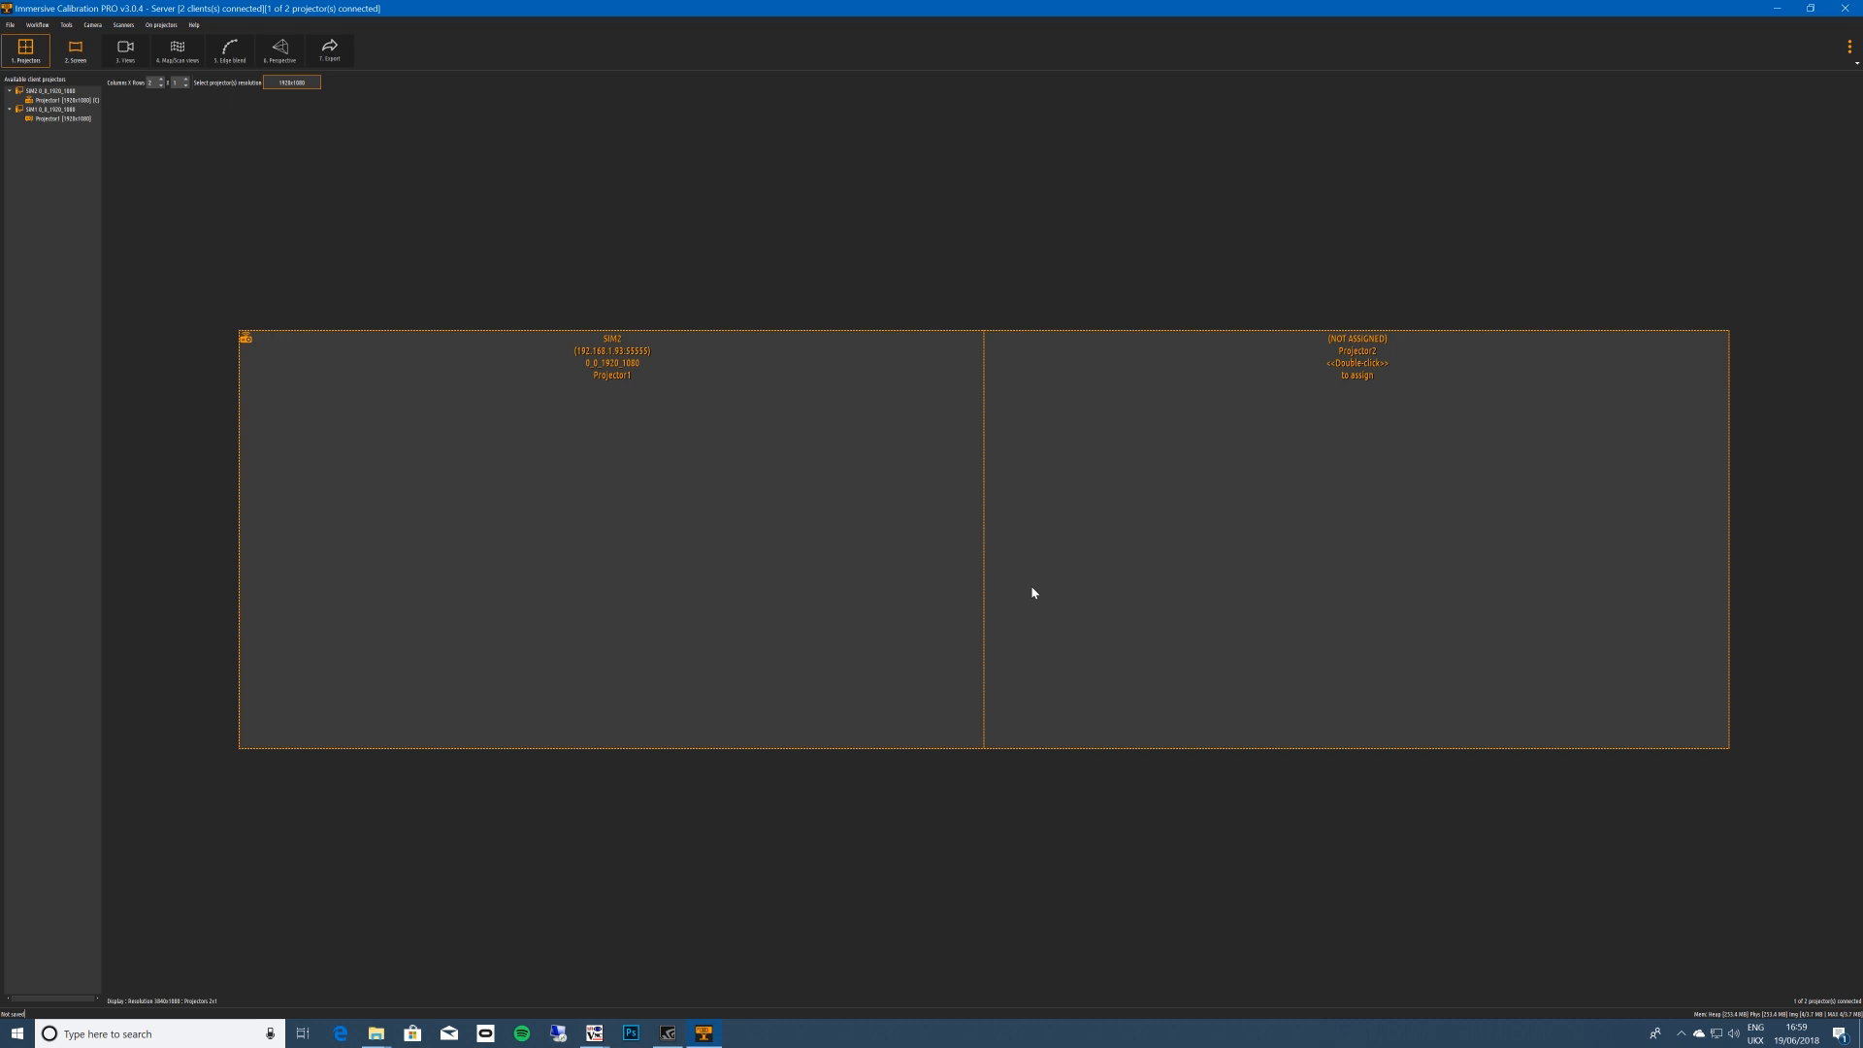
double_click(1257, 465)
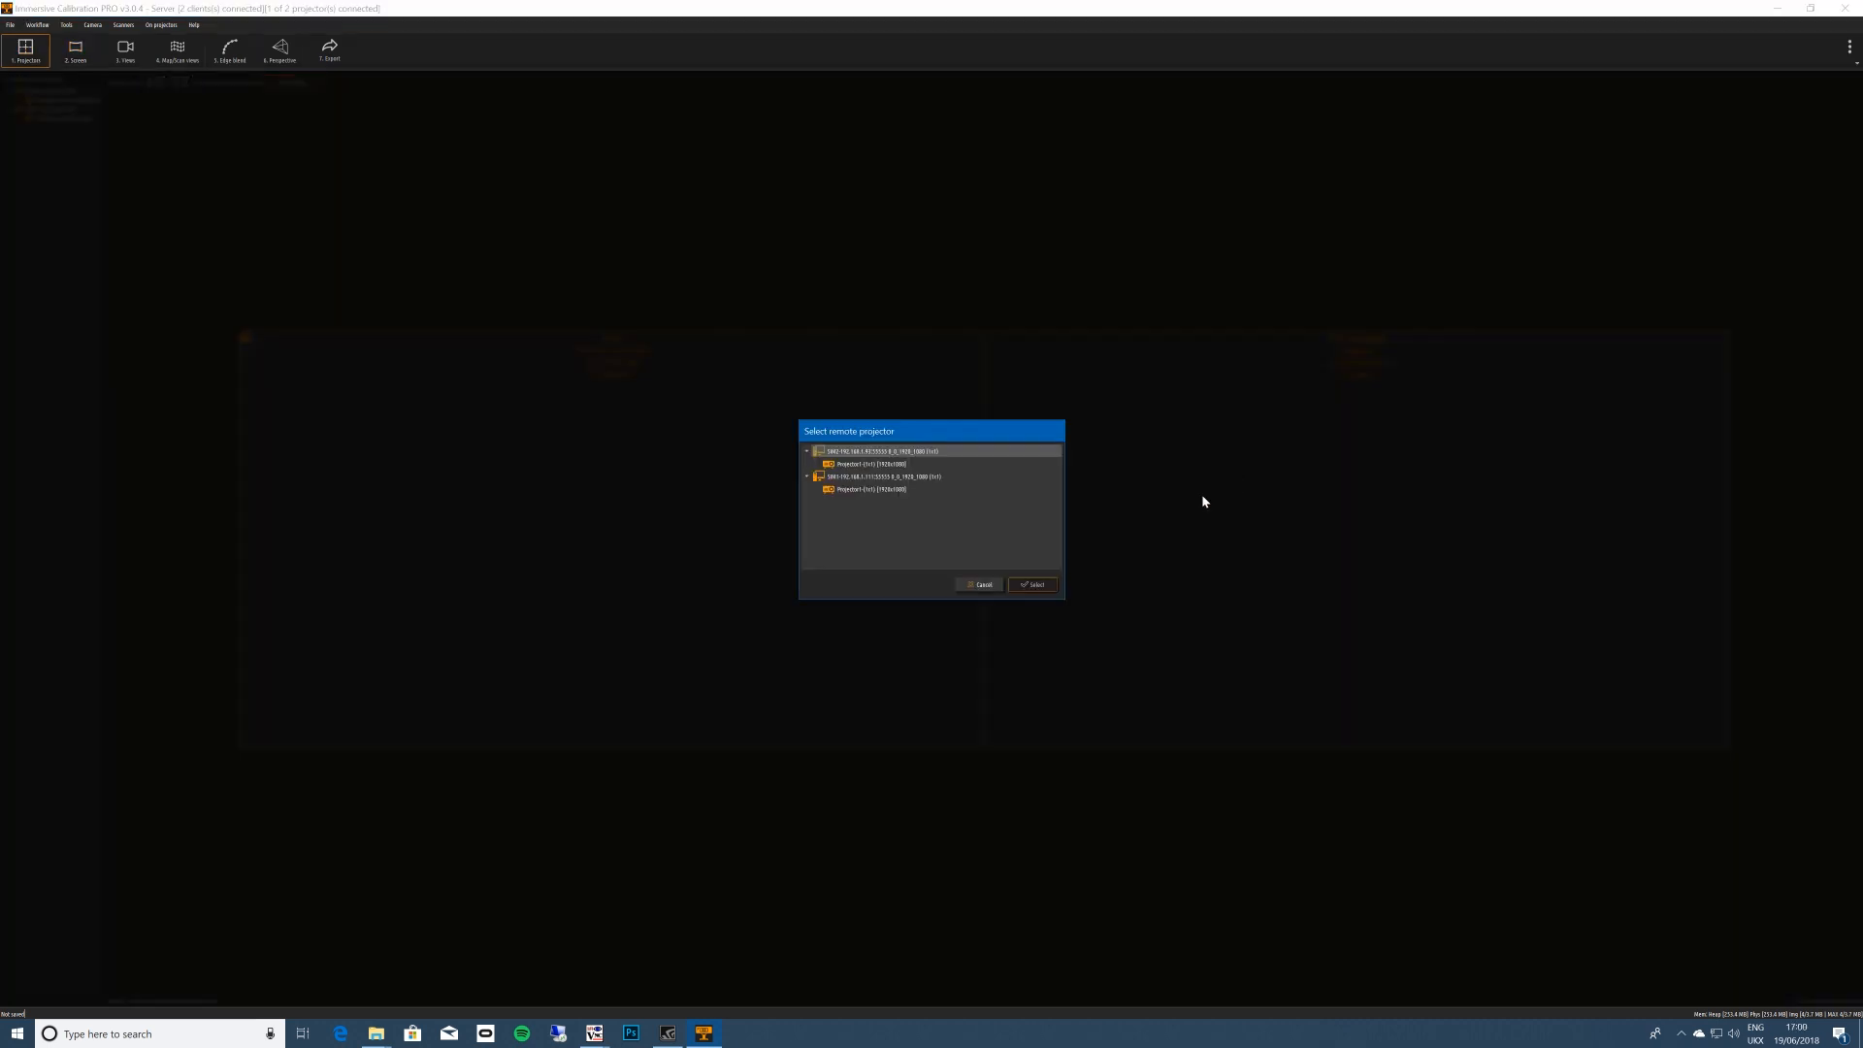
left_click(859, 492)
left_click(1031, 585)
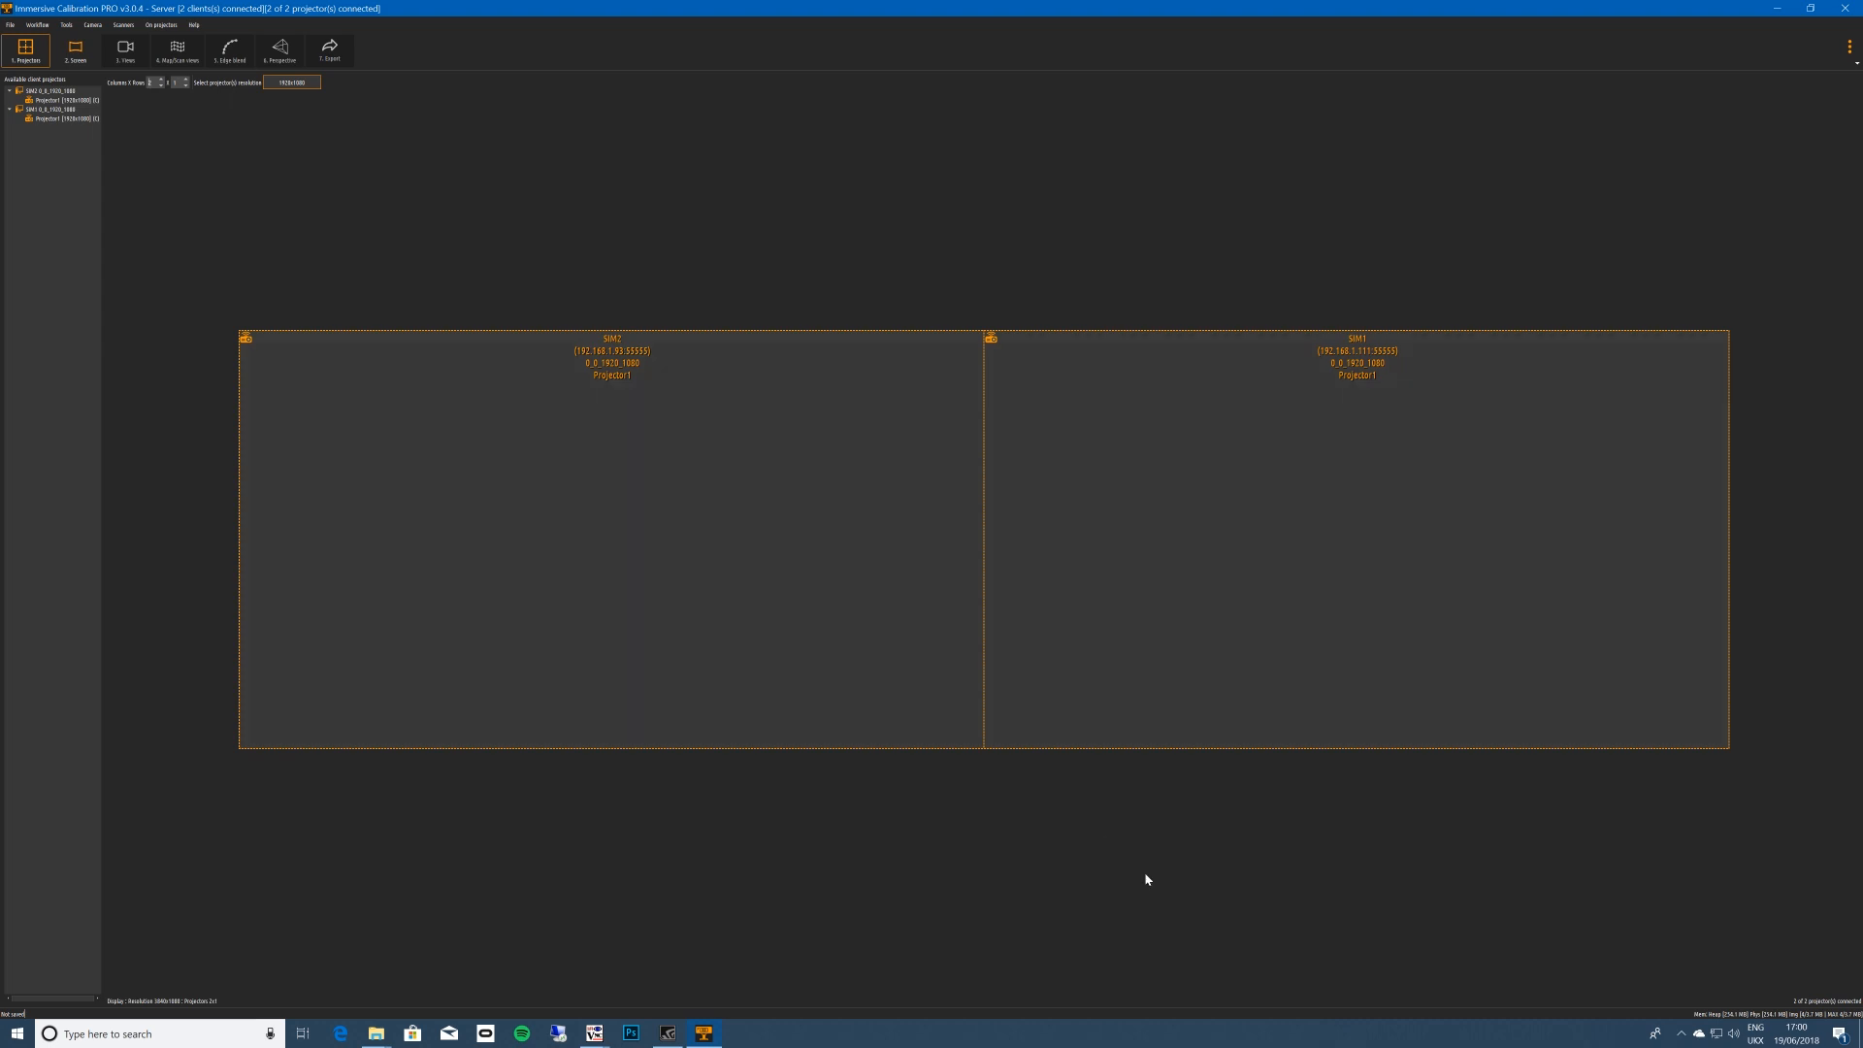
Set the cylindrical screen's grid to 4 rows and its dimensions to 1.920 m wide and 0.88 m high.
left_click(70, 49)
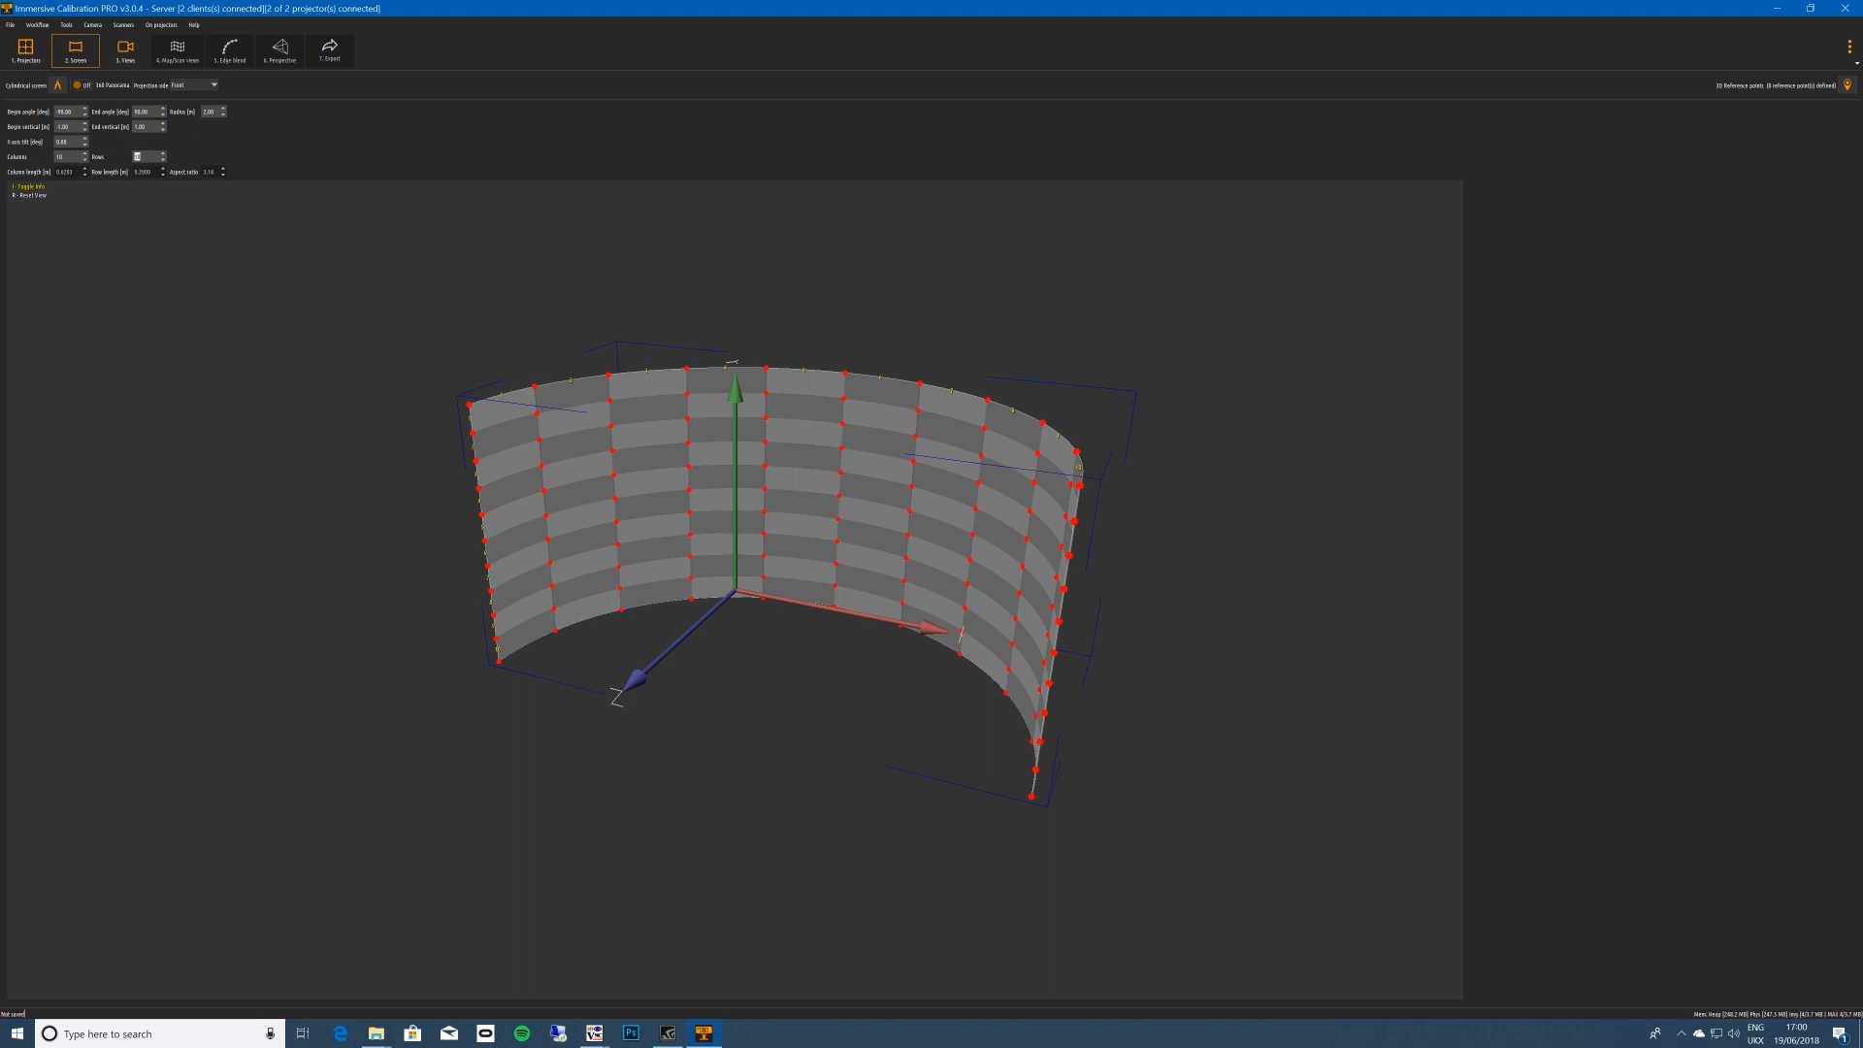
type("4")
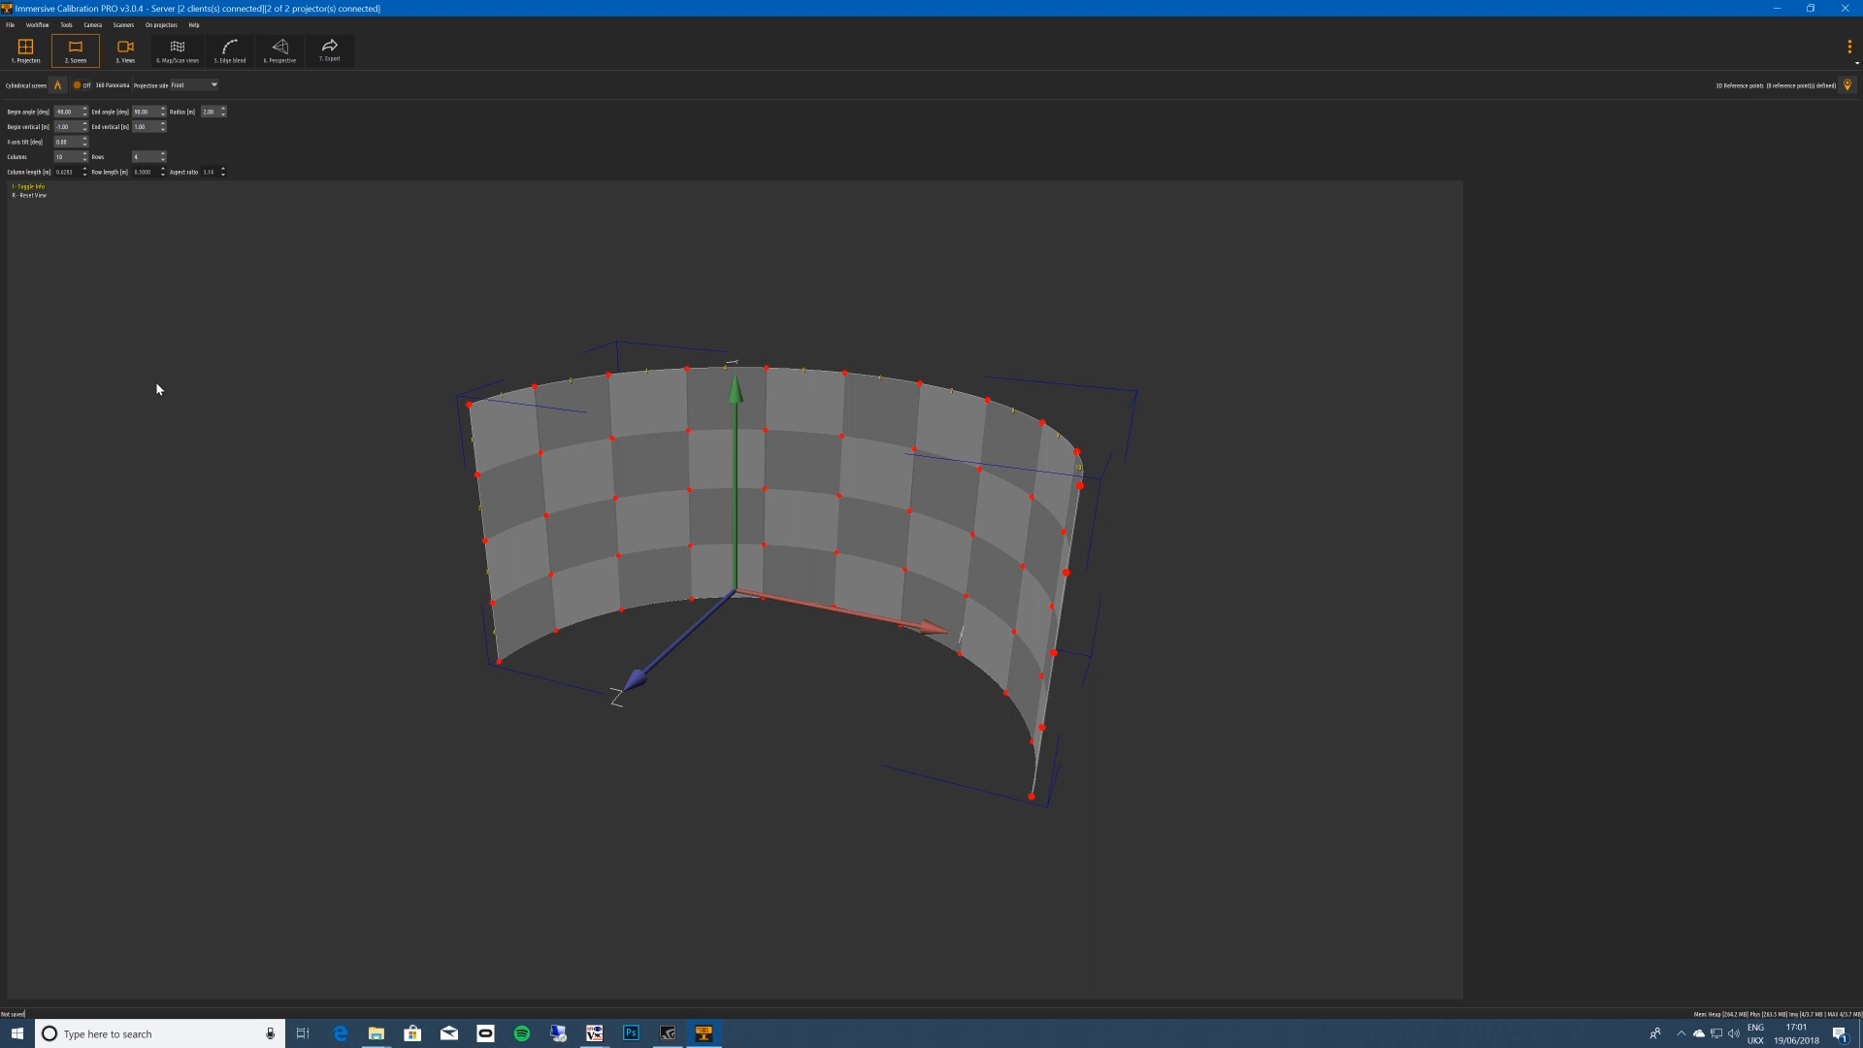
left_click(57, 85)
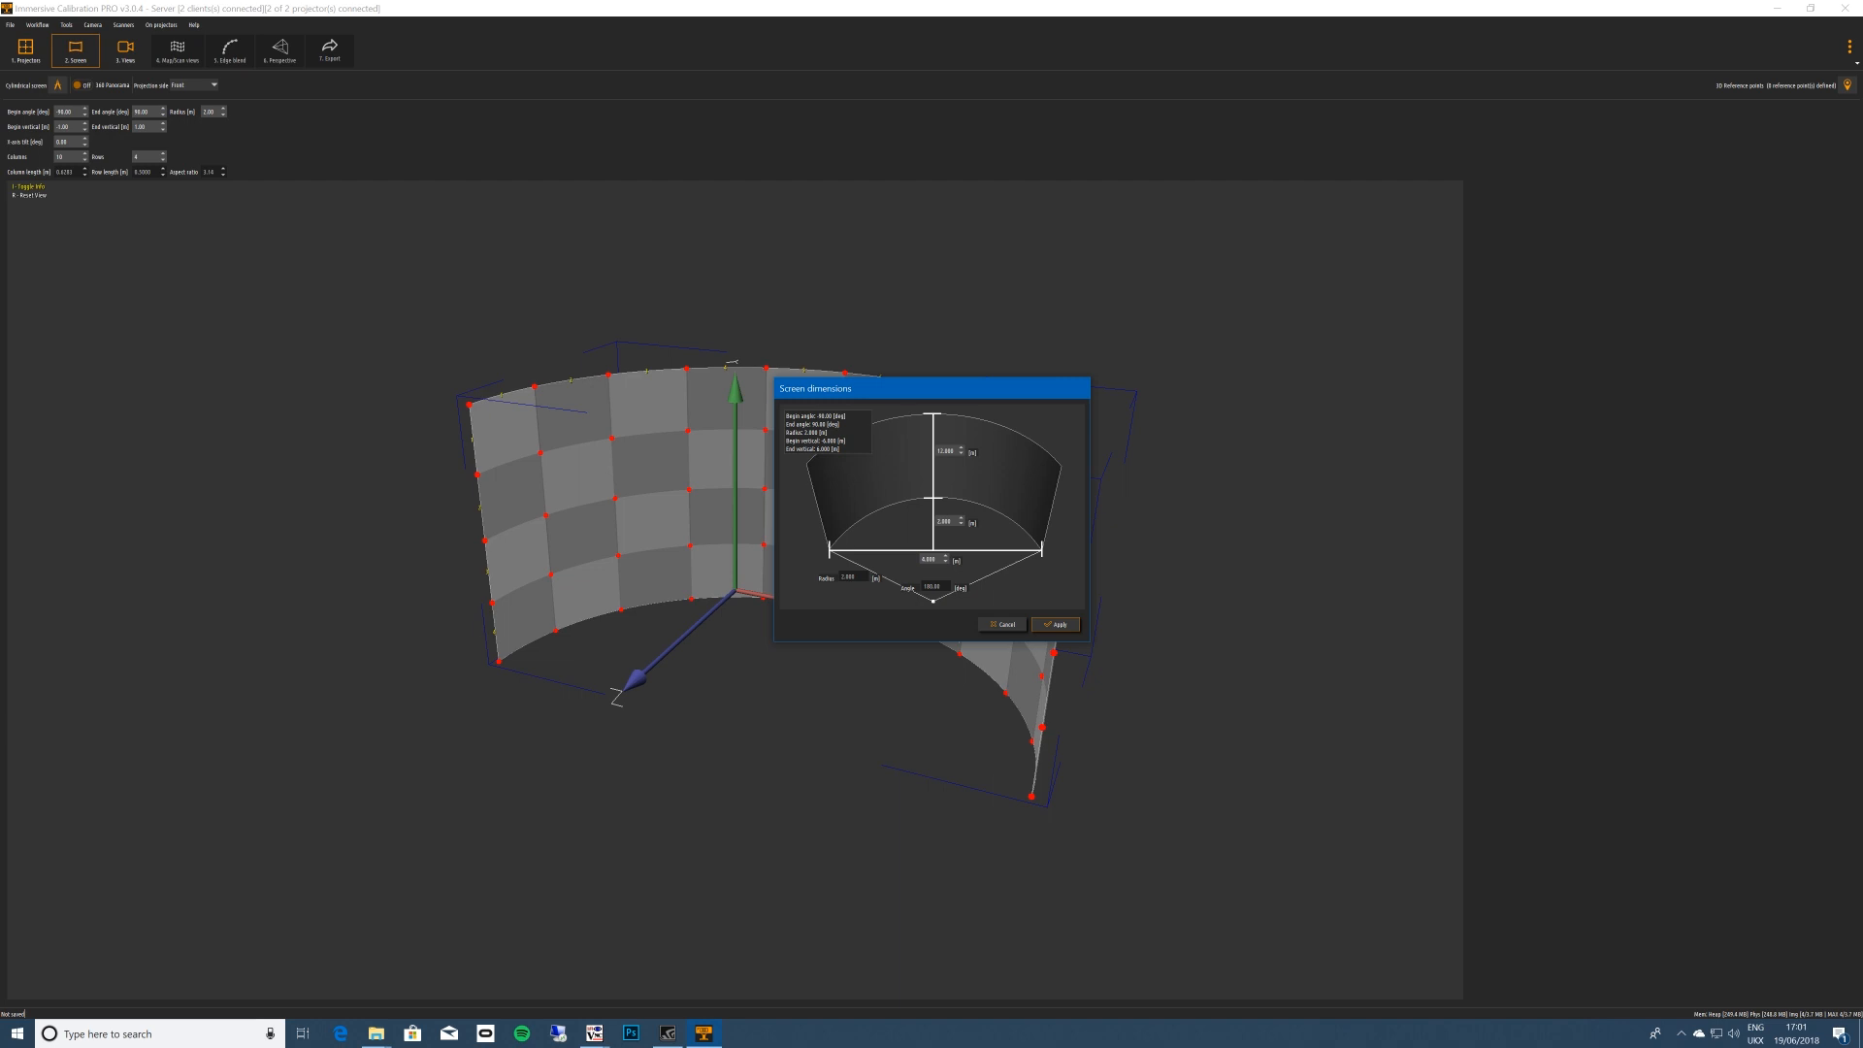
double_click(930, 559)
type("1.920")
double_click(946, 451)
type("6")
key("BackSpace")
type("0.88")
key("Return")
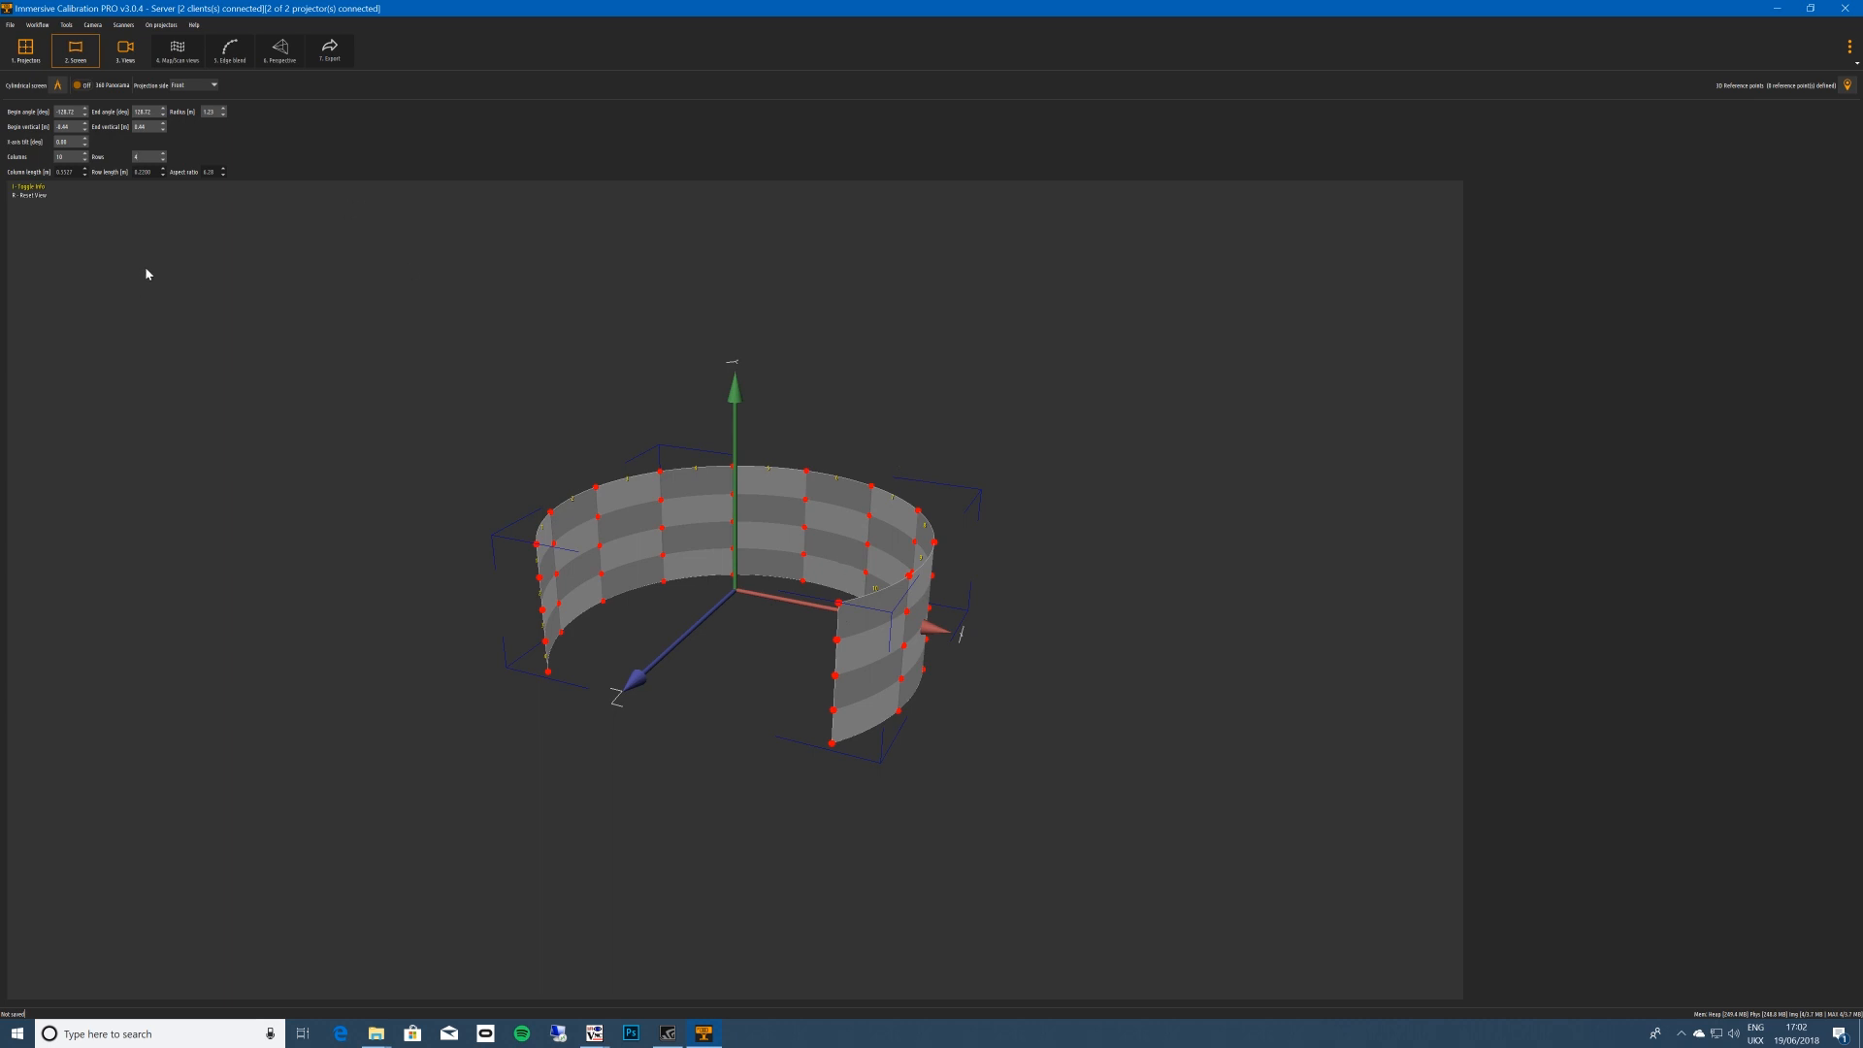
Set the cylindrical screen's depth to 1 m in the screen dimensions and apply it.
left_click(58, 84)
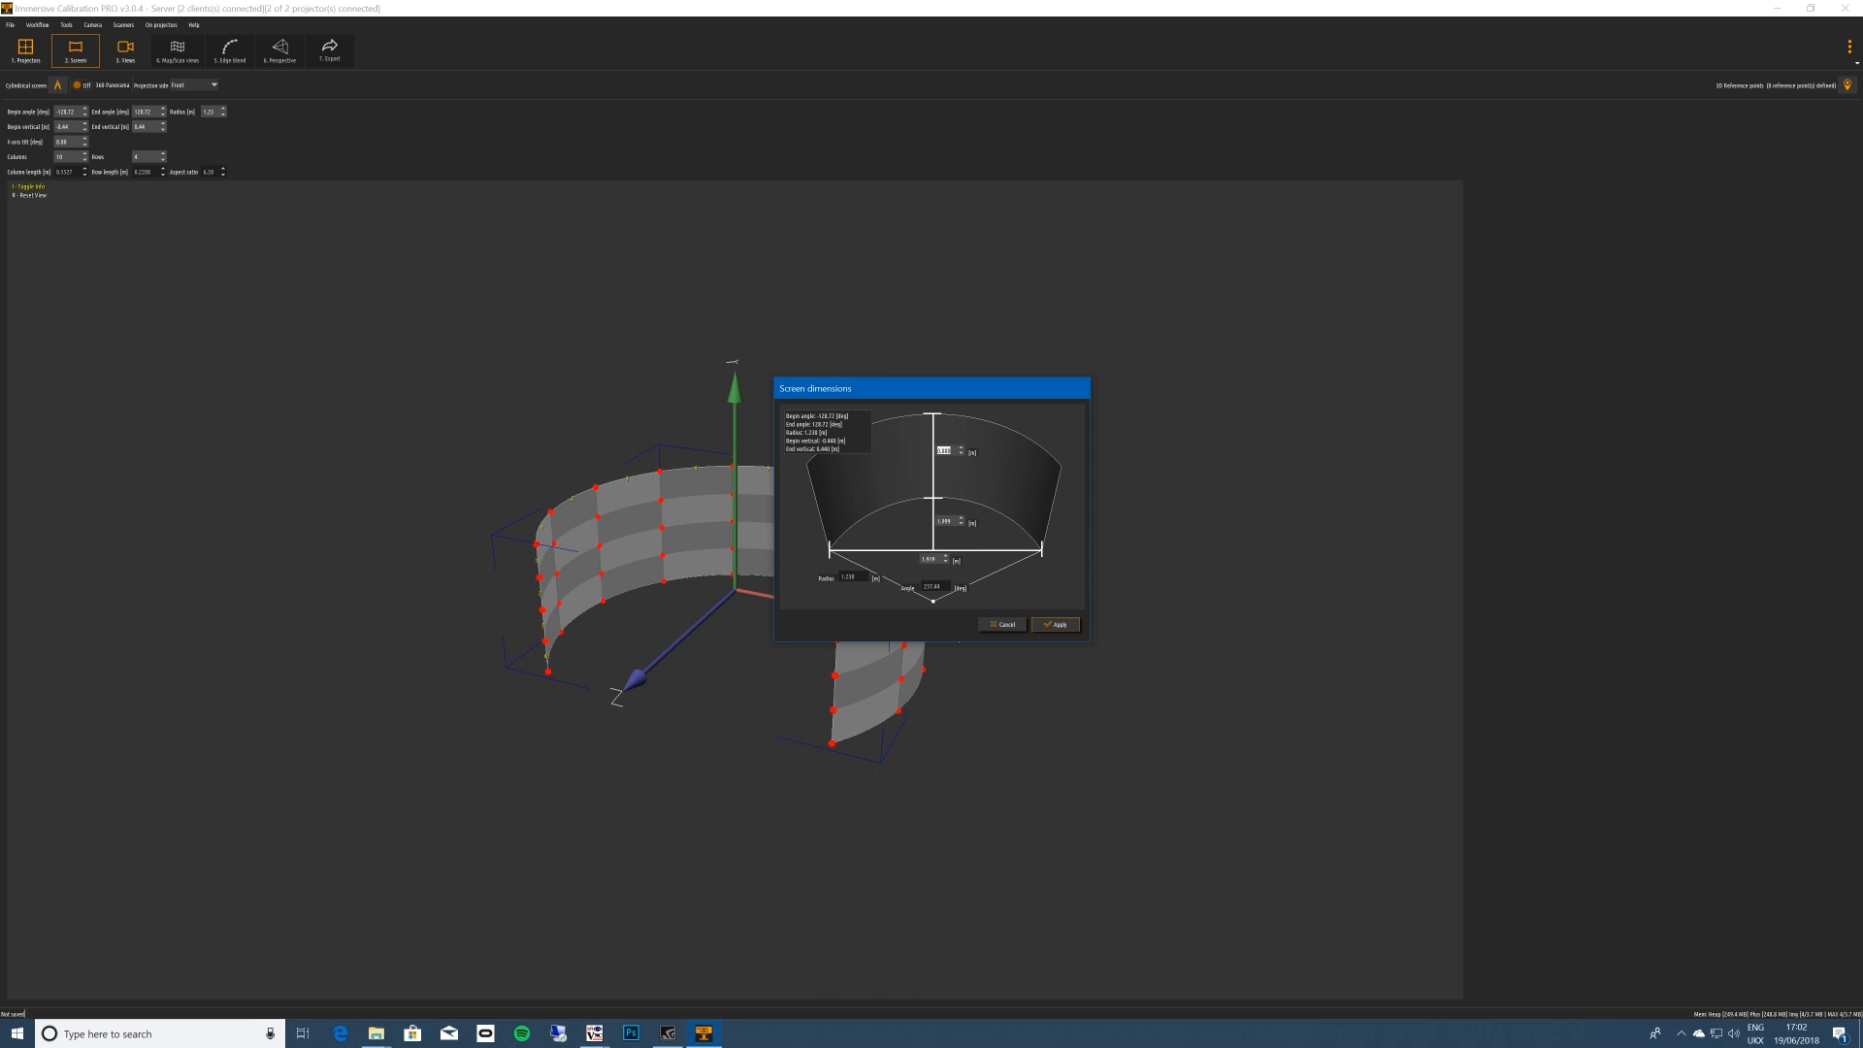
key("Tab")
type("1")
left_click(1055, 628)
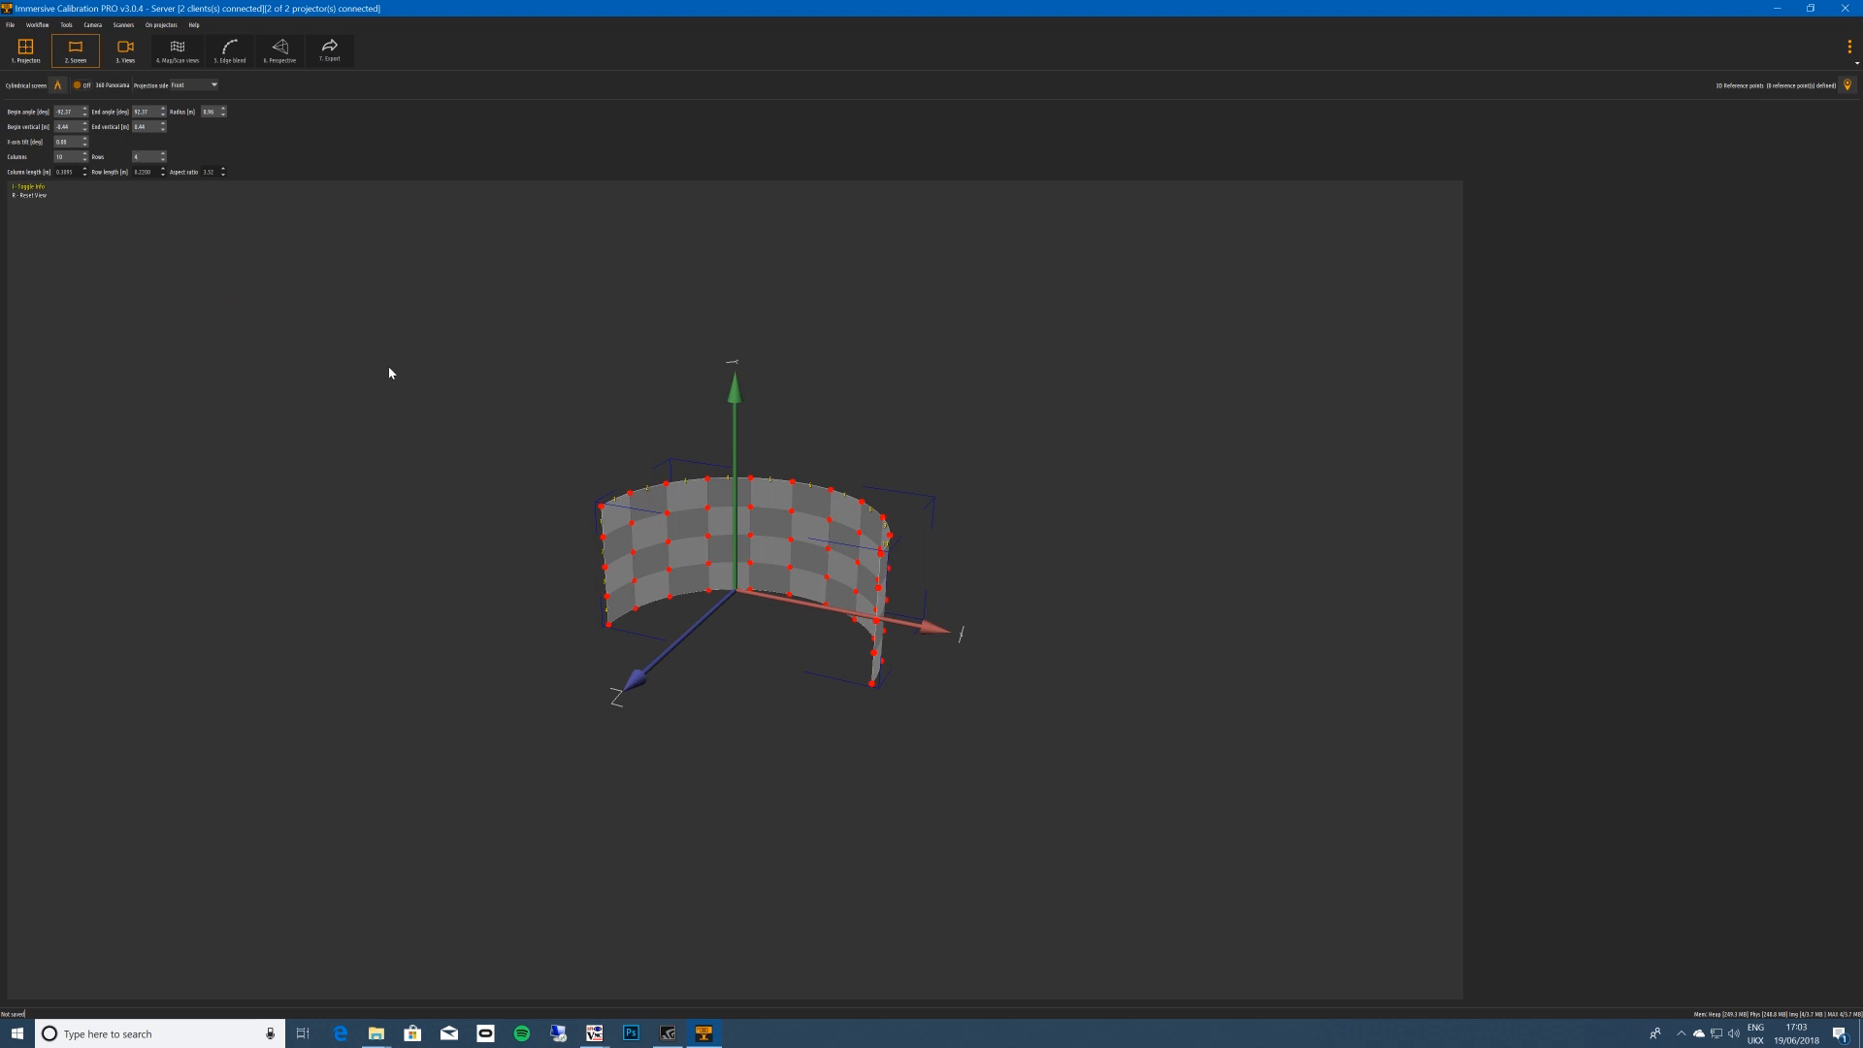
Make the camera view cover 10 columns and 4 rows of the screen grid, and assign both projectors to it.
left_click(127, 52)
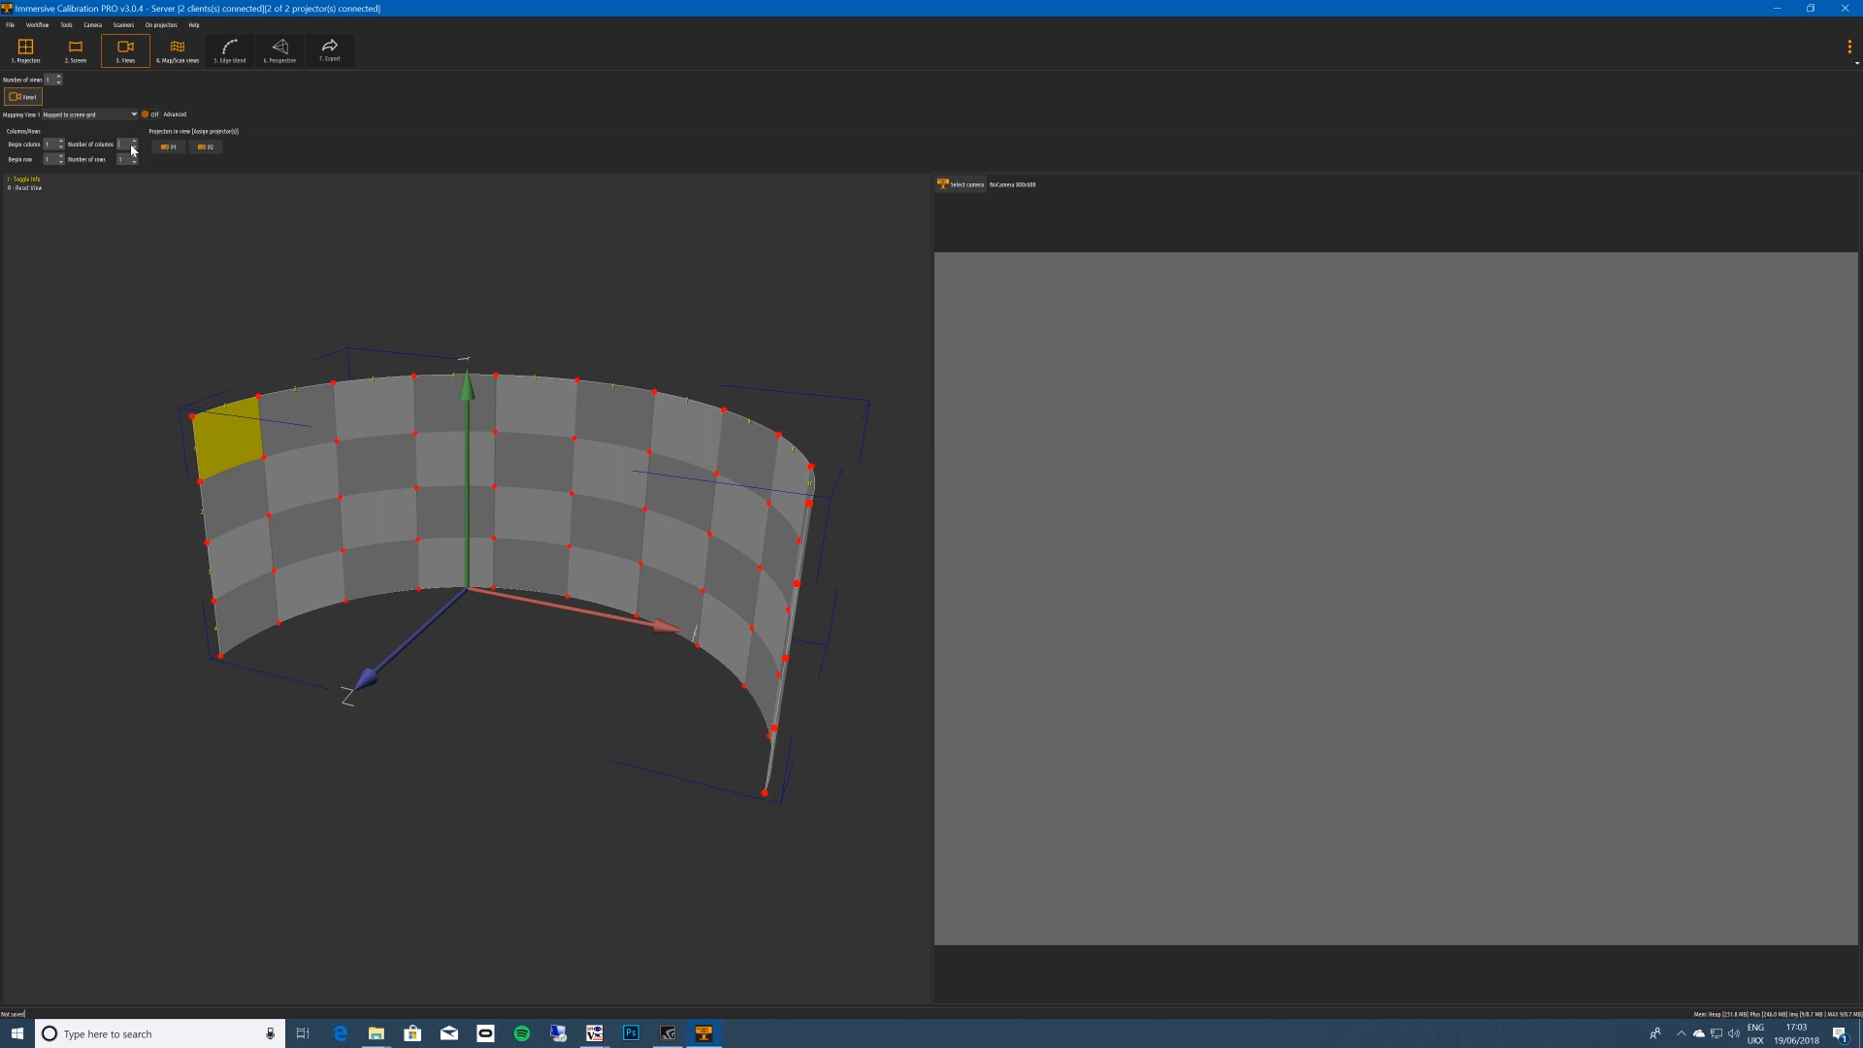
key("Return")
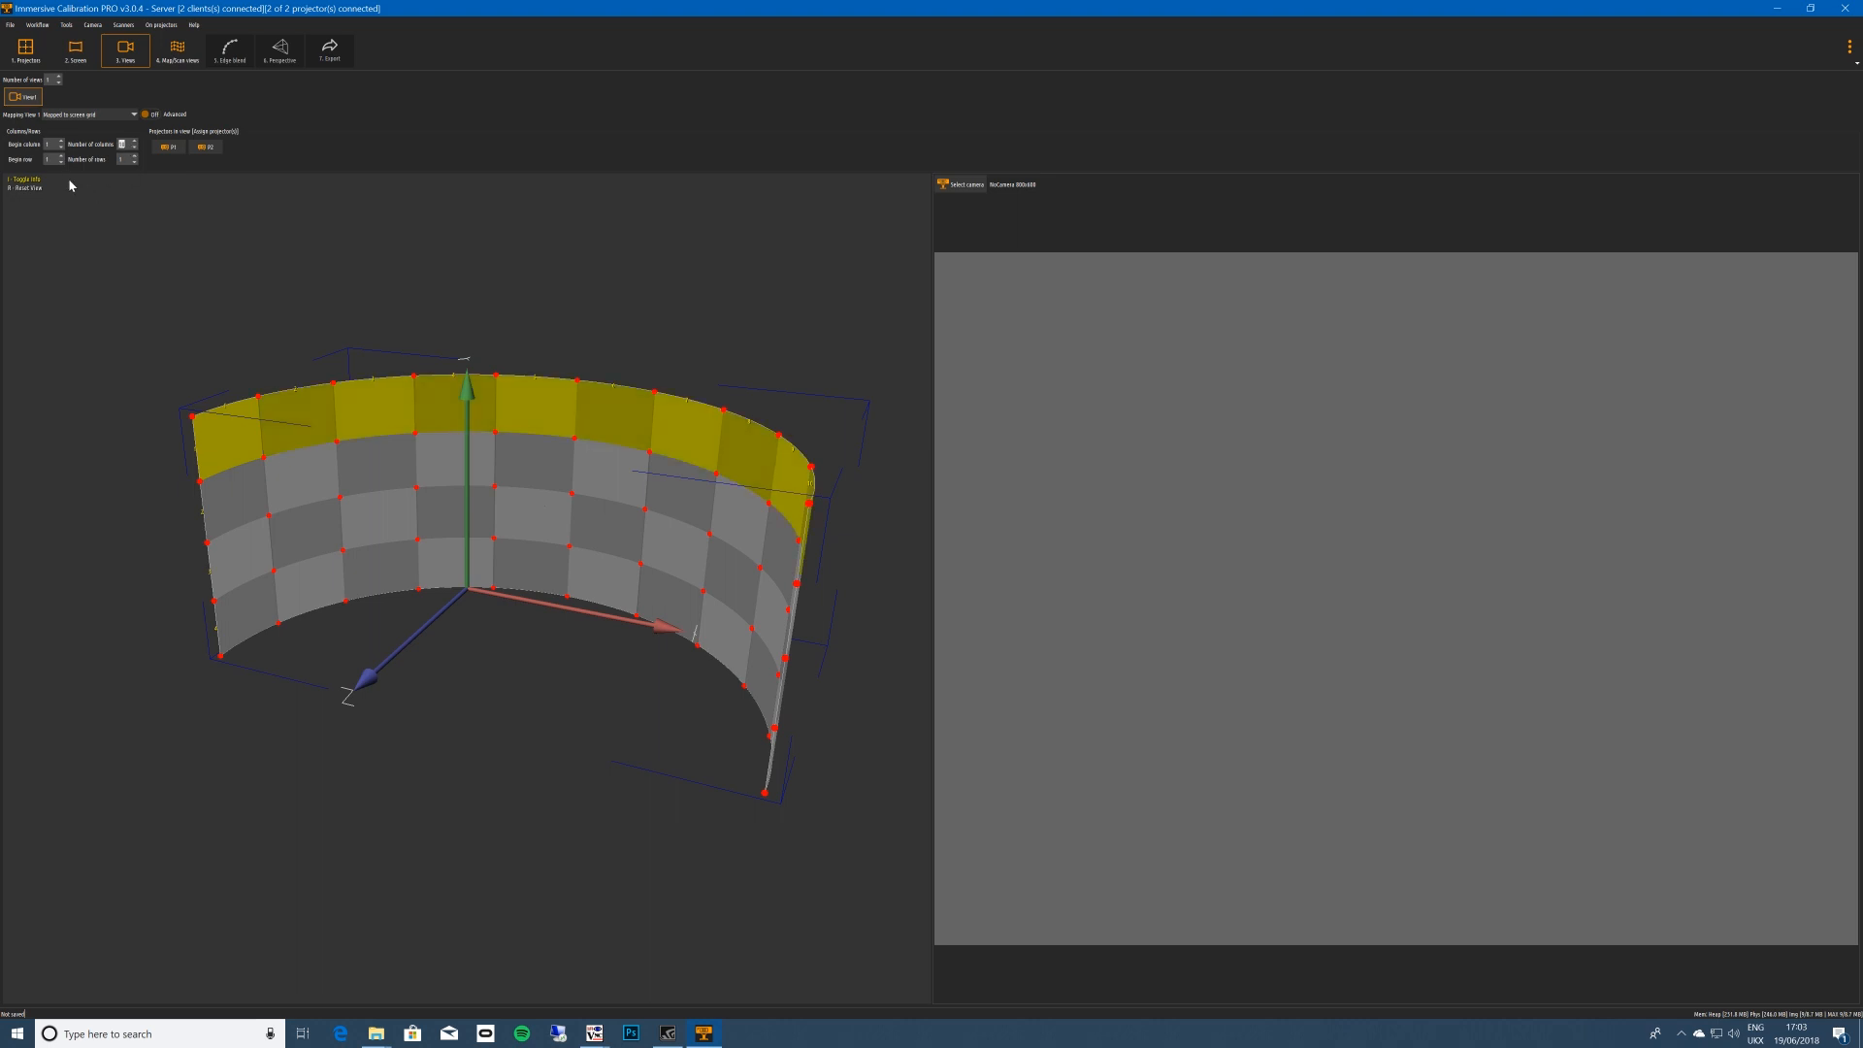
type("4")
key("Return")
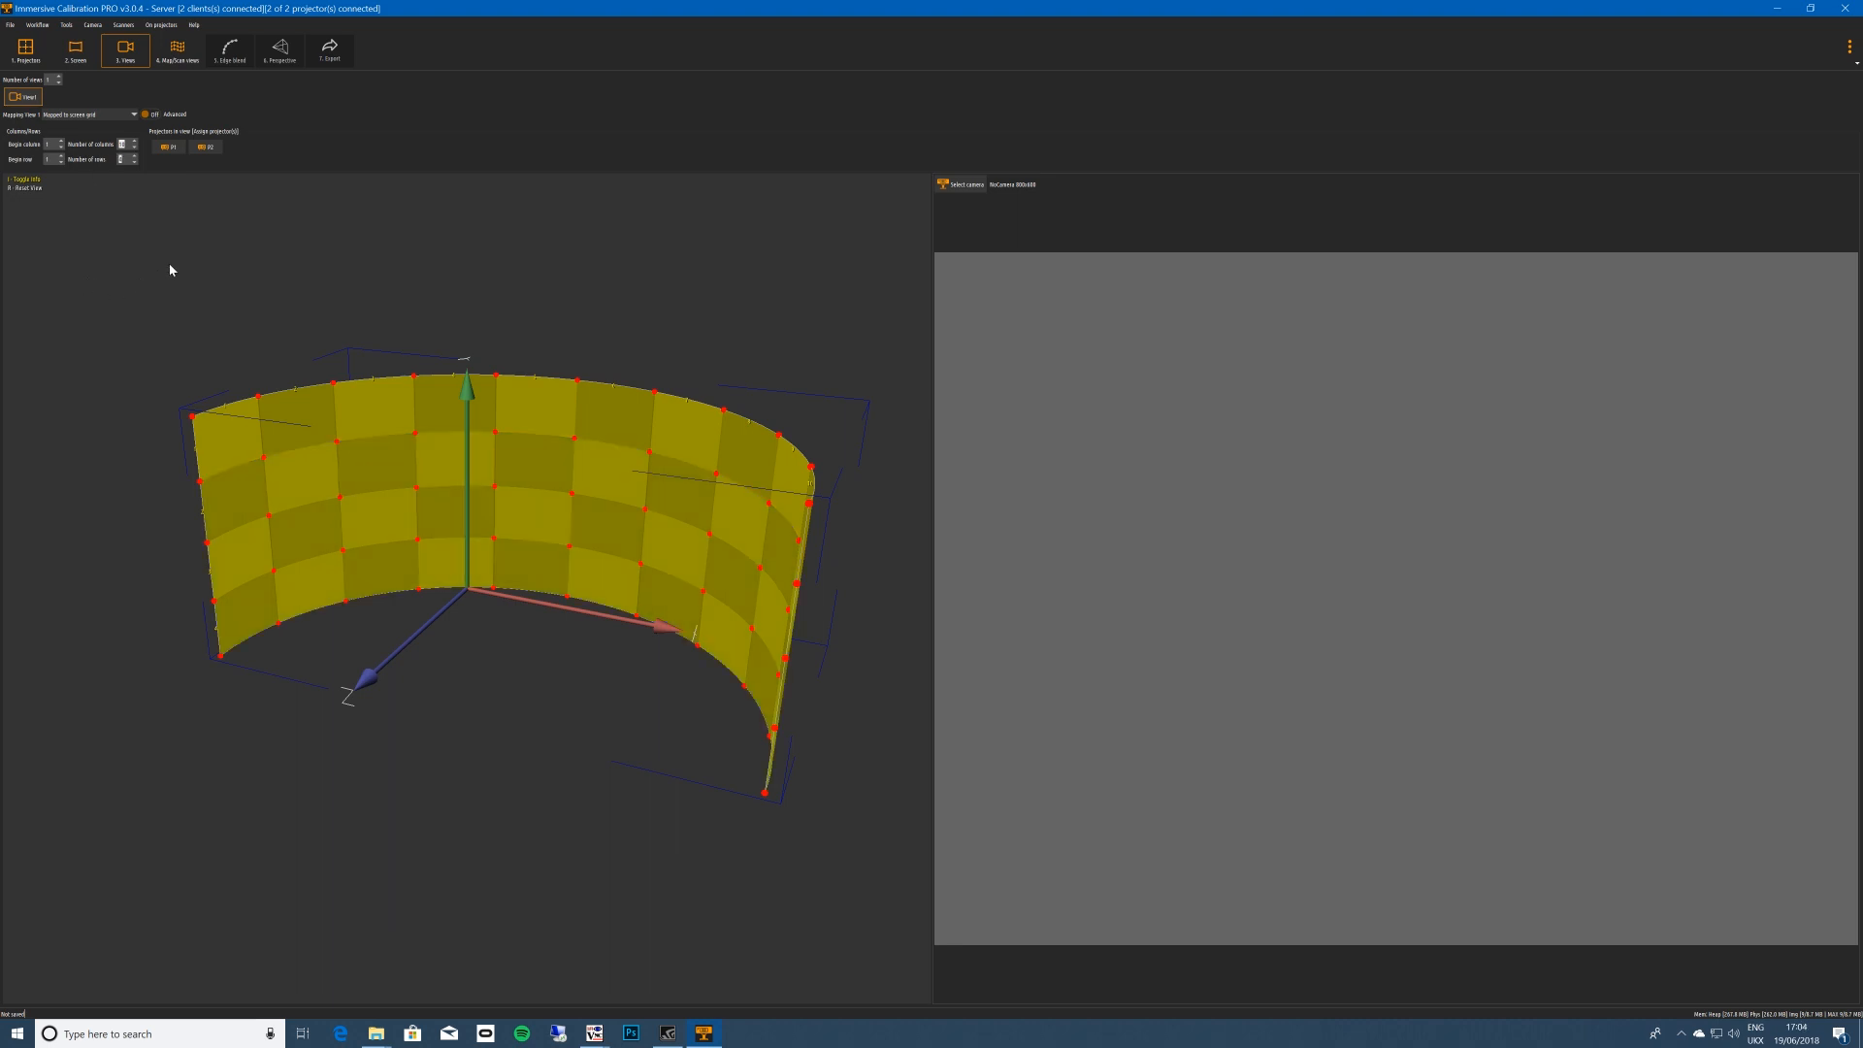
left_click(171, 147)
left_click(205, 147)
Examine the view's mapping options, keeping Mapped to screen grid, and look at the grid in the map and scan stage.
left_click(87, 115)
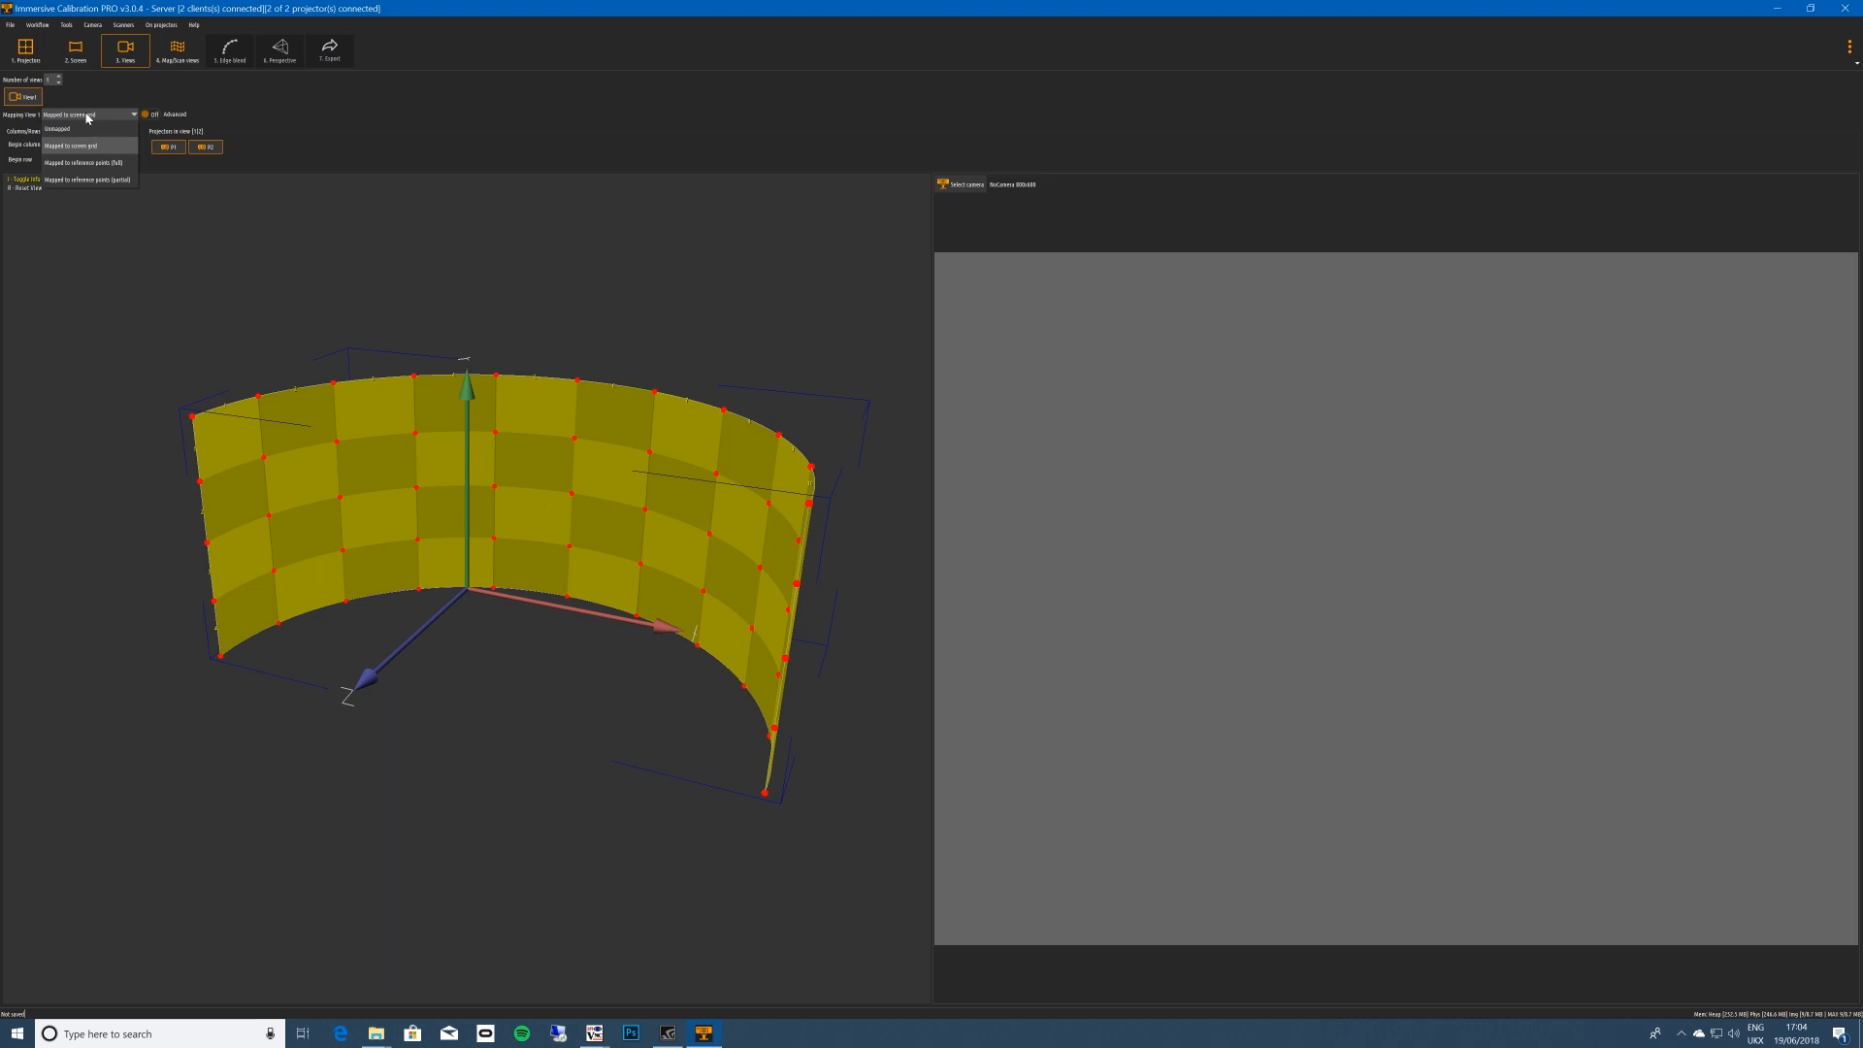
left_click(93, 146)
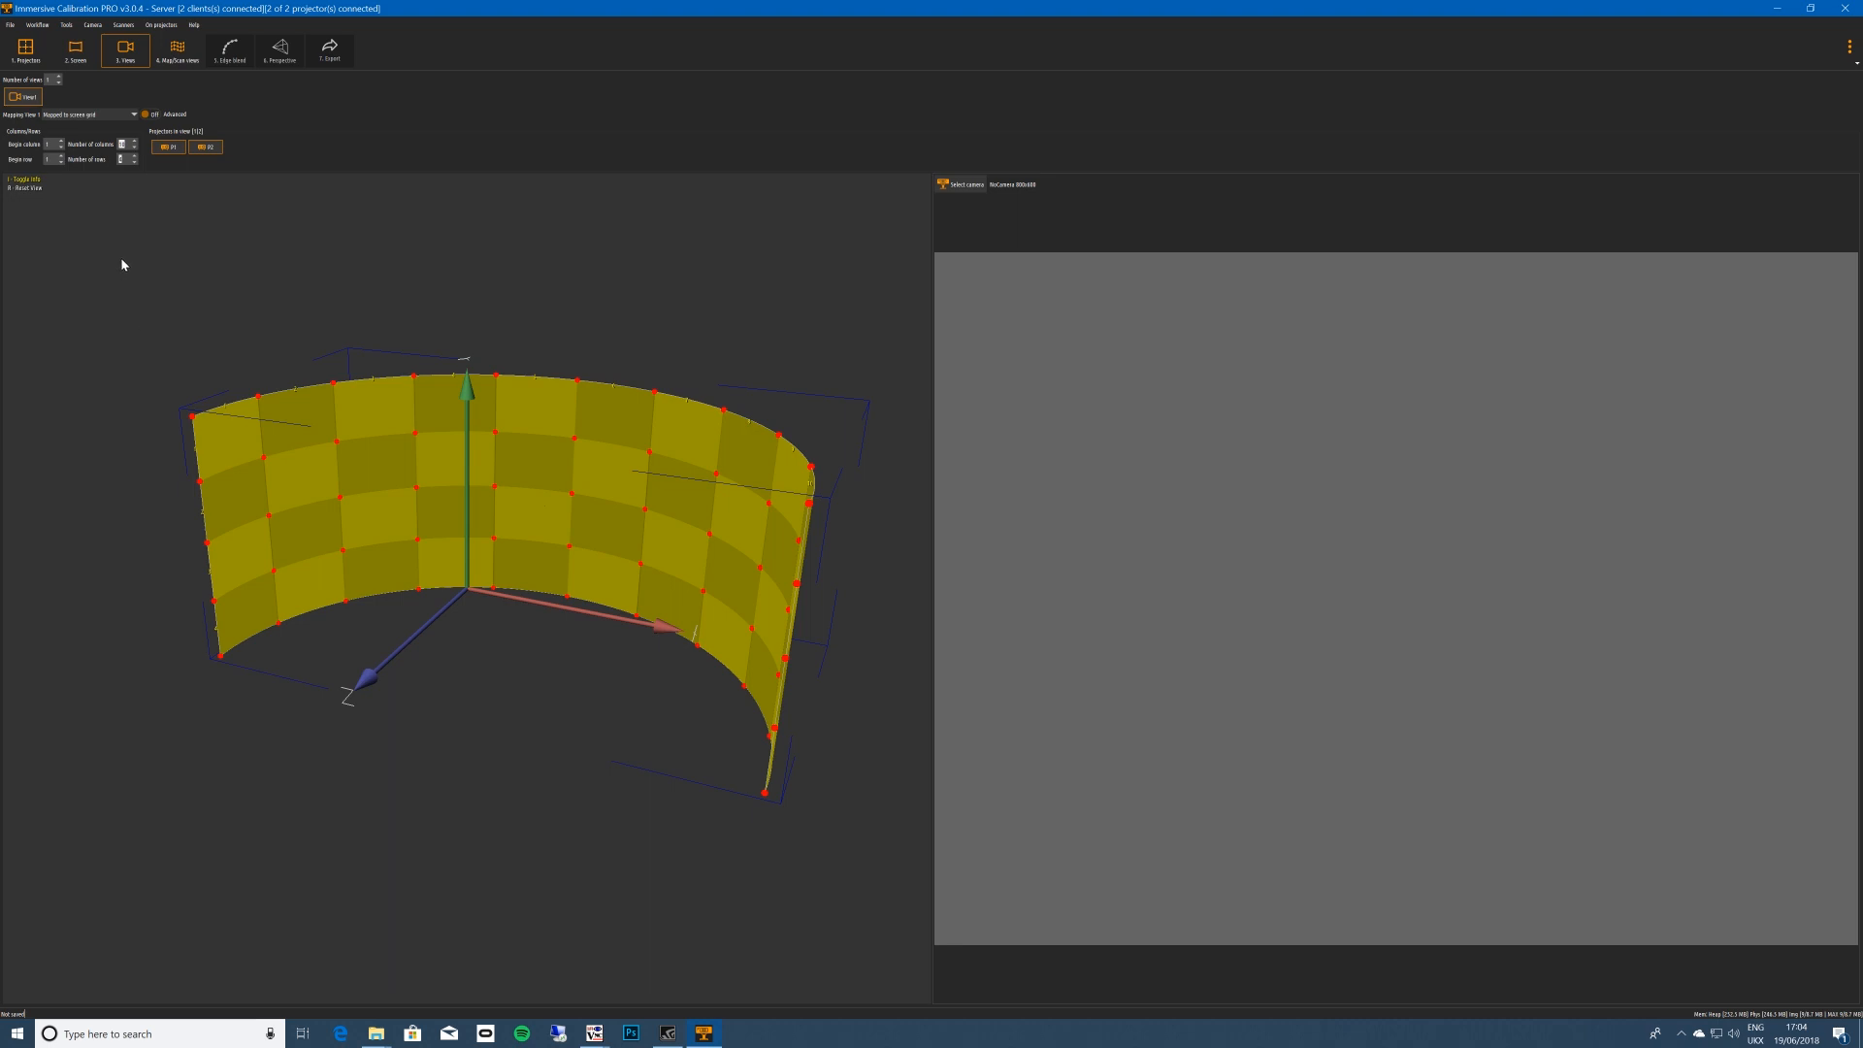
left_click(72, 116)
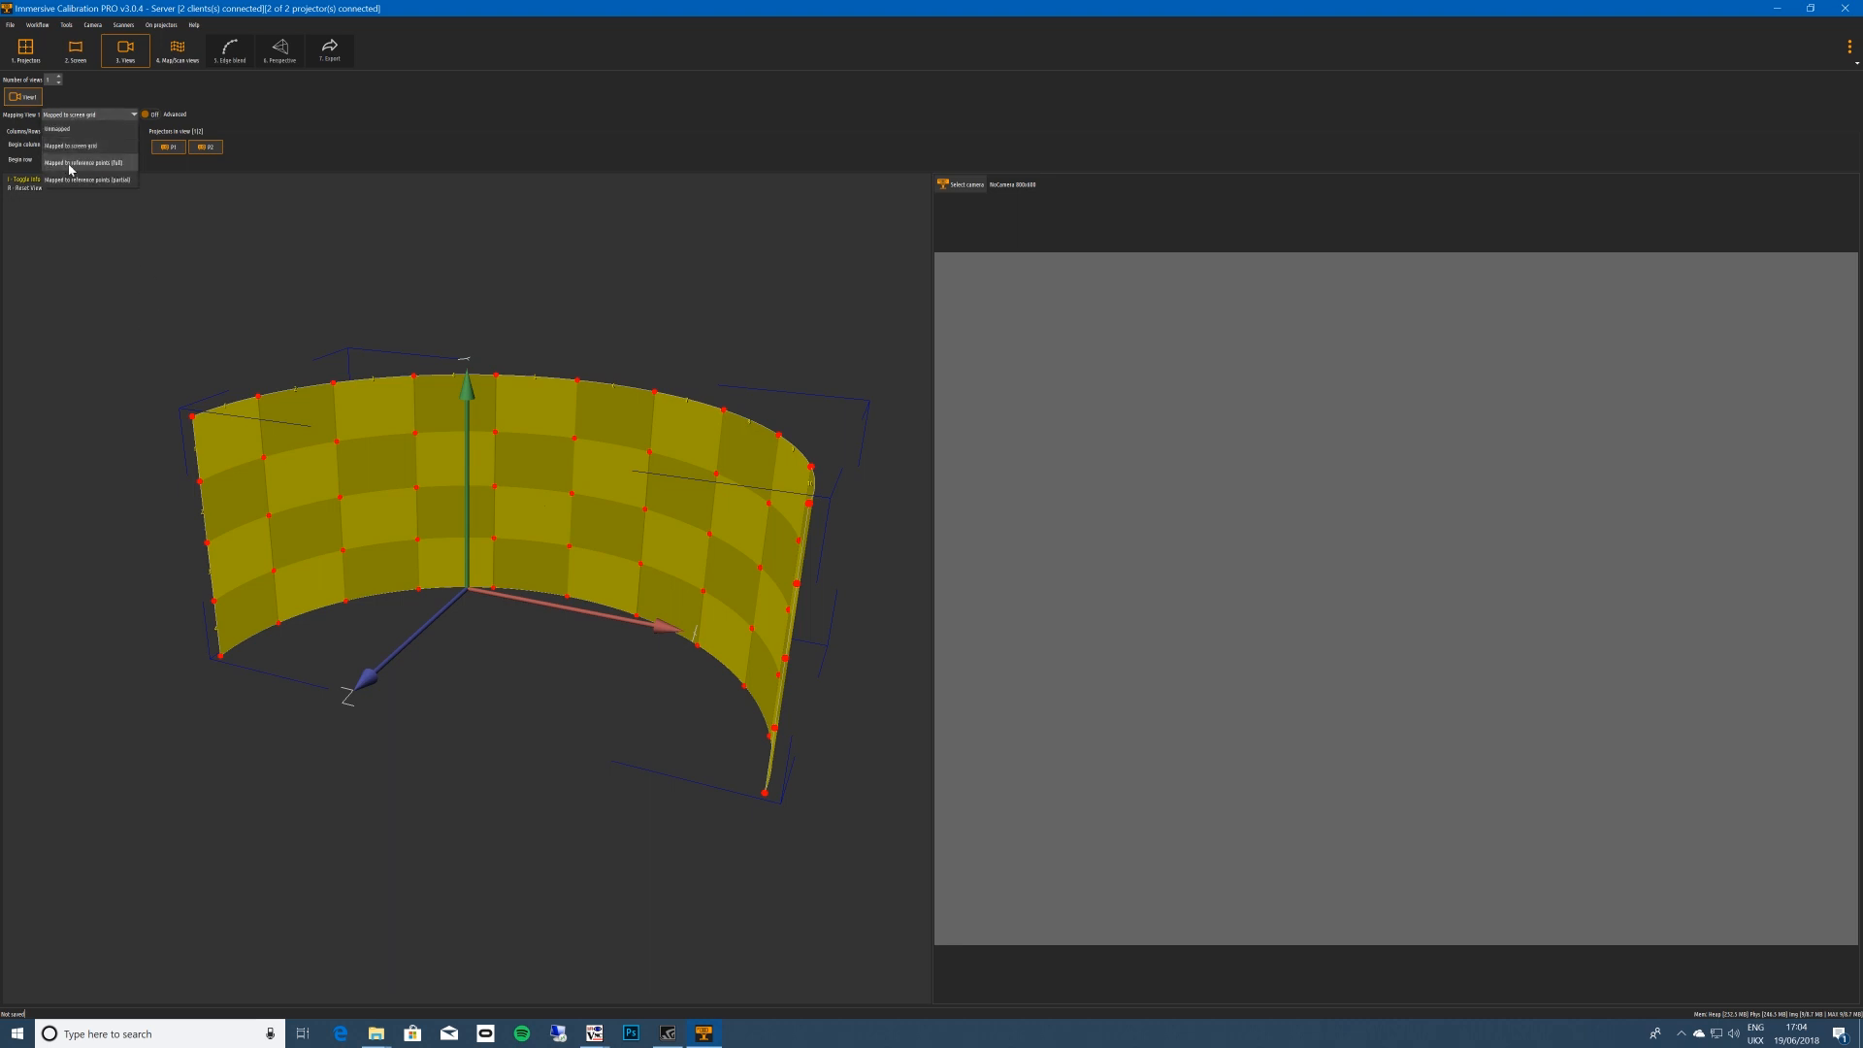
left_click(76, 115)
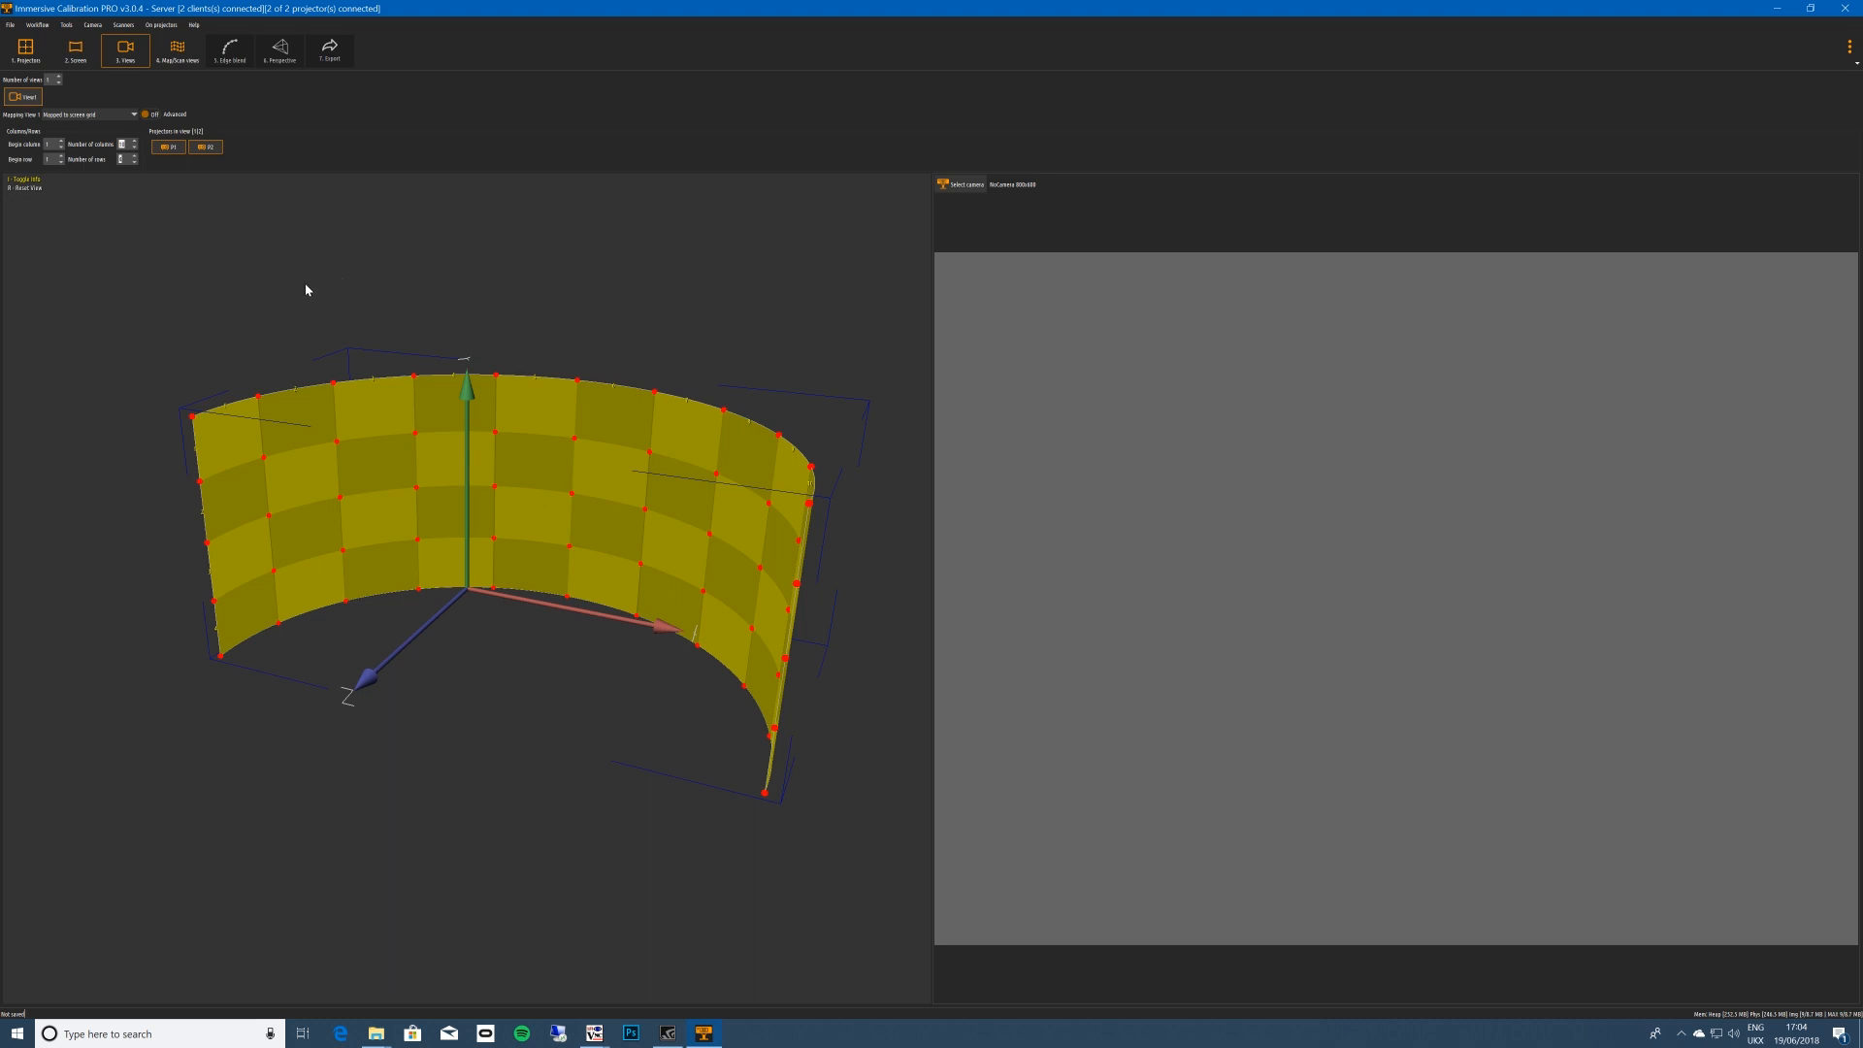
left_click(179, 51)
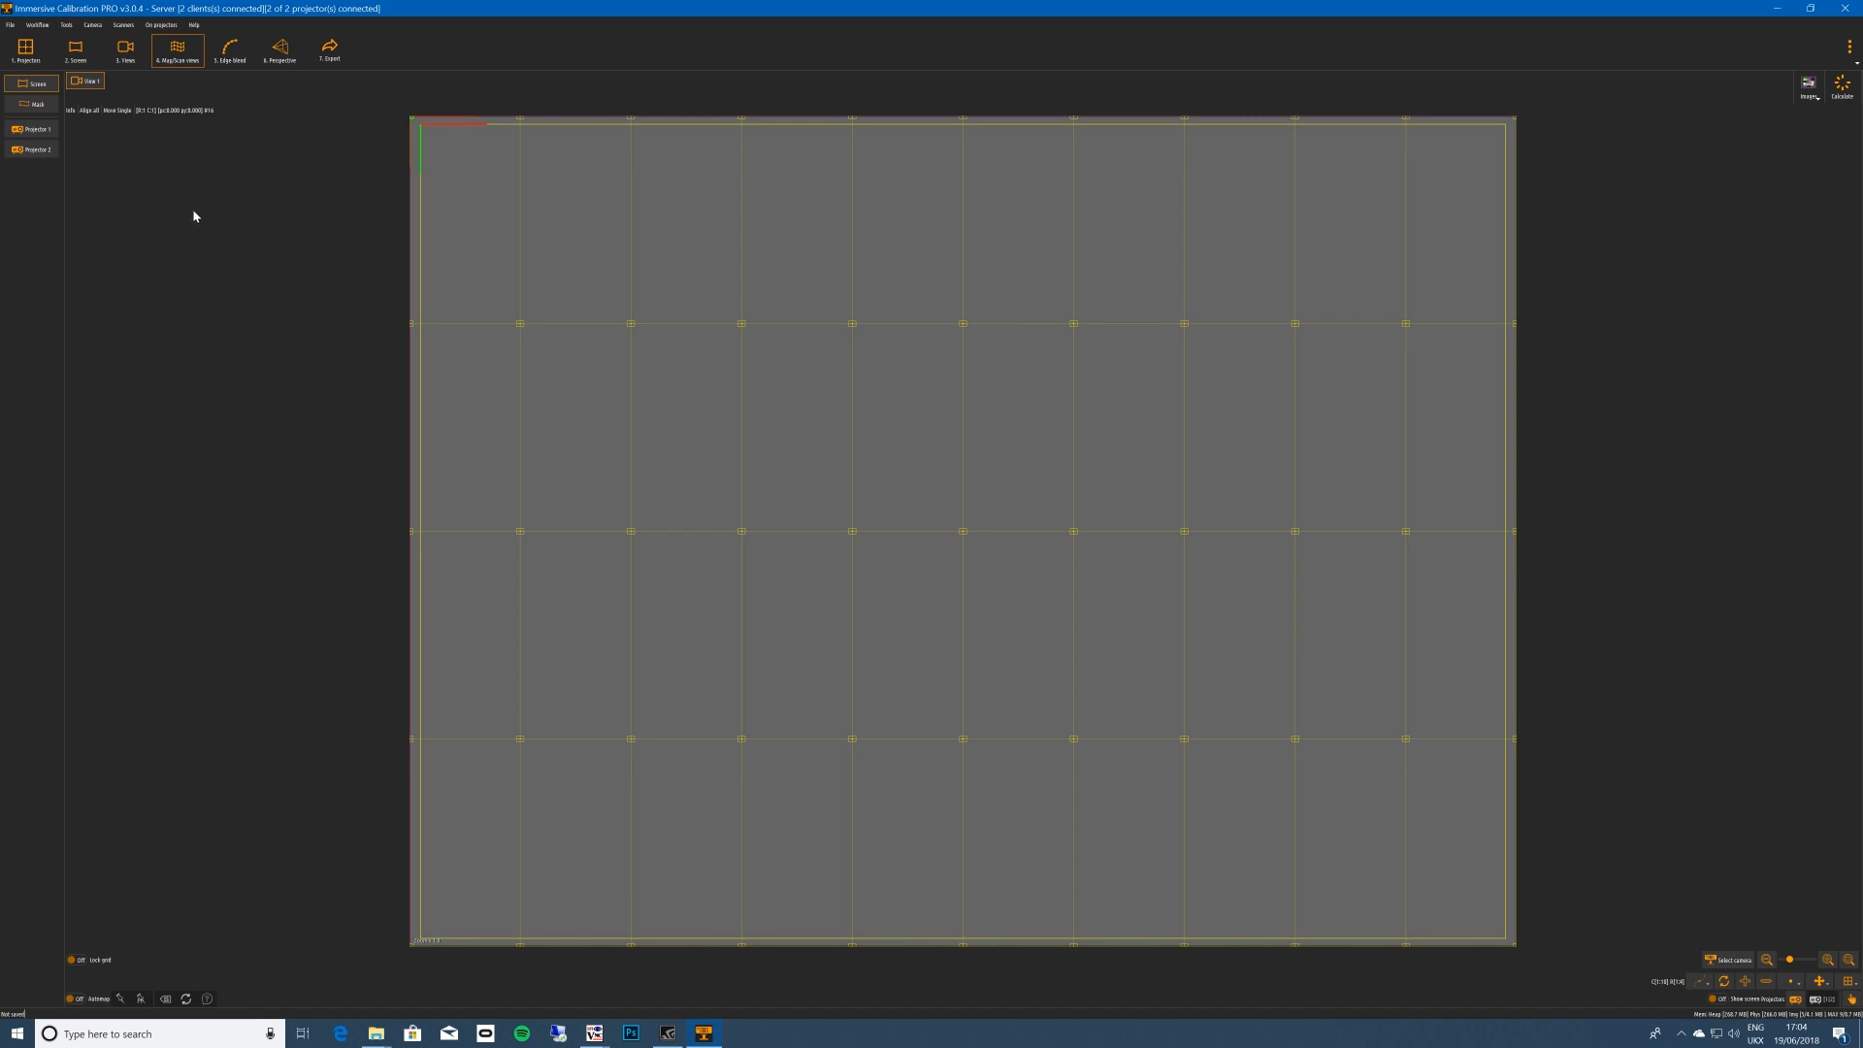
left_click(126, 53)
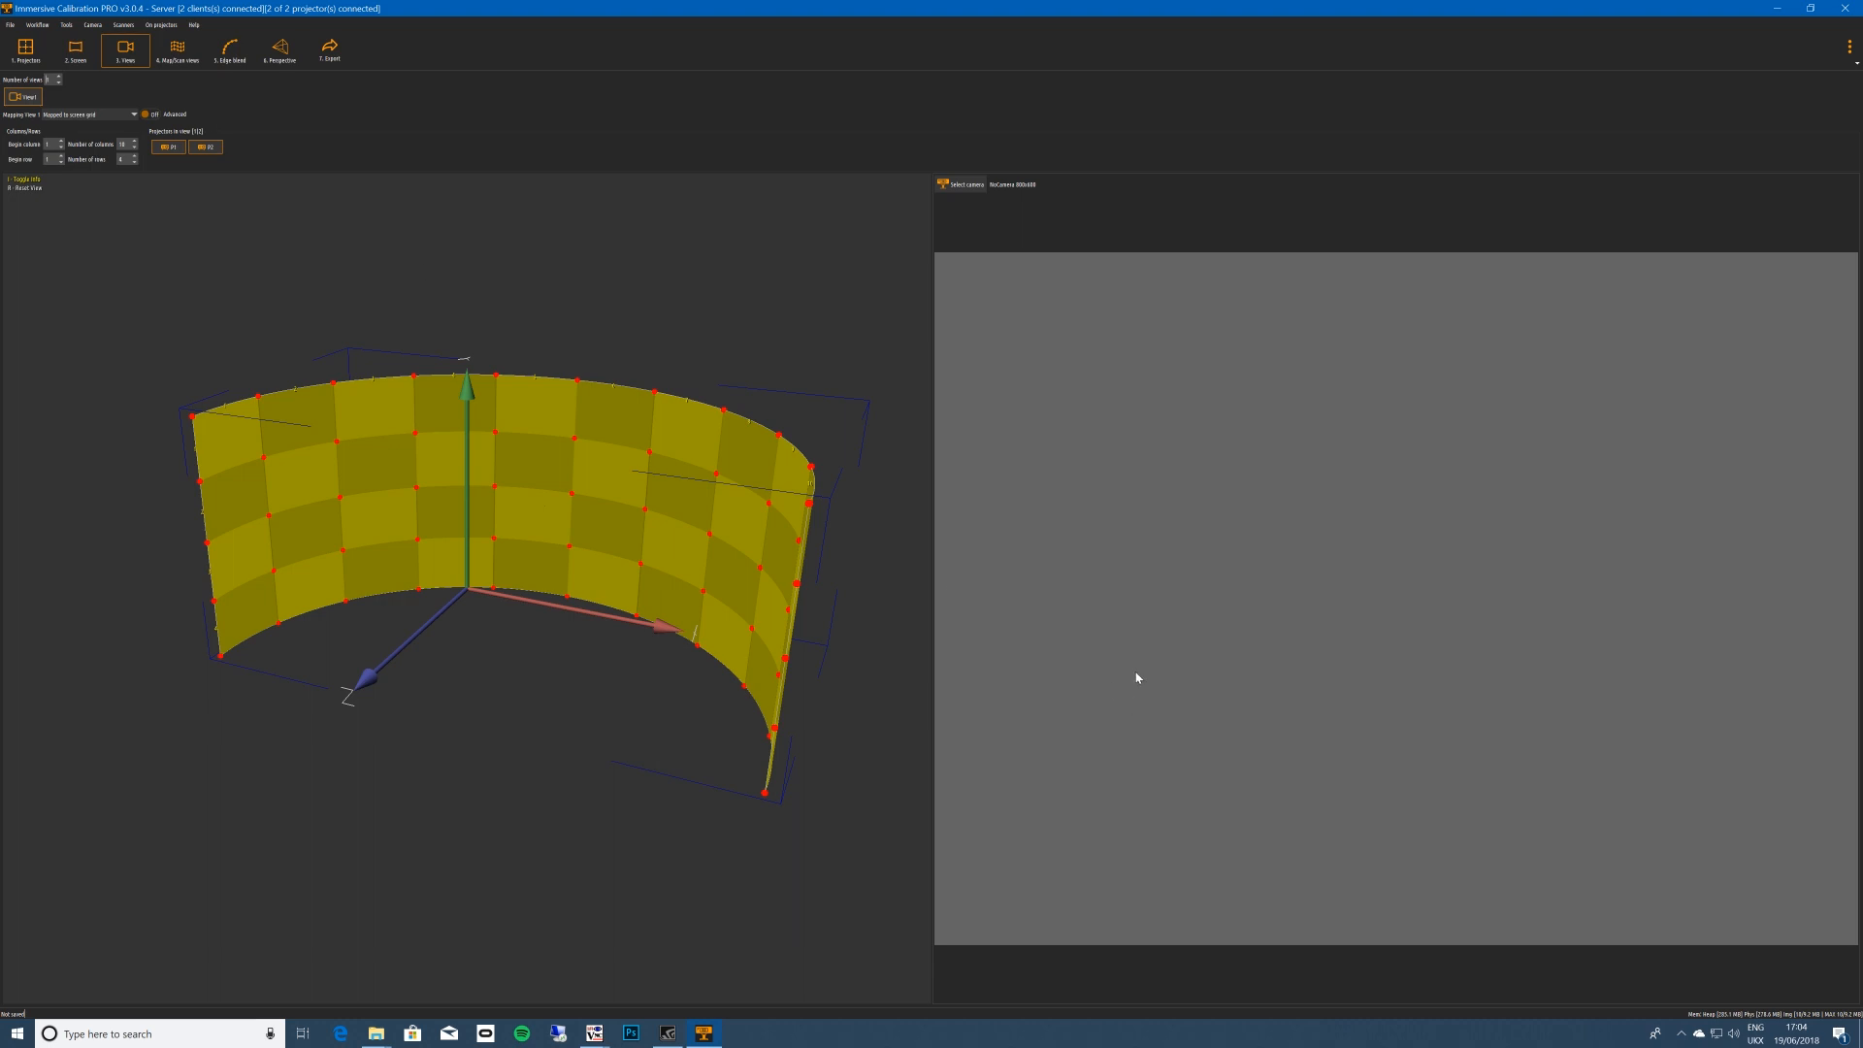
Select the HD Pro Webcam C920 as the view's camera with the live 2304x1536 mode at 0 degrees.
left_click(965, 184)
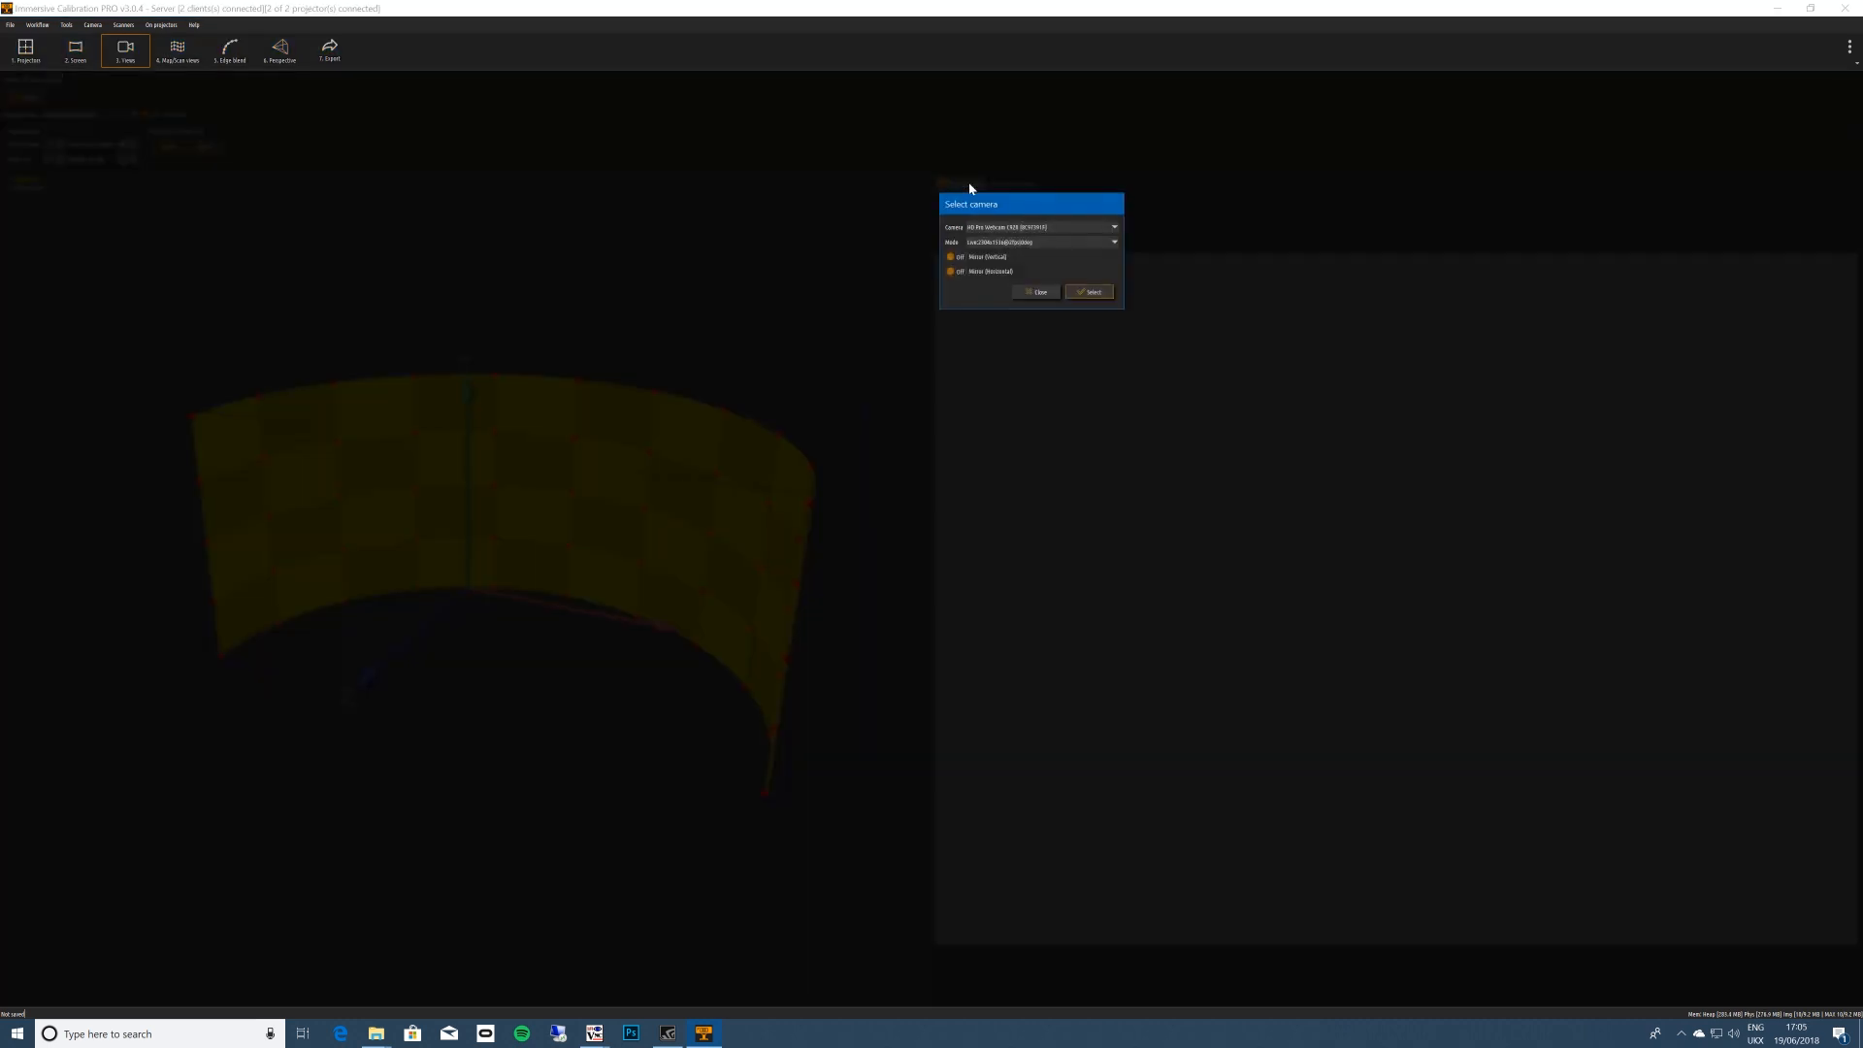
left_click(1026, 231)
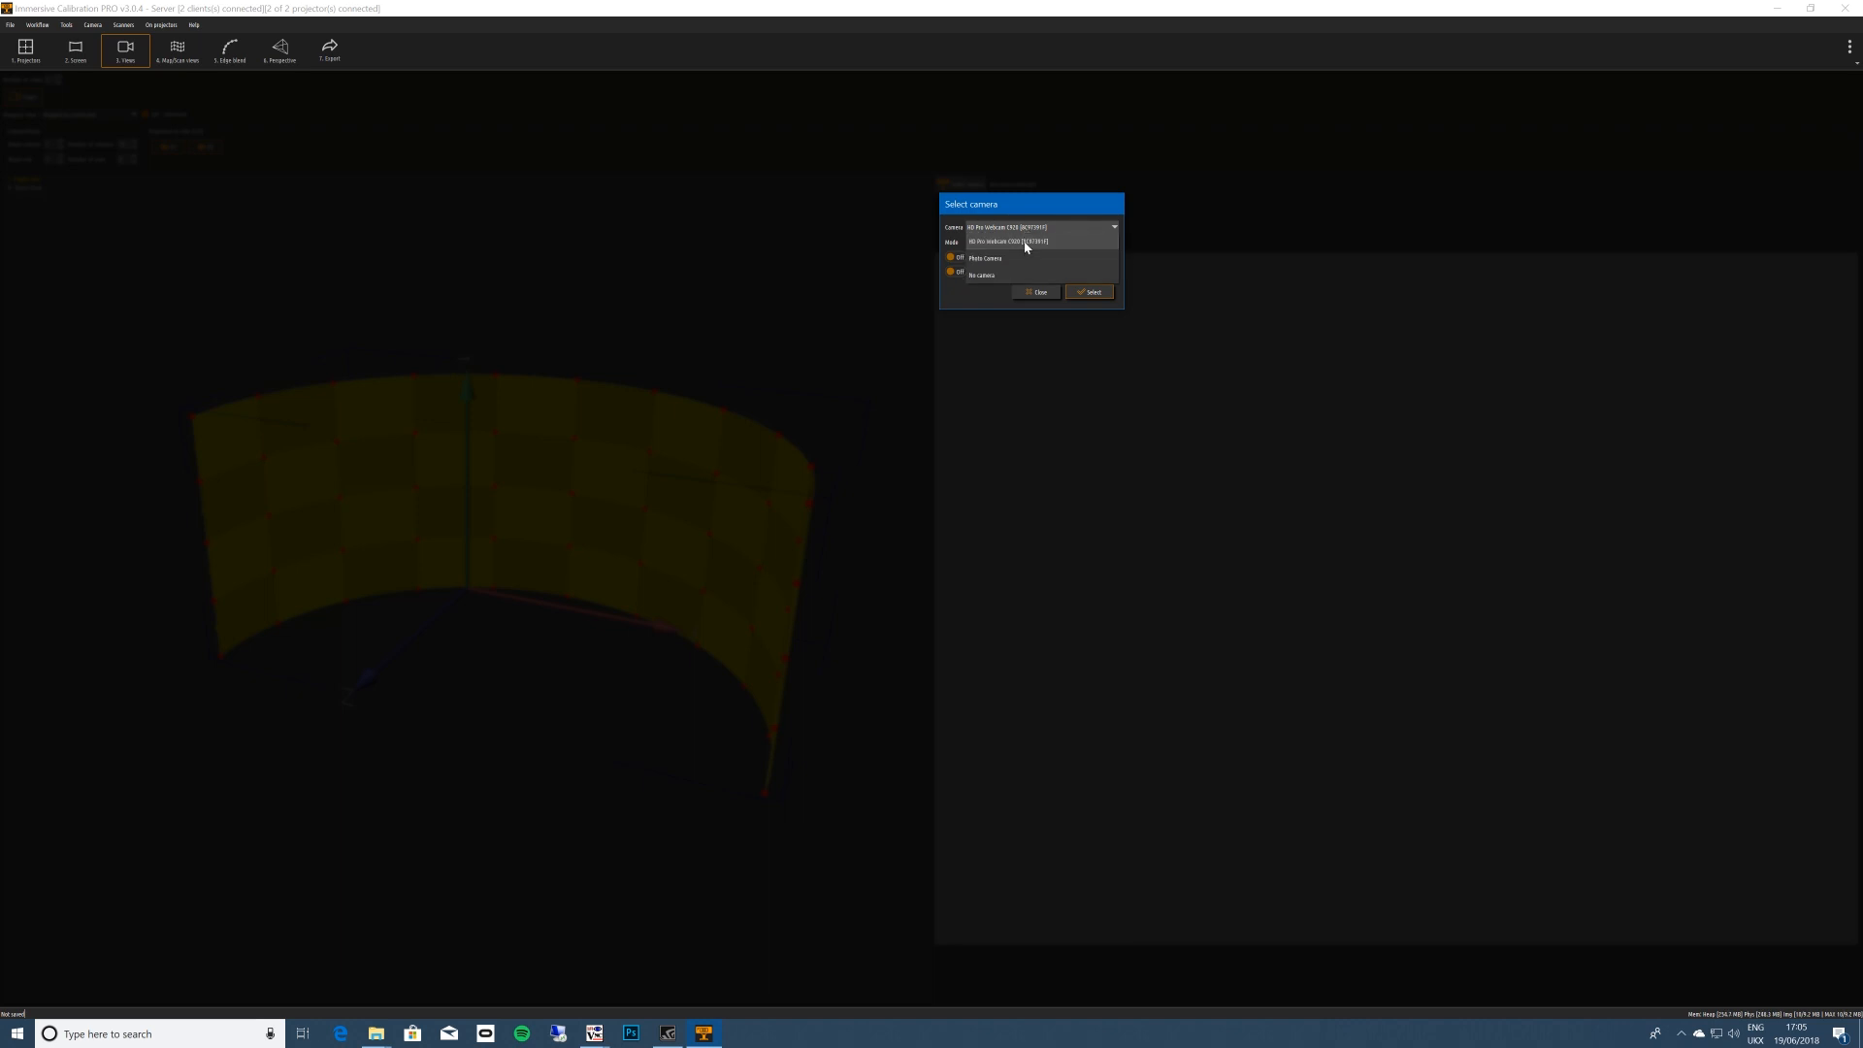
left_click(1026, 244)
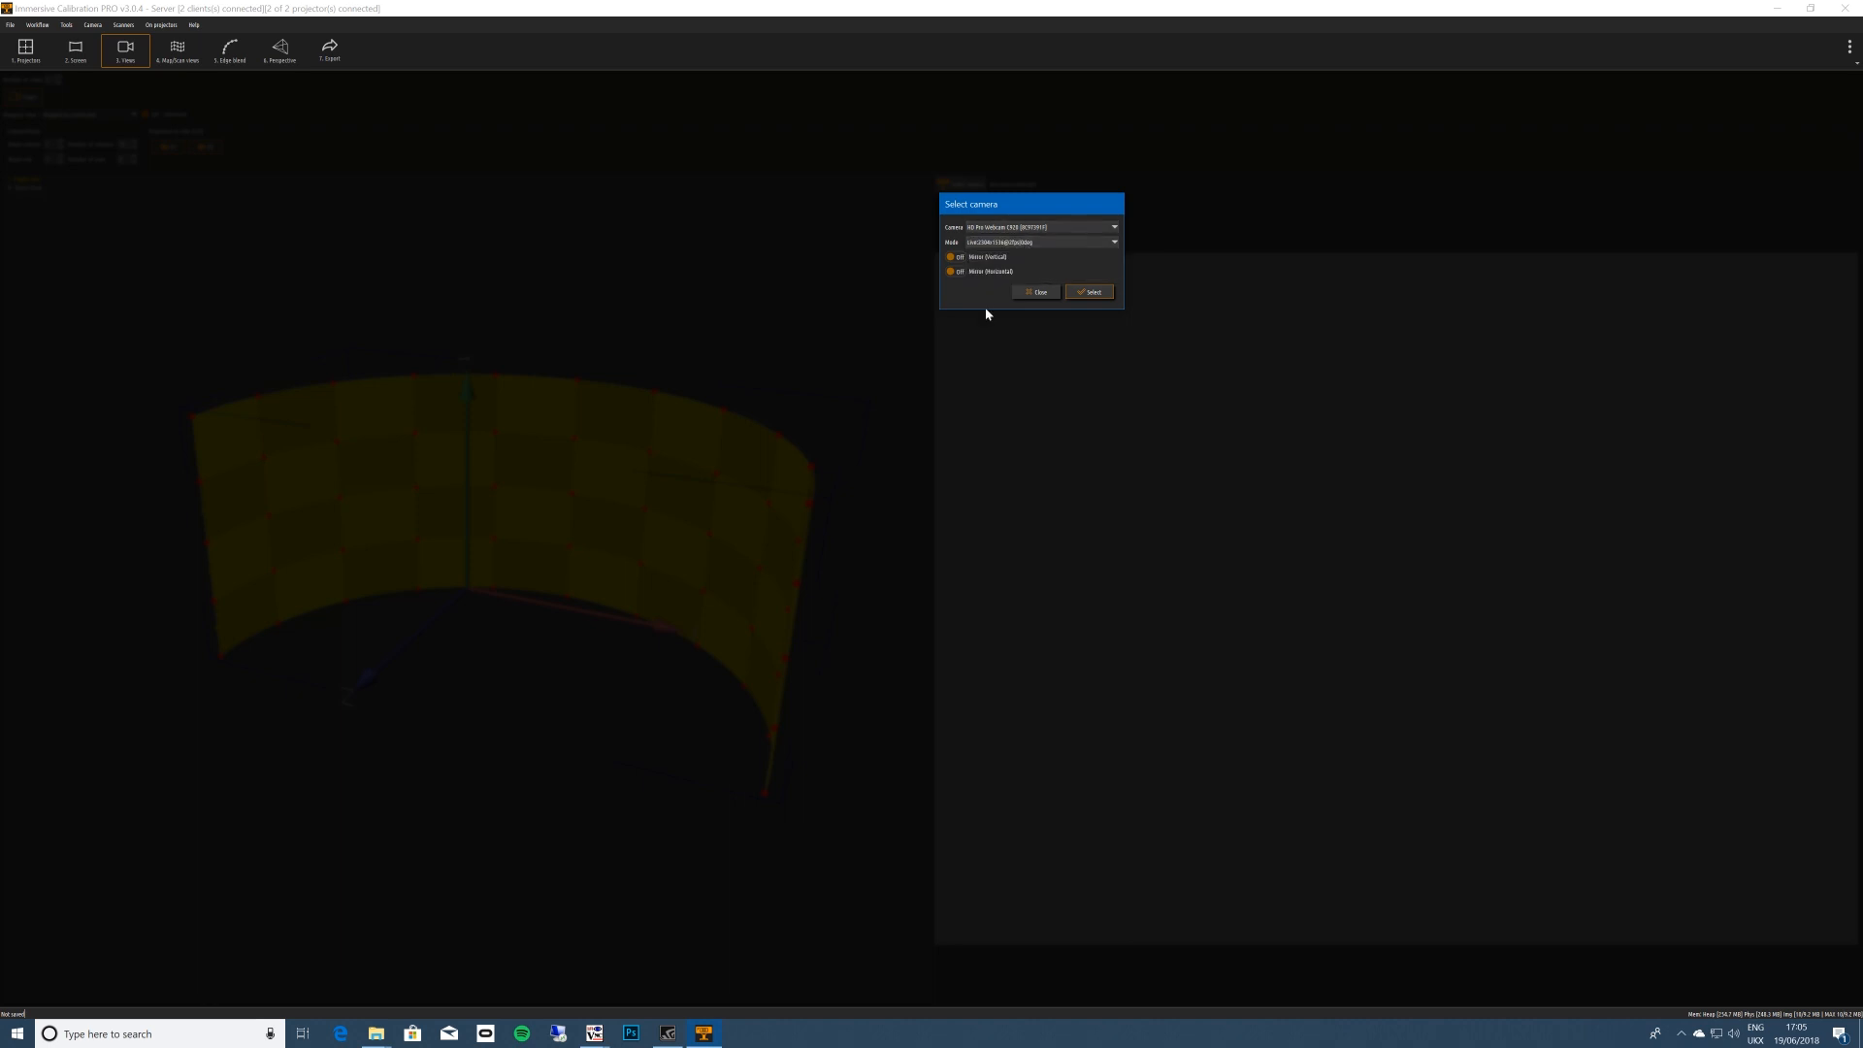
left_click(1021, 245)
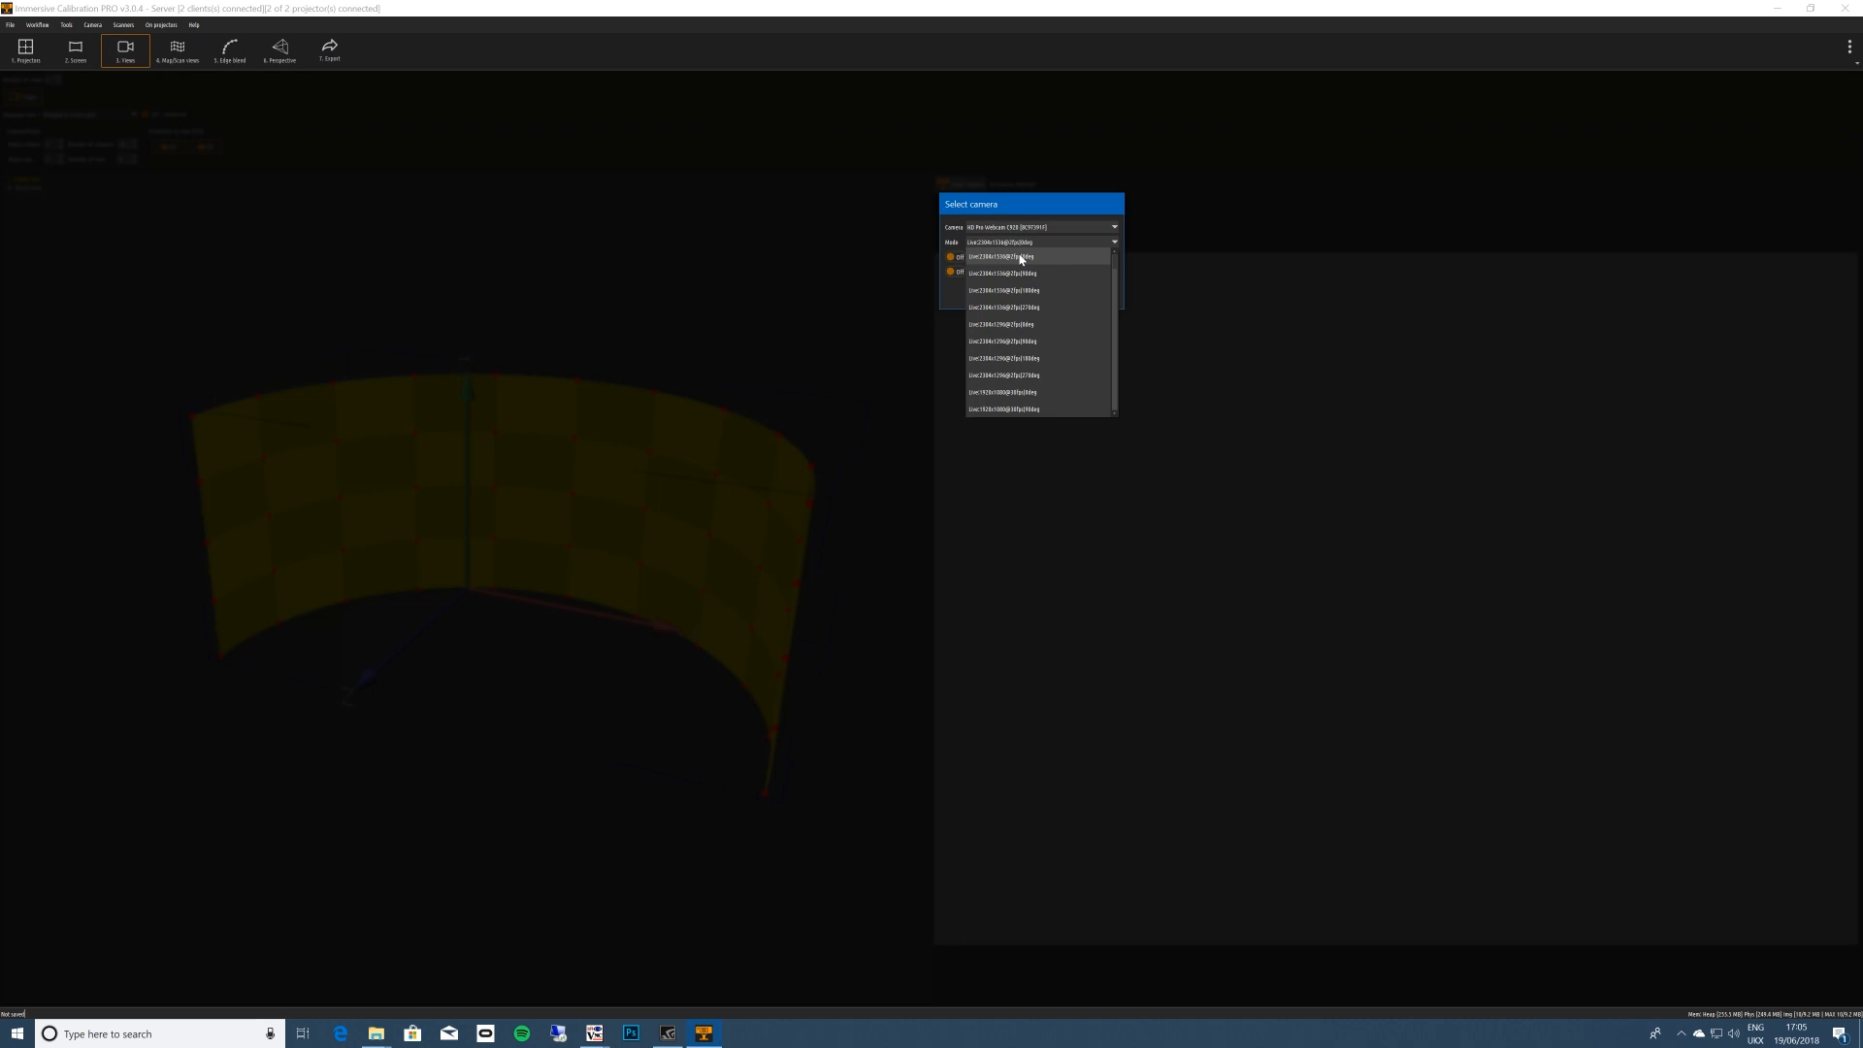
left_click(1020, 257)
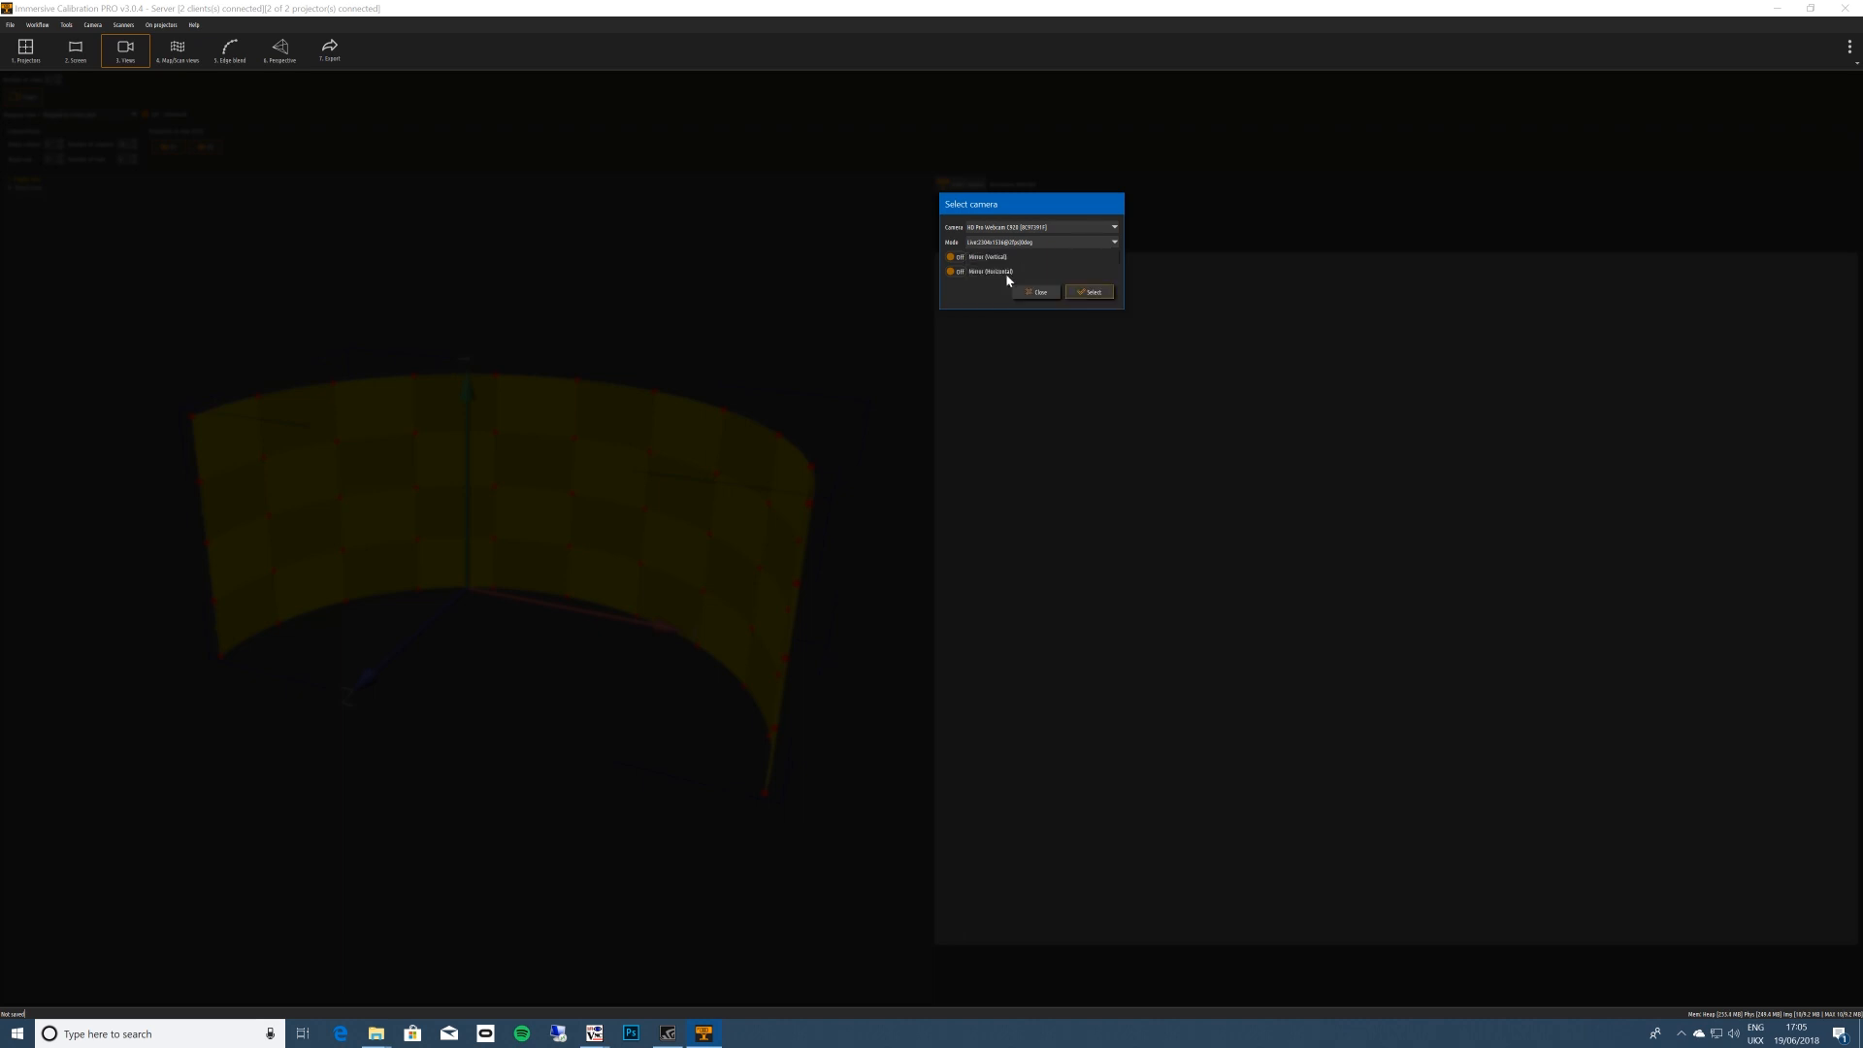
left_click(1090, 292)
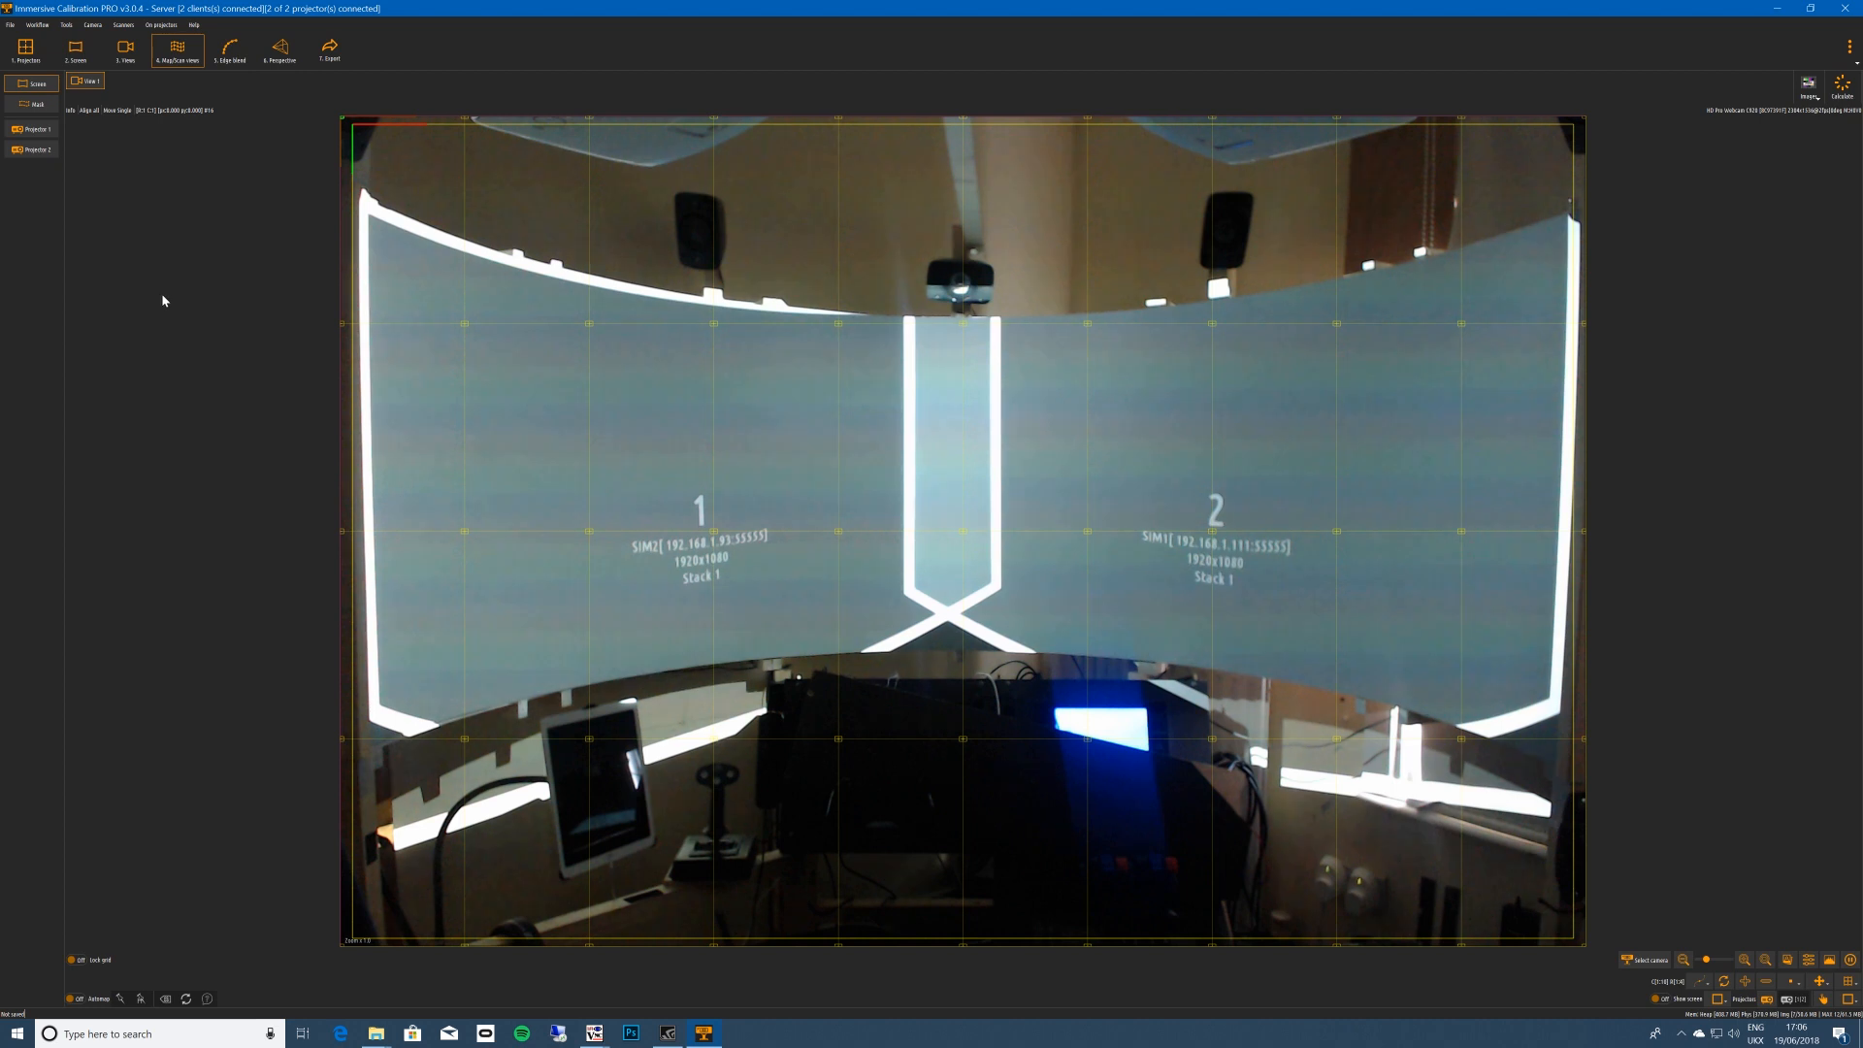
Reduce the mask to its four corner points and move each onto the matching corner of the projected image.
left_click(37, 105)
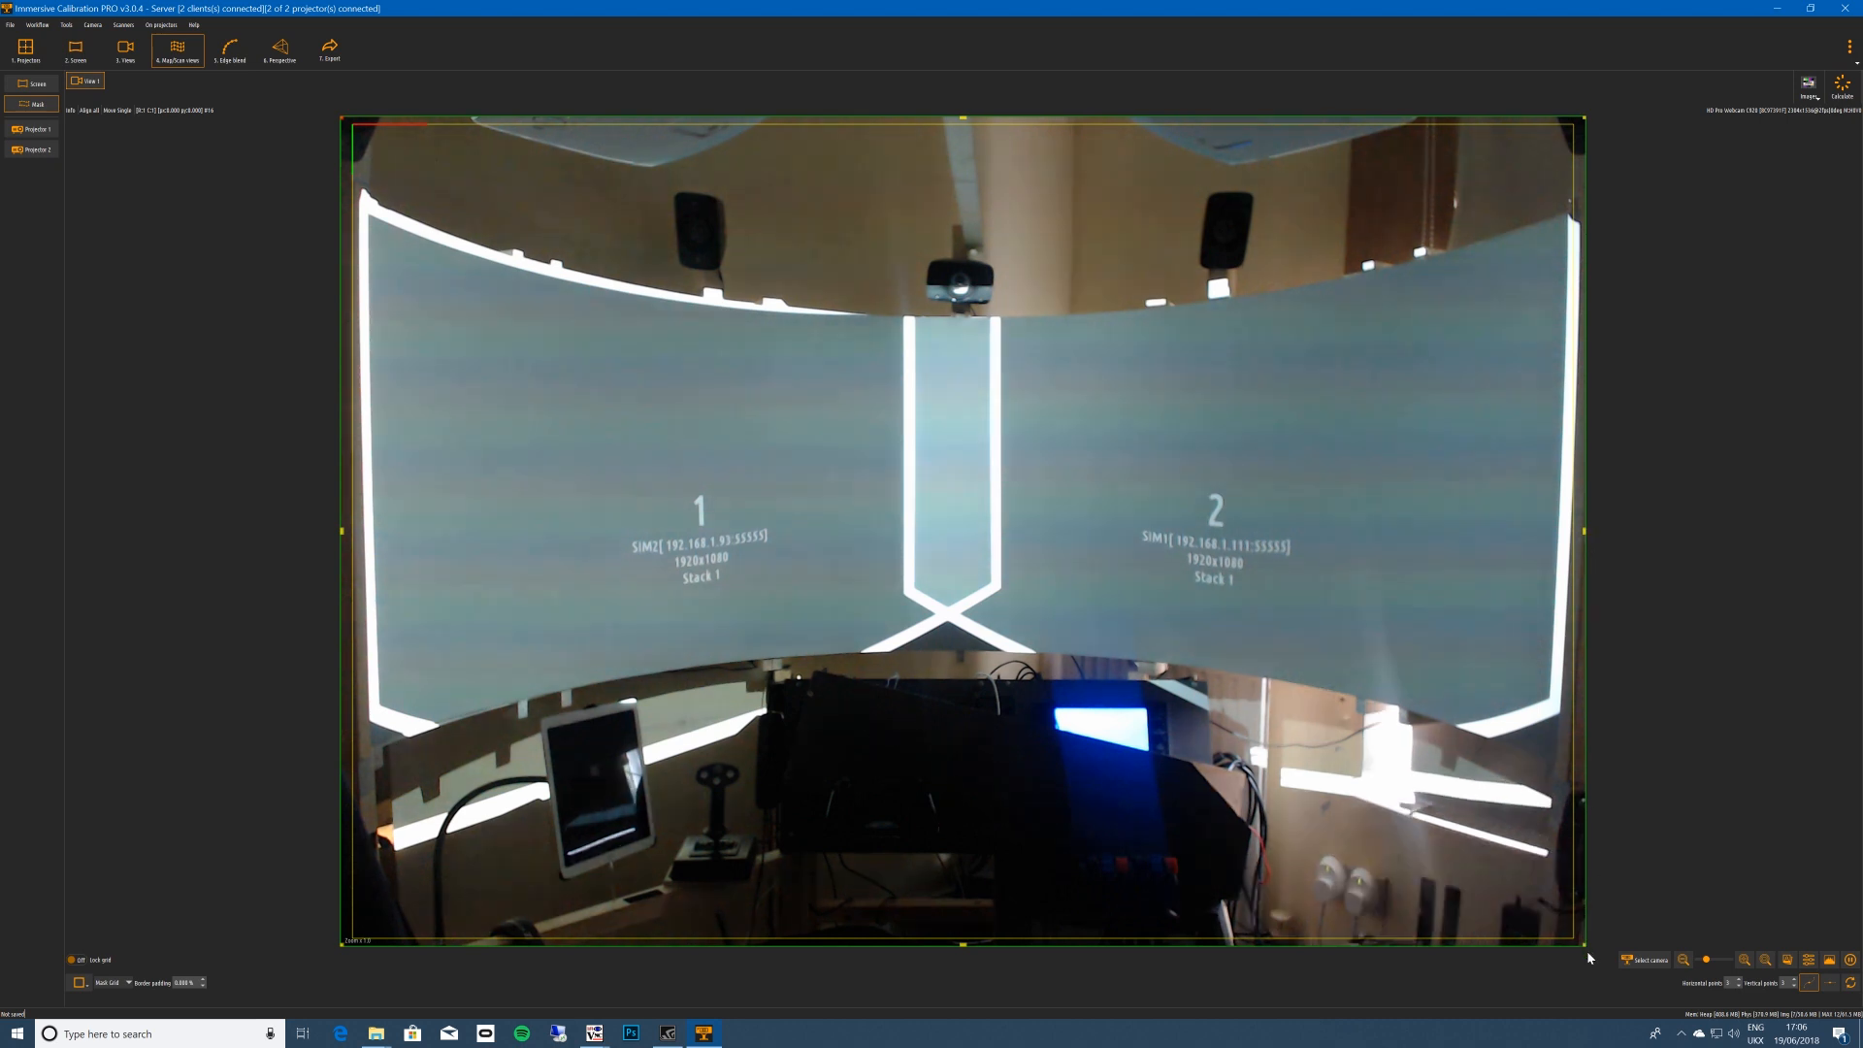
left_click(1738, 986)
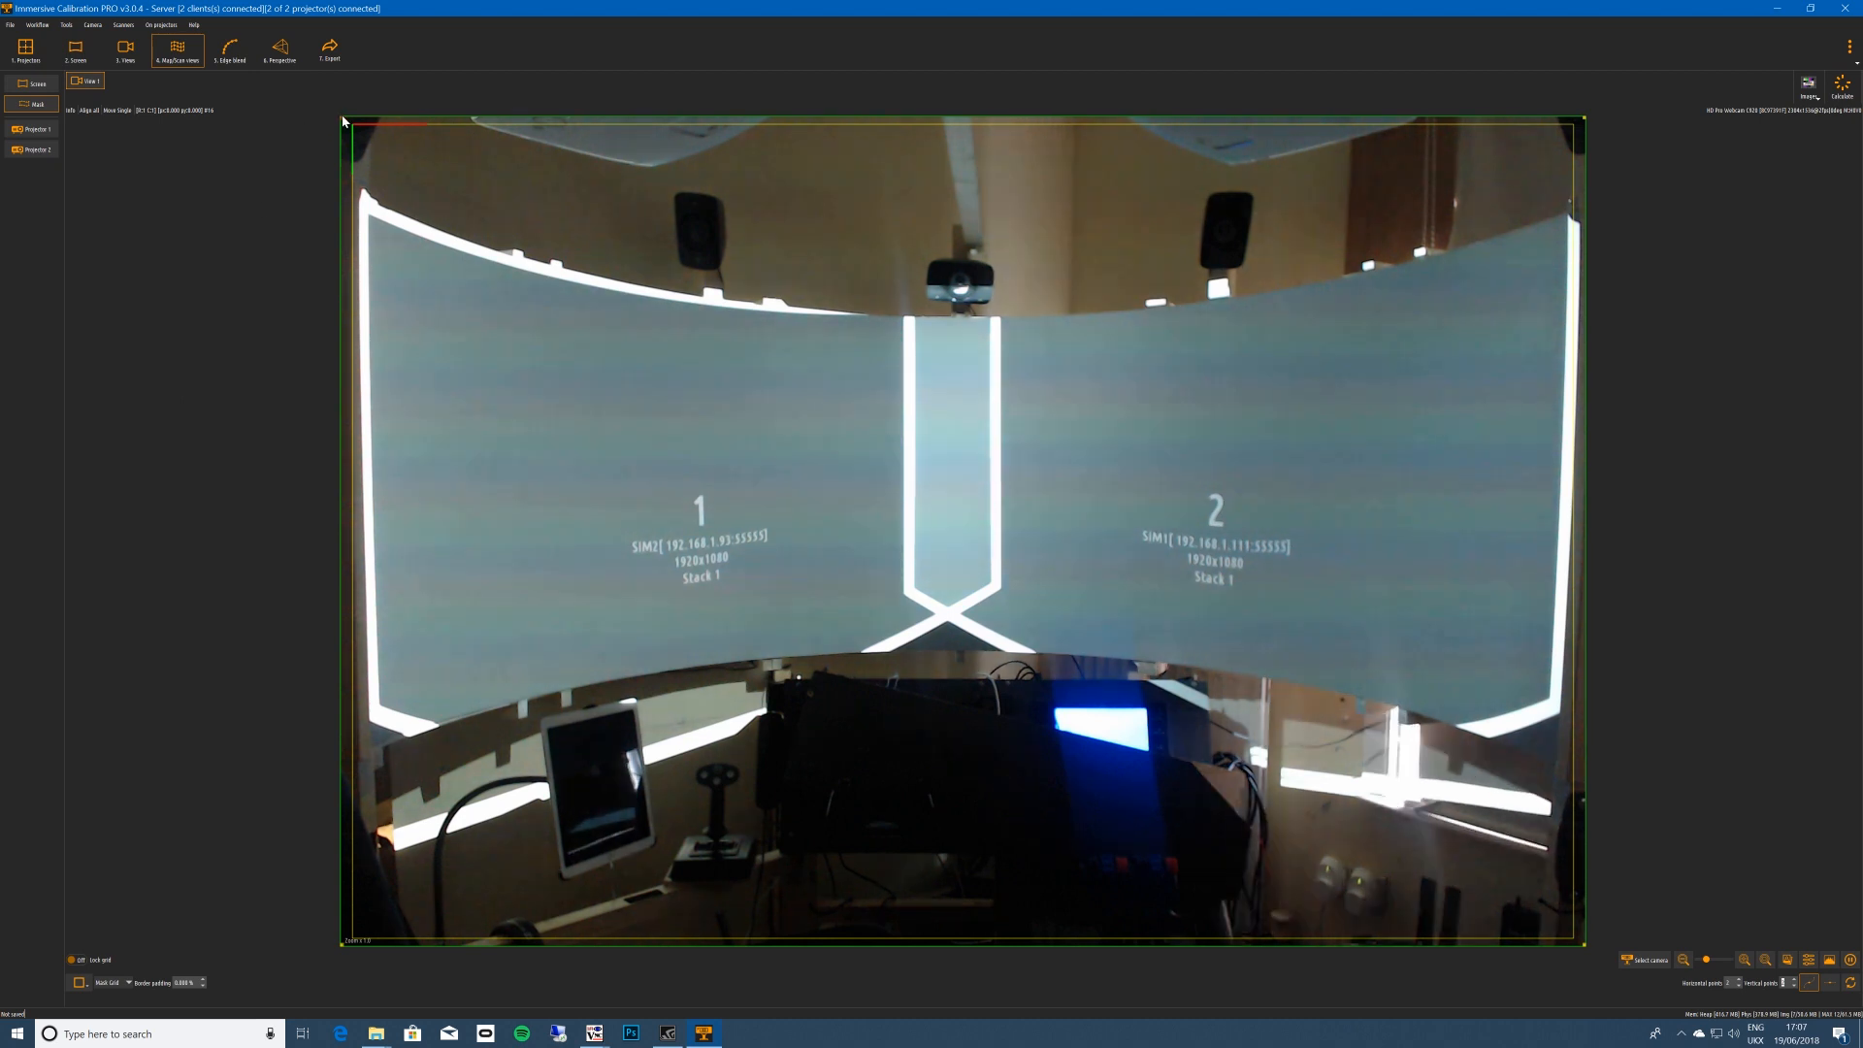
left_click_drag(343, 123, 362, 201)
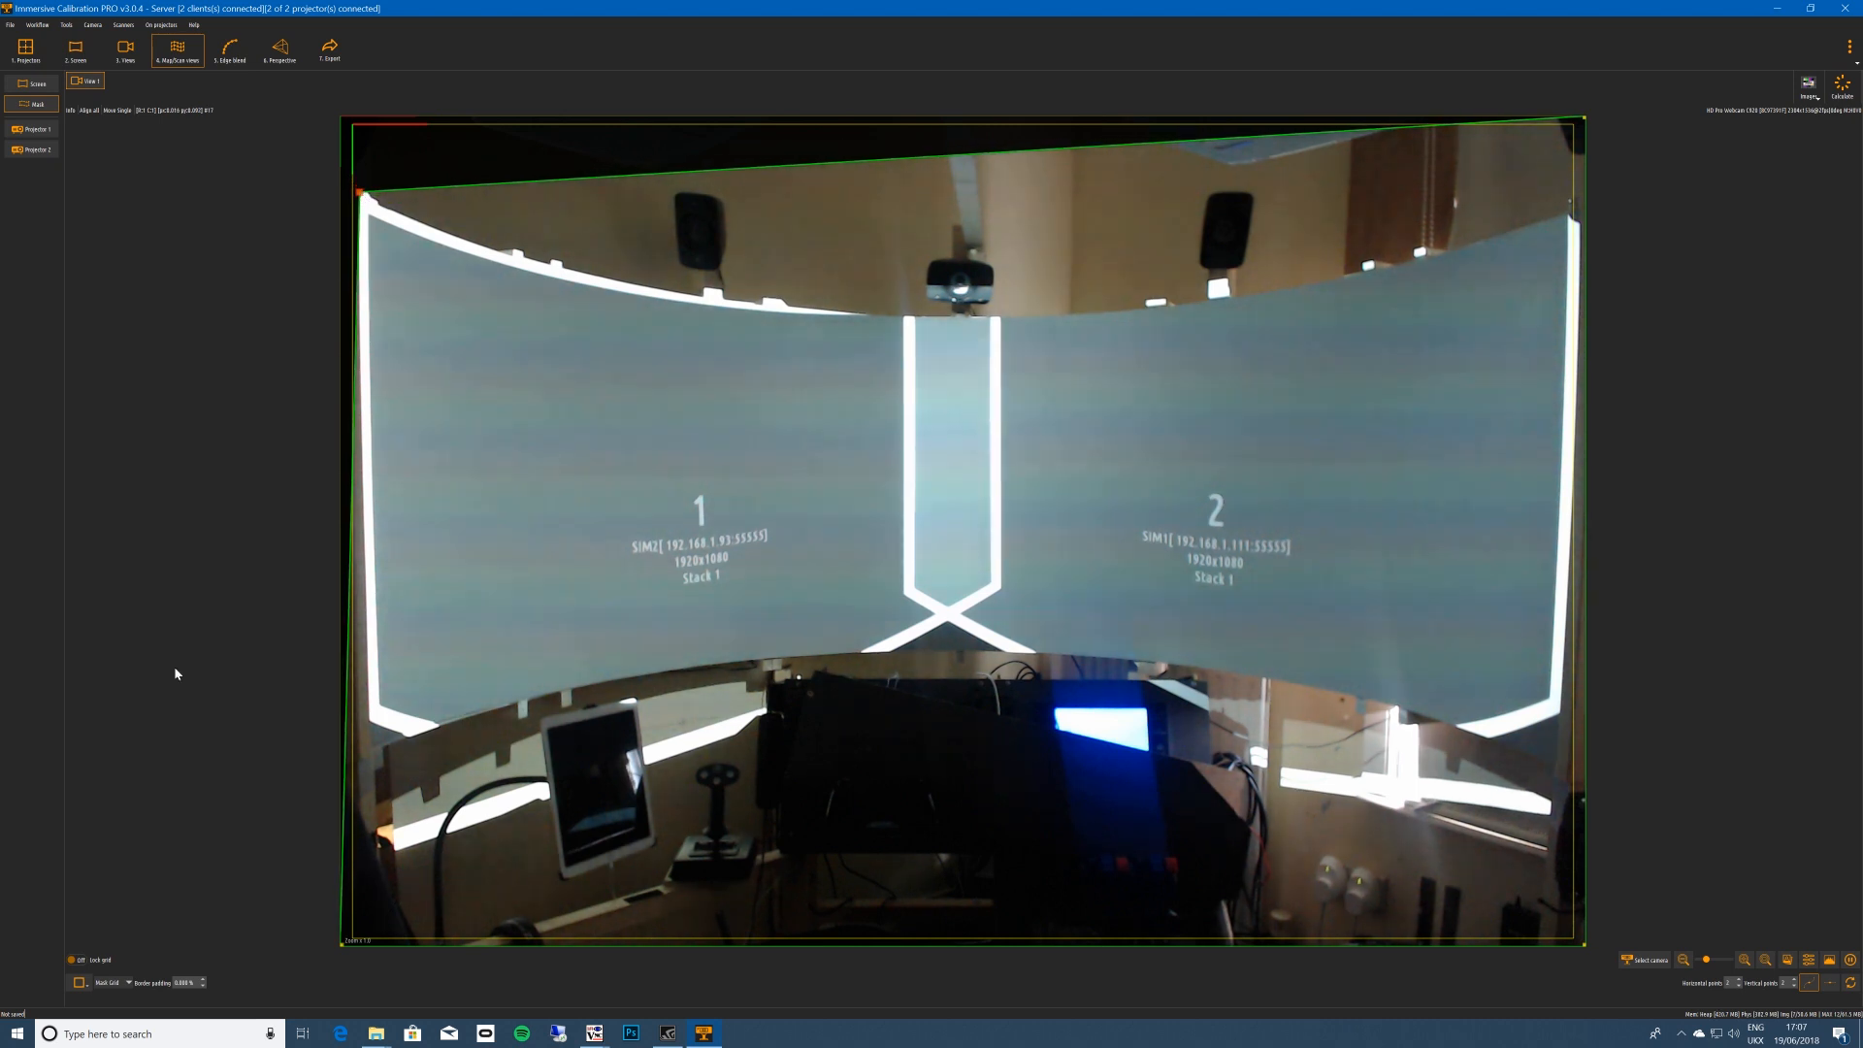
left_click_drag(339, 945, 370, 754)
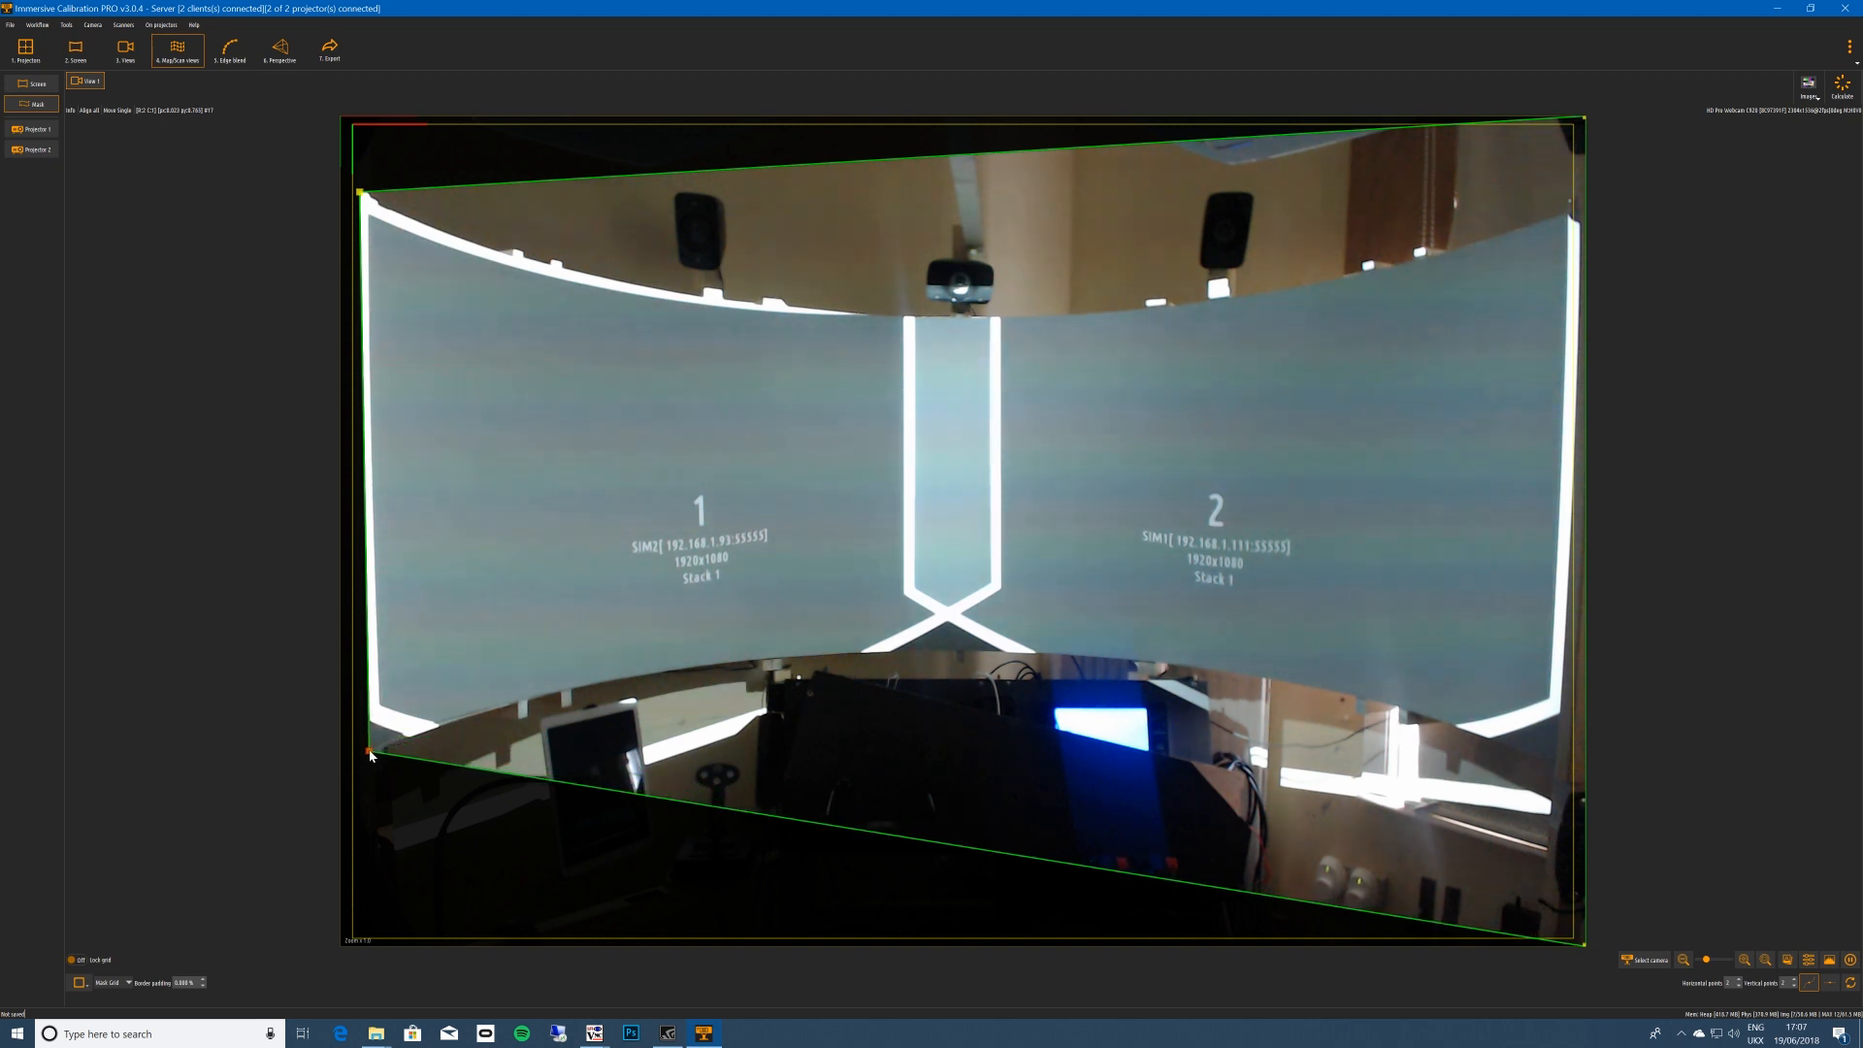
left_click_drag(1588, 947, 1559, 768)
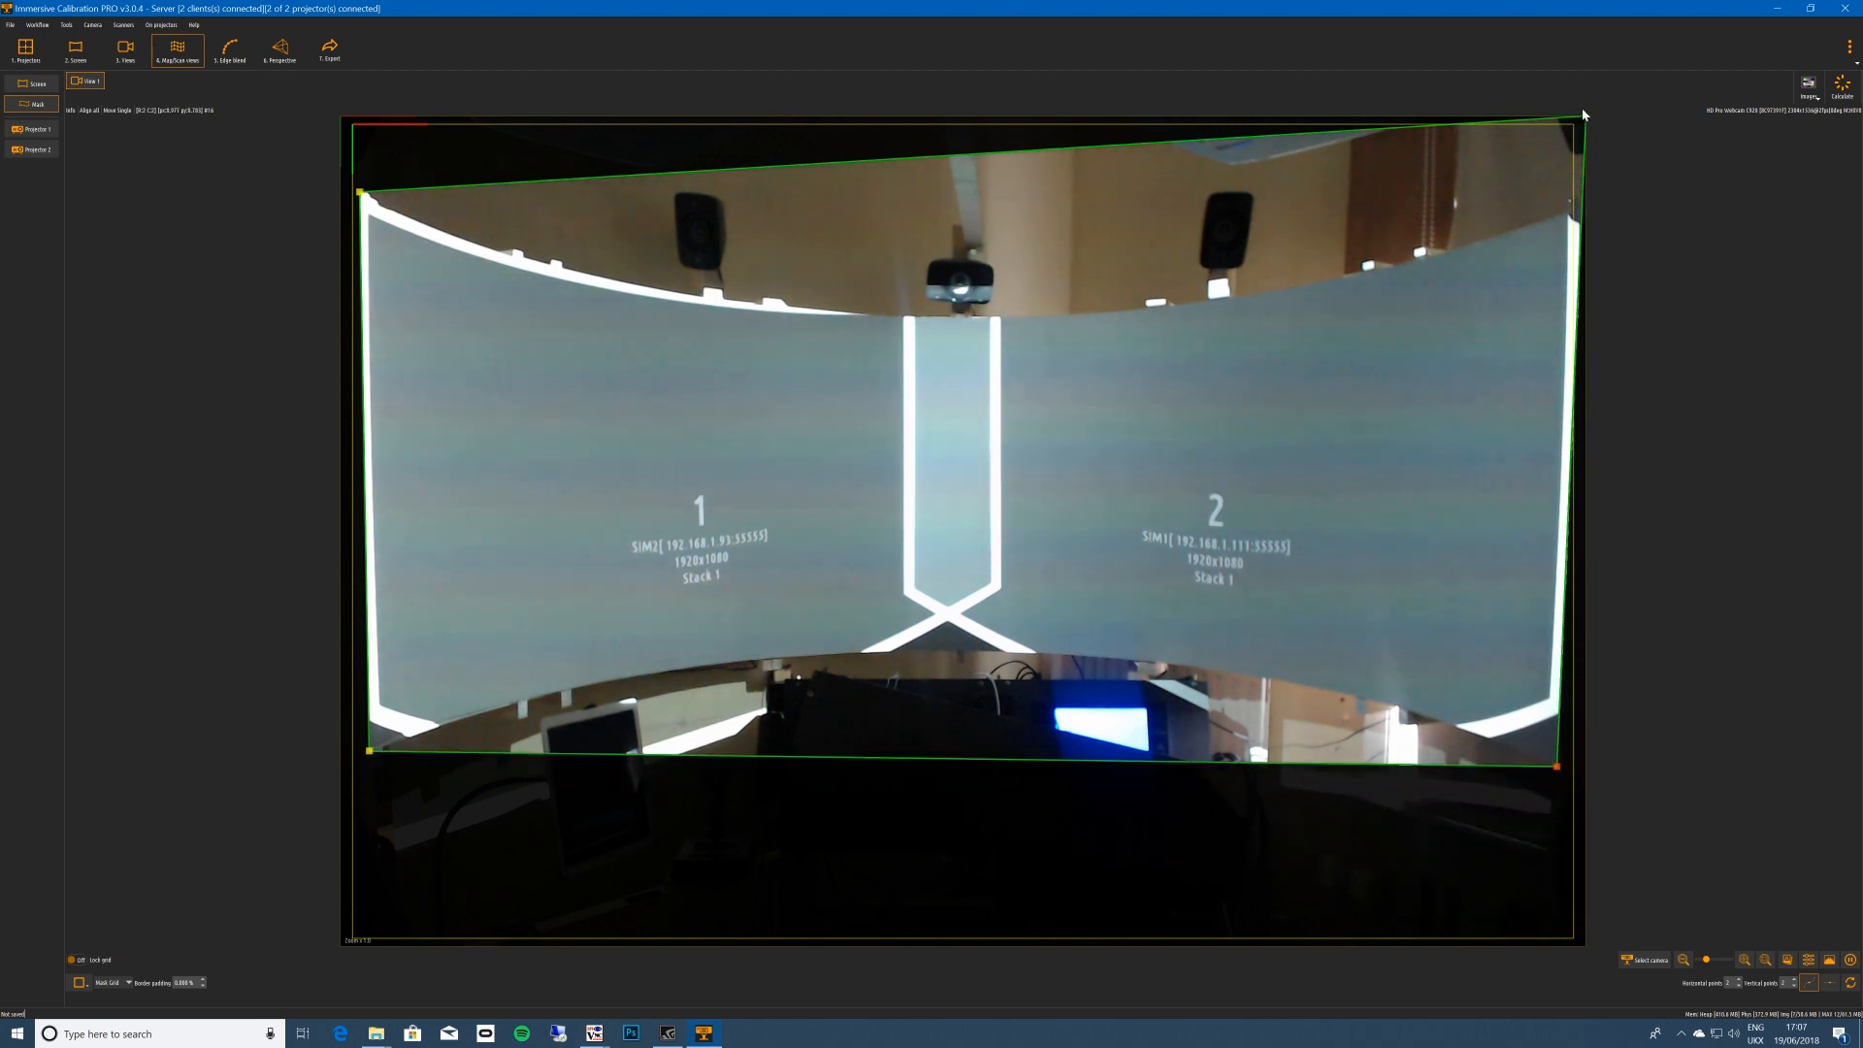
left_click_drag(1585, 122, 1567, 219)
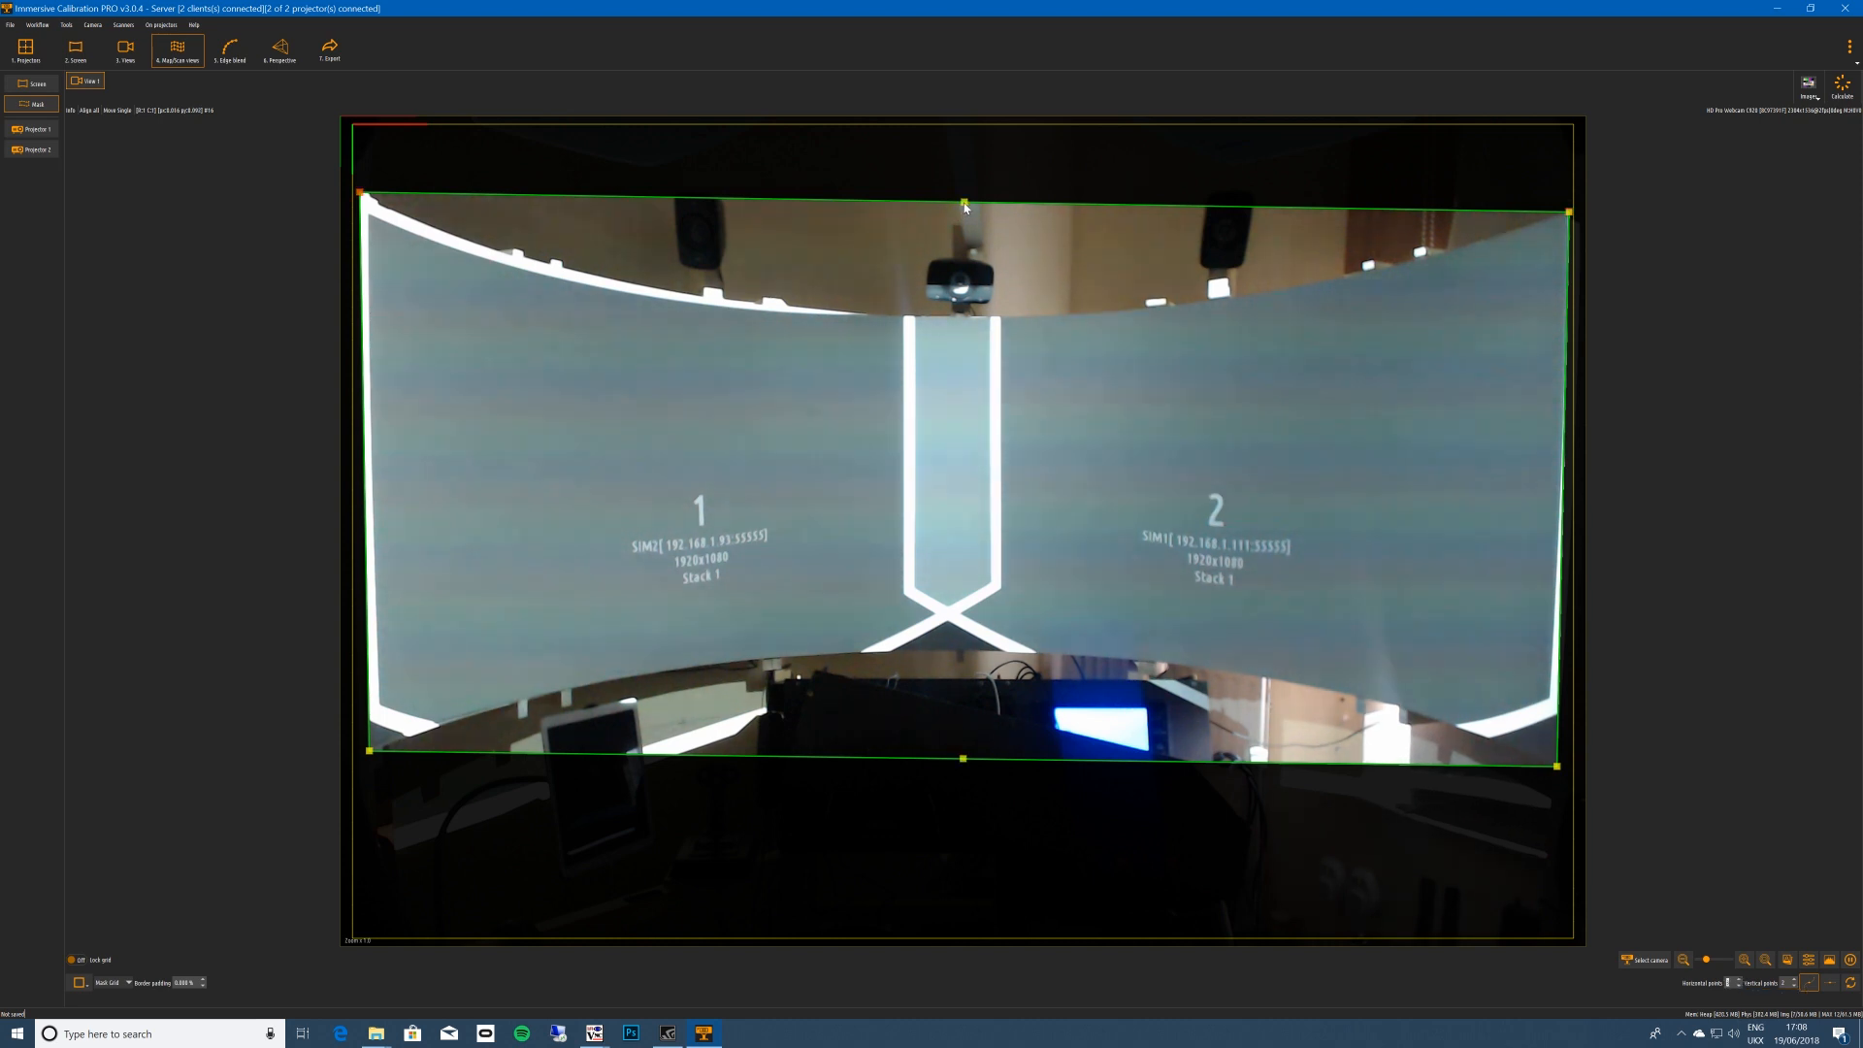
Bend the mask's upper and lower edges to the screen's curve at mid-width, and increase the horizontal points to seven per edge.
left_click_drag(965, 204, 959, 321)
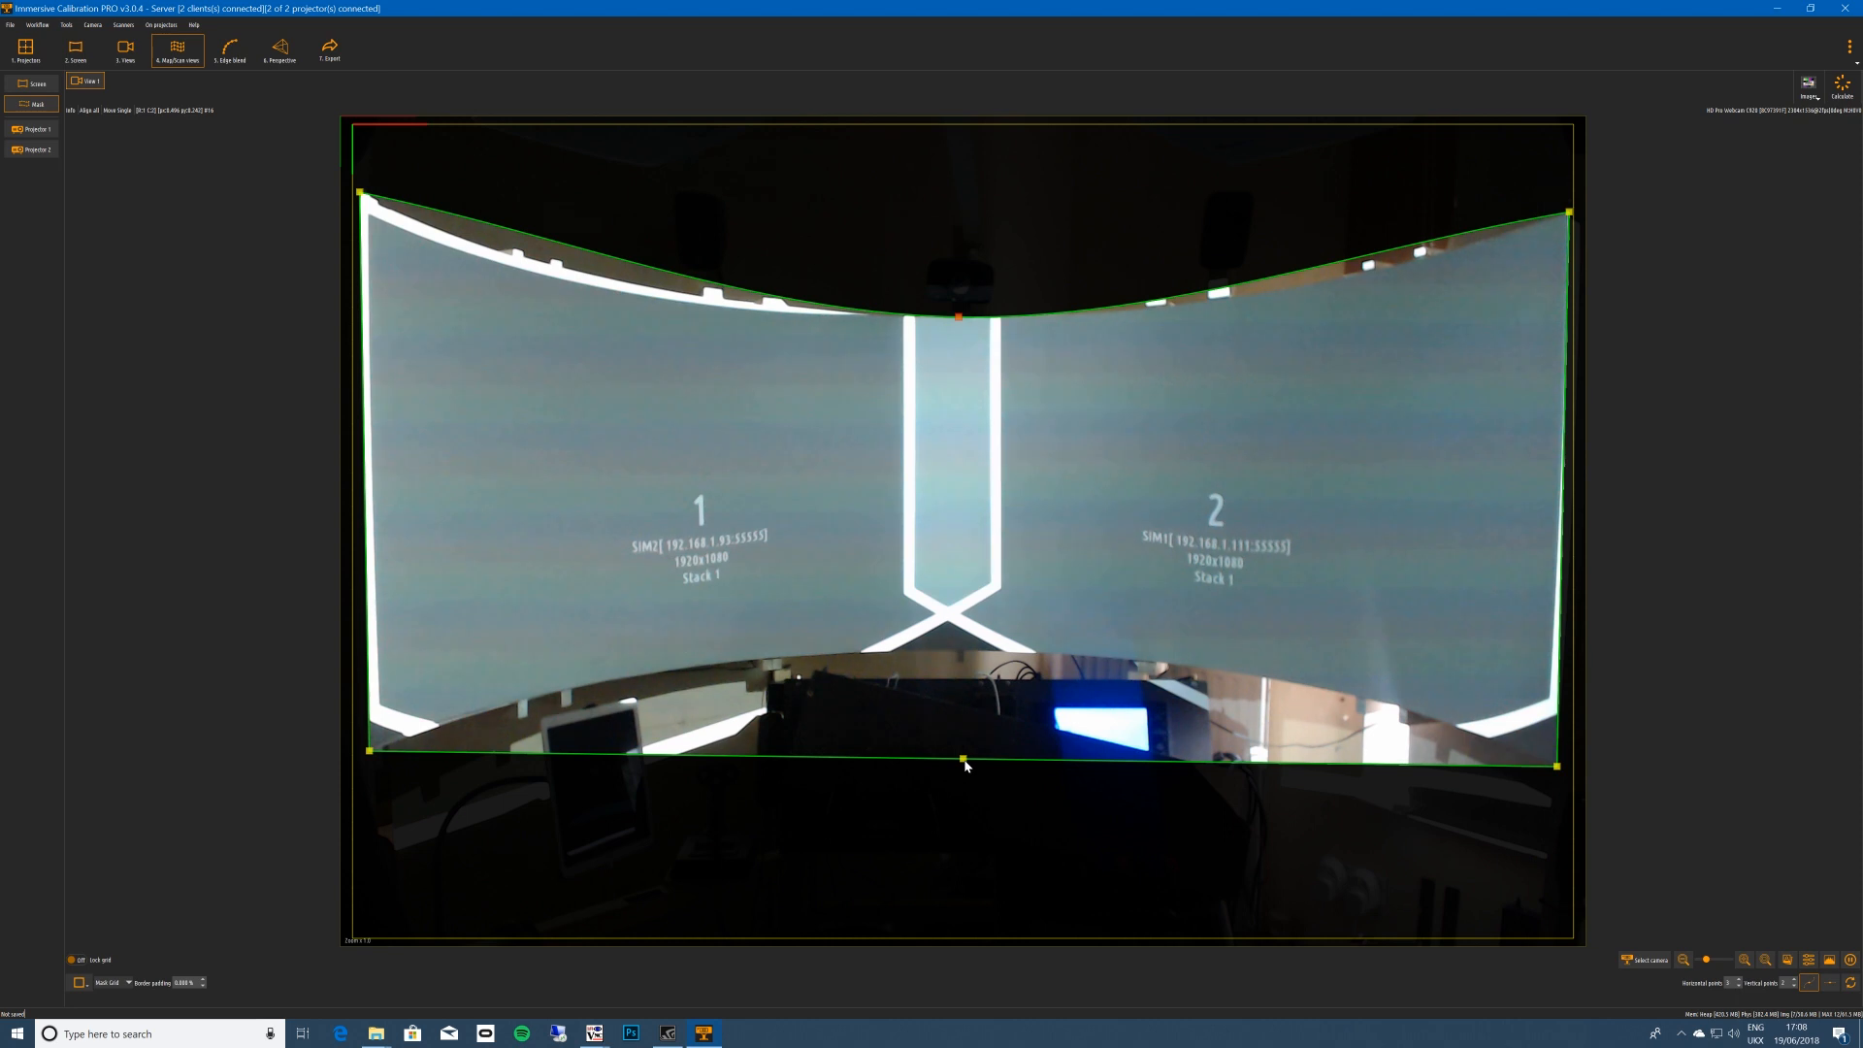
left_click_drag(964, 759, 962, 655)
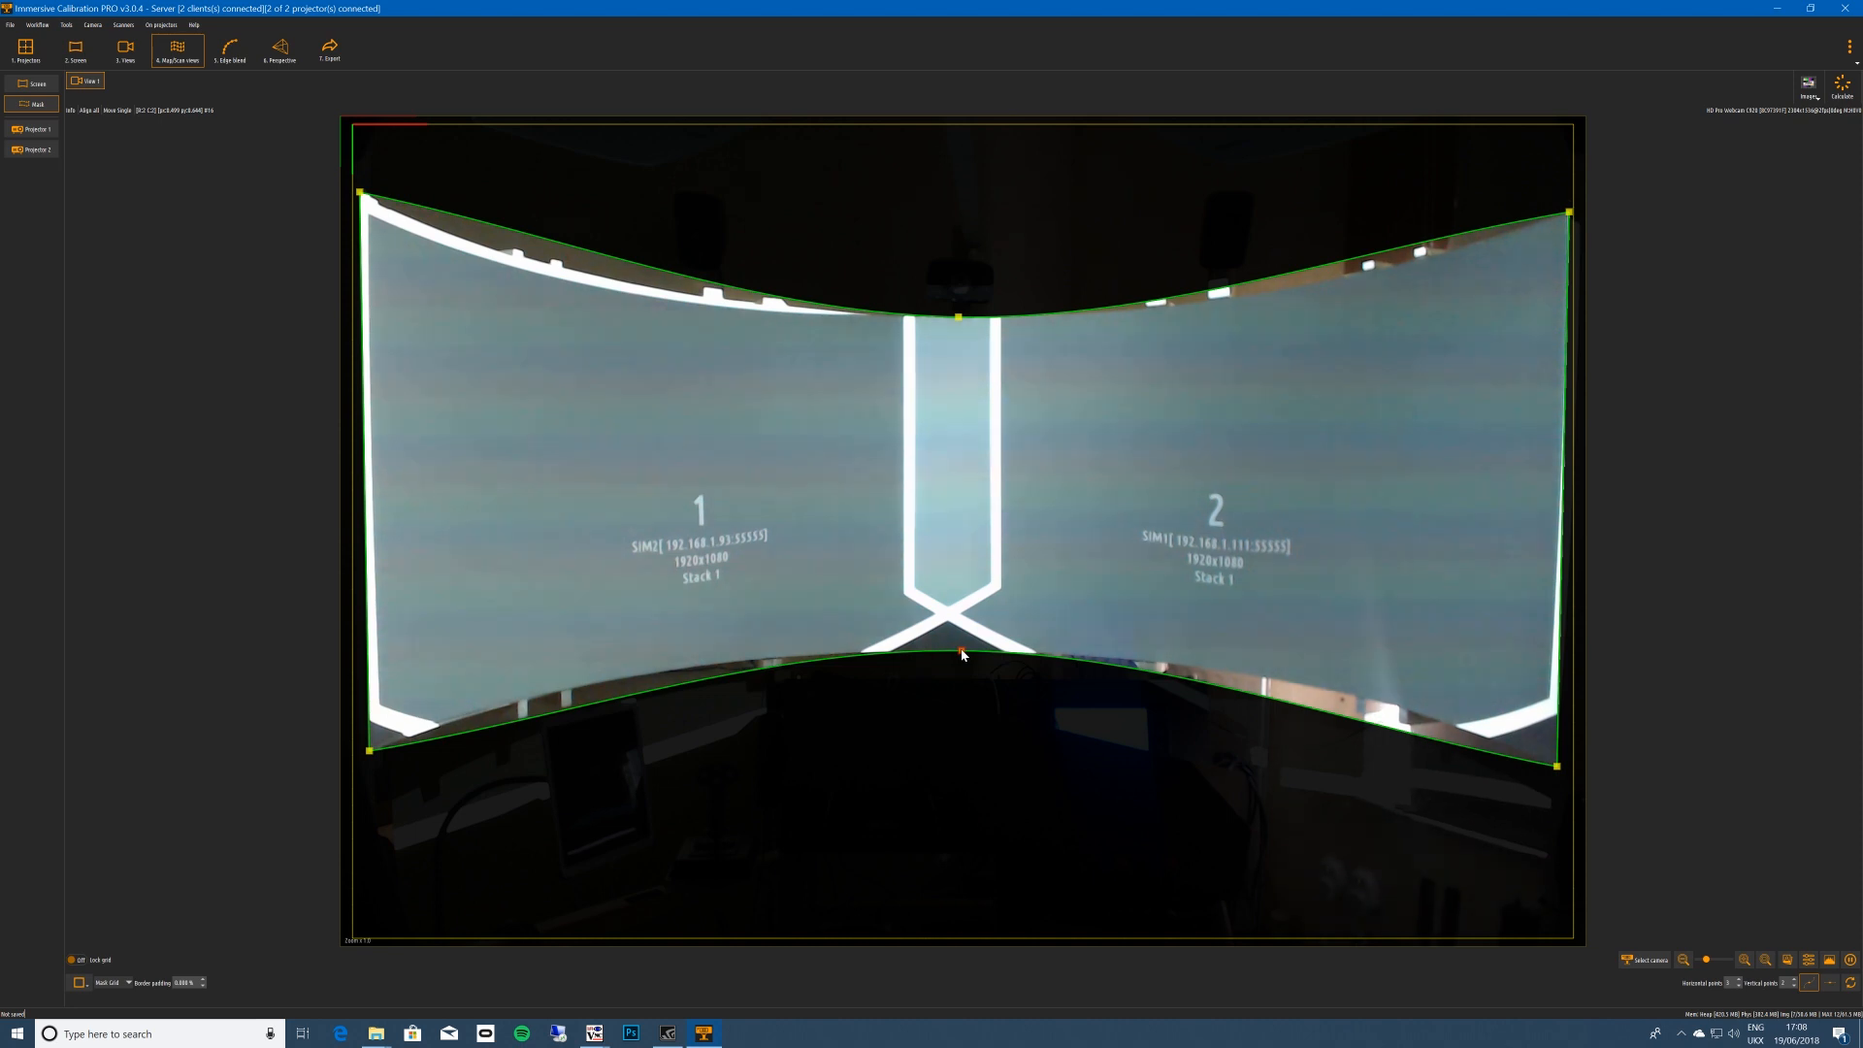
left_click(1739, 981)
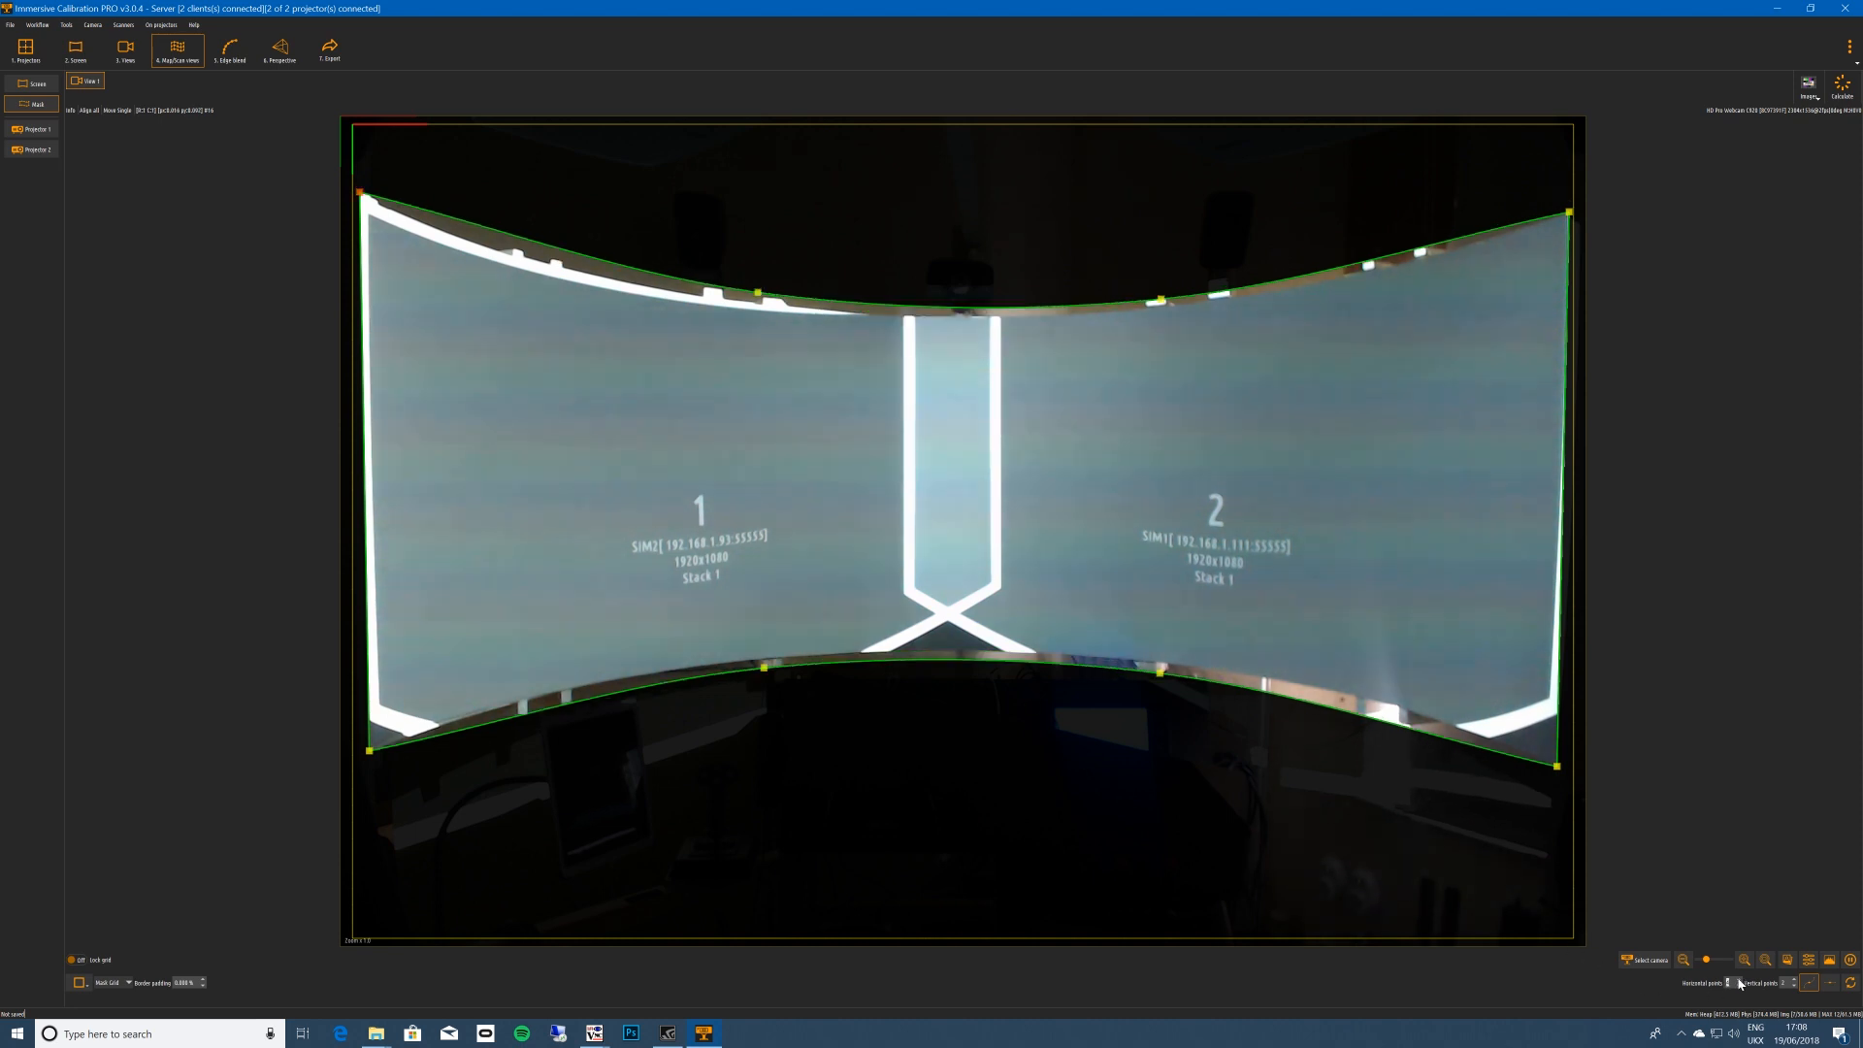
left_click(1739, 981)
left_click(1739, 981)
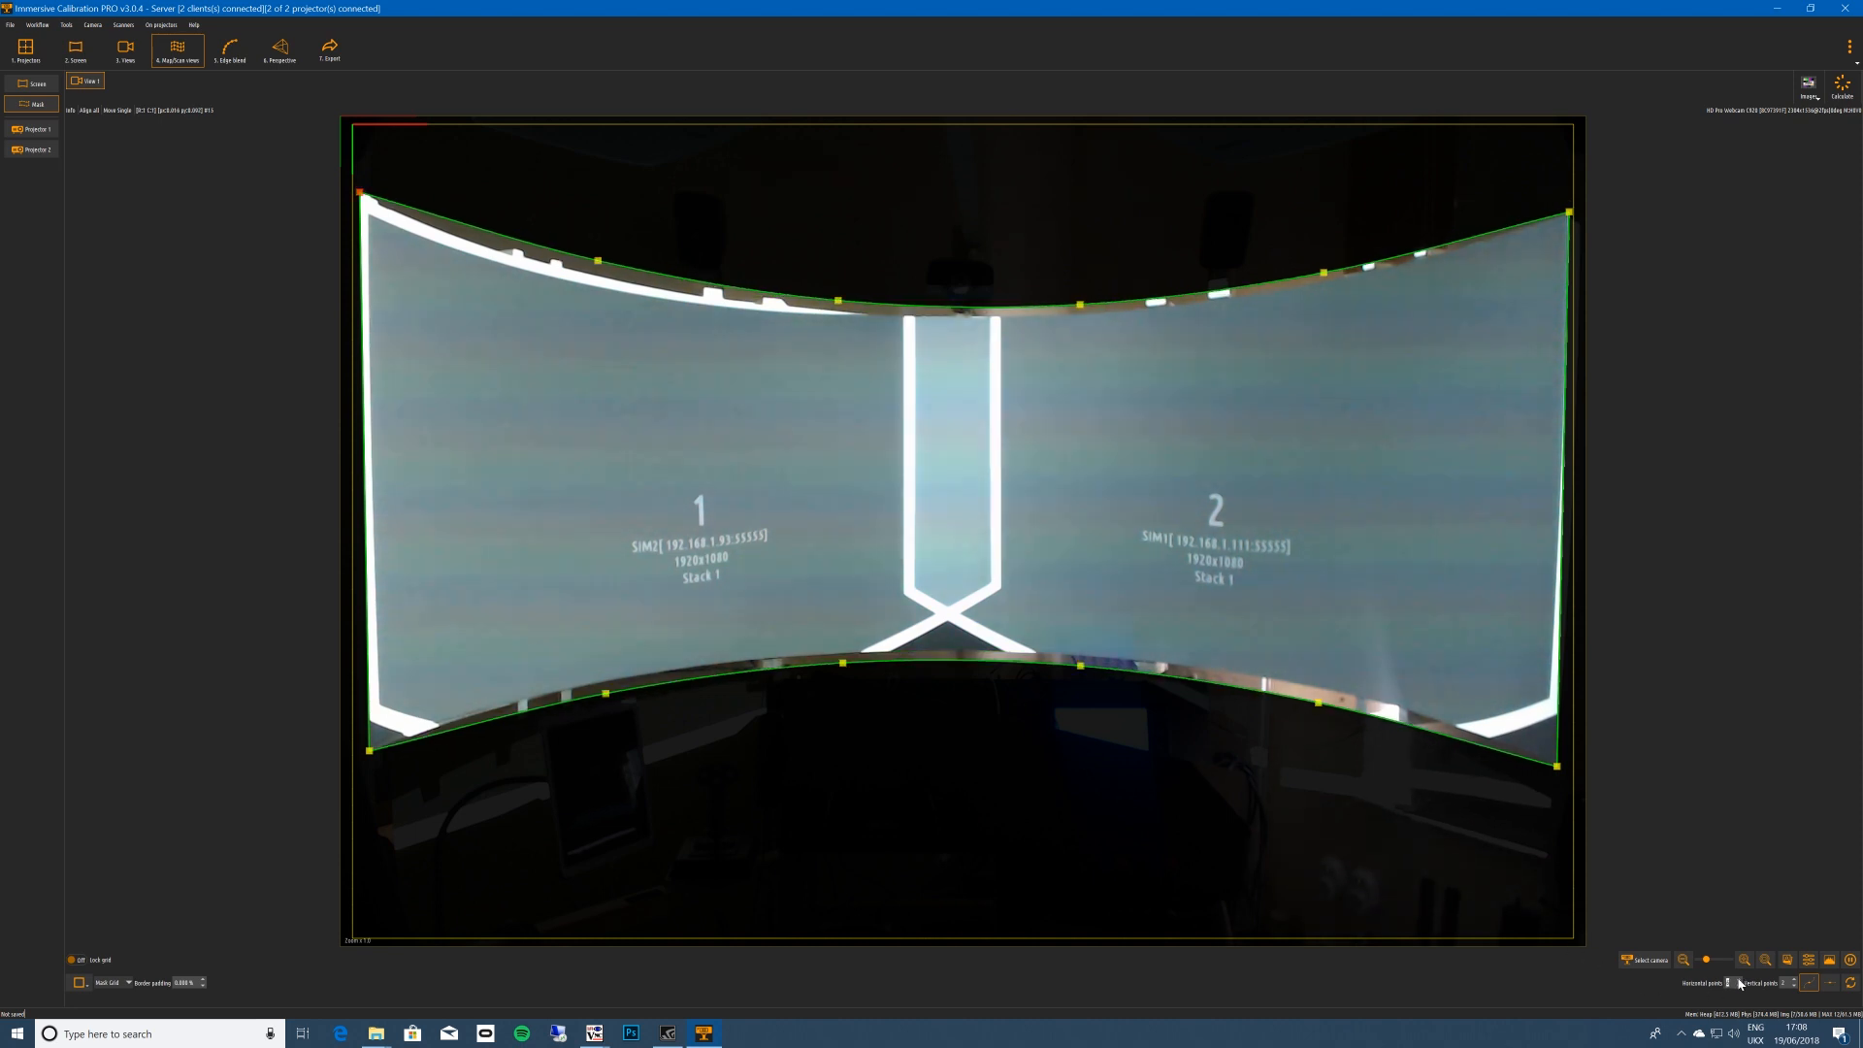
left_click(1739, 982)
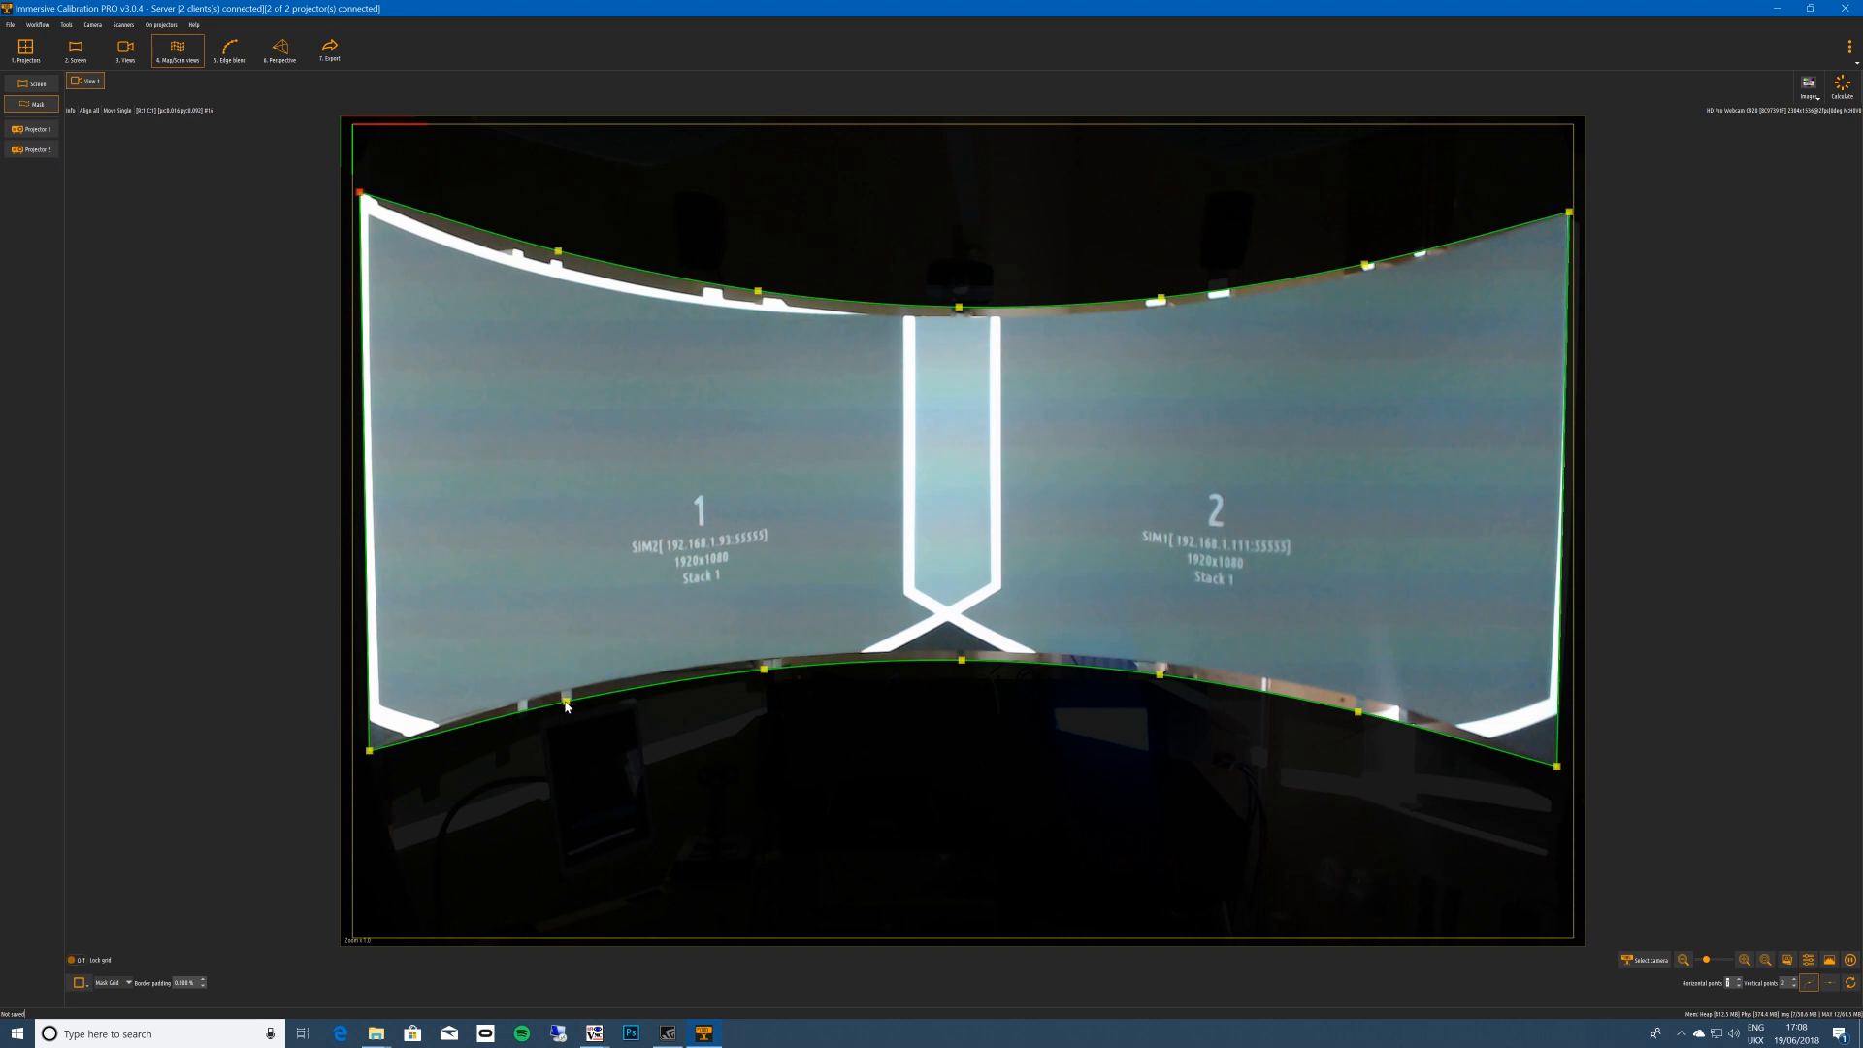
Nudge the lower mask edge's left-hand and middle points up onto the screen's bottom edge.
key("Up")
key("Up")
key("Up")
key("Up")
key("Up")
key("Up")
key("Up")
key("Up")
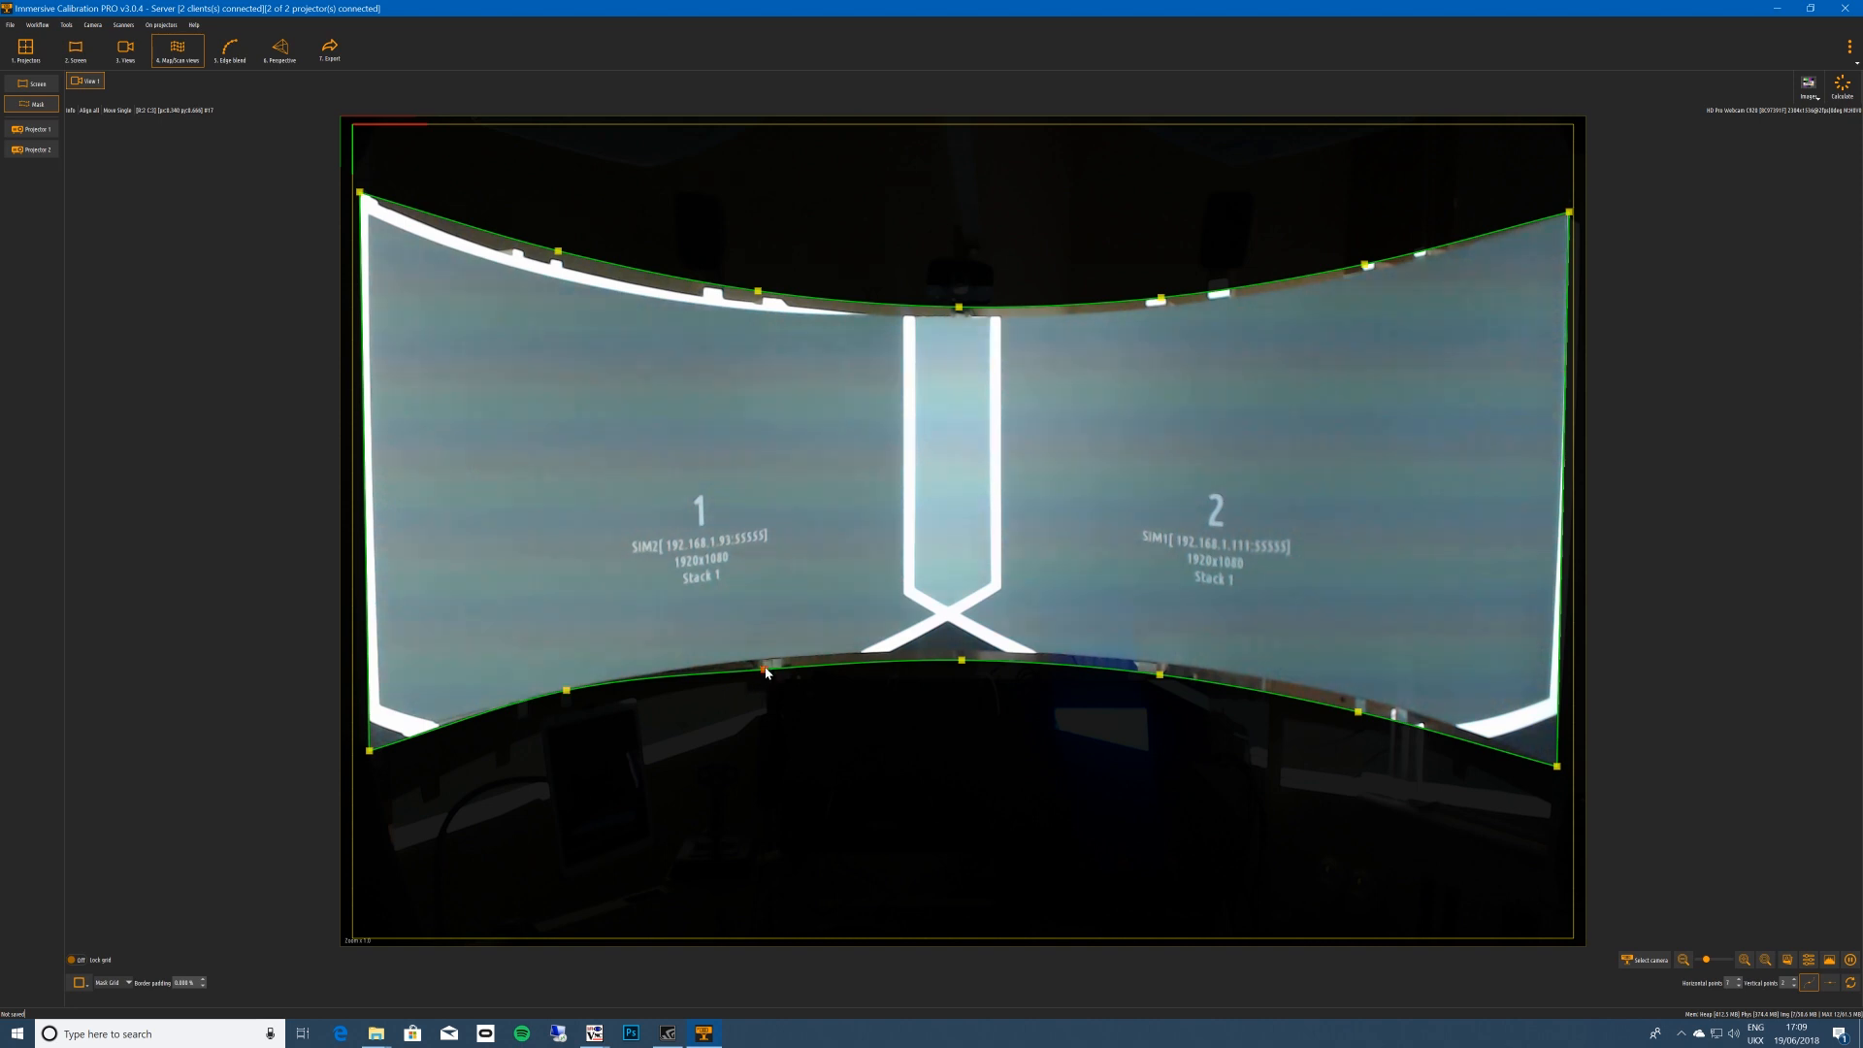
key("Up")
key("Up")
key("Up")
key("Up")
left_click(970, 666)
key("Up")
key("Up")
key("Up")
key("Up")
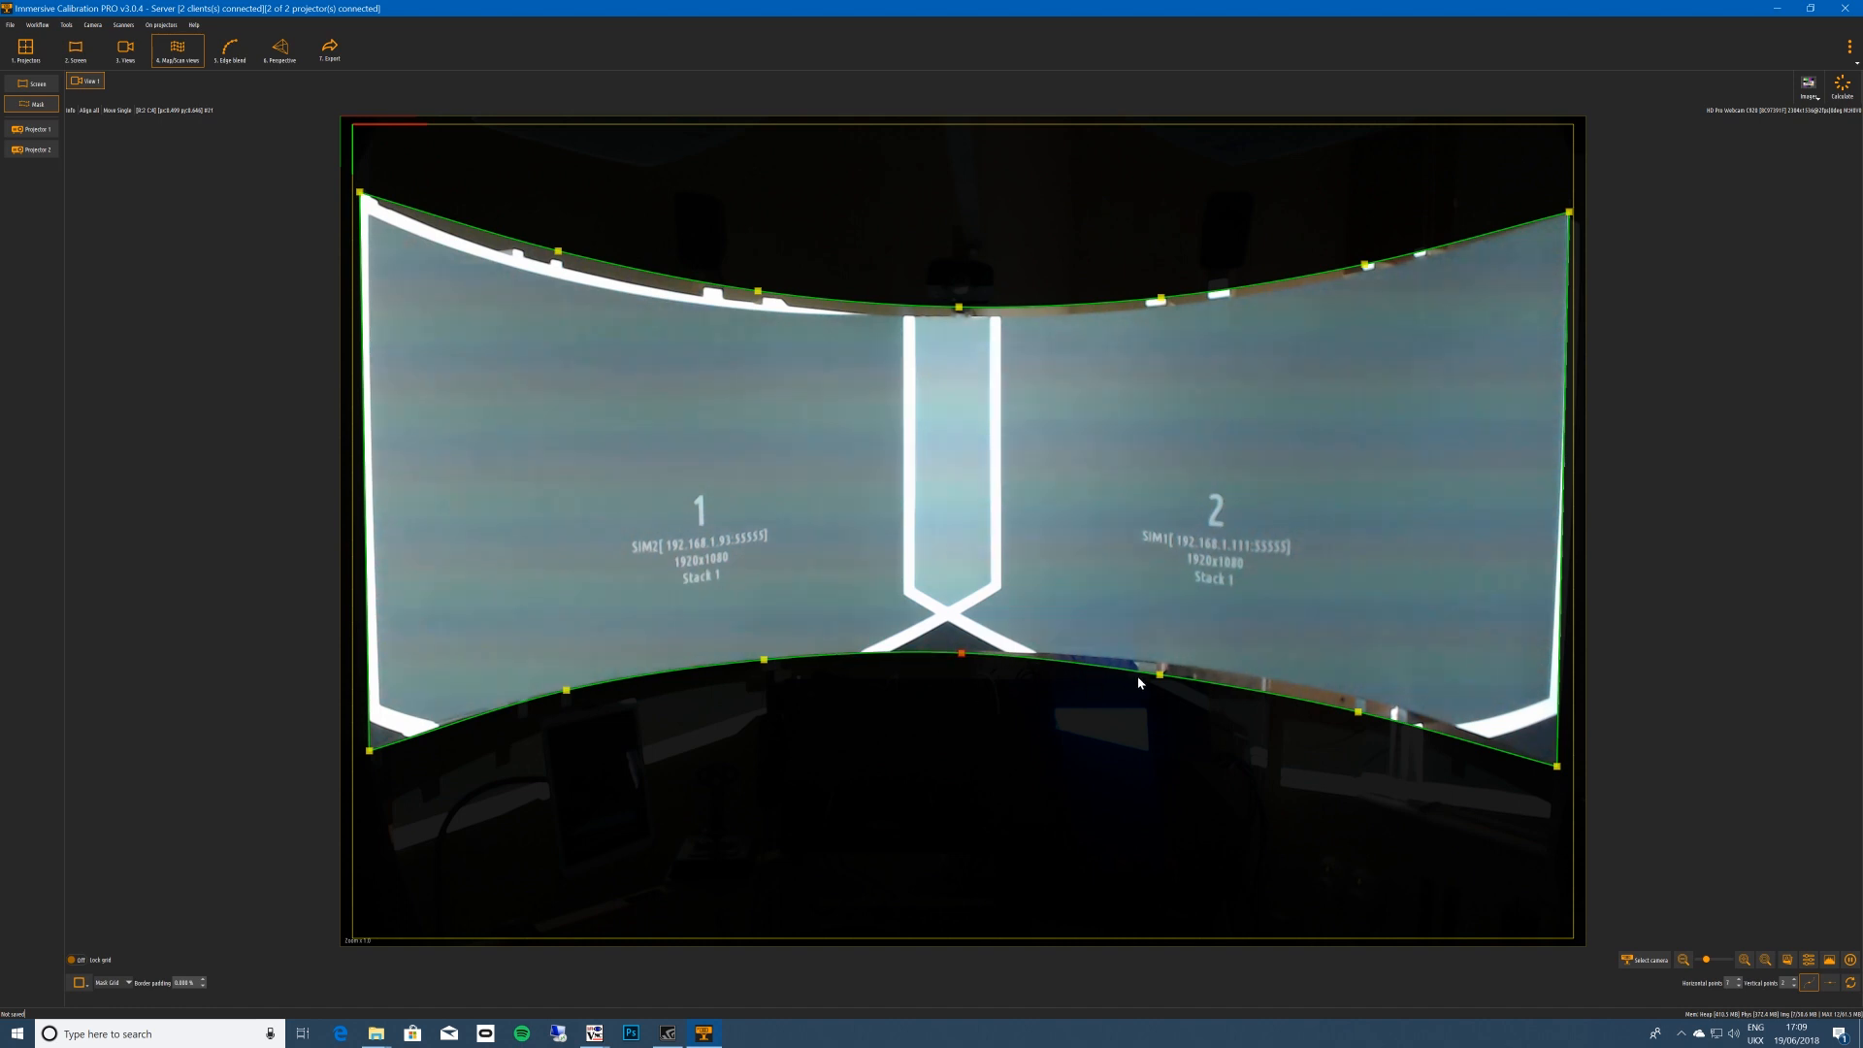
Nudge the lower mask edge's right-hand points up onto the screen edge and fine-tune the remaining lower points.
key("Up")
key("Up")
key("Up")
key("Up")
key("Up")
key("Up")
key("Up")
key("Up")
key("Up")
key("Up")
key("Up")
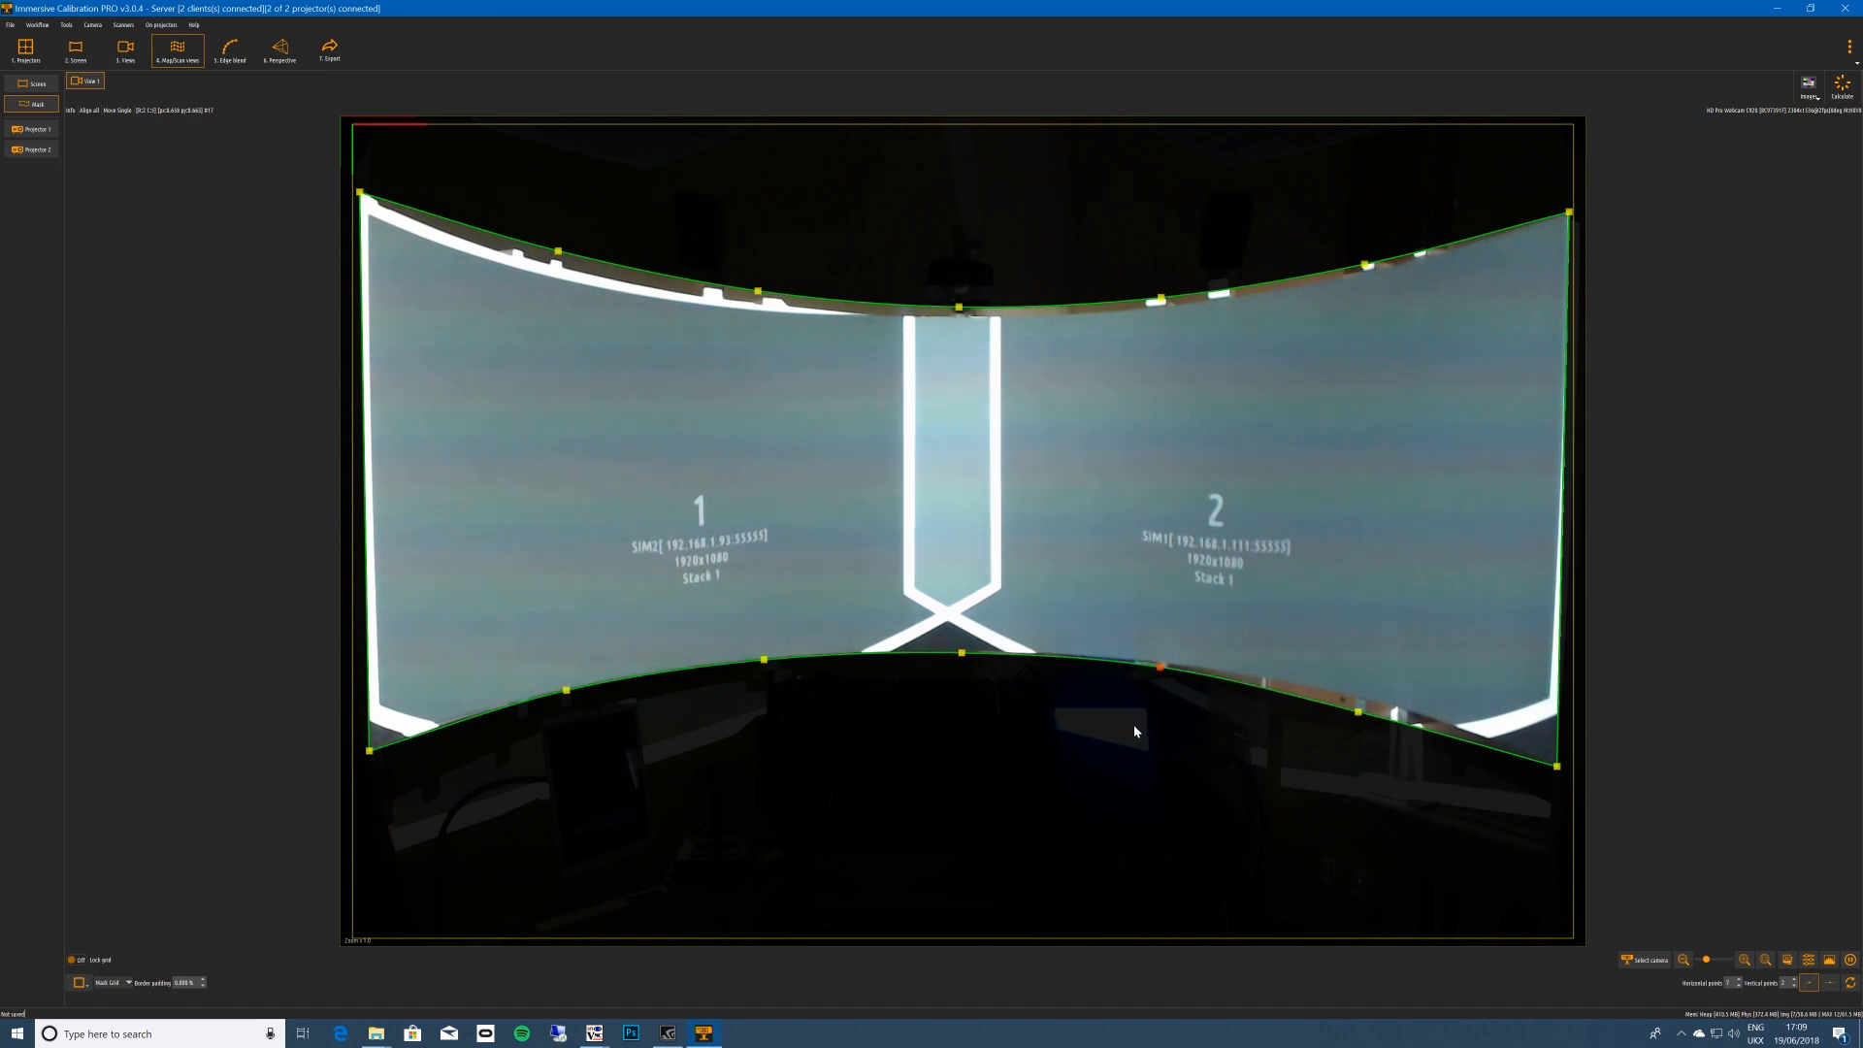
left_click(1359, 713)
key("Up")
key("Up")
key("Up")
key("Up")
key("Up")
key("Up")
key("Up")
key("Up")
key("Up")
key("Up")
key("Up")
key("Up")
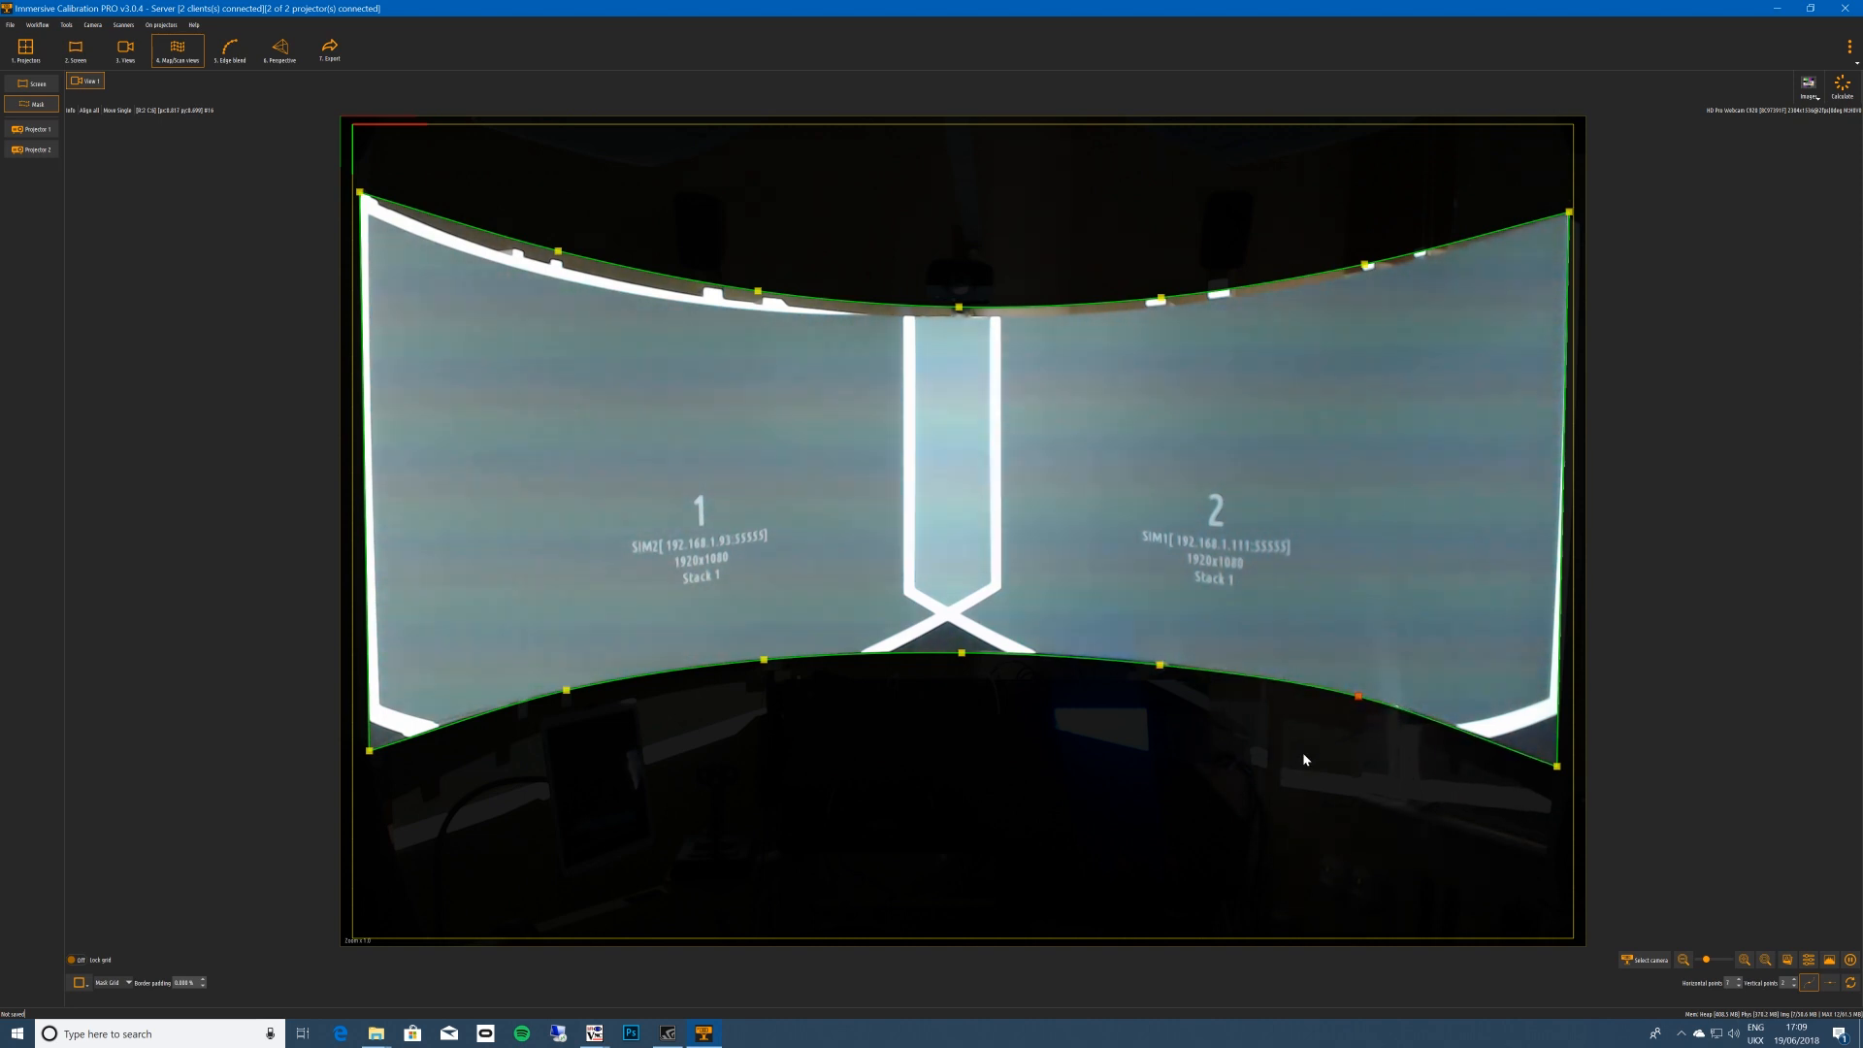
left_click(1161, 665)
left_click(566, 691)
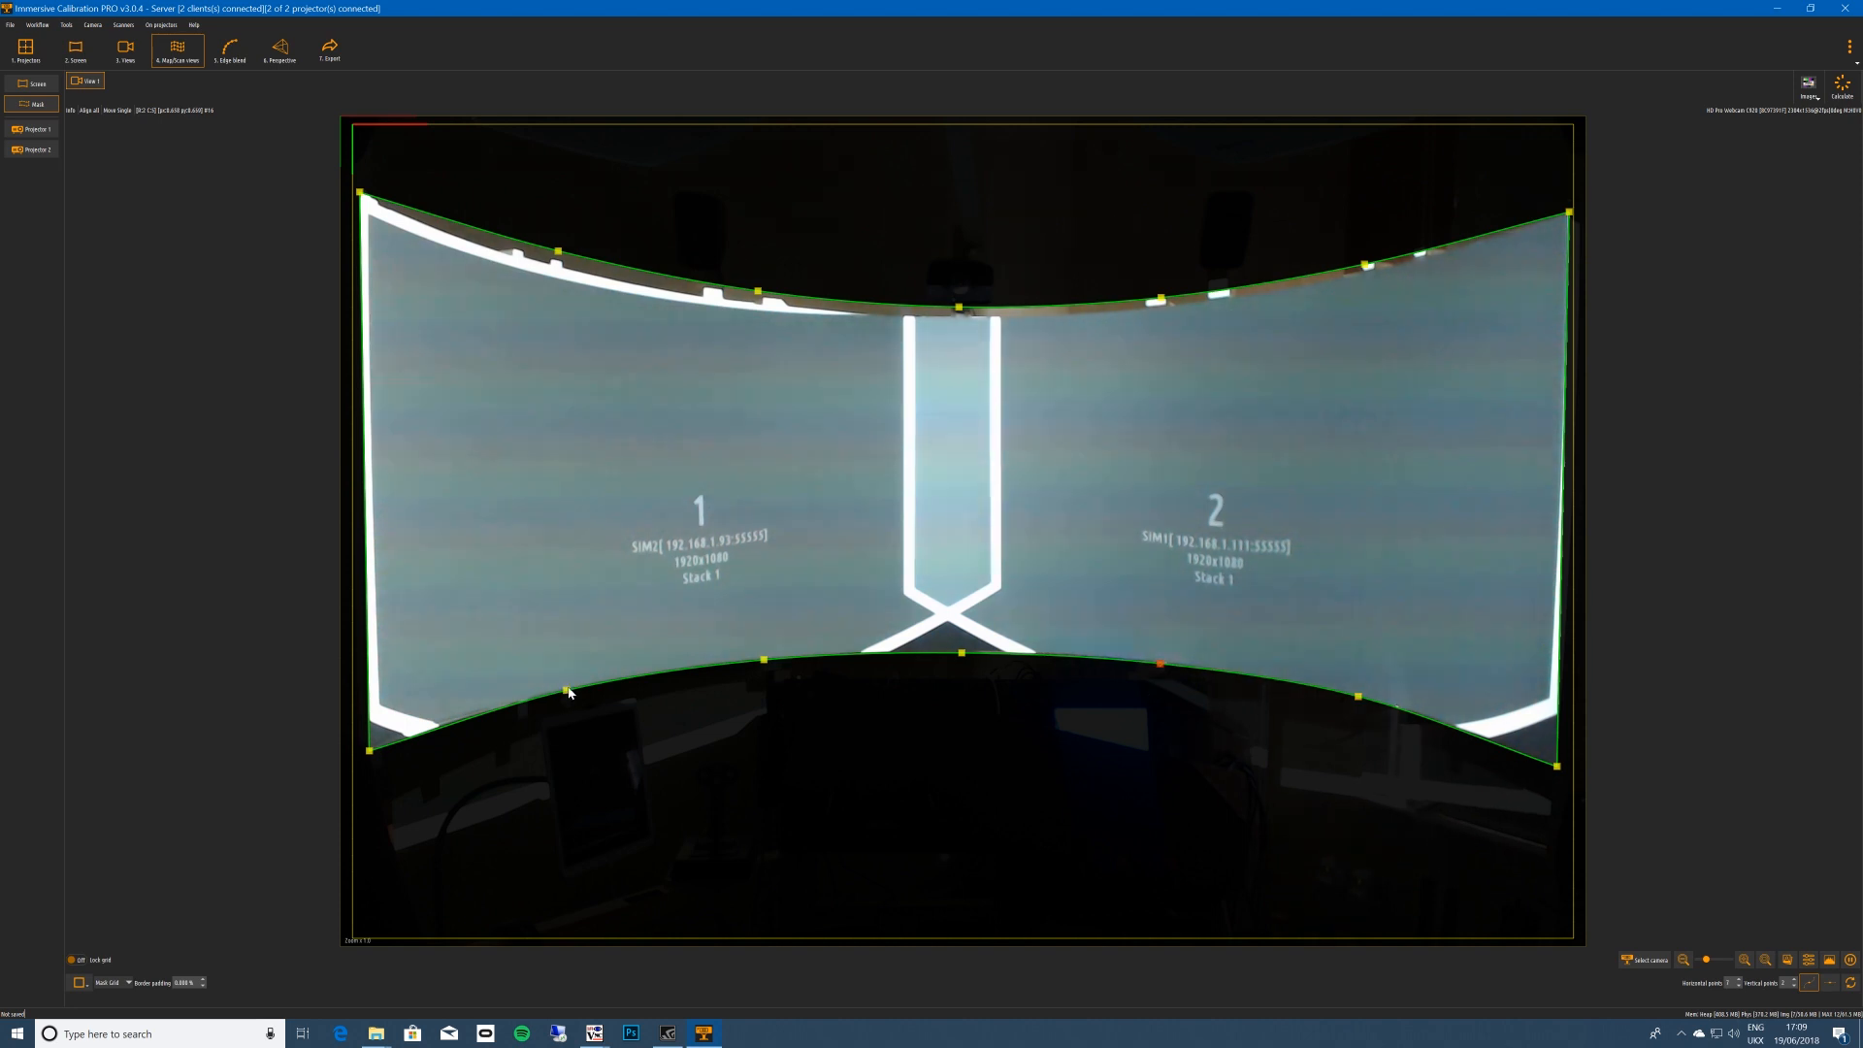
left_click(765, 660)
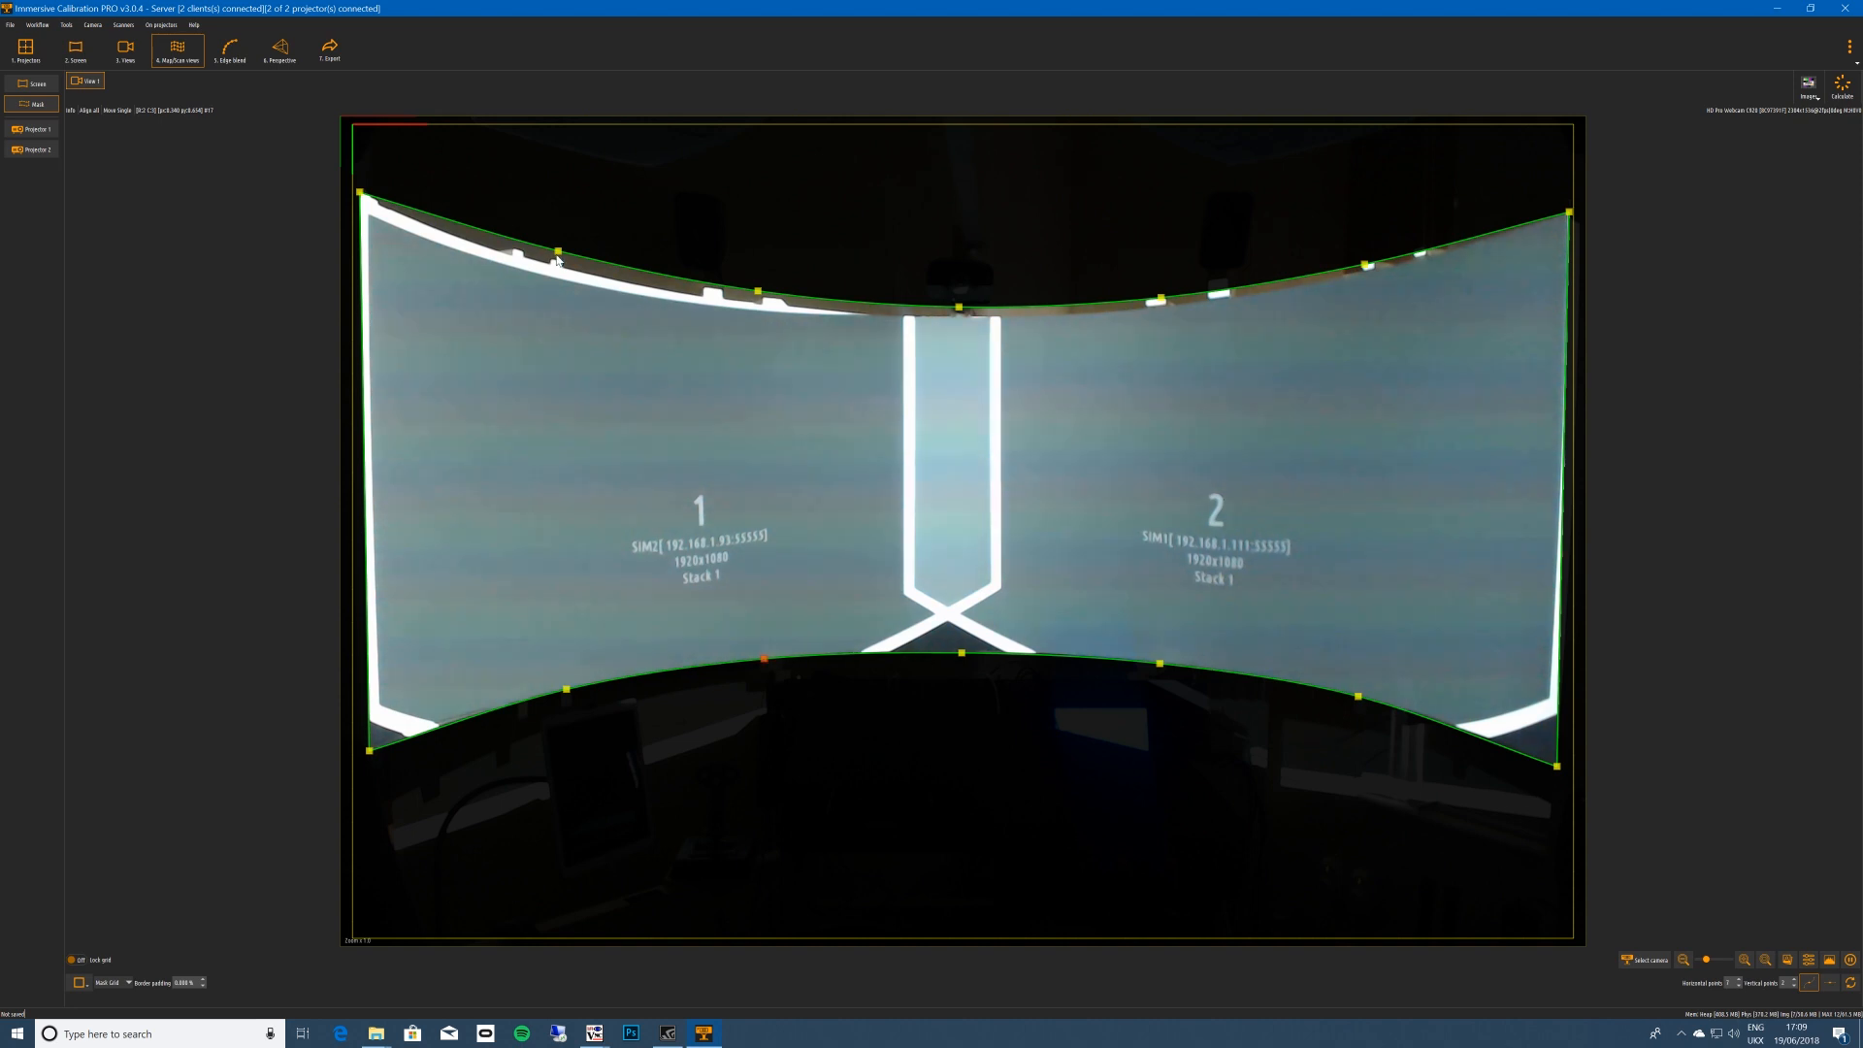
Nudge the upper mask edge's left-hand and middle points down onto the screen's top edge.
key("Down")
key("Down")
key("Down")
key("Down")
key("Down")
key("Down")
key("Down")
key("Down")
key("Down")
key("Down")
key("Down")
key("Down")
key("Down")
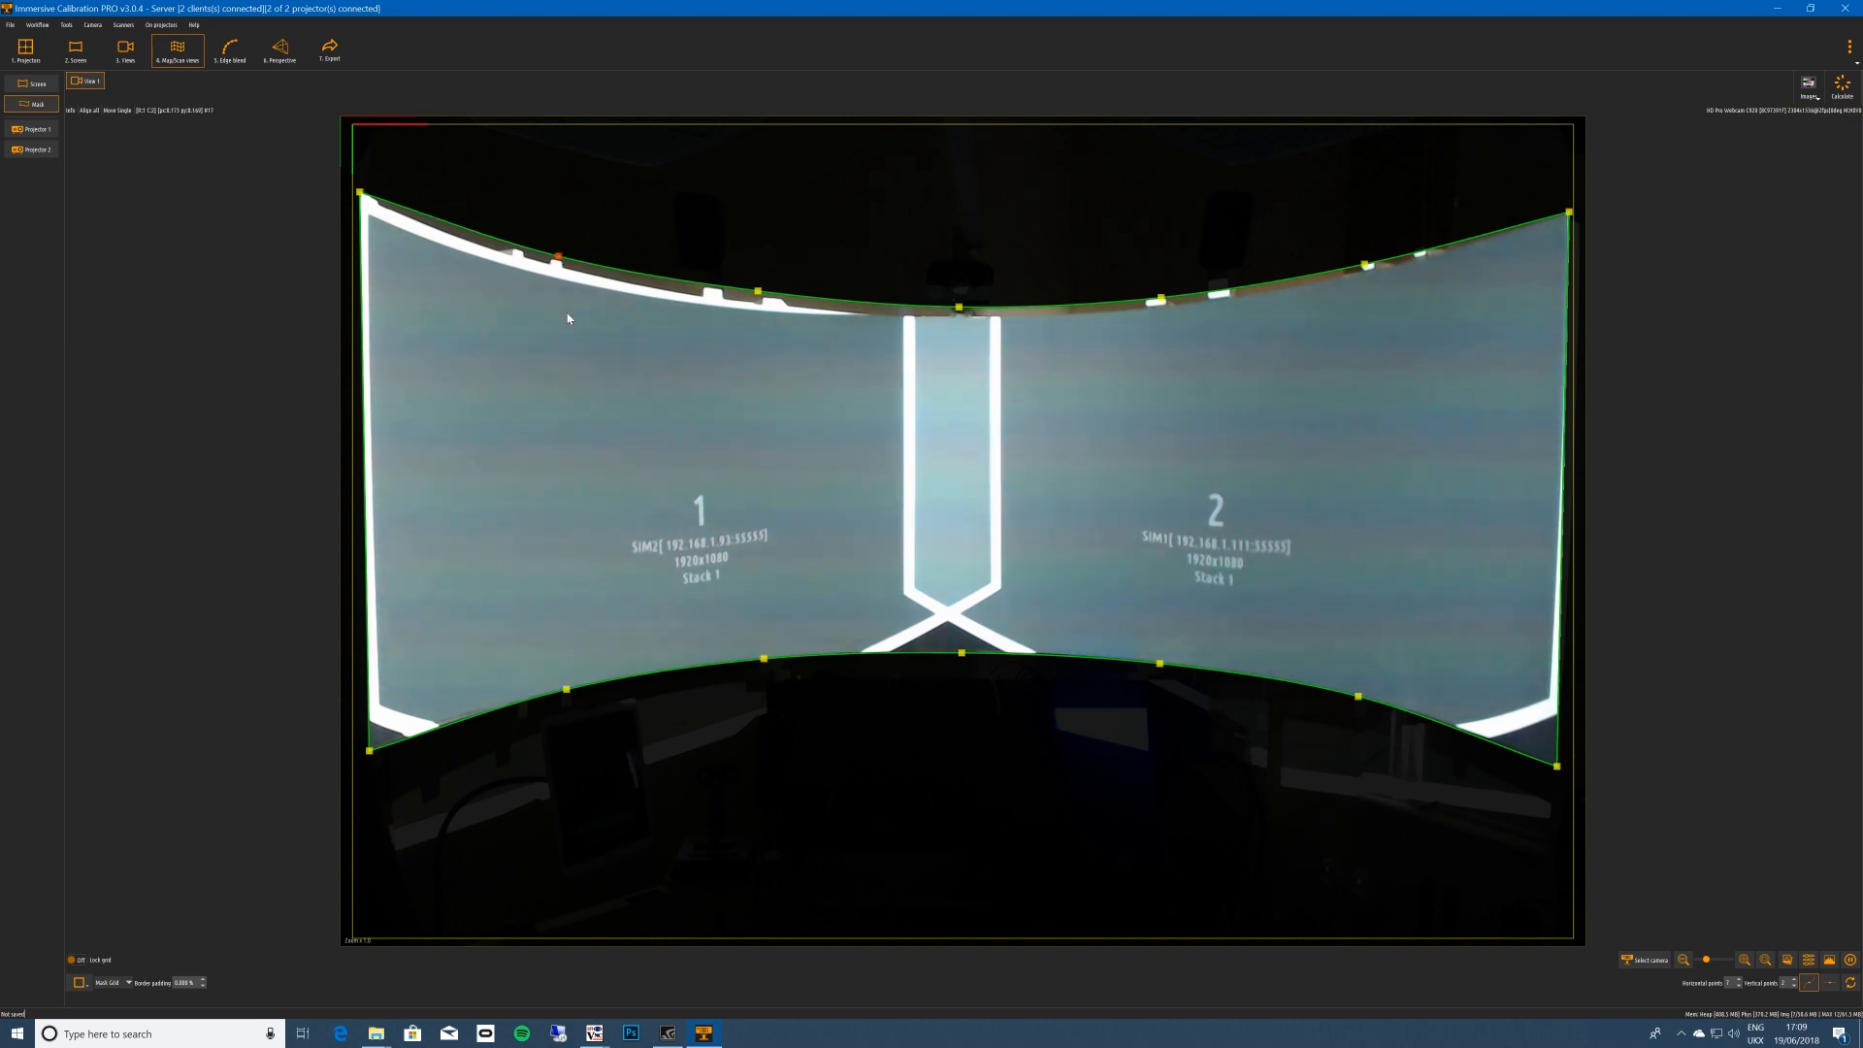
key("Down")
key("Down")
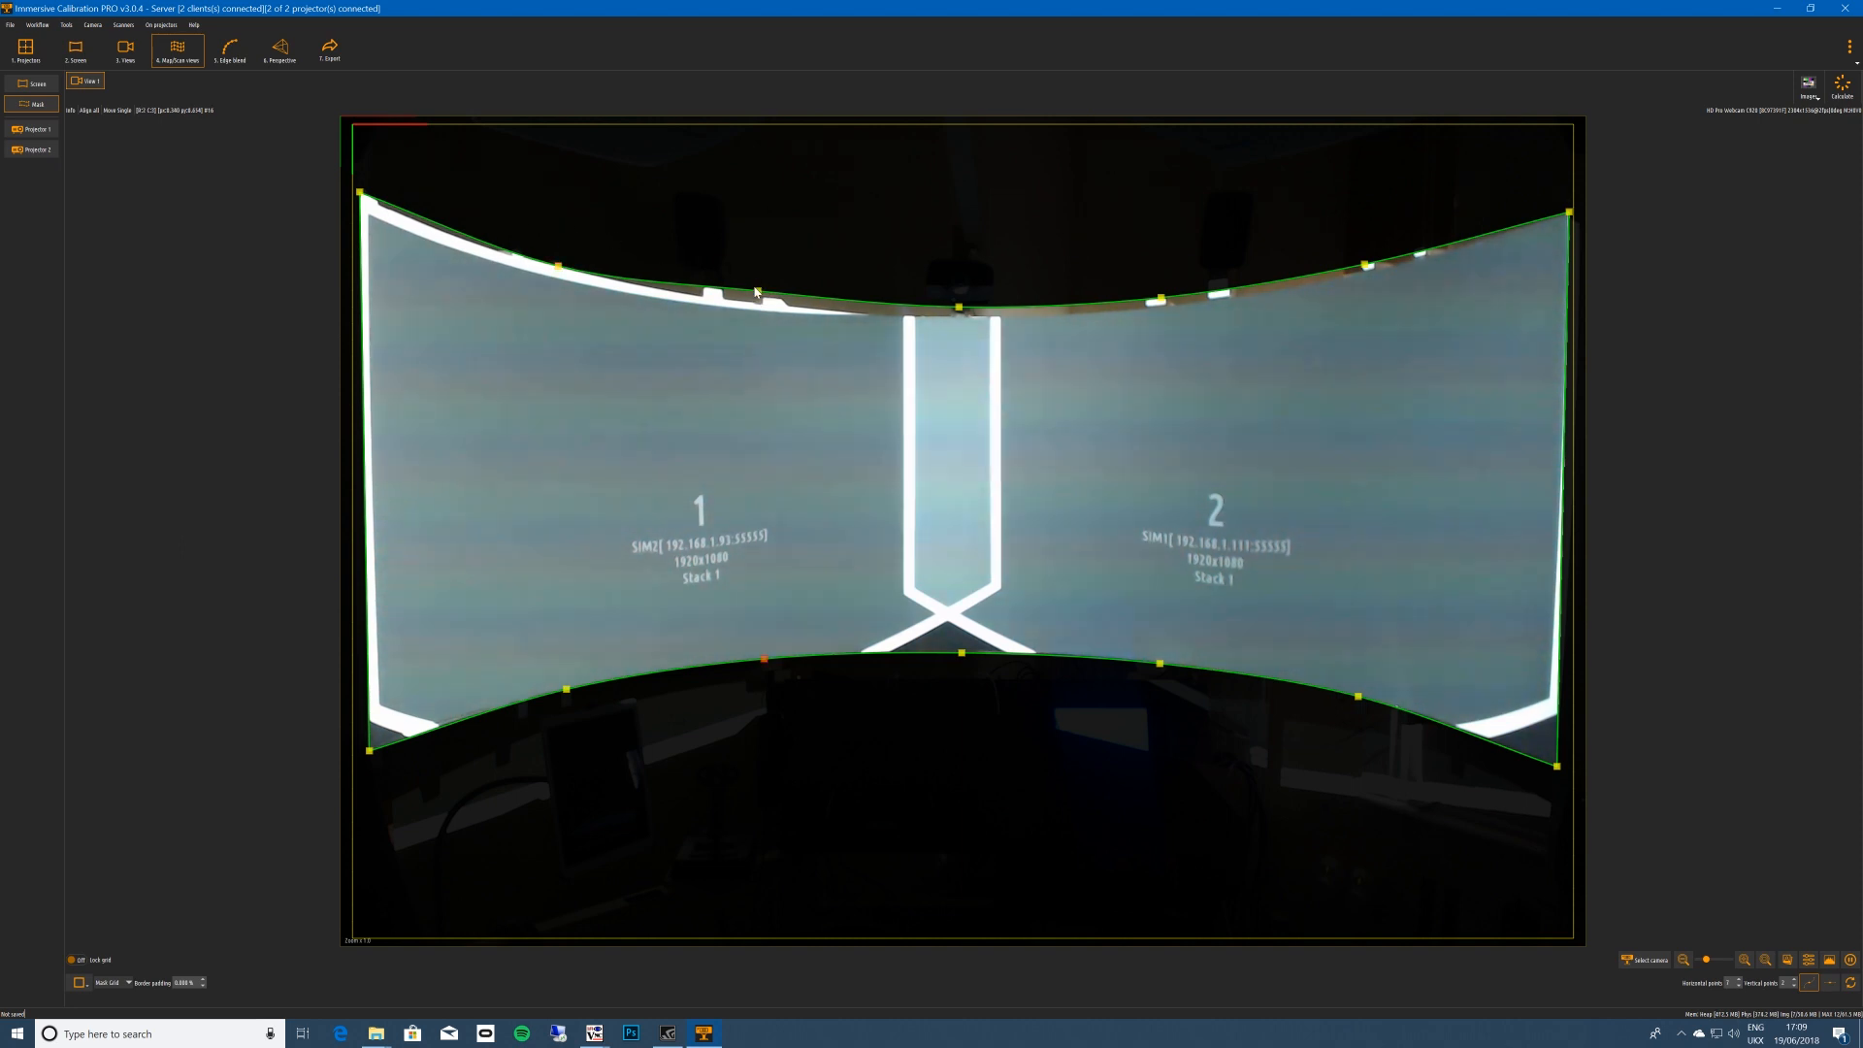
left_click(758, 293)
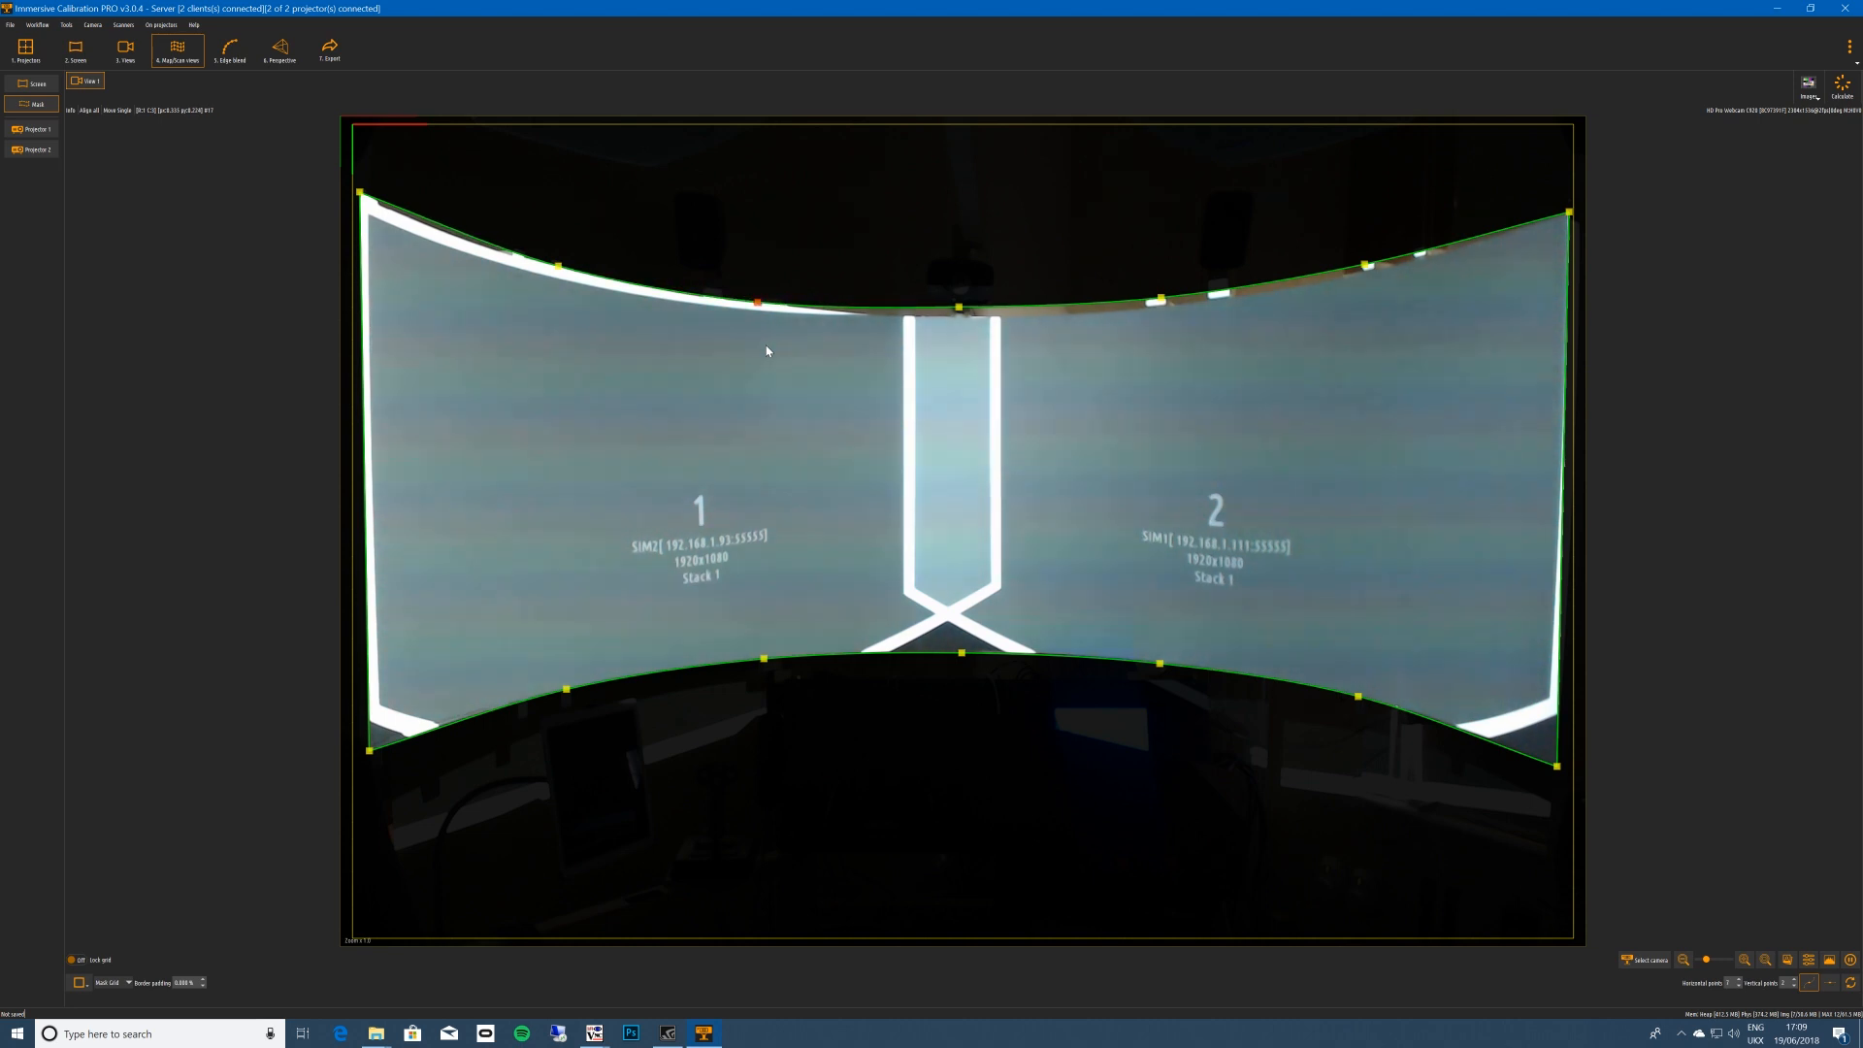
left_click(959, 310)
key("Down")
key("Down")
key("Down")
key("Down")
key("Down")
key("Down")
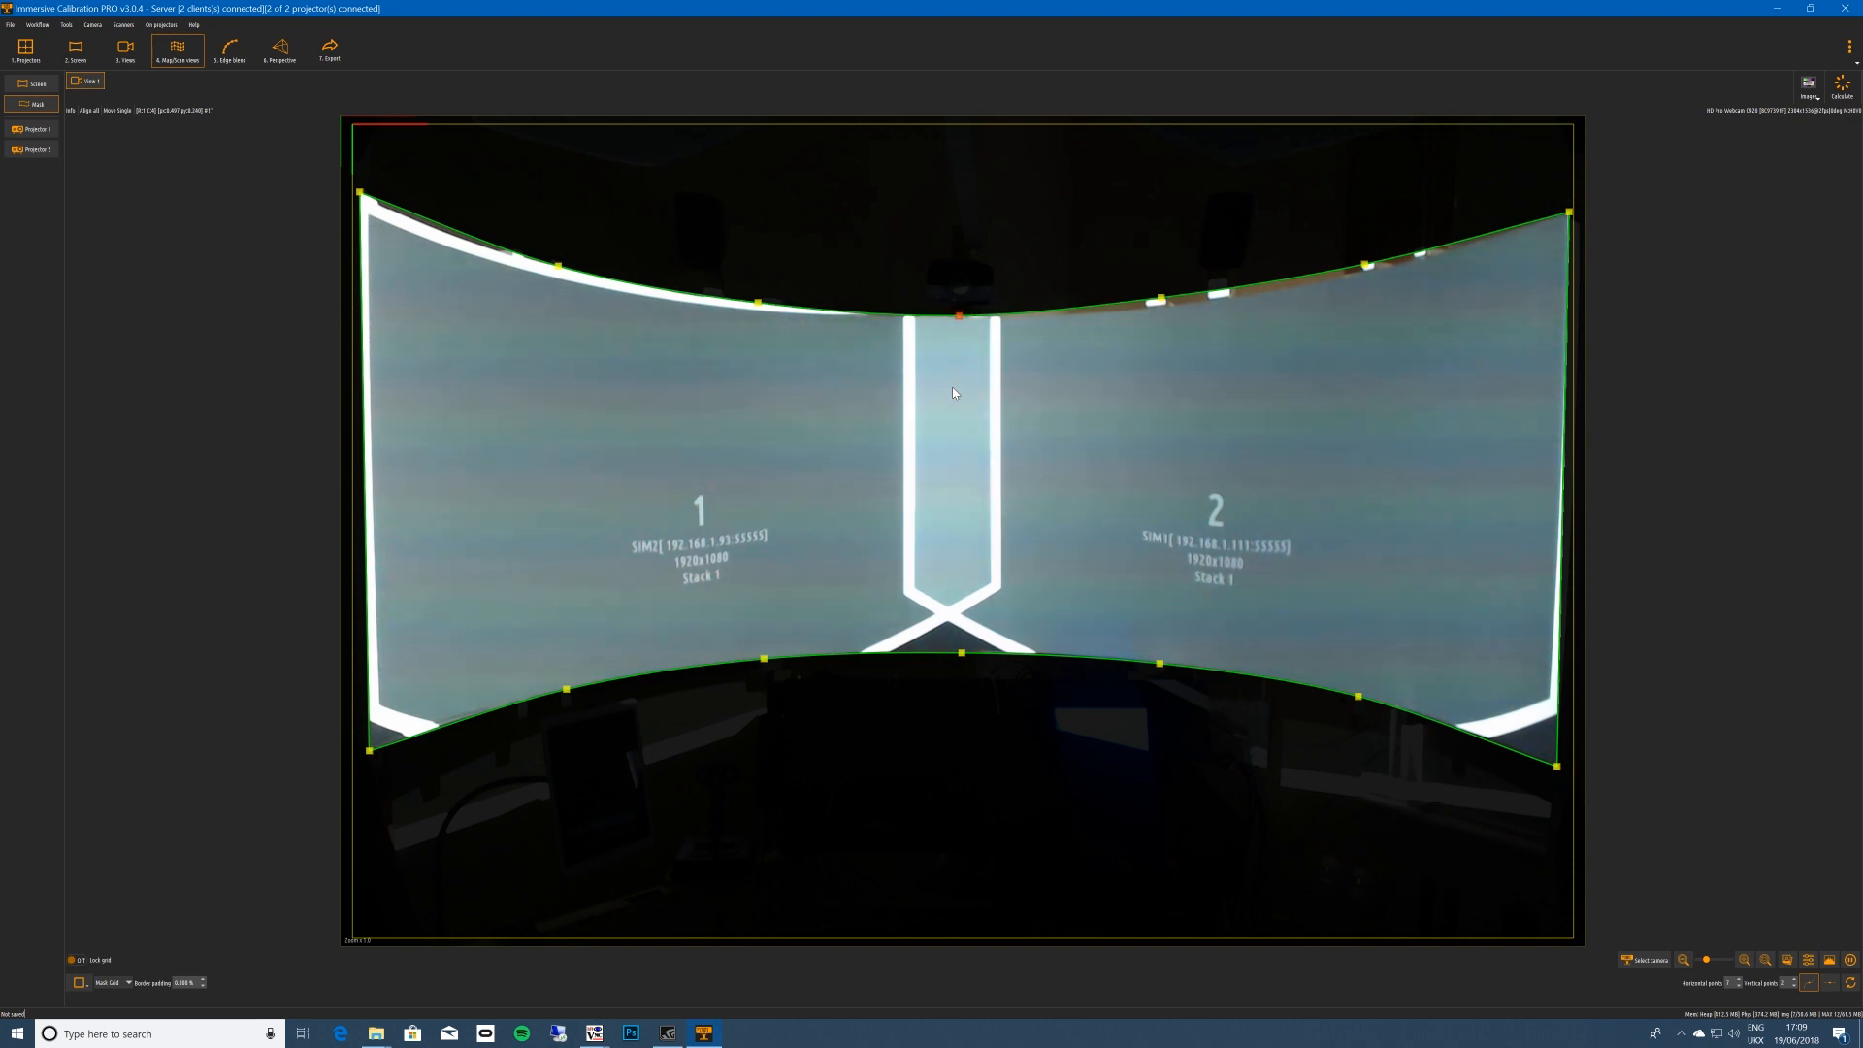
Nudge the upper mask edge's right-hand points and the mask's upper-left corner down onto the screen's top edge.
left_click(1161, 297)
key("Down")
key("Down")
key("Down")
key("Down")
key("Down")
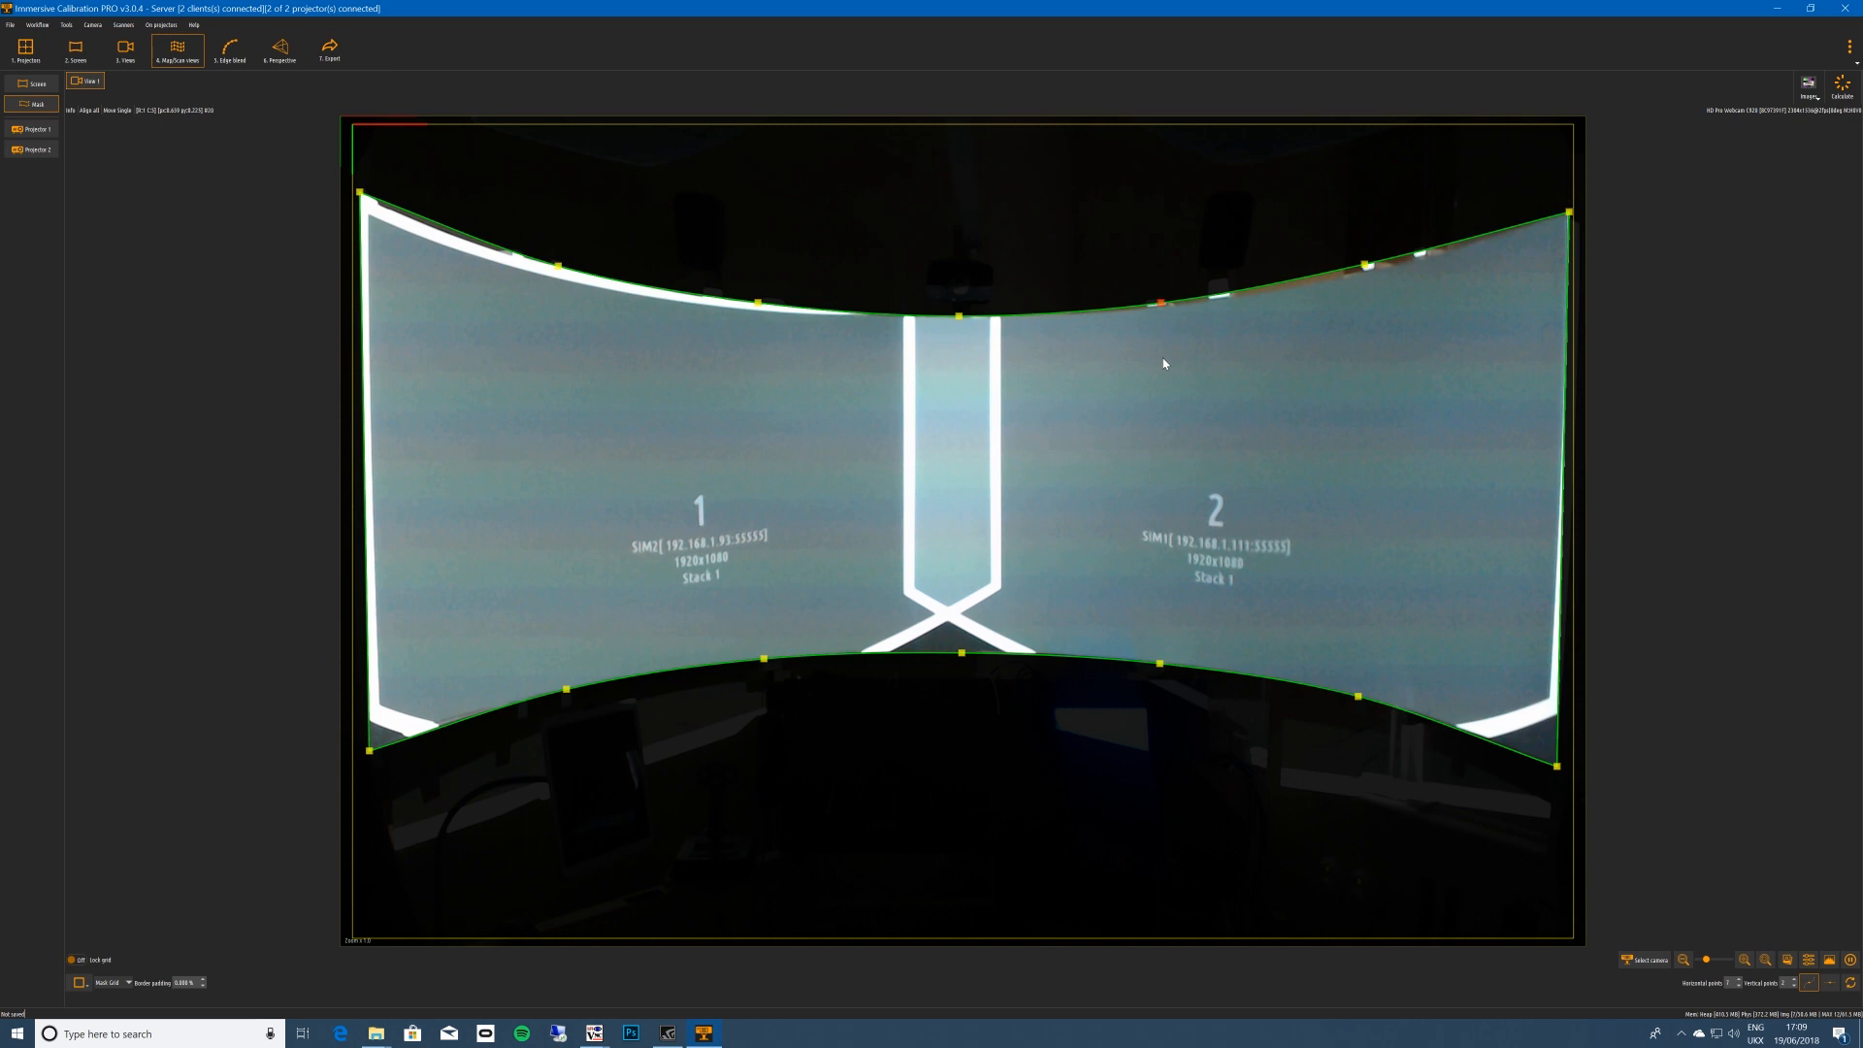
key("Down")
left_click(1364, 265)
key("Down")
key("Down")
key("Down")
key("Down")
key("Down")
key("Down")
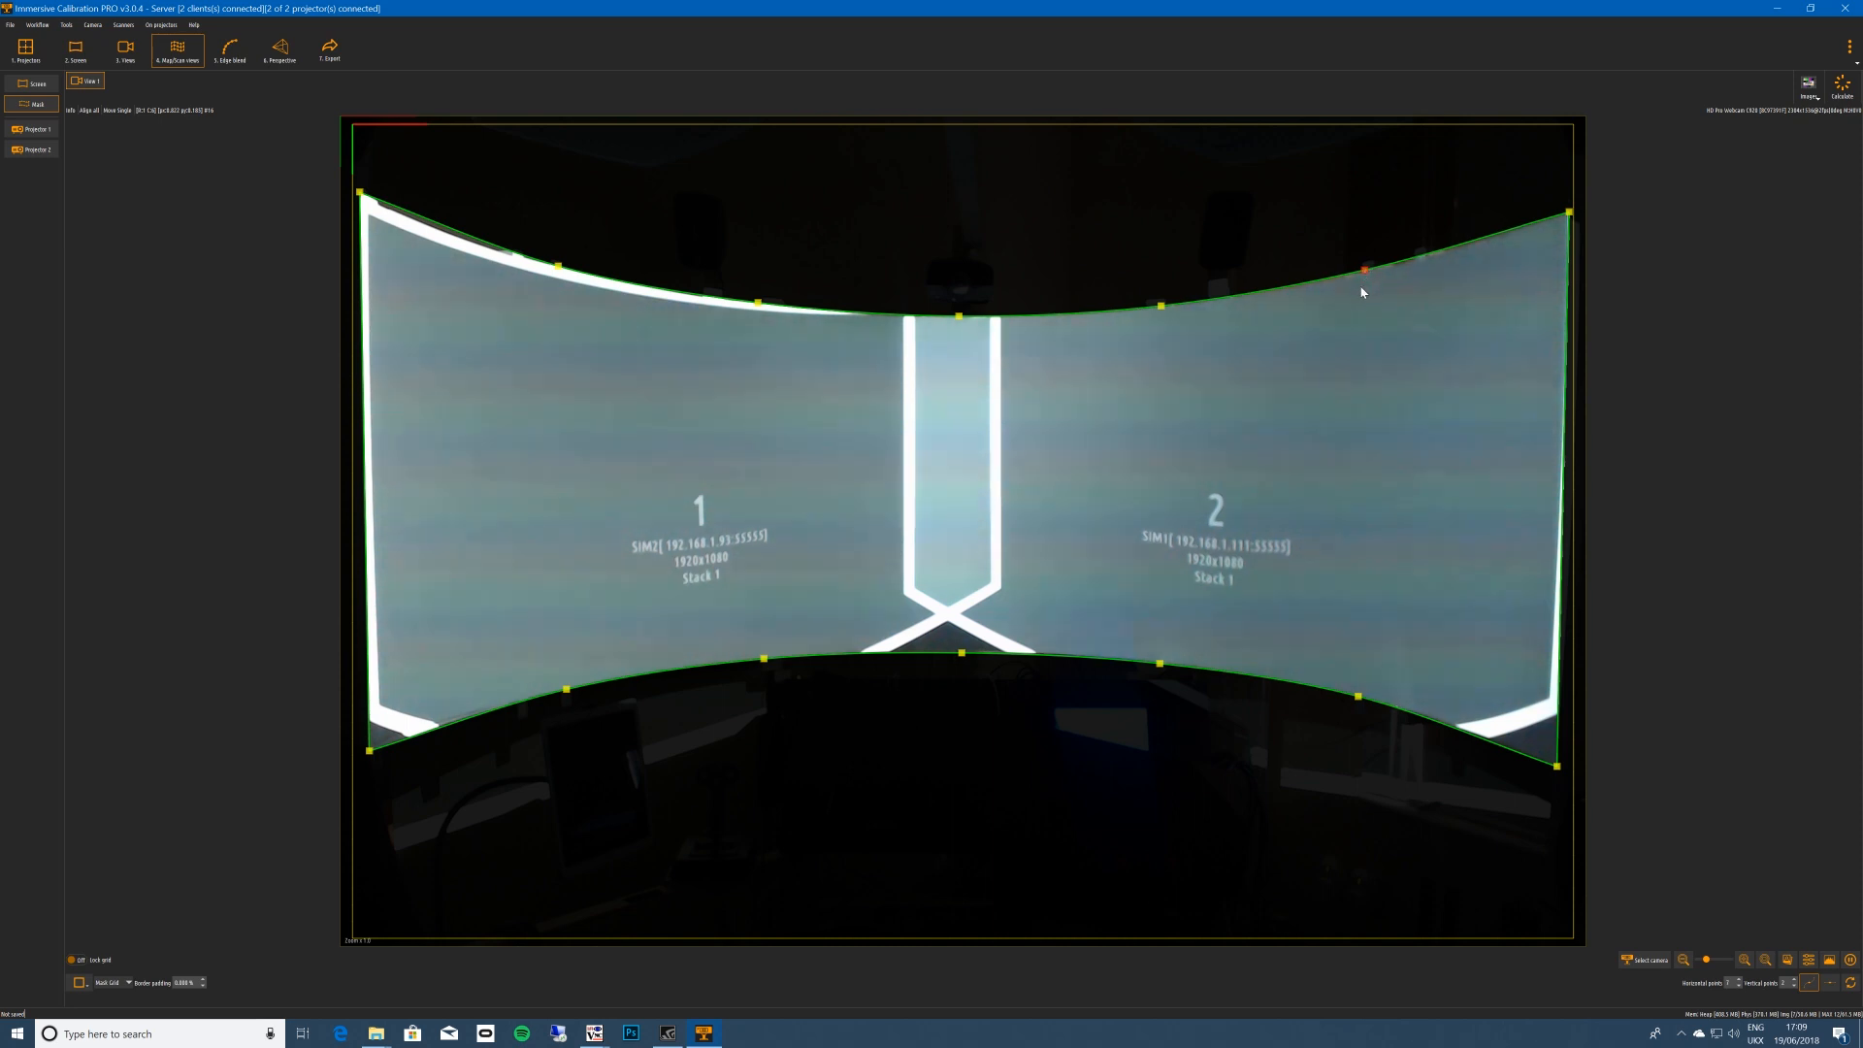
left_click(359, 194)
key("Down")
key("Down")
key("Down")
key("Down")
key("Down")
Place the screen grid's four corners and its upper and lower middle points on the matching points of the physical screen.
left_click(30, 85)
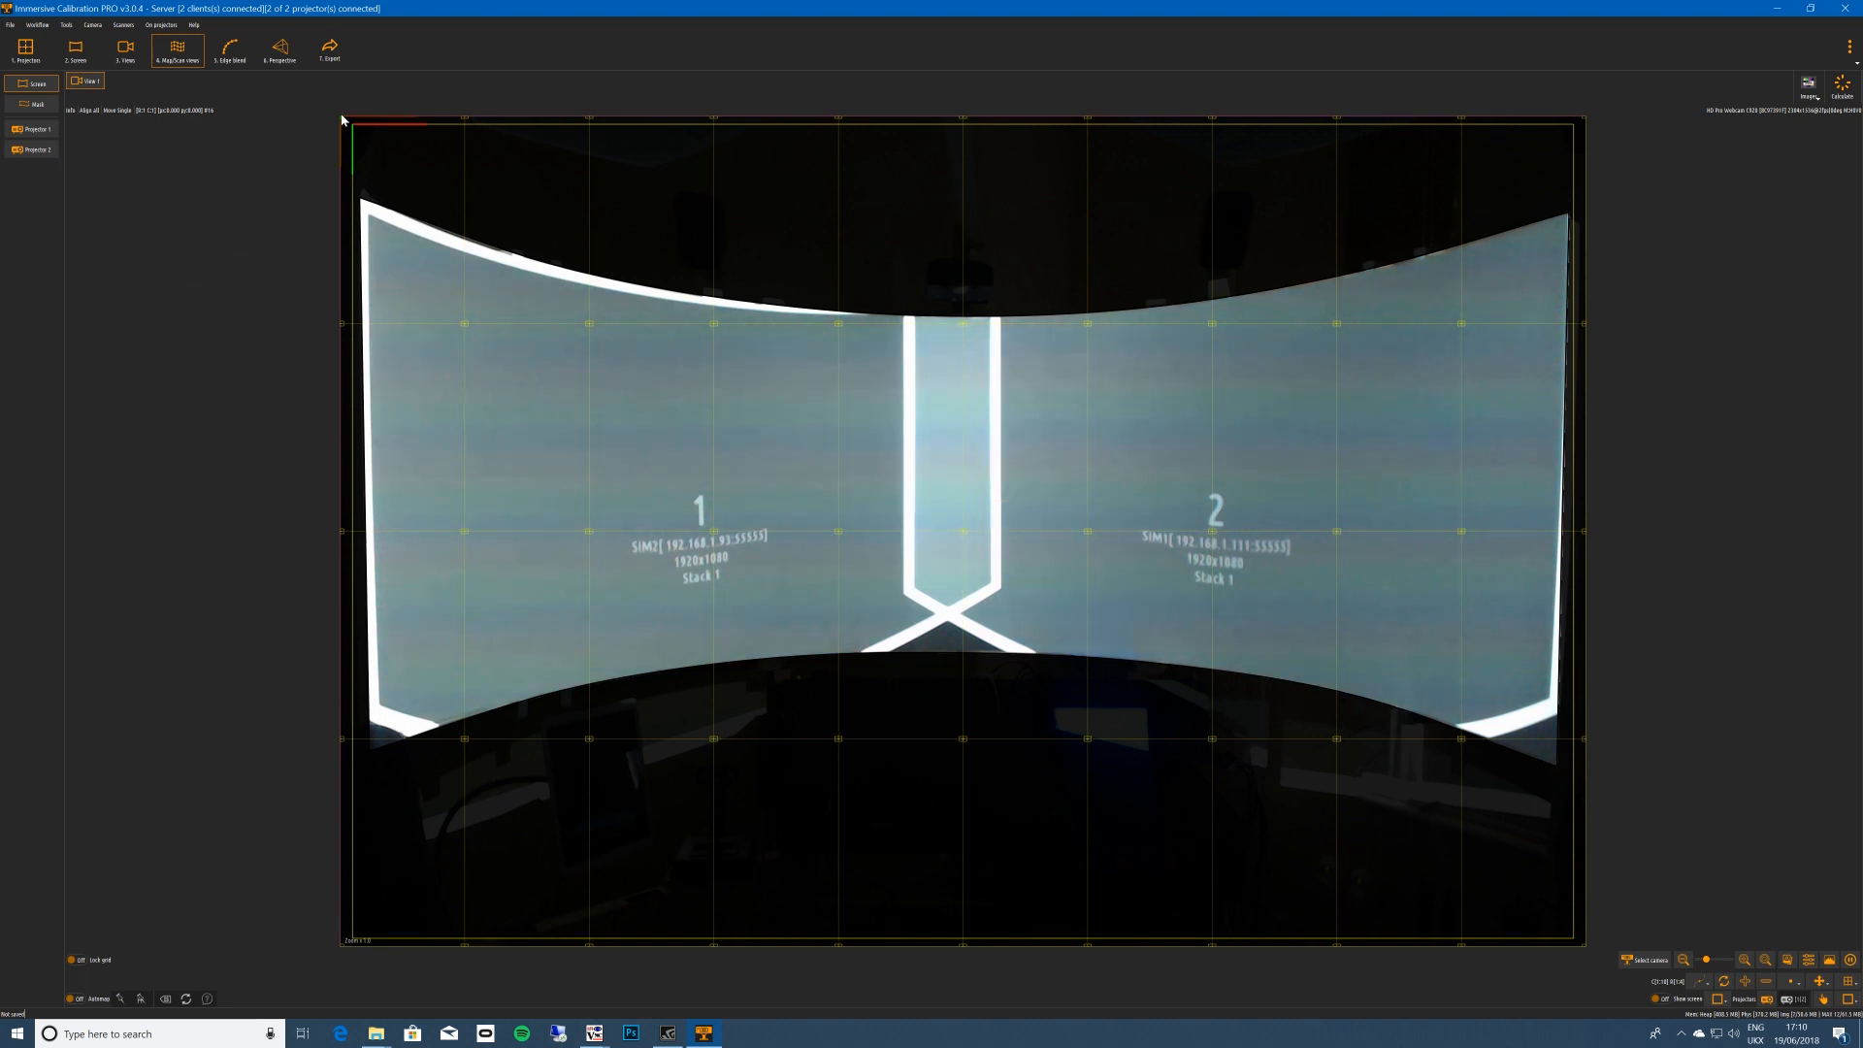
left_click_drag(342, 119, 365, 207)
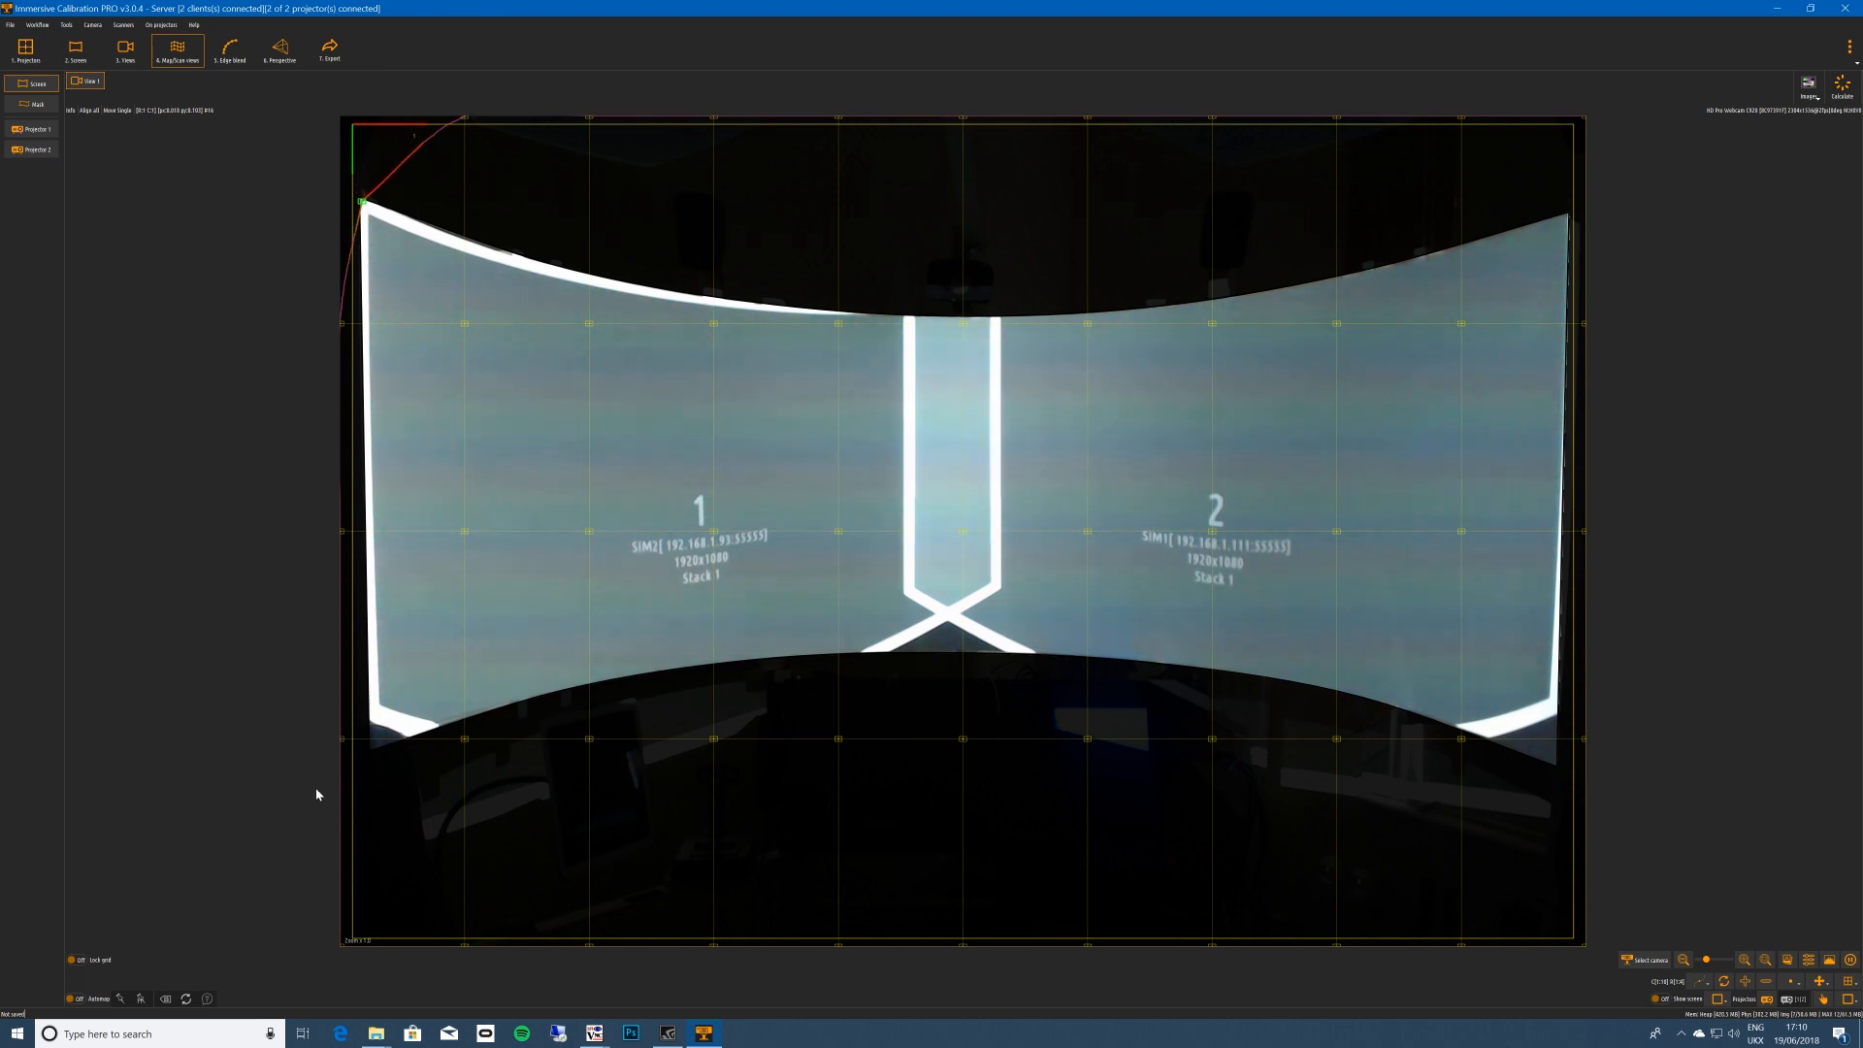
left_click_drag(342, 943, 372, 747)
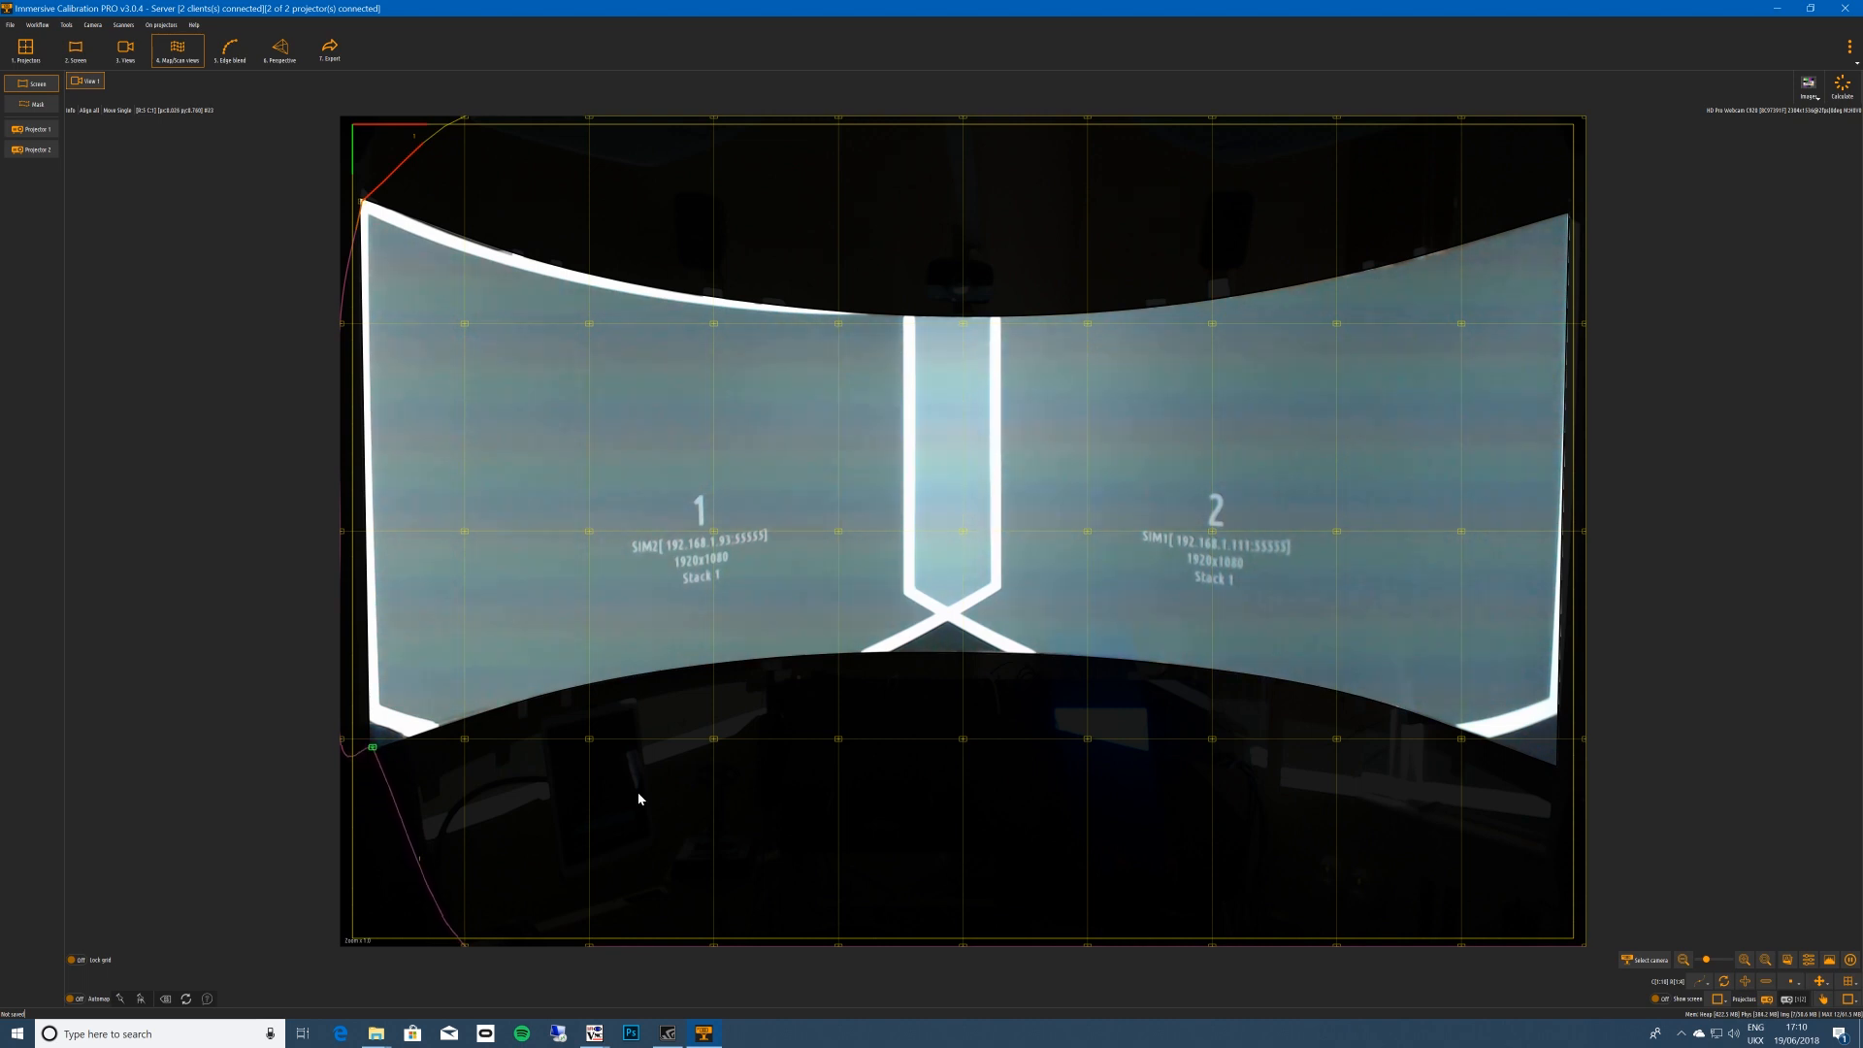
left_click_drag(1582, 946, 1555, 765)
left_click_drag(1585, 118, 1567, 215)
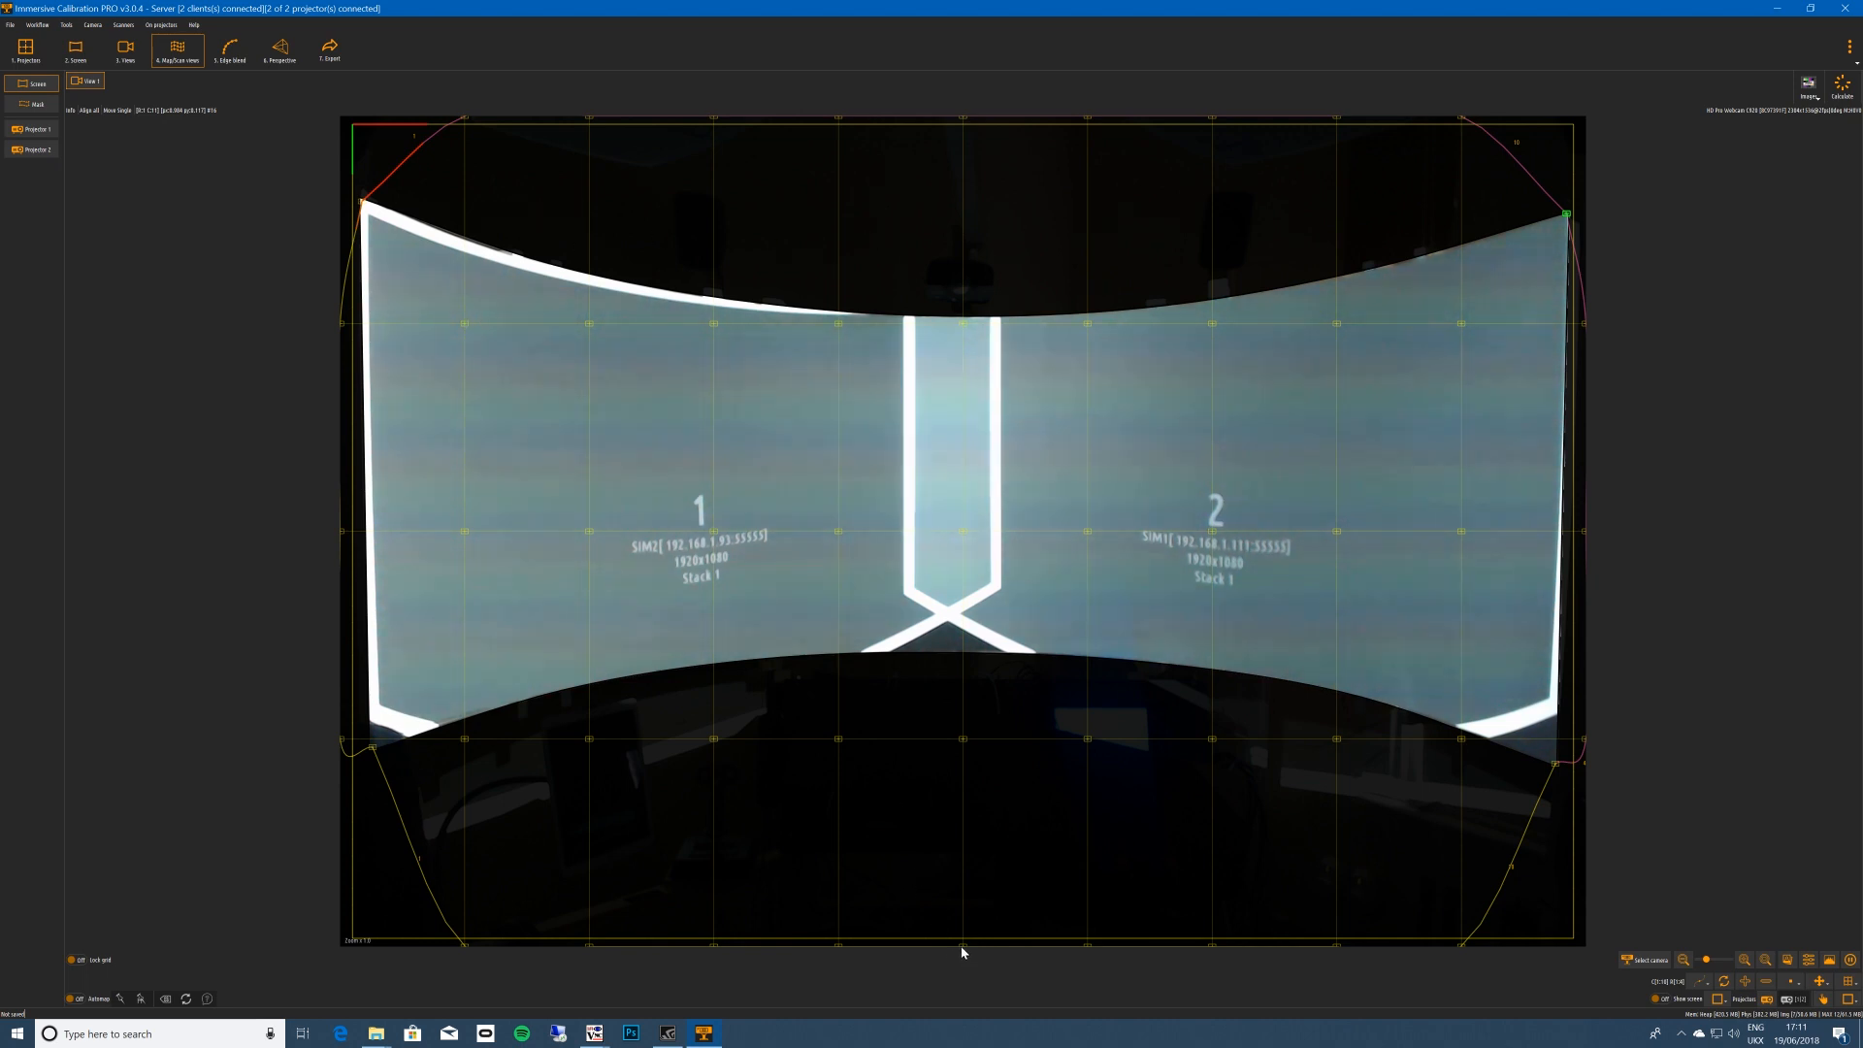
left_click_drag(962, 948, 964, 655)
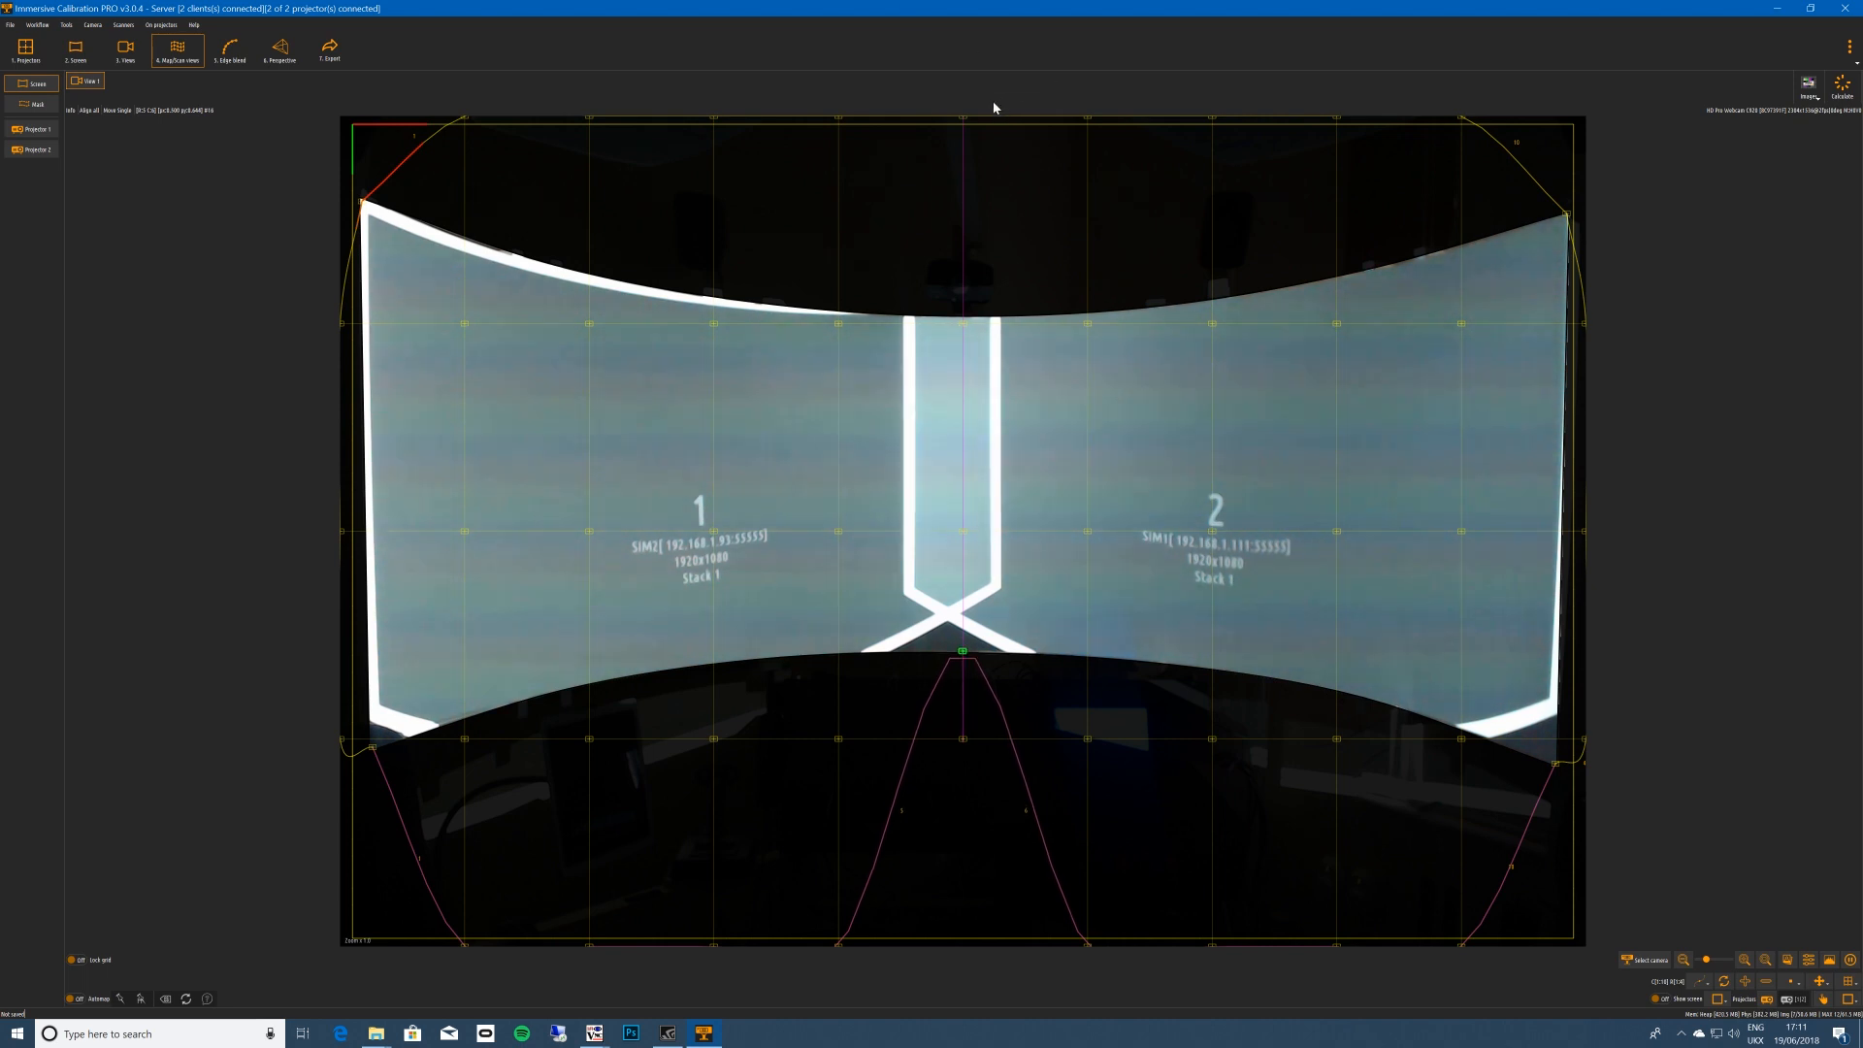
left_click_drag(961, 117, 963, 322)
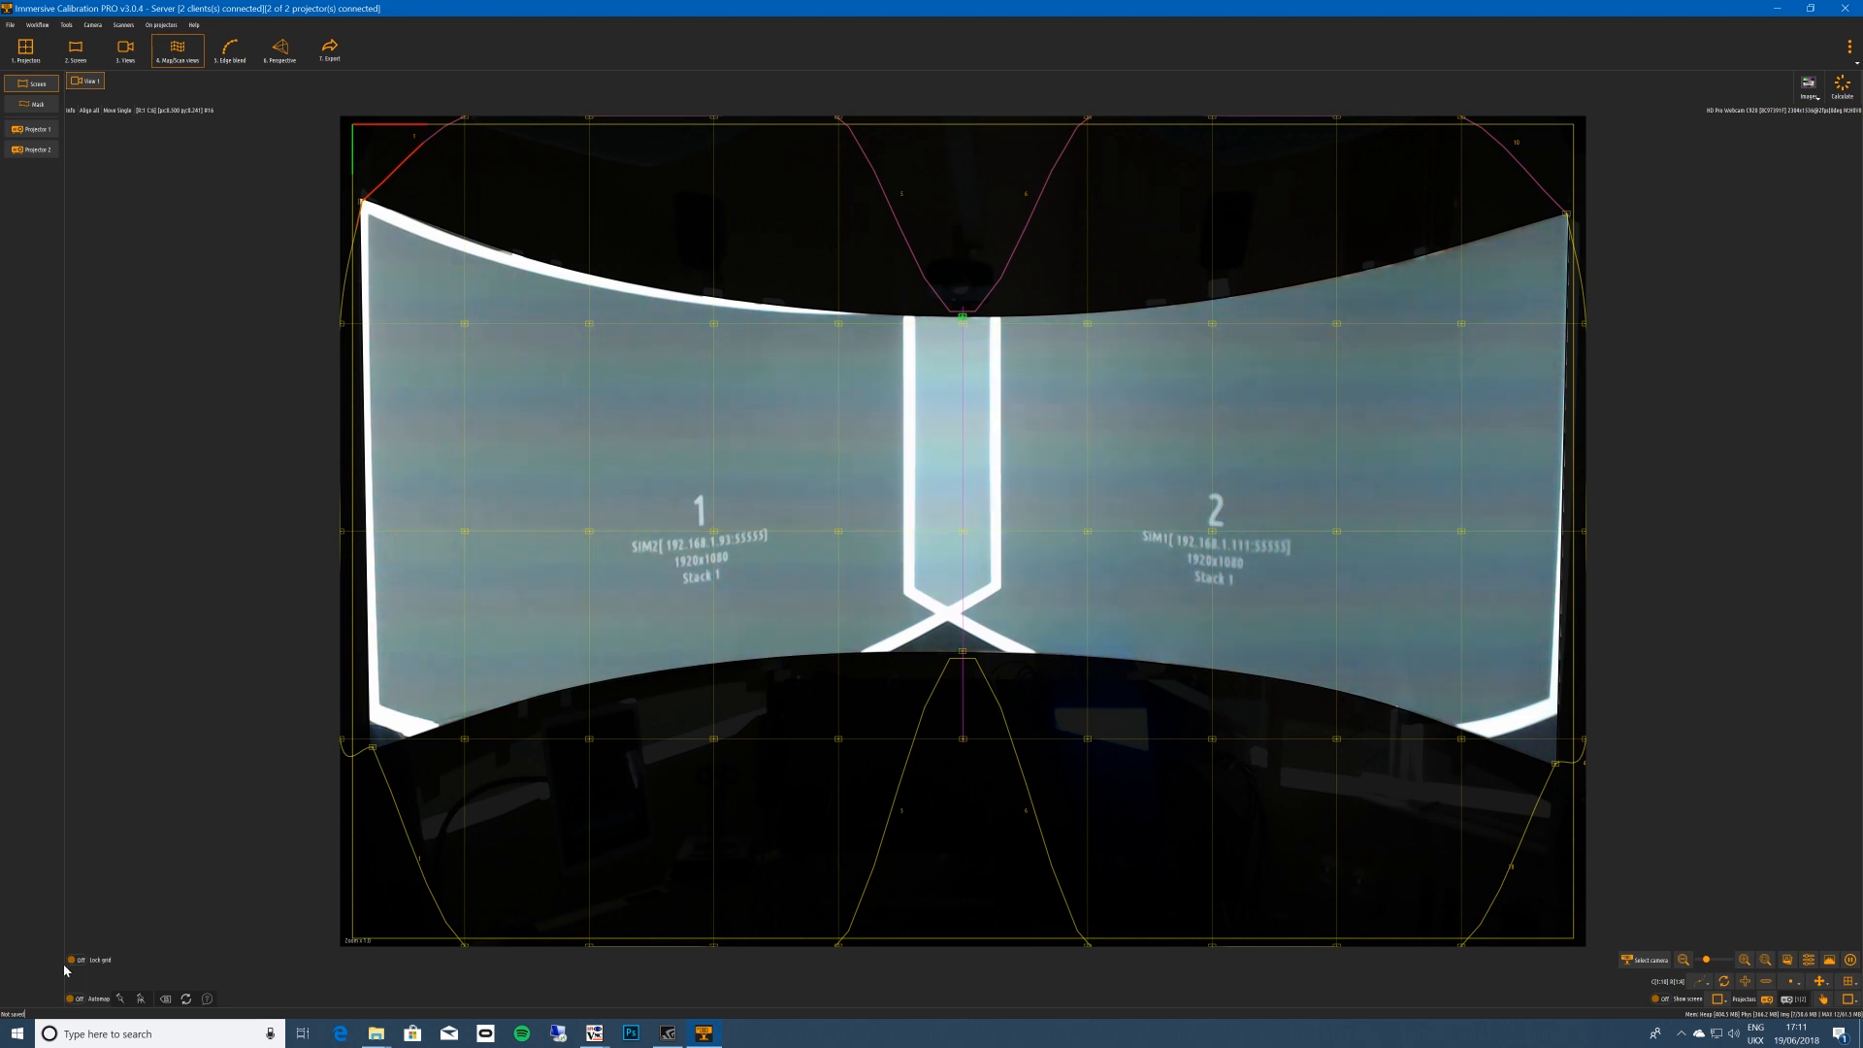
Turn on Automap and try to automatically map the screen grid.
left_click(77, 1000)
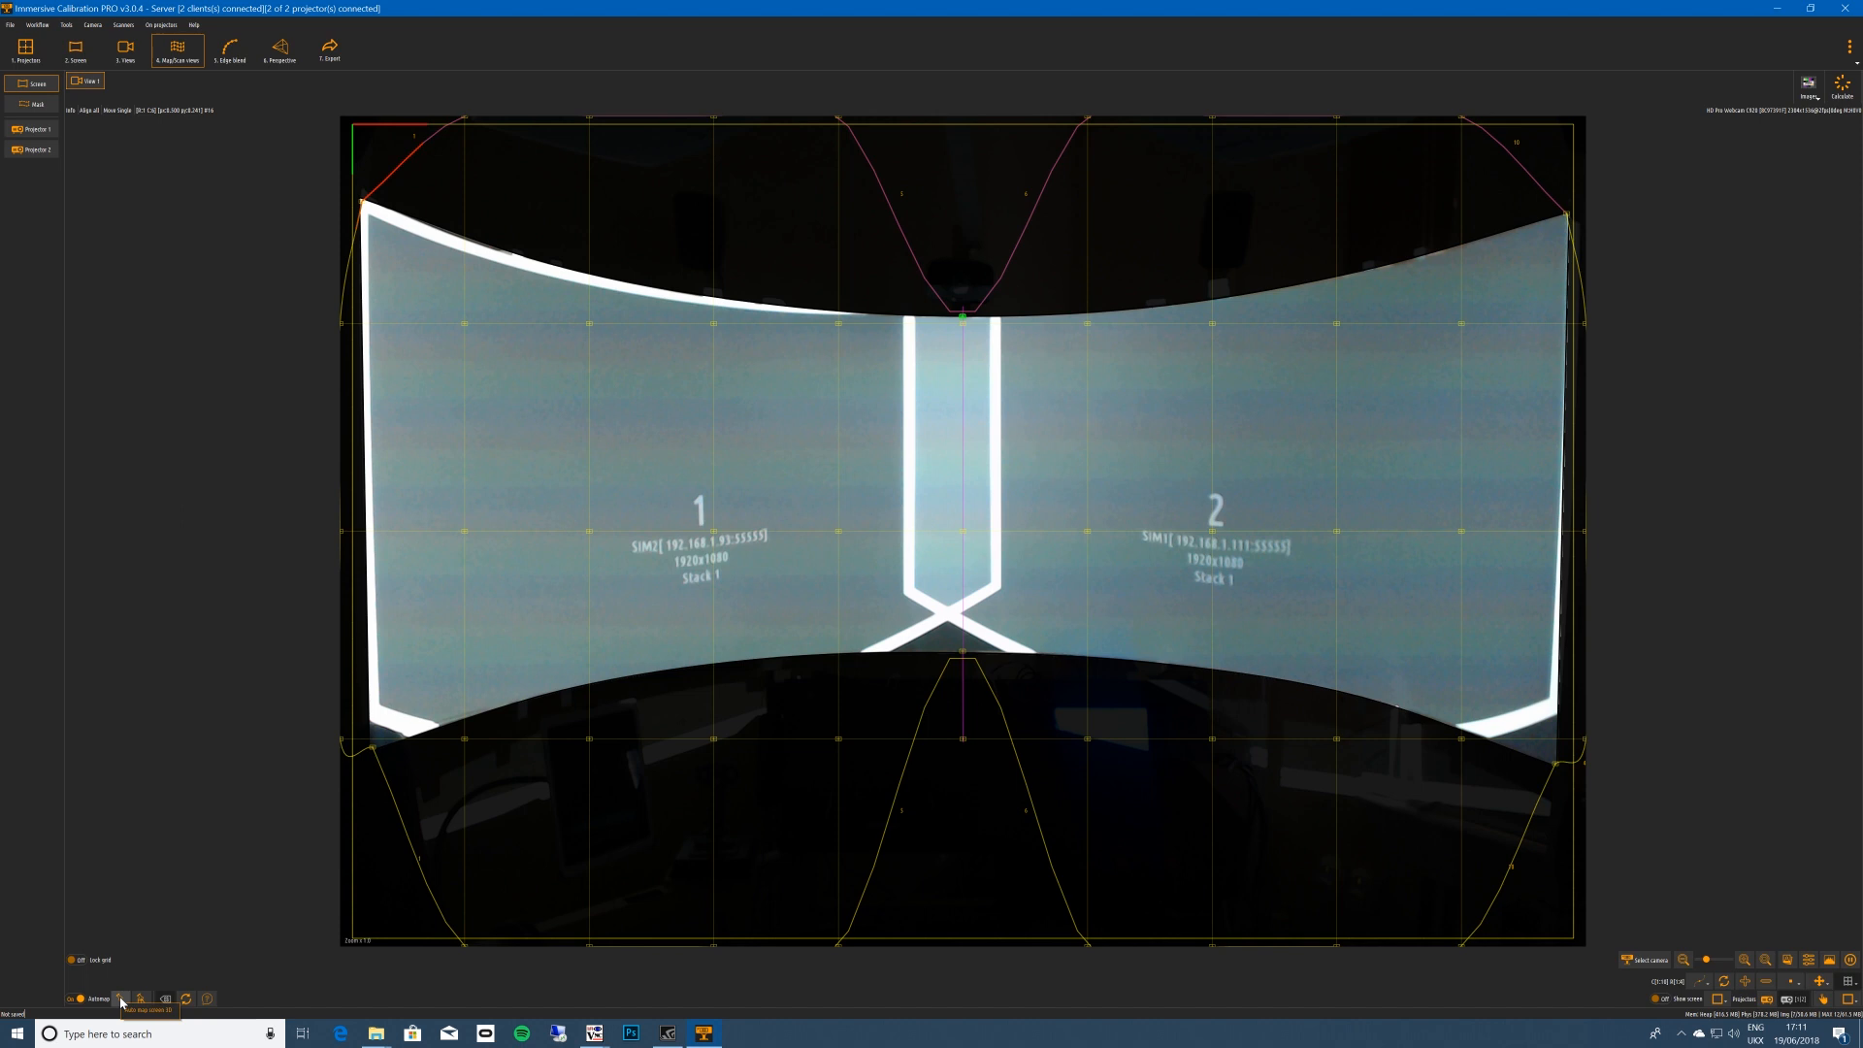
left_click(122, 1000)
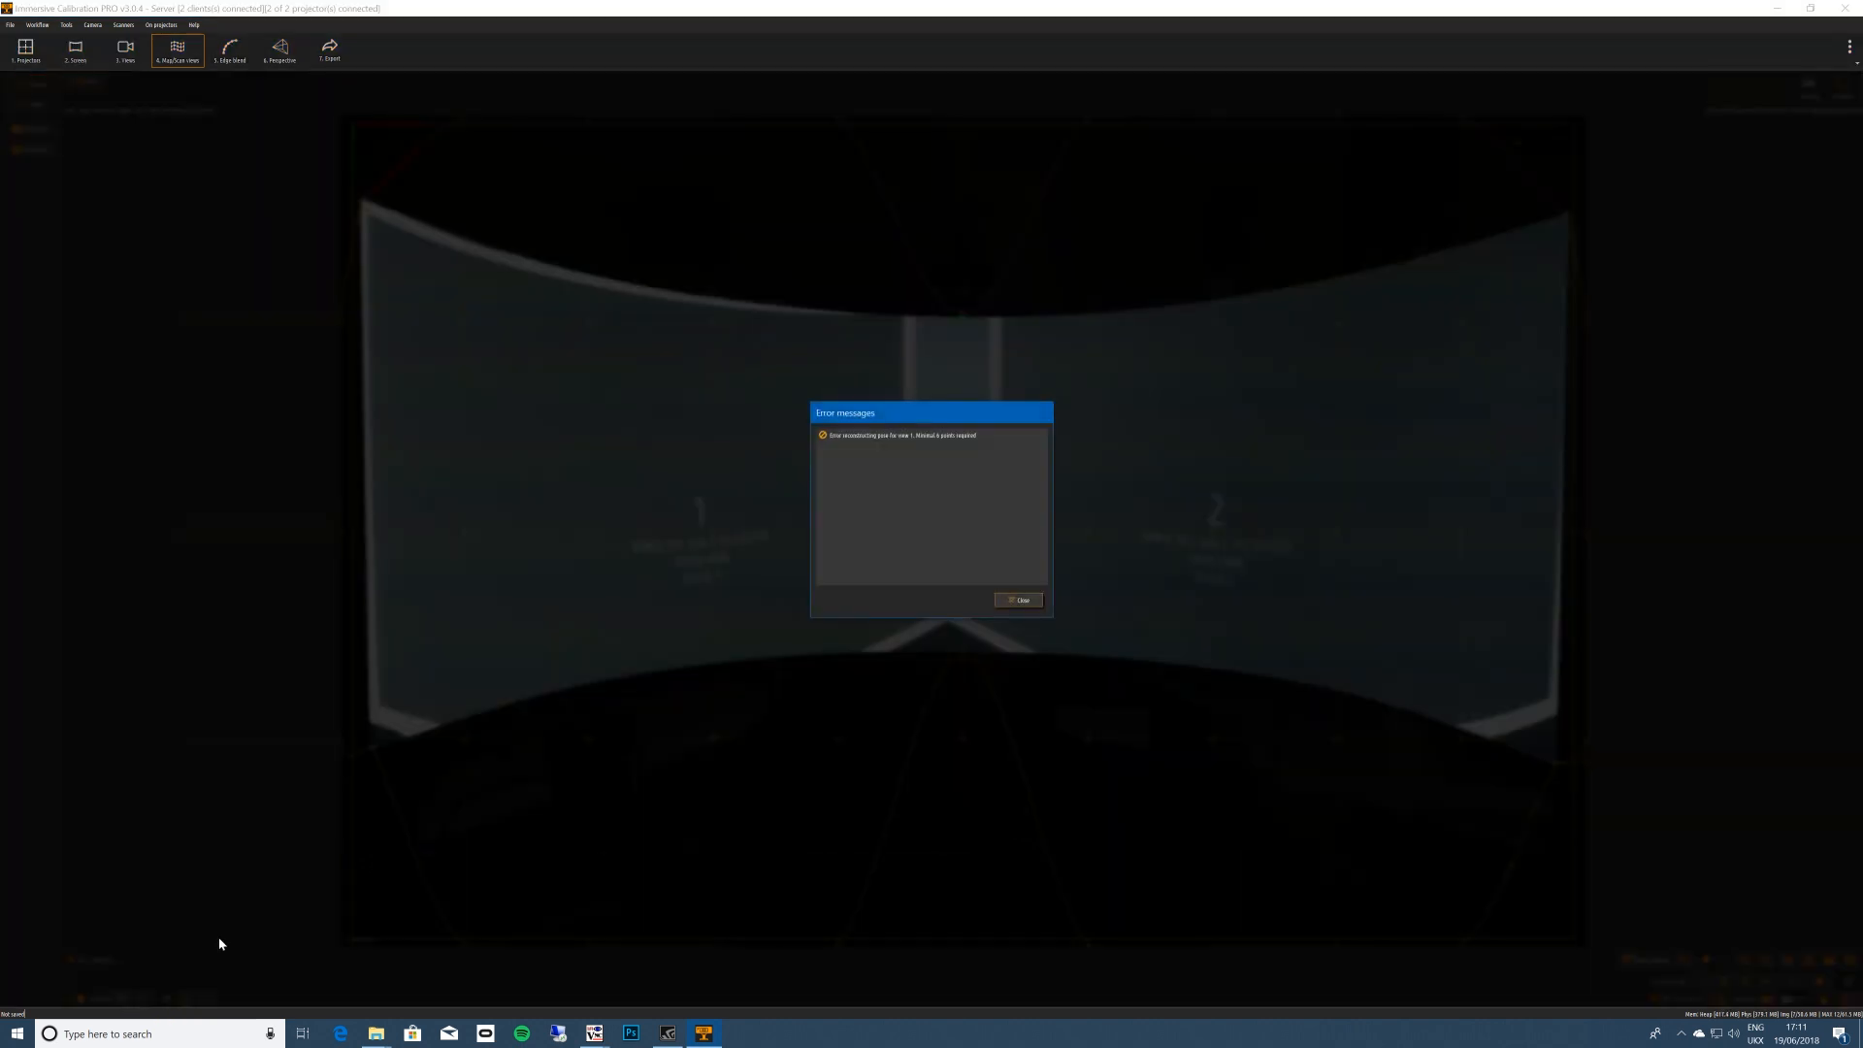
left_click(1018, 600)
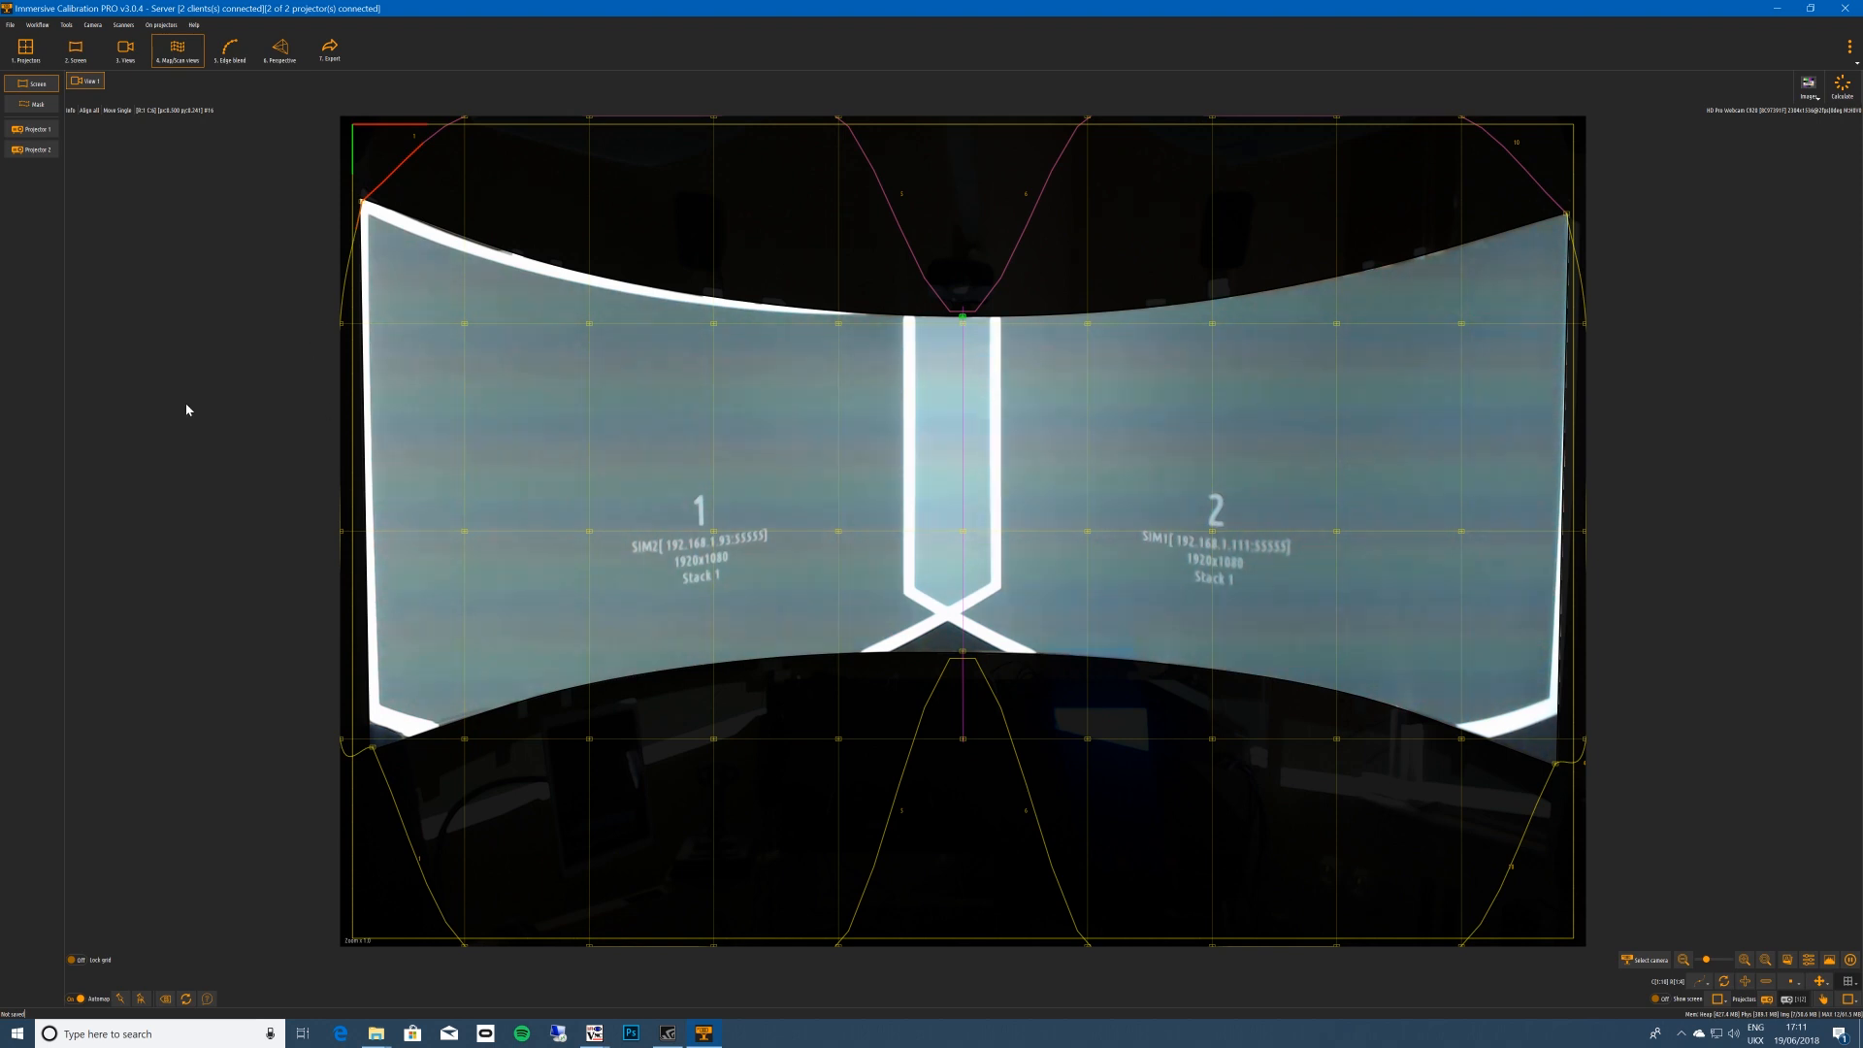
Mark the grid's four corners and two middle edge points as Automap reference points, and automatically map the screen grid.
left_click(361, 203)
left_click(962, 318)
left_click(1567, 214)
left_click(1556, 764)
left_click(963, 651)
left_click(373, 750)
left_click(372, 750)
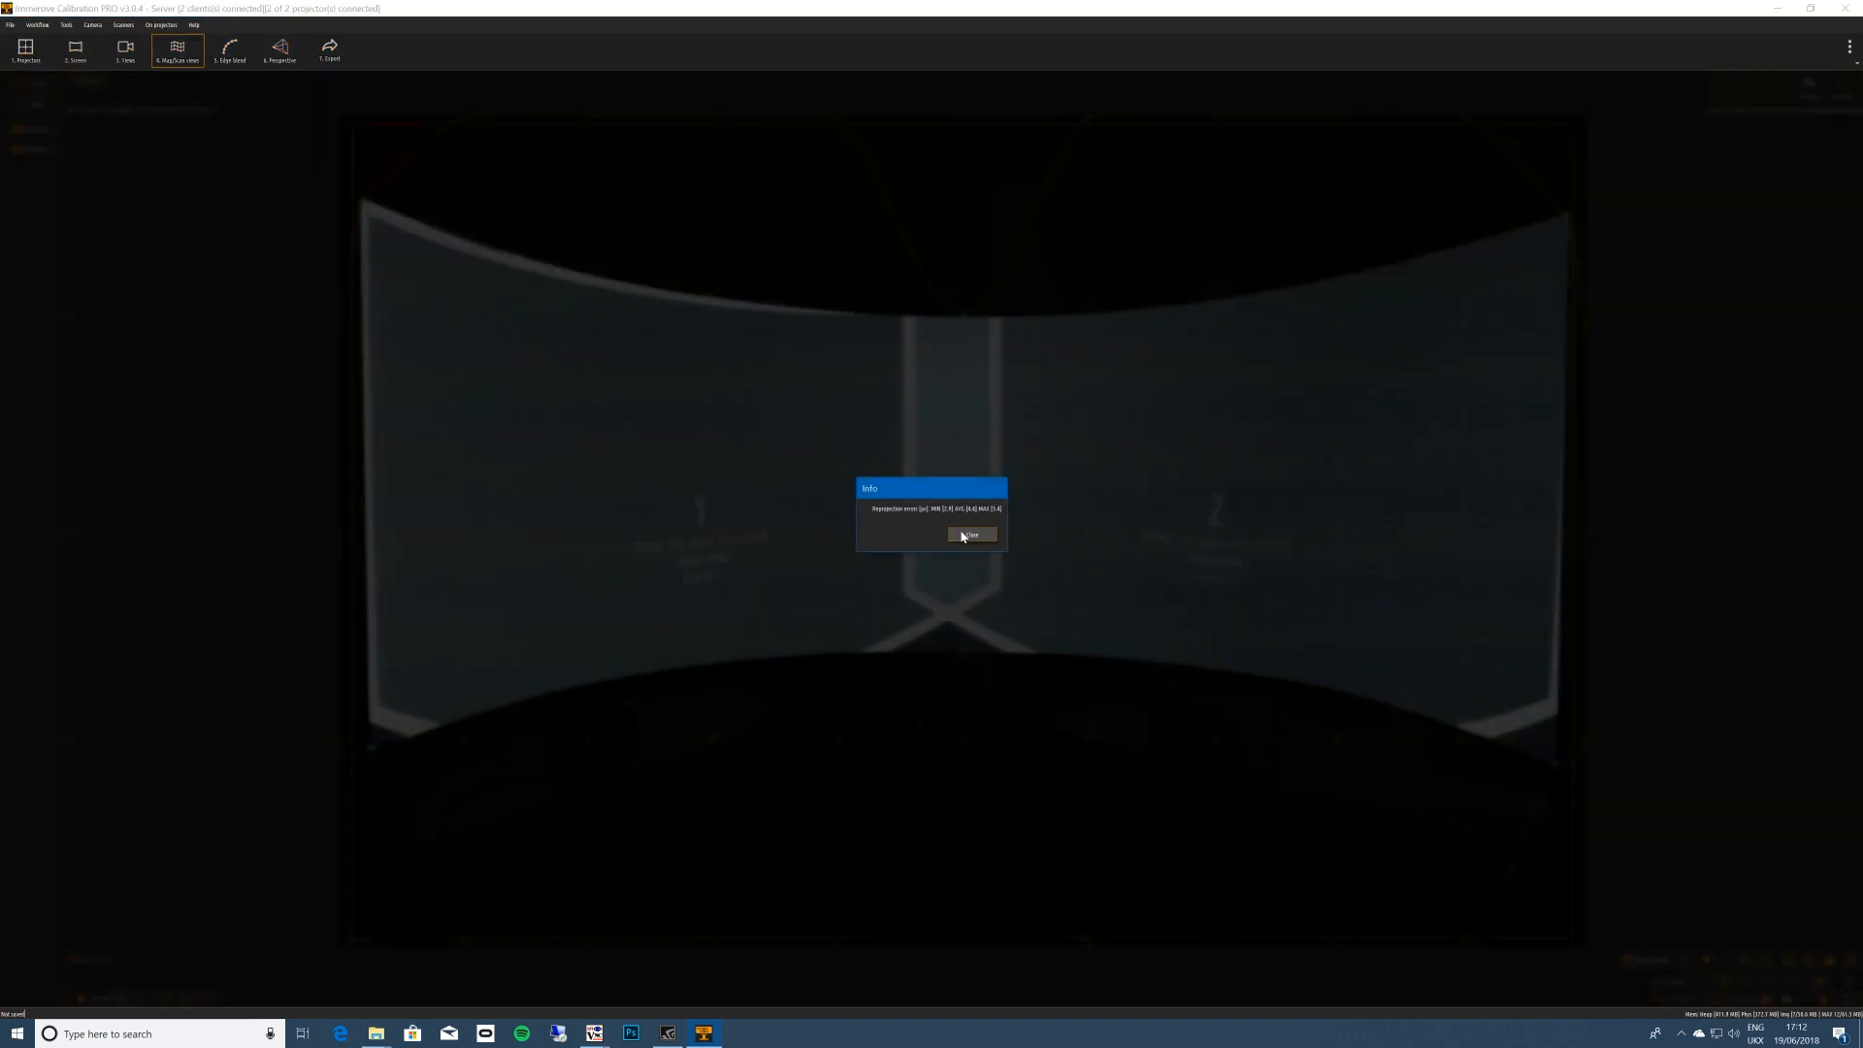
left_click(972, 535)
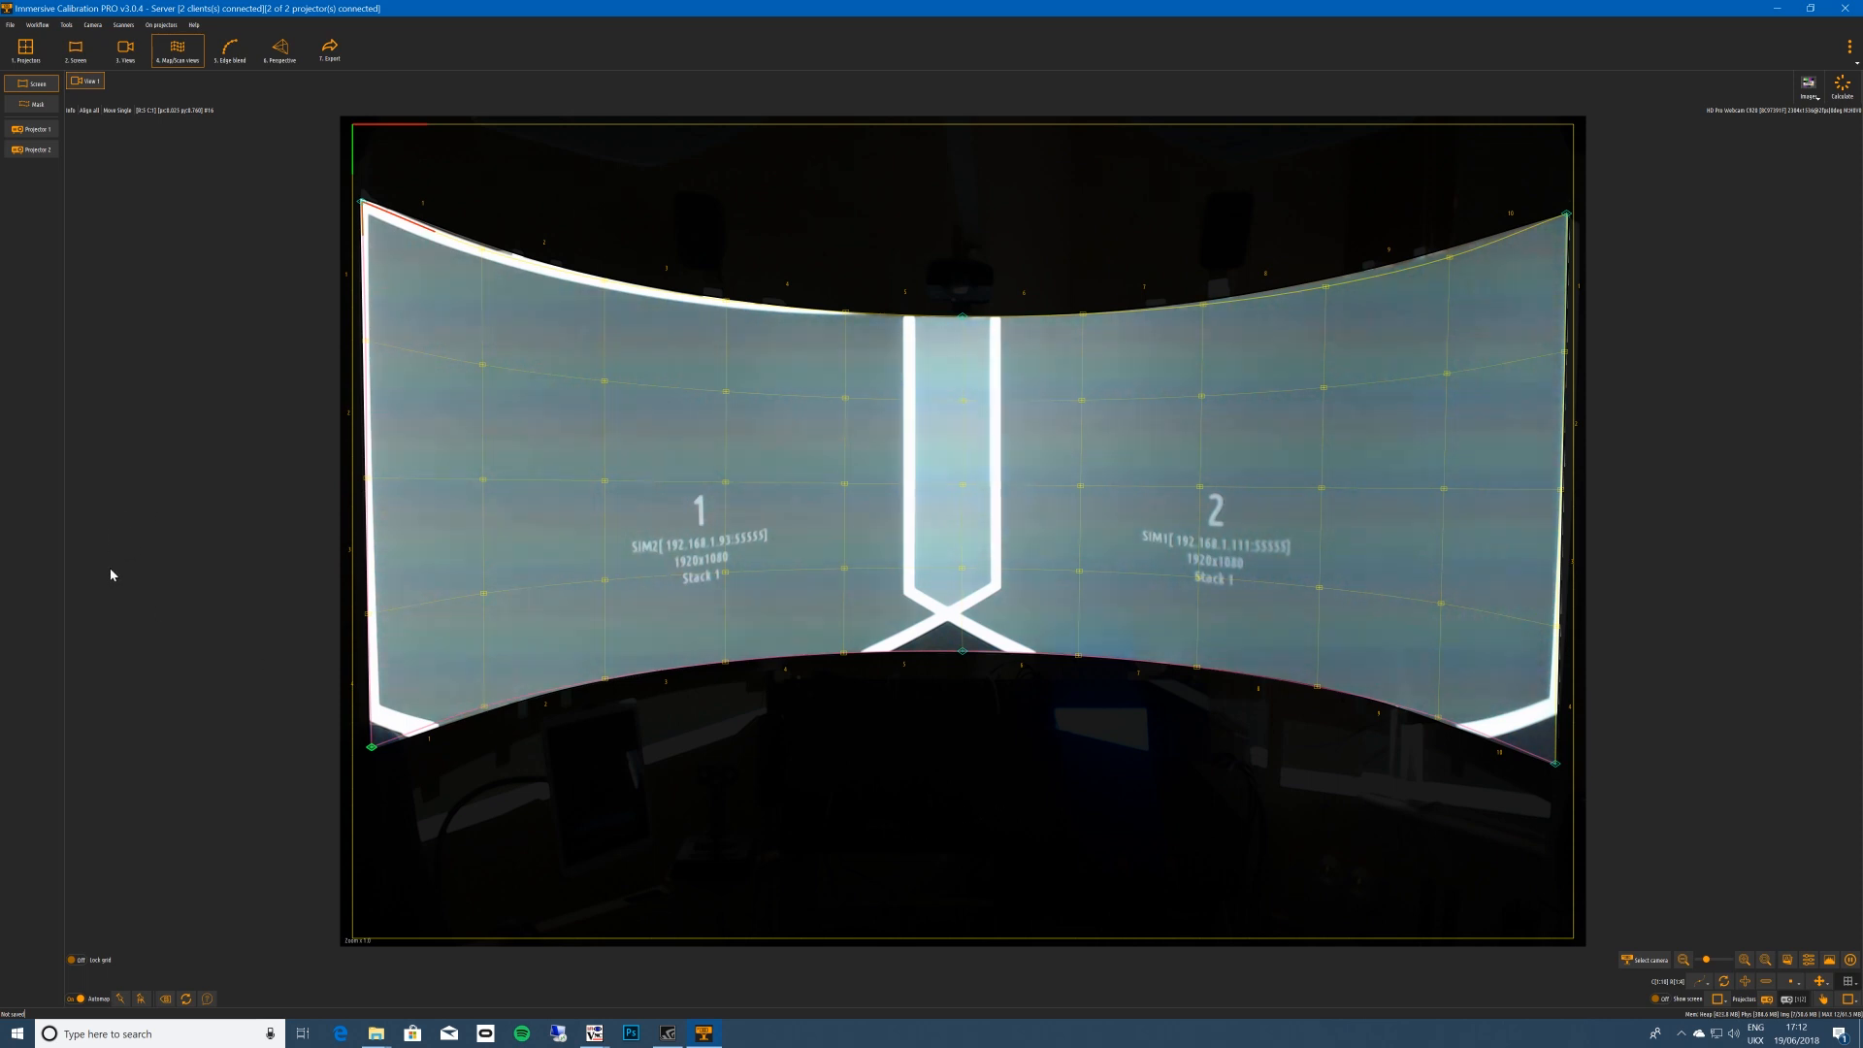
Lower the mapped screen grid's two bottom corner points slightly to follow the screen's bottom edge.
left_click(478, 740)
key("Down")
left_click(374, 748)
left_click(1438, 719)
left_click(1555, 764)
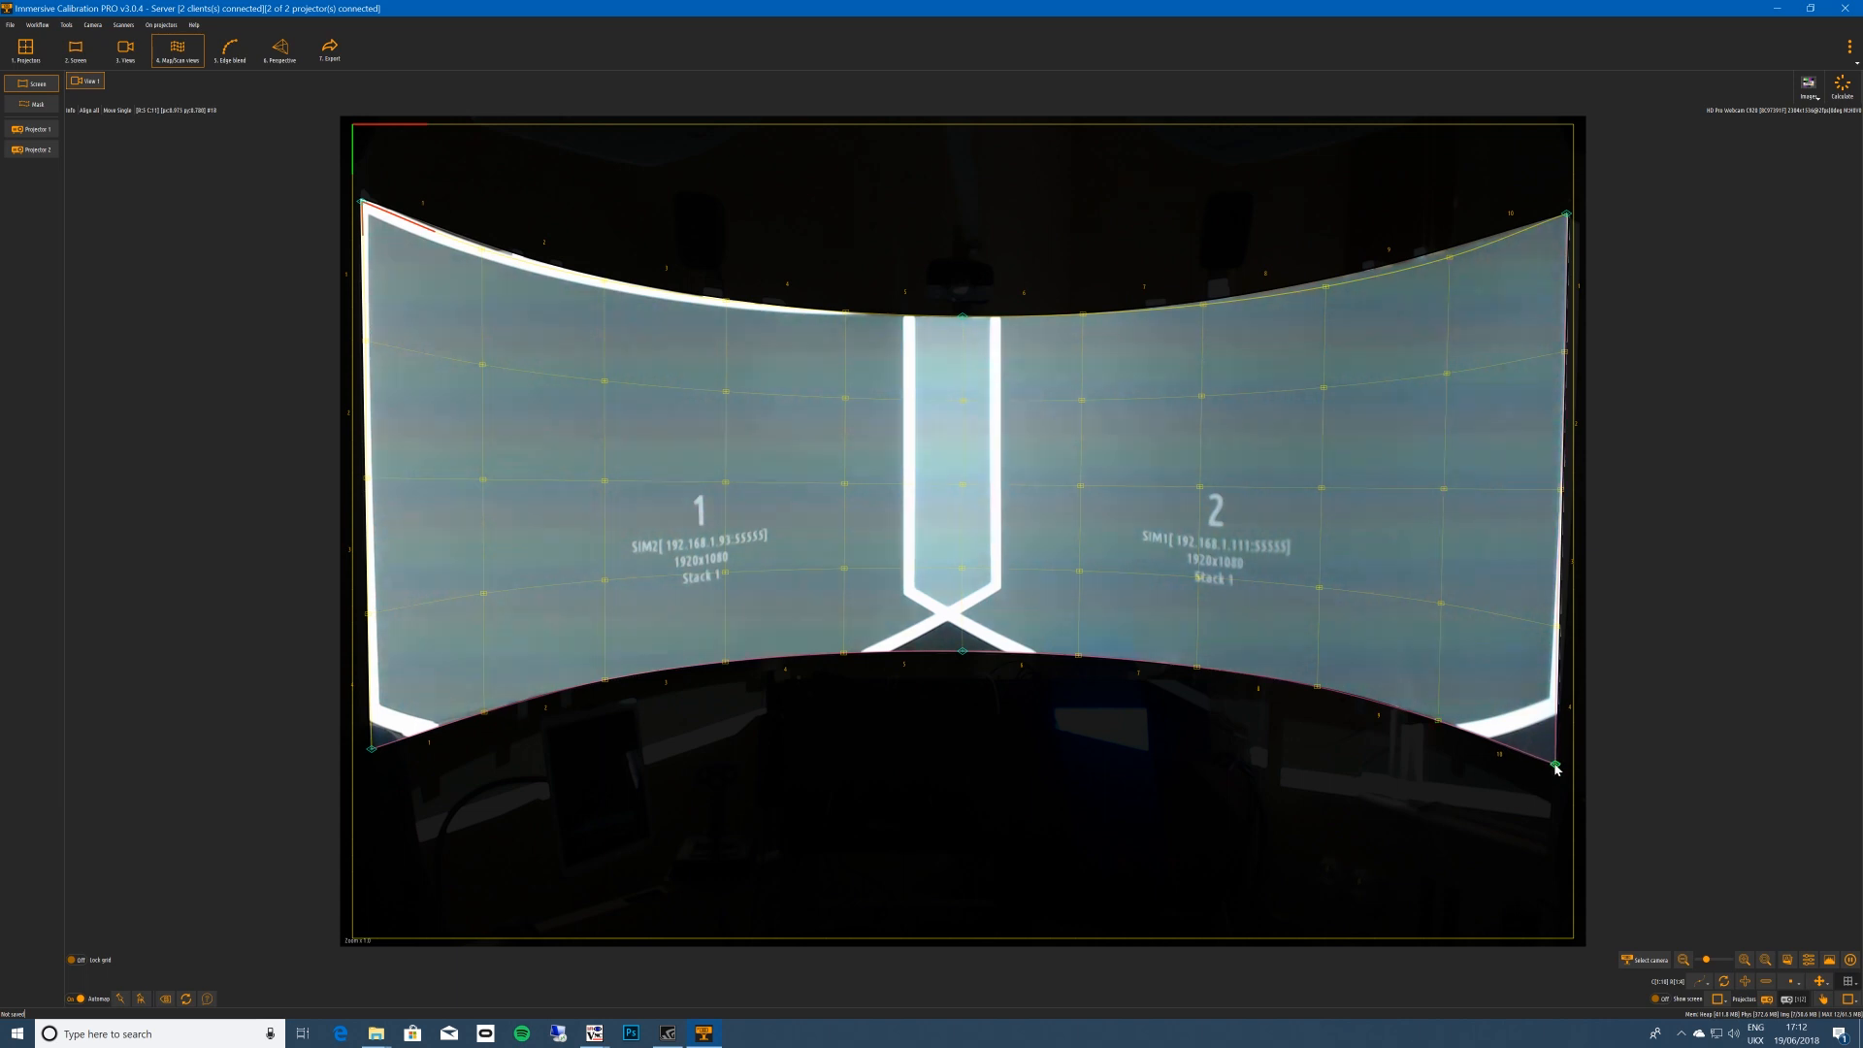
Nudge the screen grid's upper-edge points on the right half to follow the physical screen's top edge.
left_click(1450, 258)
key("Up")
key("Up")
left_click(1324, 284)
key("Down")
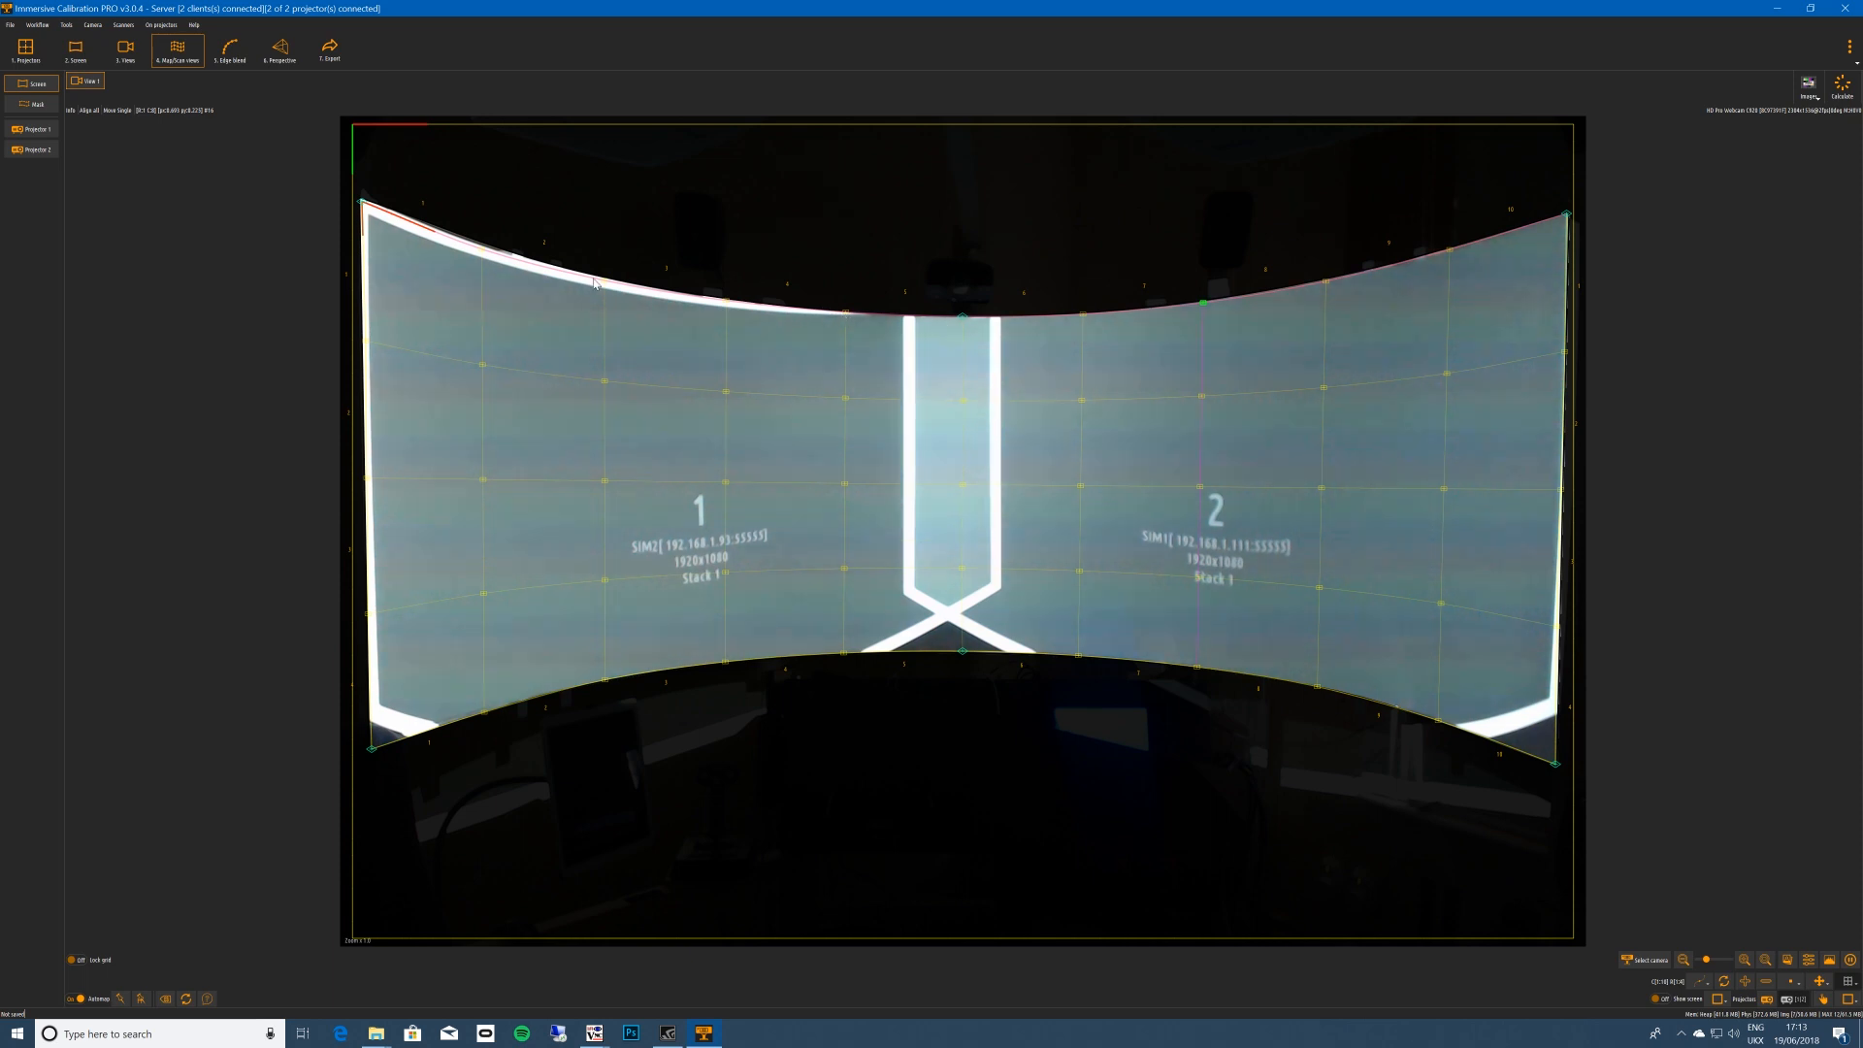
Fine-tune the grid points along the left half of the upper edge and down the left side to match the physical screen.
left_click(726, 302)
left_click(483, 251)
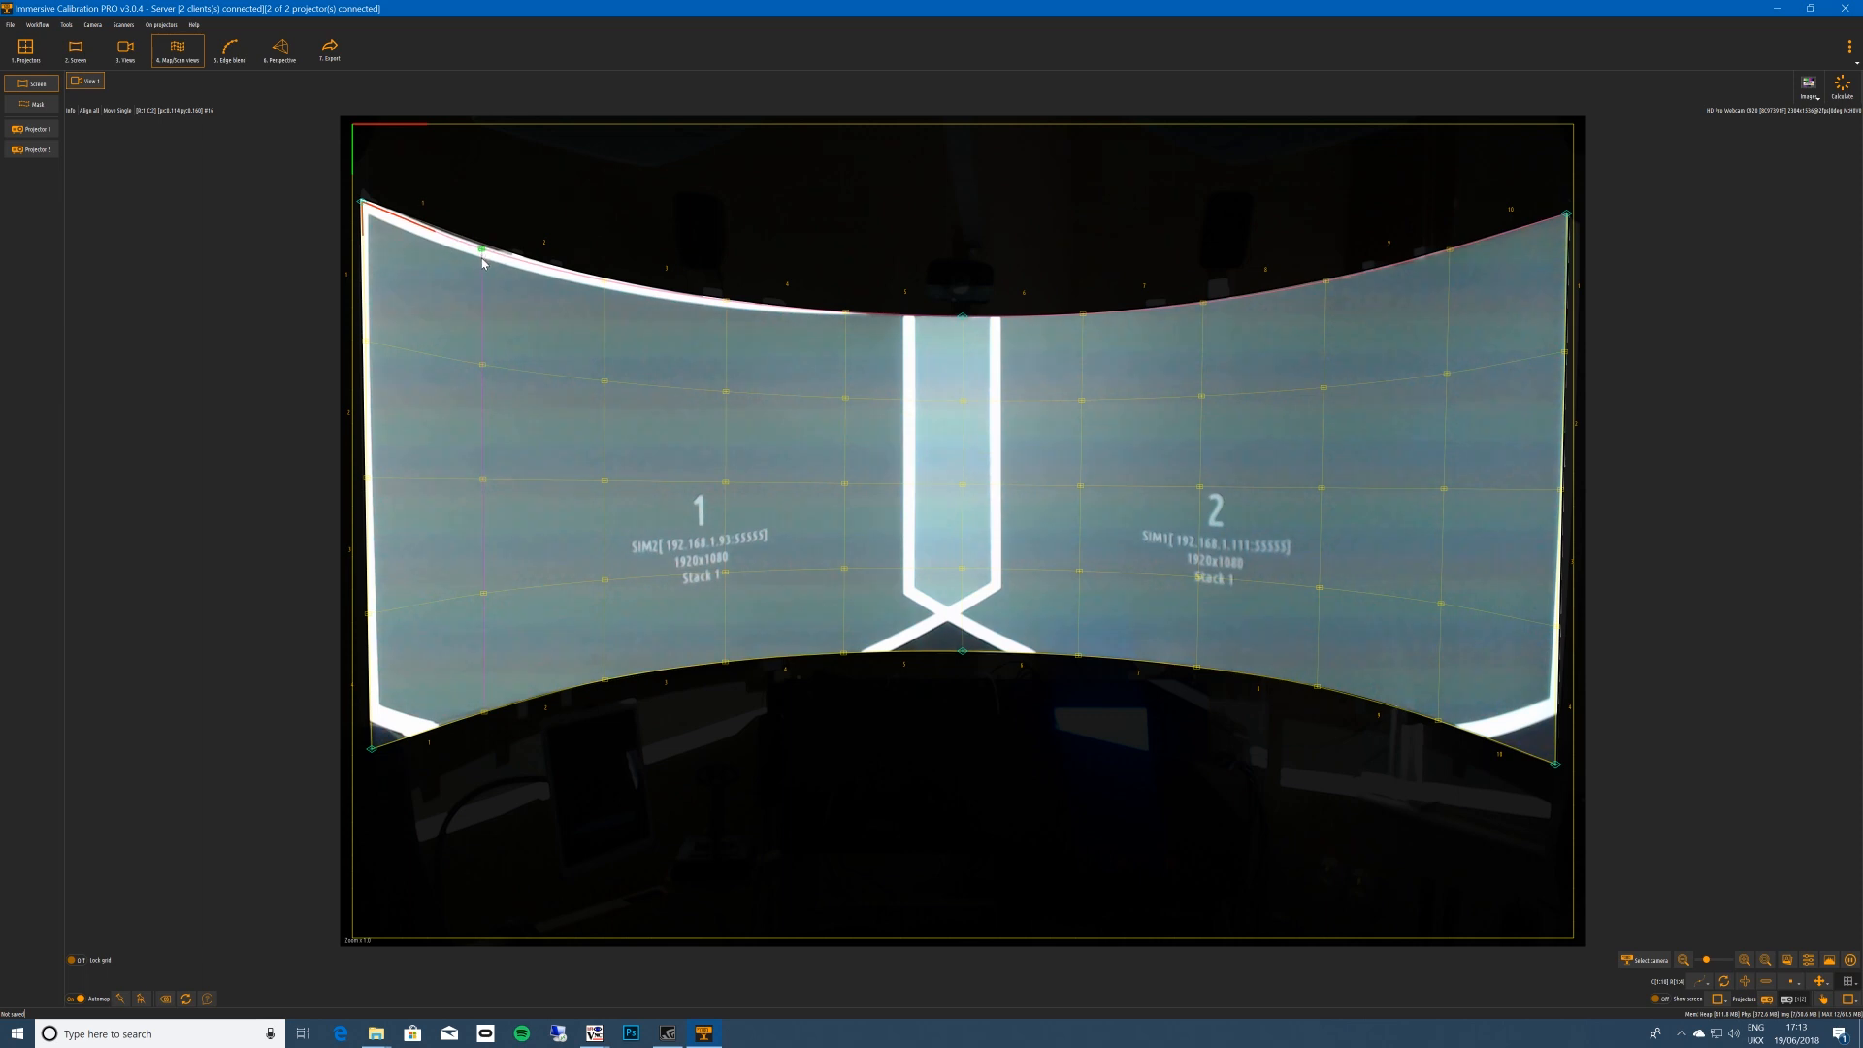
left_click(363, 202)
left_click(604, 284)
left_click(372, 764)
left_click(366, 480)
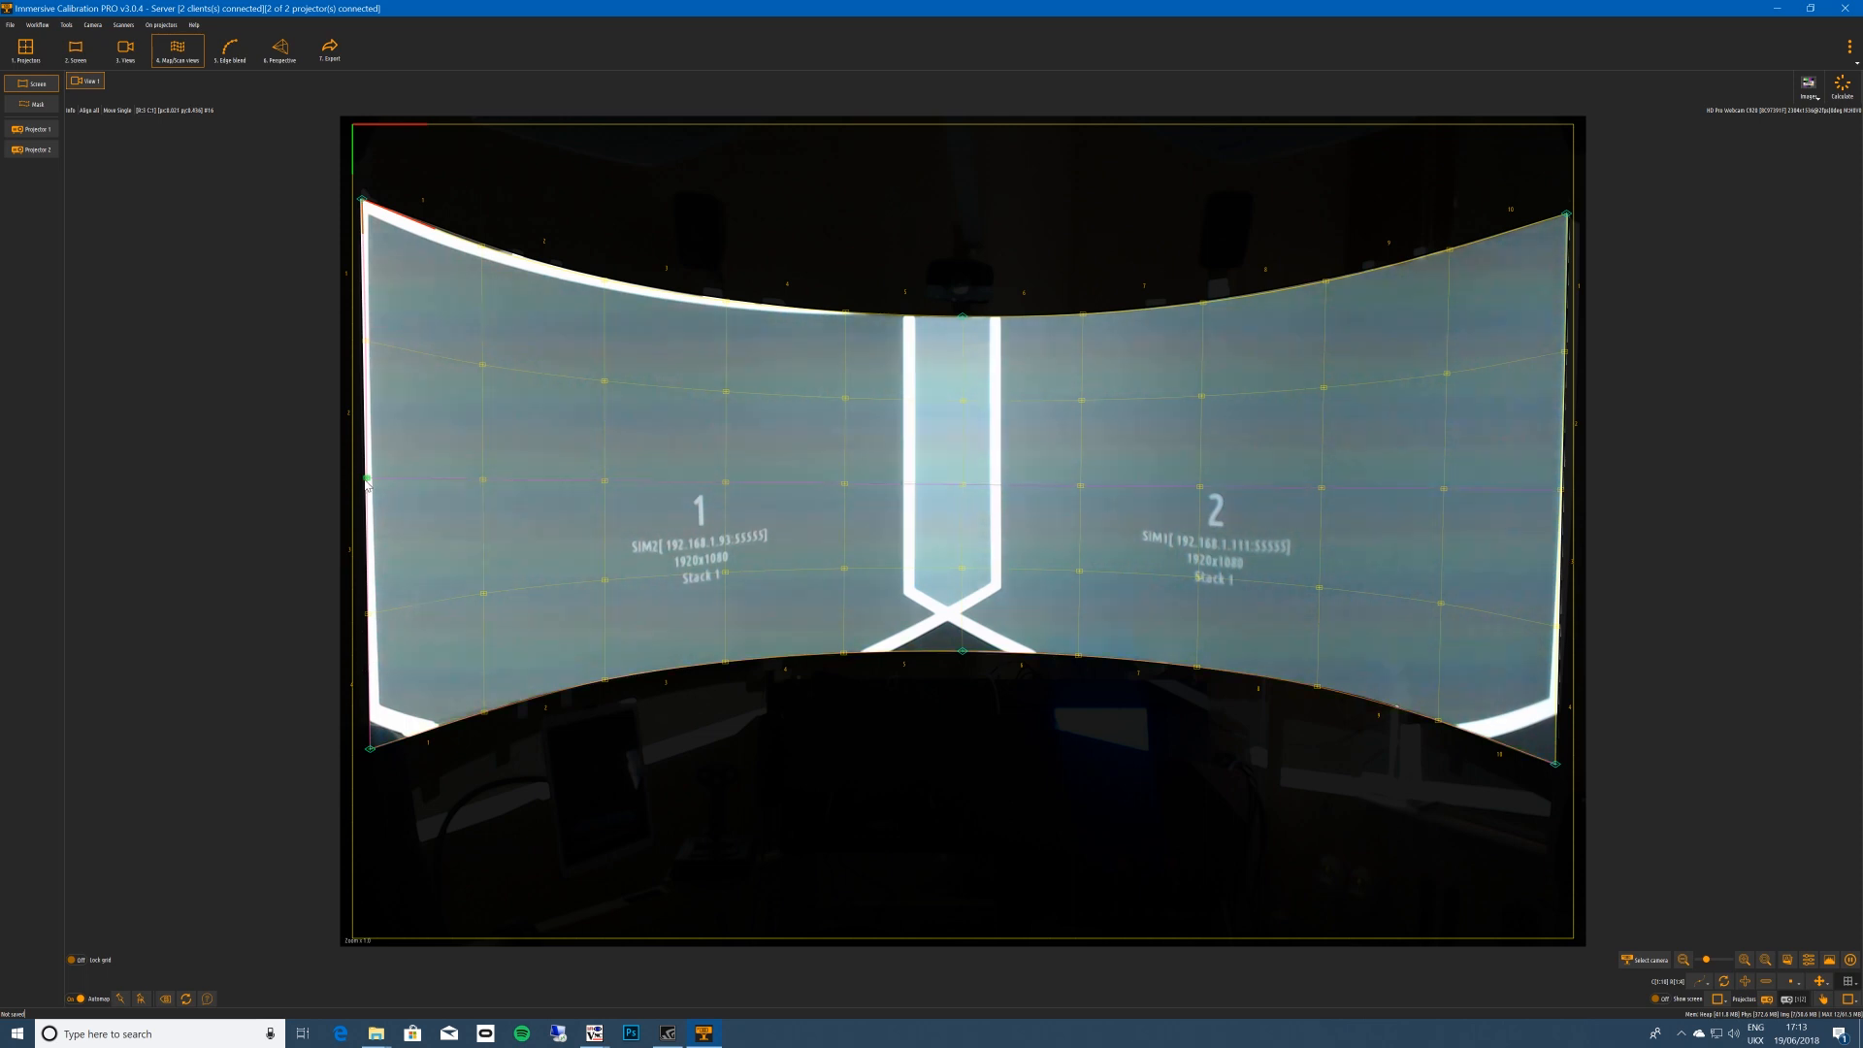
left_click(367, 340)
left_click(365, 203)
Nudge the grid's upper middle point slightly right and its lower middle point slightly left.
left_click(964, 320)
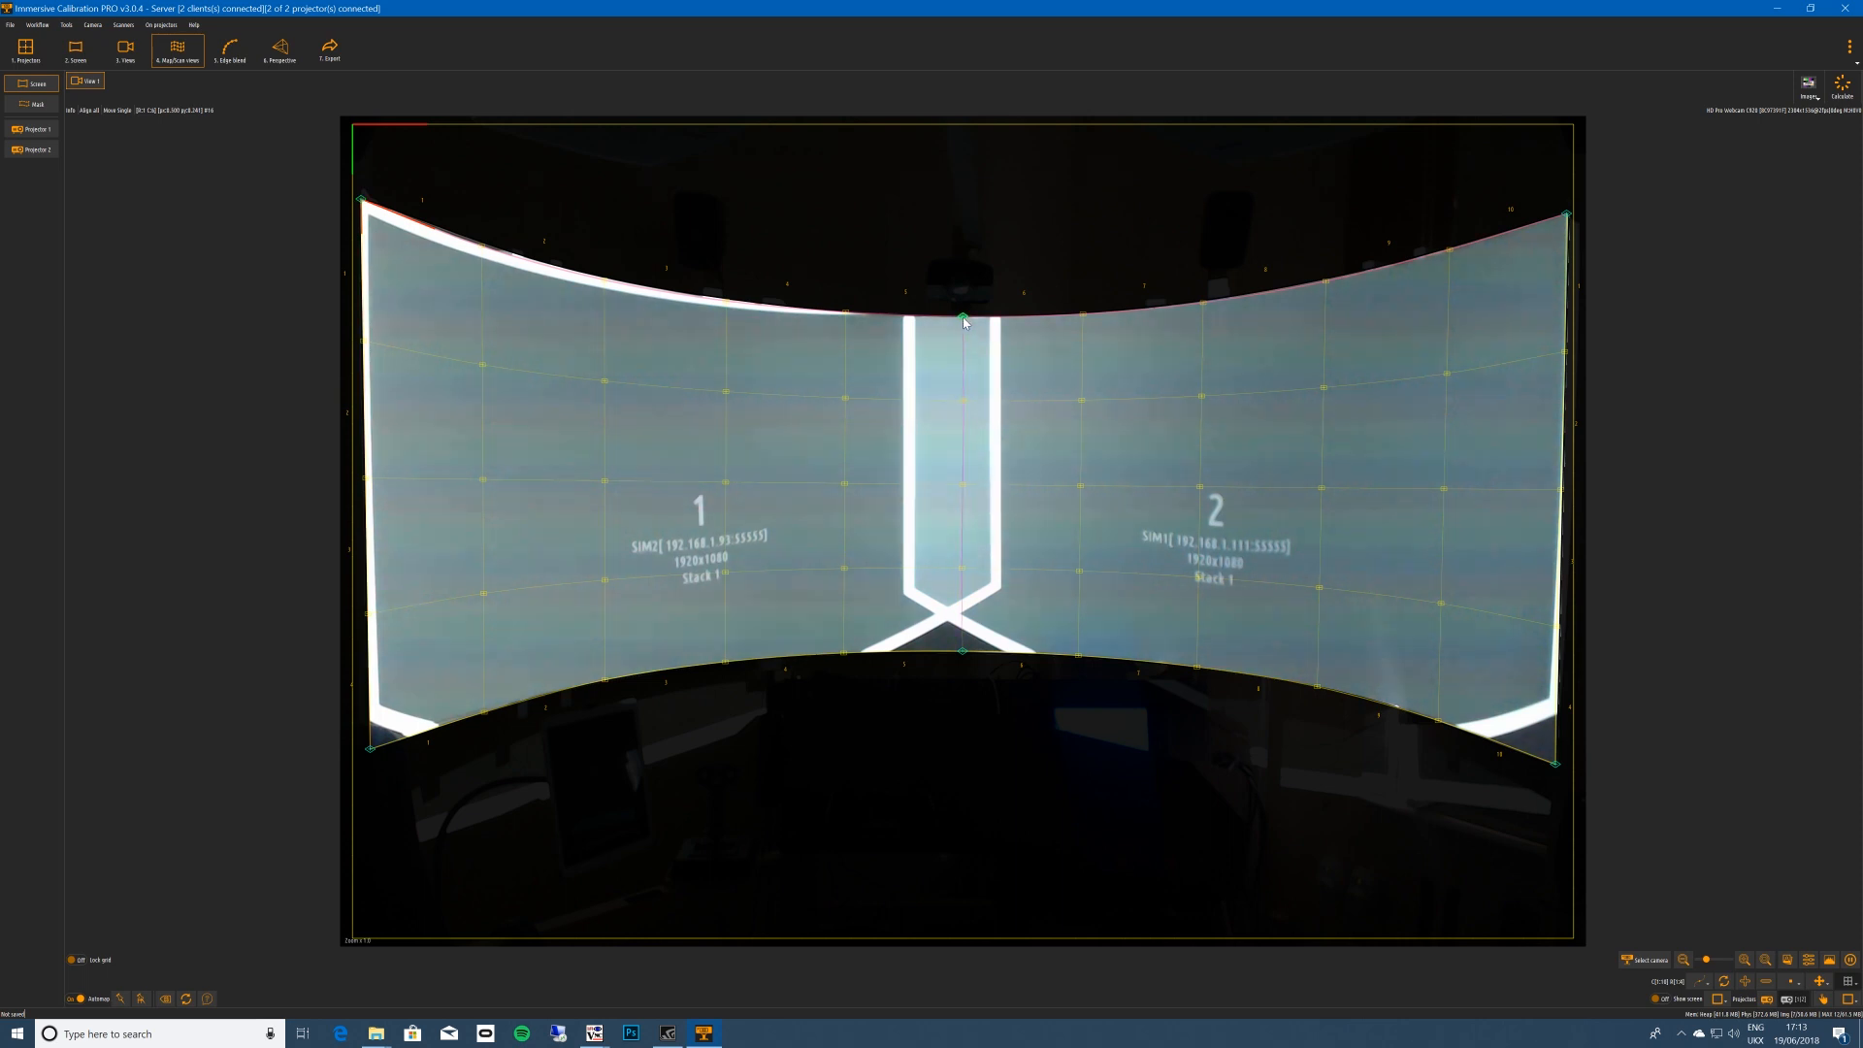
key("Right")
key("Right")
left_click(963, 653)
key("Left")
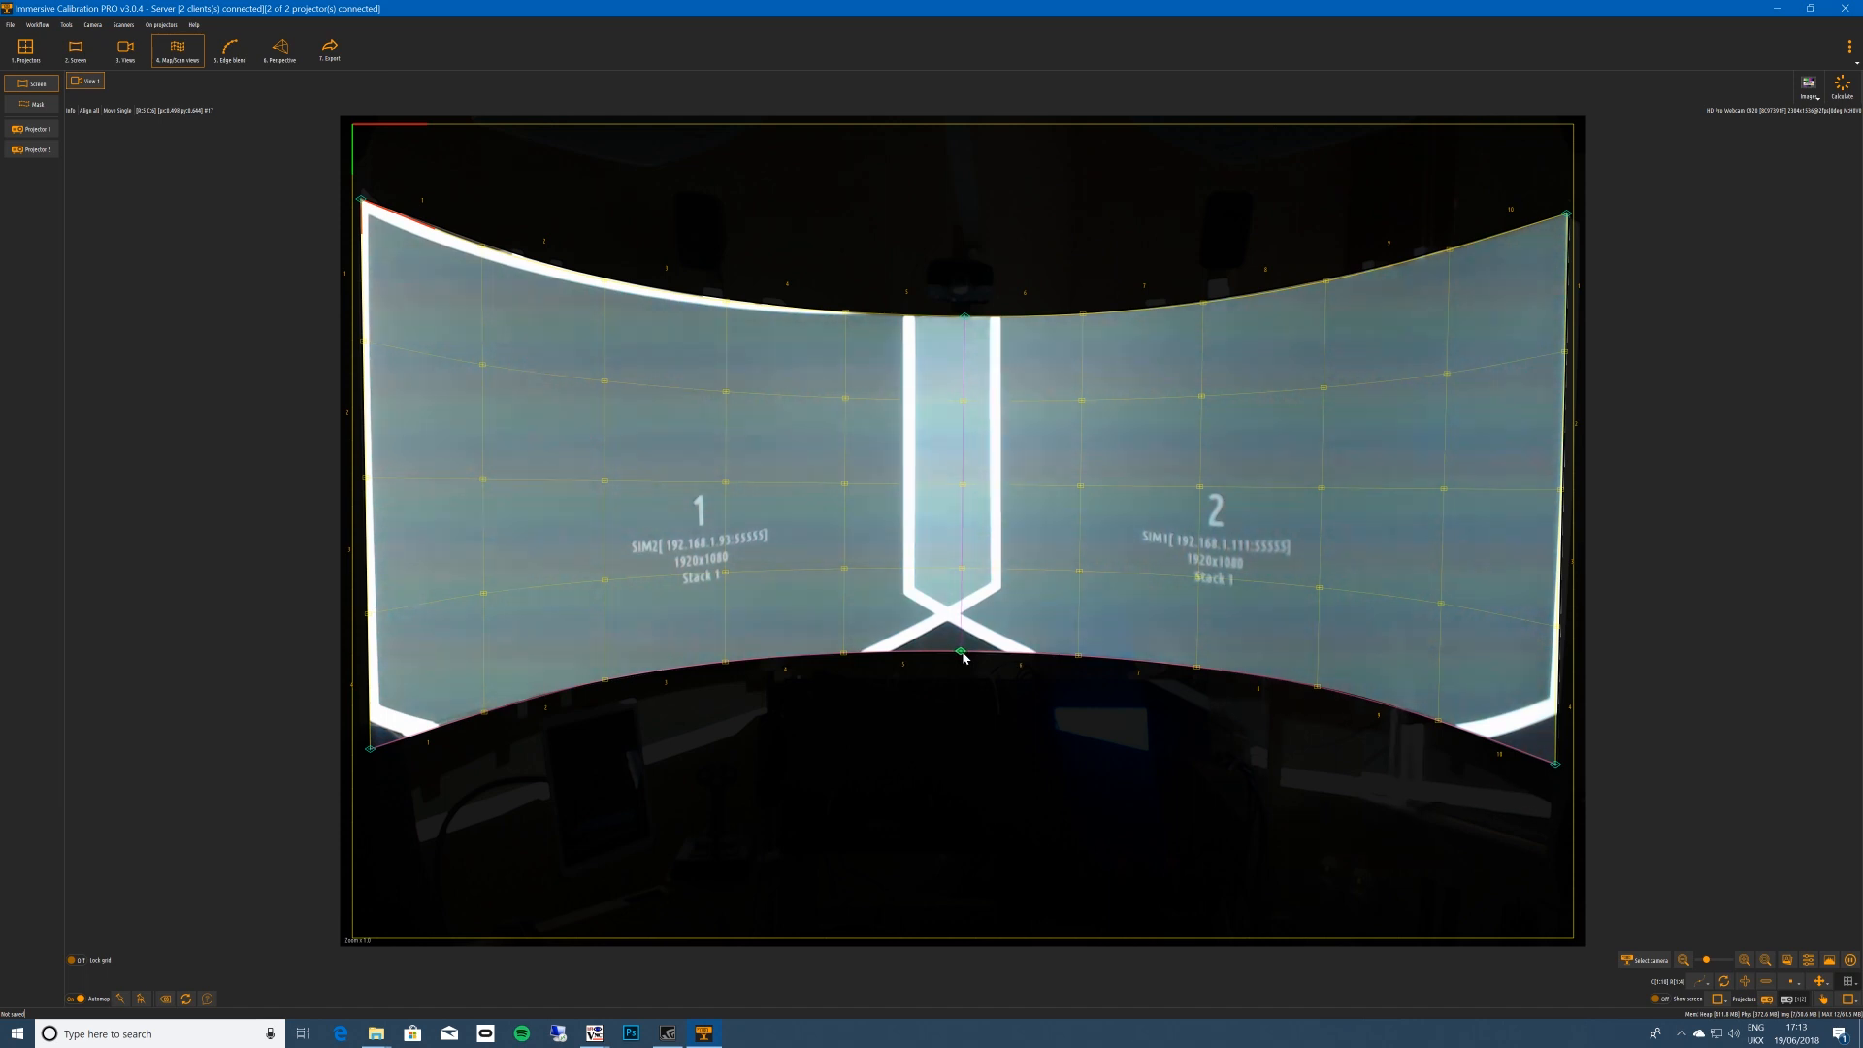
left_click(964, 318)
Compare both projectors' marker patterns, then turn on camera scanning for Projector 1 and detect its markers.
left_click(25, 130)
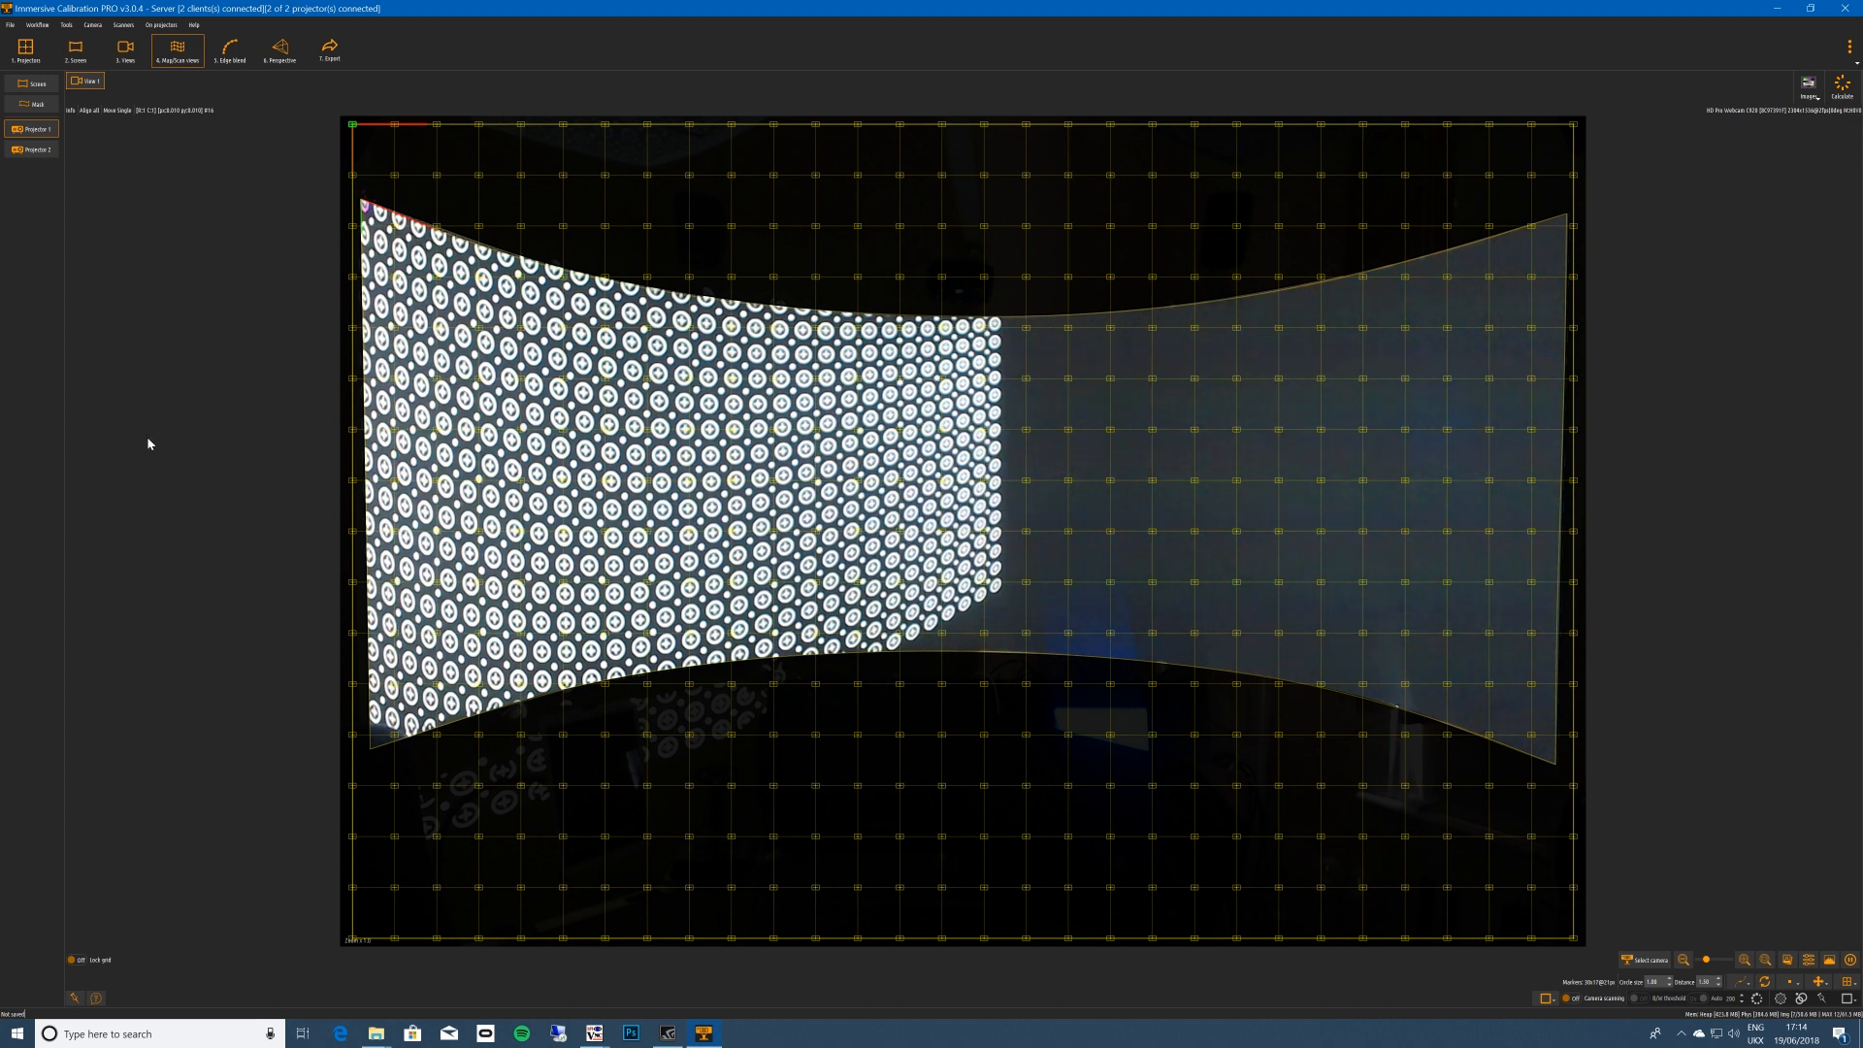
left_click(34, 152)
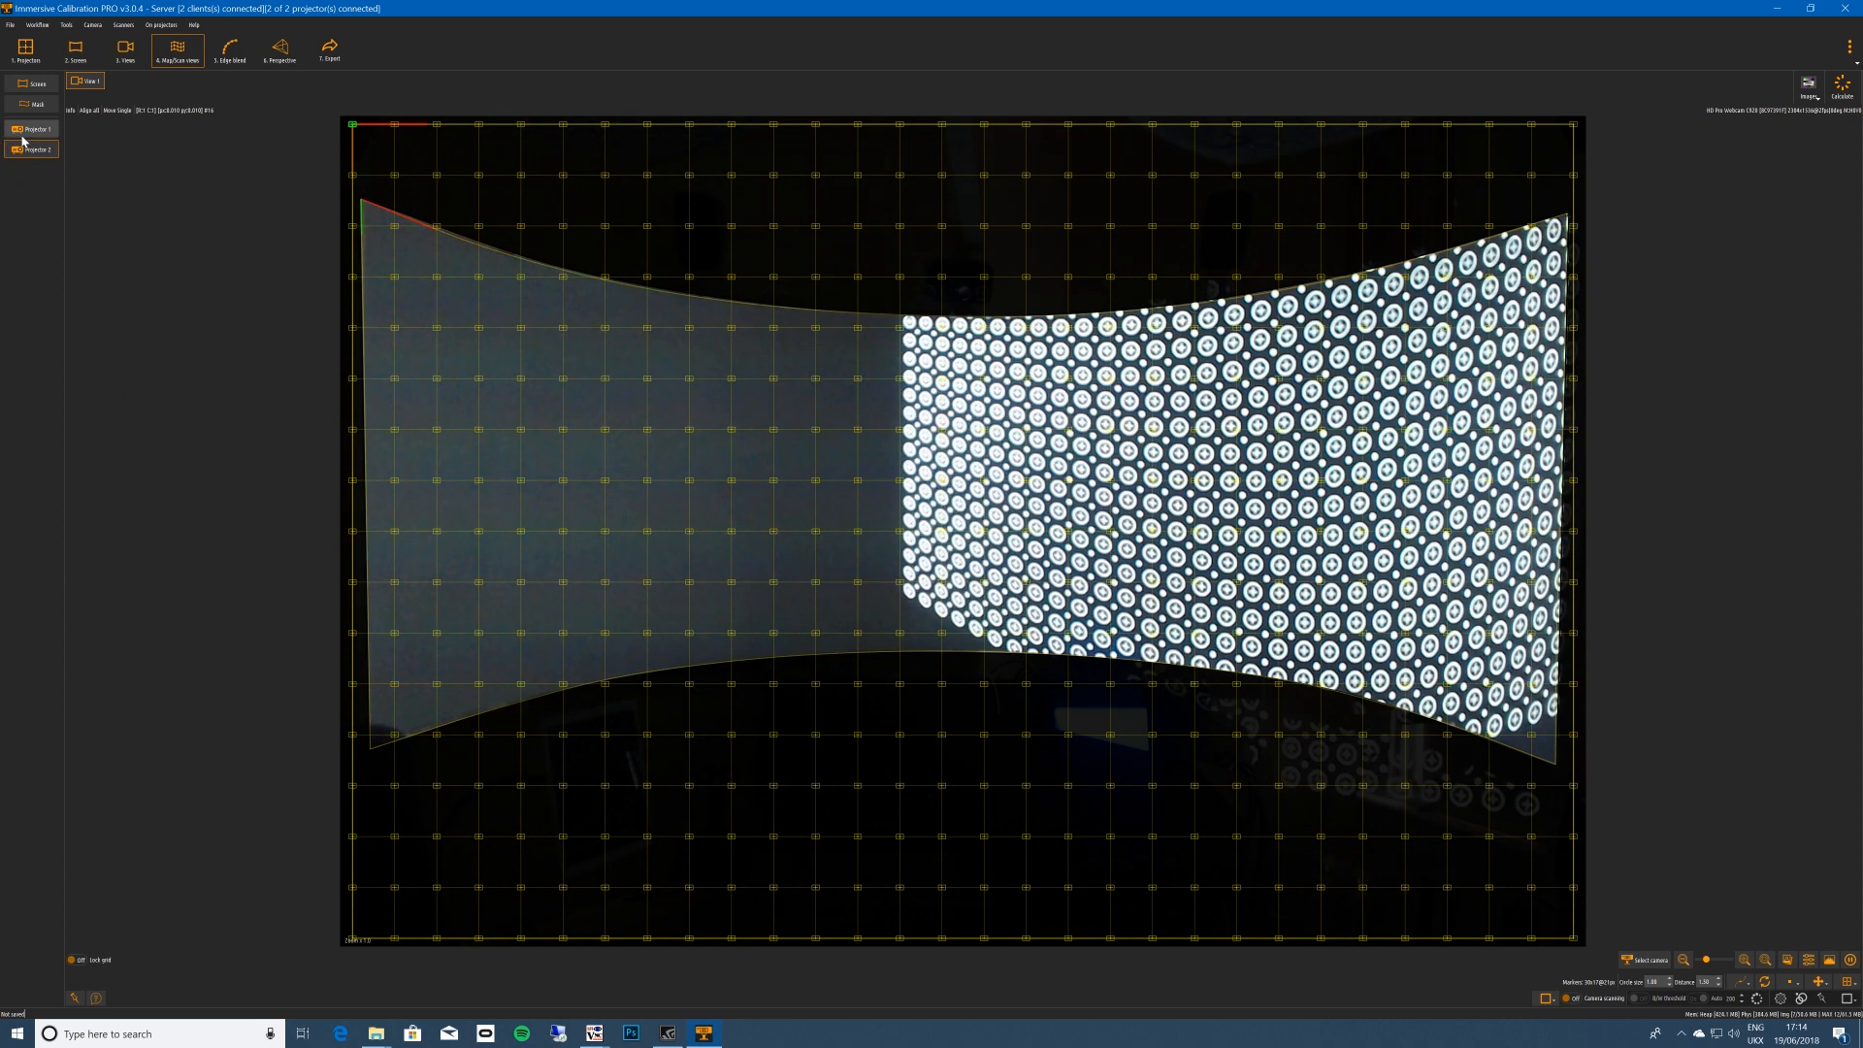
left_click(24, 133)
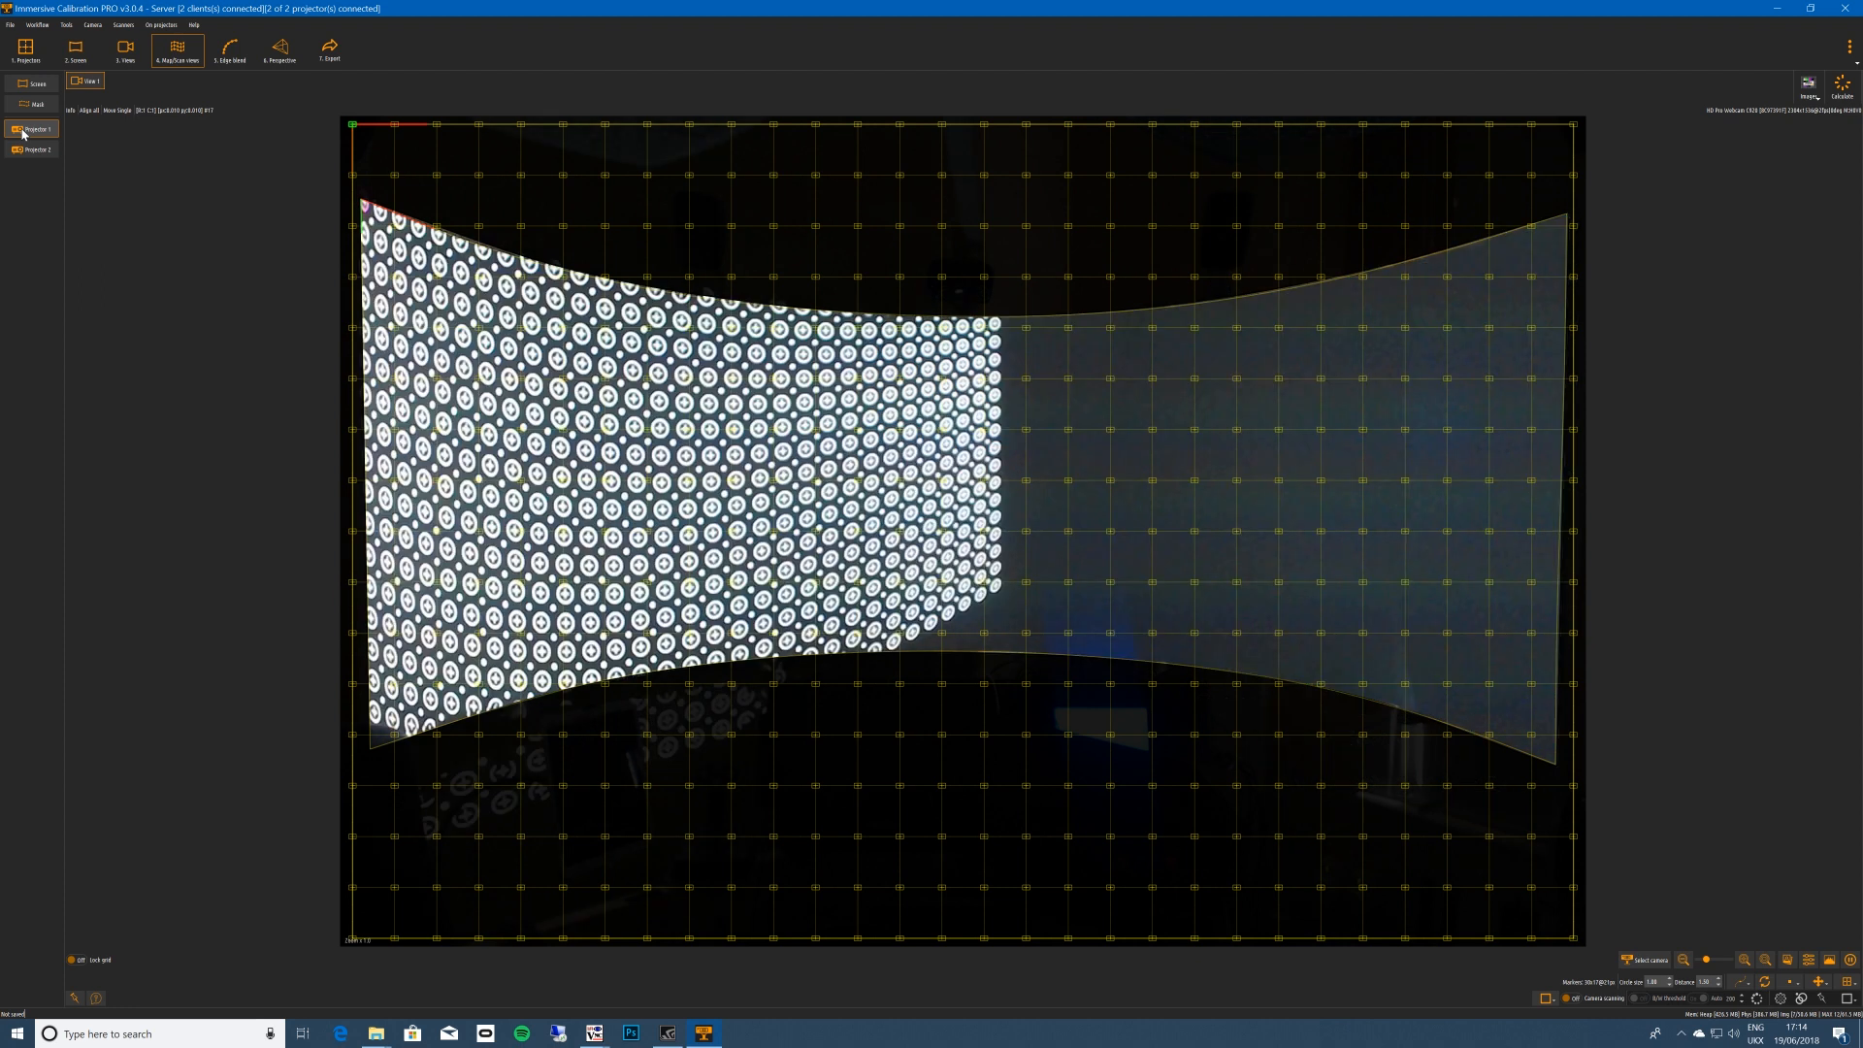
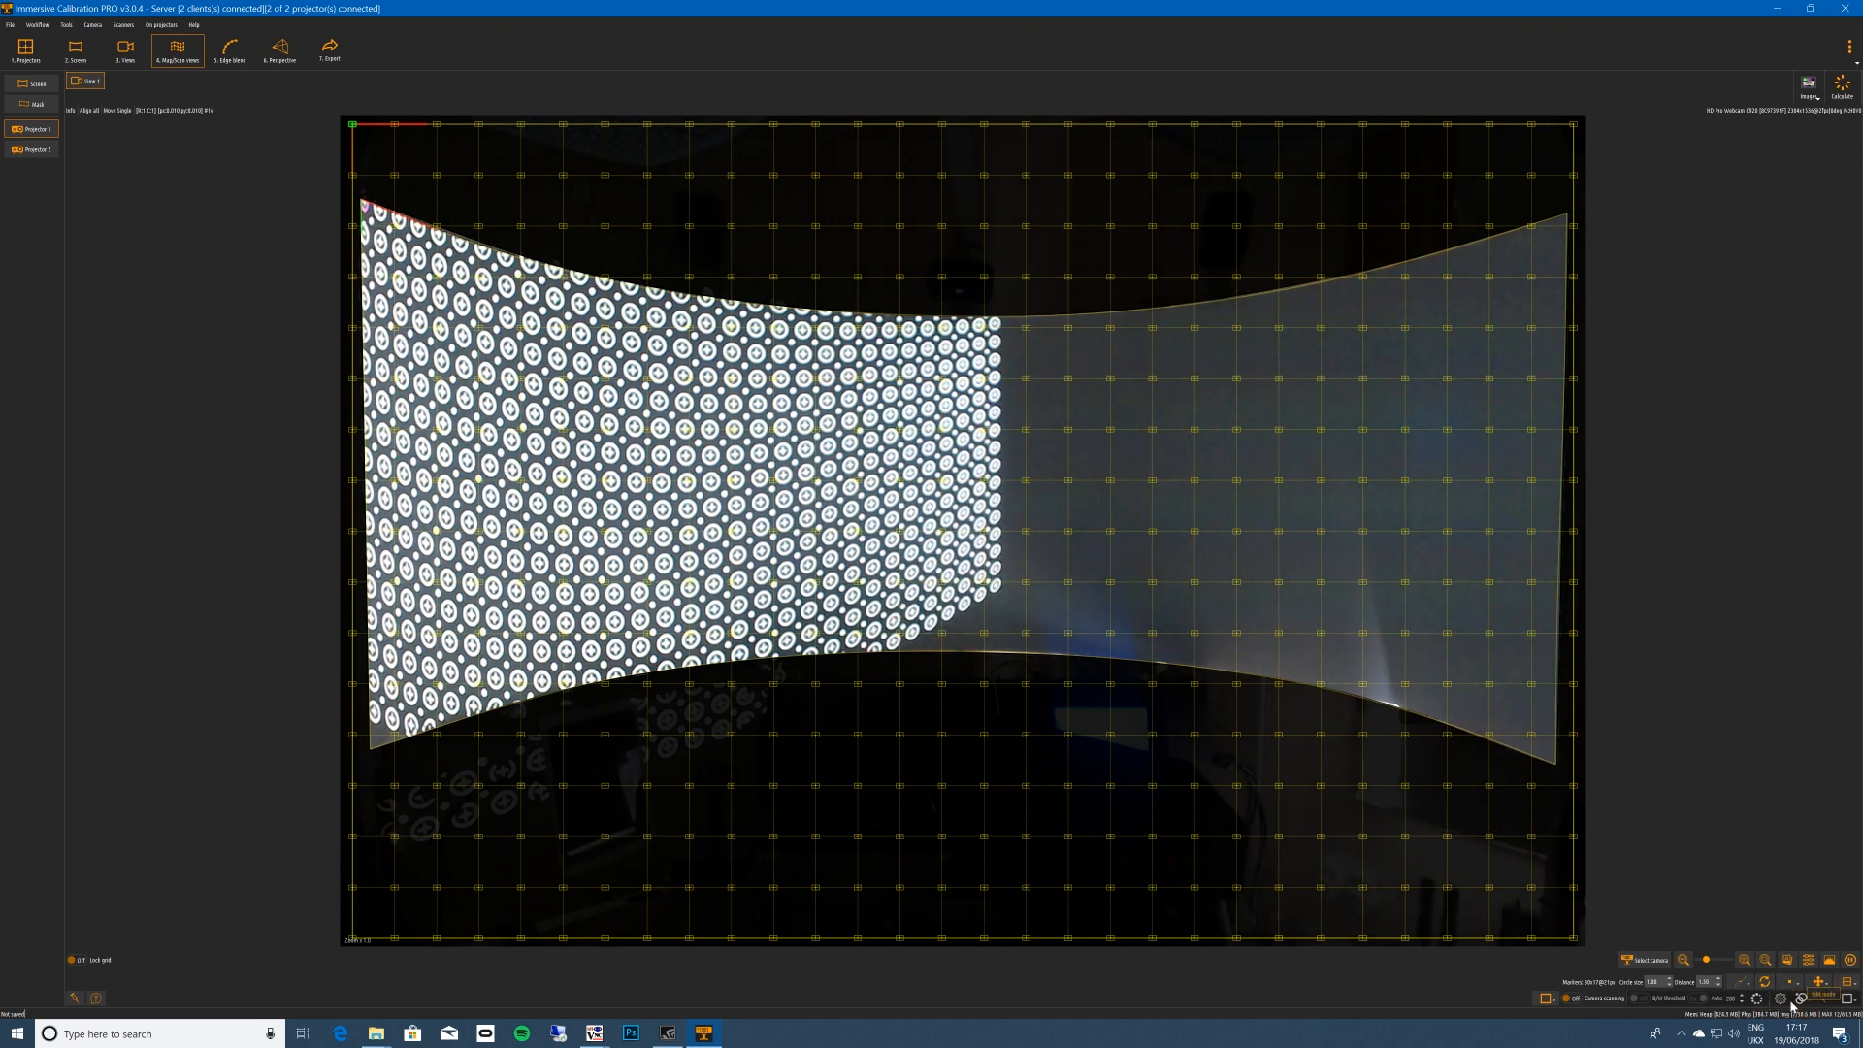
left_click(1575, 999)
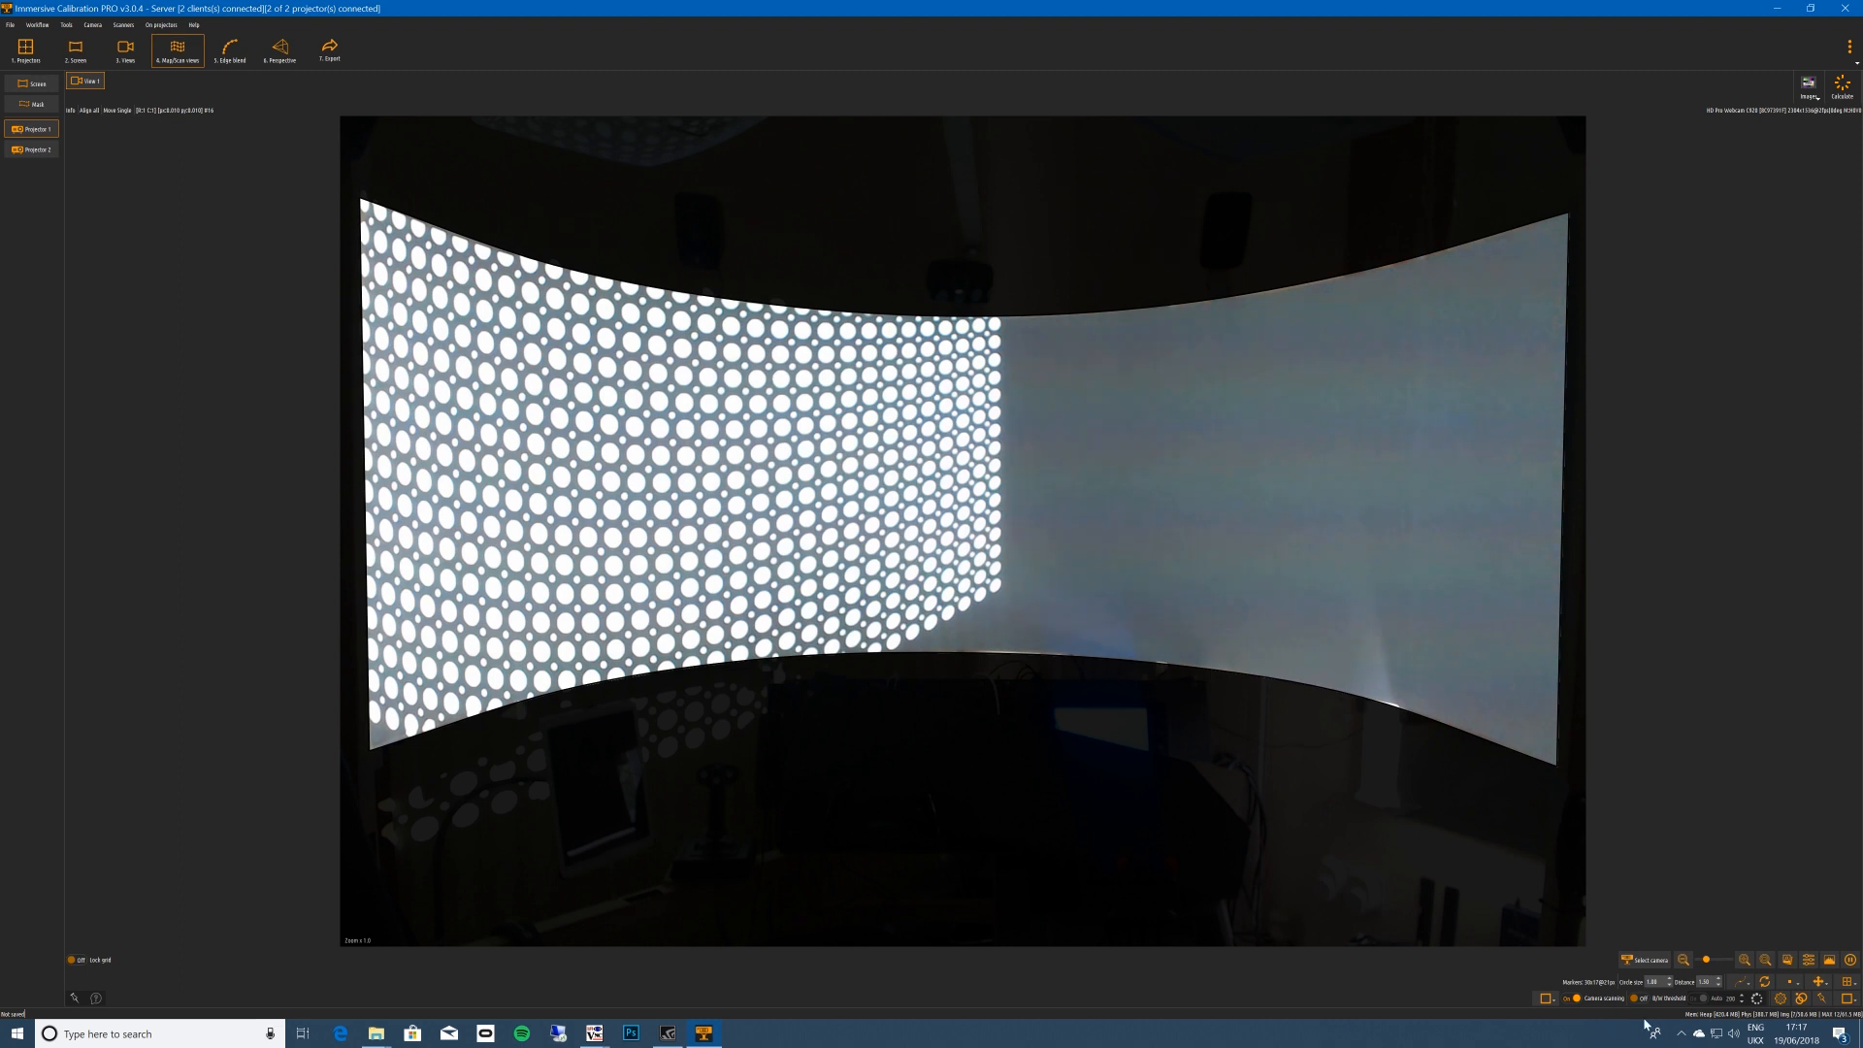
left_click(1801, 1000)
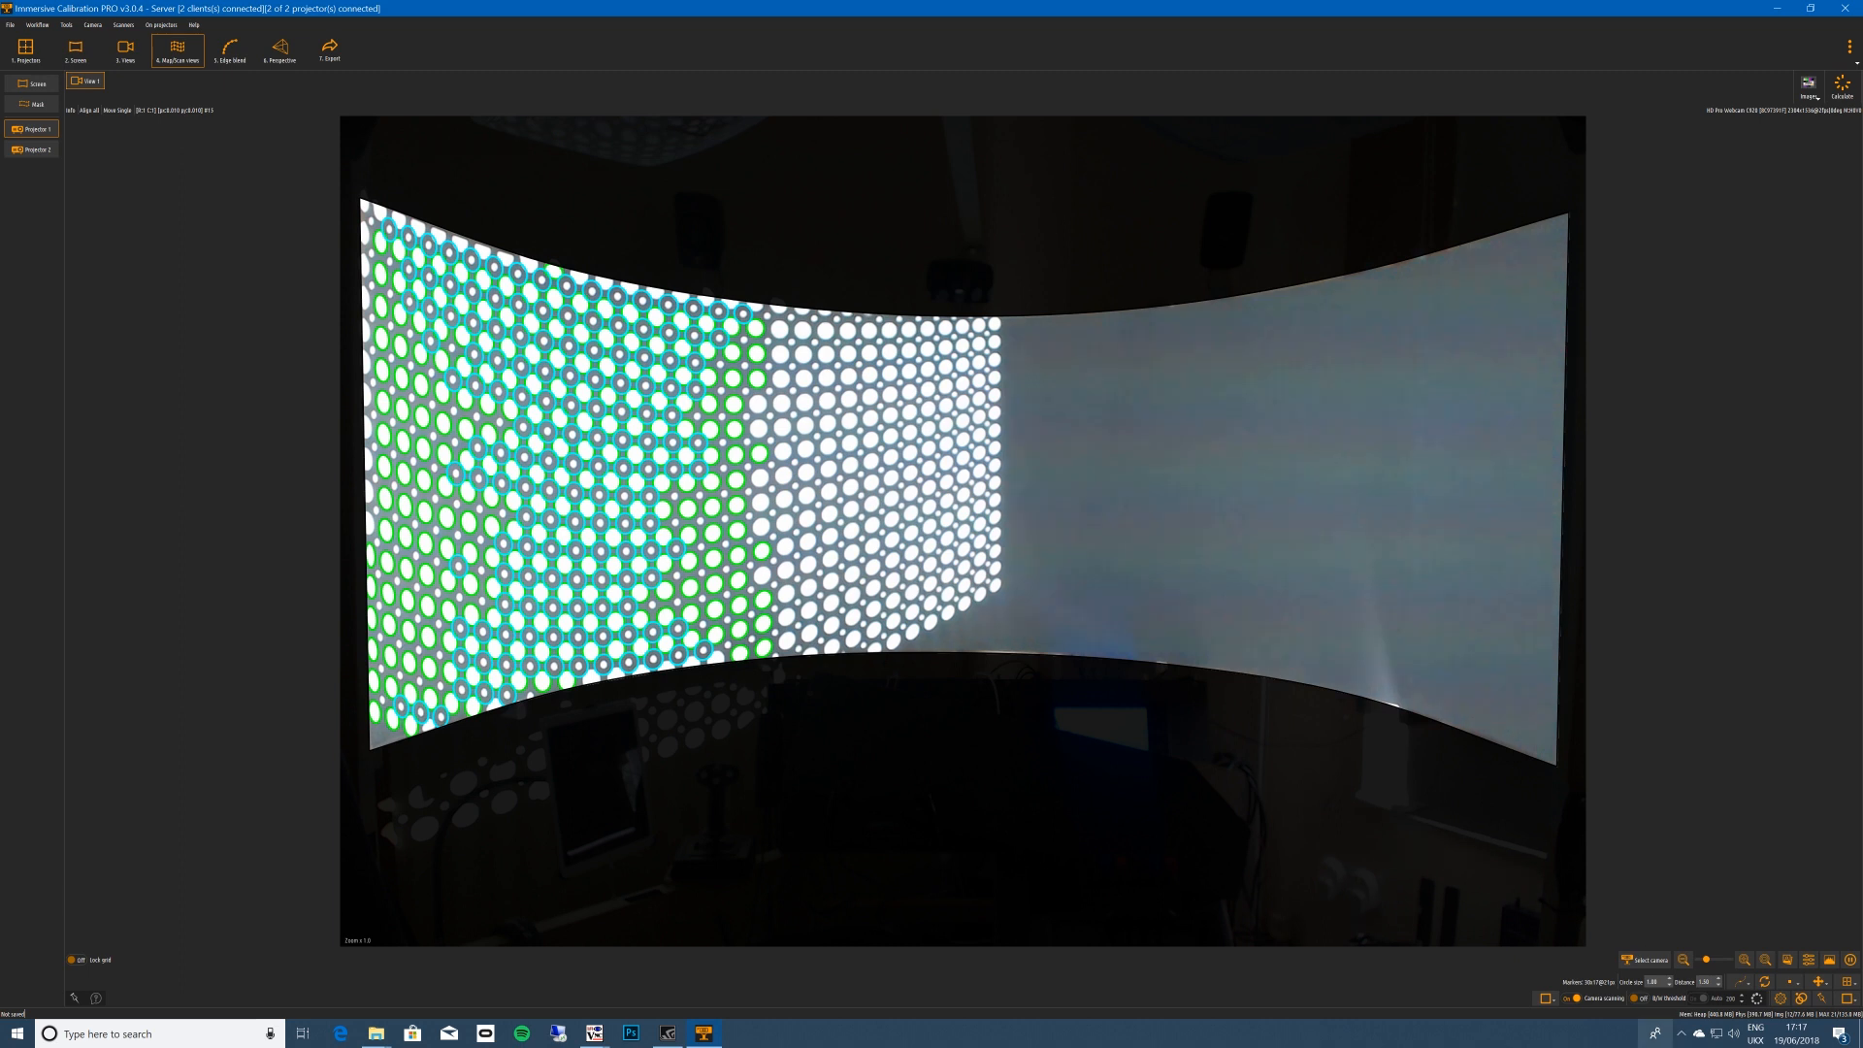
Turn on the B/W threshold with Auto off, set the threshold manually, and detect Projector 1's markers again.
left_click(1646, 1000)
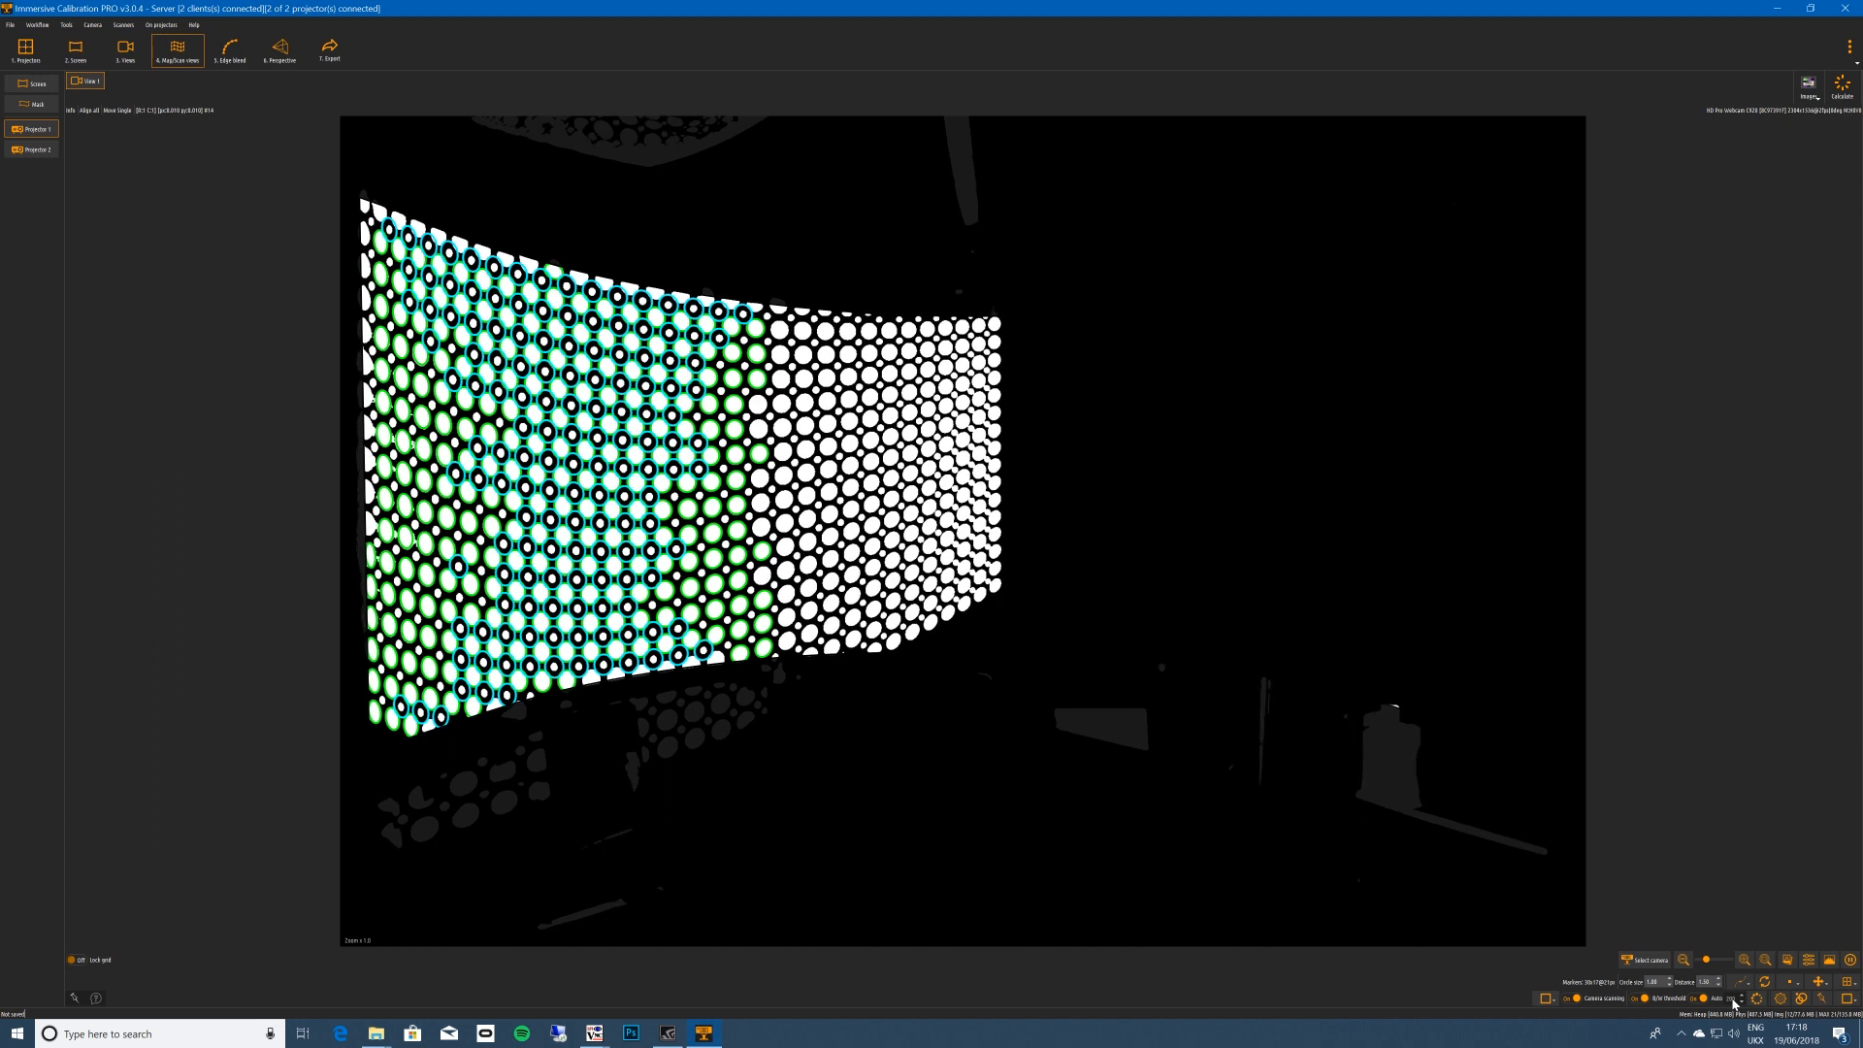
left_click(1699, 998)
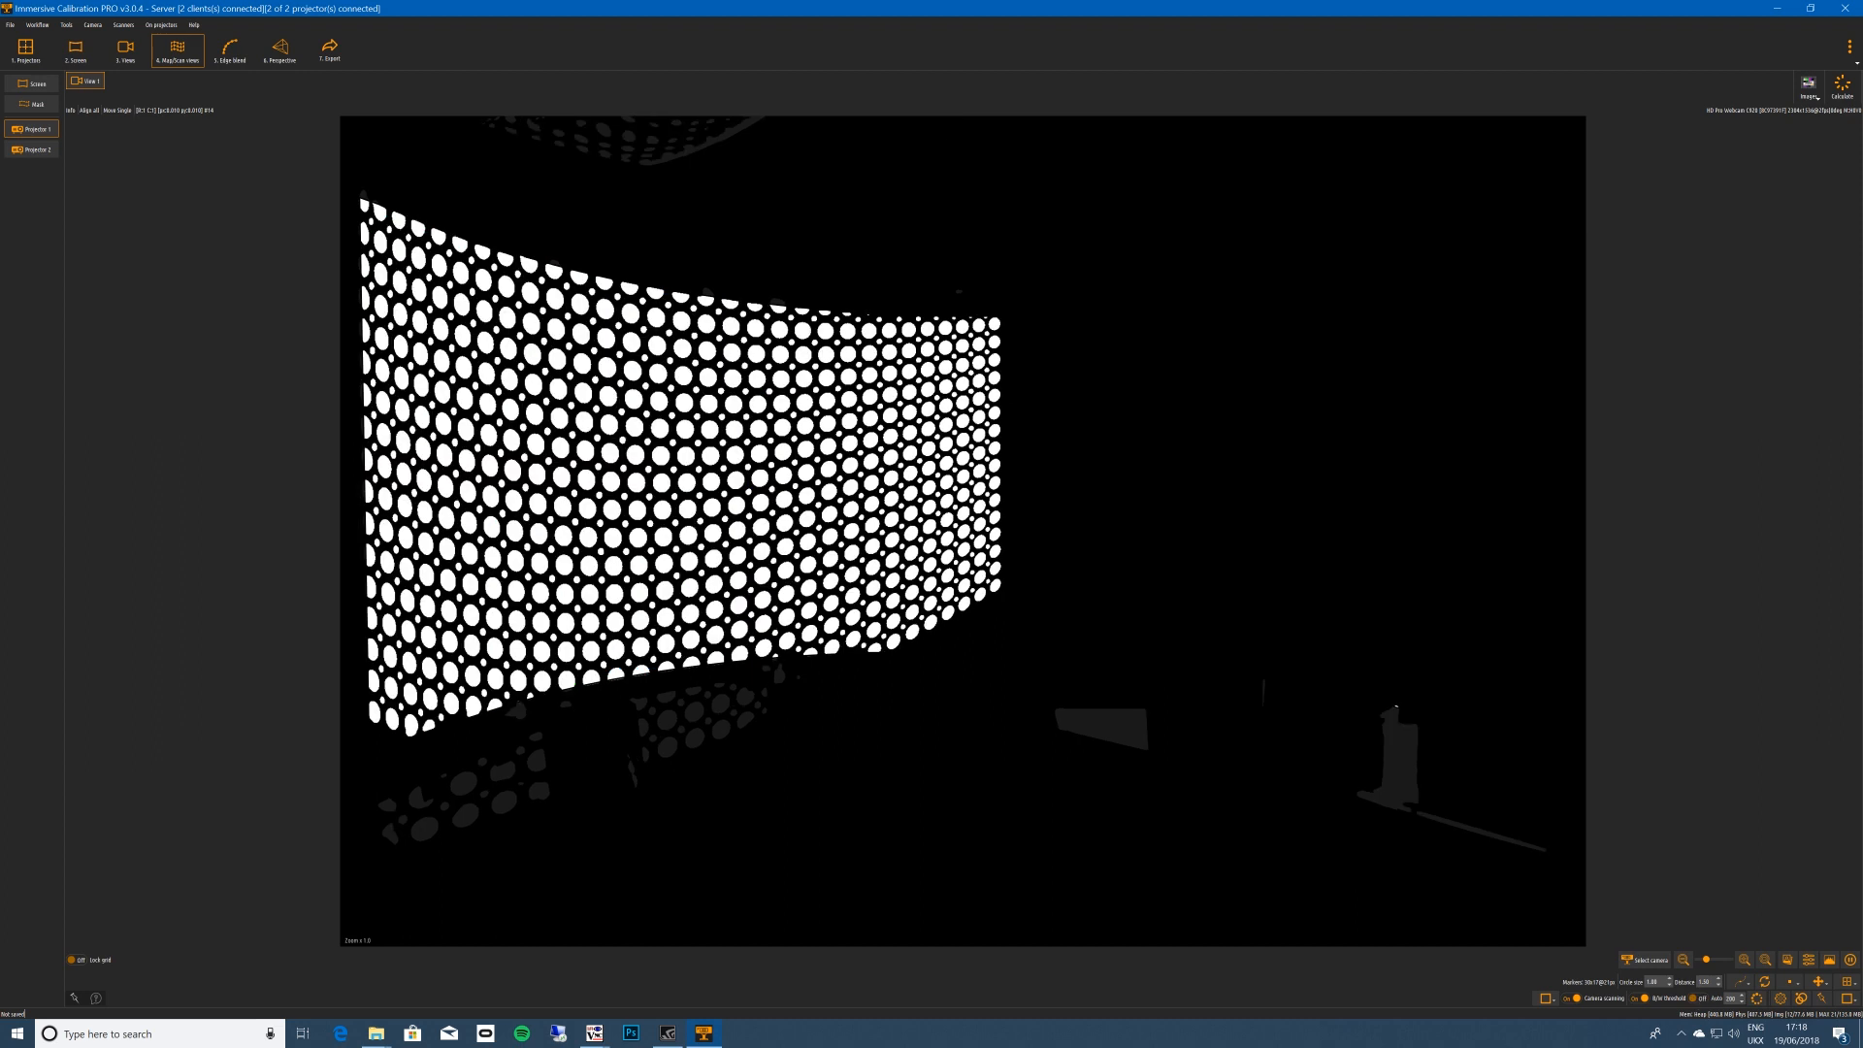
double_click(1731, 998)
key("Return")
left_click(1801, 999)
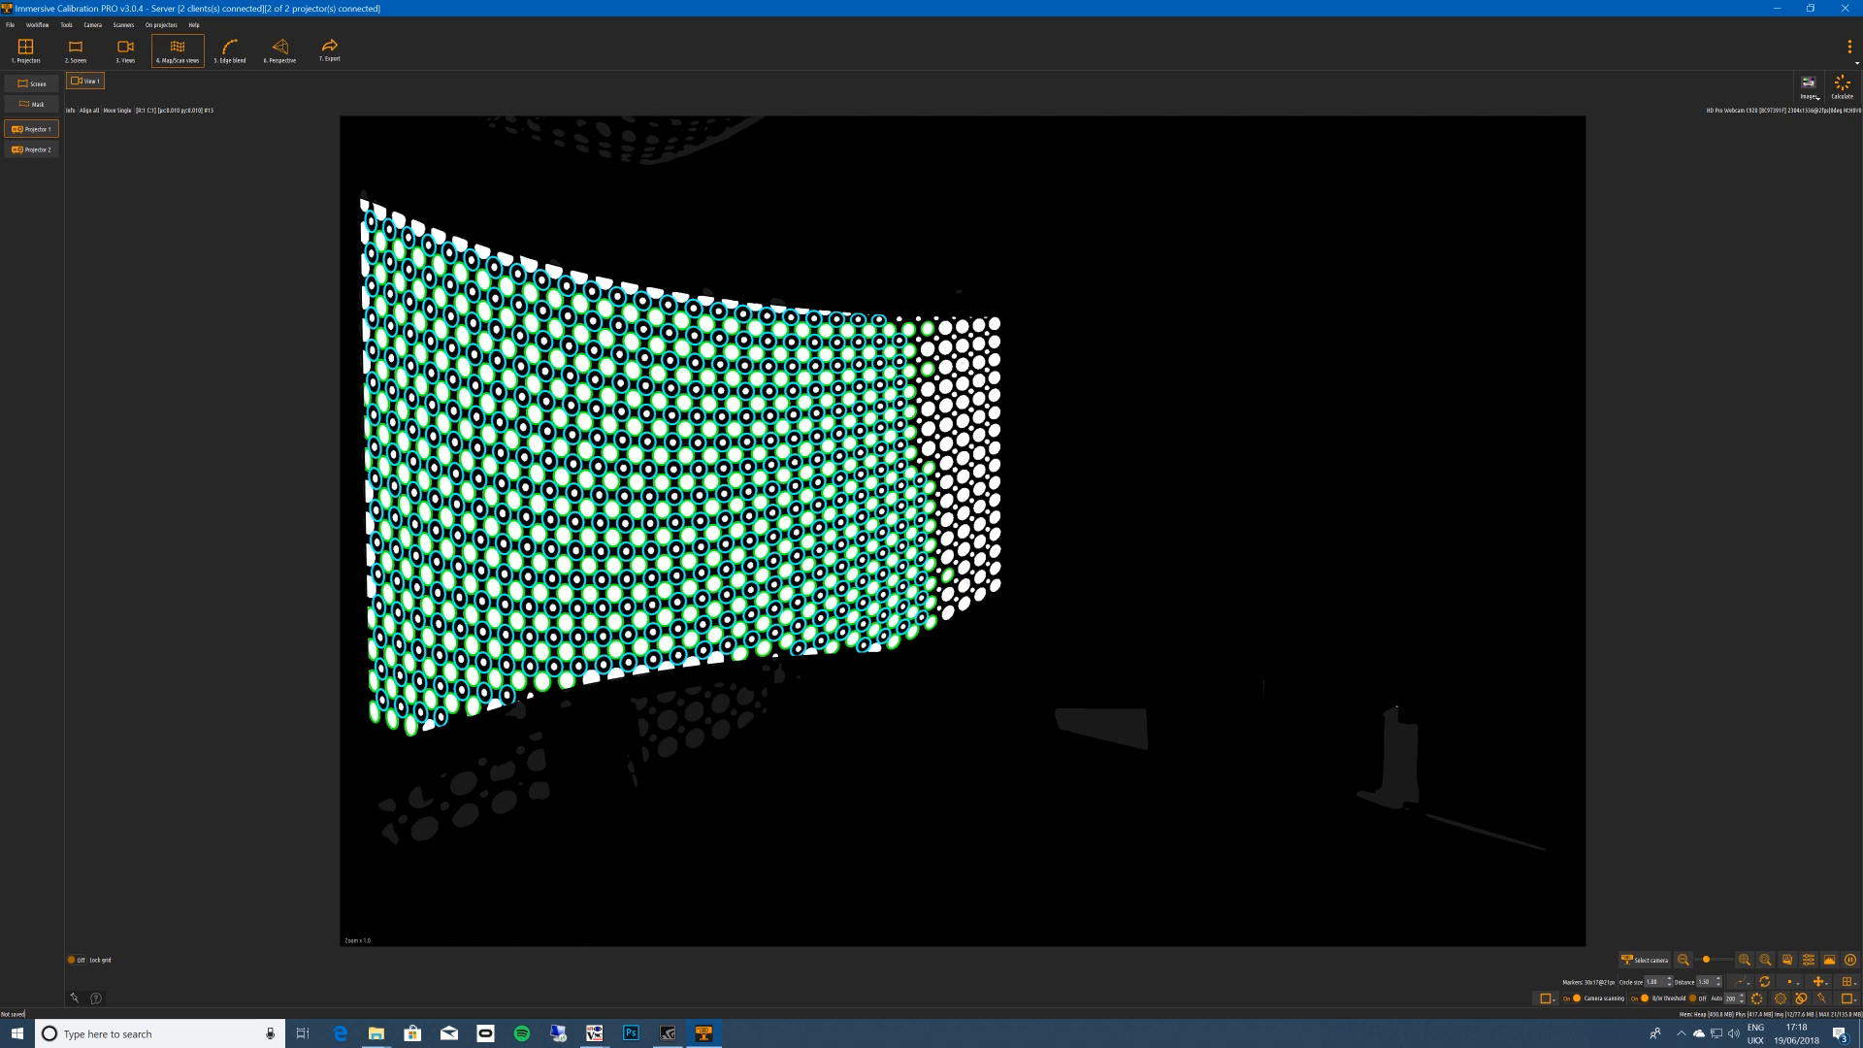
Set Projector 1's marker circle size to 1.50 and test the marker detection again.
double_click(1653, 982)
type("1.50")
key("Return")
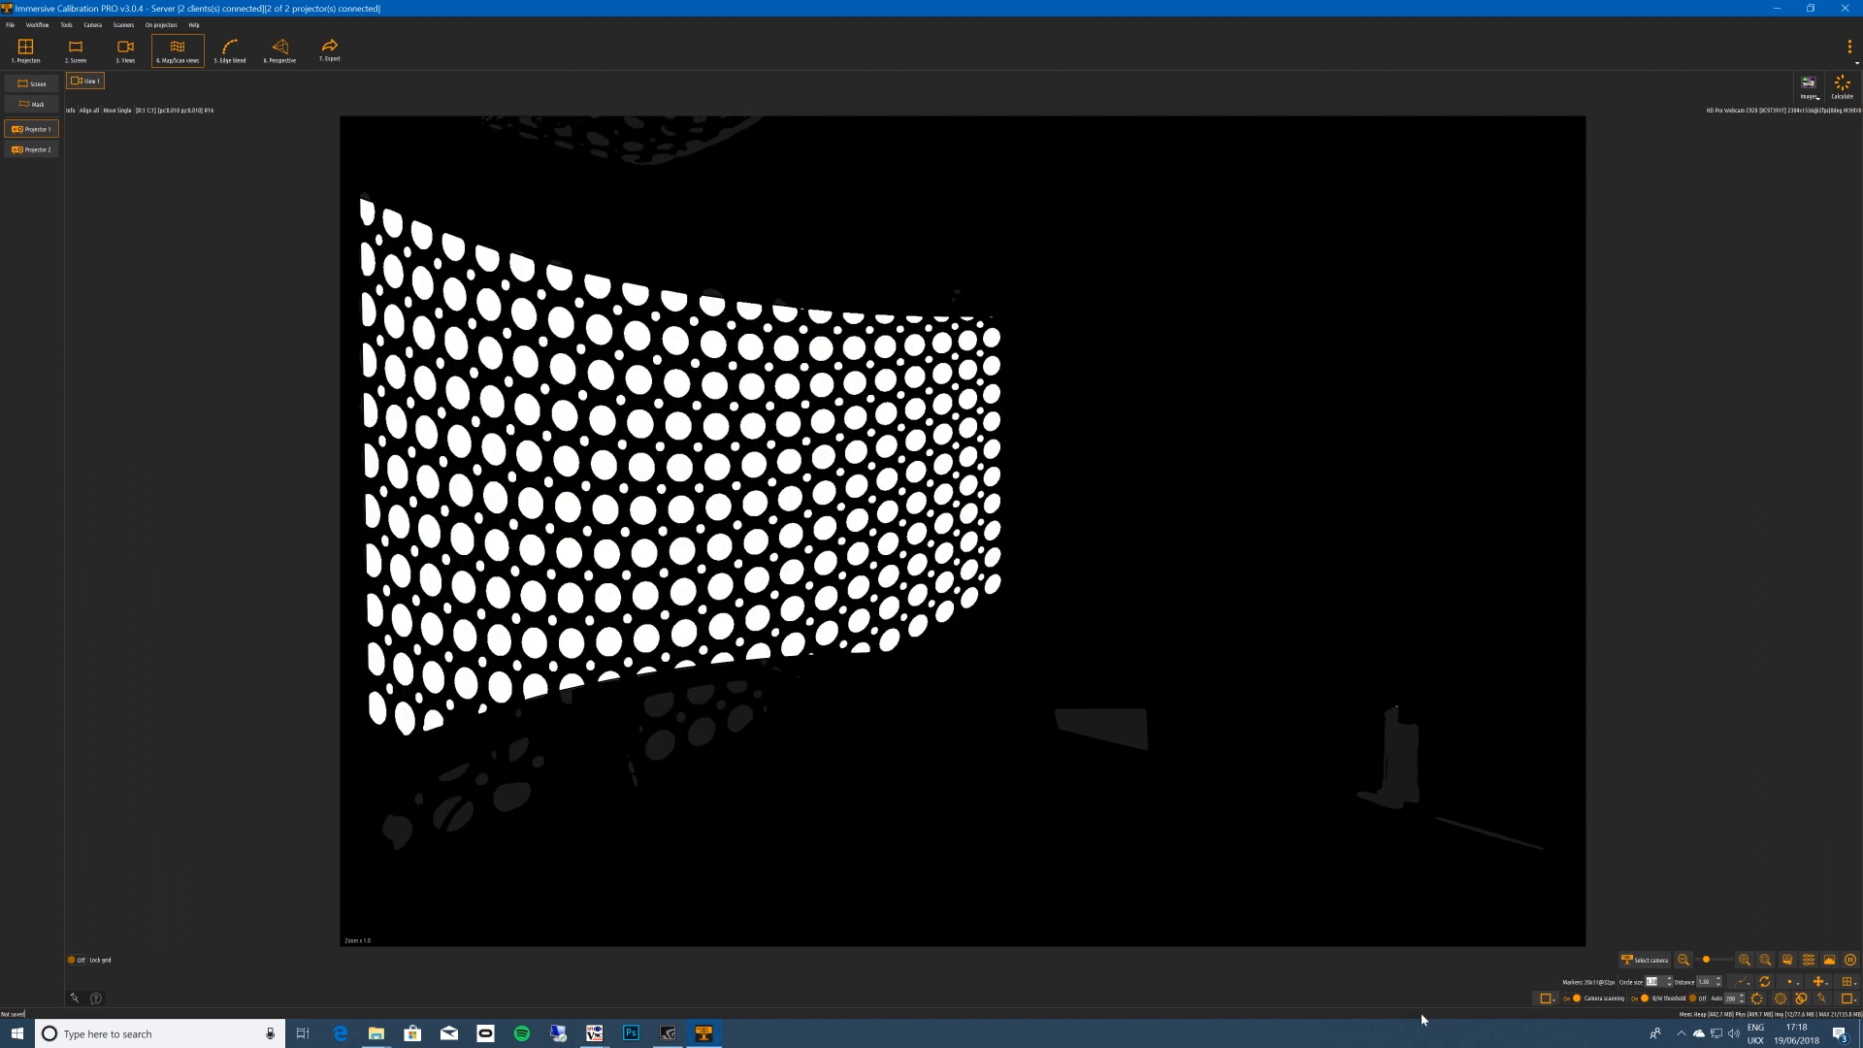
left_click(1800, 998)
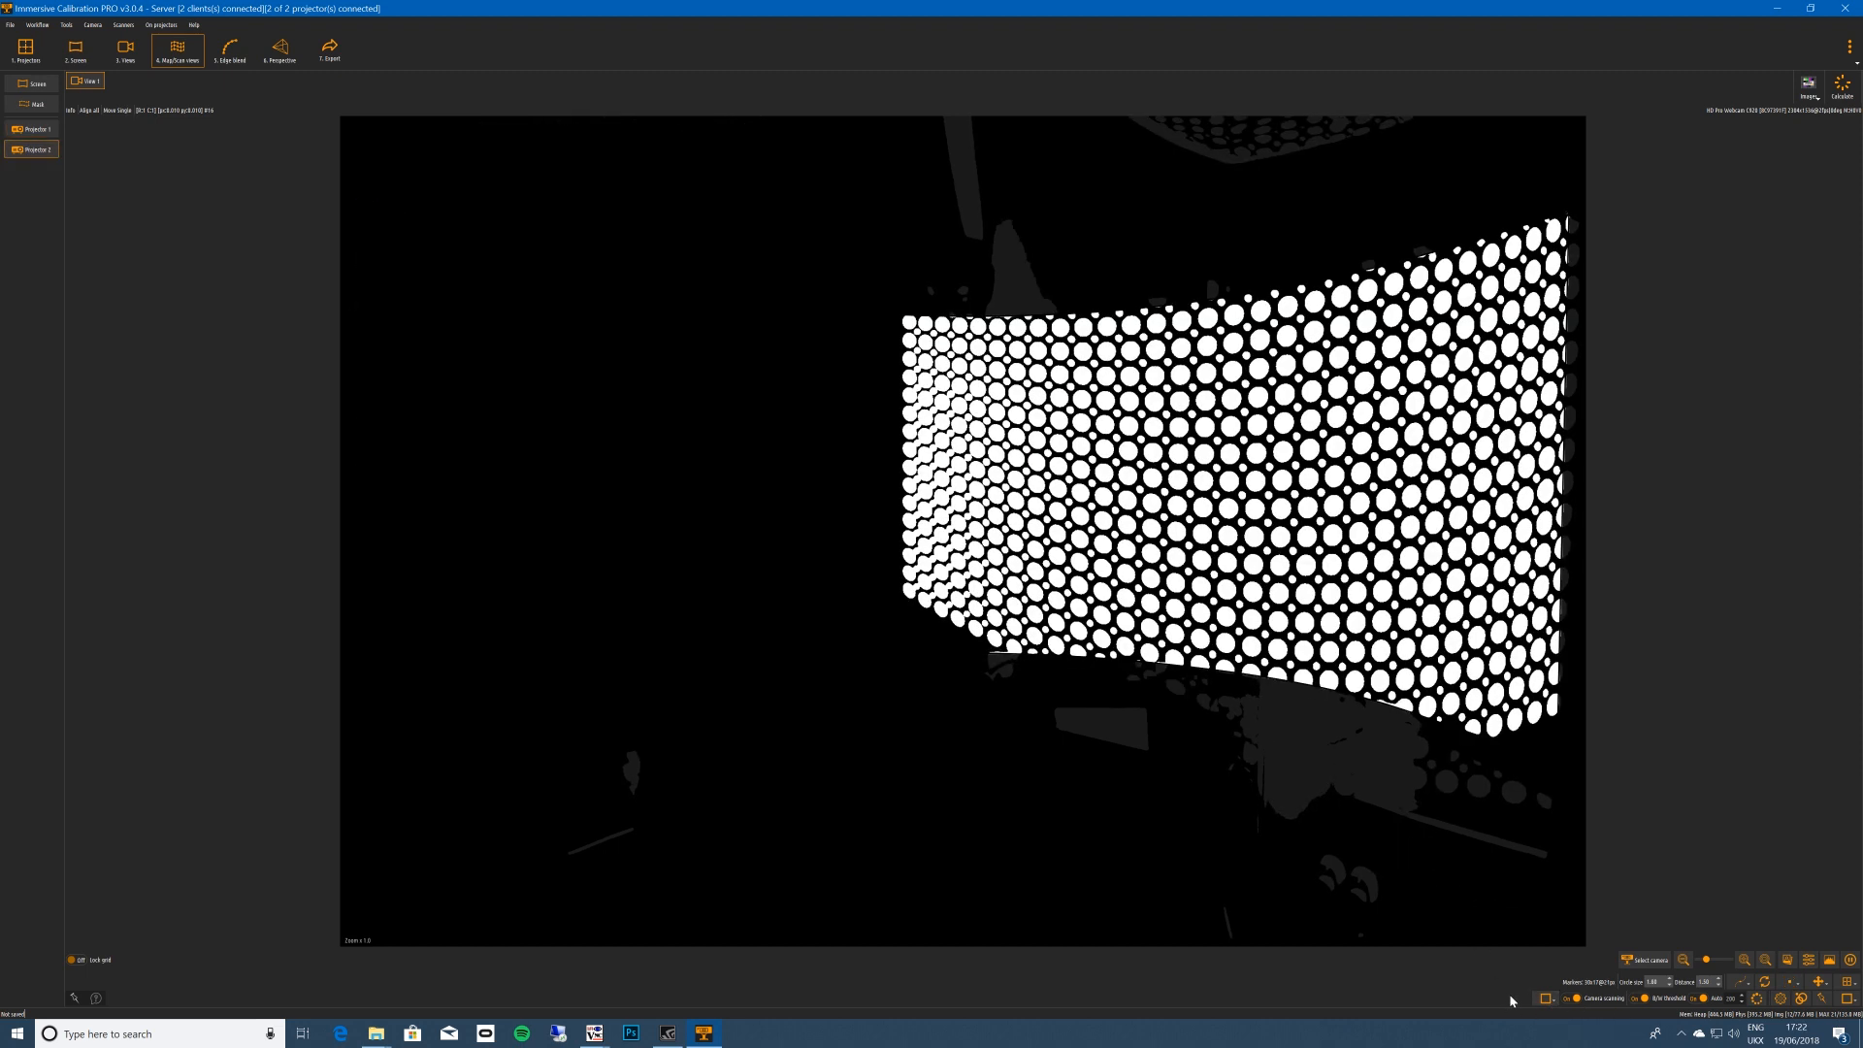
Compare automatic and manual thresholds for Projector 2, enlarge its marker circles, test the detection, and adjust the marker distance.
left_click(1696, 998)
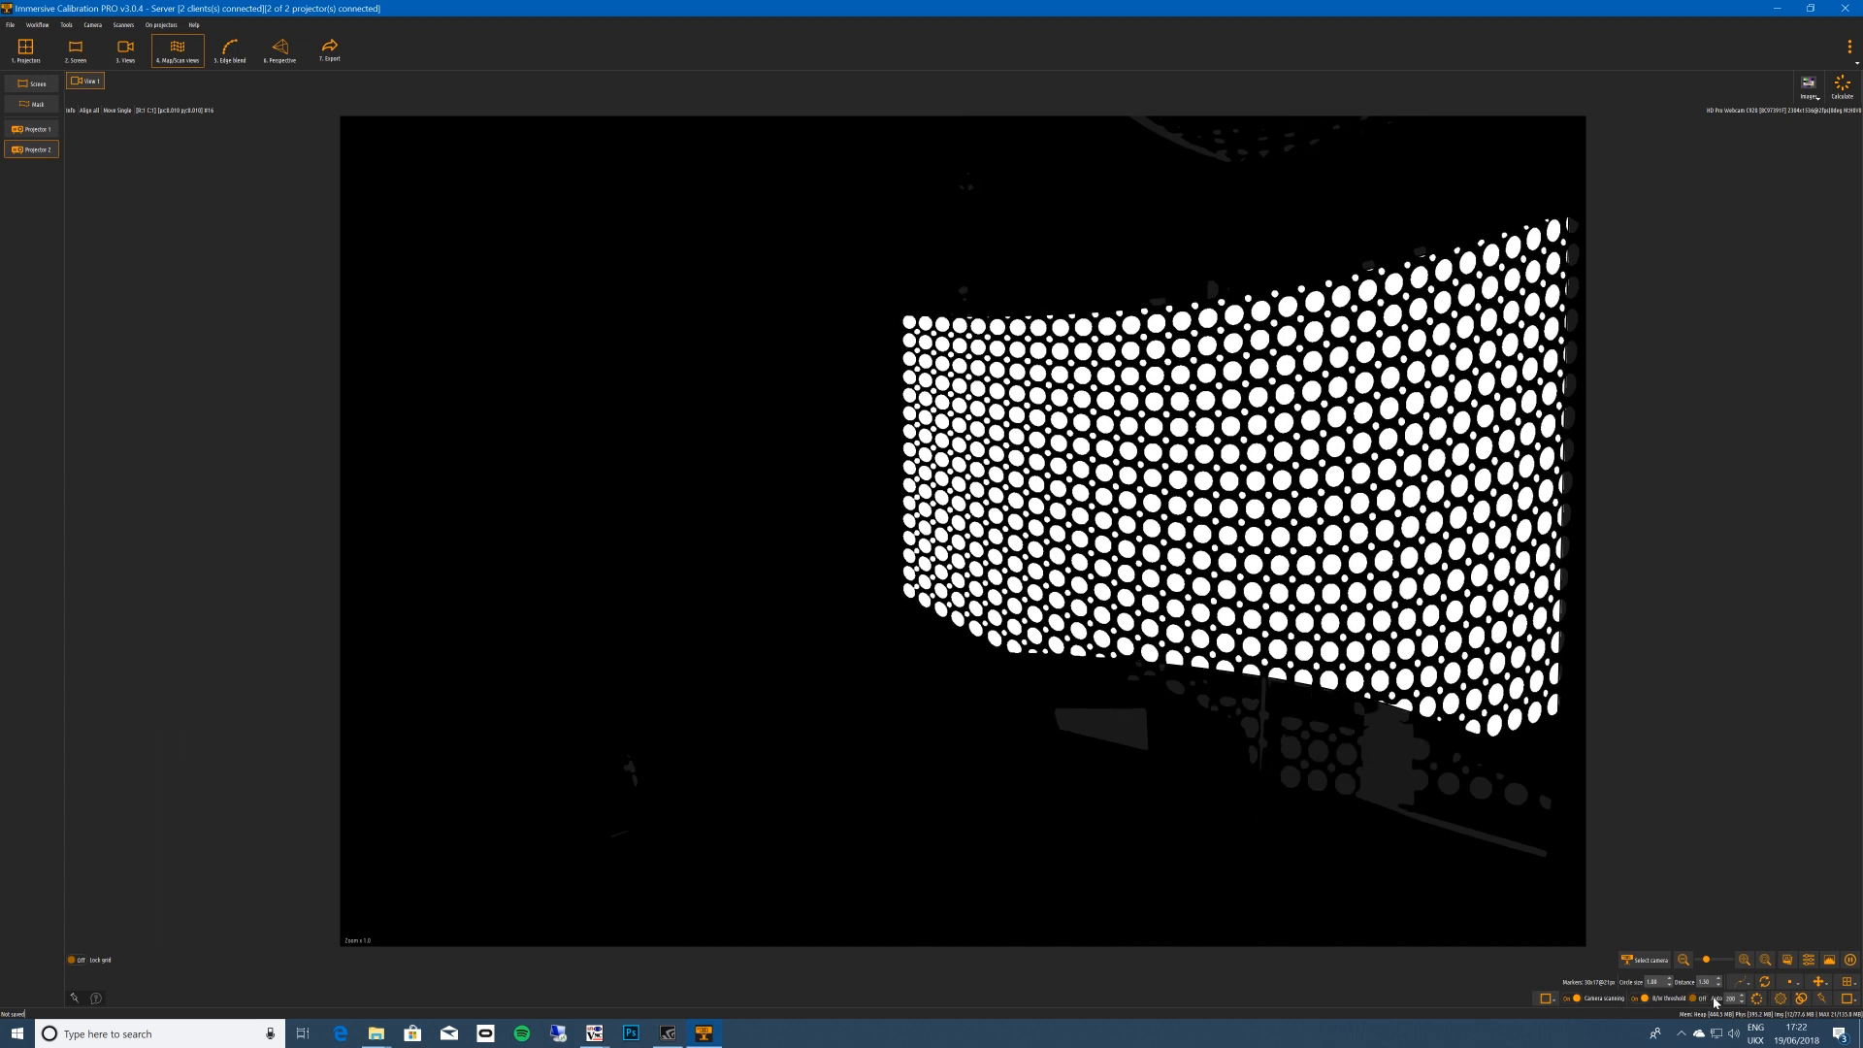
left_click(1705, 998)
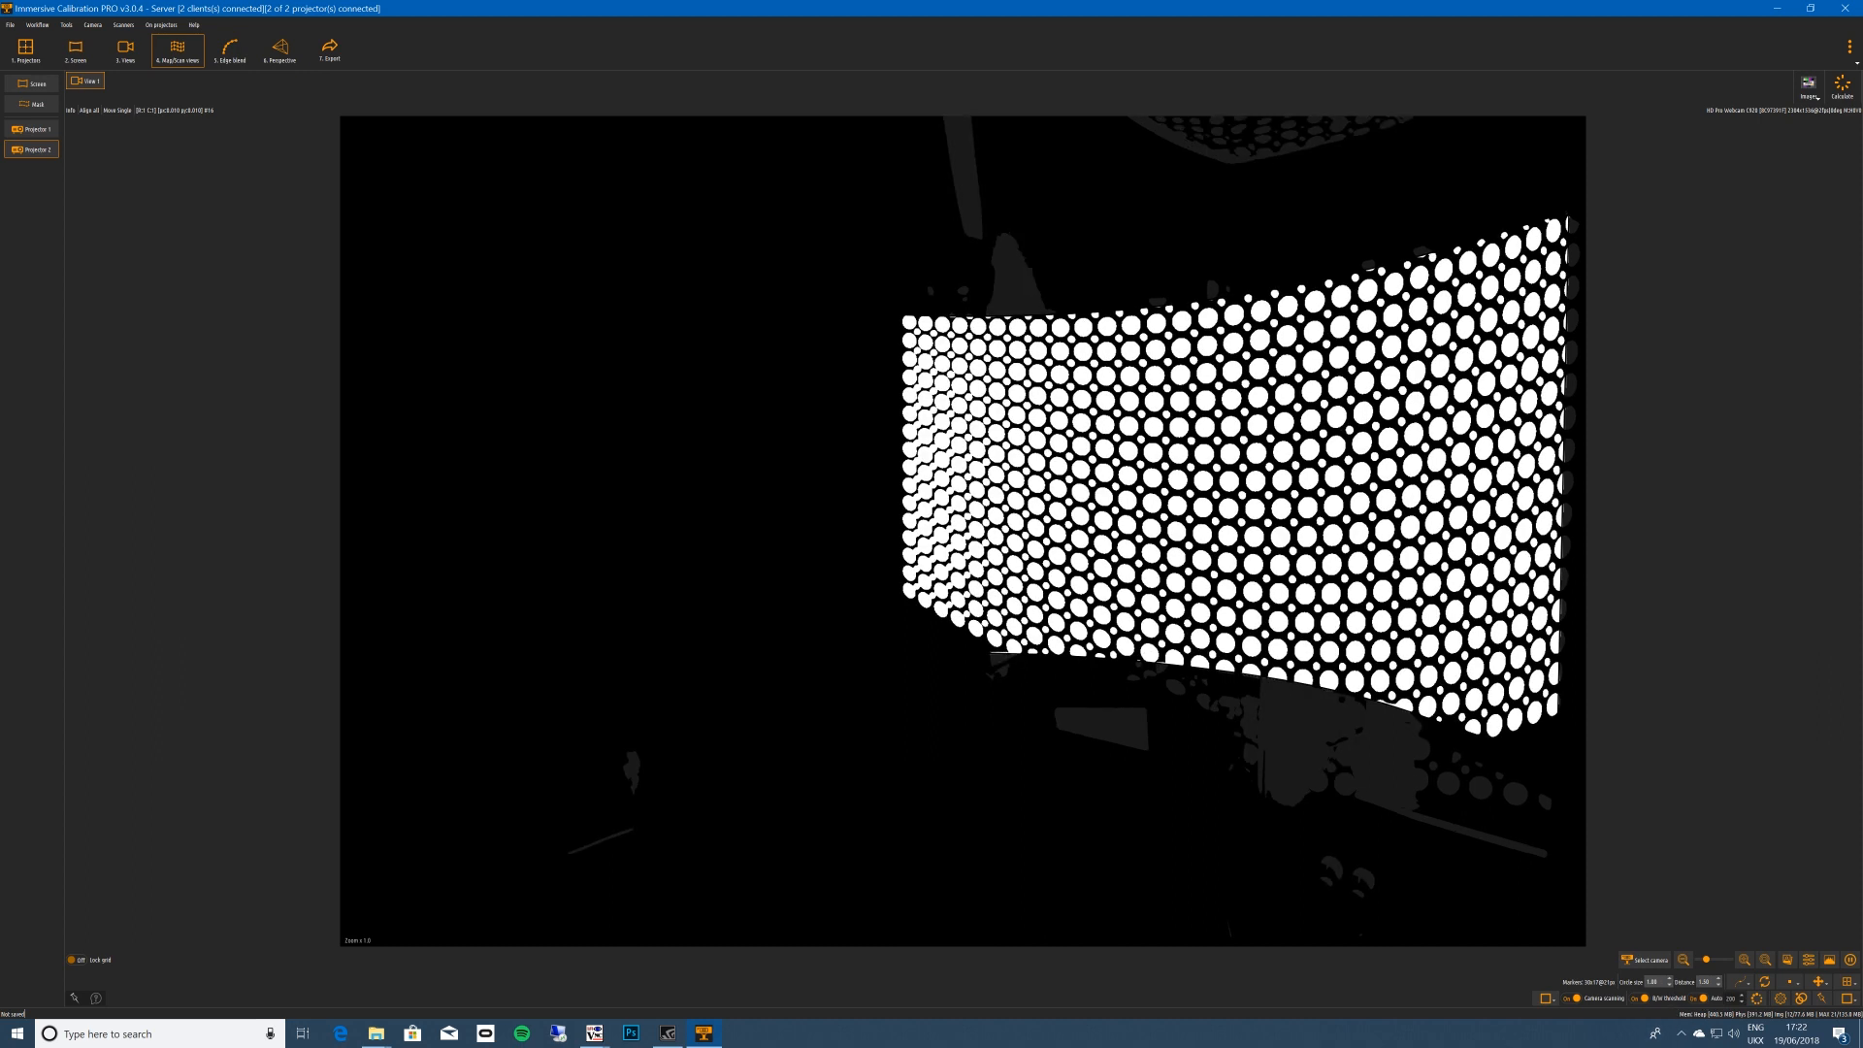
type("6")
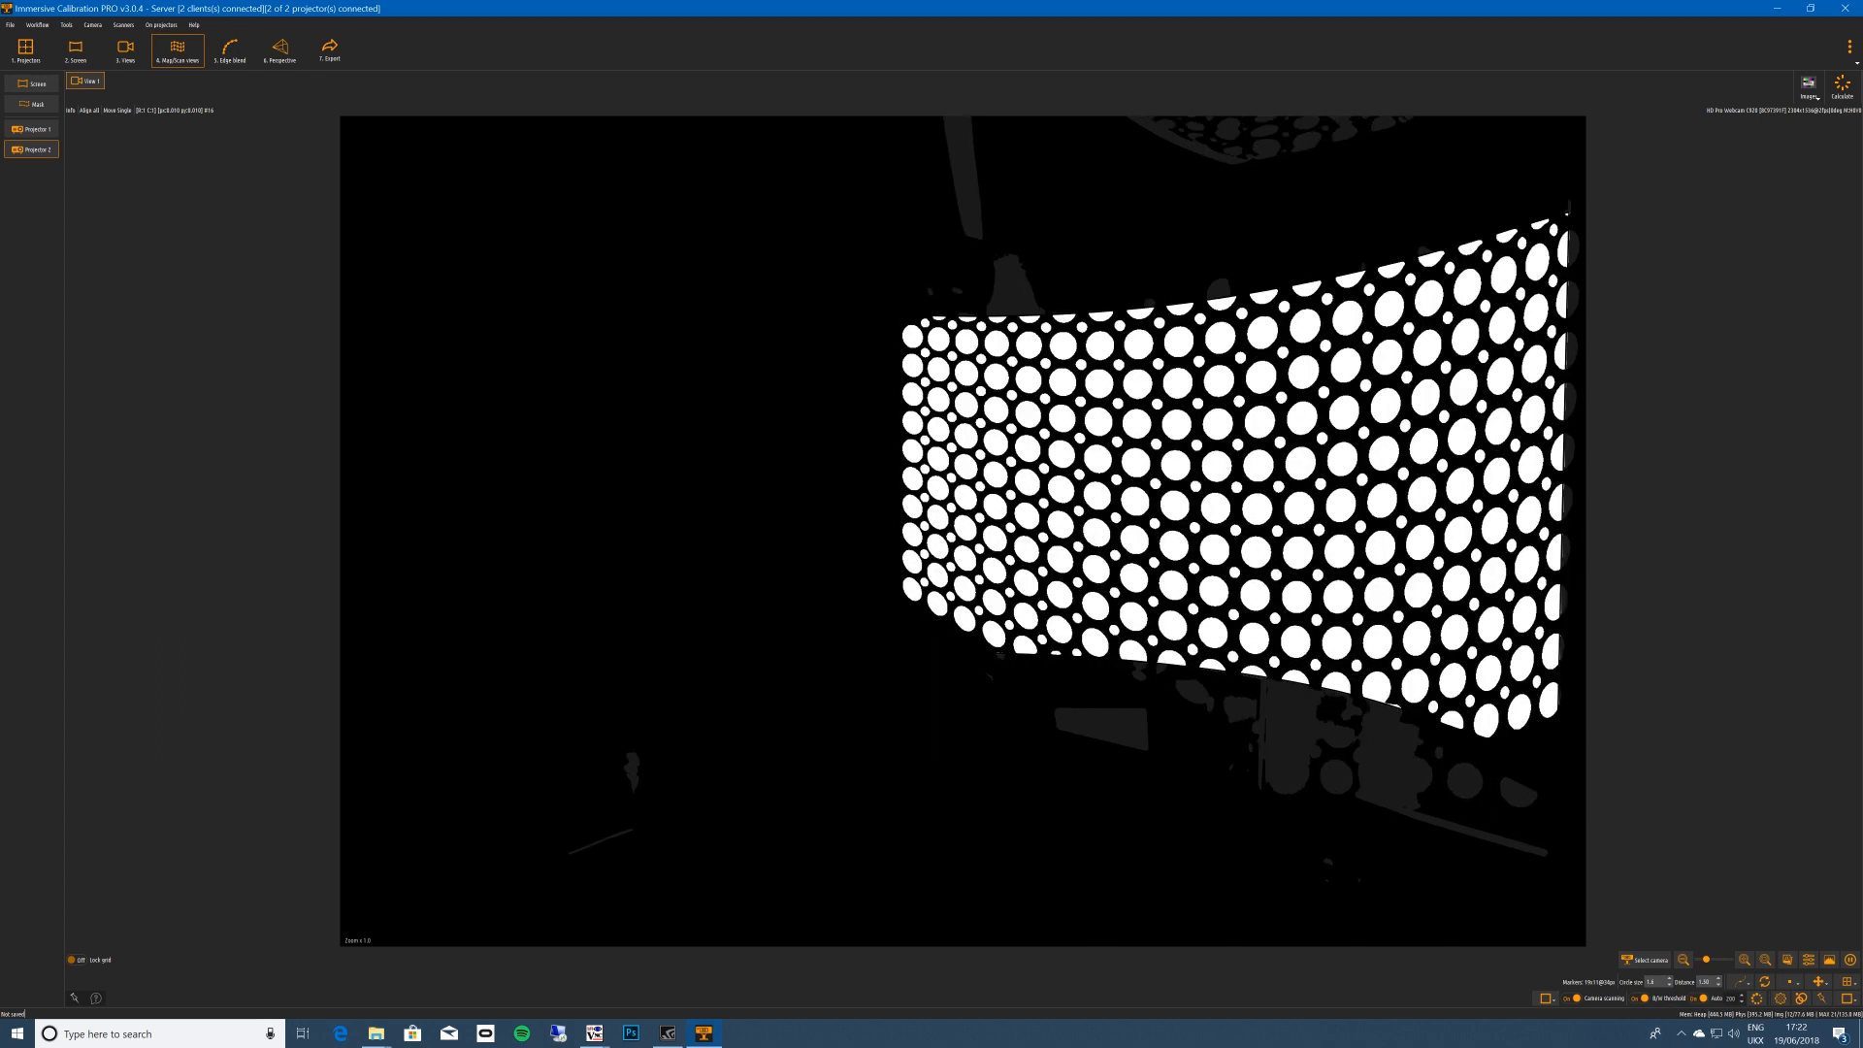
left_click(1801, 999)
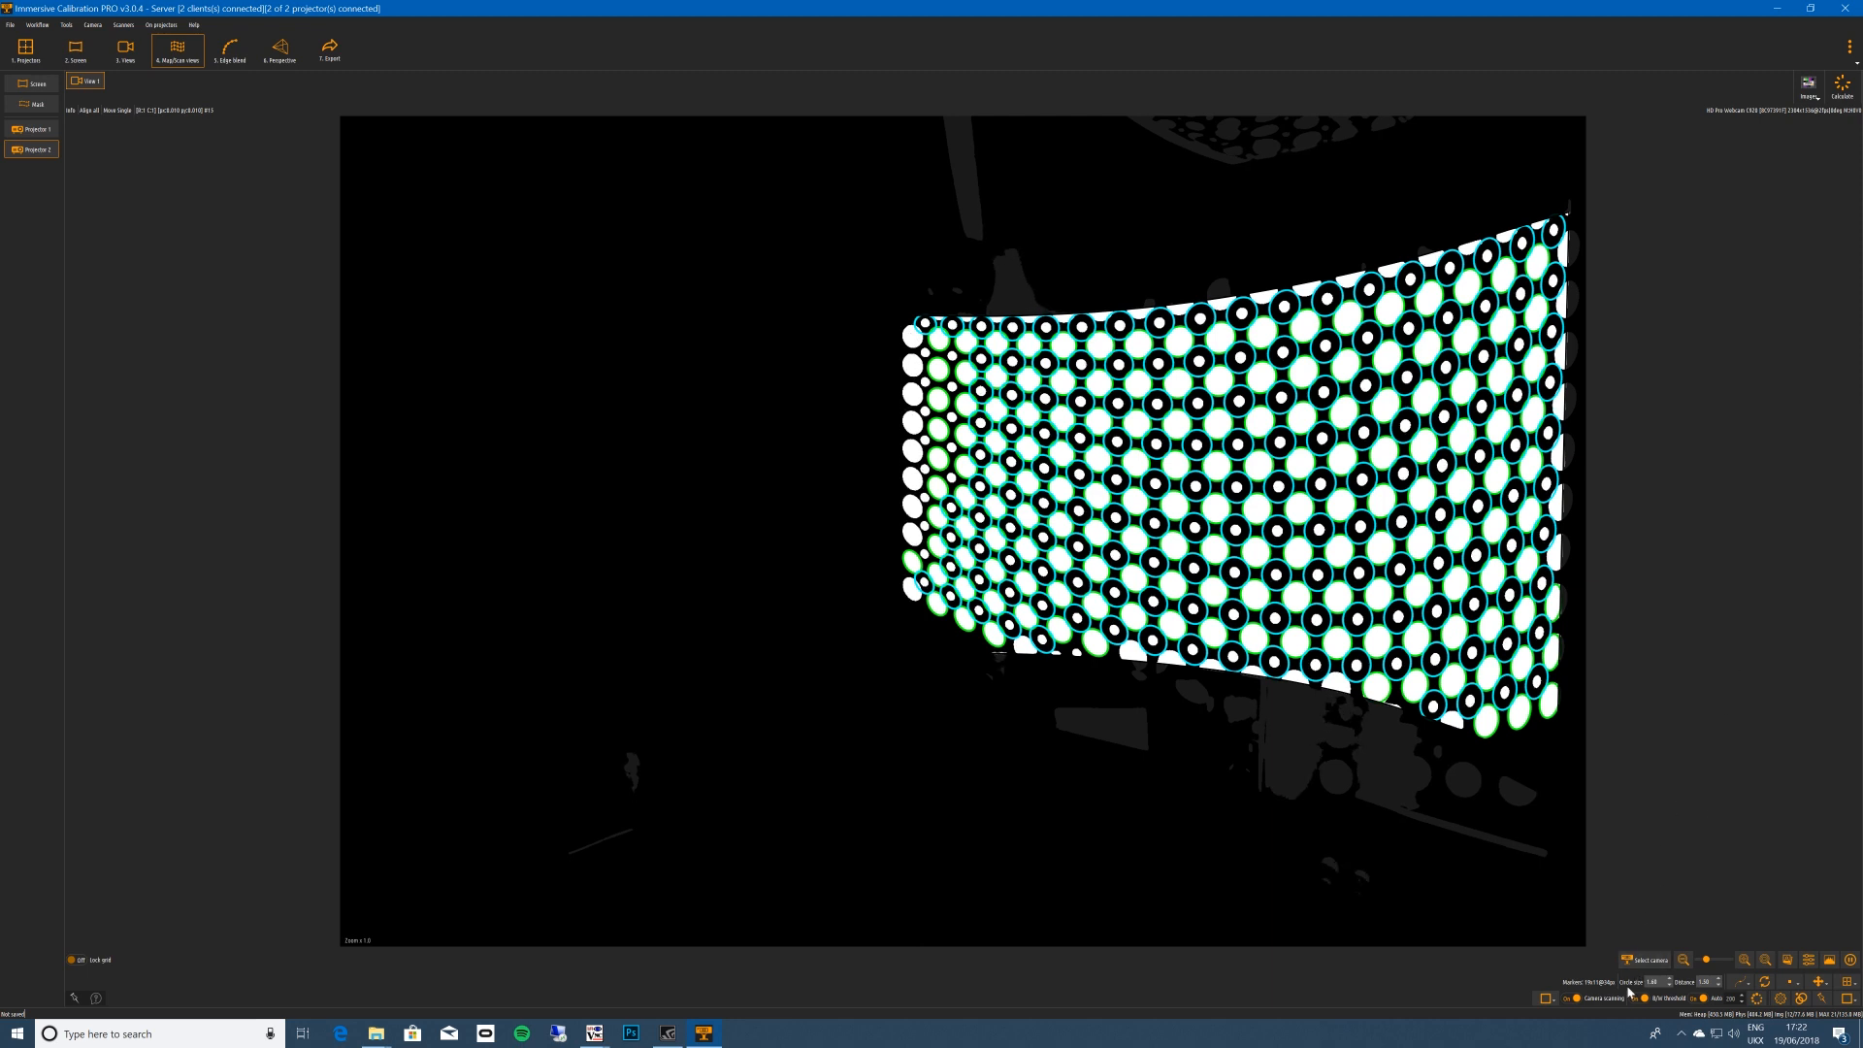
left_click(1719, 978)
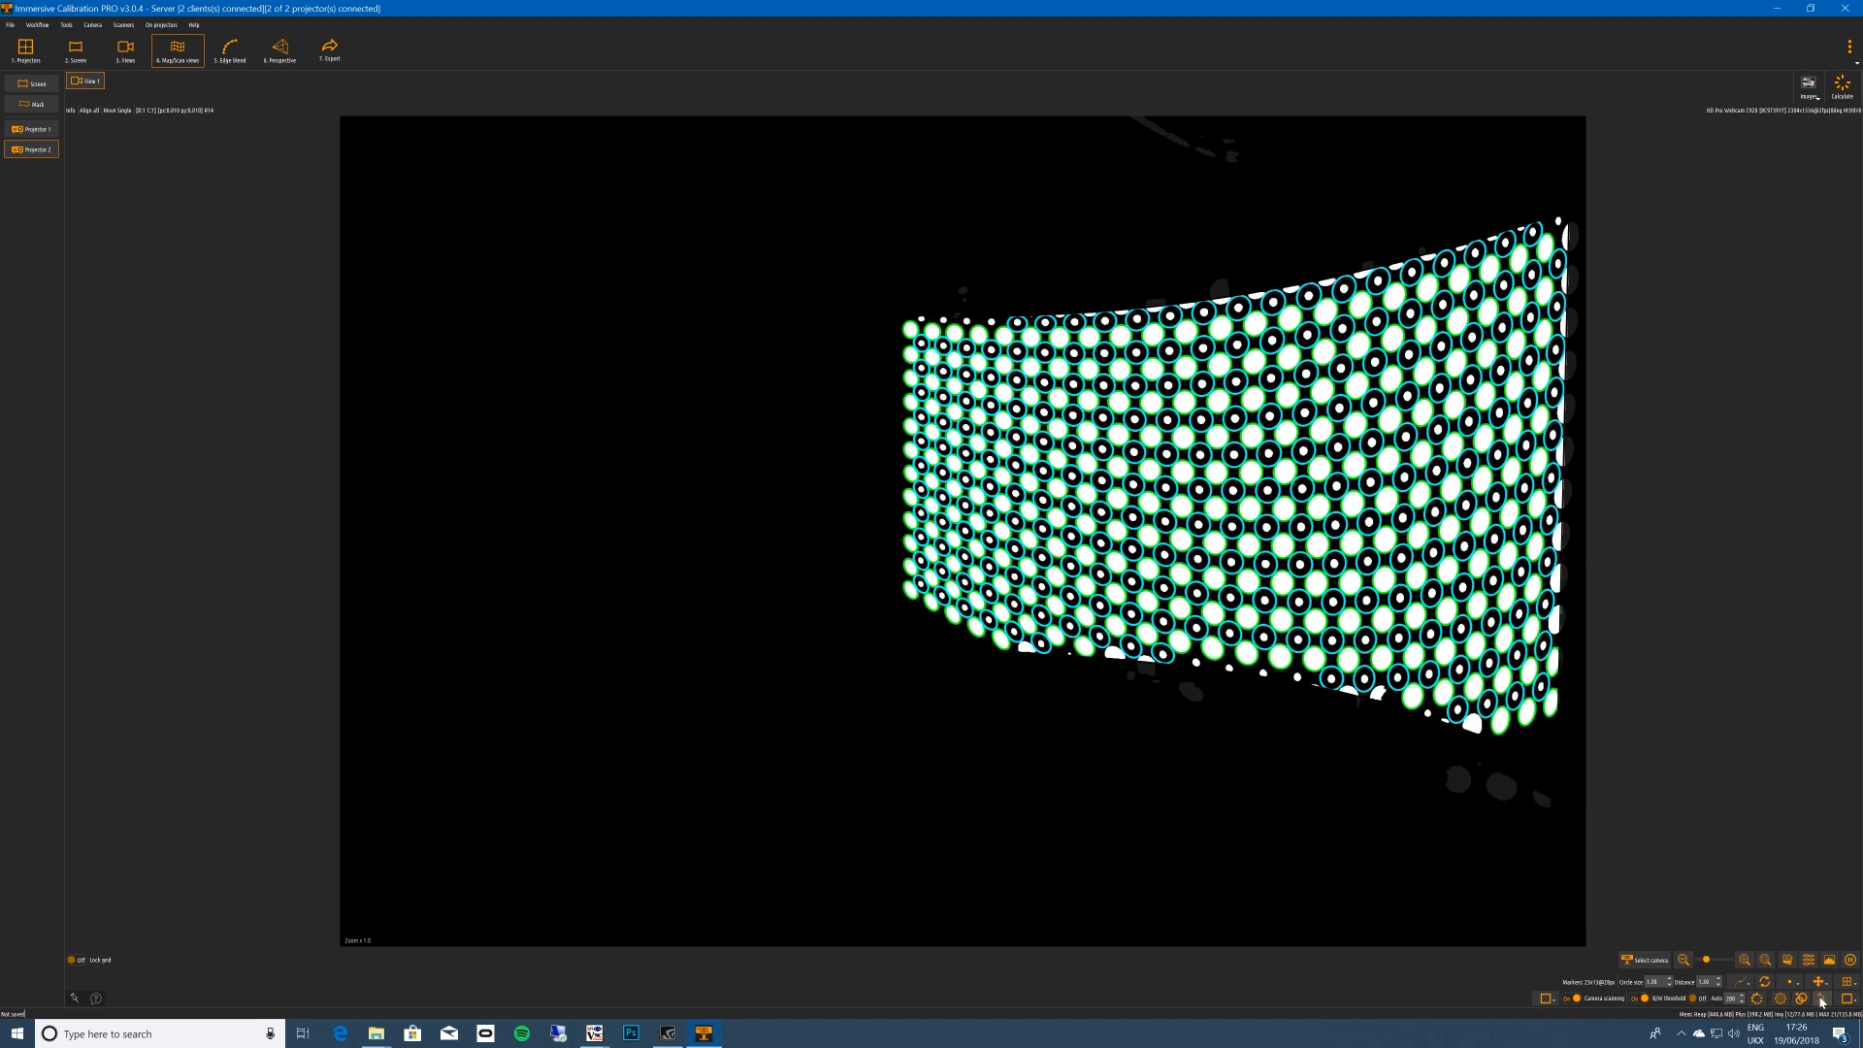
Return to the screen grid and scan all projectors in this view.
left_click(31, 84)
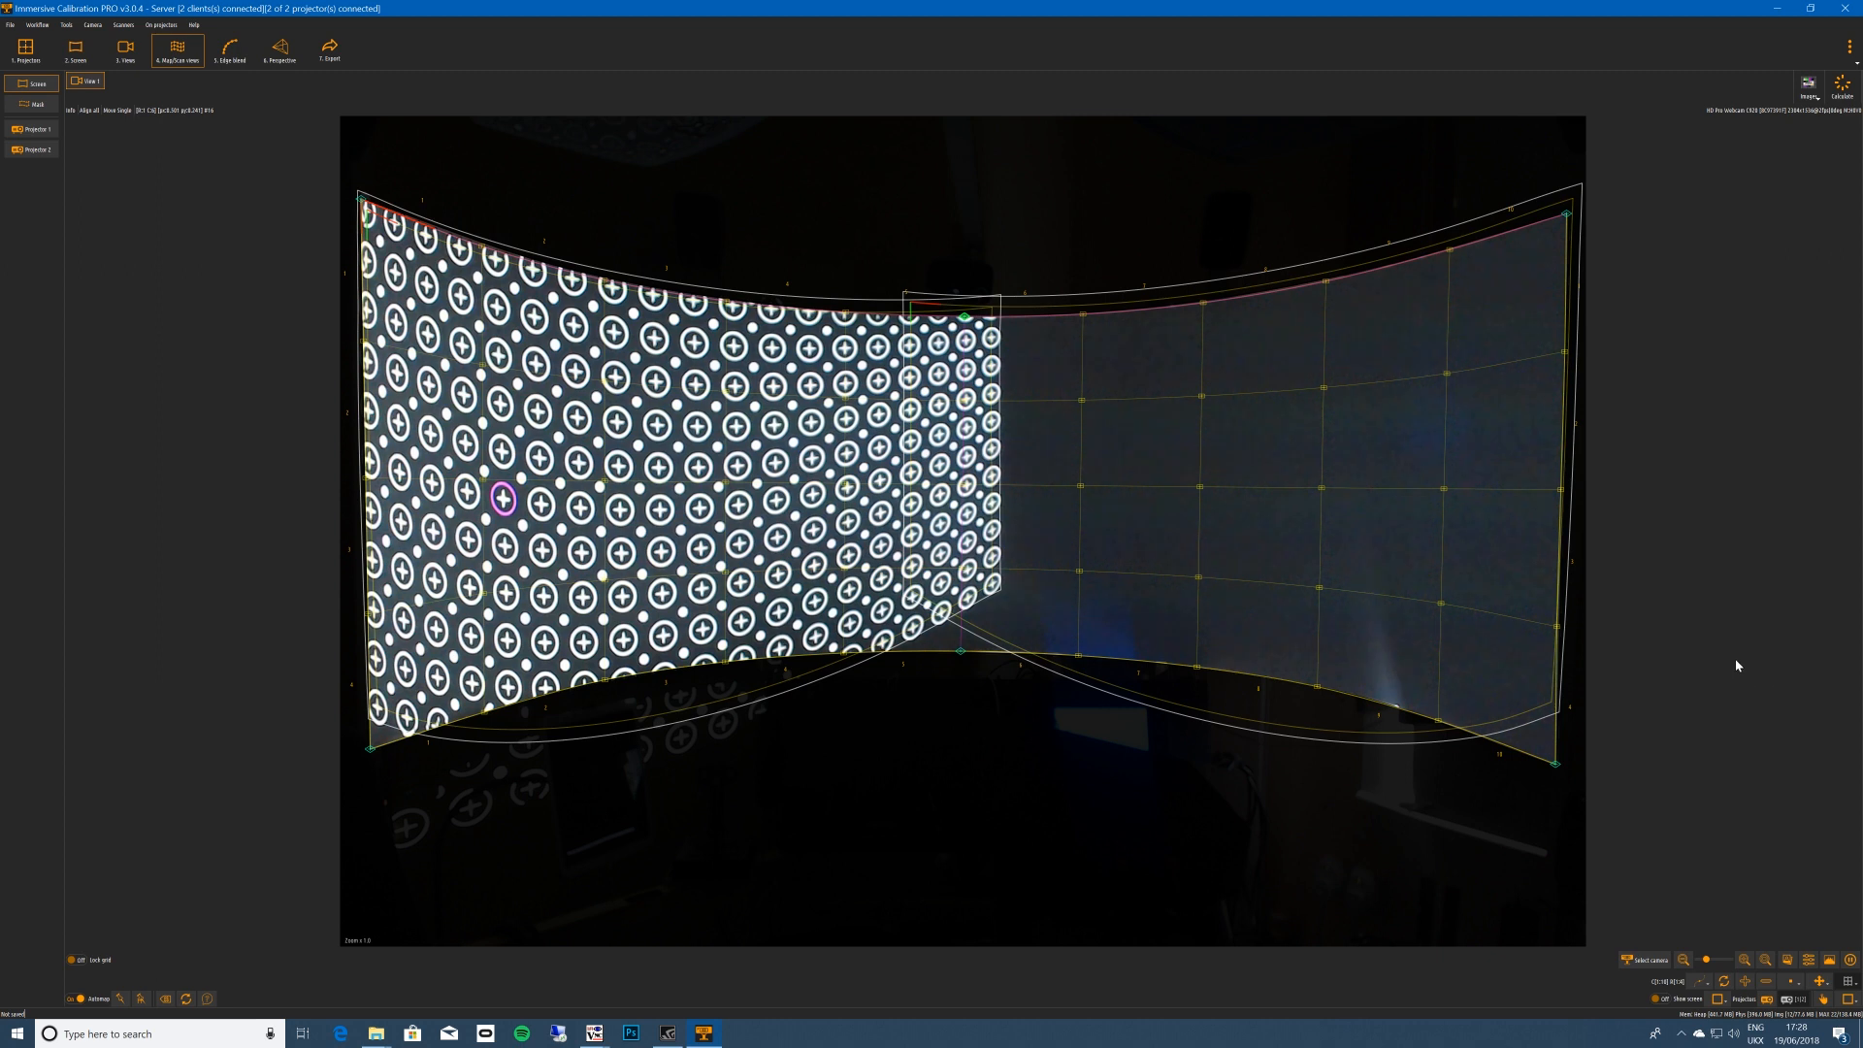
left_click(1824, 1000)
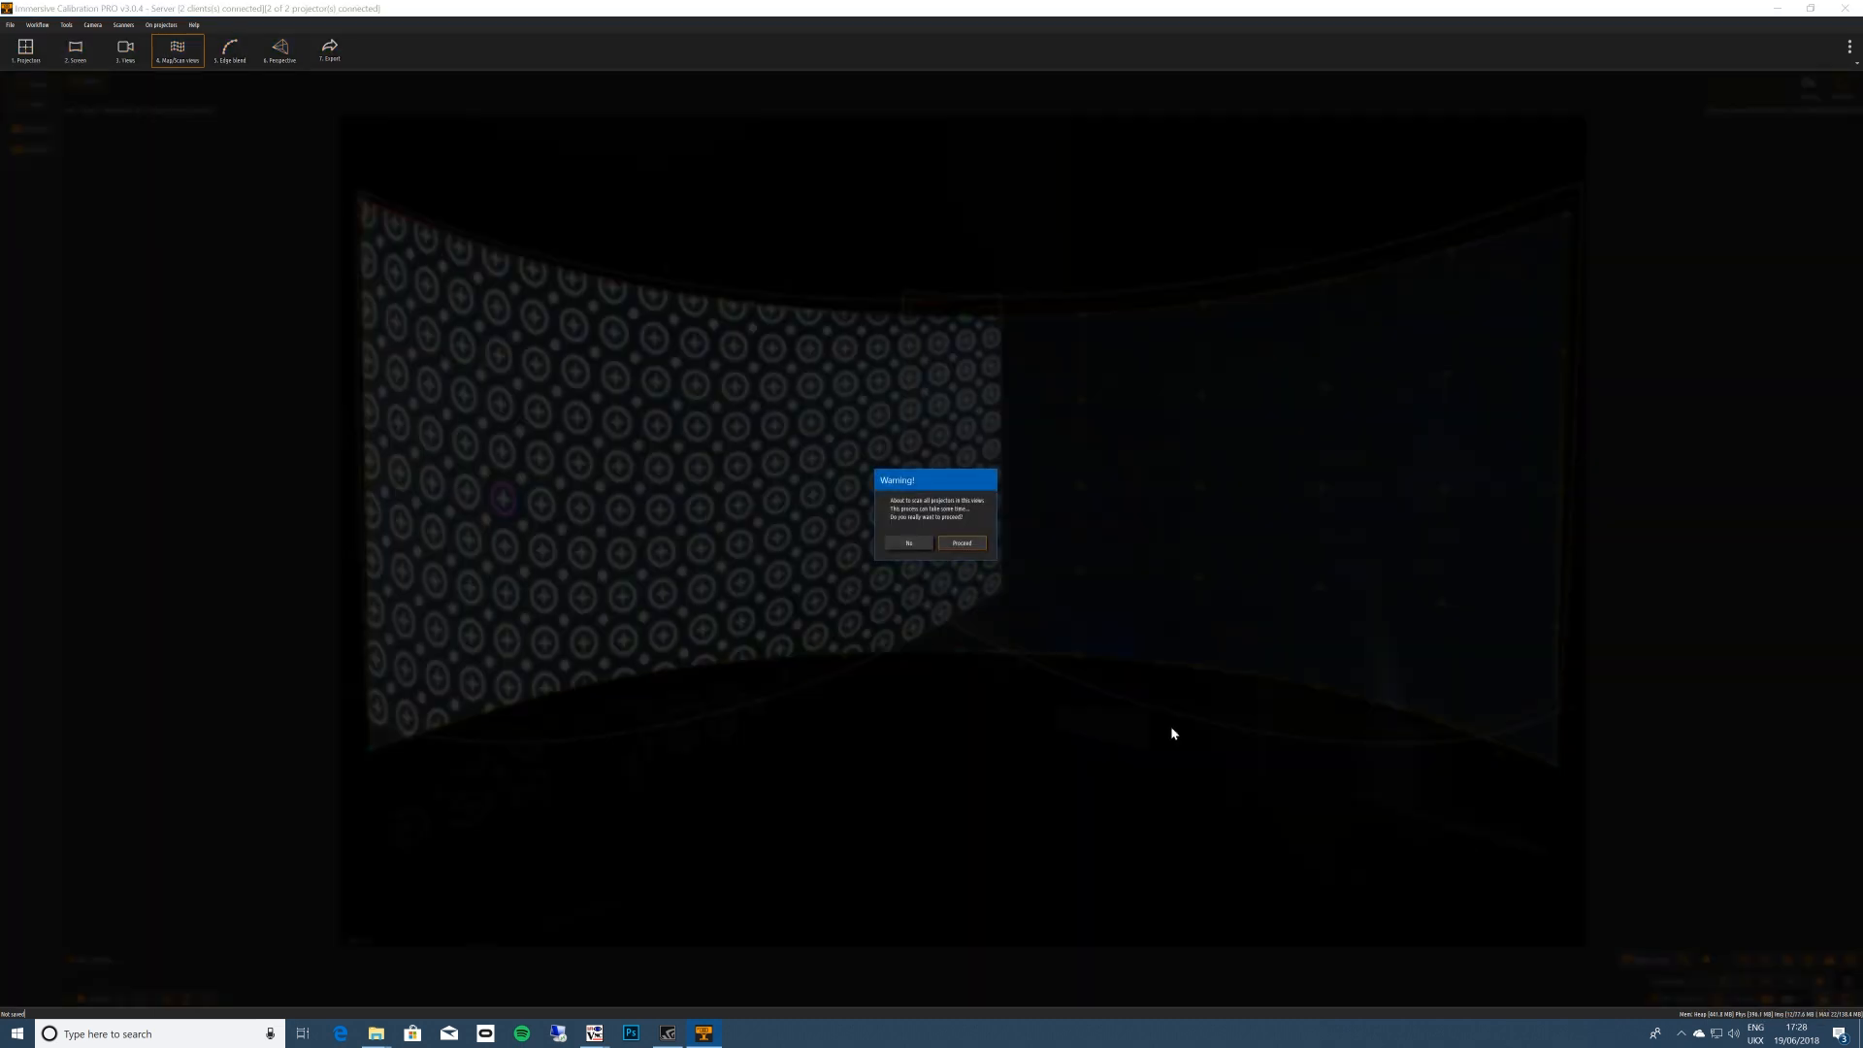
left_click(959, 545)
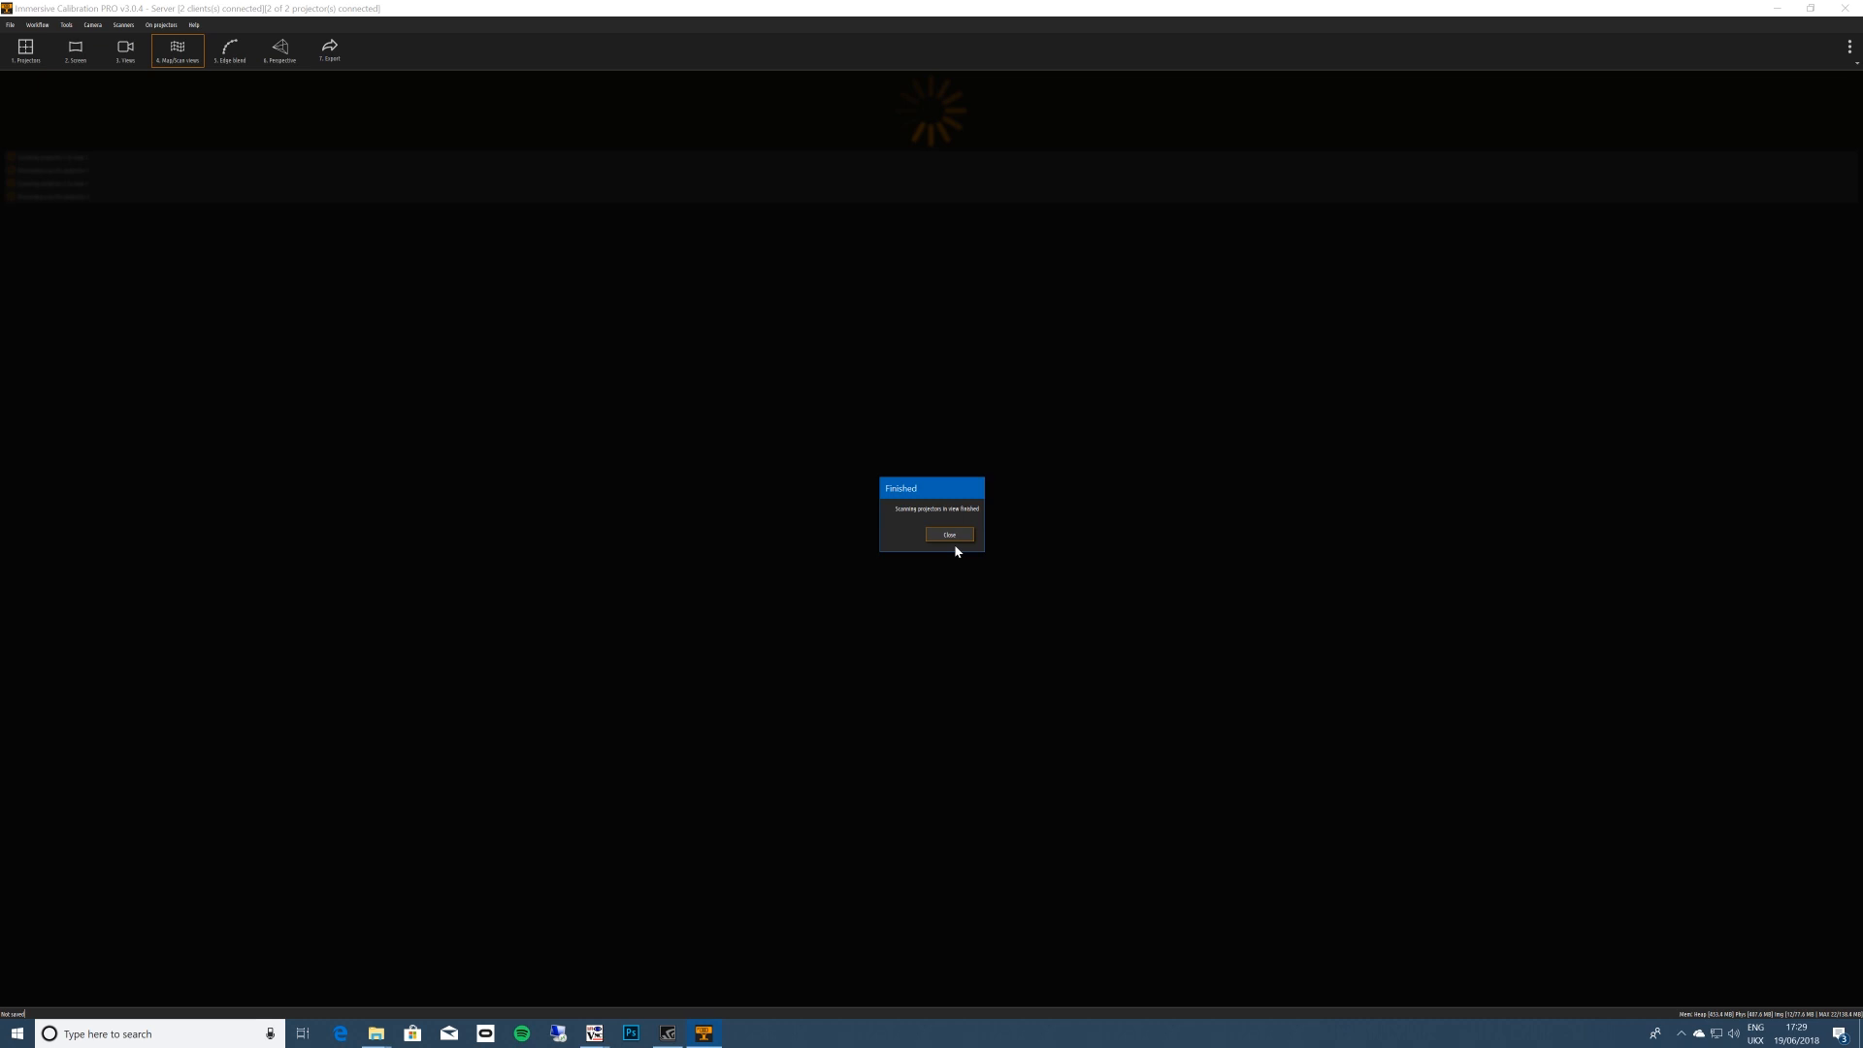
left_click(950, 535)
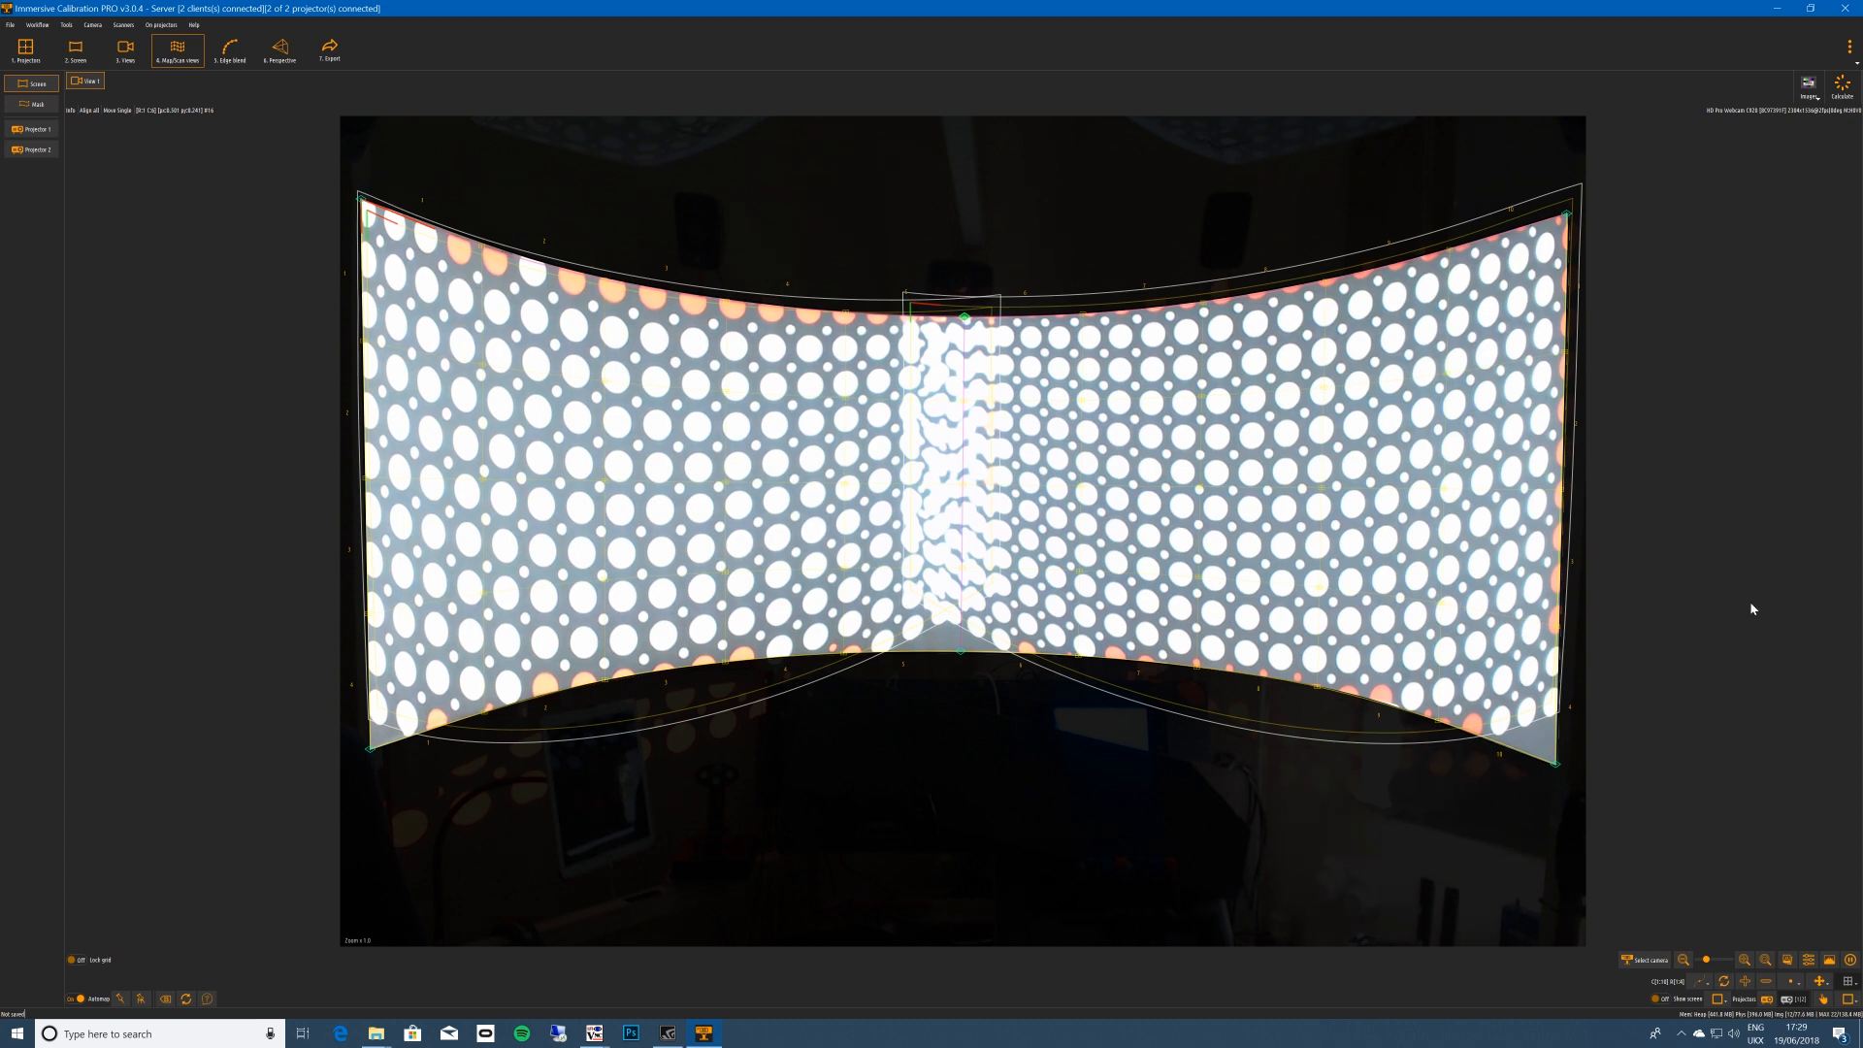
Save the project under the file name 1906.
left_click(10, 24)
left_click(15, 43)
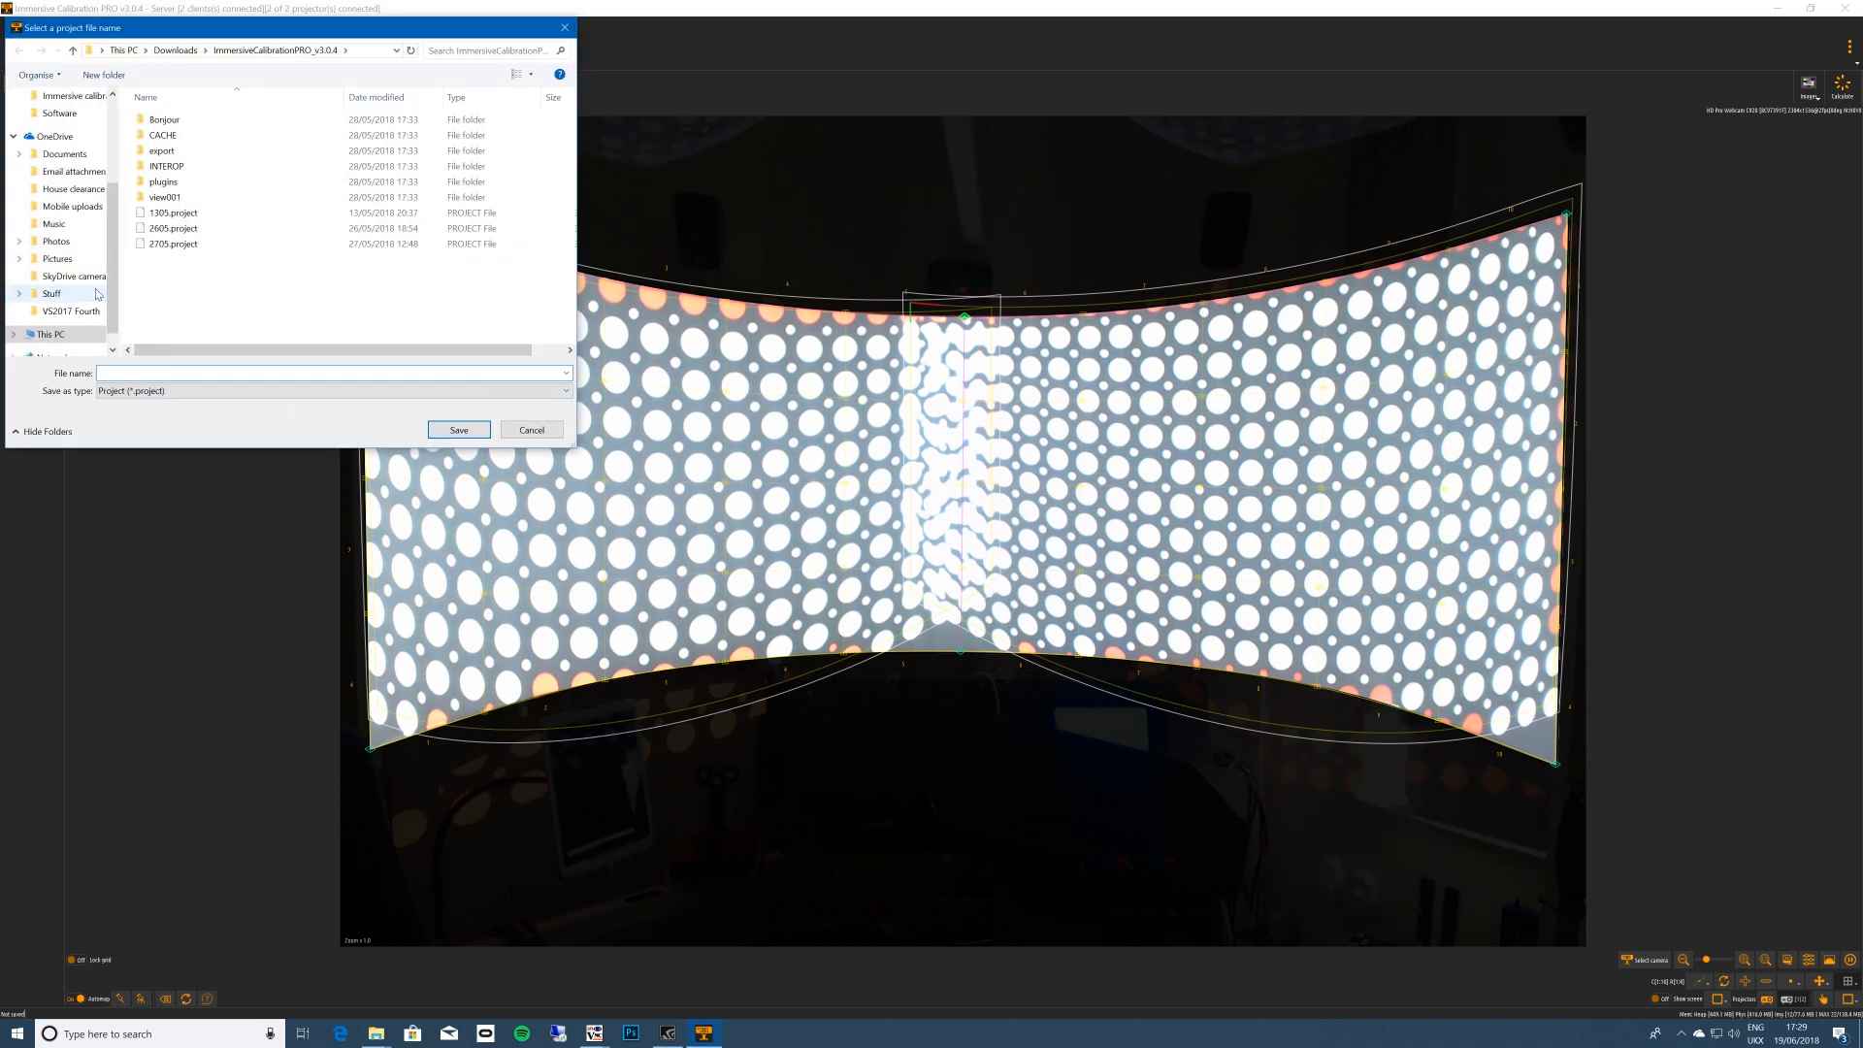
type("1906")
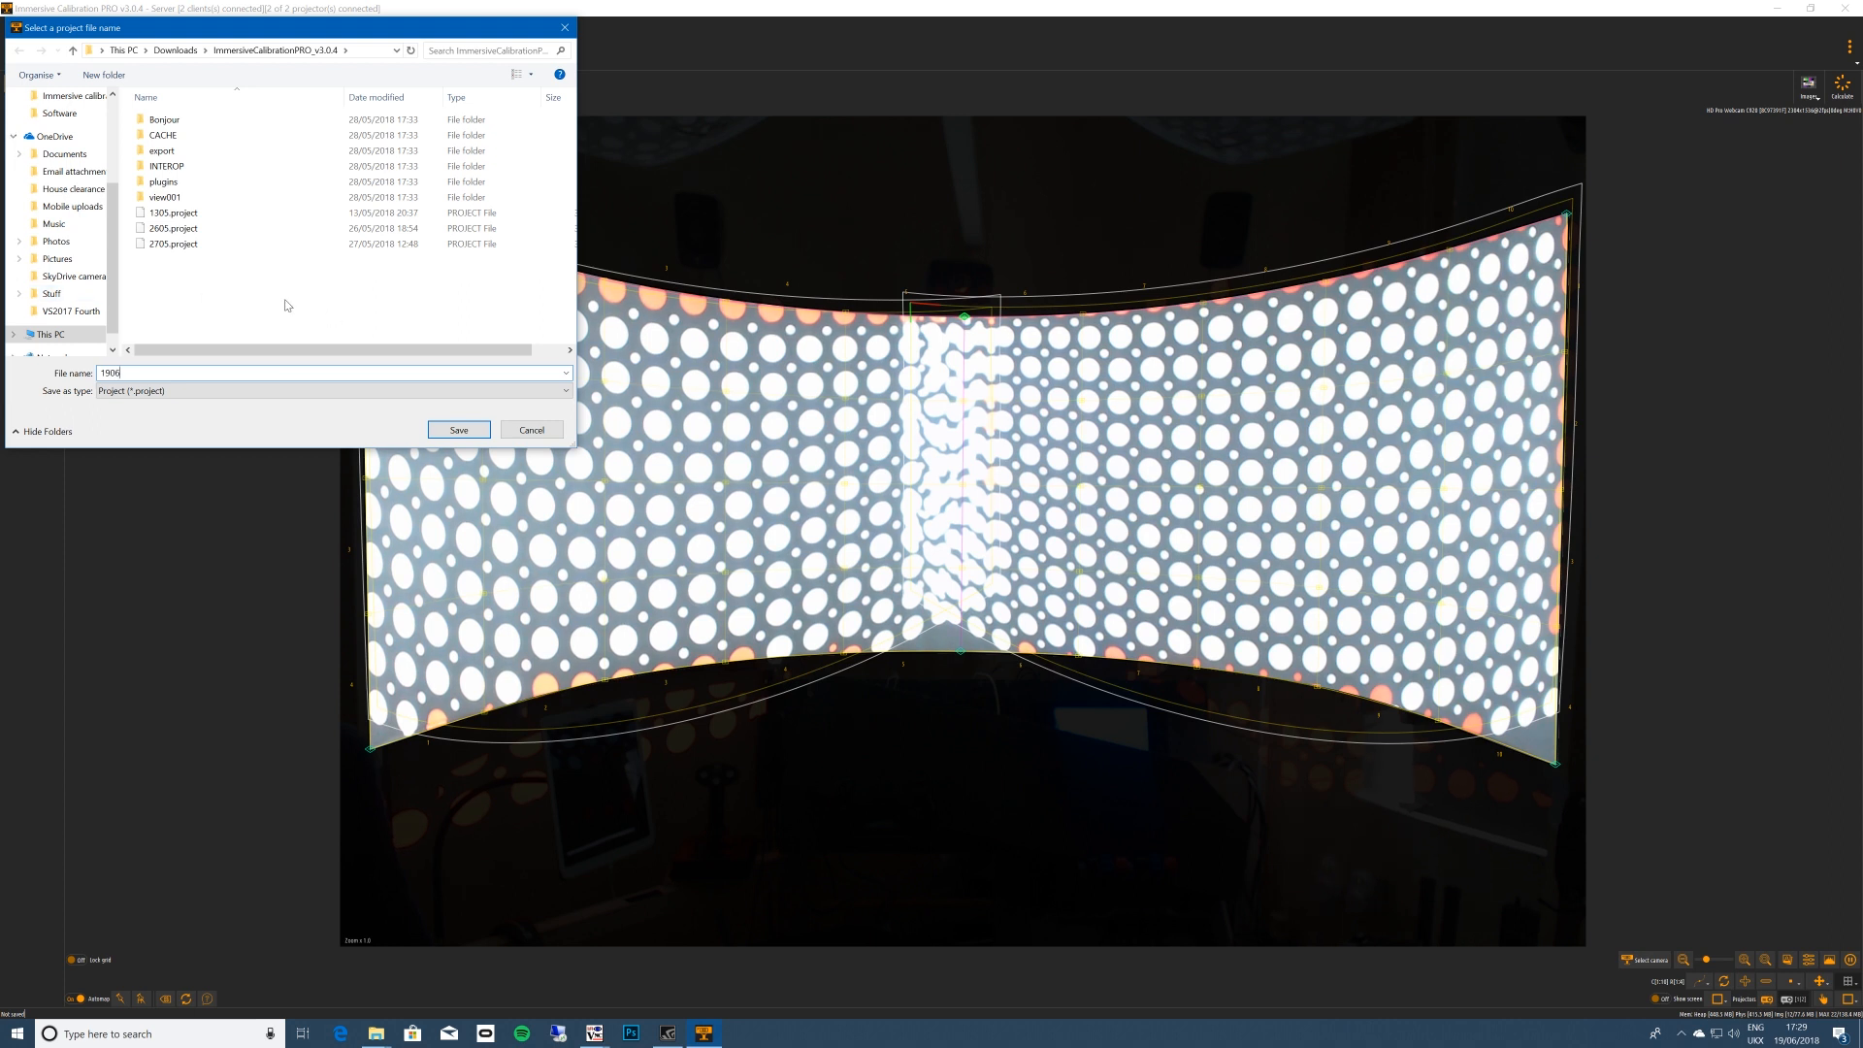
key("Return")
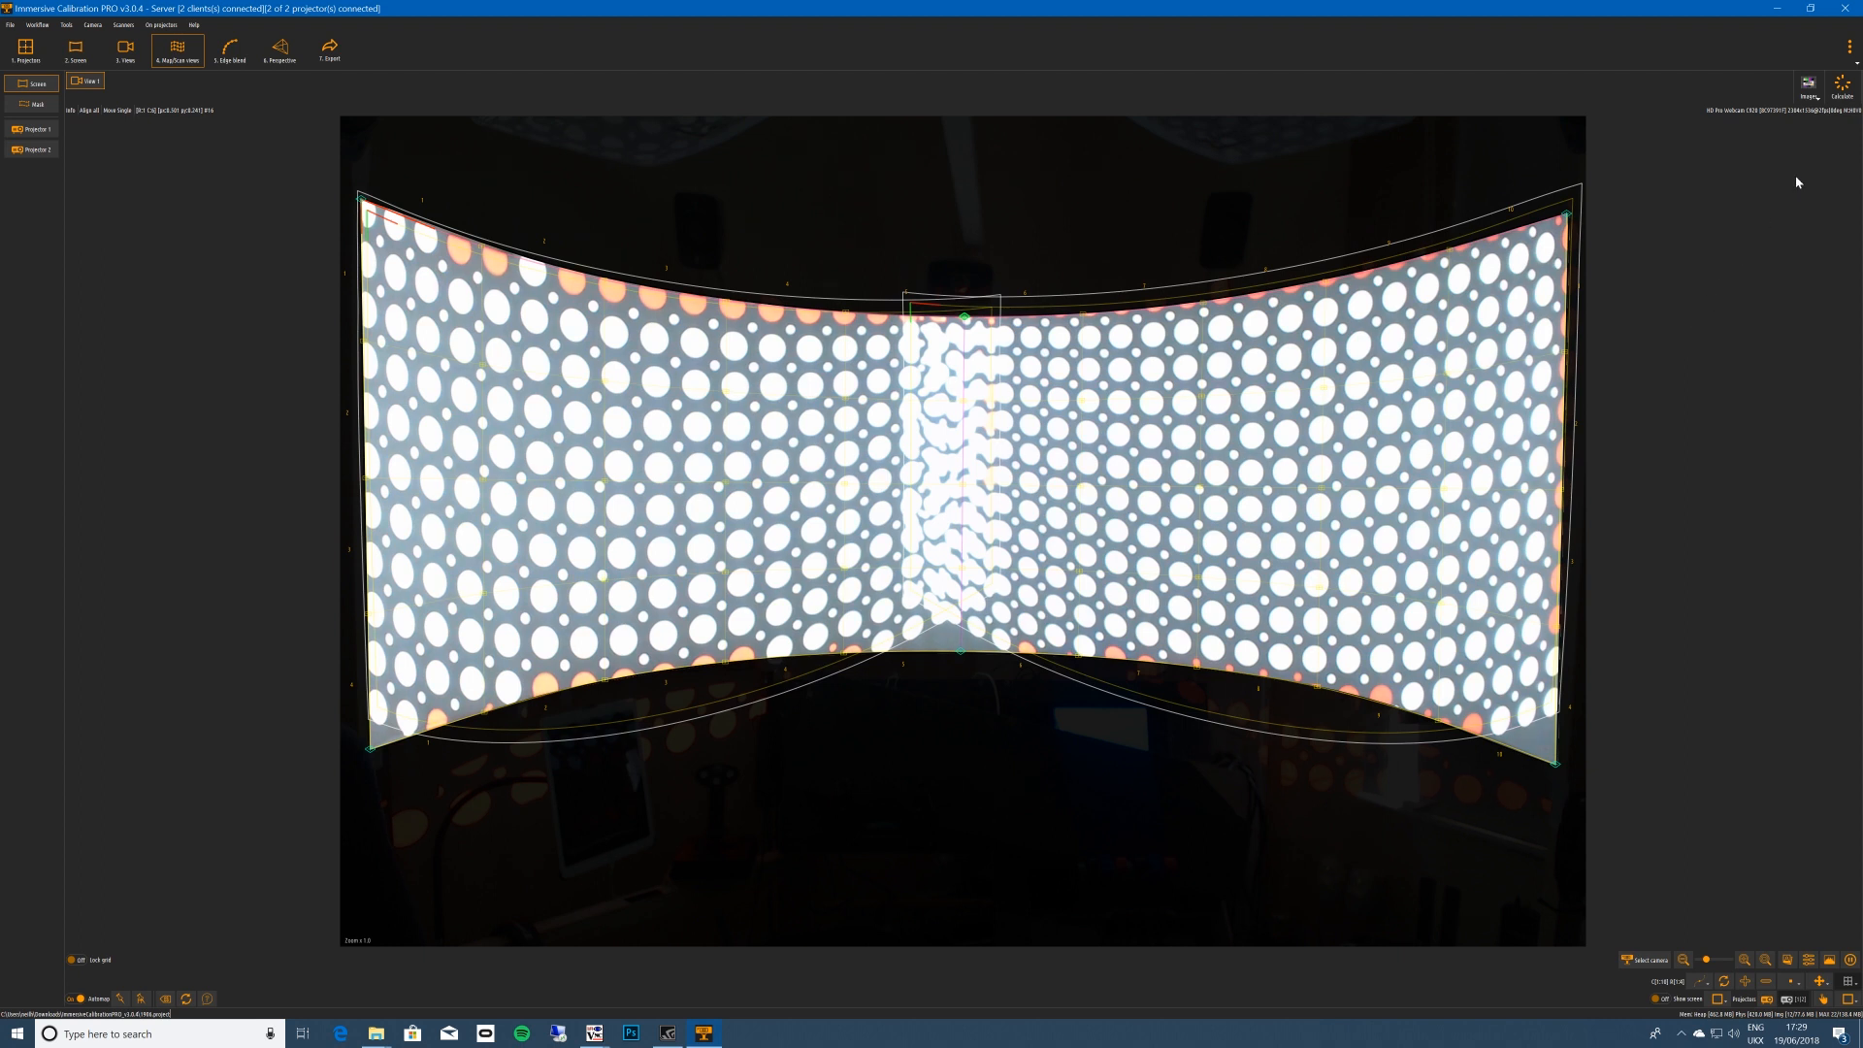
Calculate the screen warping from the scan, and dismiss the completion message and the mail notification.
left_click(1838, 92)
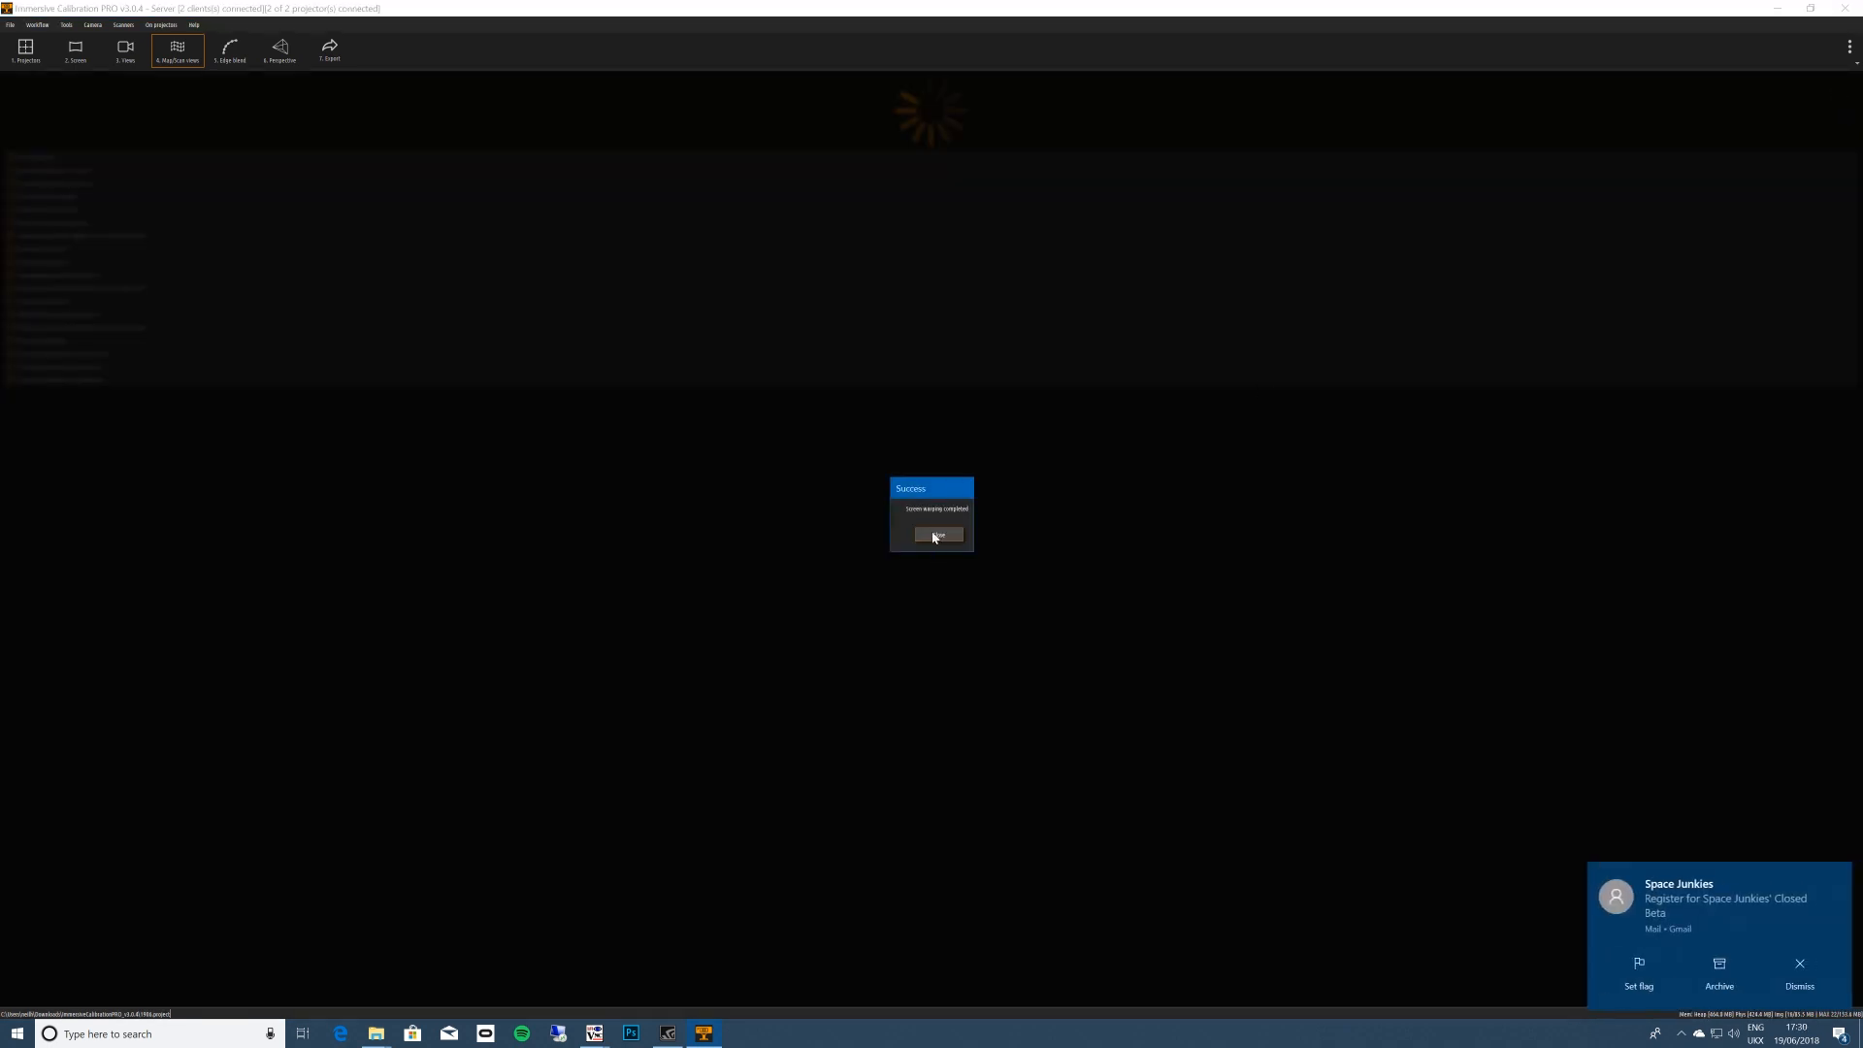
left_click(936, 533)
mouse_move(1802, 889)
left_click(1835, 878)
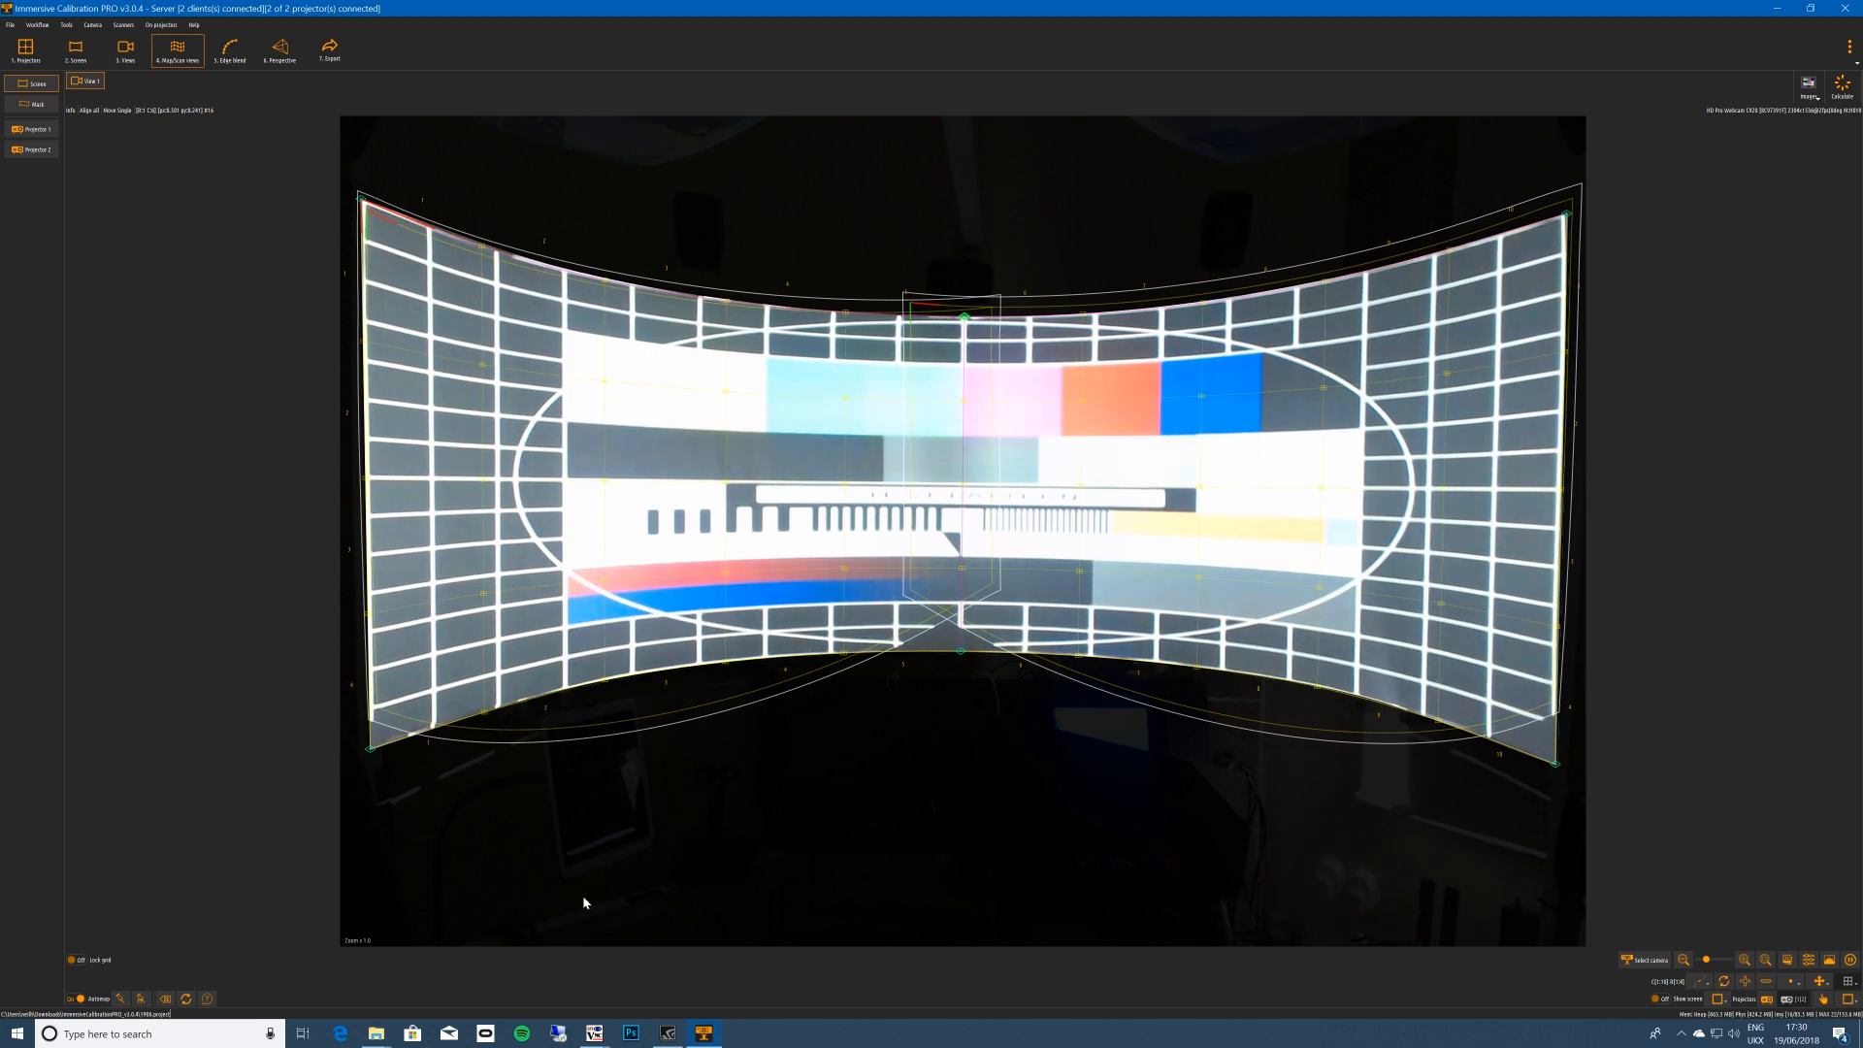
Fine-tune the grid points along the screen's lower edge, raising the bottom-right corner slightly, and recalculate the screen warping.
left_click(370, 749)
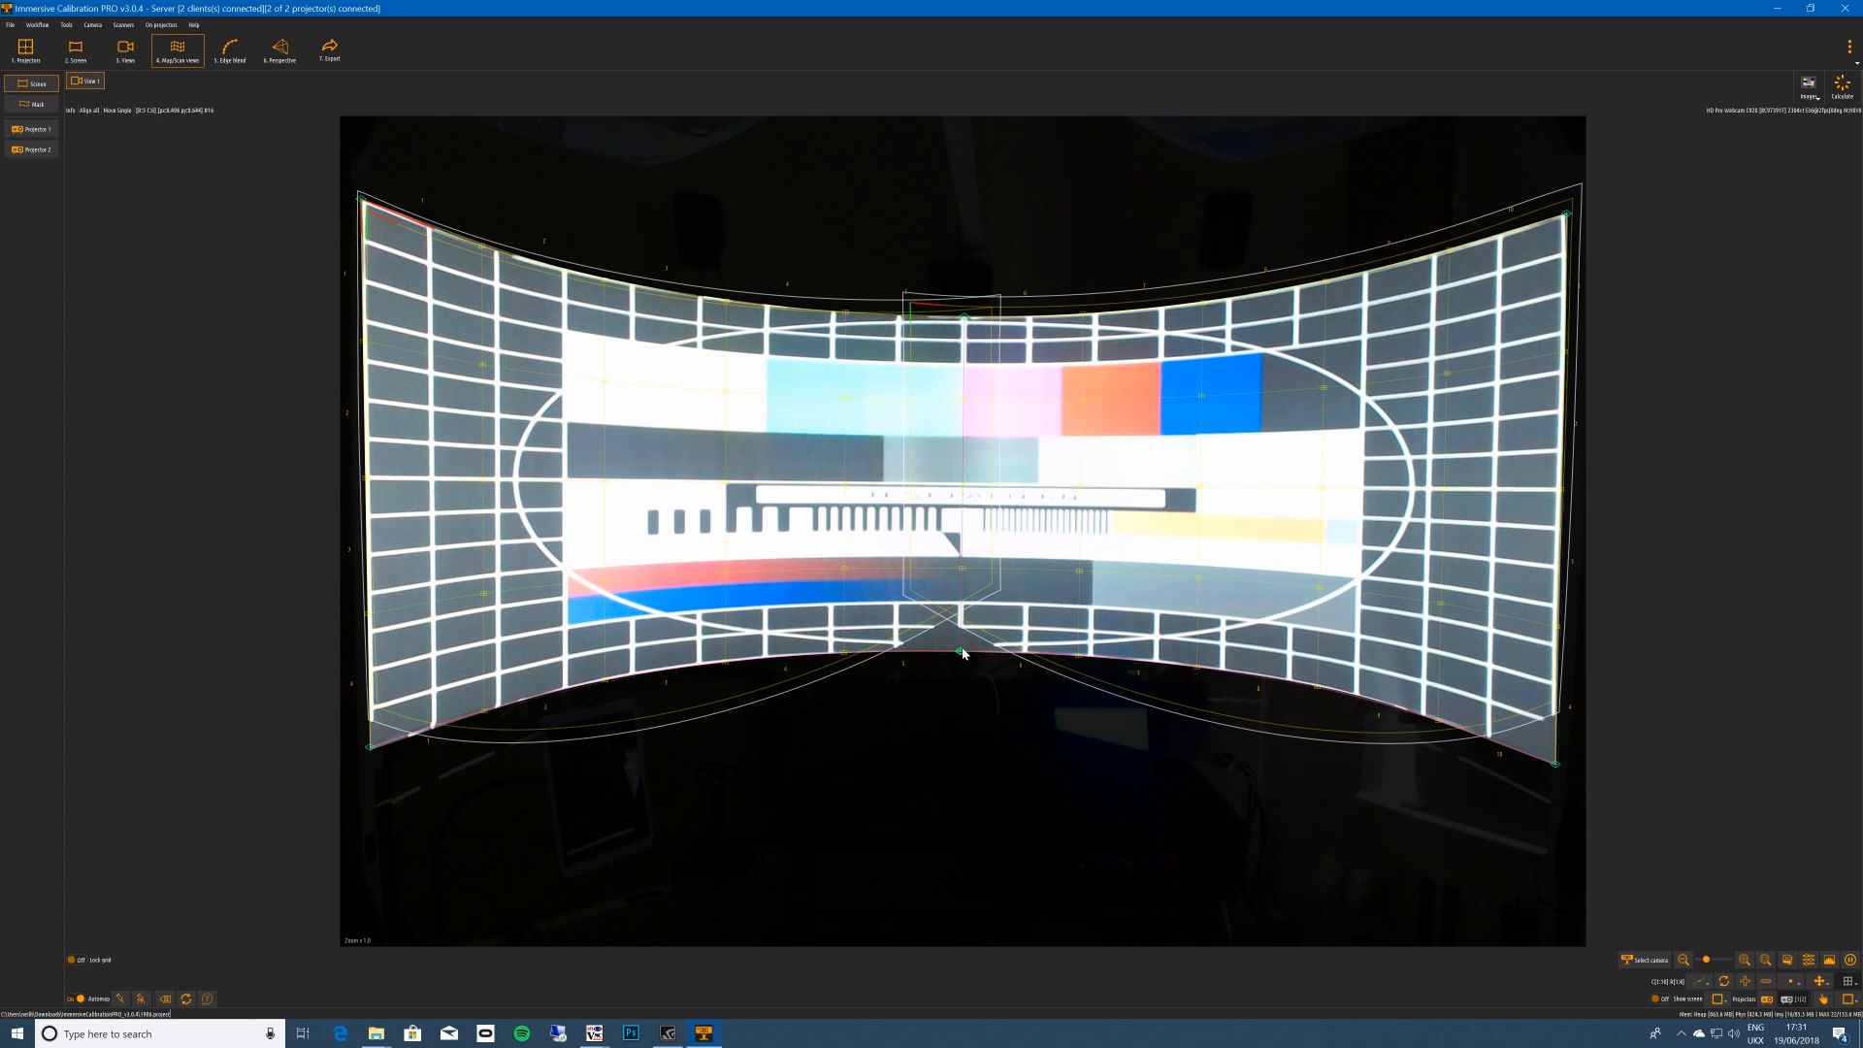
left_click(1078, 655)
left_click(1198, 668)
left_click(1437, 724)
left_click(1556, 765)
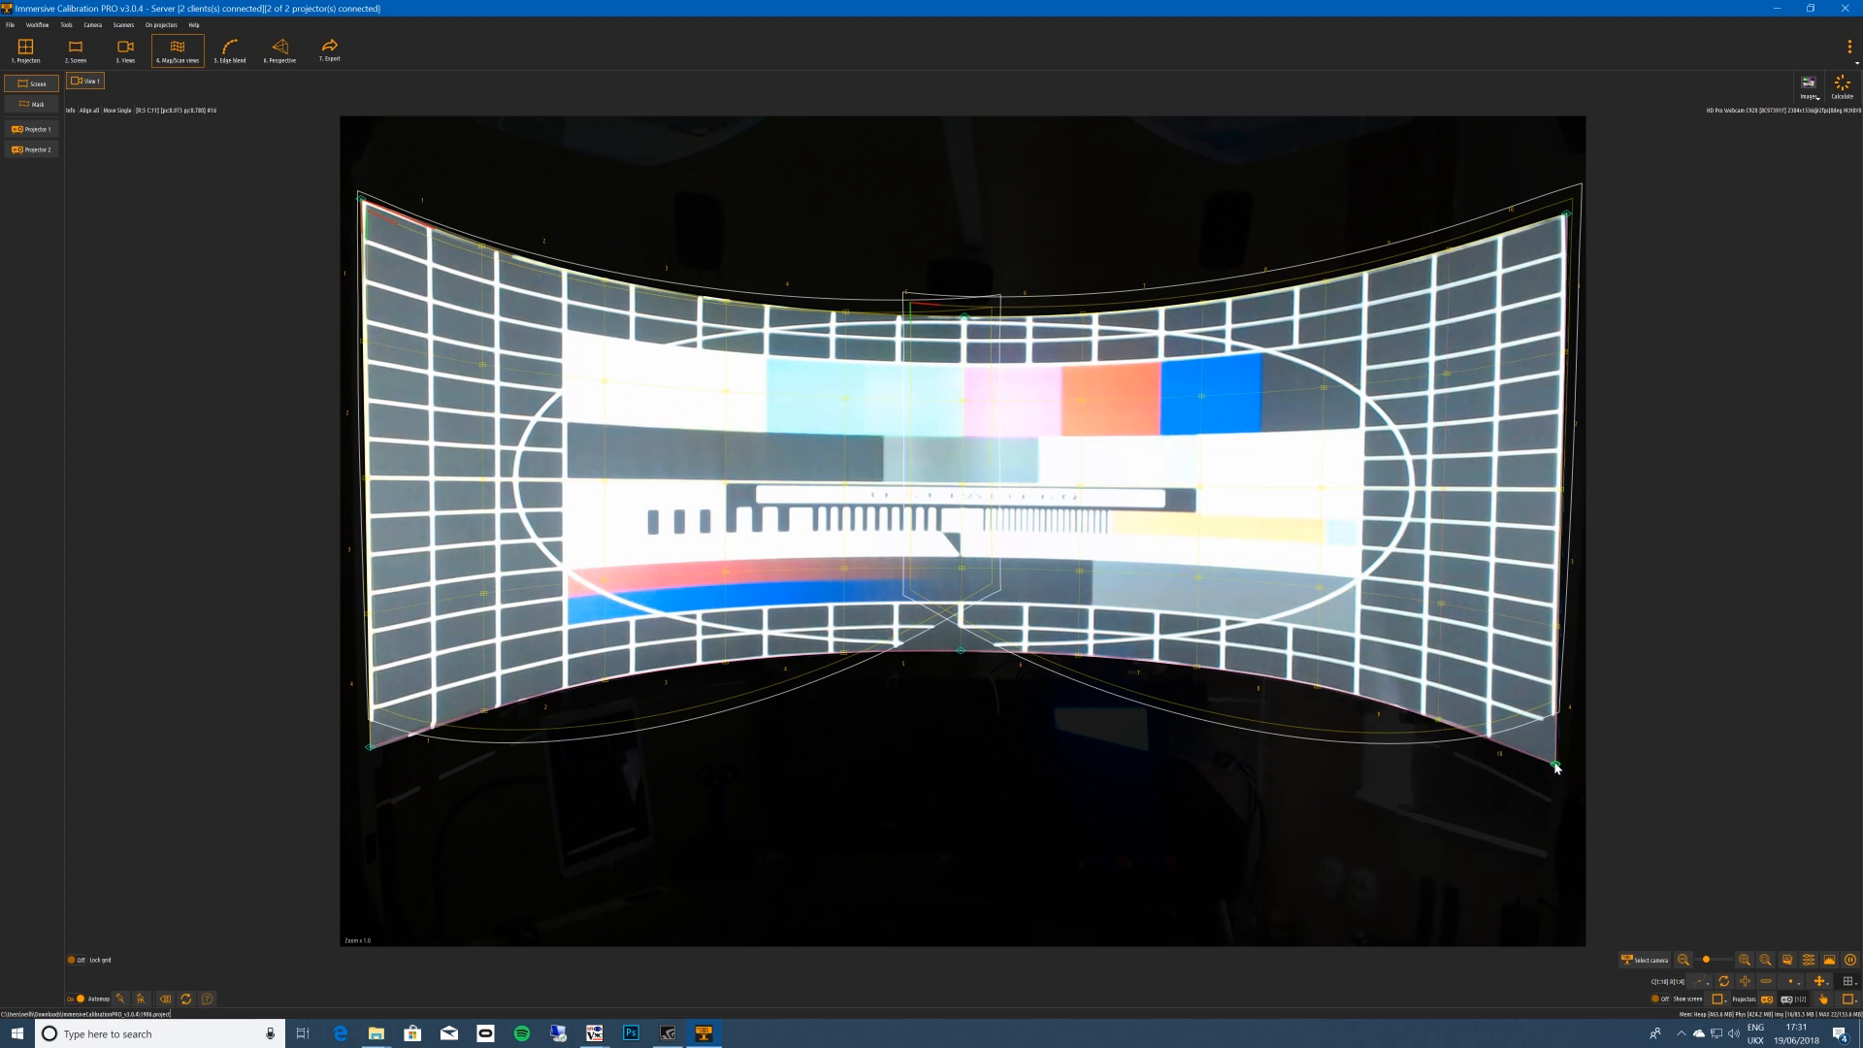
key("Up")
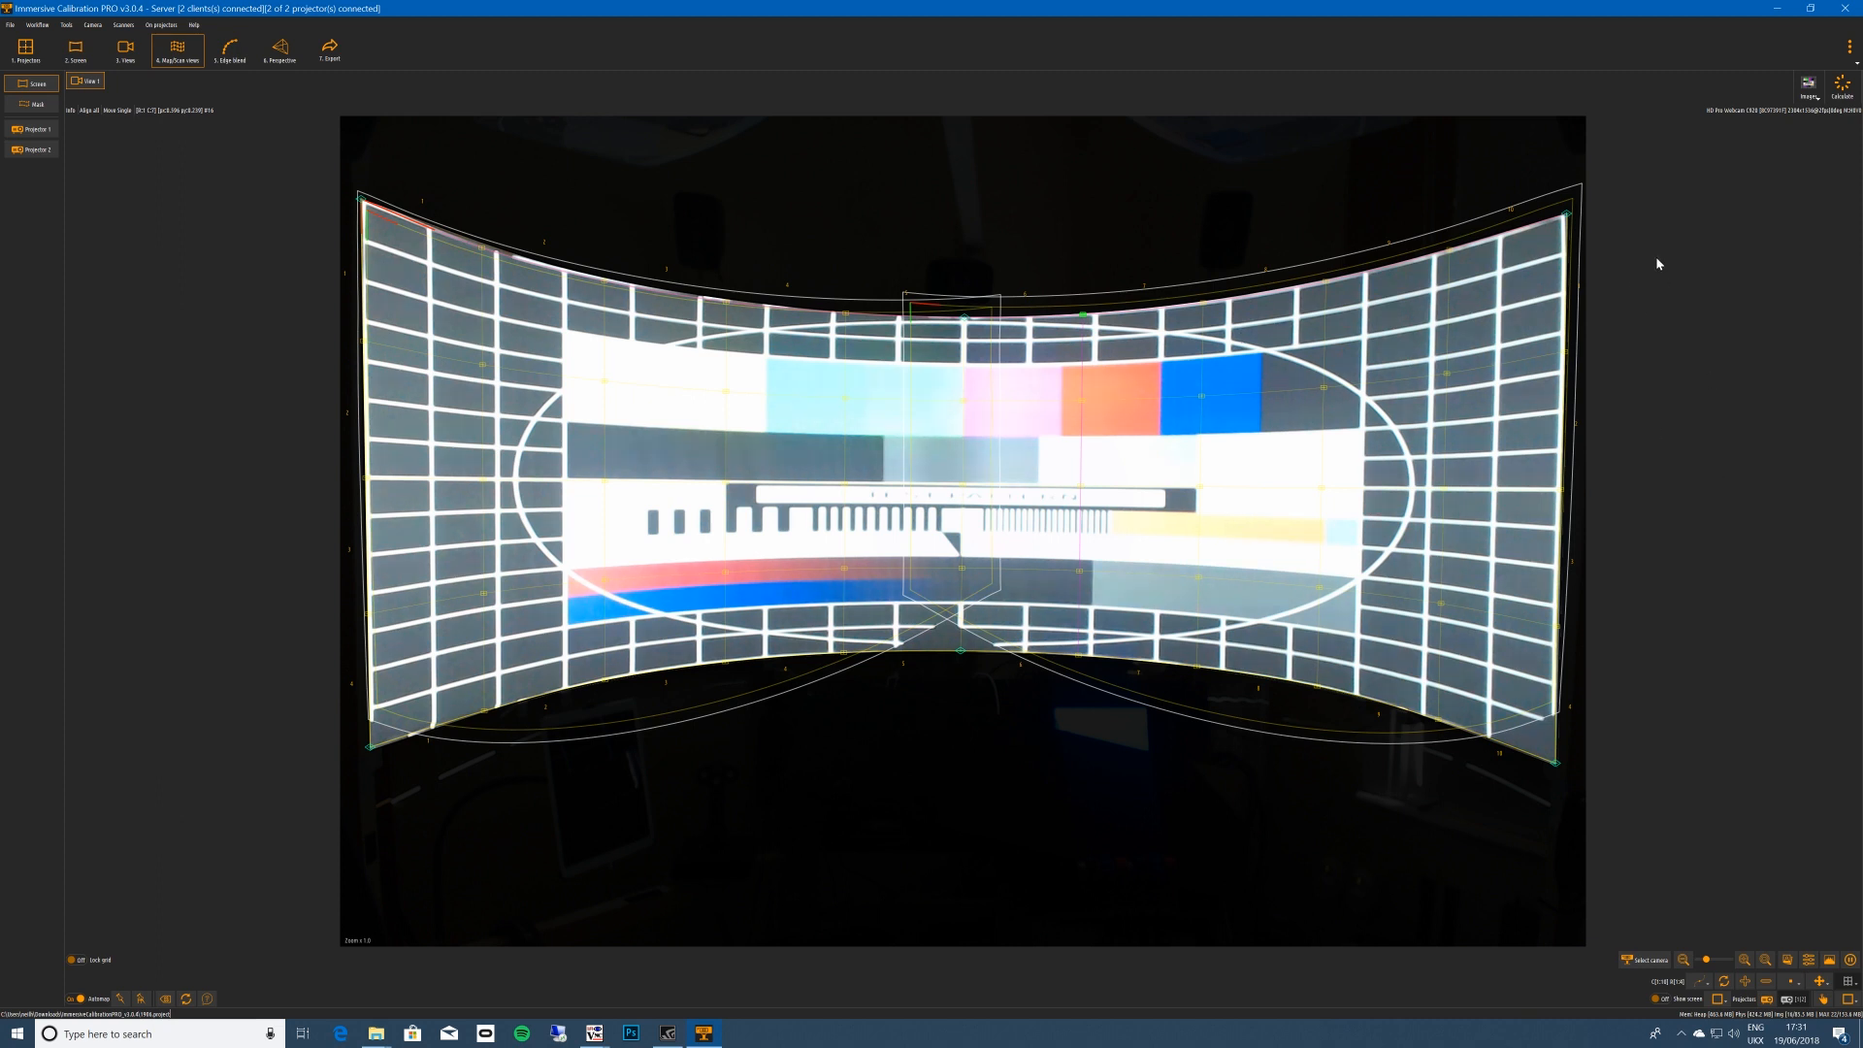
left_click(1842, 86)
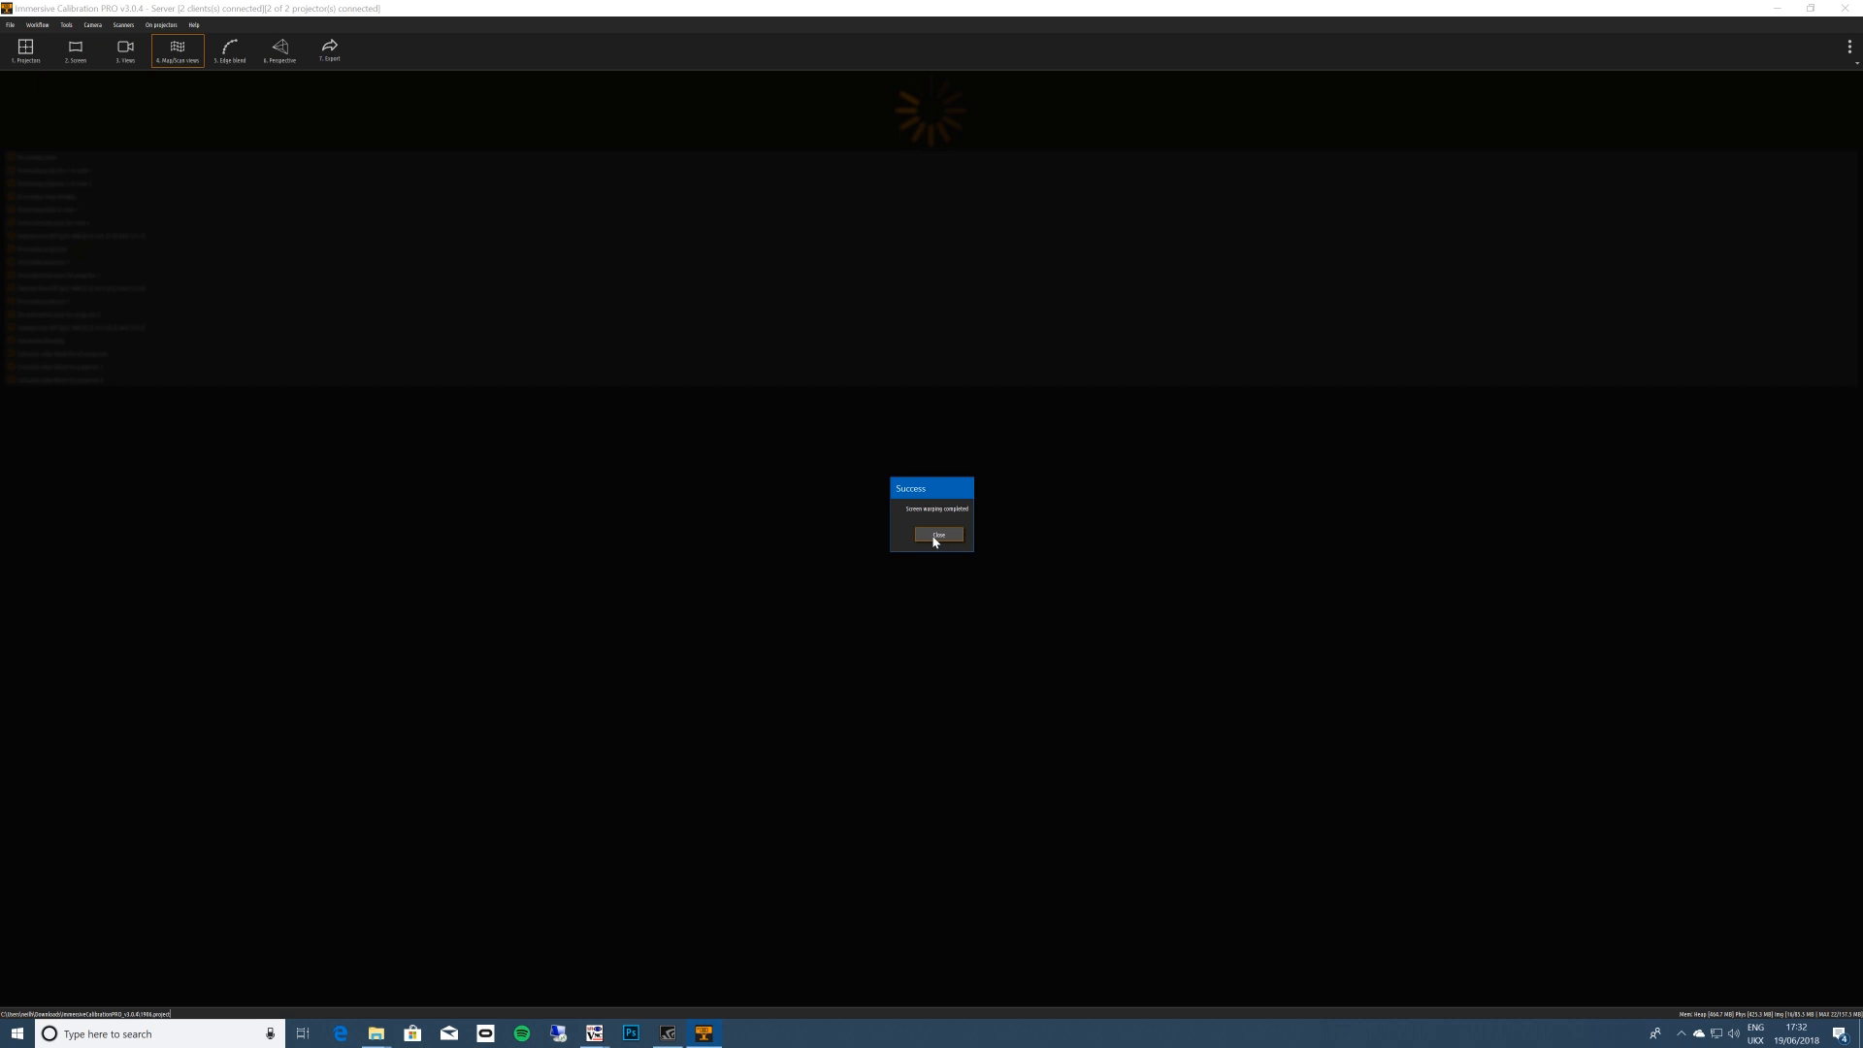
left_click(936, 533)
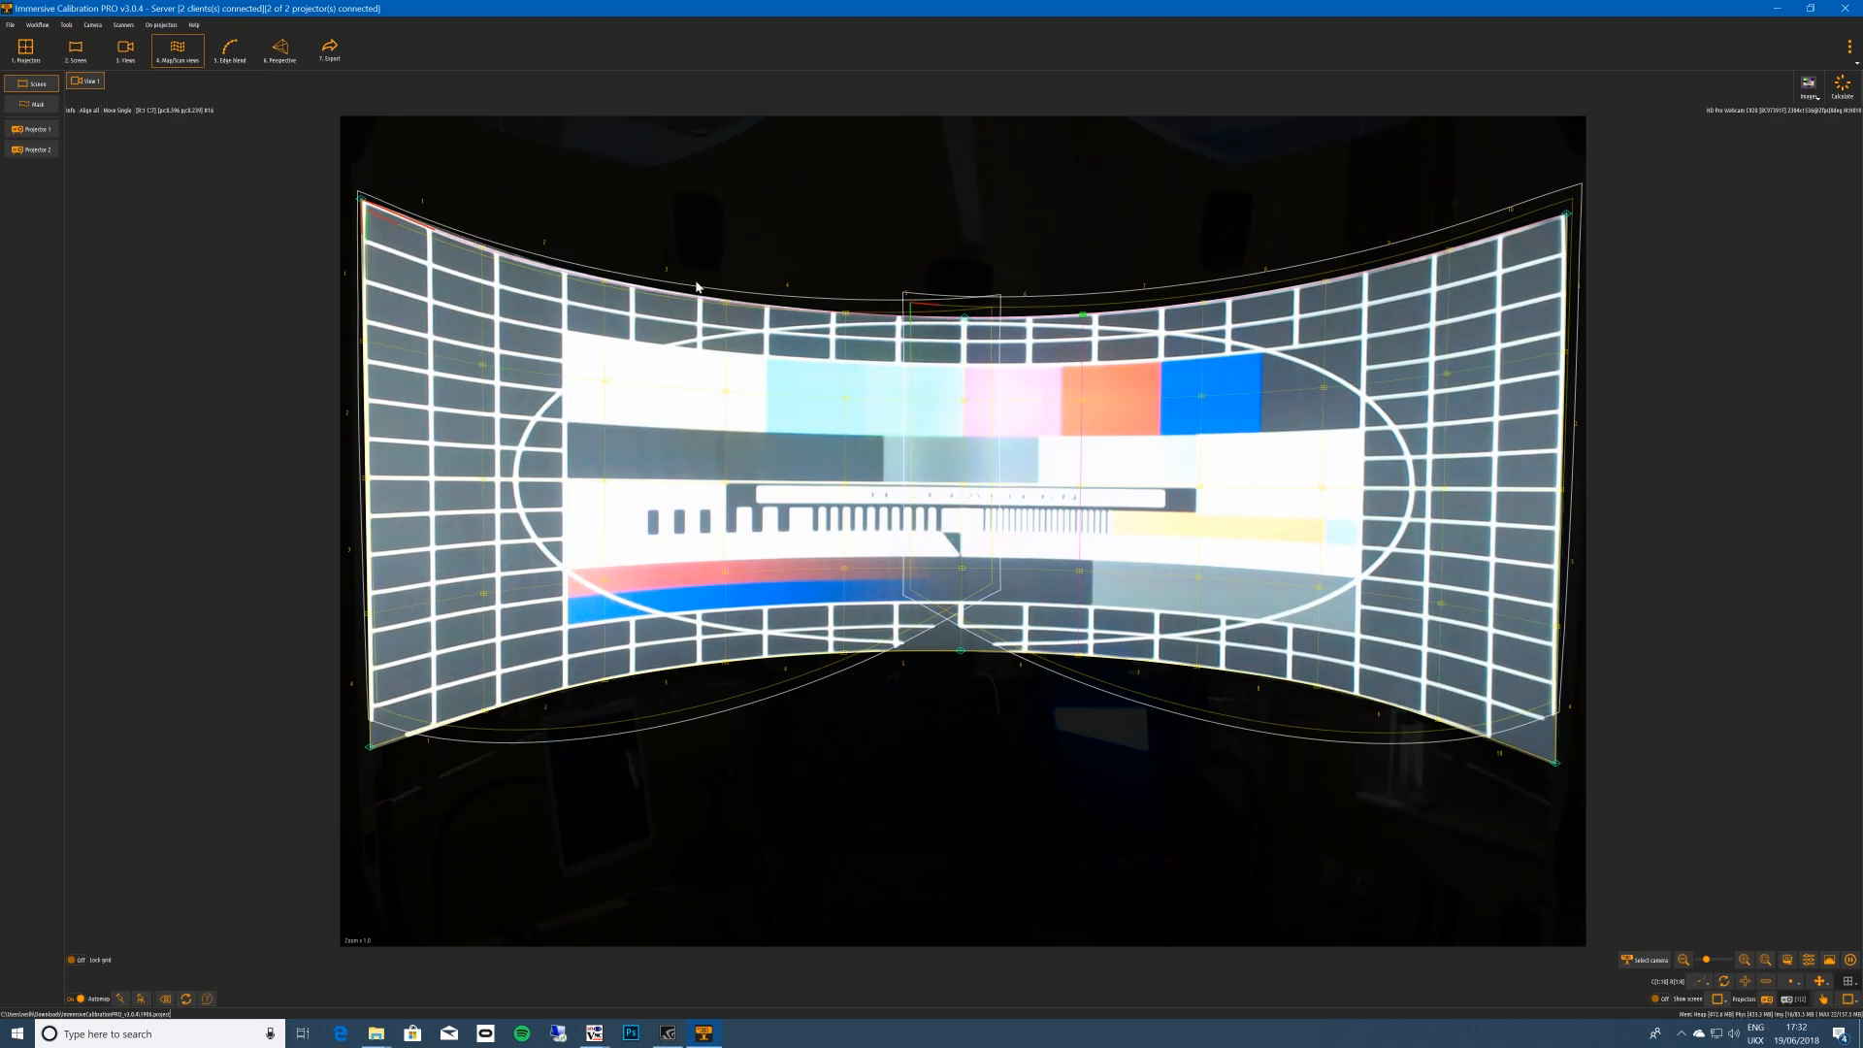
Fine-tune the grid points at the middle of the screen's upper edge, recalculate the screen warping and dismiss the completion message.
left_click(844, 339)
left_click(963, 324)
left_click(1842, 87)
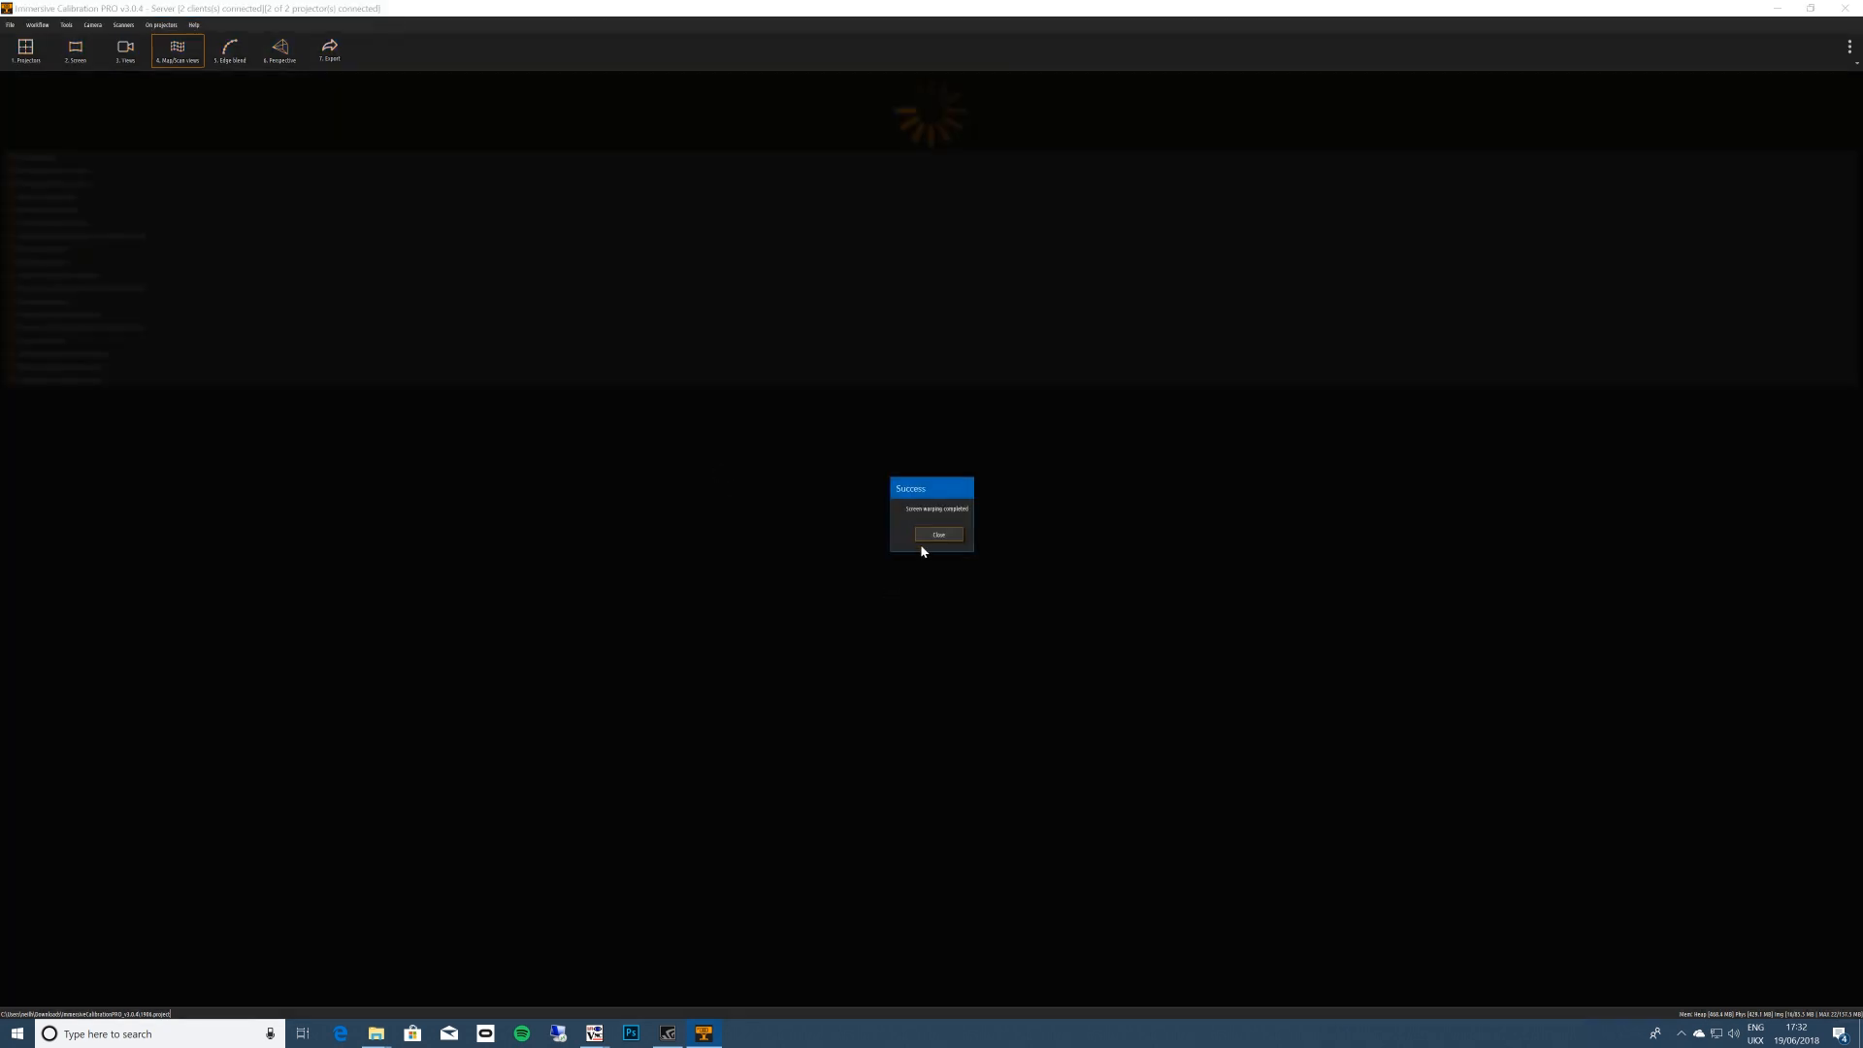
left_click(927, 537)
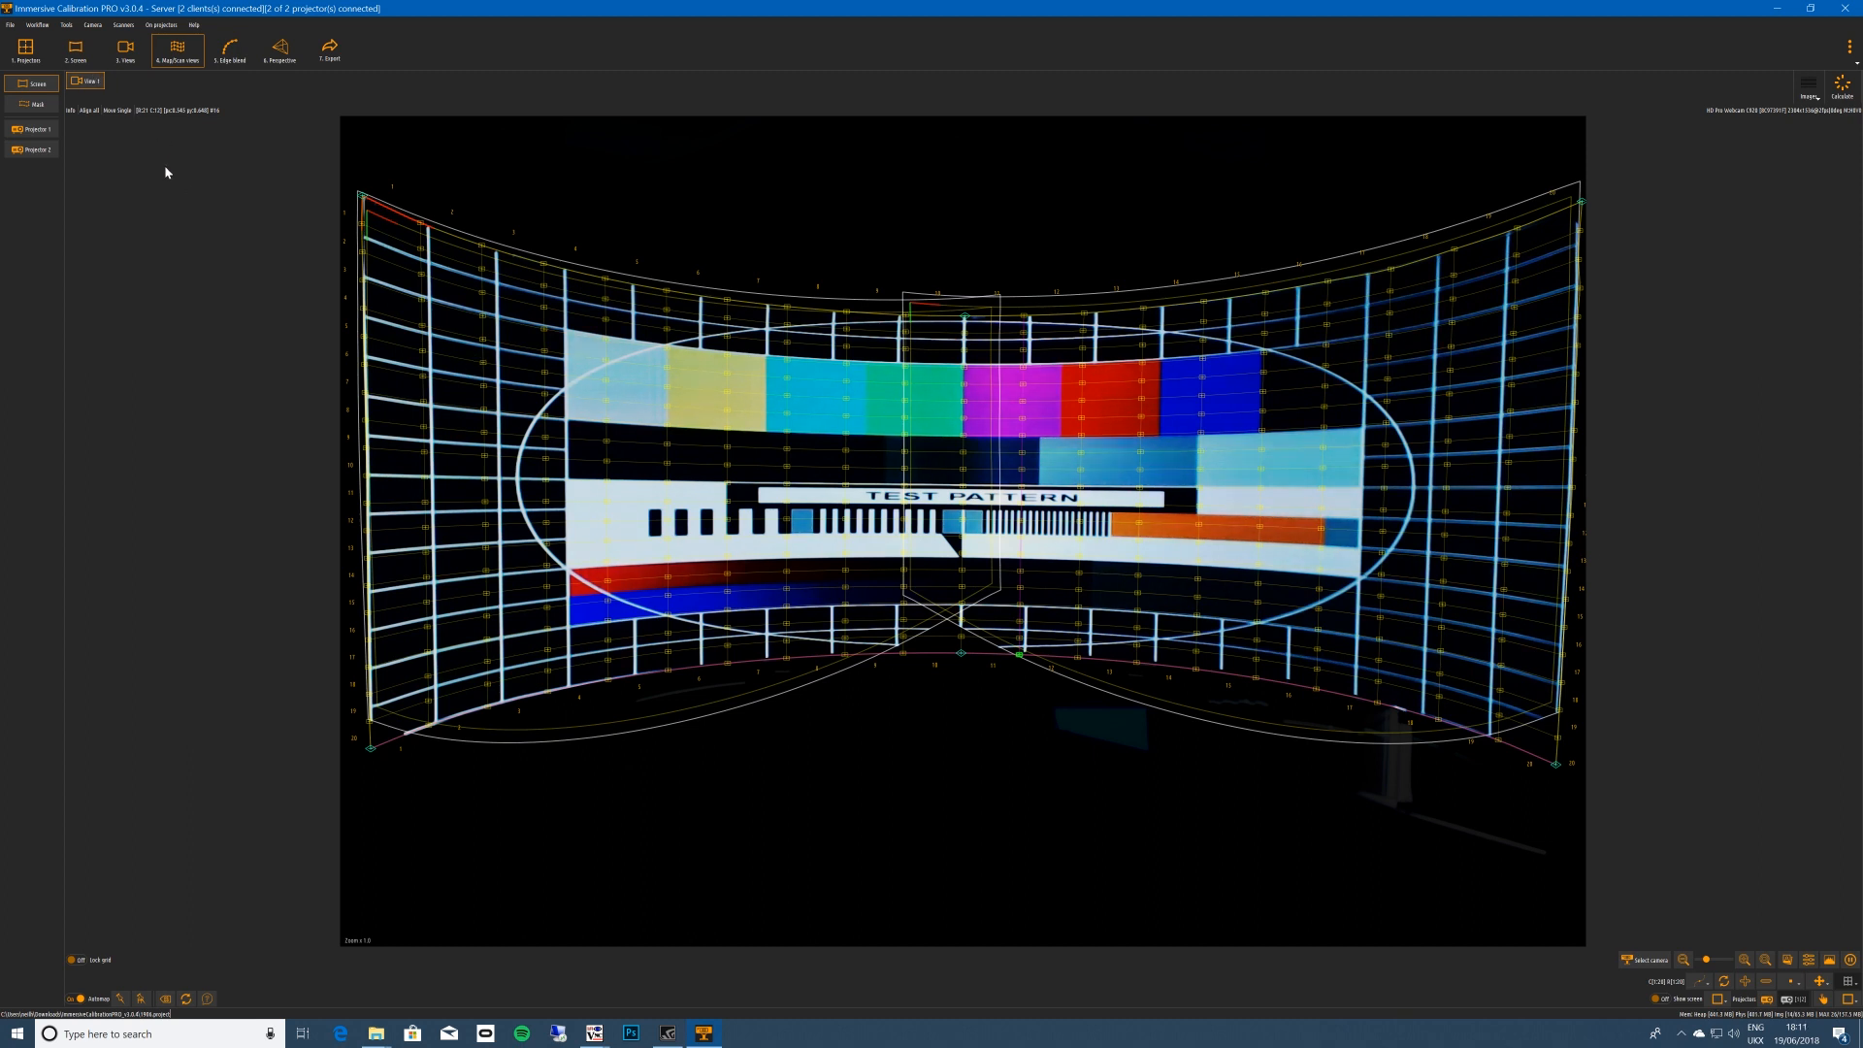
Pass through the edge blend stage to the perspective stage, enable asymmetric frustums and find the projectors' frustums.
left_click(225, 54)
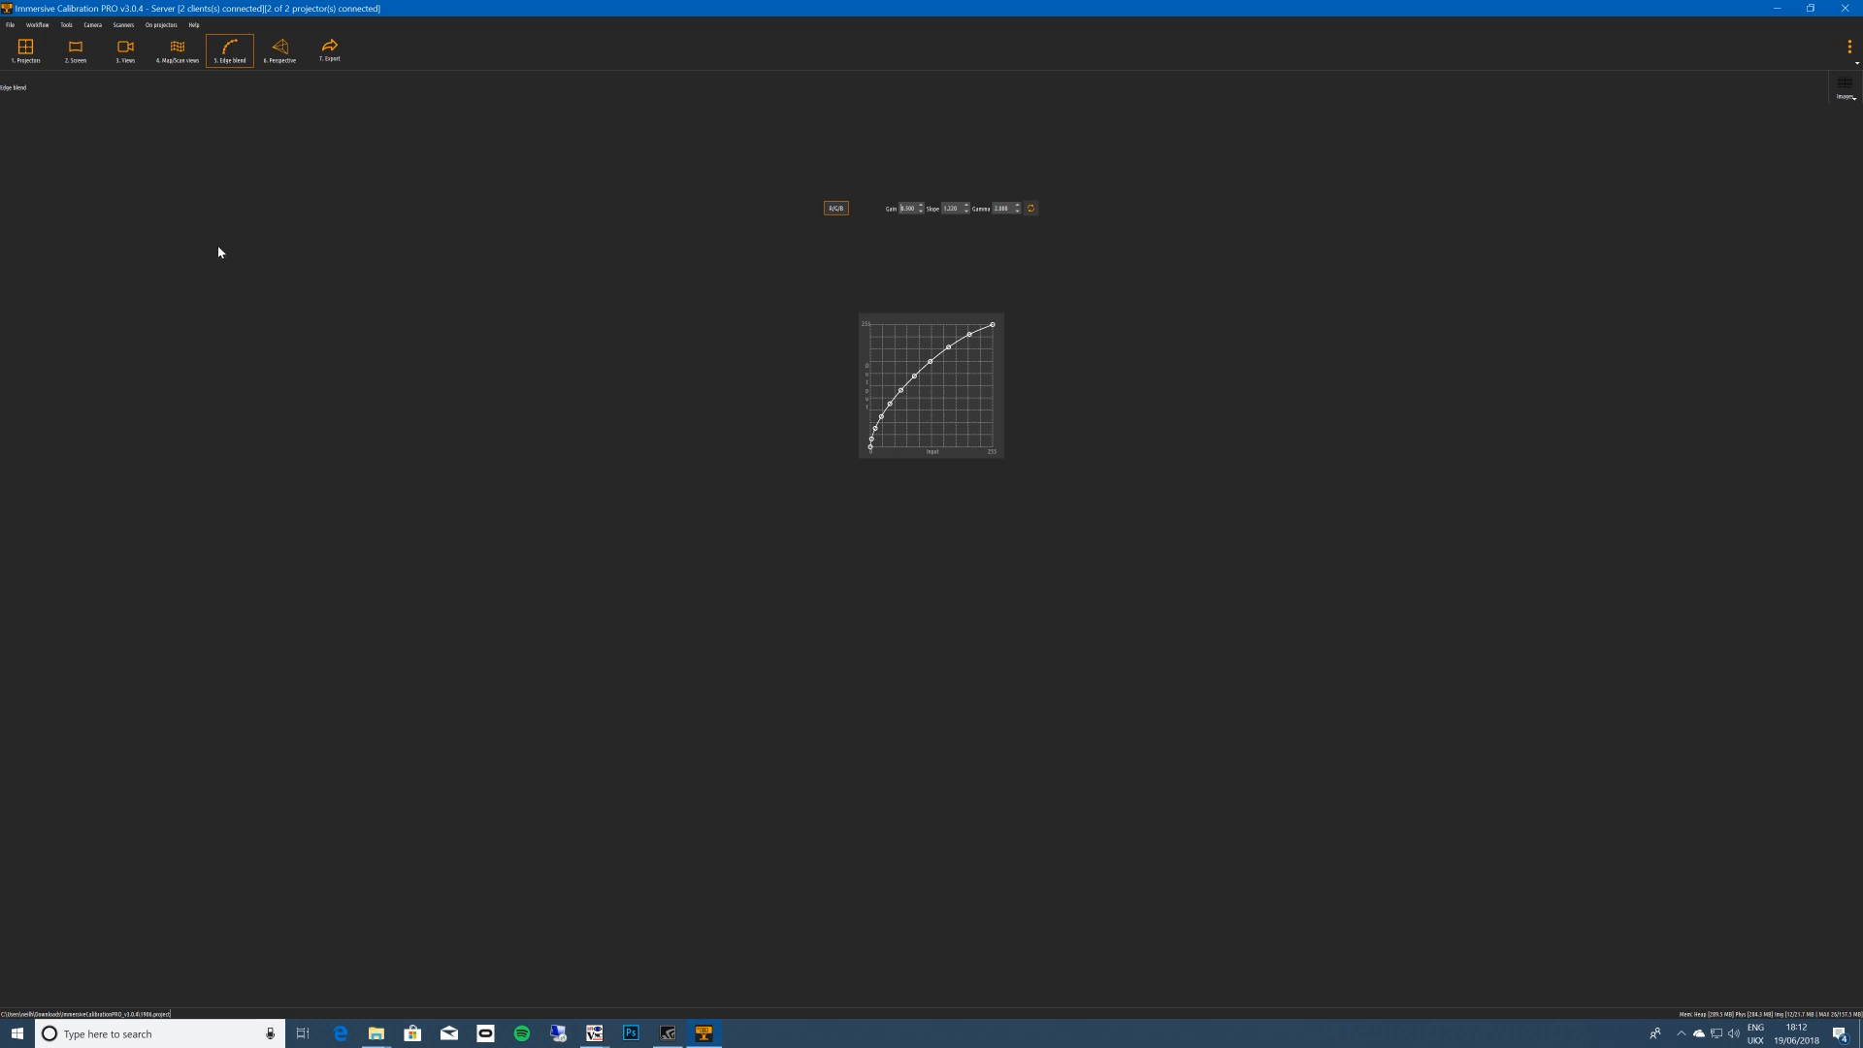
left_click(284, 61)
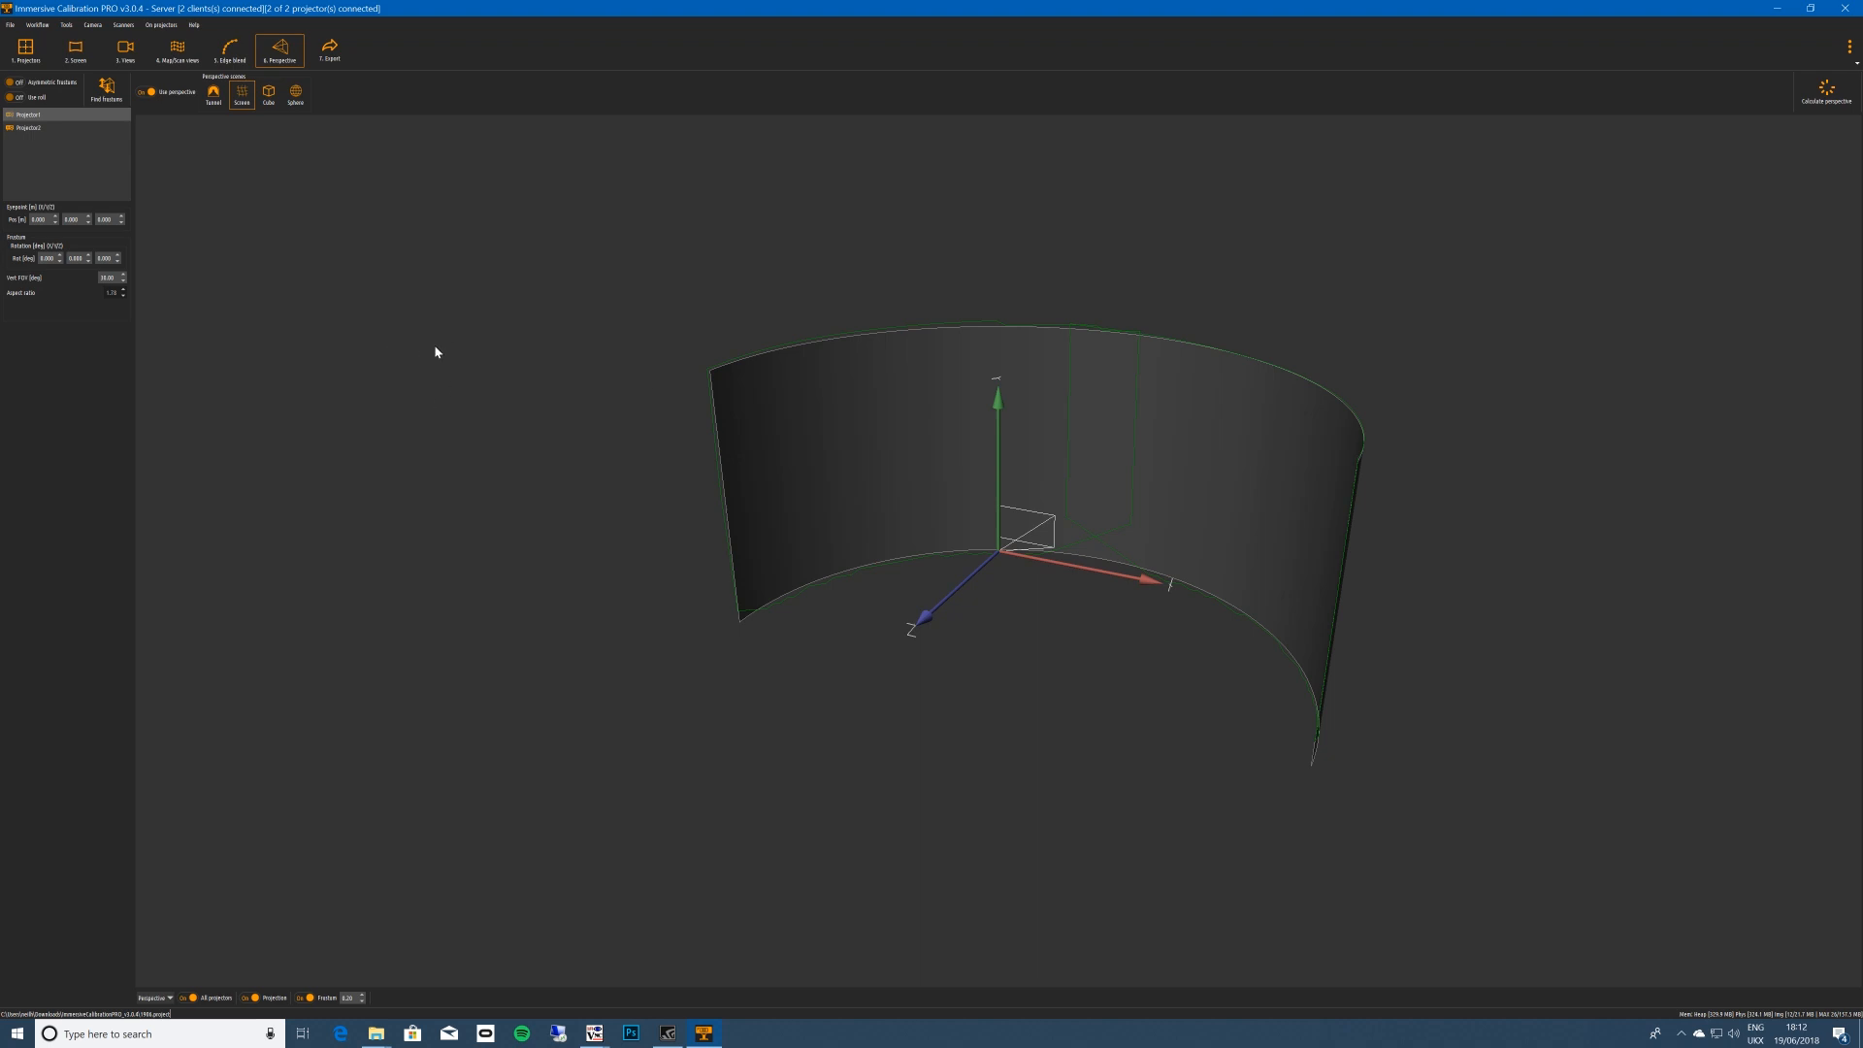
mouse_move(1184, 489)
left_mouse_down()
mouse_move(1159, 471)
mouse_move(1241, 467)
mouse_move(1240, 508)
mouse_move(1209, 496)
left_mouse_up()
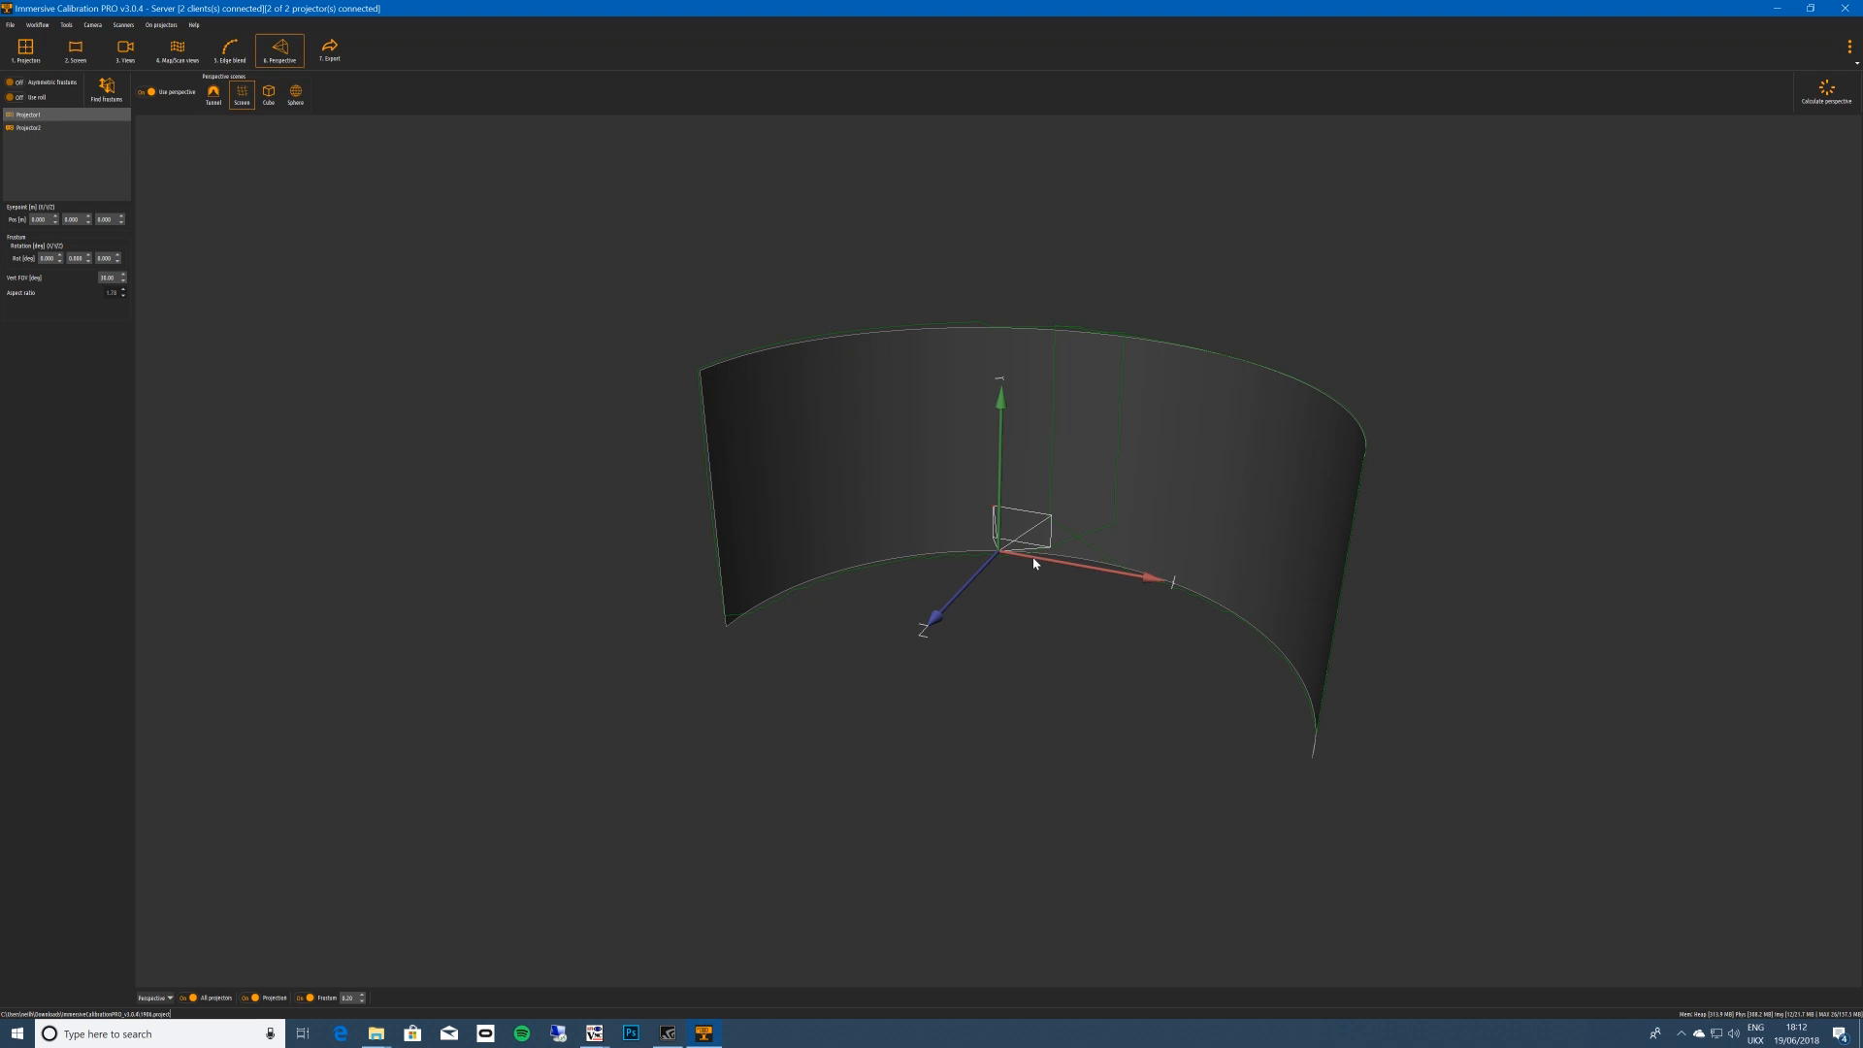
left_click_drag(1057, 630, 1172, 554)
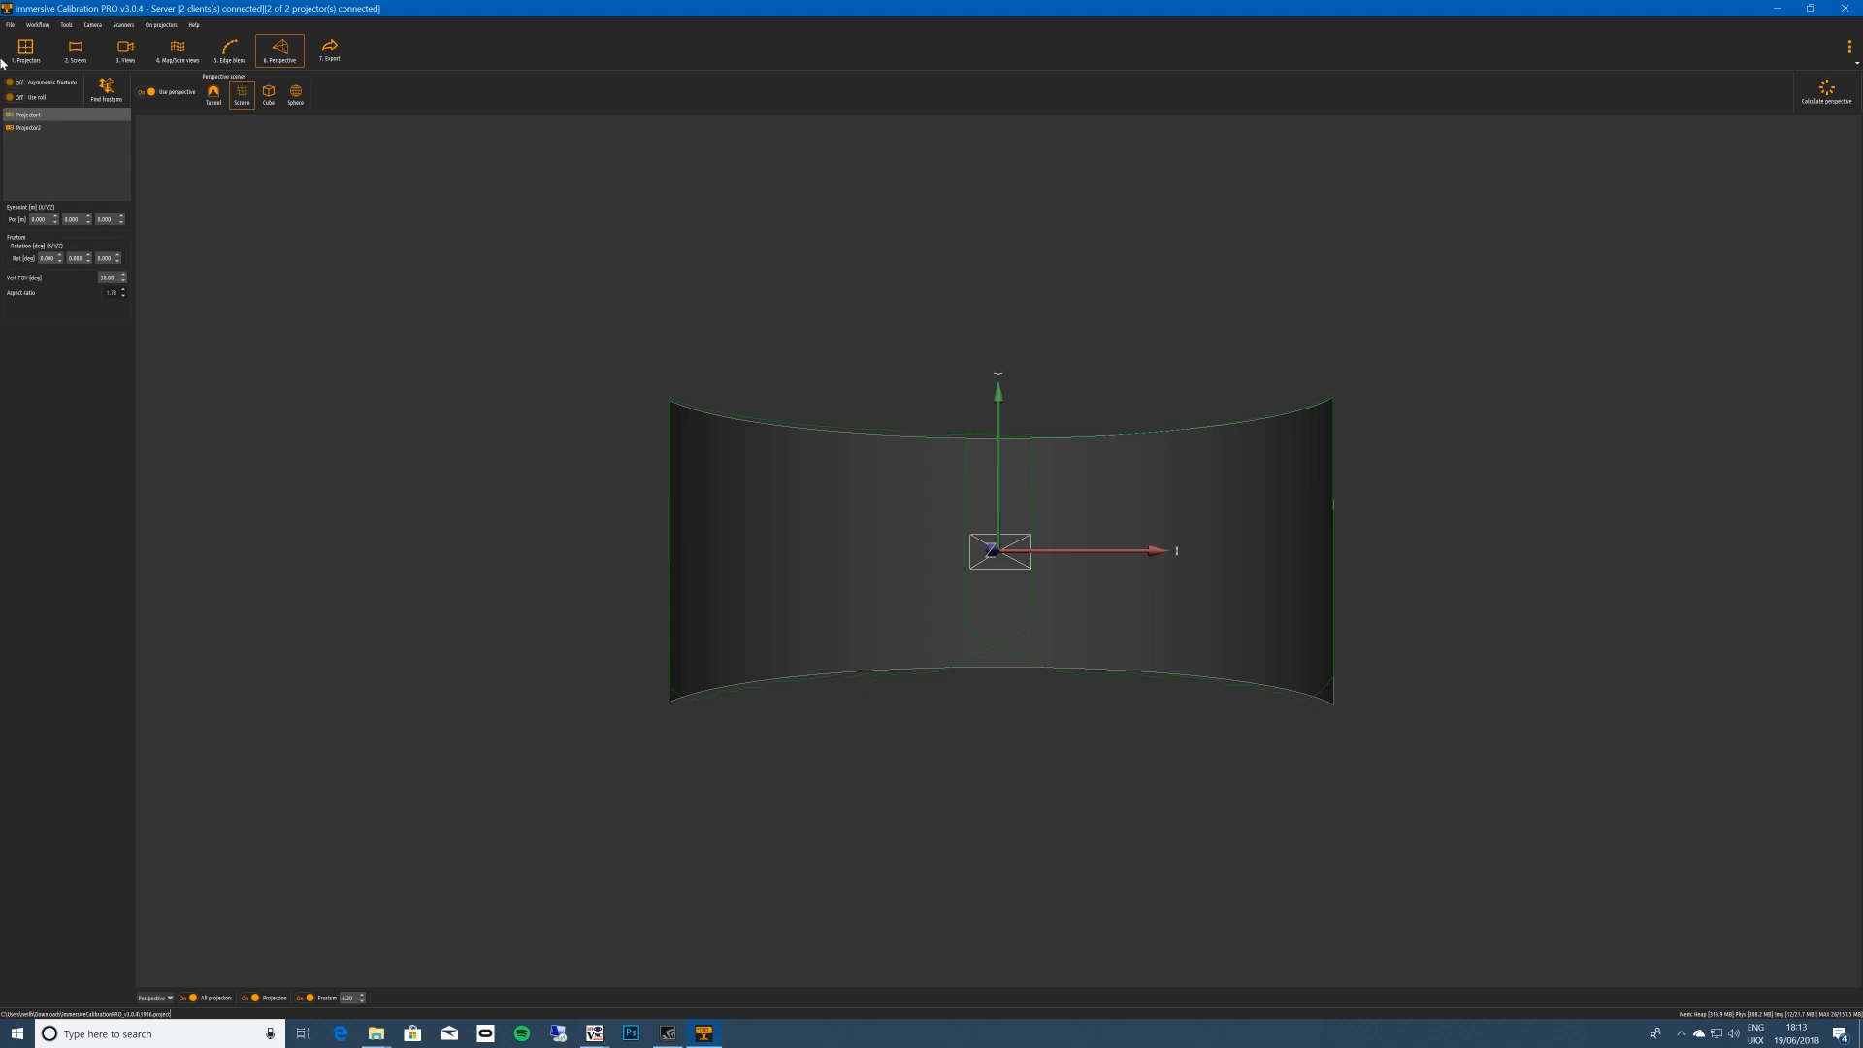
left_click(17, 81)
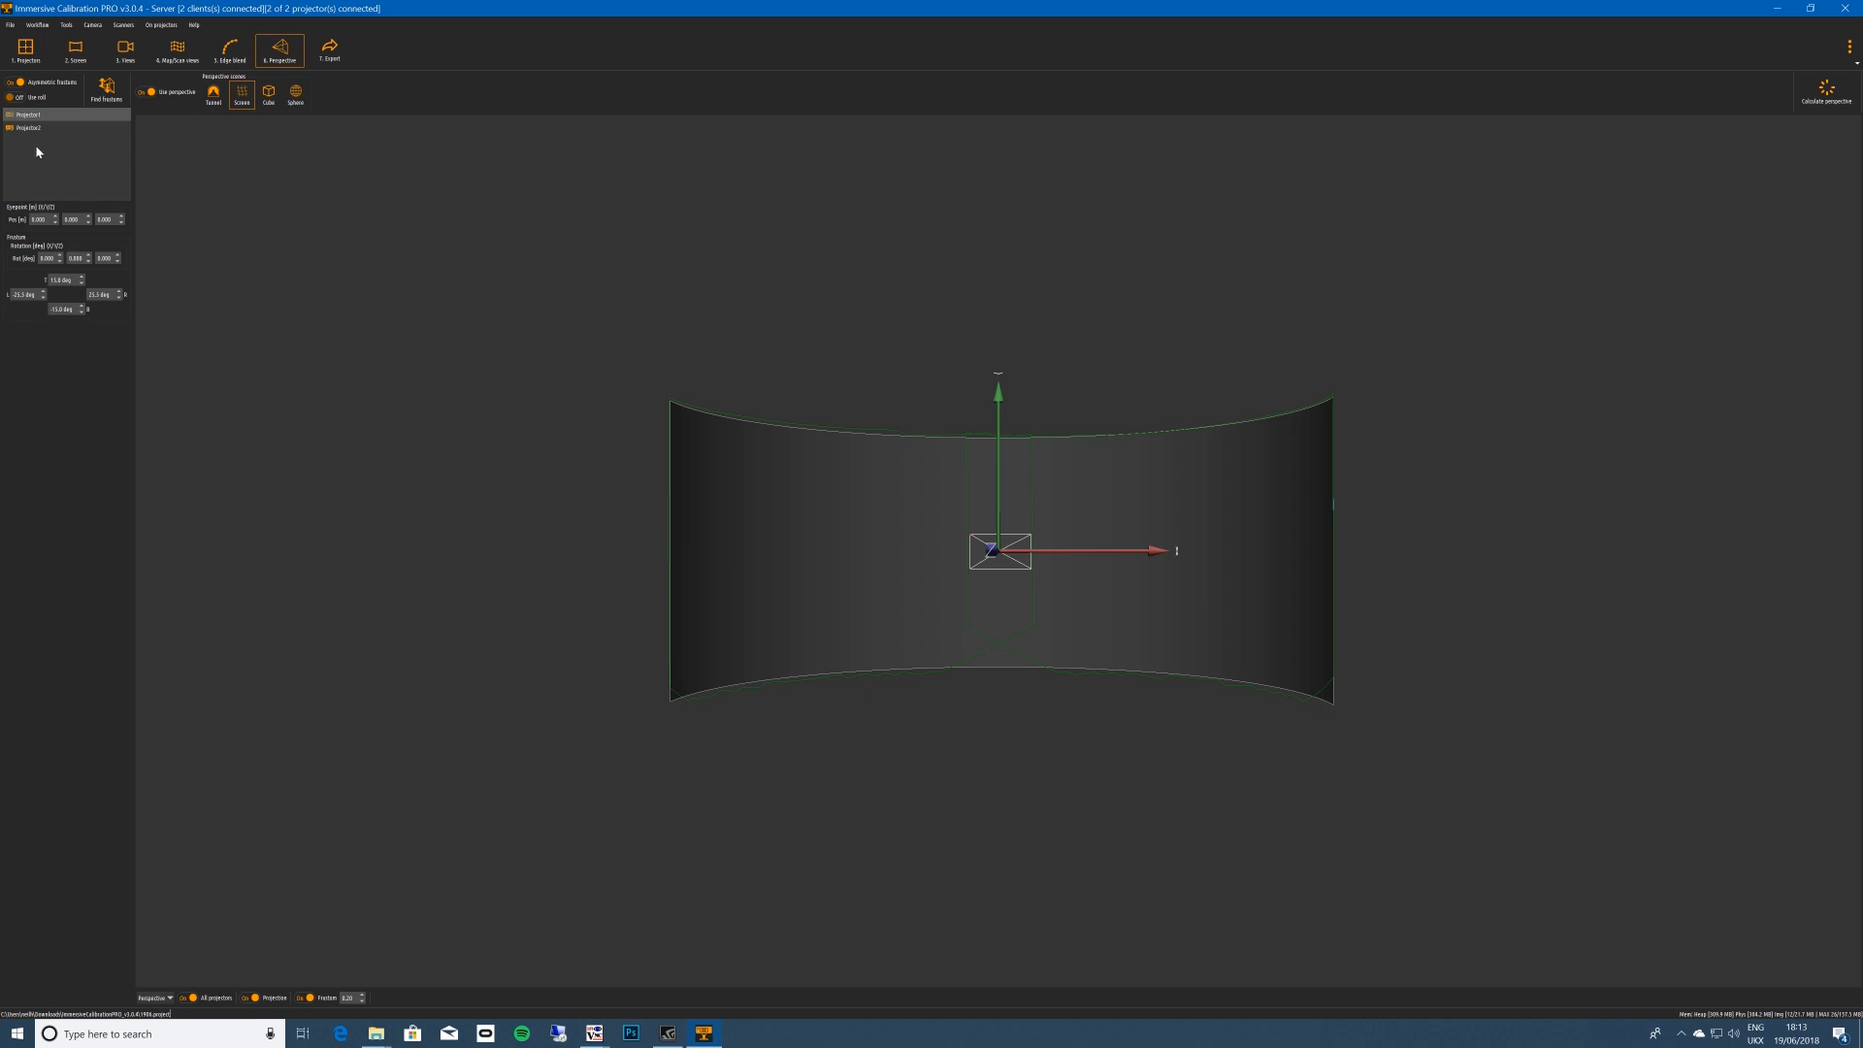
left_click(107, 91)
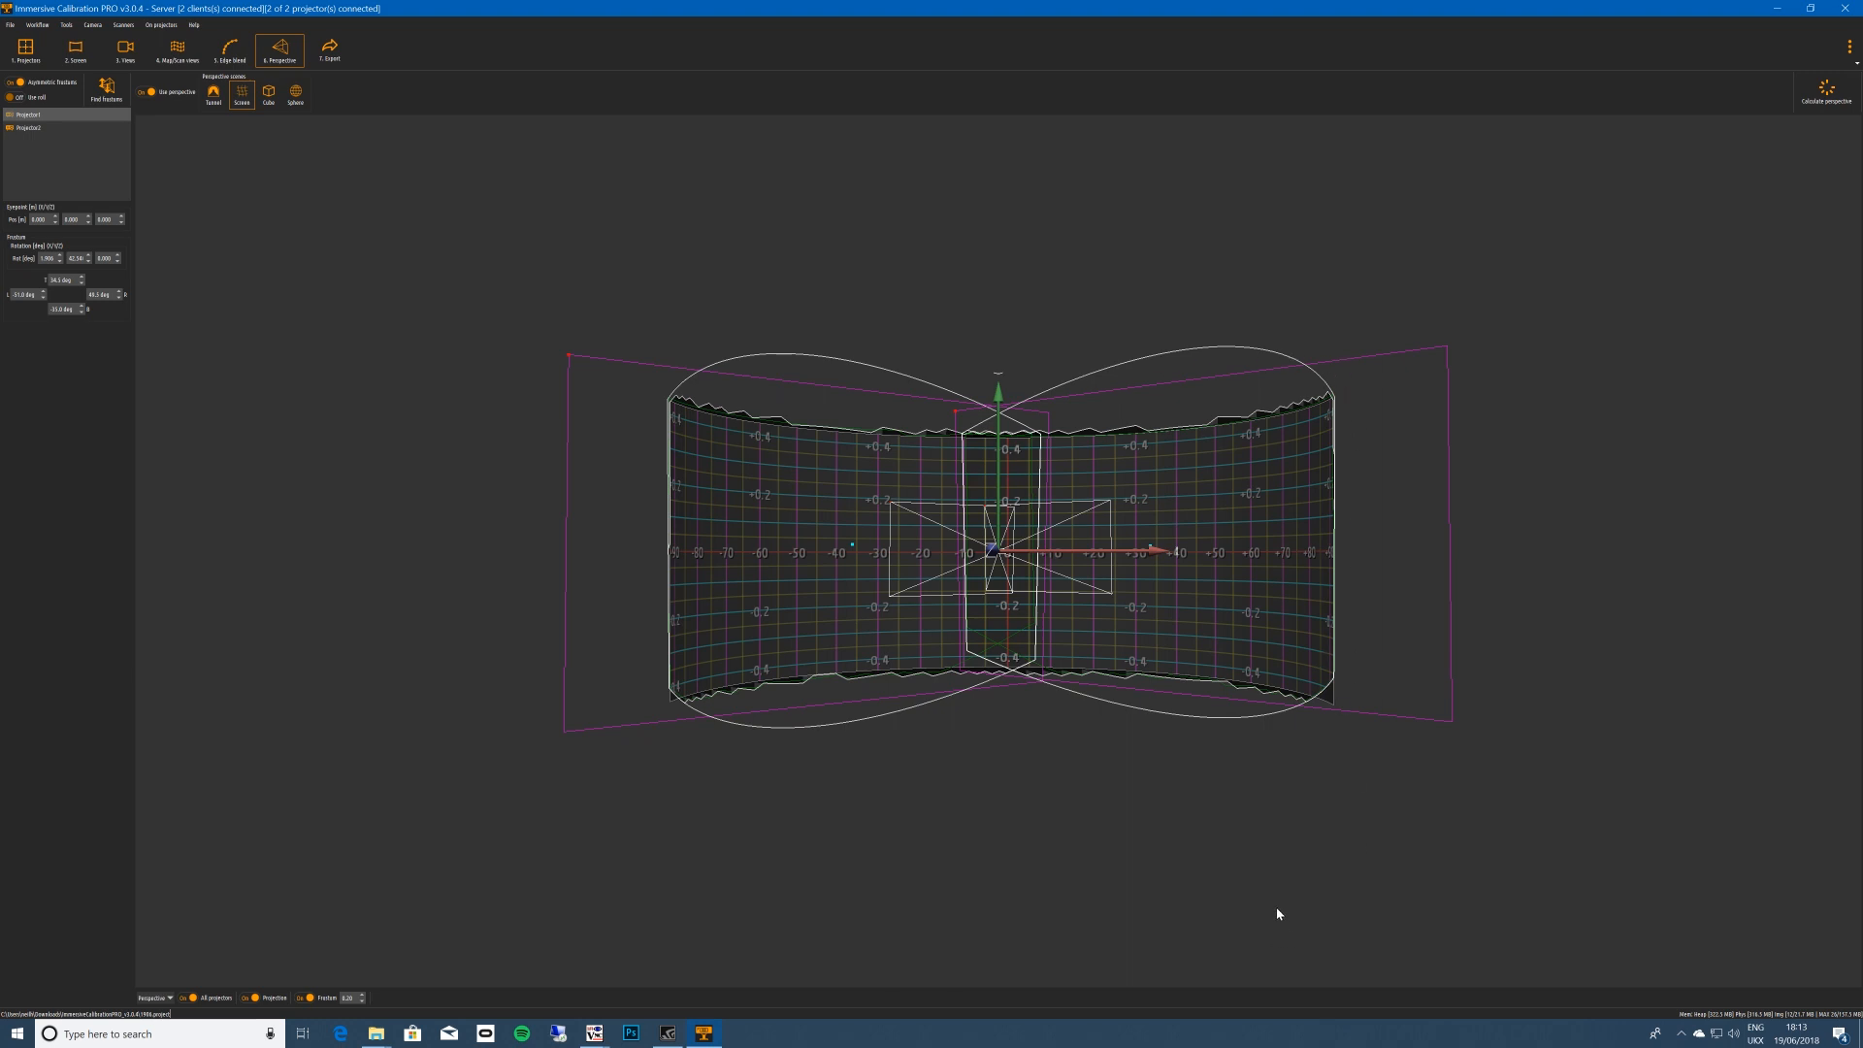
Show the Tunnel scene on the screen model and inspect the projector frustums from several angles.
left_click_drag(1226, 565, 1171, 575)
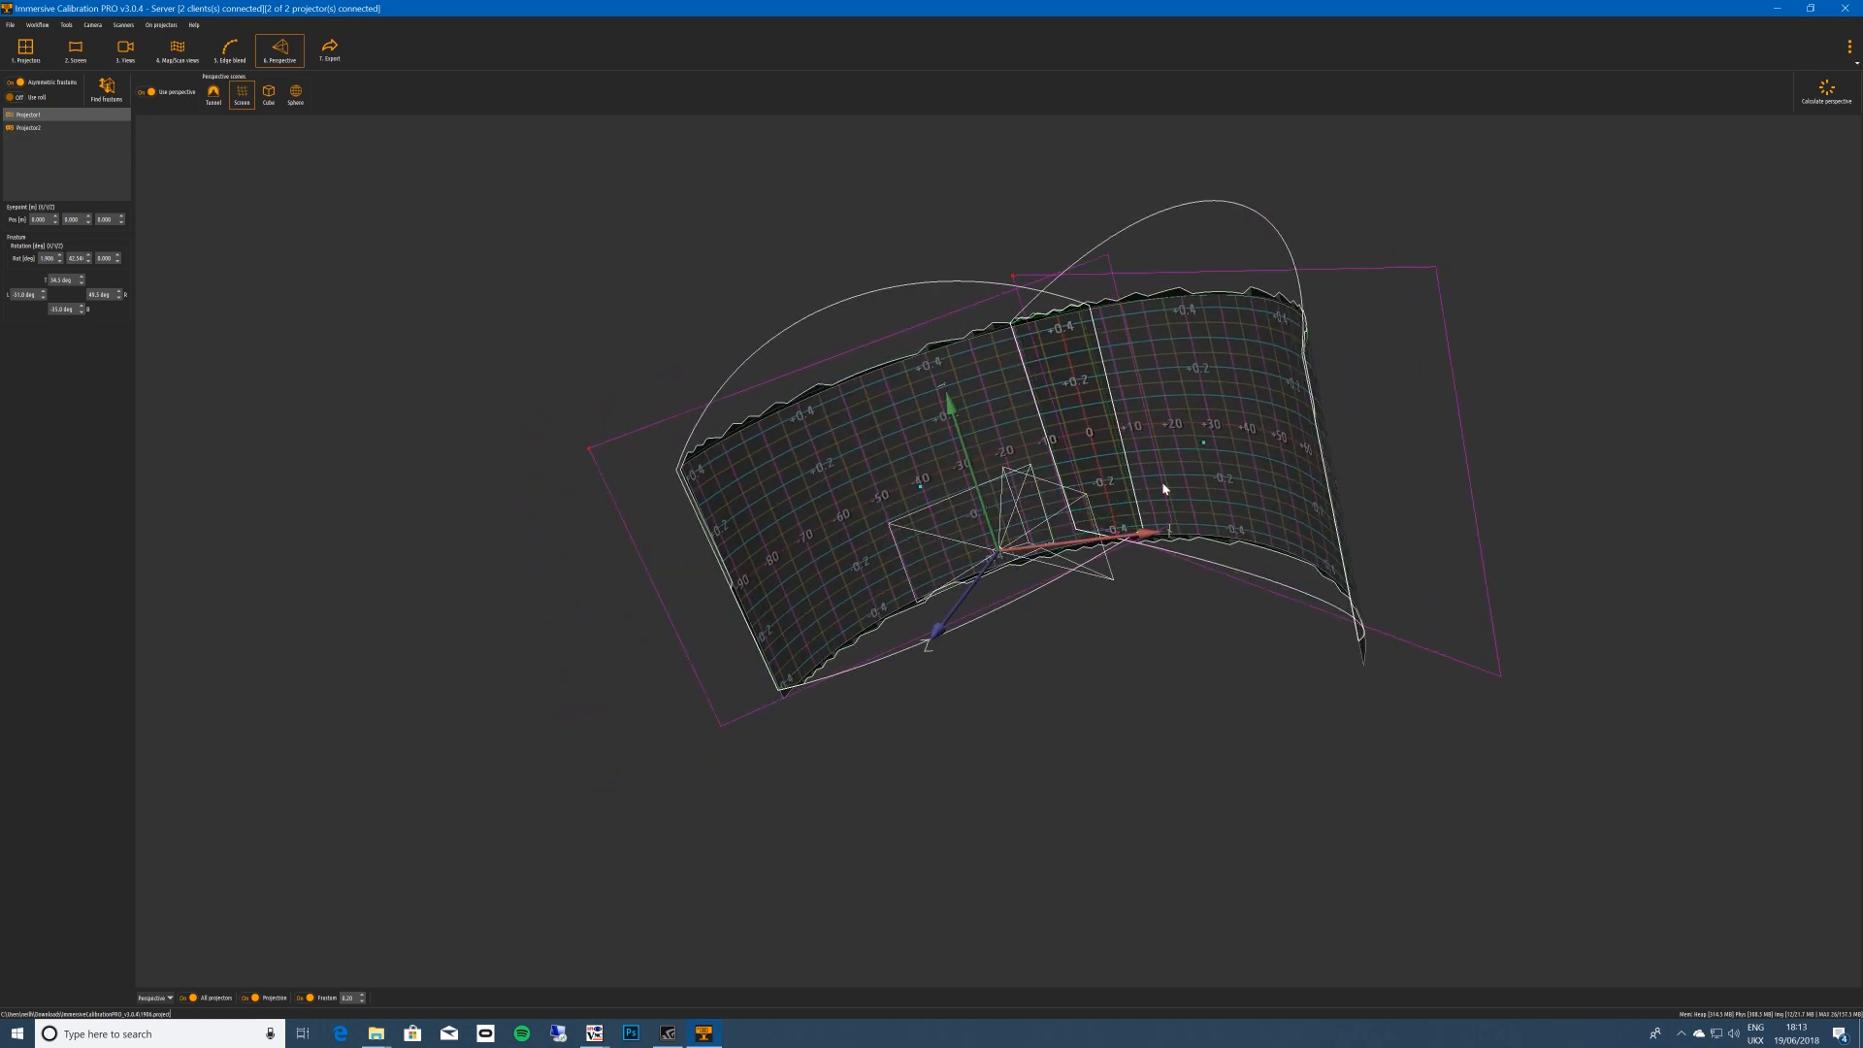
left_click_drag(1486, 300, 943, 549)
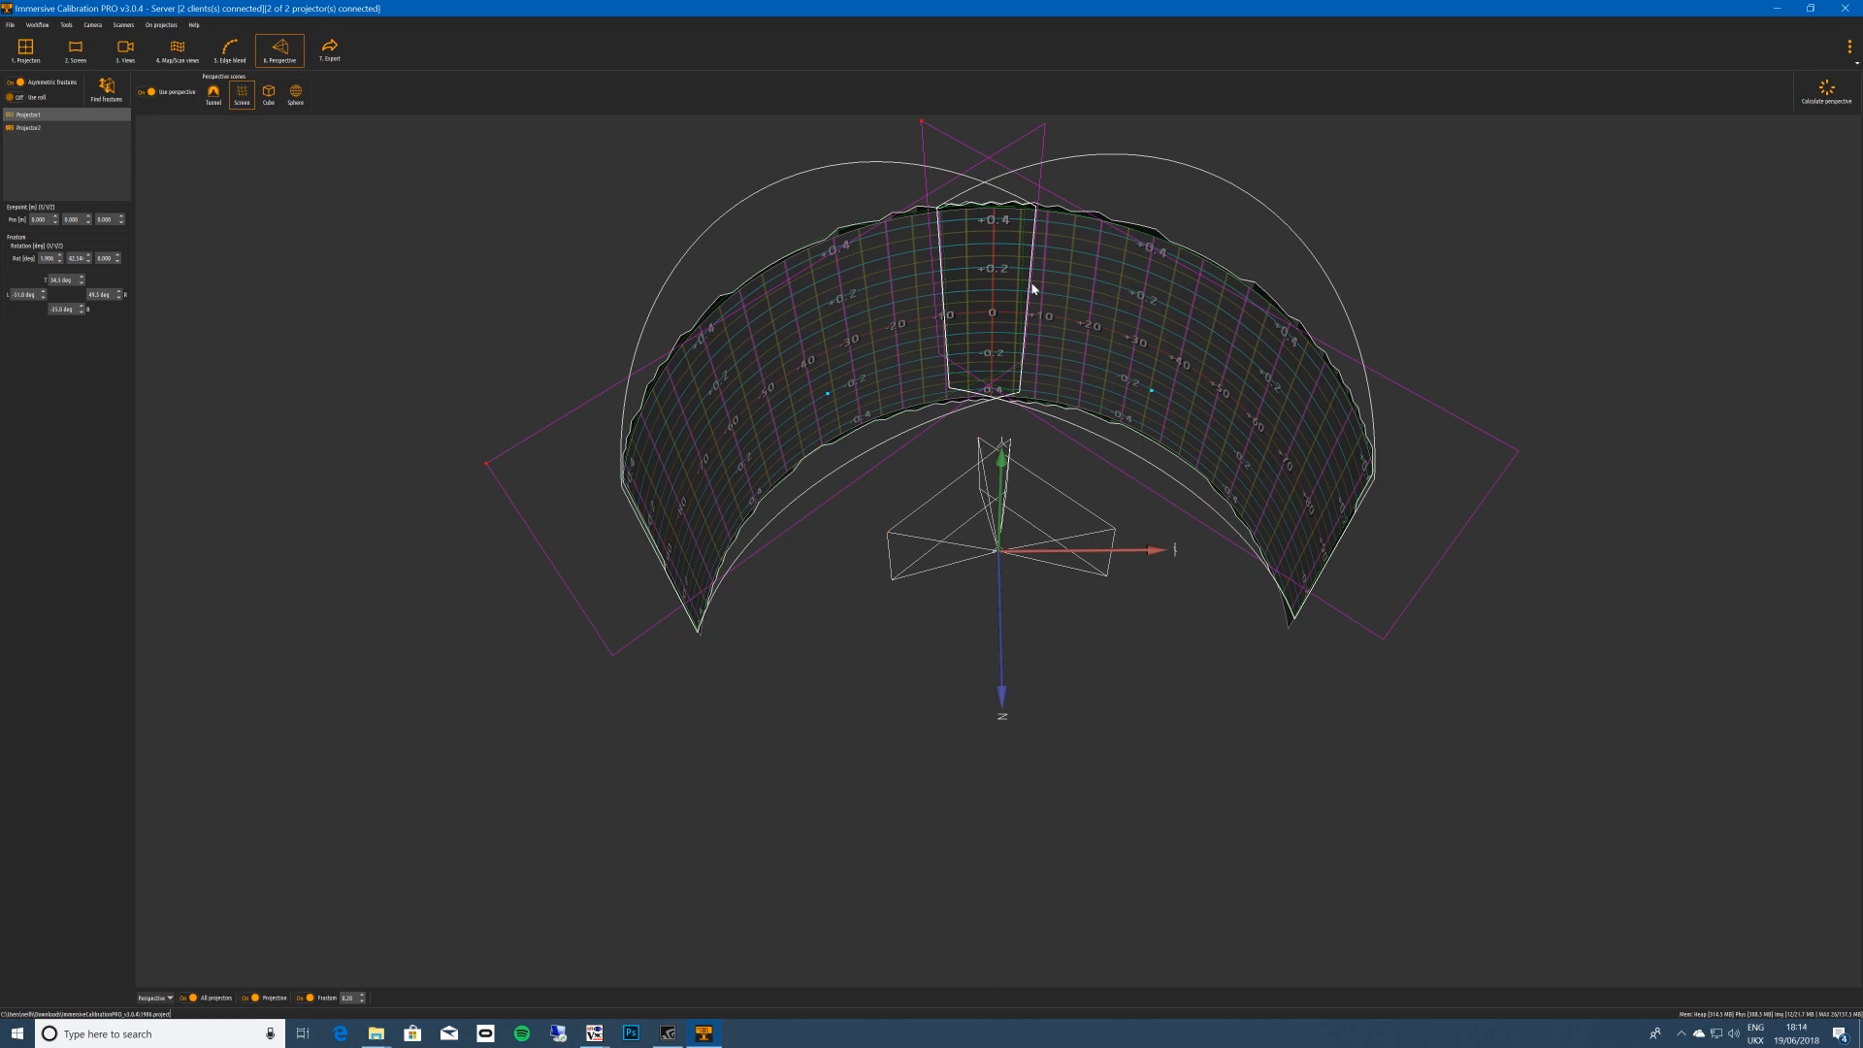
mouse_move(815, 437)
left_mouse_down()
mouse_move(802, 282)
mouse_move(832, 324)
mouse_move(791, 457)
left_mouse_up()
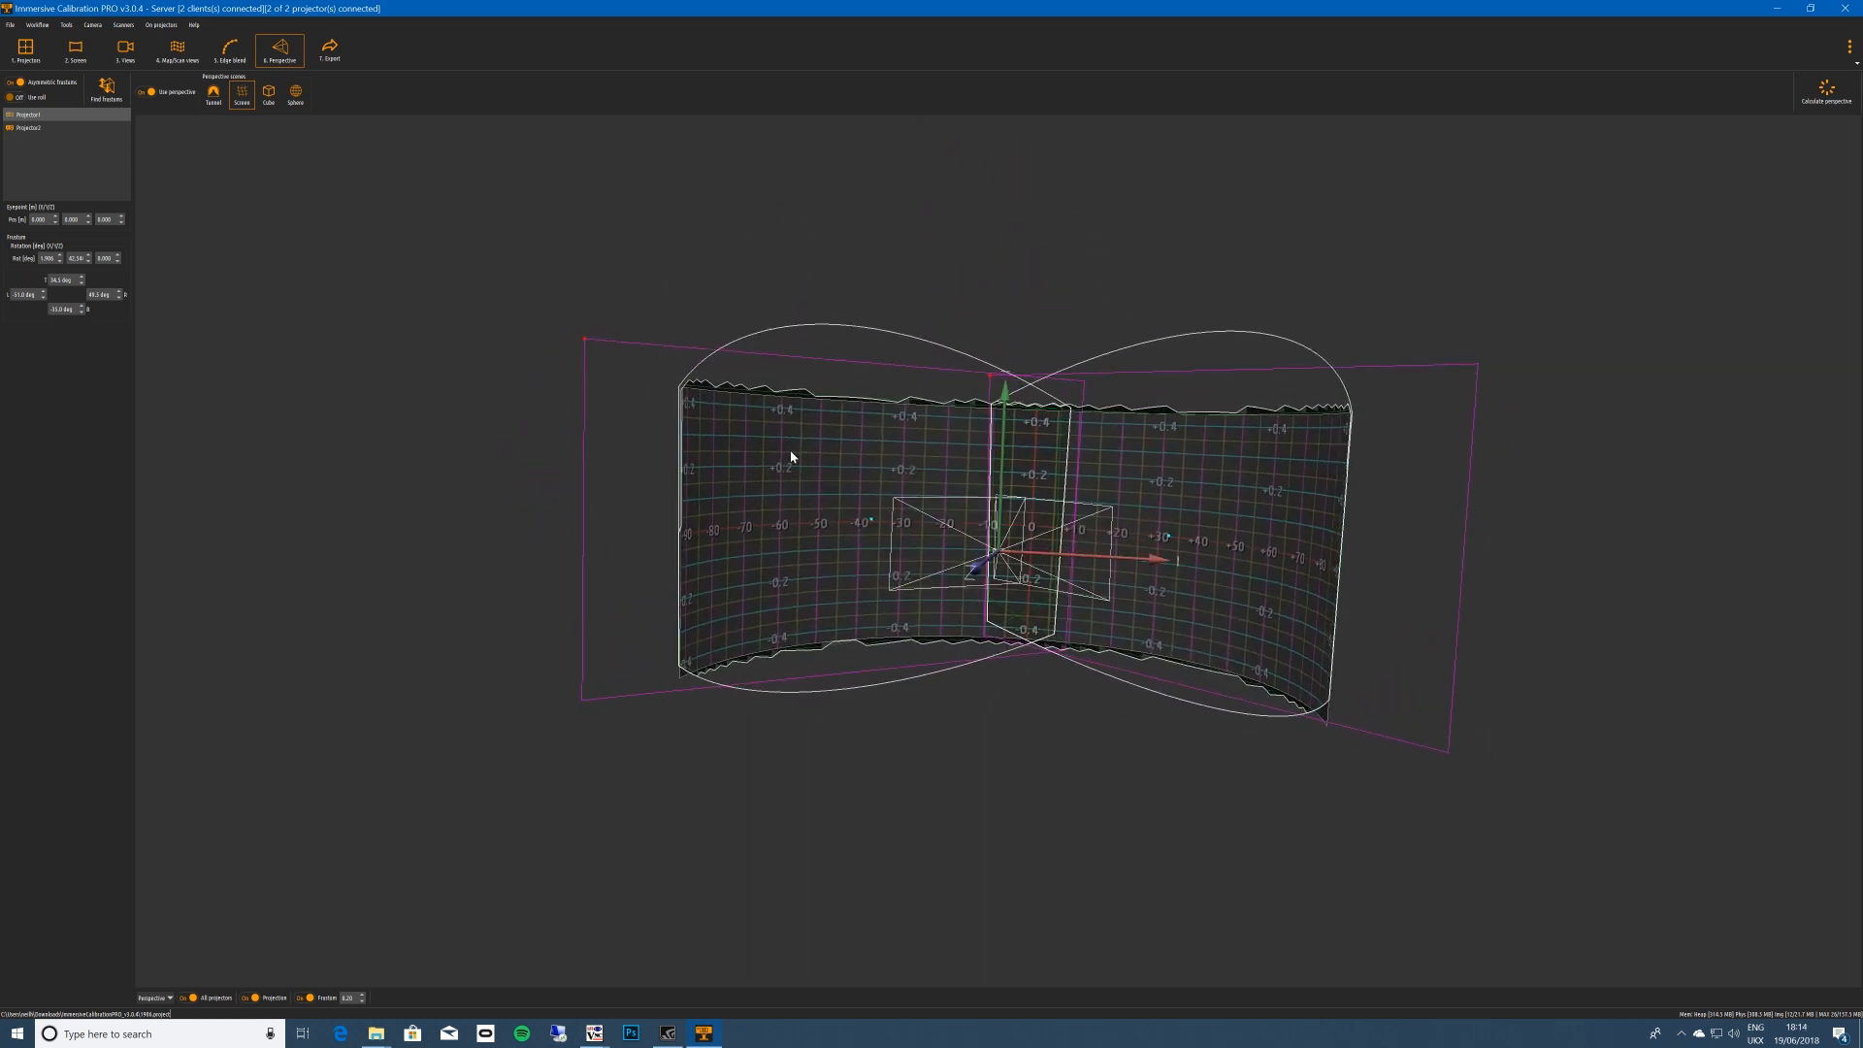
left_click(214, 97)
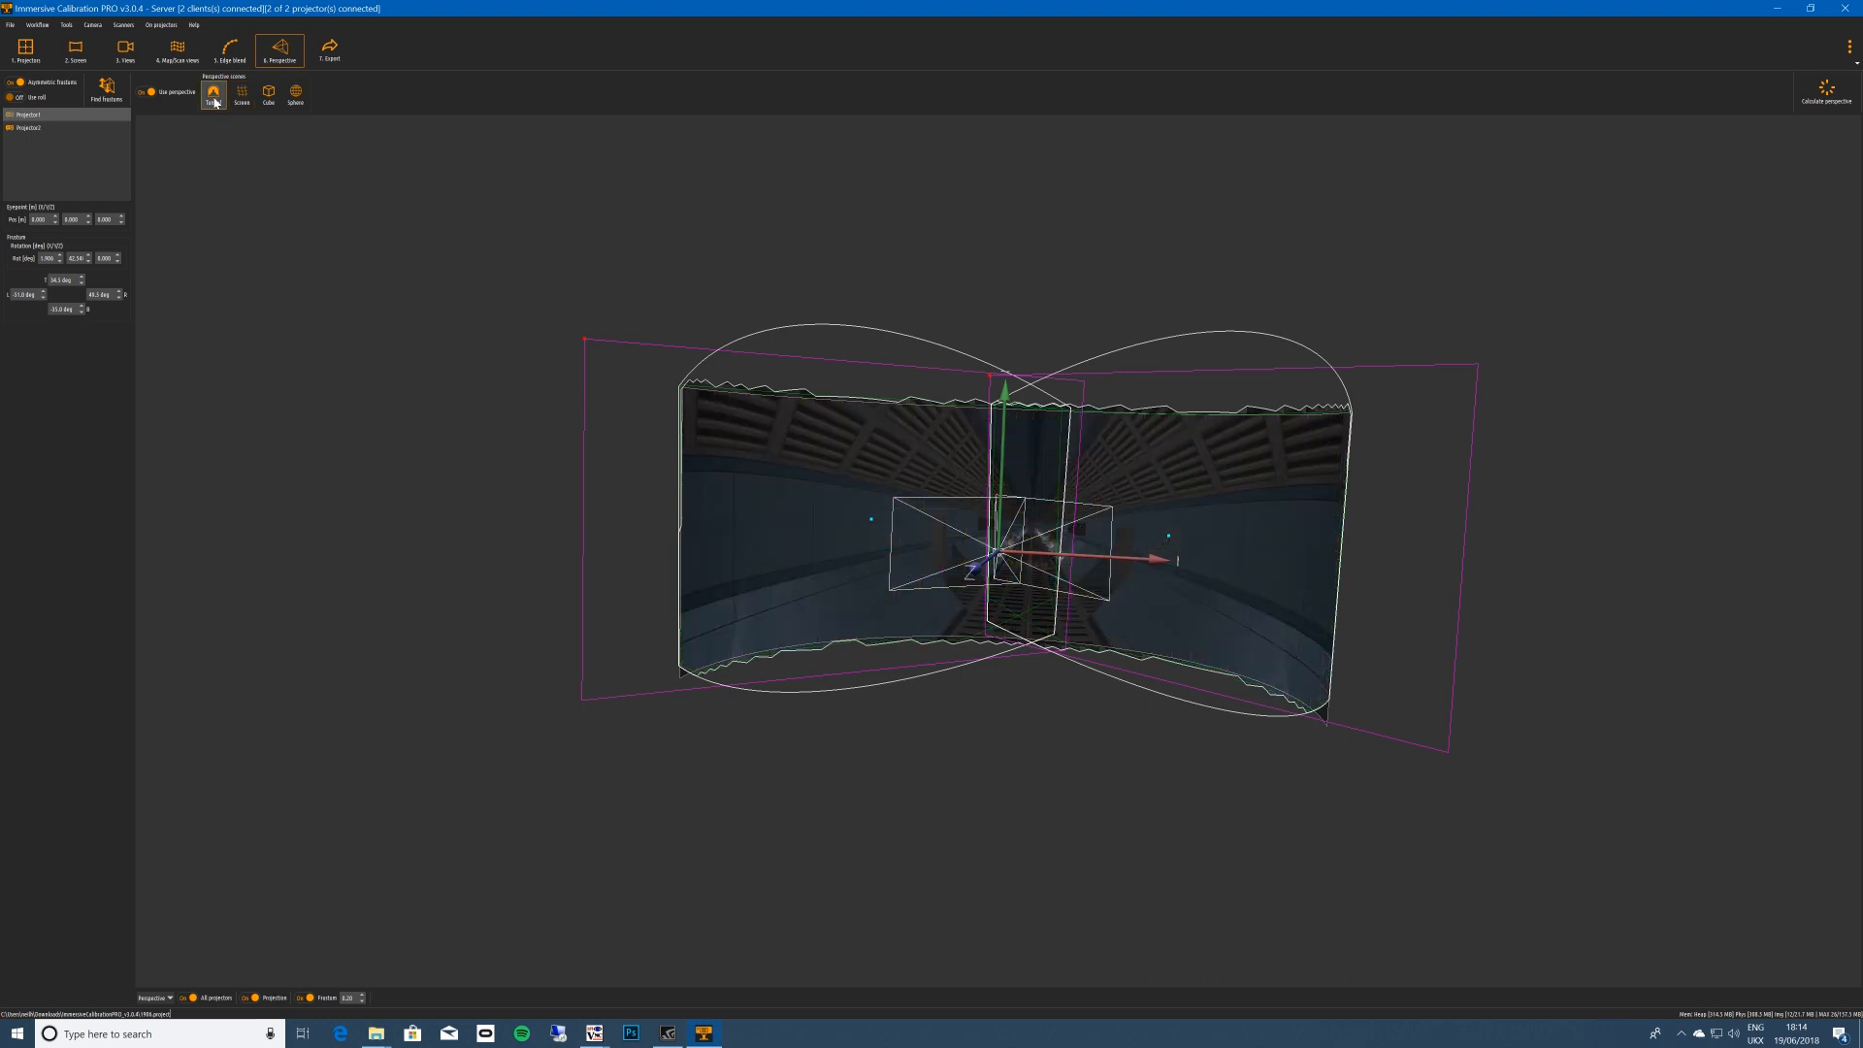
left_click_drag(1151, 584, 1227, 523)
left_click_drag(1235, 587, 1256, 580)
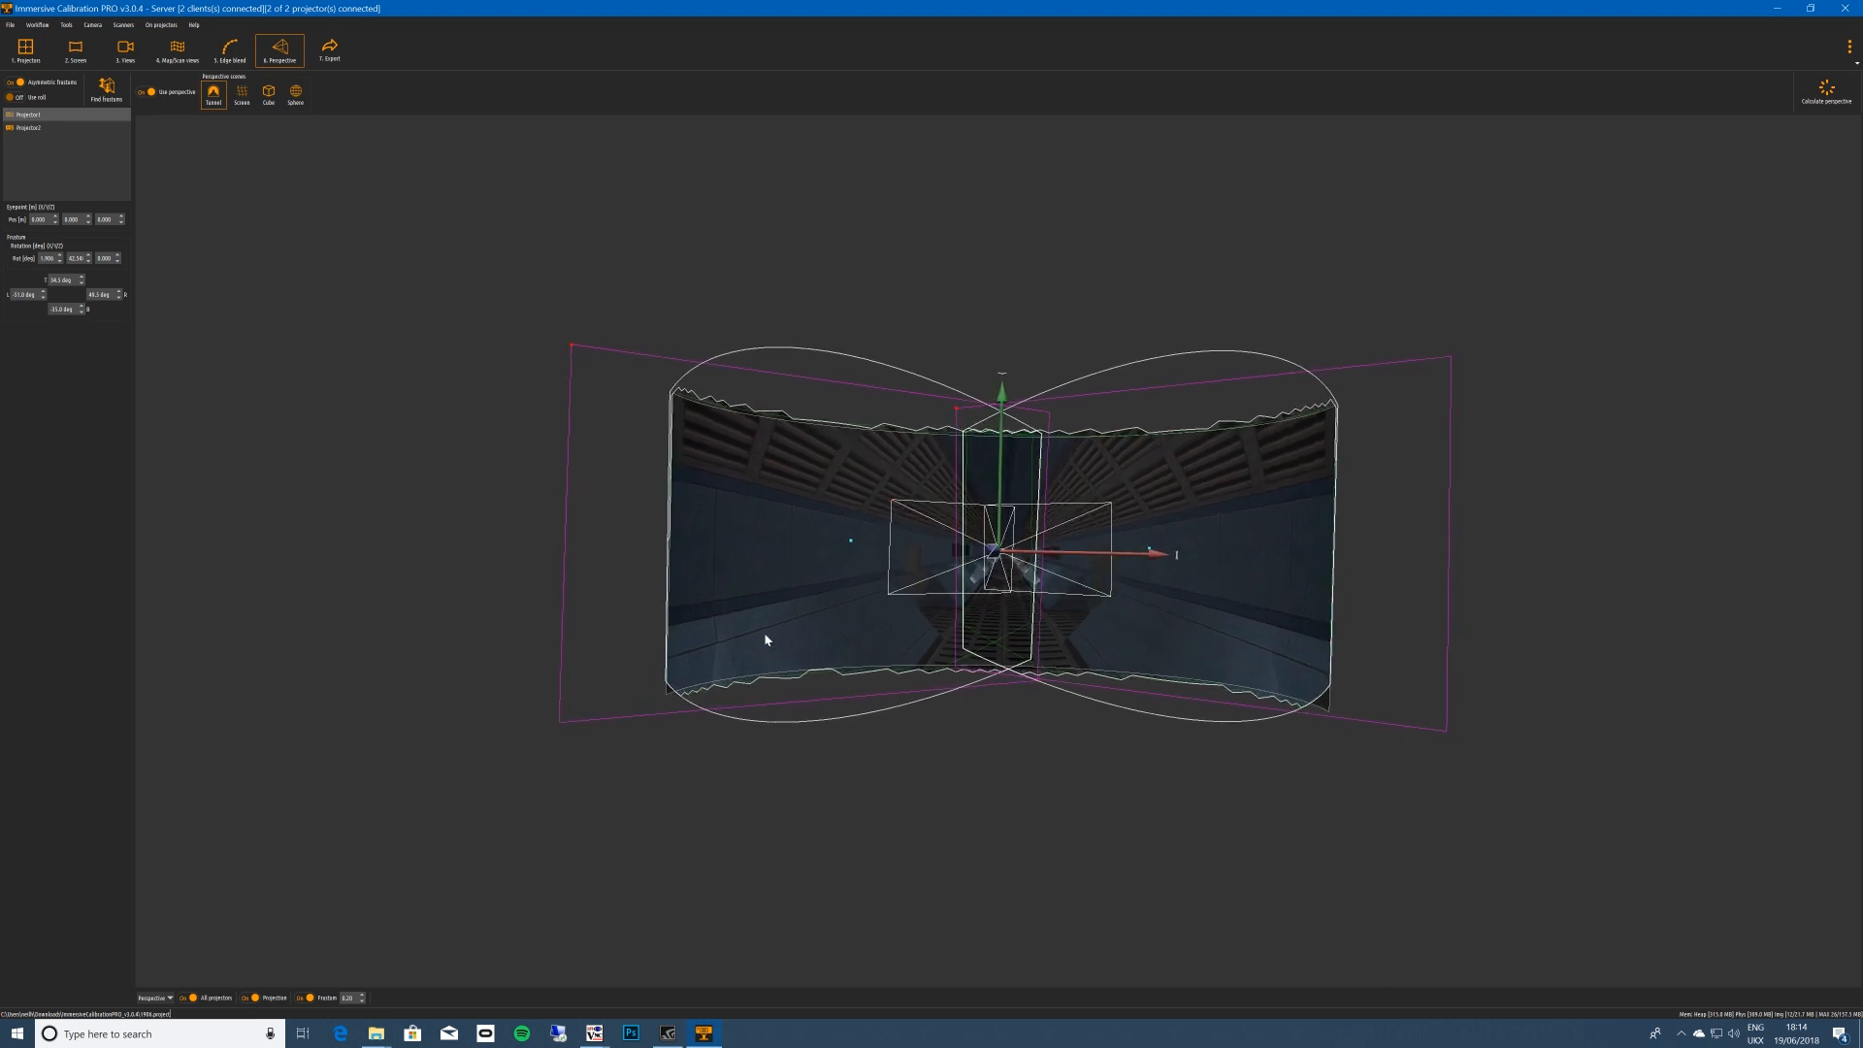
left_click_drag(823, 560, 1177, 615)
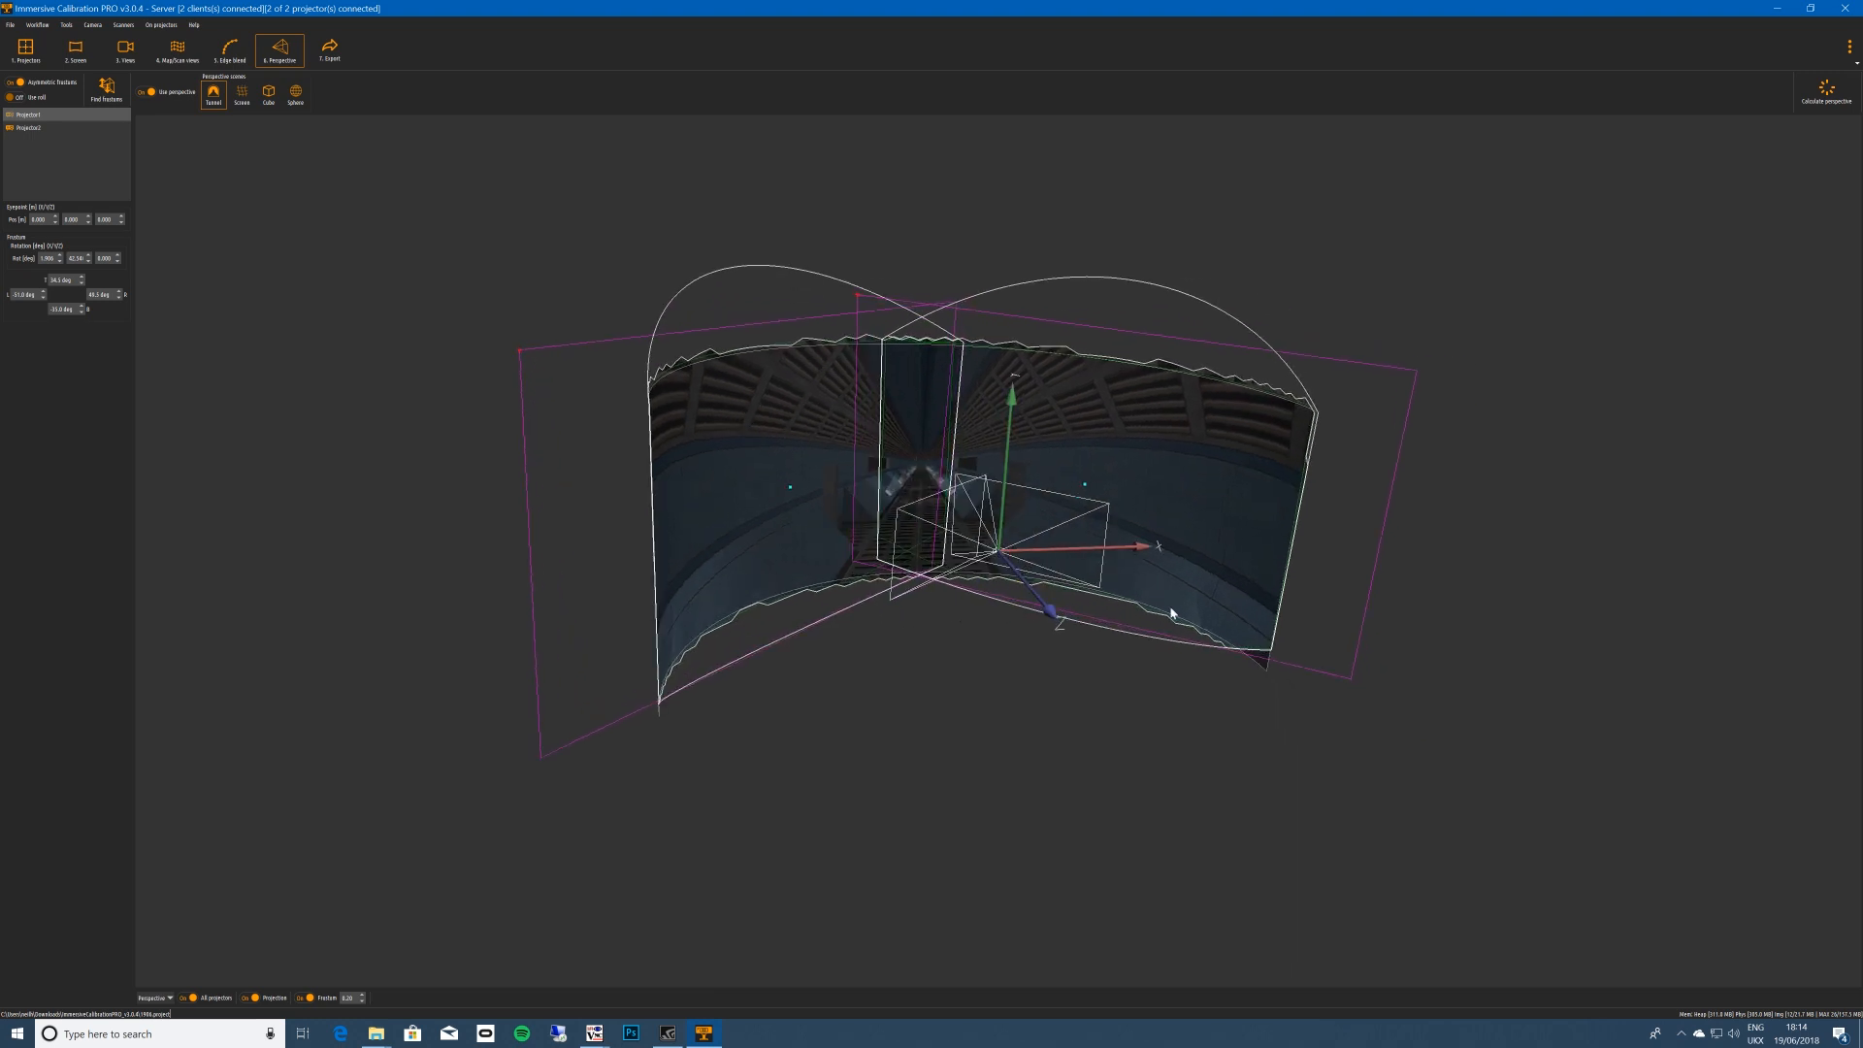
left_click_drag(725, 479, 592, 468)
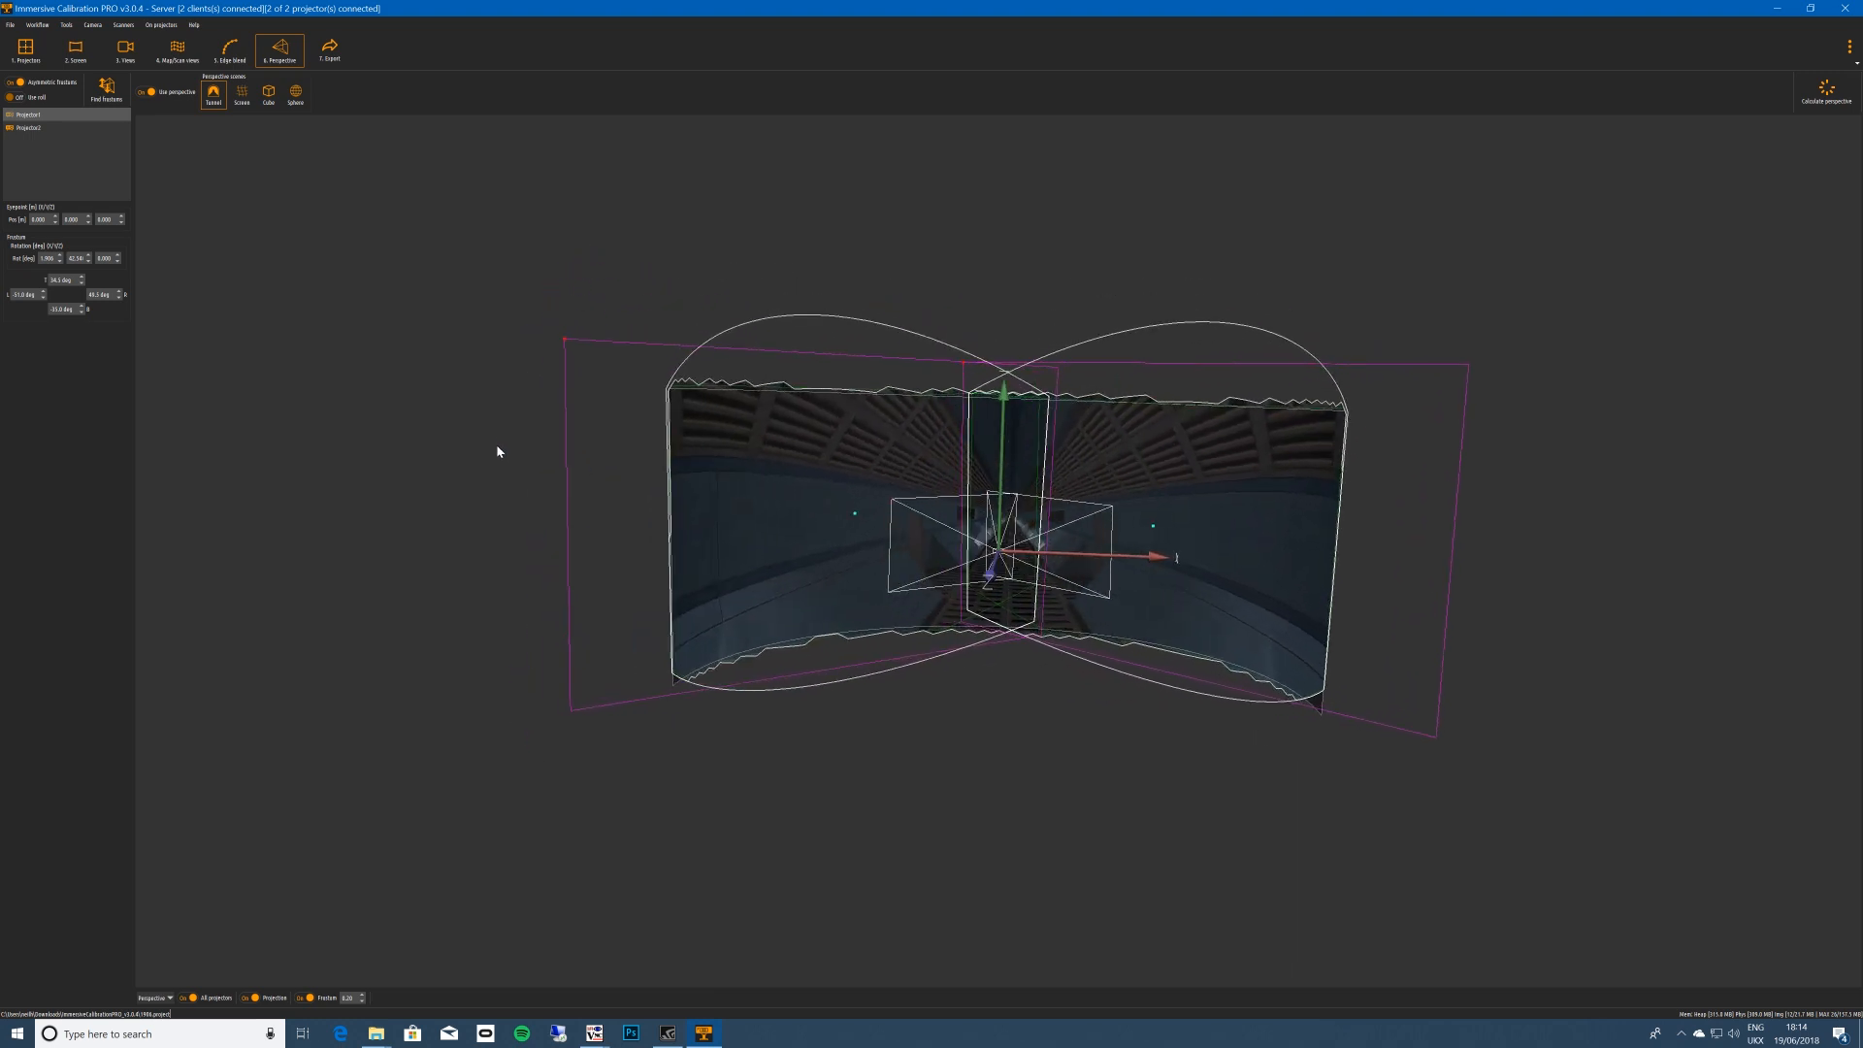
mouse_move(774, 566)
left_mouse_down()
mouse_move(773, 520)
mouse_move(769, 540)
mouse_move(1235, 523)
mouse_move(1227, 561)
mouse_move(1115, 541)
mouse_move(1247, 538)
mouse_move(1236, 499)
mouse_move(1214, 595)
mouse_move(1252, 559)
mouse_move(1218, 532)
mouse_move(1152, 540)
mouse_move(1085, 614)
mouse_move(754, 594)
mouse_move(749, 565)
left_mouse_up()
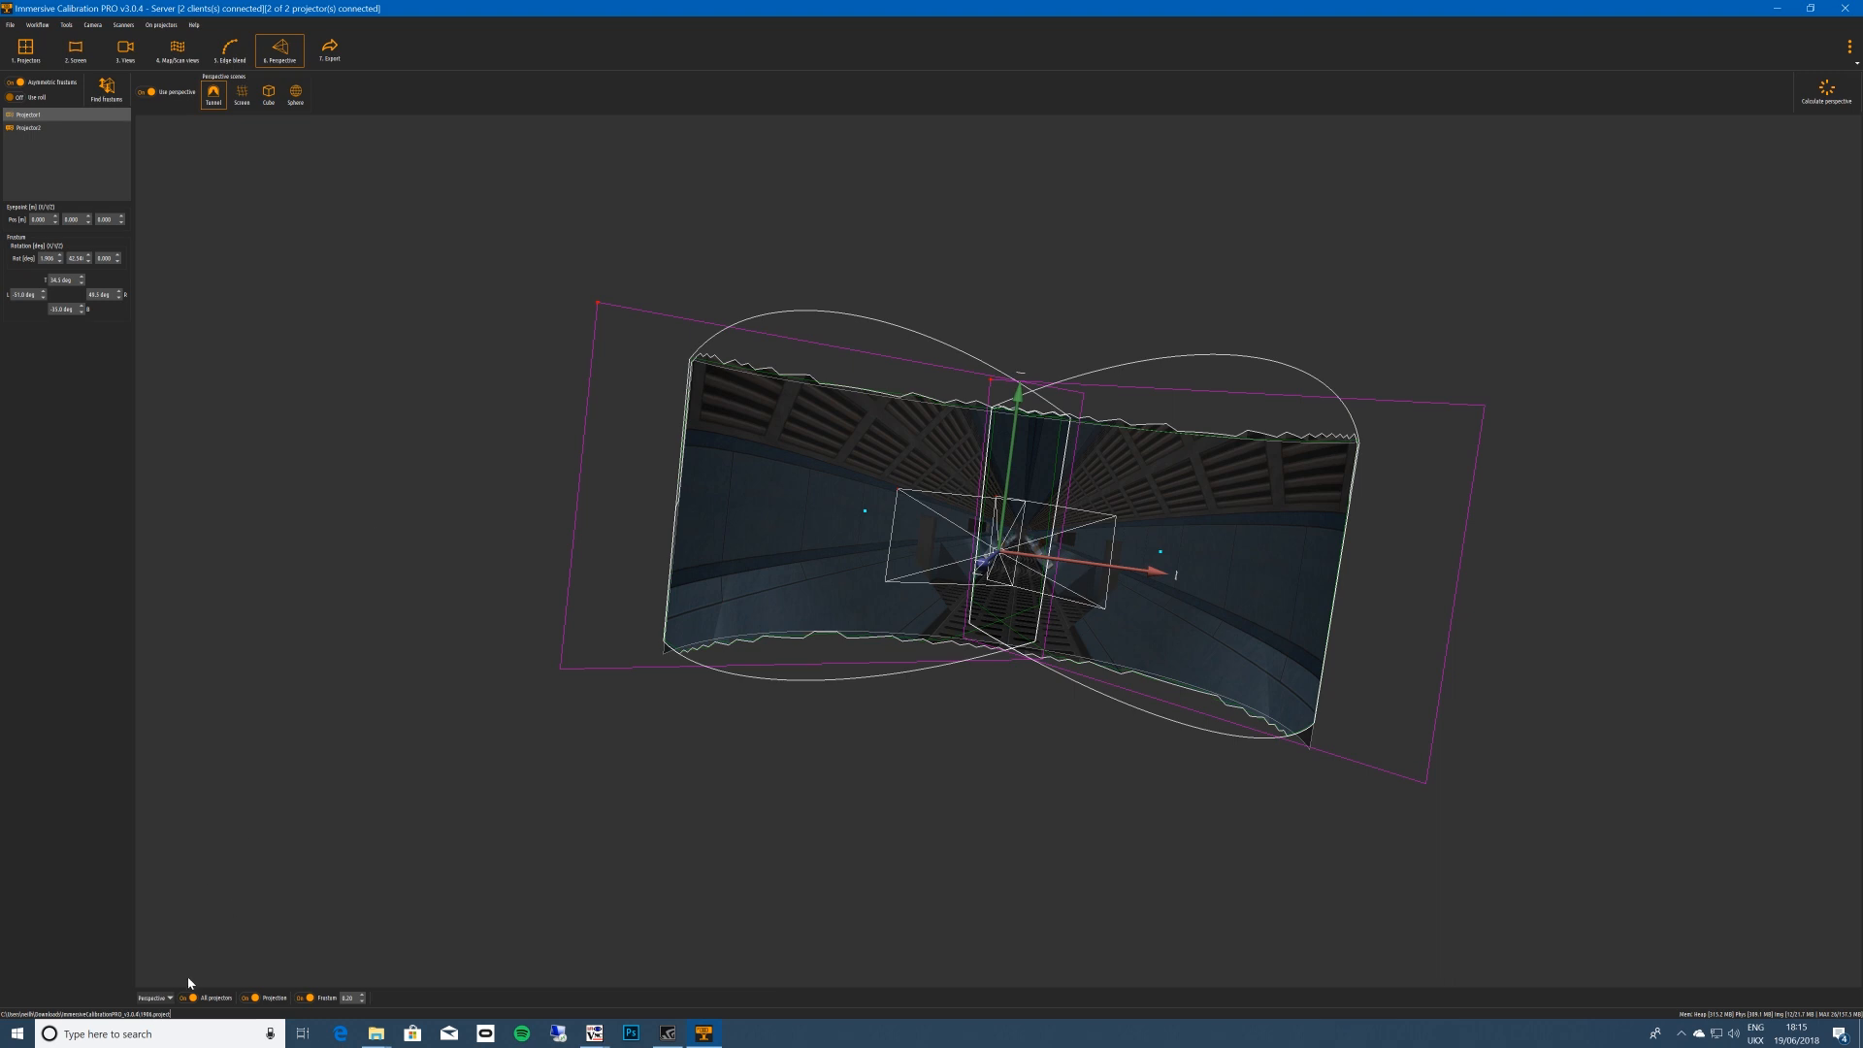
Preview the Tunnel scene from the Center viewpoint, and return to the Perspective view.
left_click(155, 998)
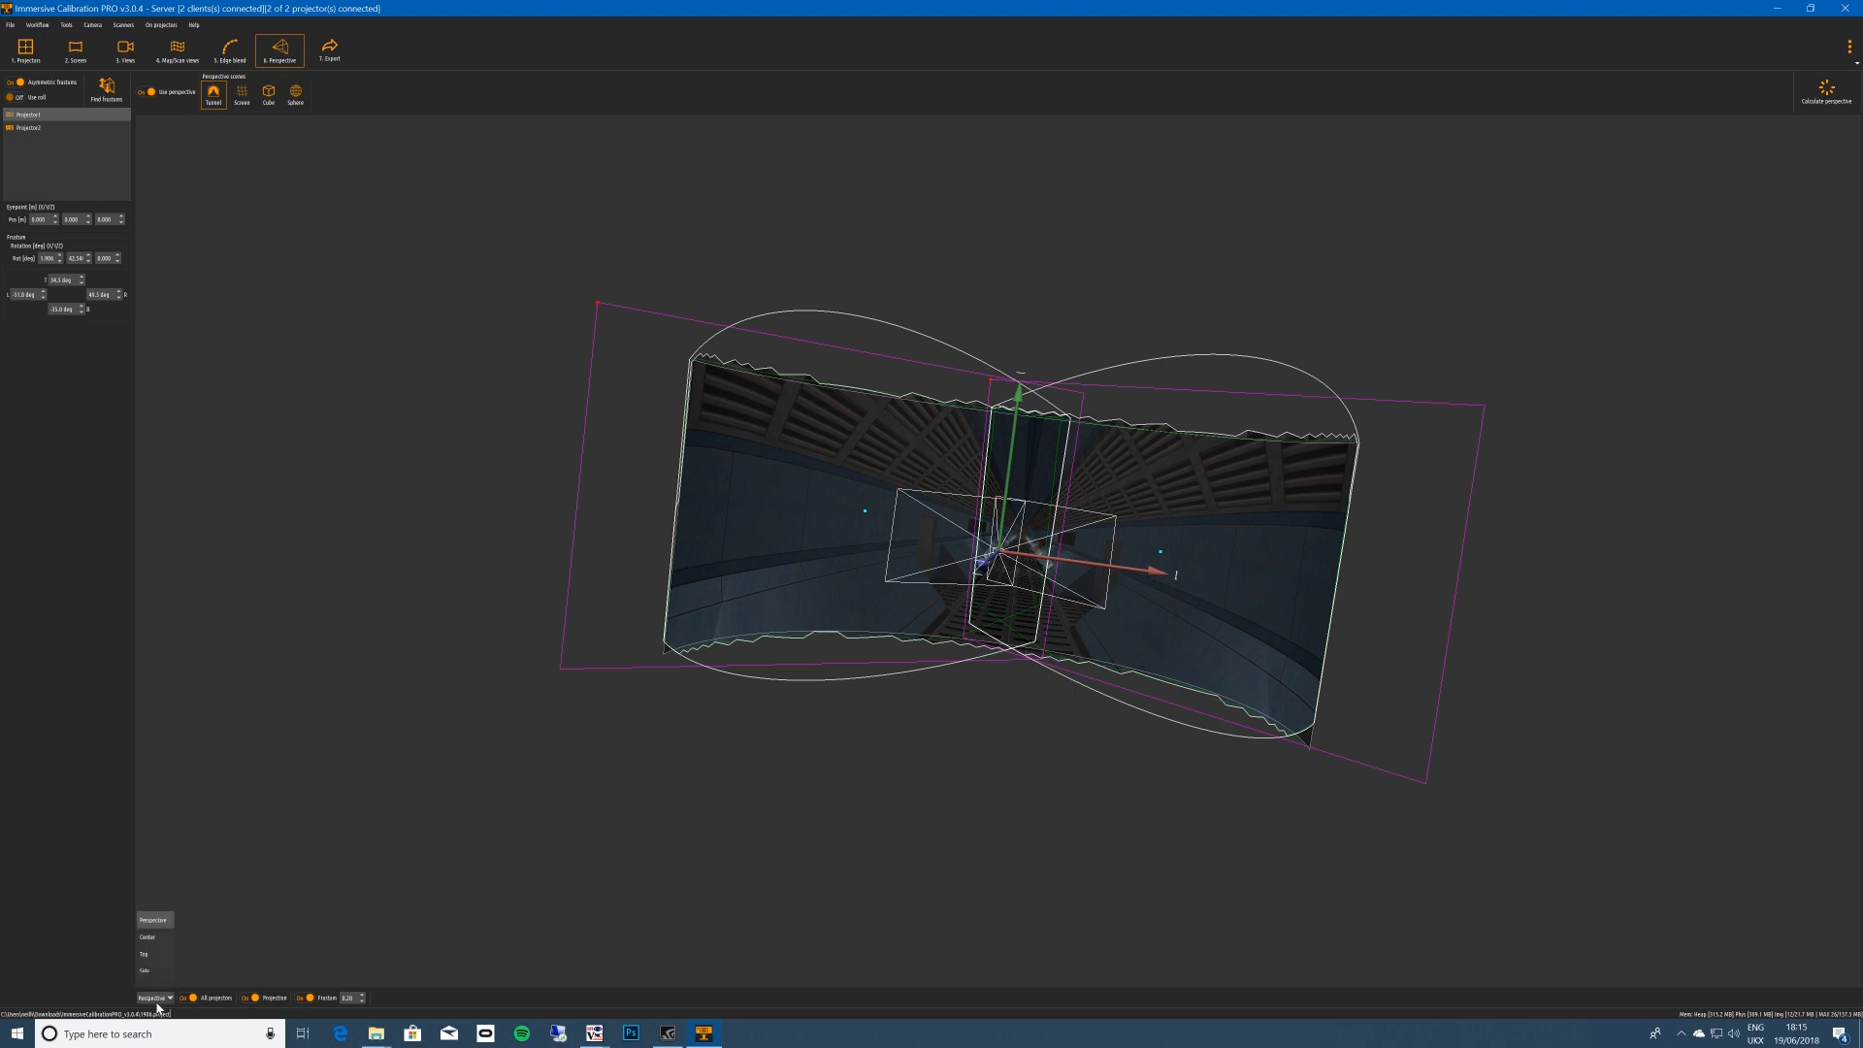
left_click(151, 934)
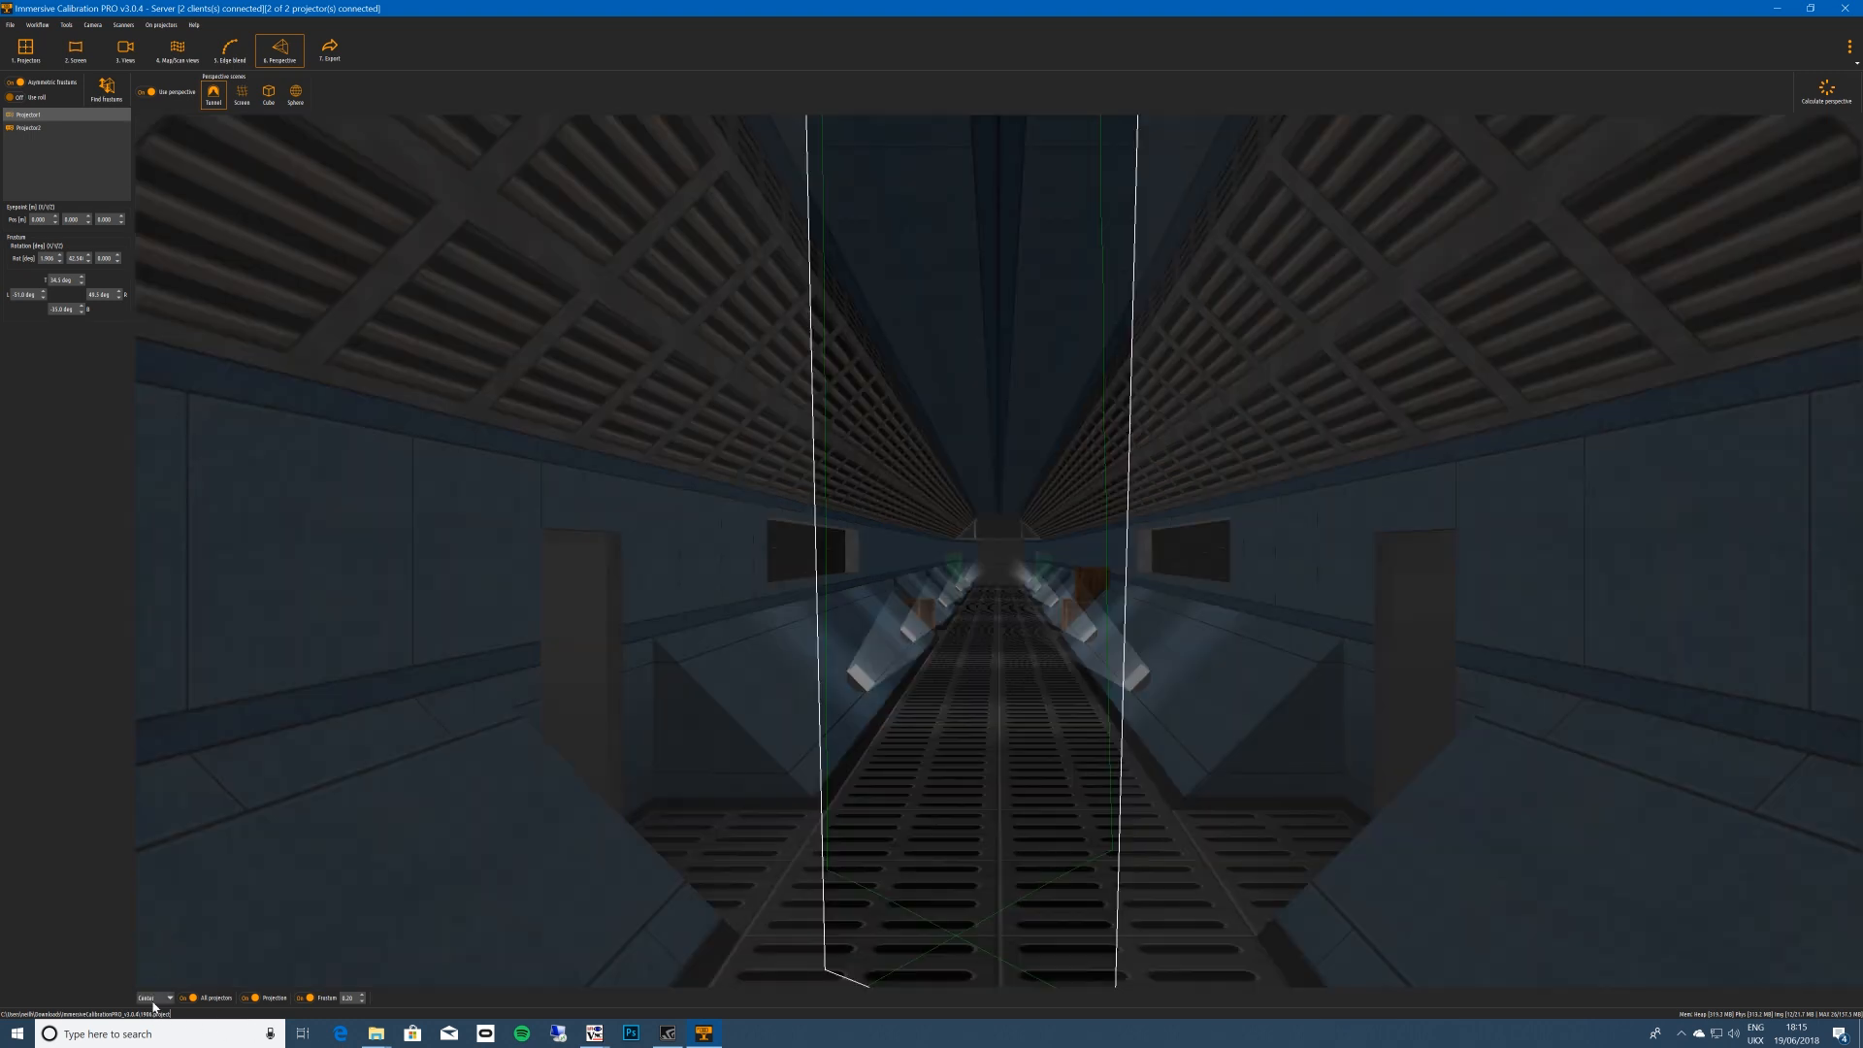
left_click(155, 998)
left_click(149, 917)
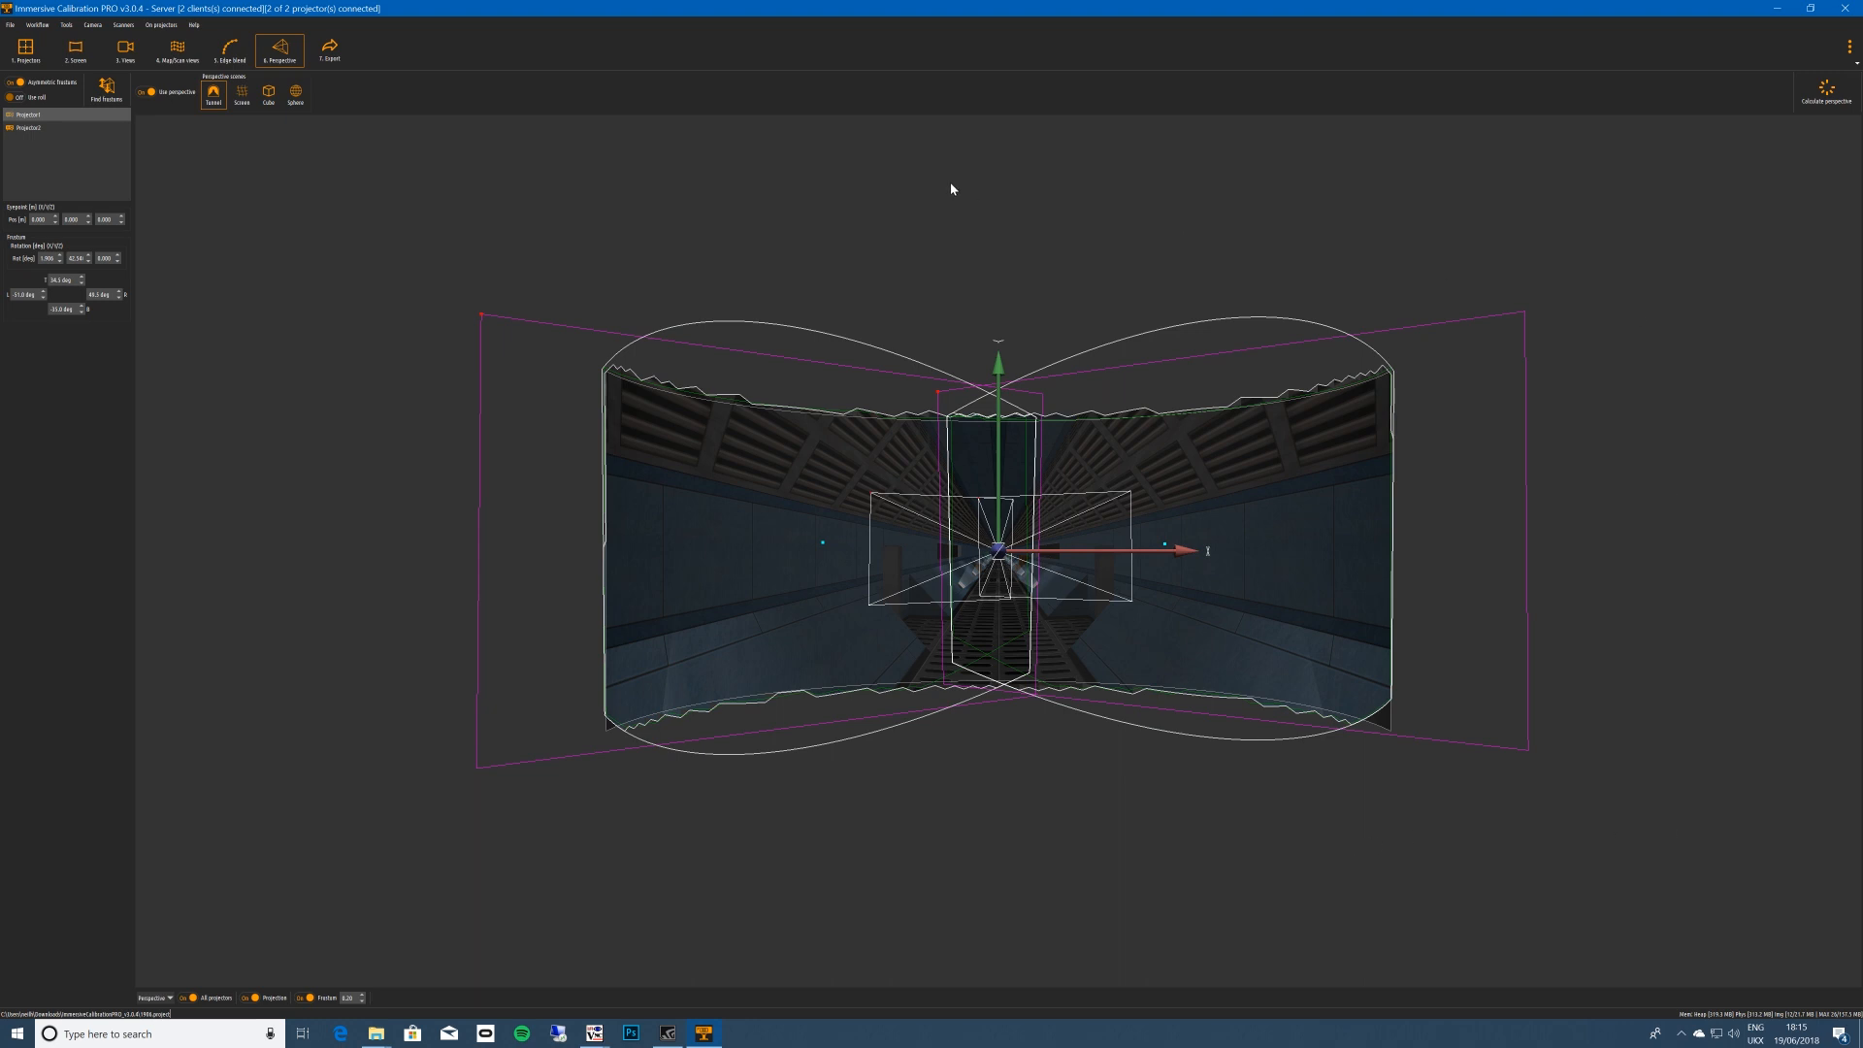
Calculate the perspective warping for the virtual cameras and dismiss the completion message.
left_click(1826, 90)
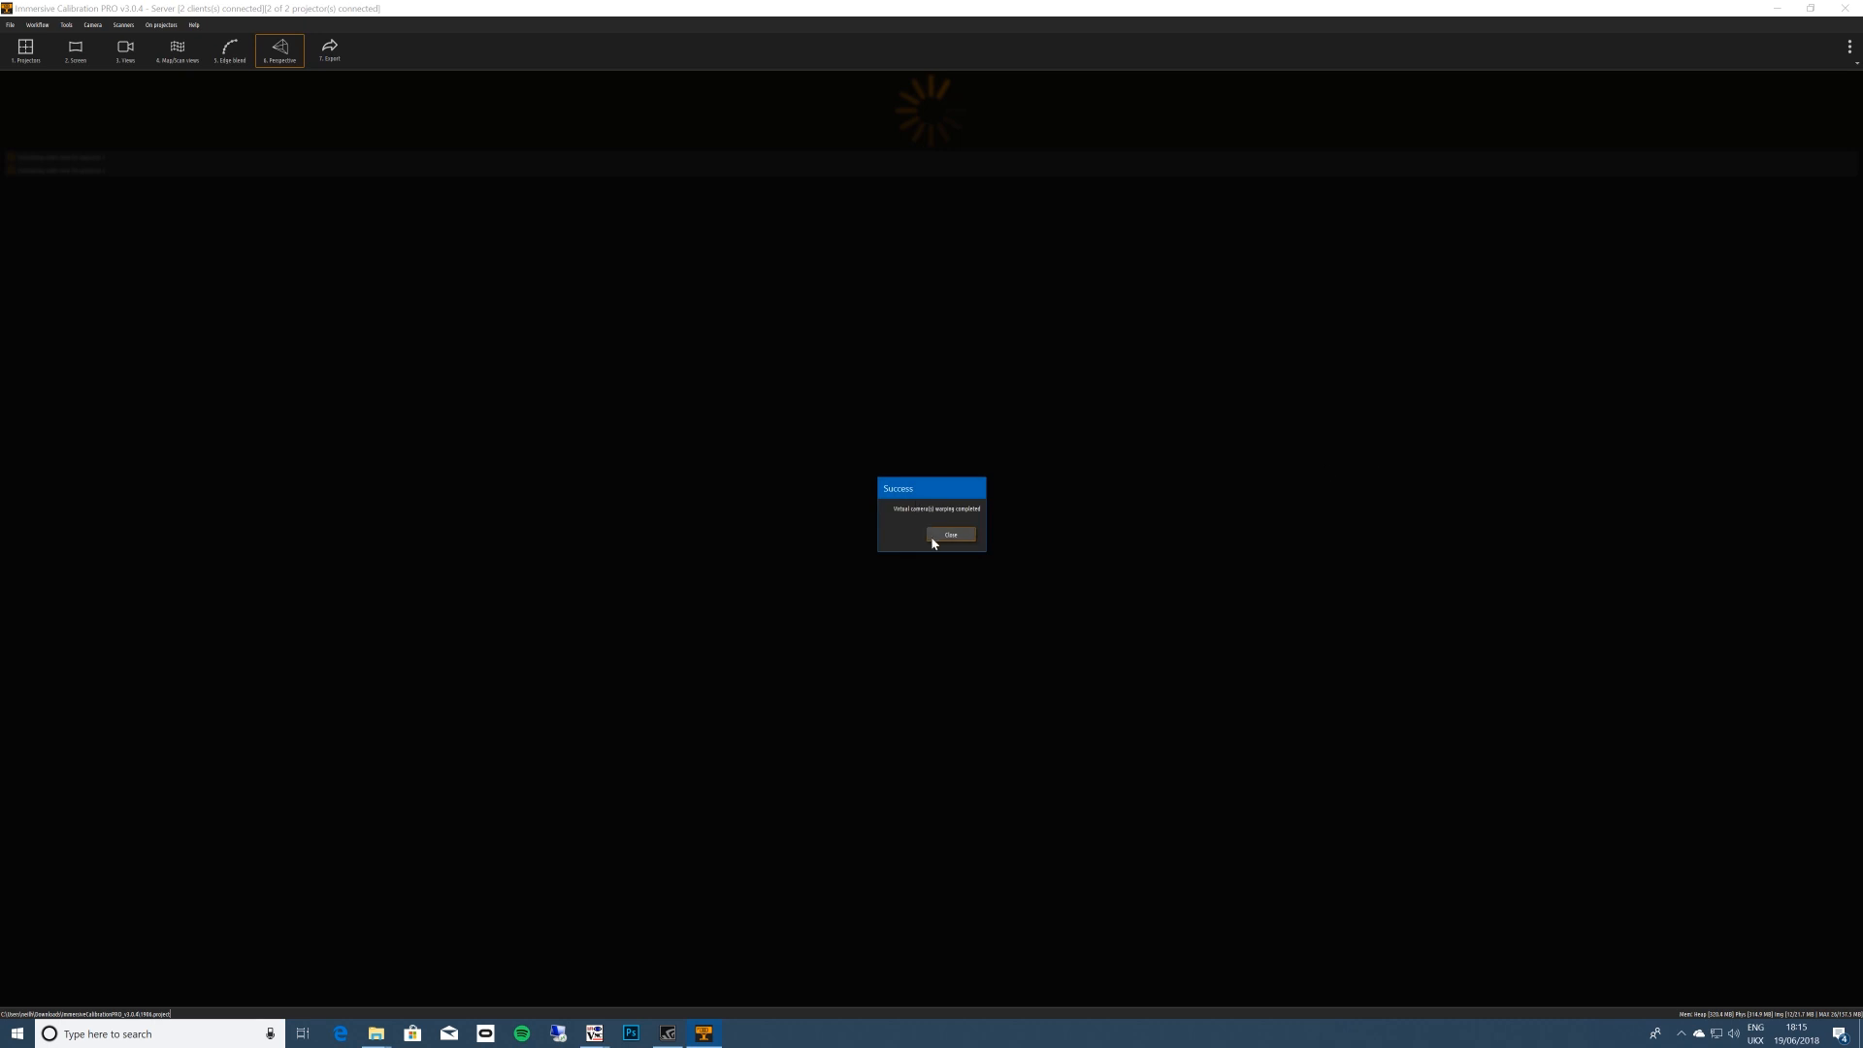
left_click(933, 534)
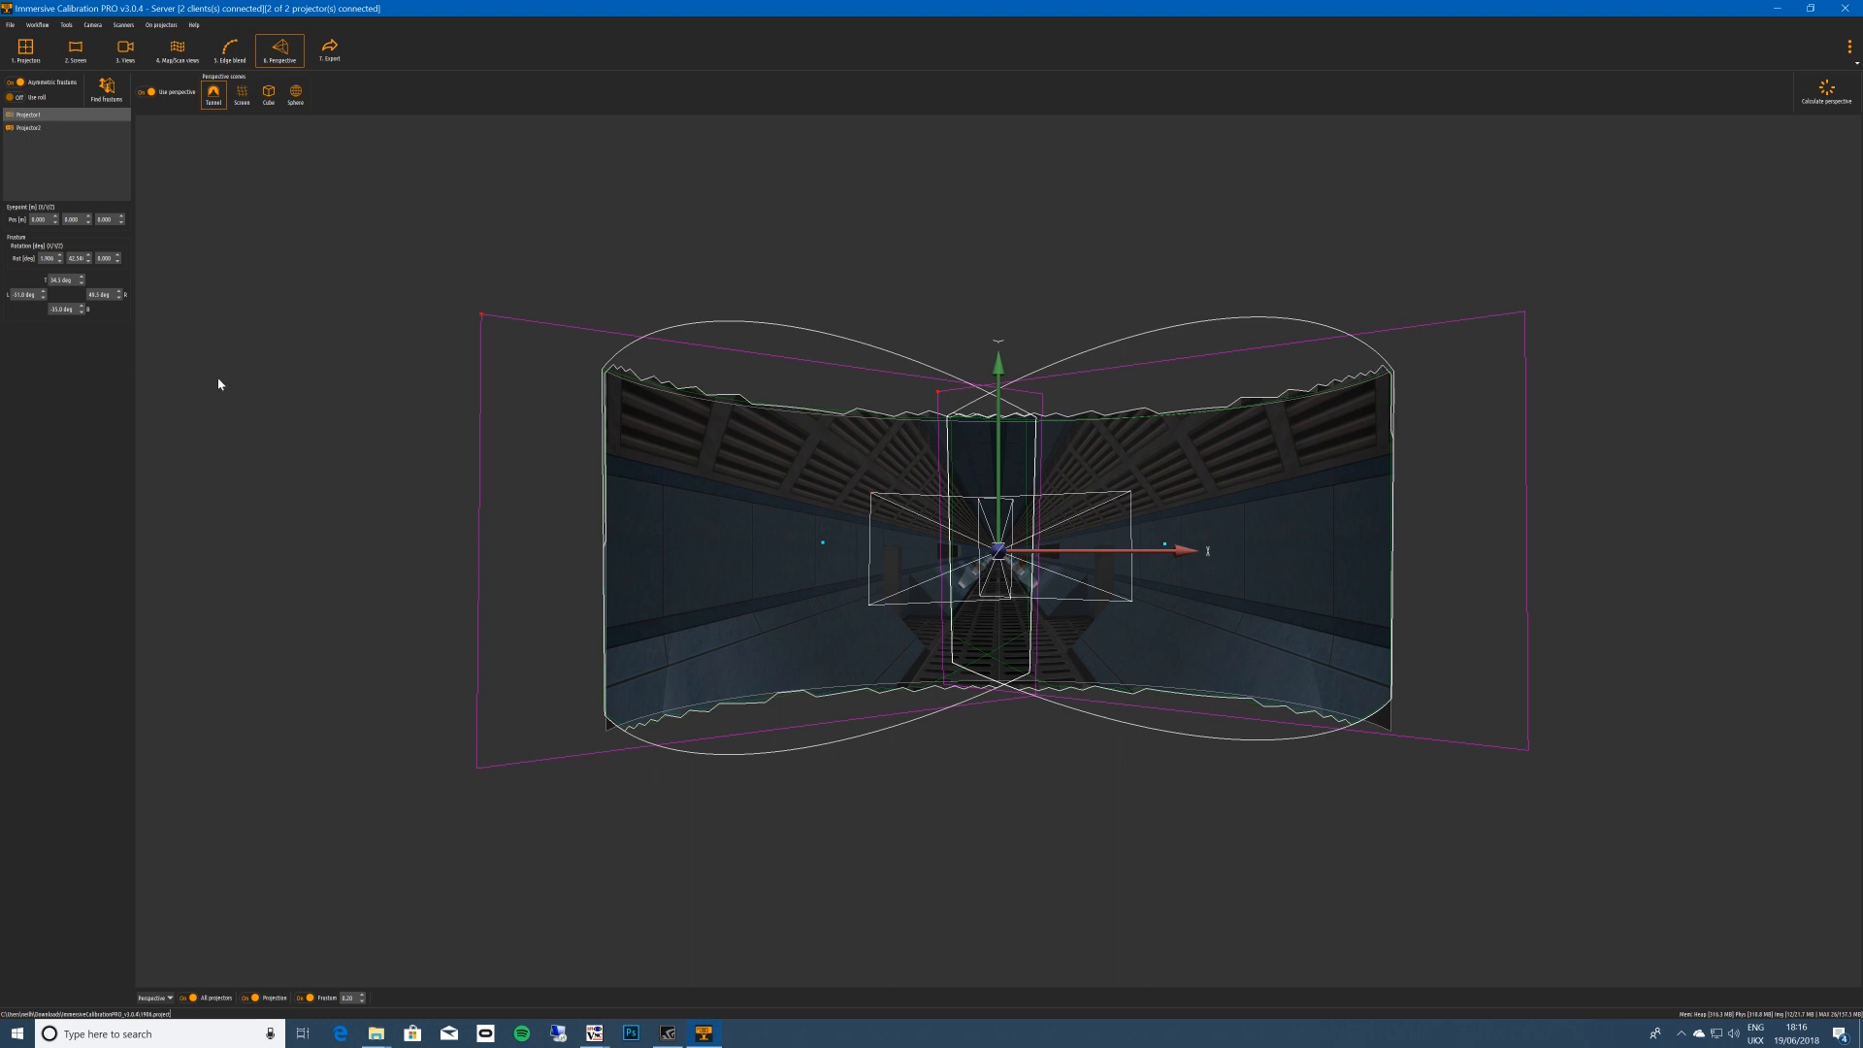
Try small changes to Projector 1's bottom frustum angle and to the eyepoint's X, Z and Y positions.
left_click(82, 307)
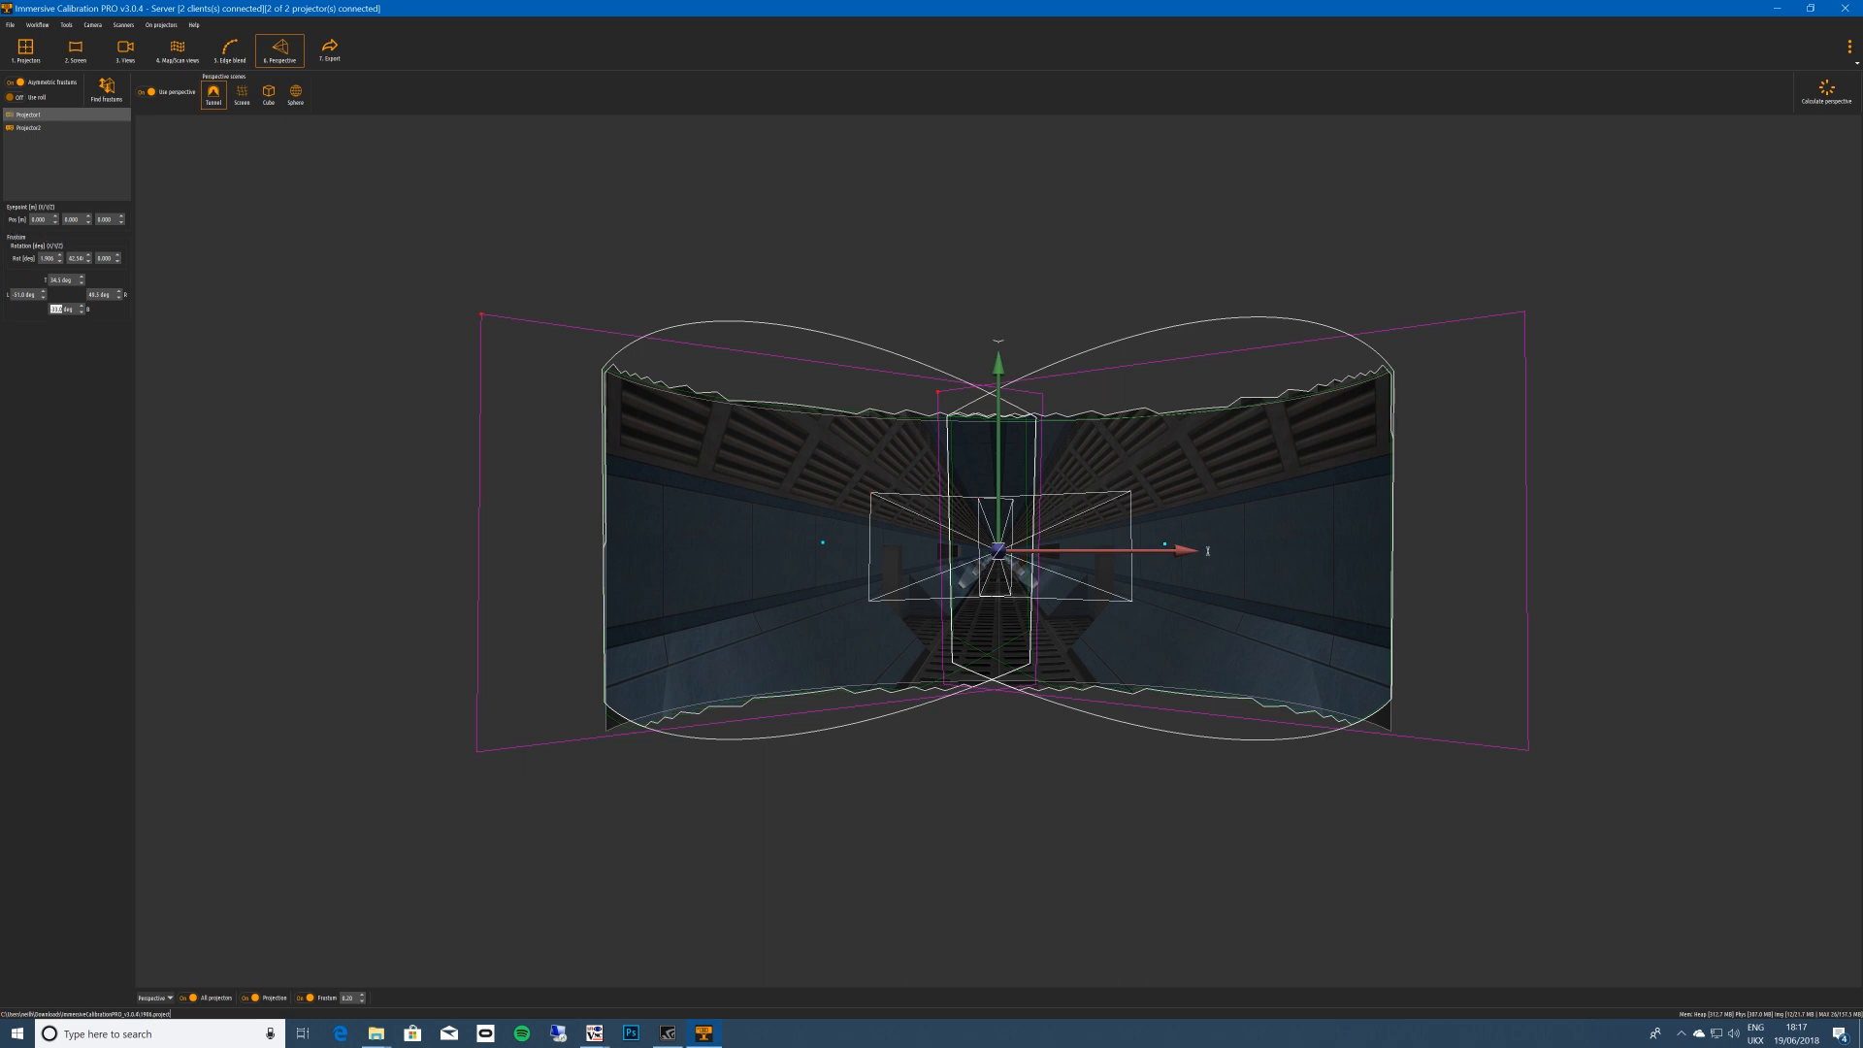
left_click(39, 220)
left_click(56, 216)
left_click(56, 223)
left_click(121, 217)
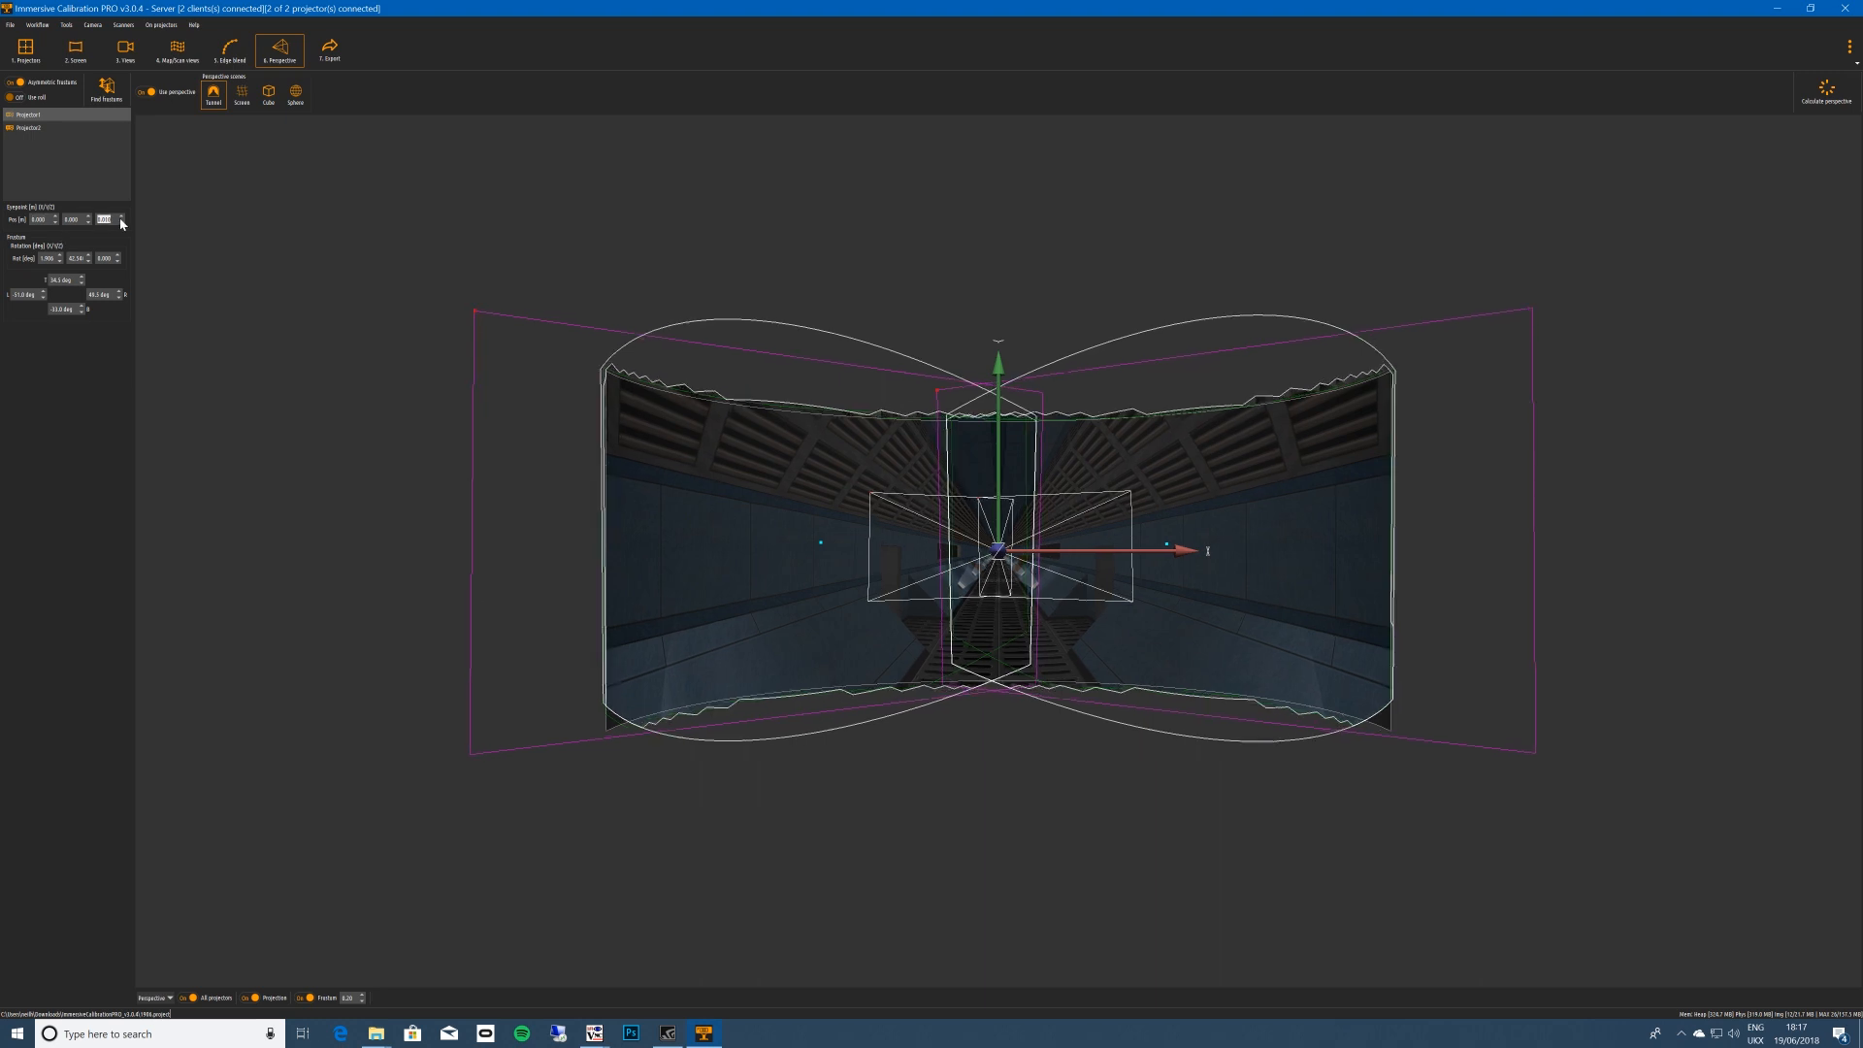
left_click(122, 223)
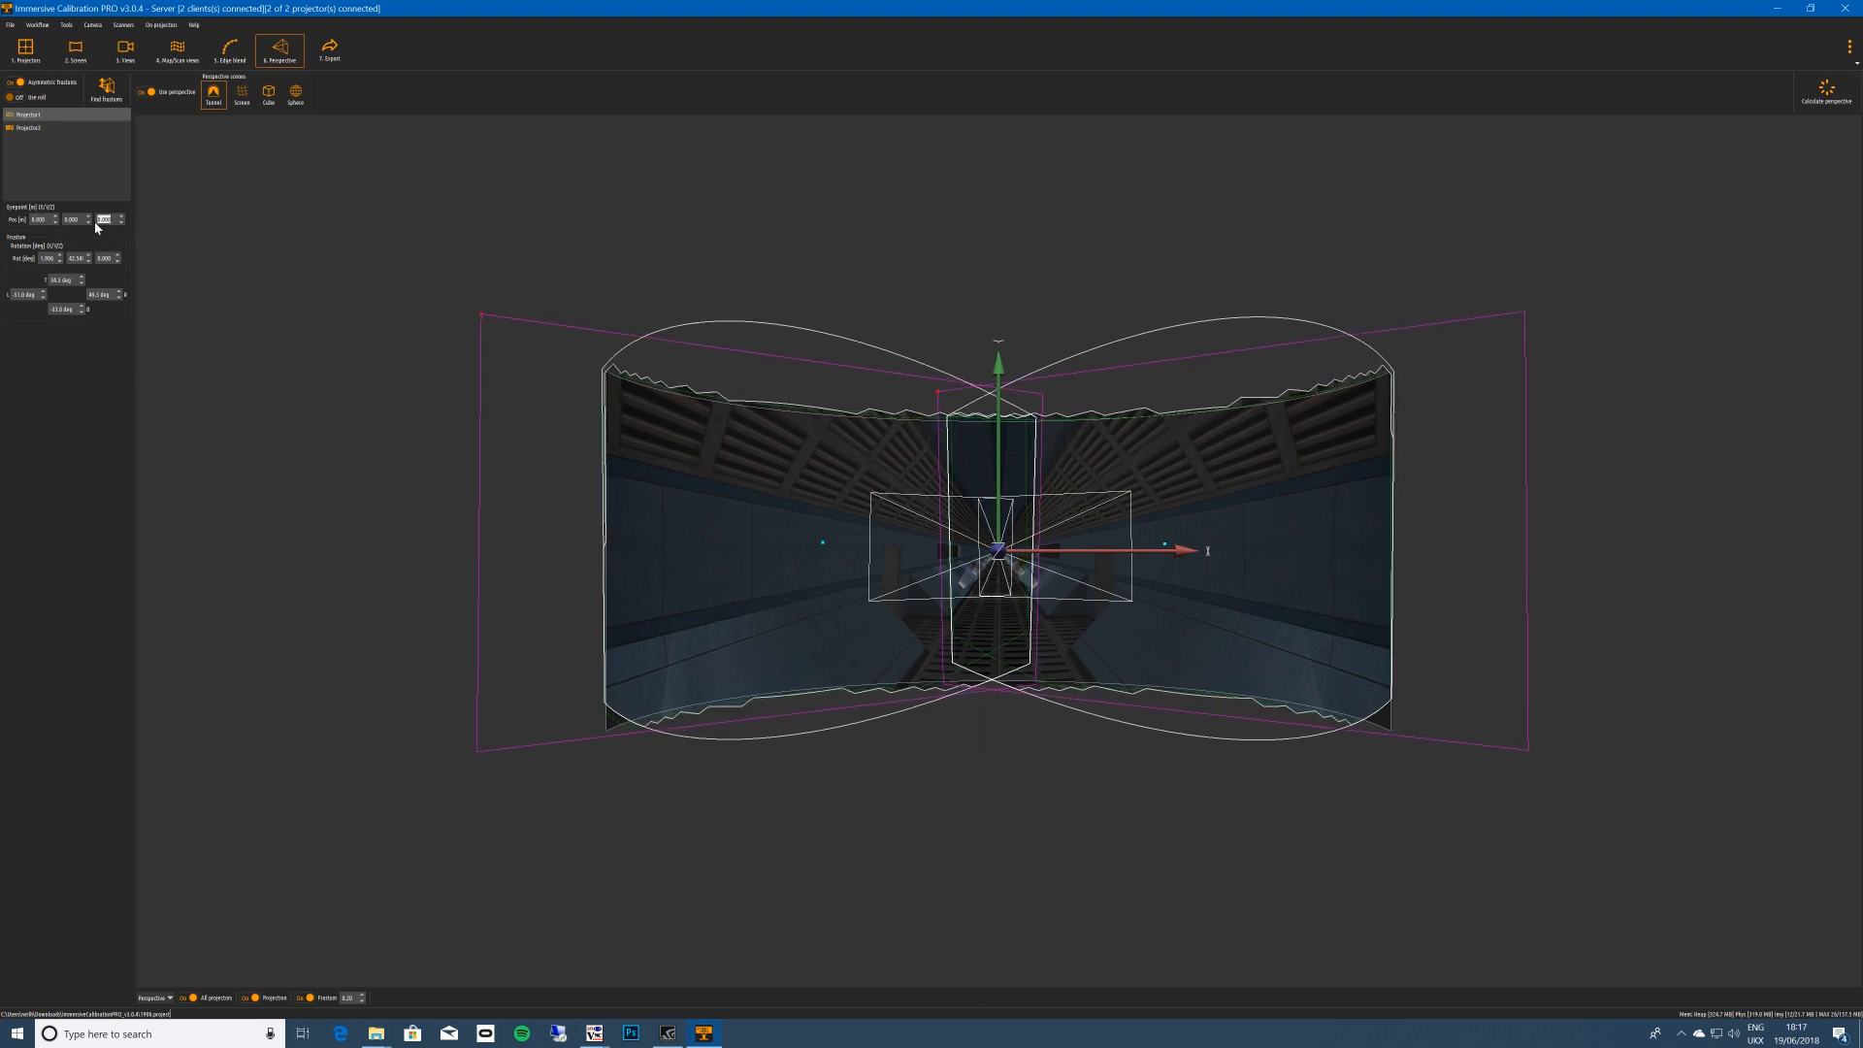
left_click(87, 217)
left_click(87, 224)
Try increasing Projector 1's top frustum angle, and run the frustum search again to reset it.
left_click(82, 282)
left_click(82, 278)
left_click(82, 278)
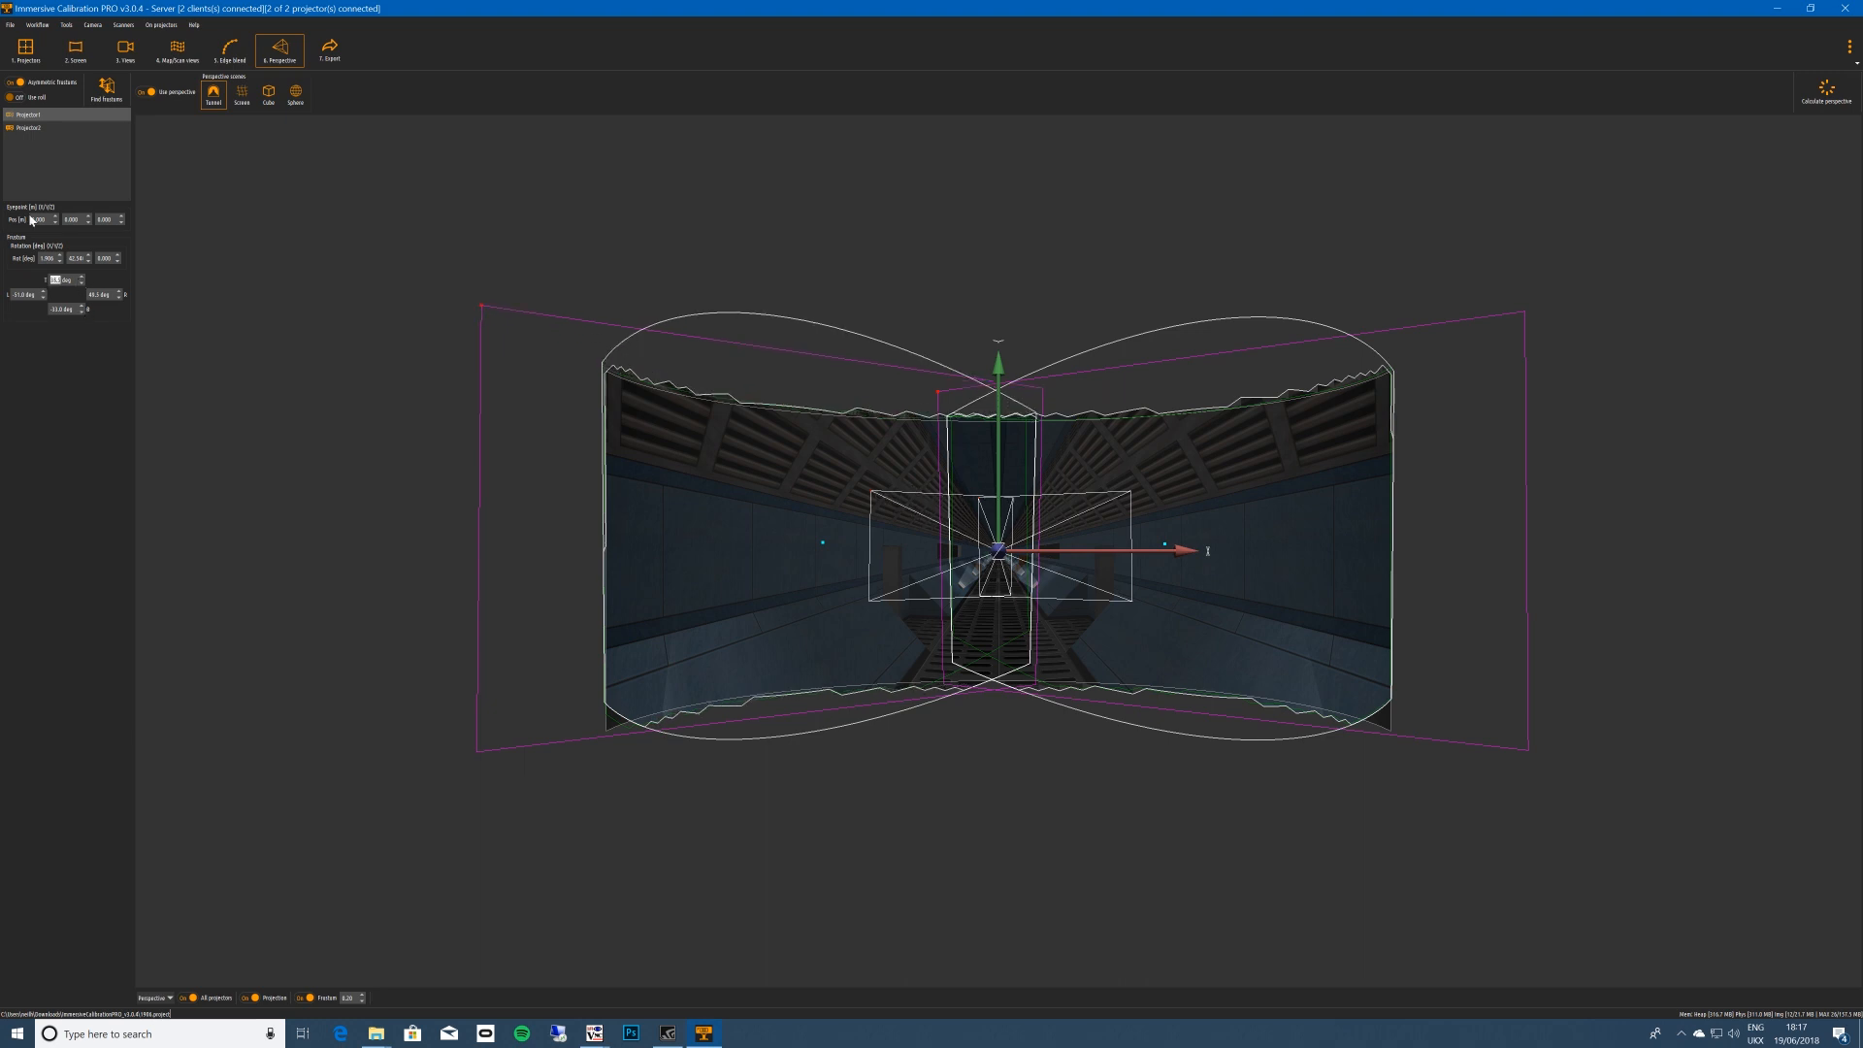
left_click(100, 96)
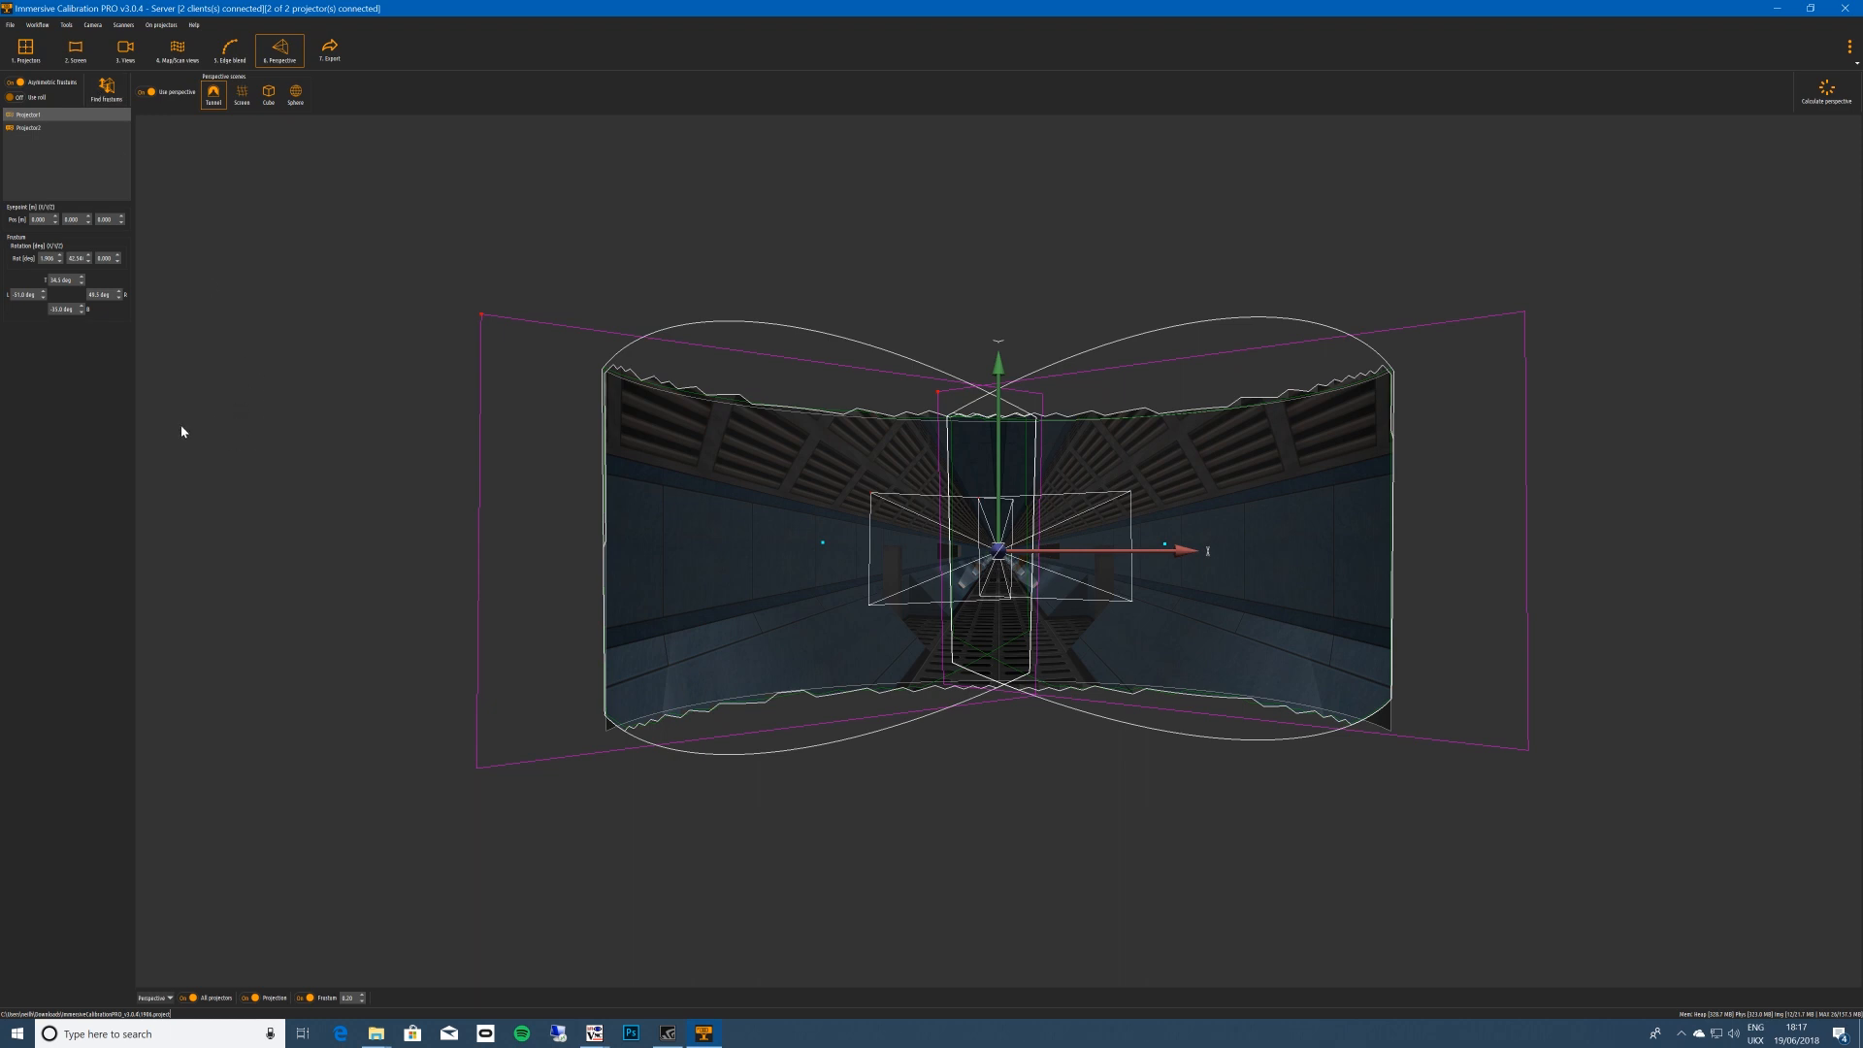
Test raising and lowering the eyepoint height, and set its Y position to -0.170 m.
left_click(90, 222)
left_click(89, 216)
left_click(88, 217)
left_click(89, 216)
left_click(89, 223)
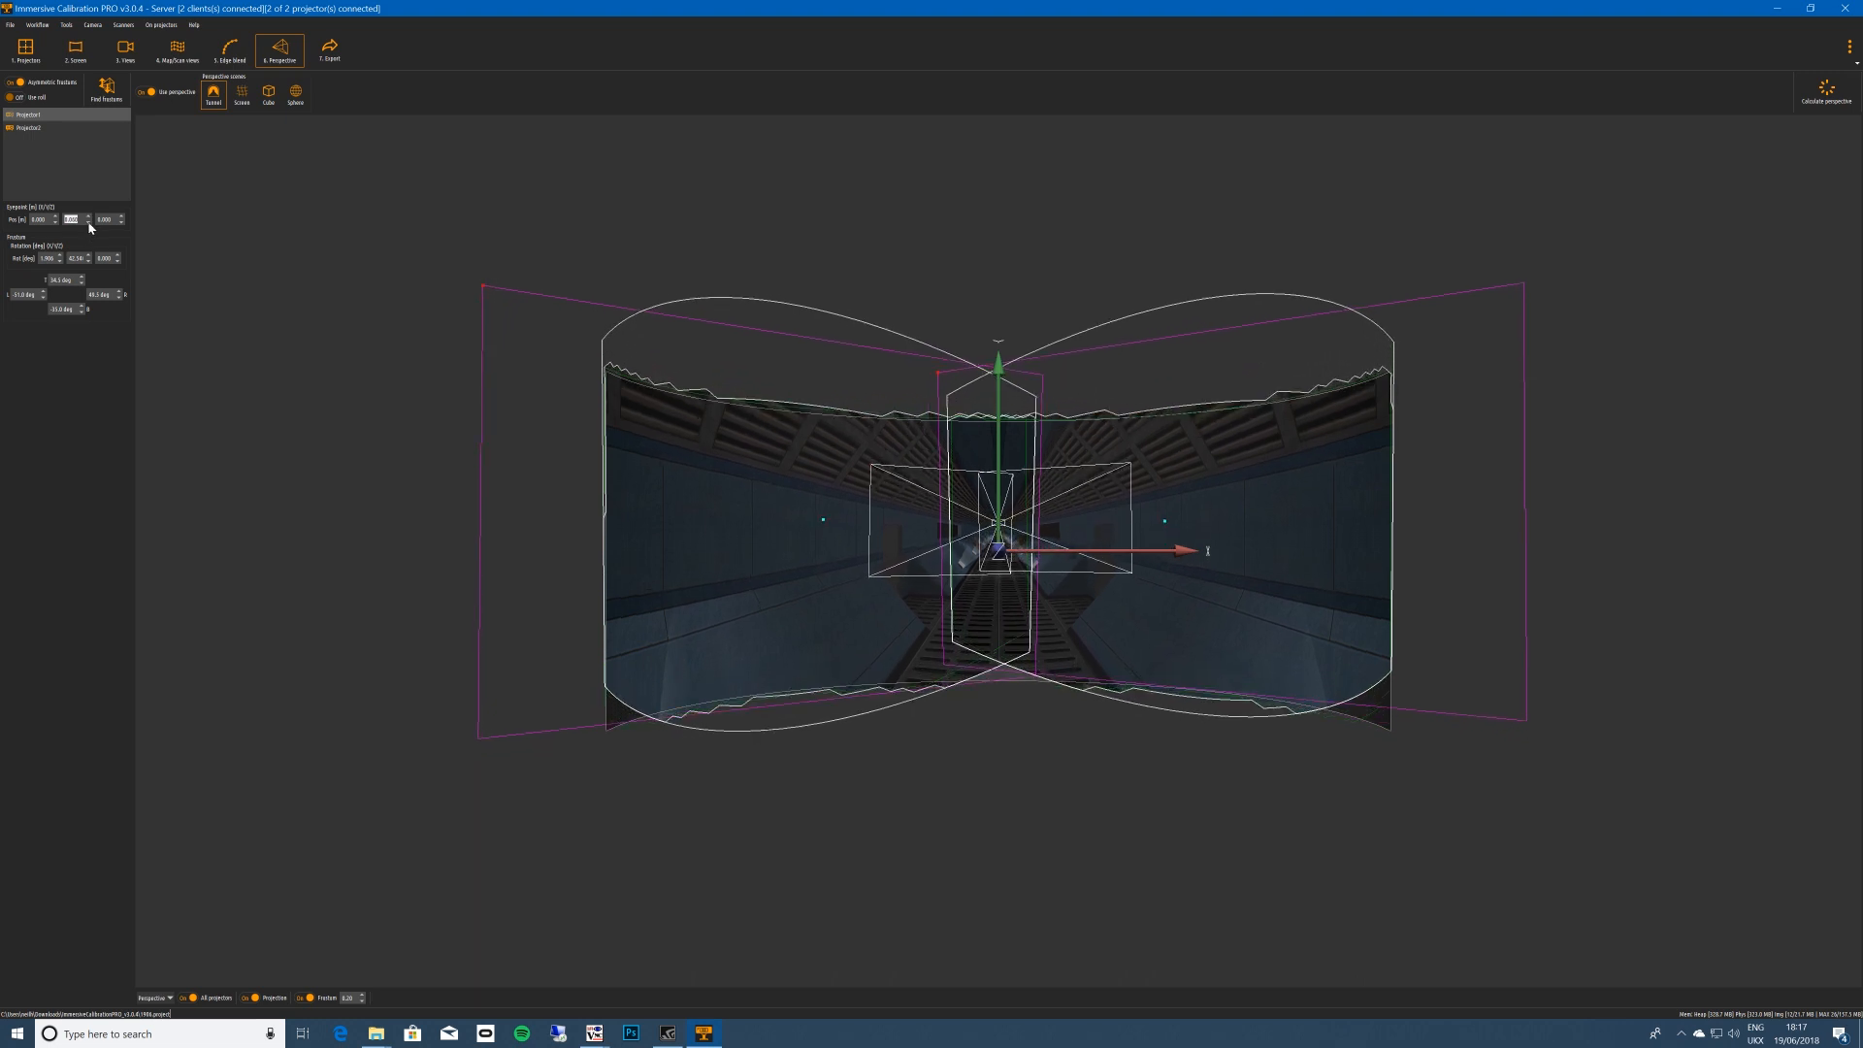
left_click(88, 223)
left_click(88, 224)
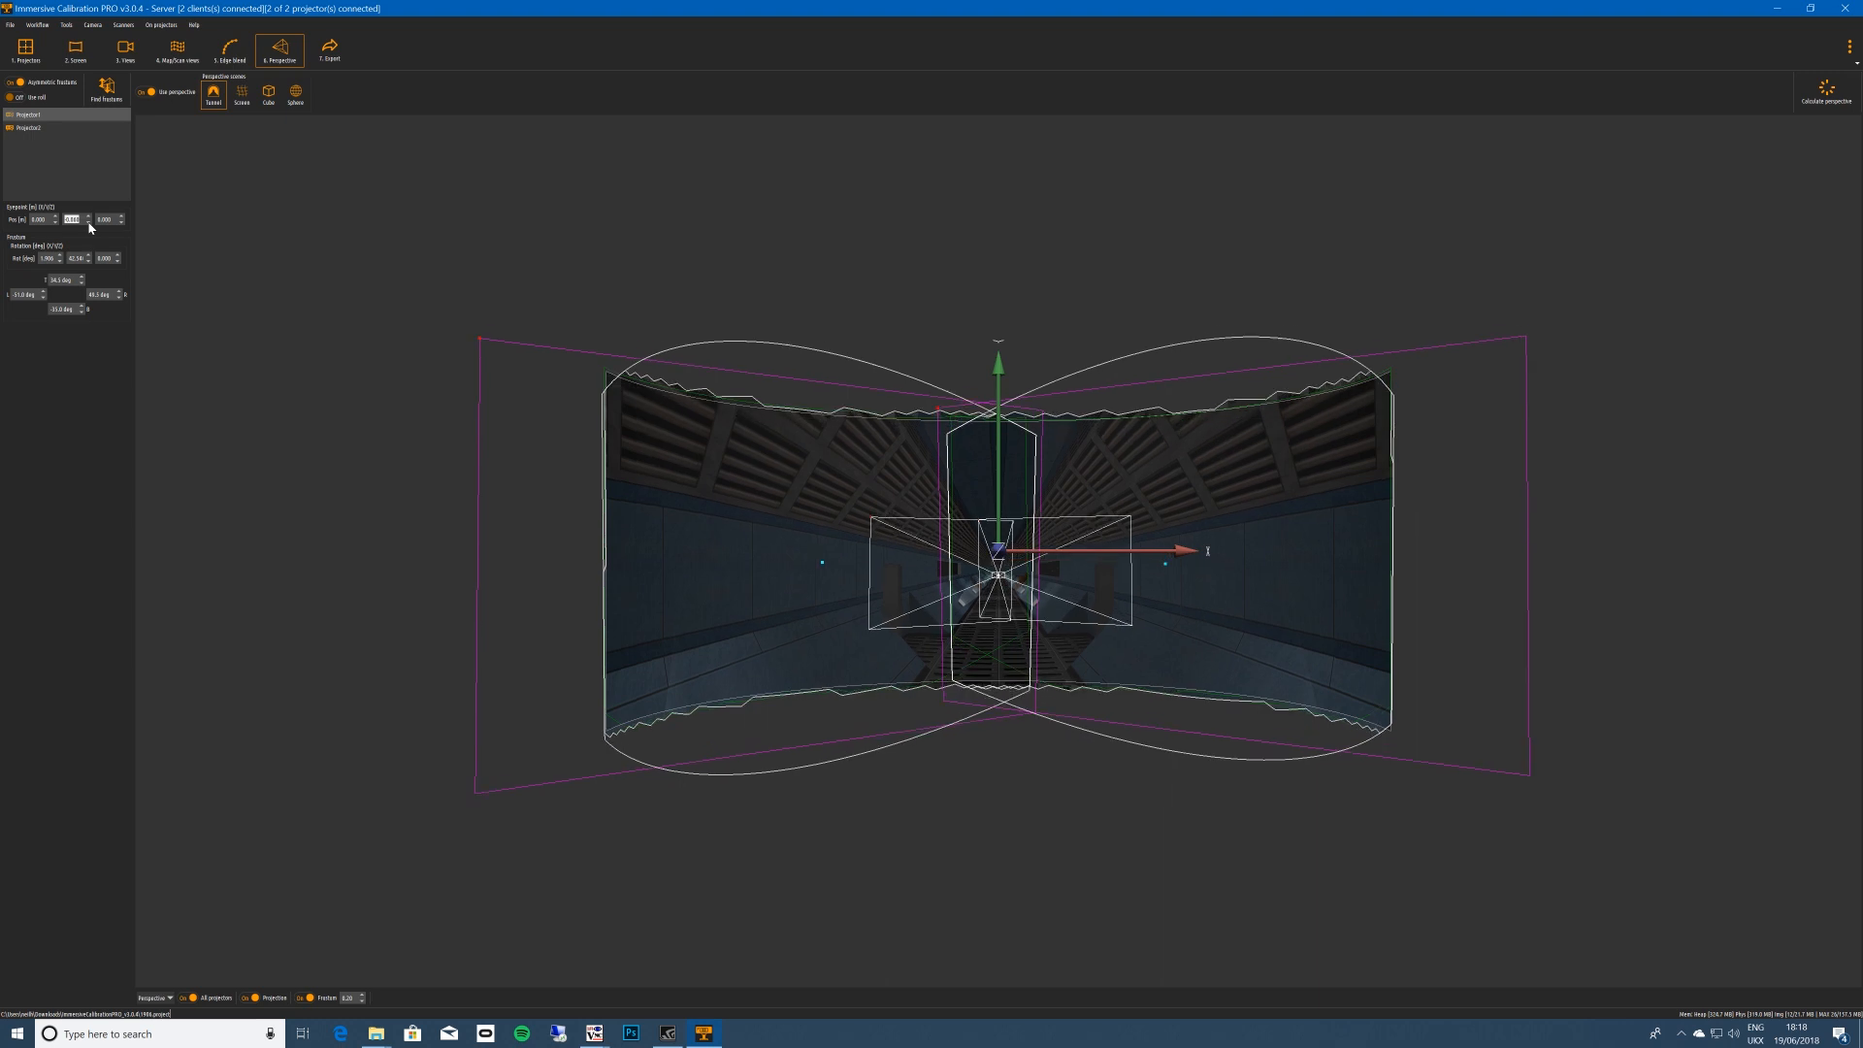
left_click(89, 223)
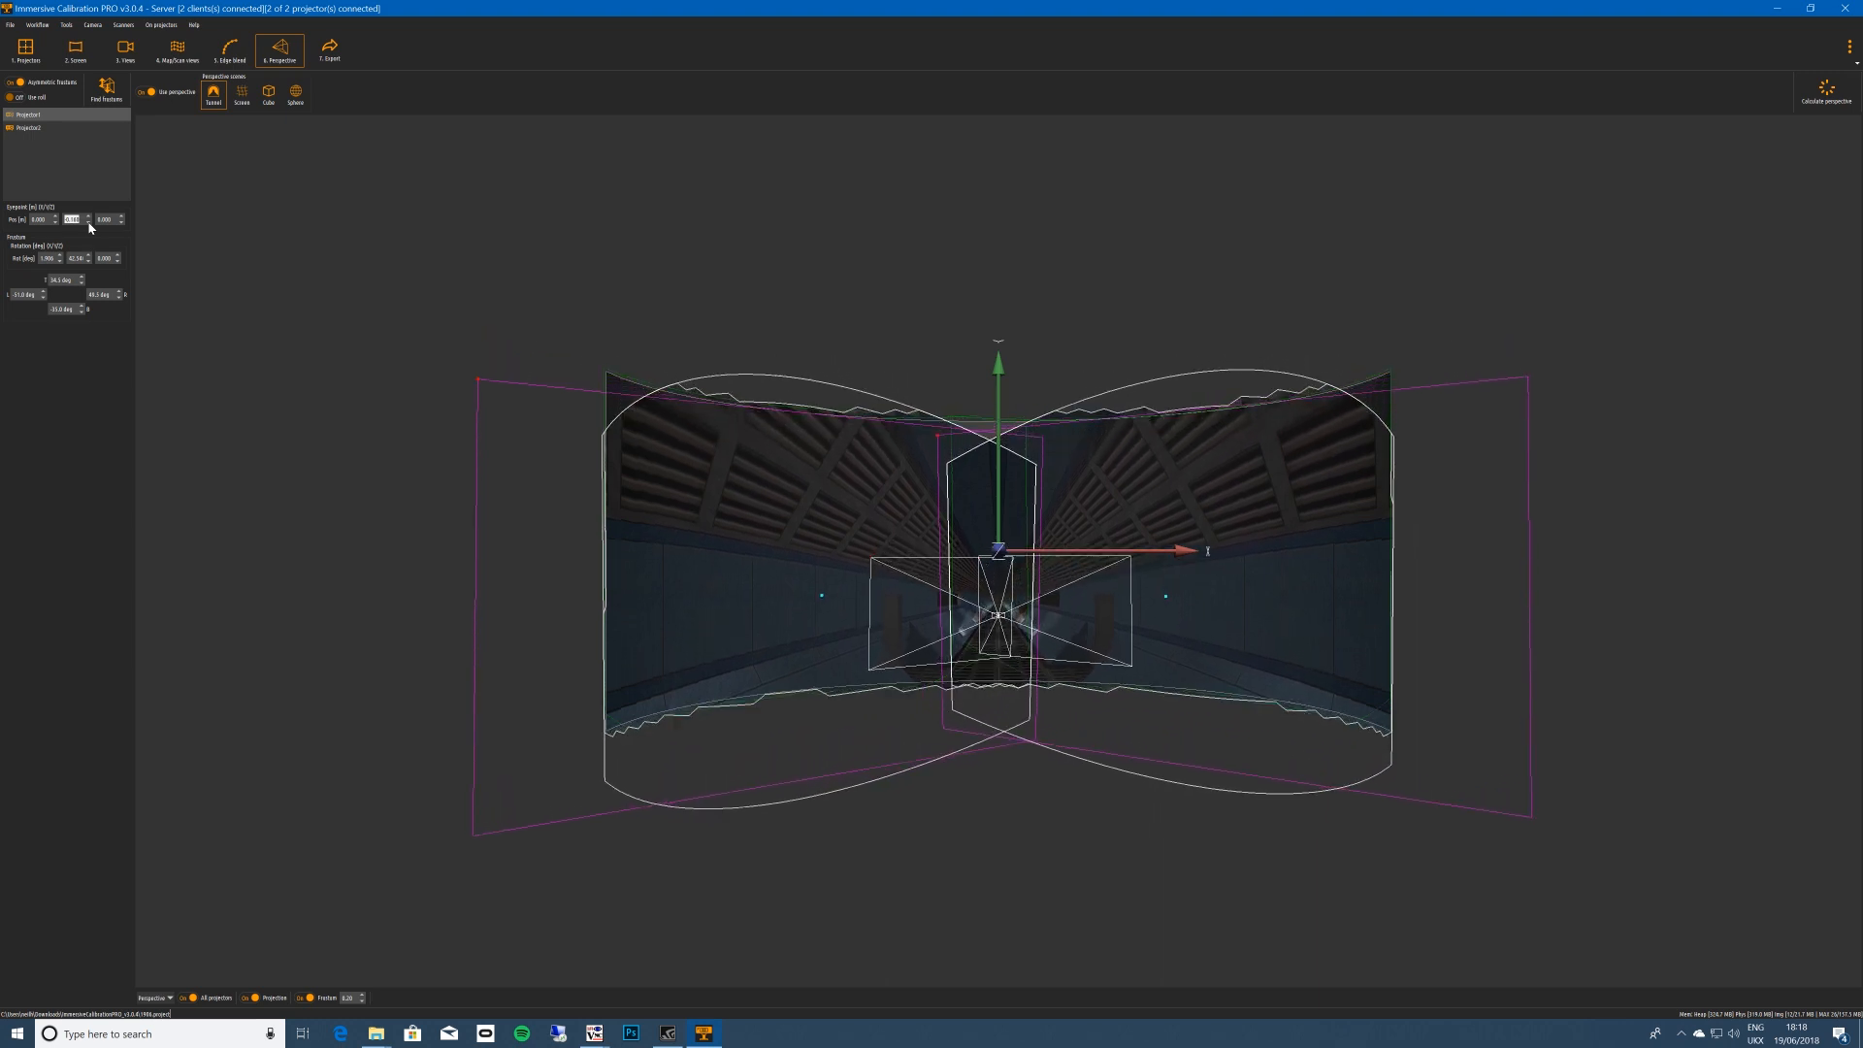
left_click(88, 224)
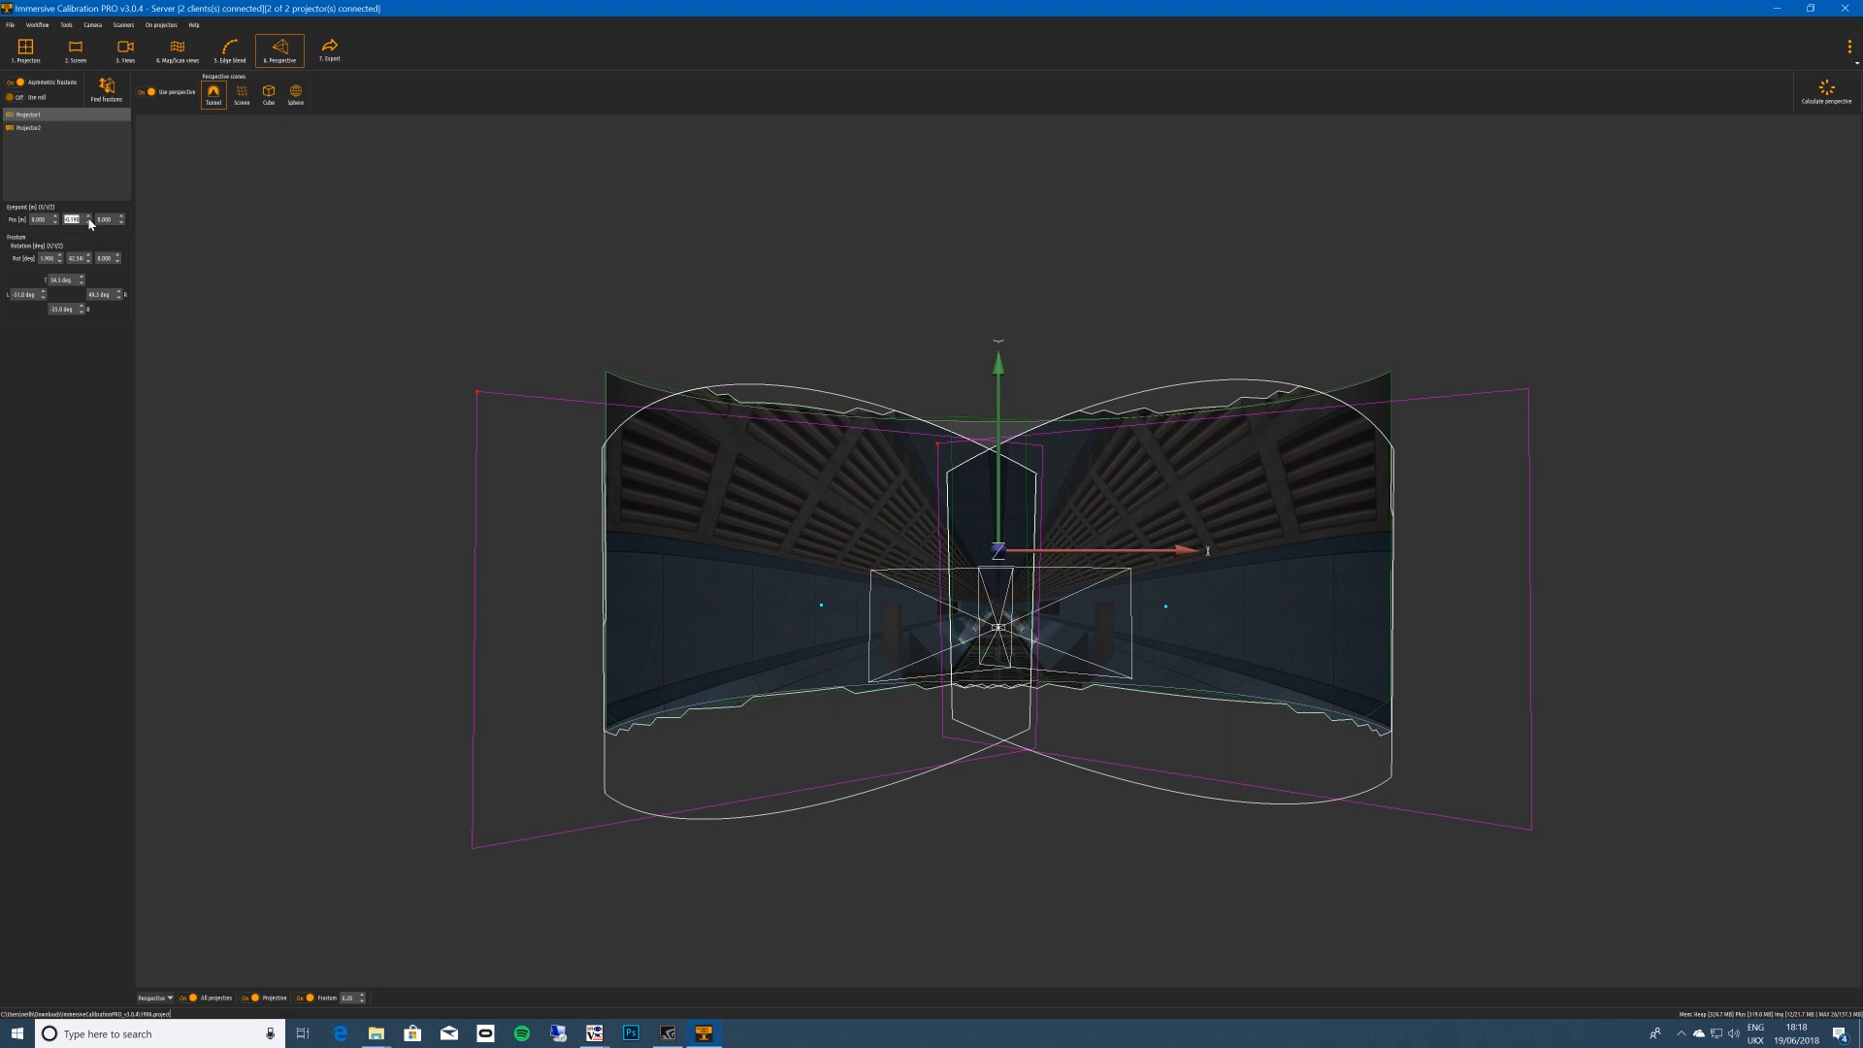
left_click(89, 223)
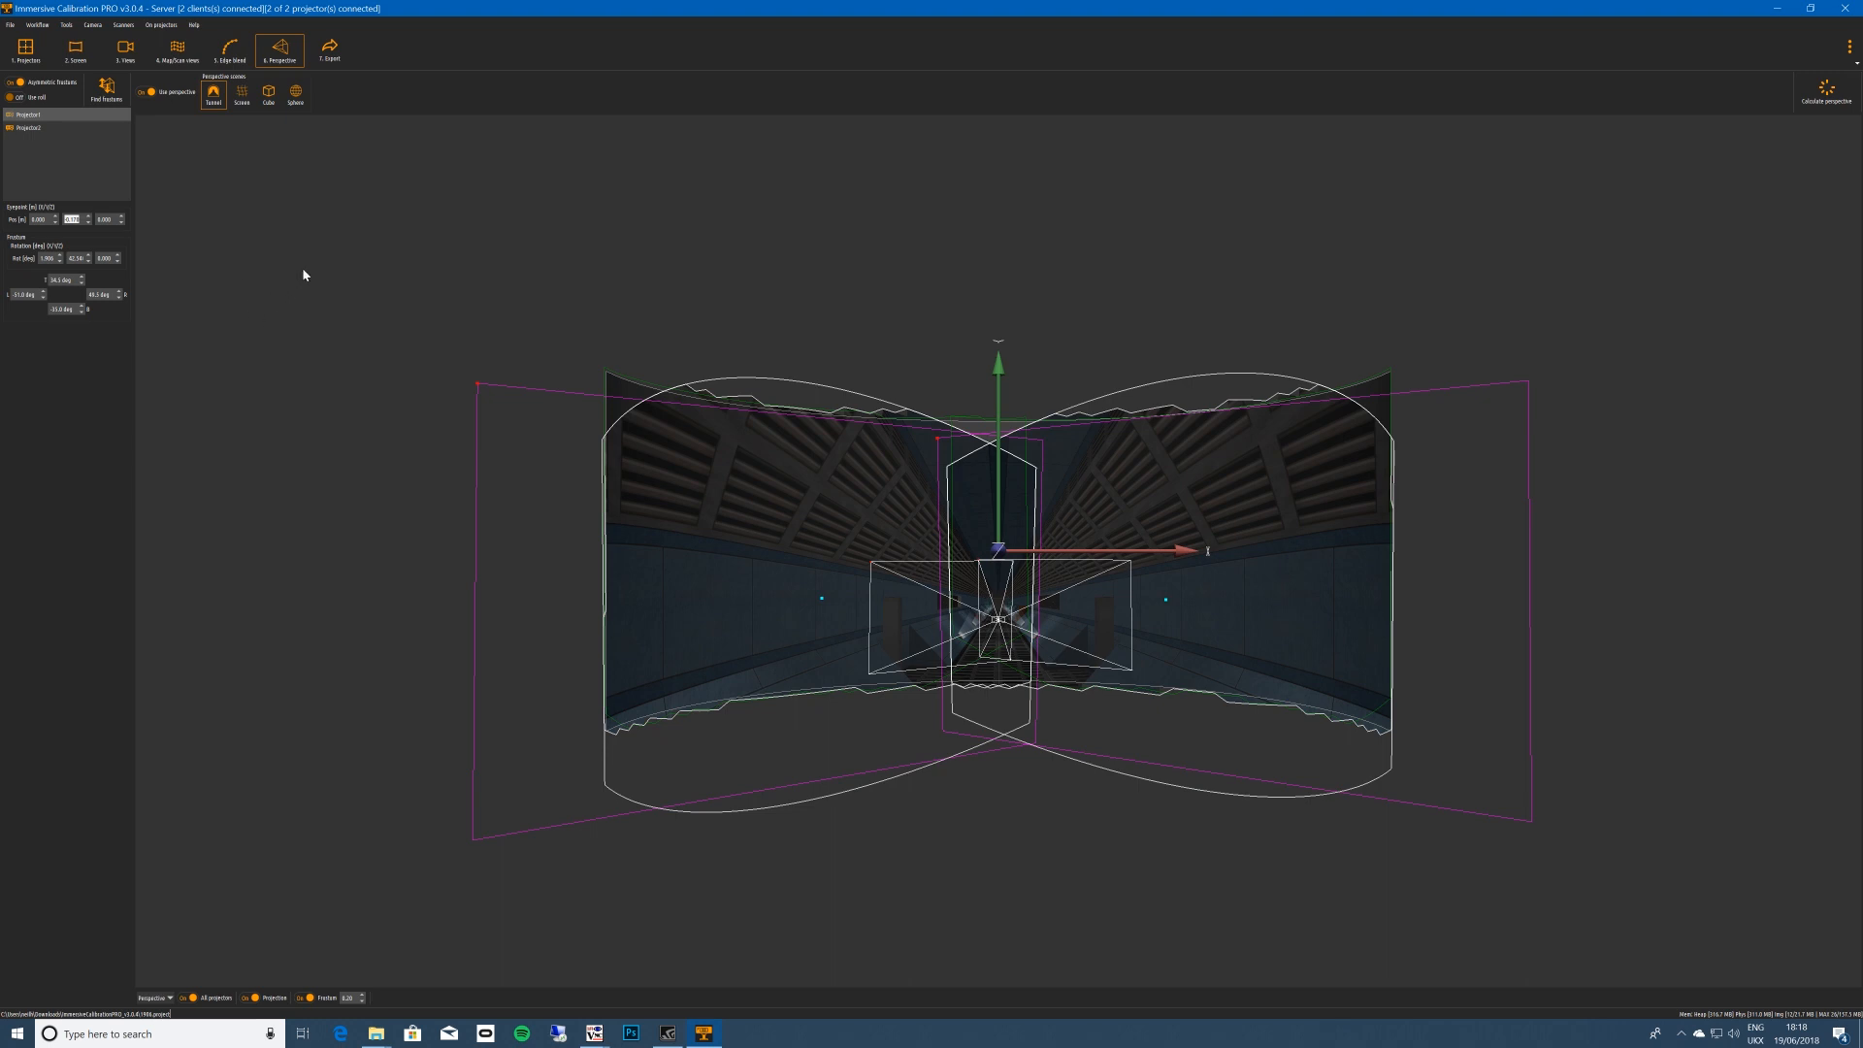
Increase Projector 1's top frustum angle until its frustum covers the screen's upper edge.
left_click(84, 281)
left_click_drag(84, 280, 83, 279)
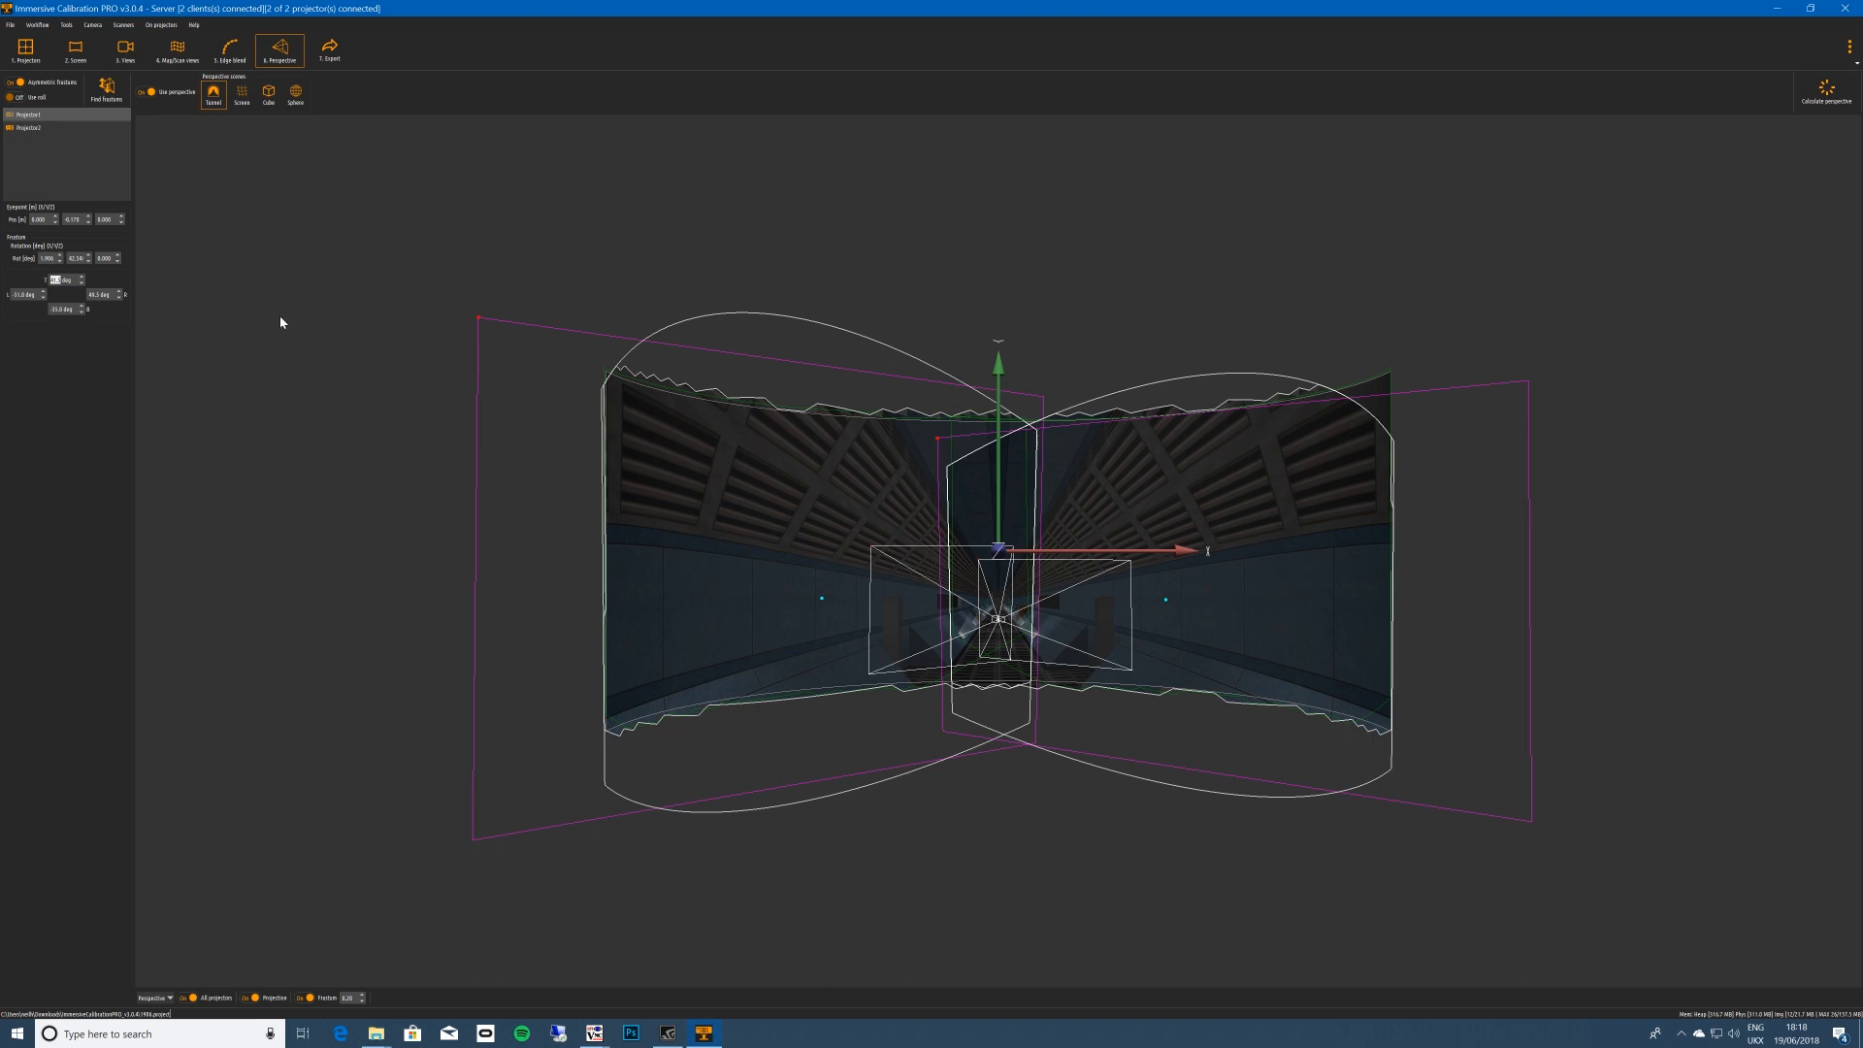
left_click(82, 281)
left_click(83, 280)
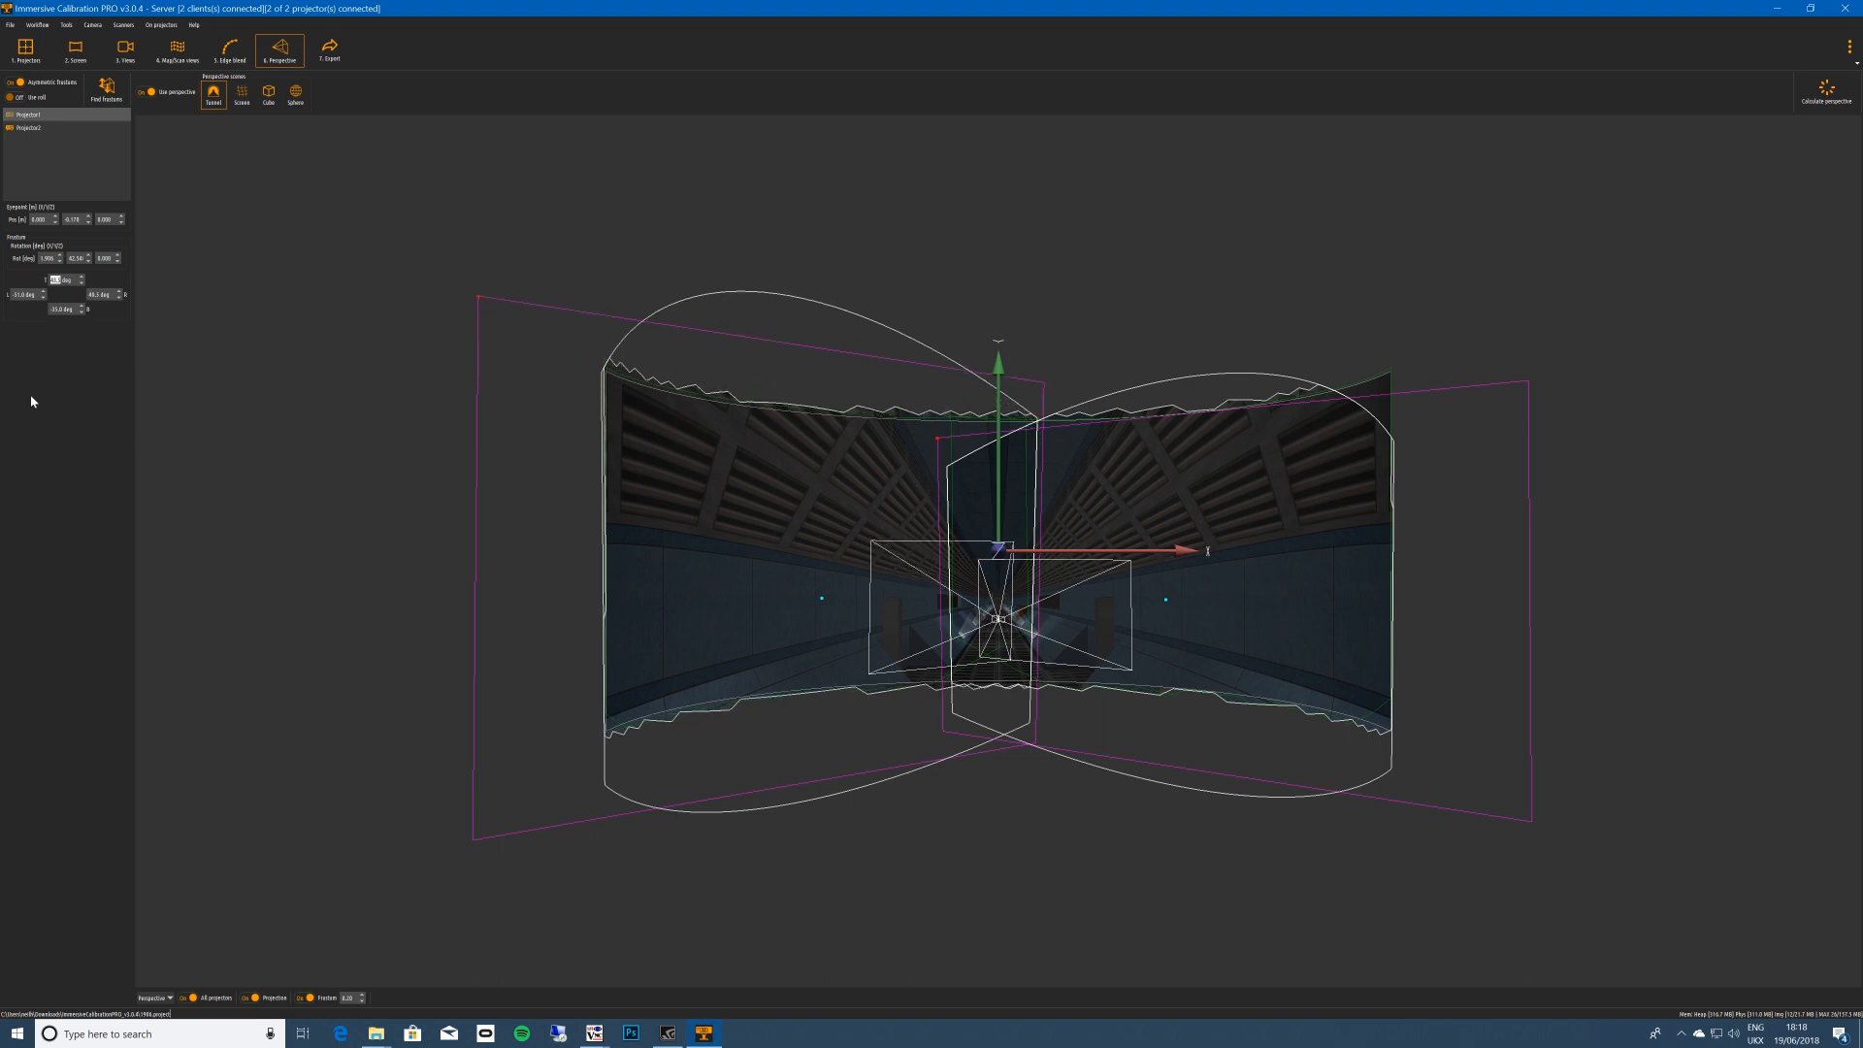
Adjust Projector 1's bottom frustum angle to bring the frustum's lower boundary up close to the screen's lower edge.
left_click(82, 311)
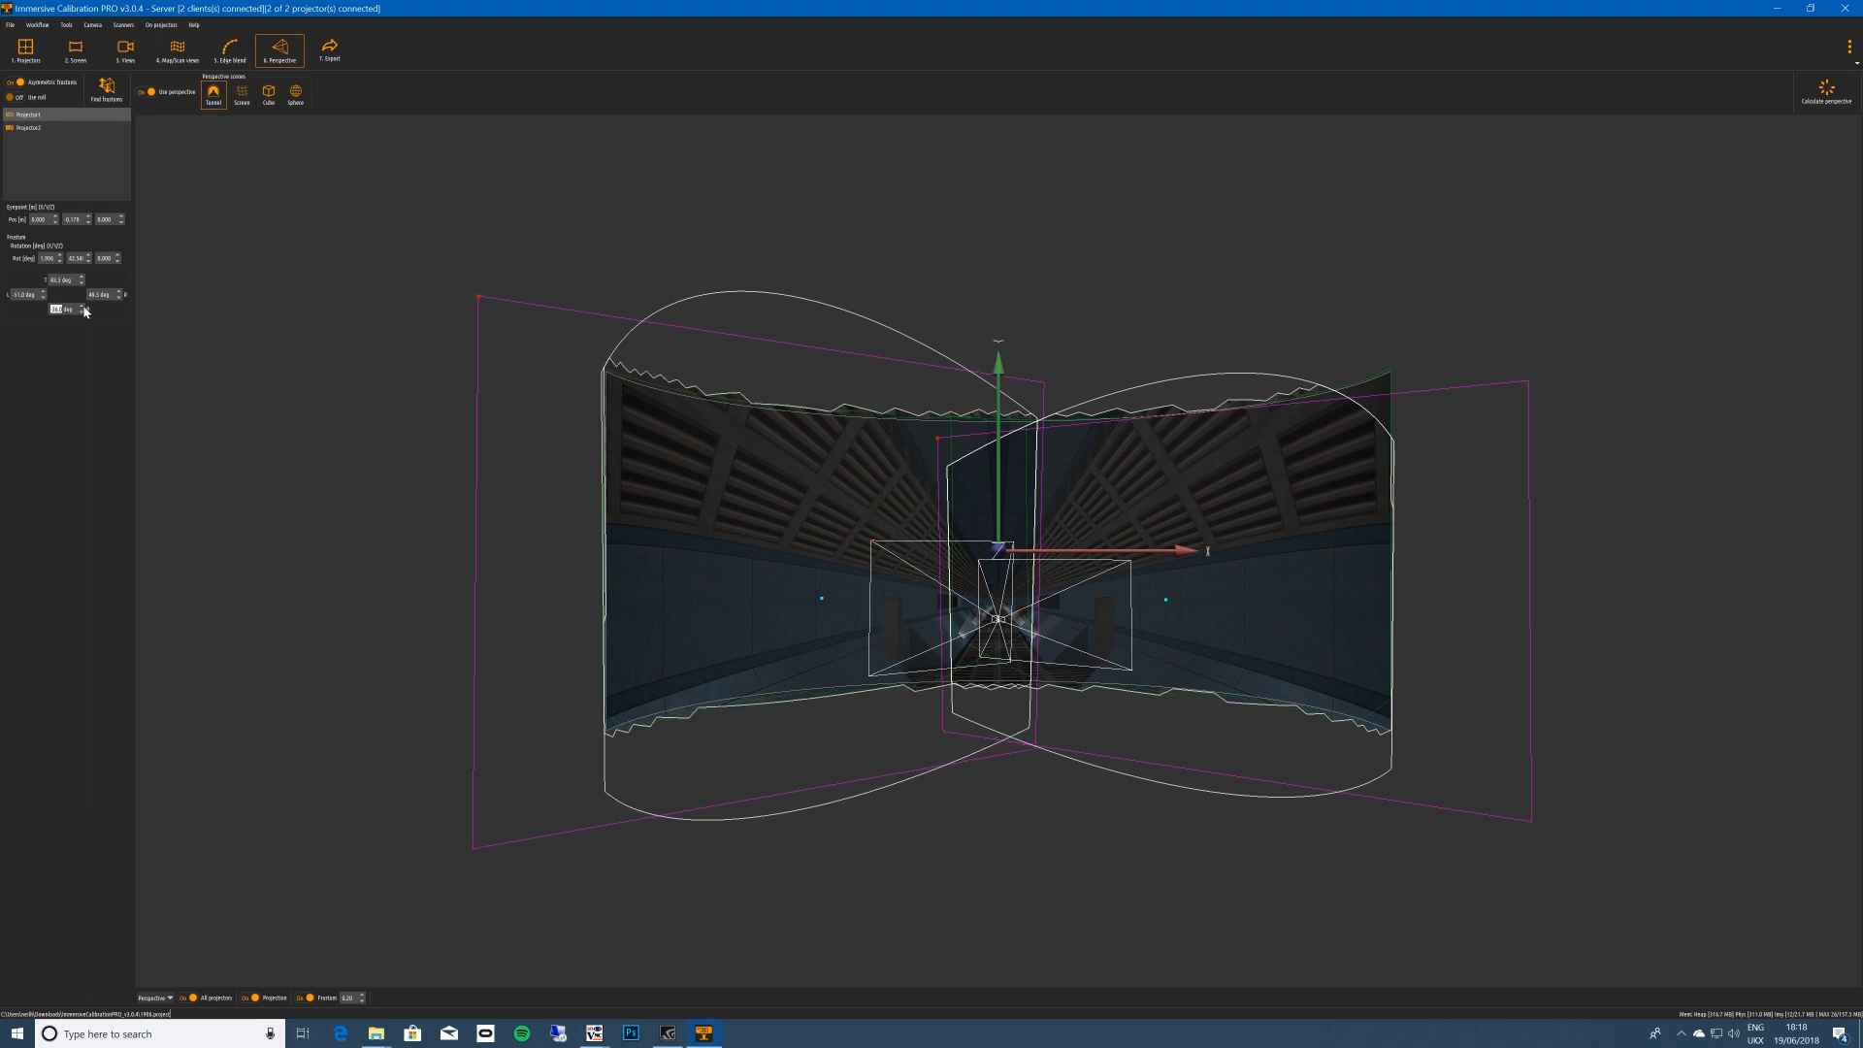
left_click(84, 308)
left_click(83, 308)
left_click(84, 308)
left_click(84, 308)
left_click(84, 308)
left_click(83, 308)
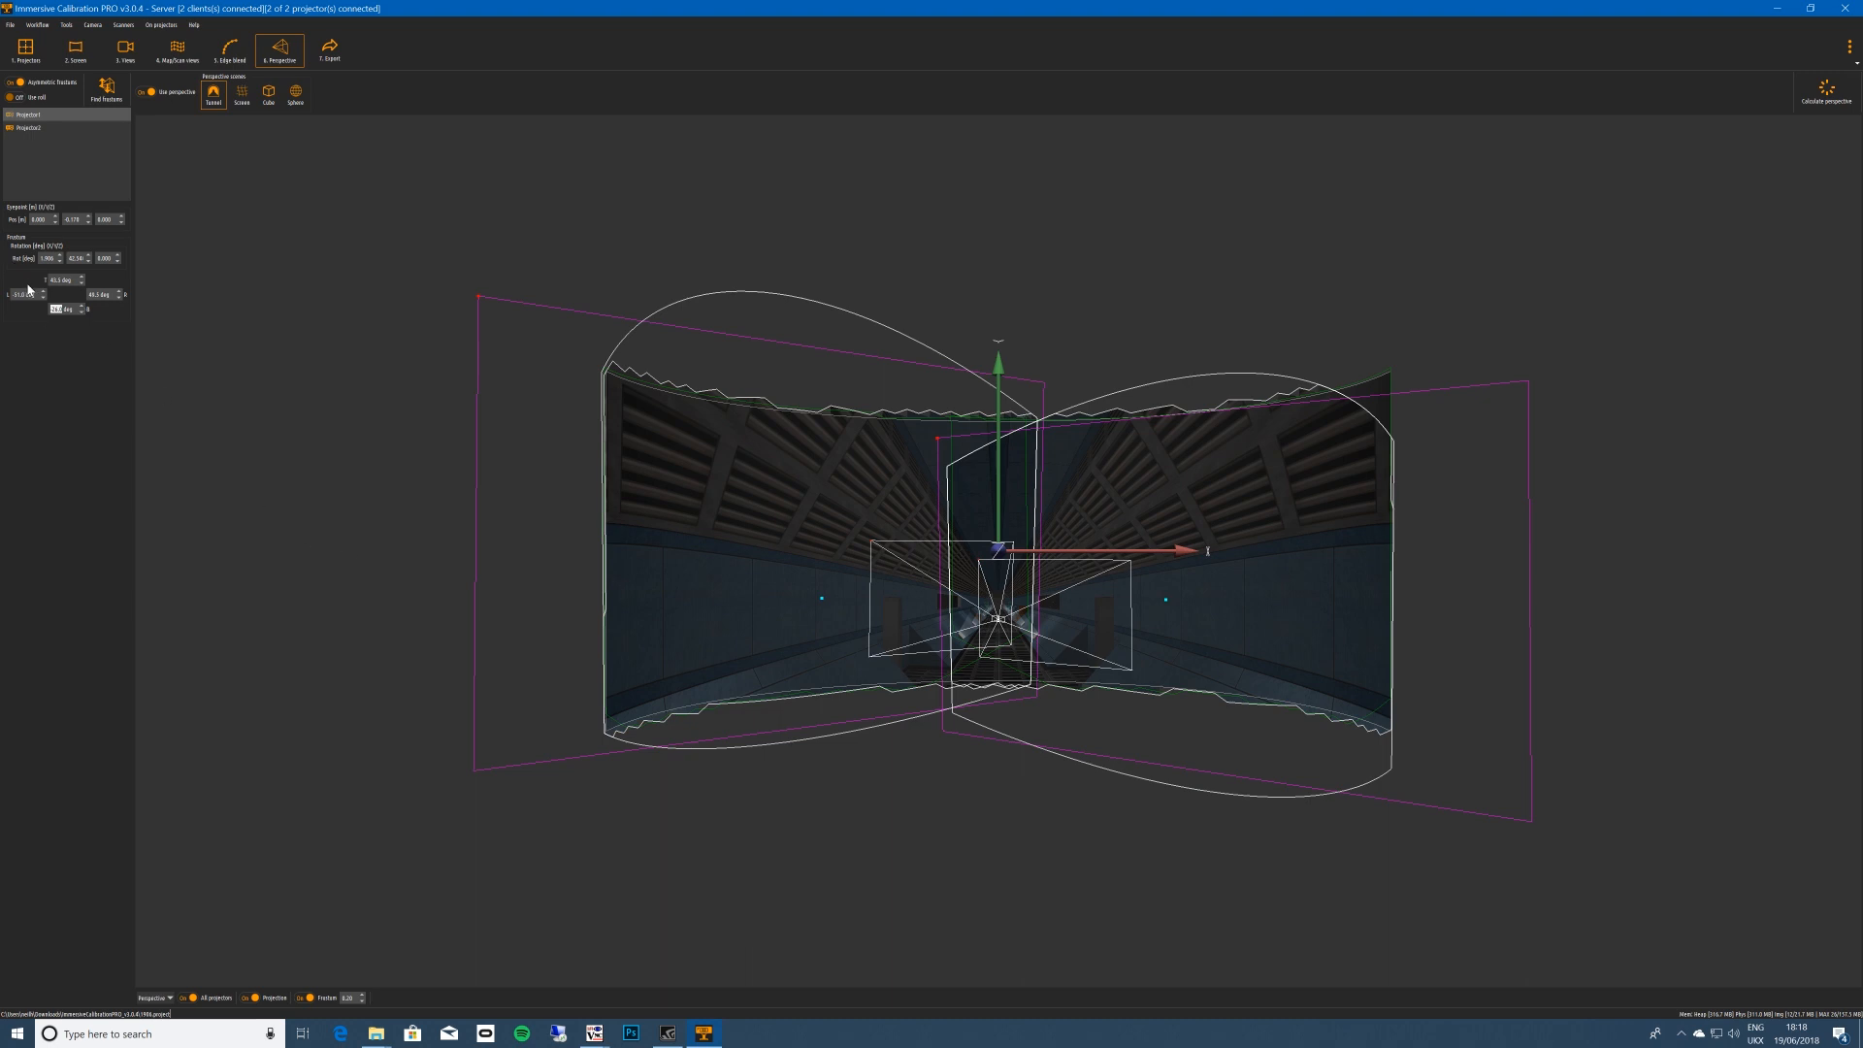
Raise Projector 2's upper and lower frustum boundaries to fit the screen's top and bottom edges, and calculate the perspective.
left_click(35, 127)
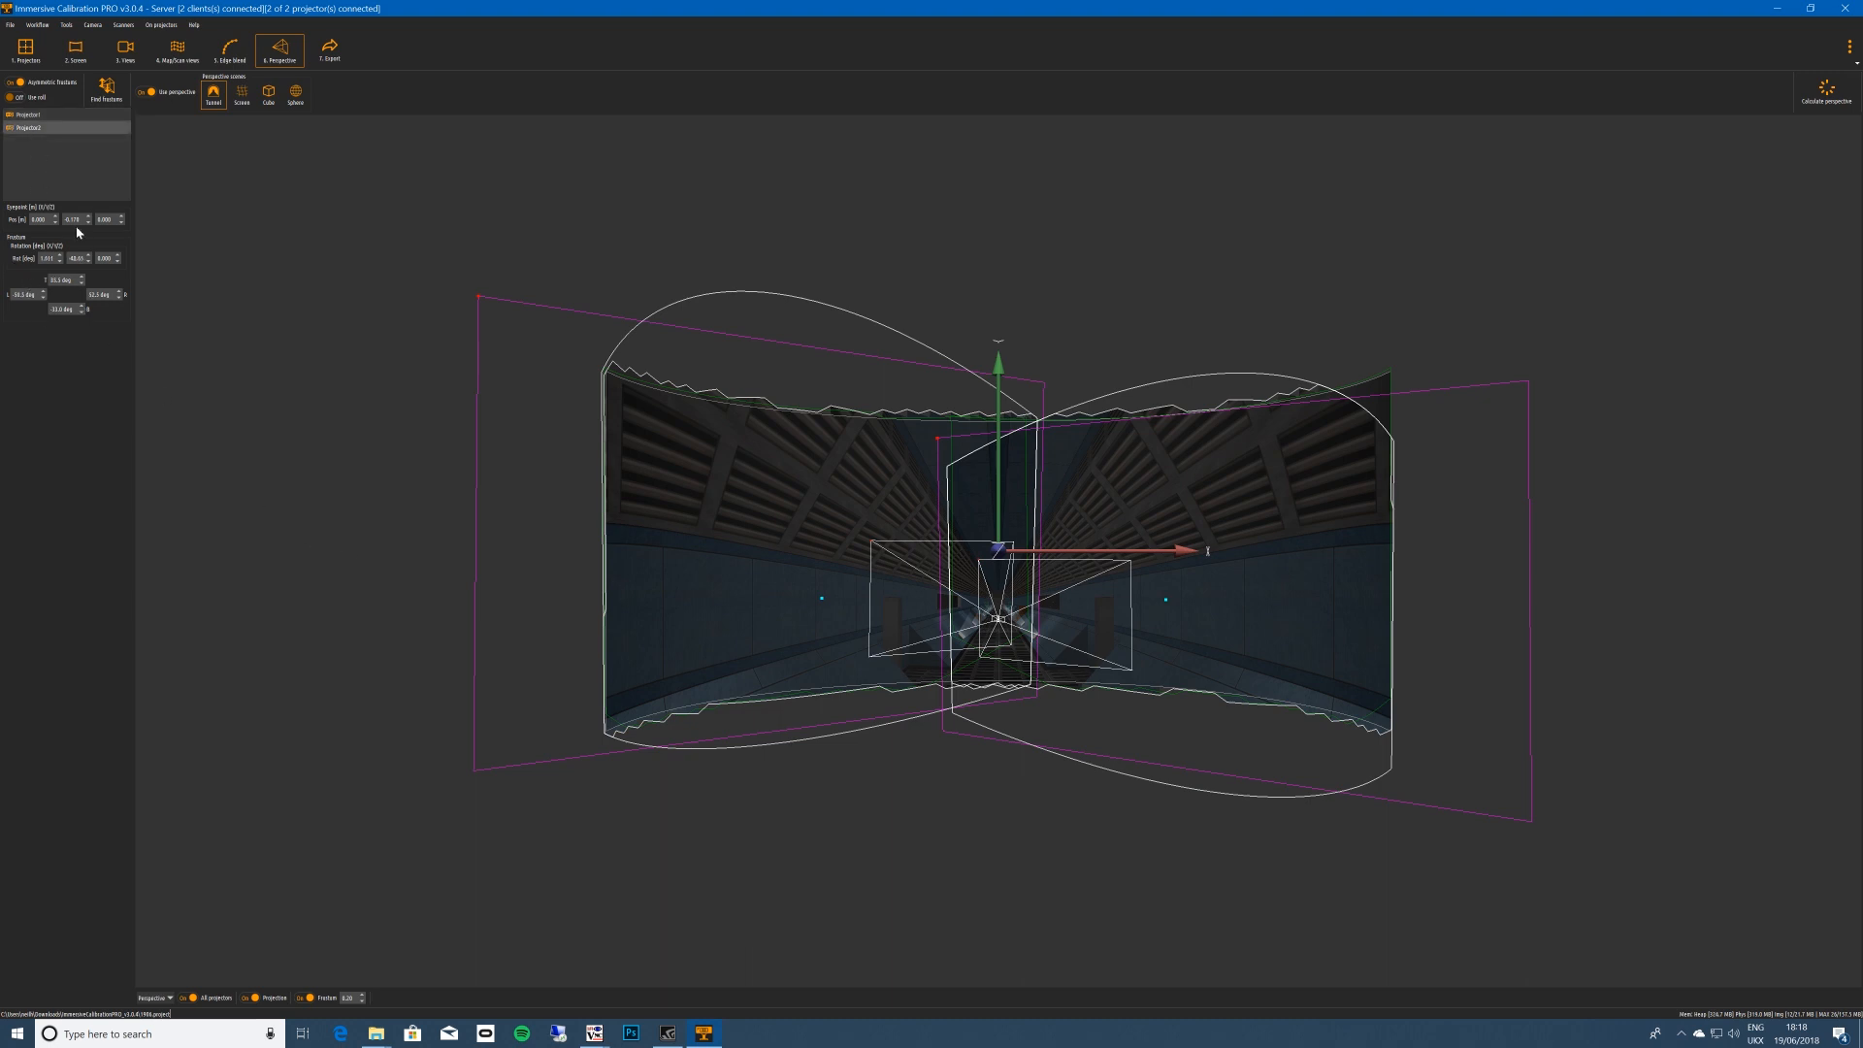
left_click_drag(84, 279, 83, 282)
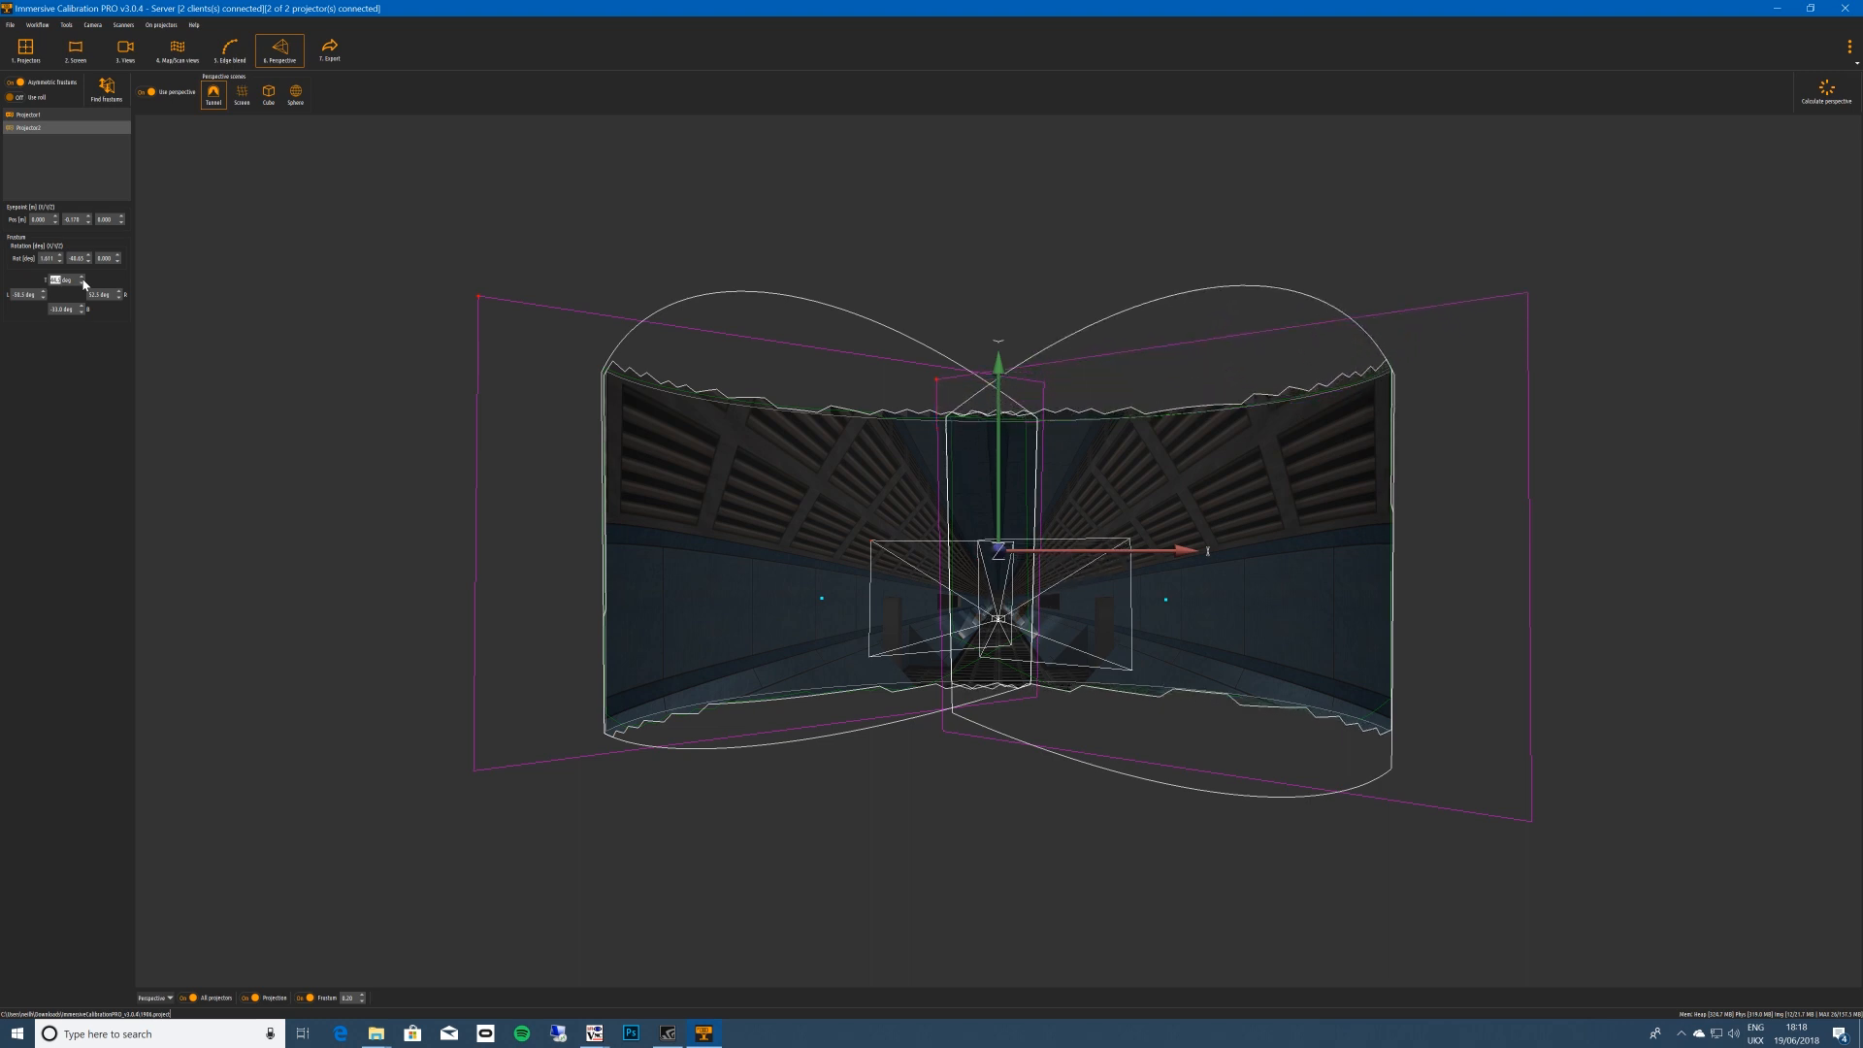
left_click_drag(82, 308, 82, 308)
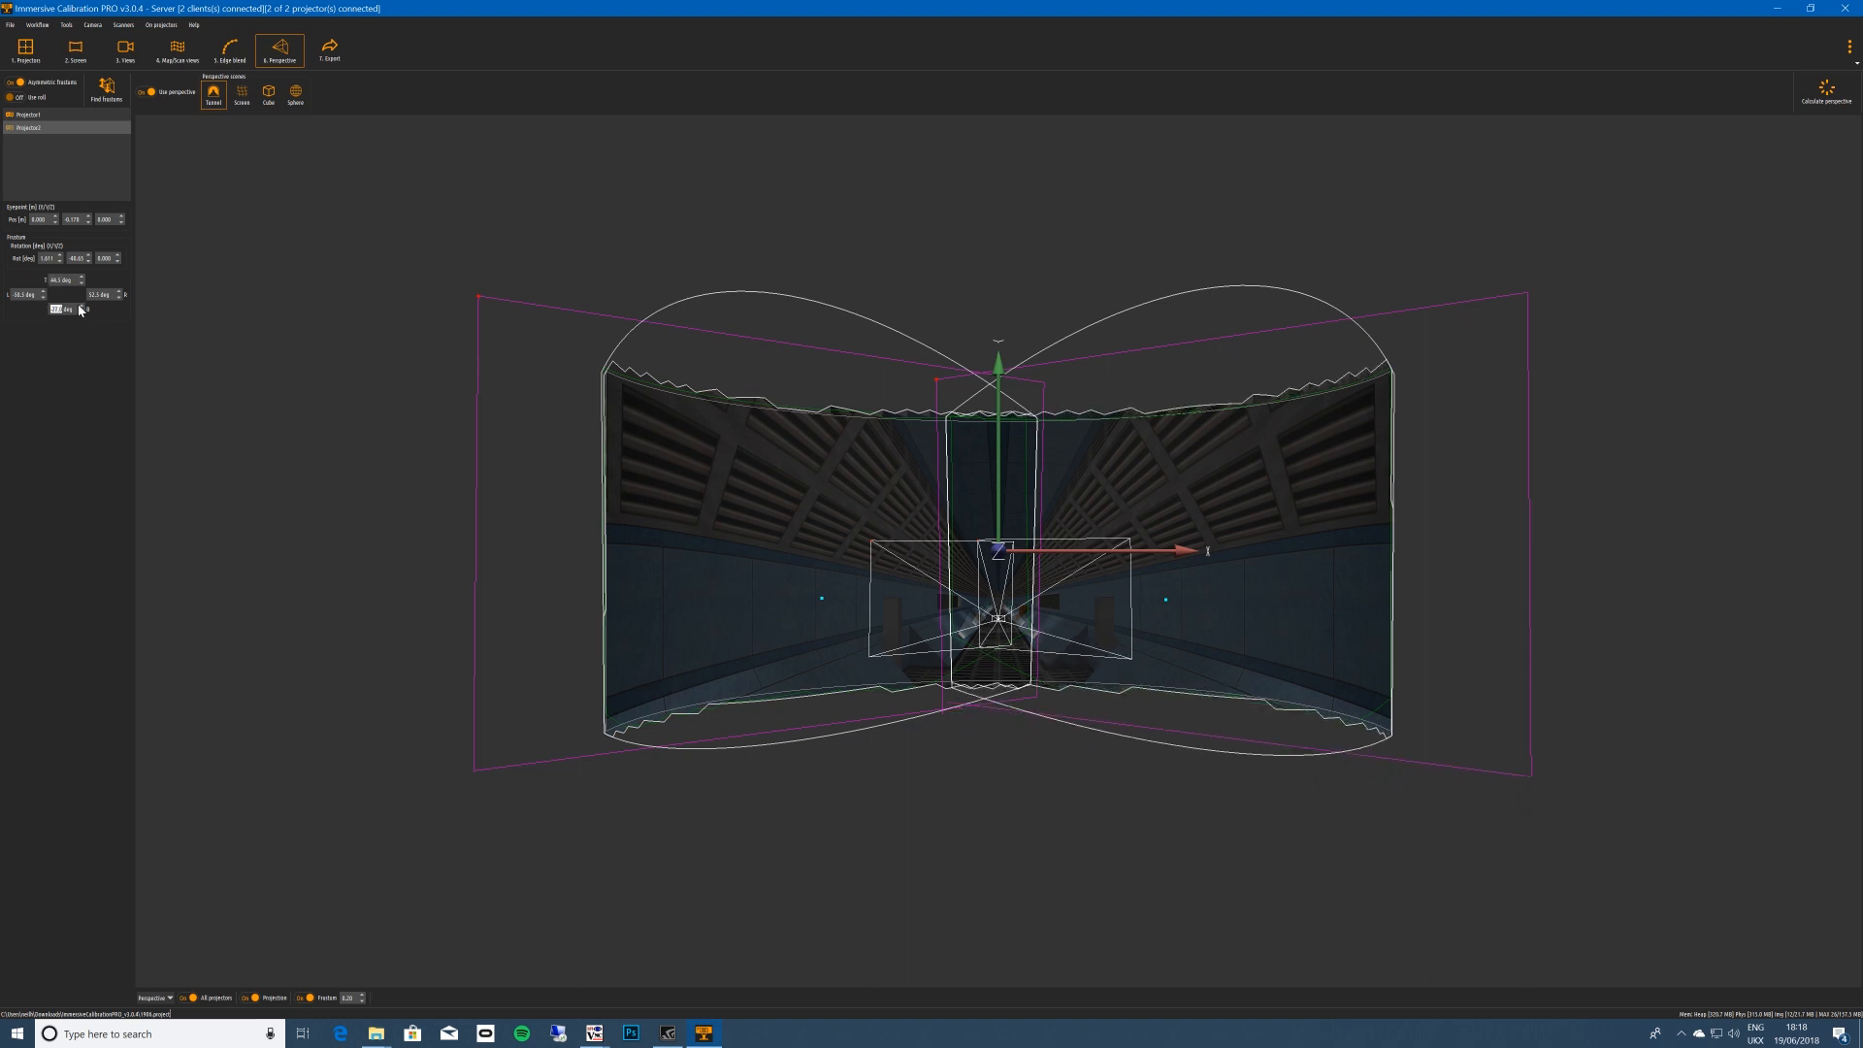
left_click(1829, 95)
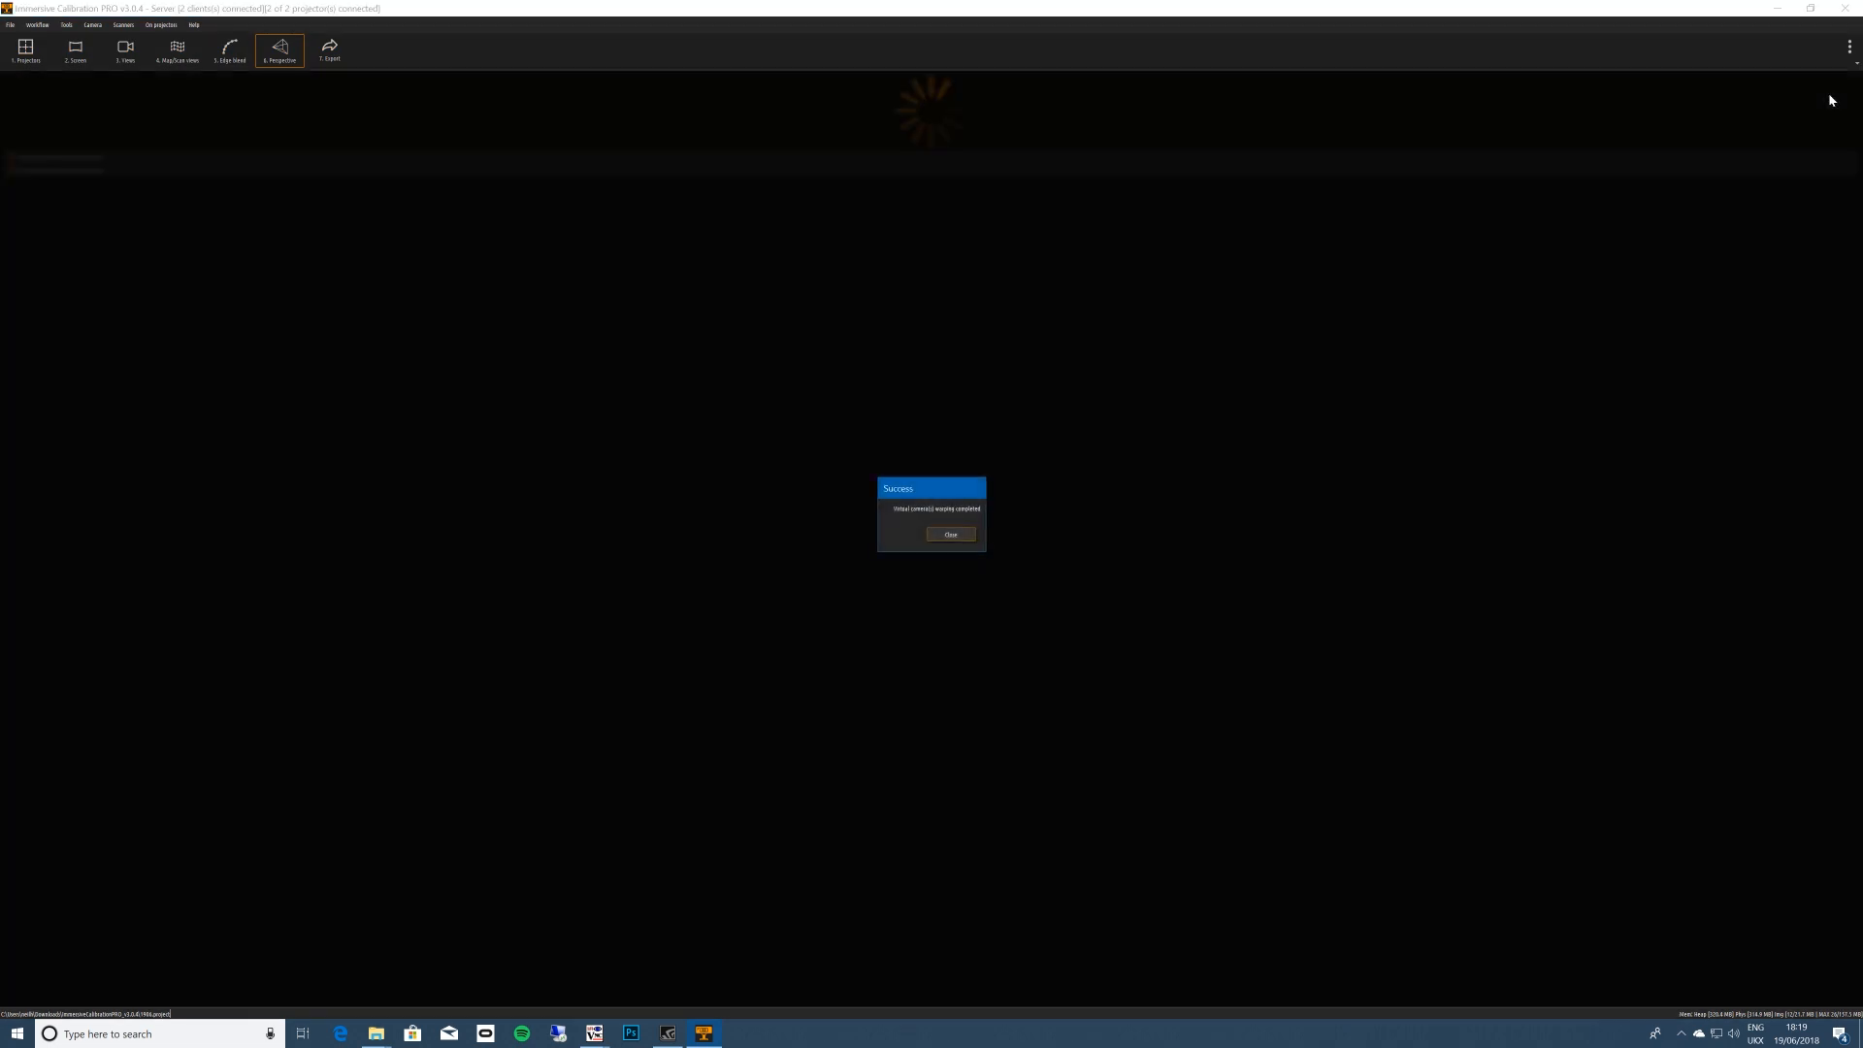
left_click(949, 534)
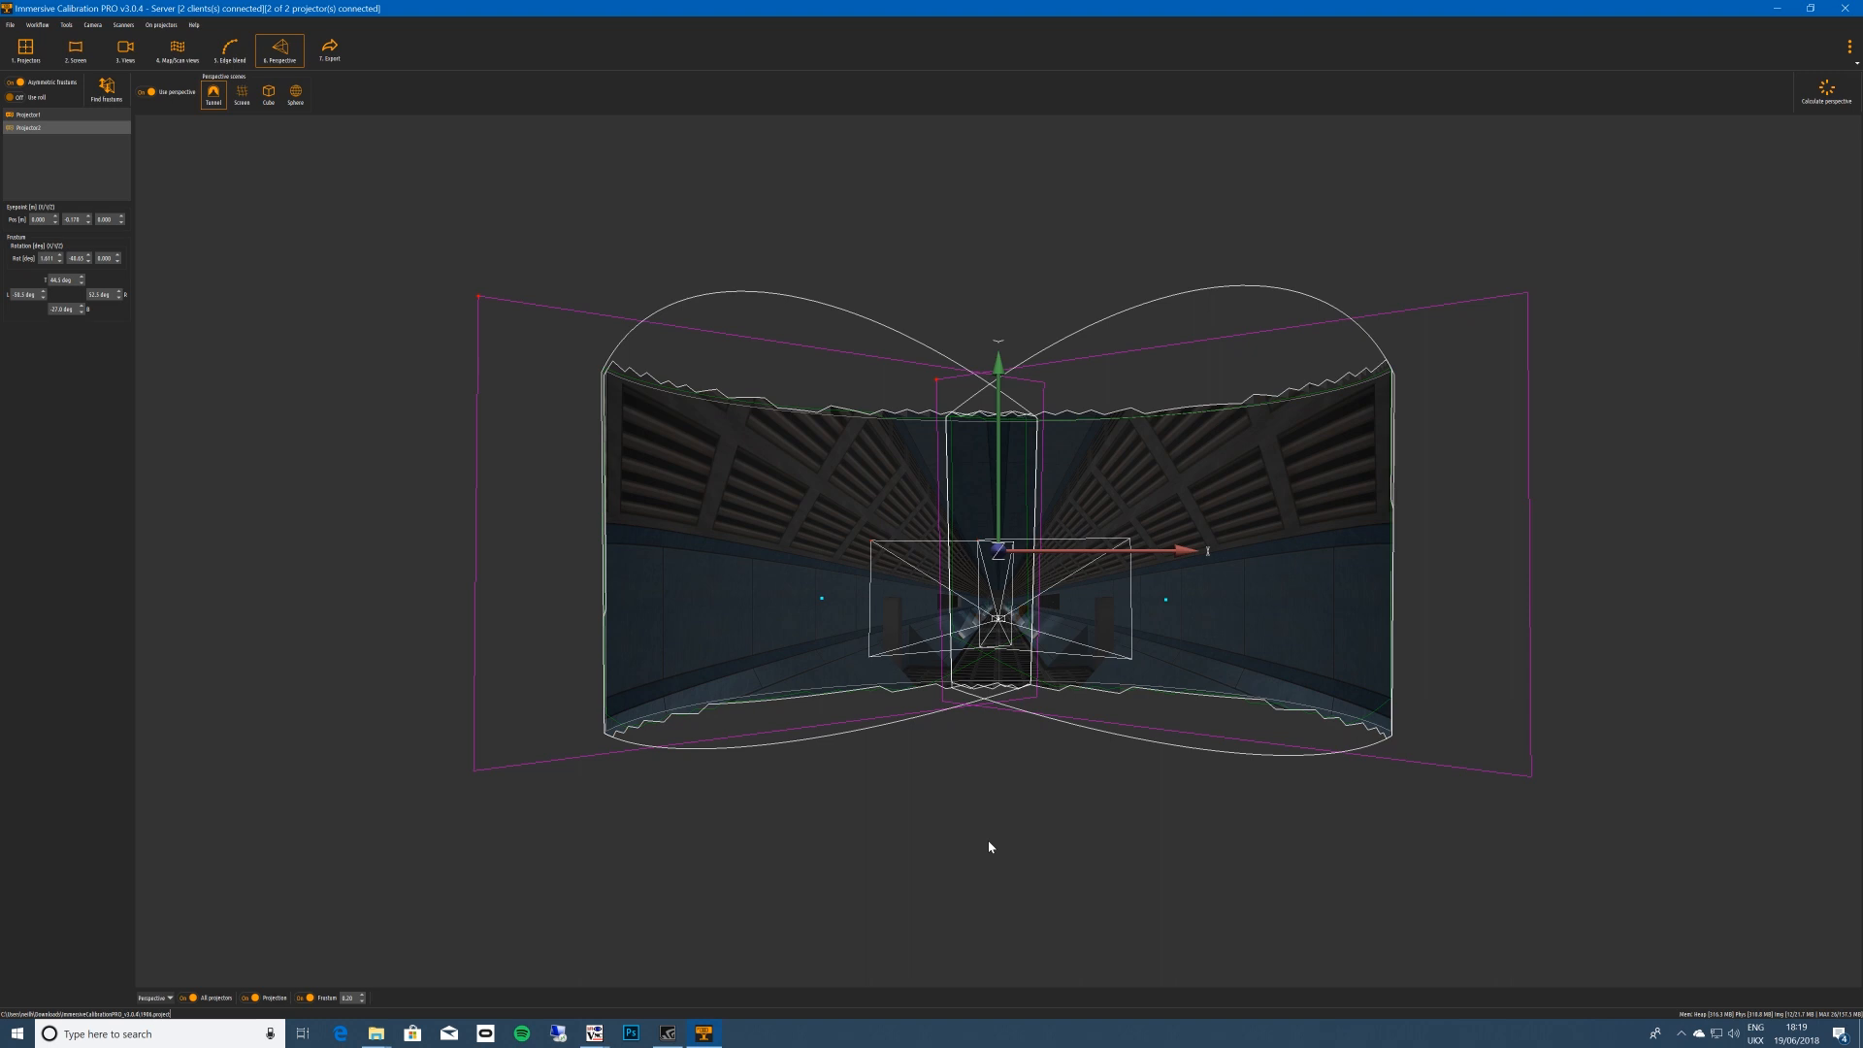
Lower the eyepoint by decreasing its Y position, correcting it slightly upward at the end.
left_click(88, 223)
left_click(89, 222)
left_click(88, 222)
left_click(89, 222)
left_click(89, 223)
left_click(88, 223)
left_click(89, 223)
left_click(88, 223)
left_click(88, 223)
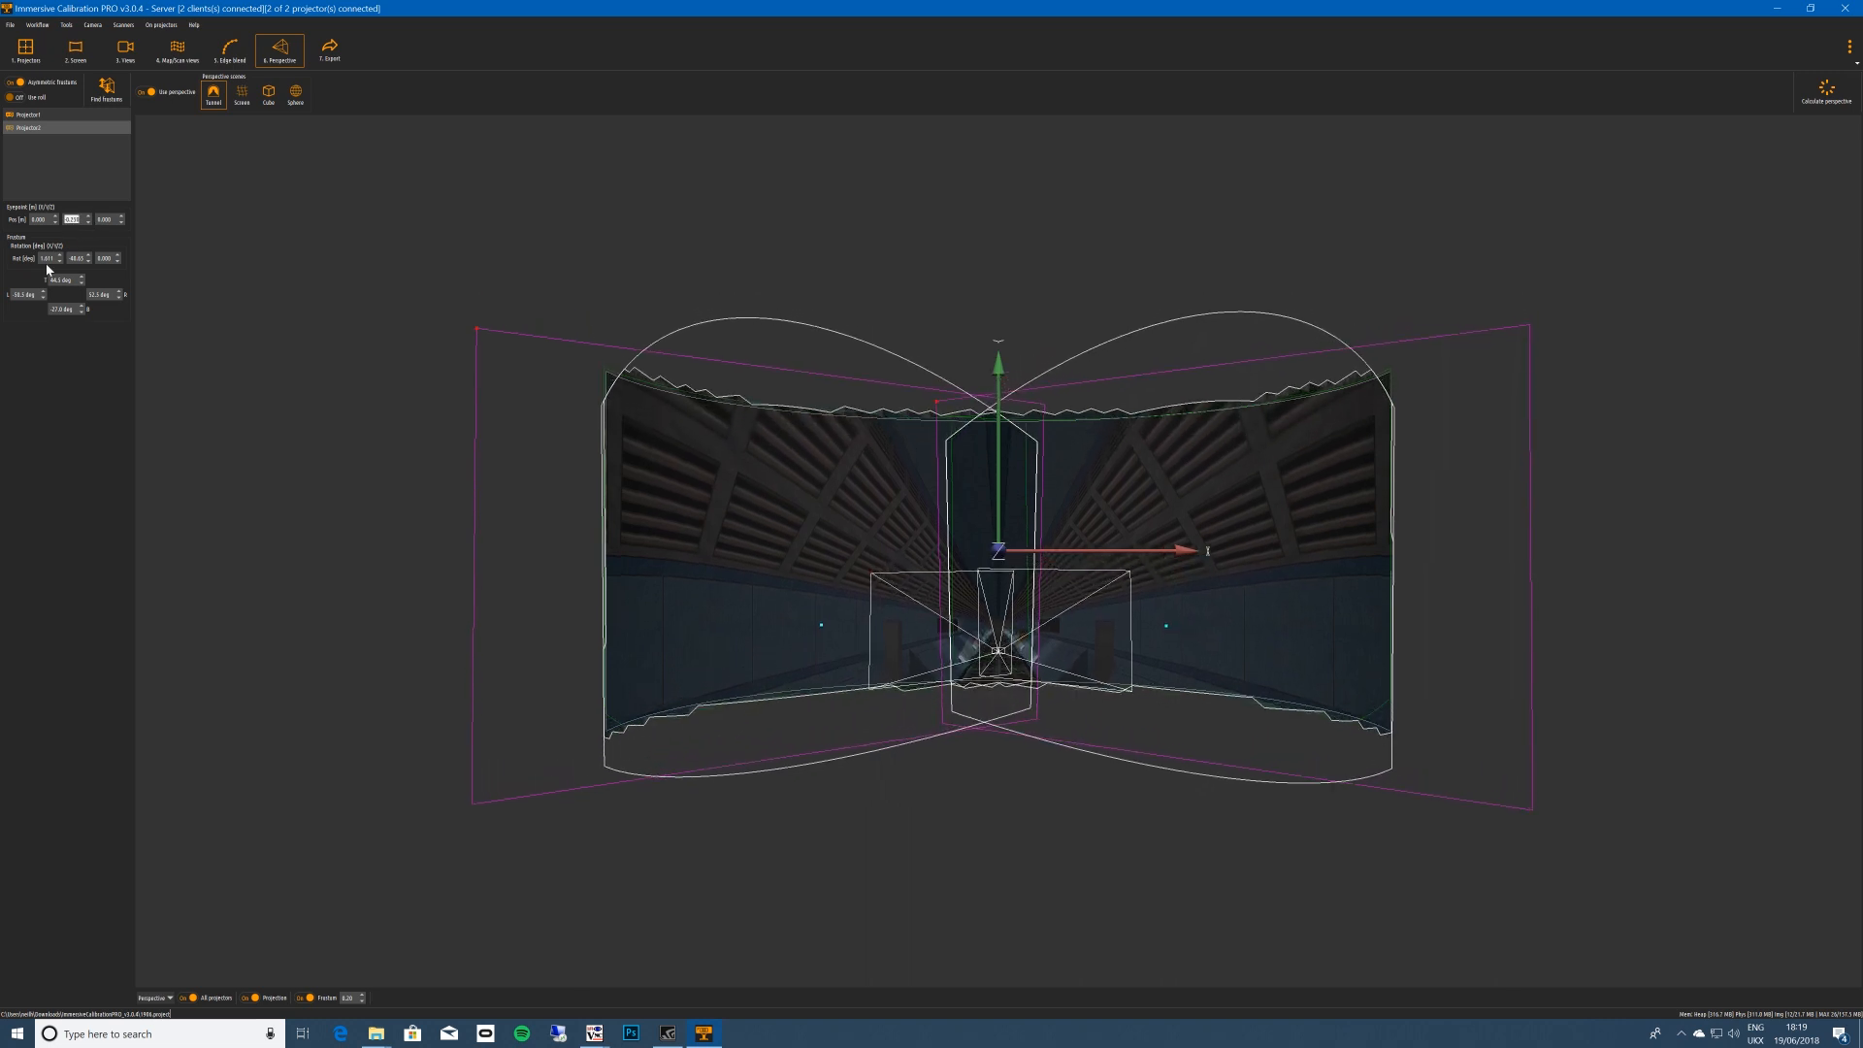
left_click(89, 225)
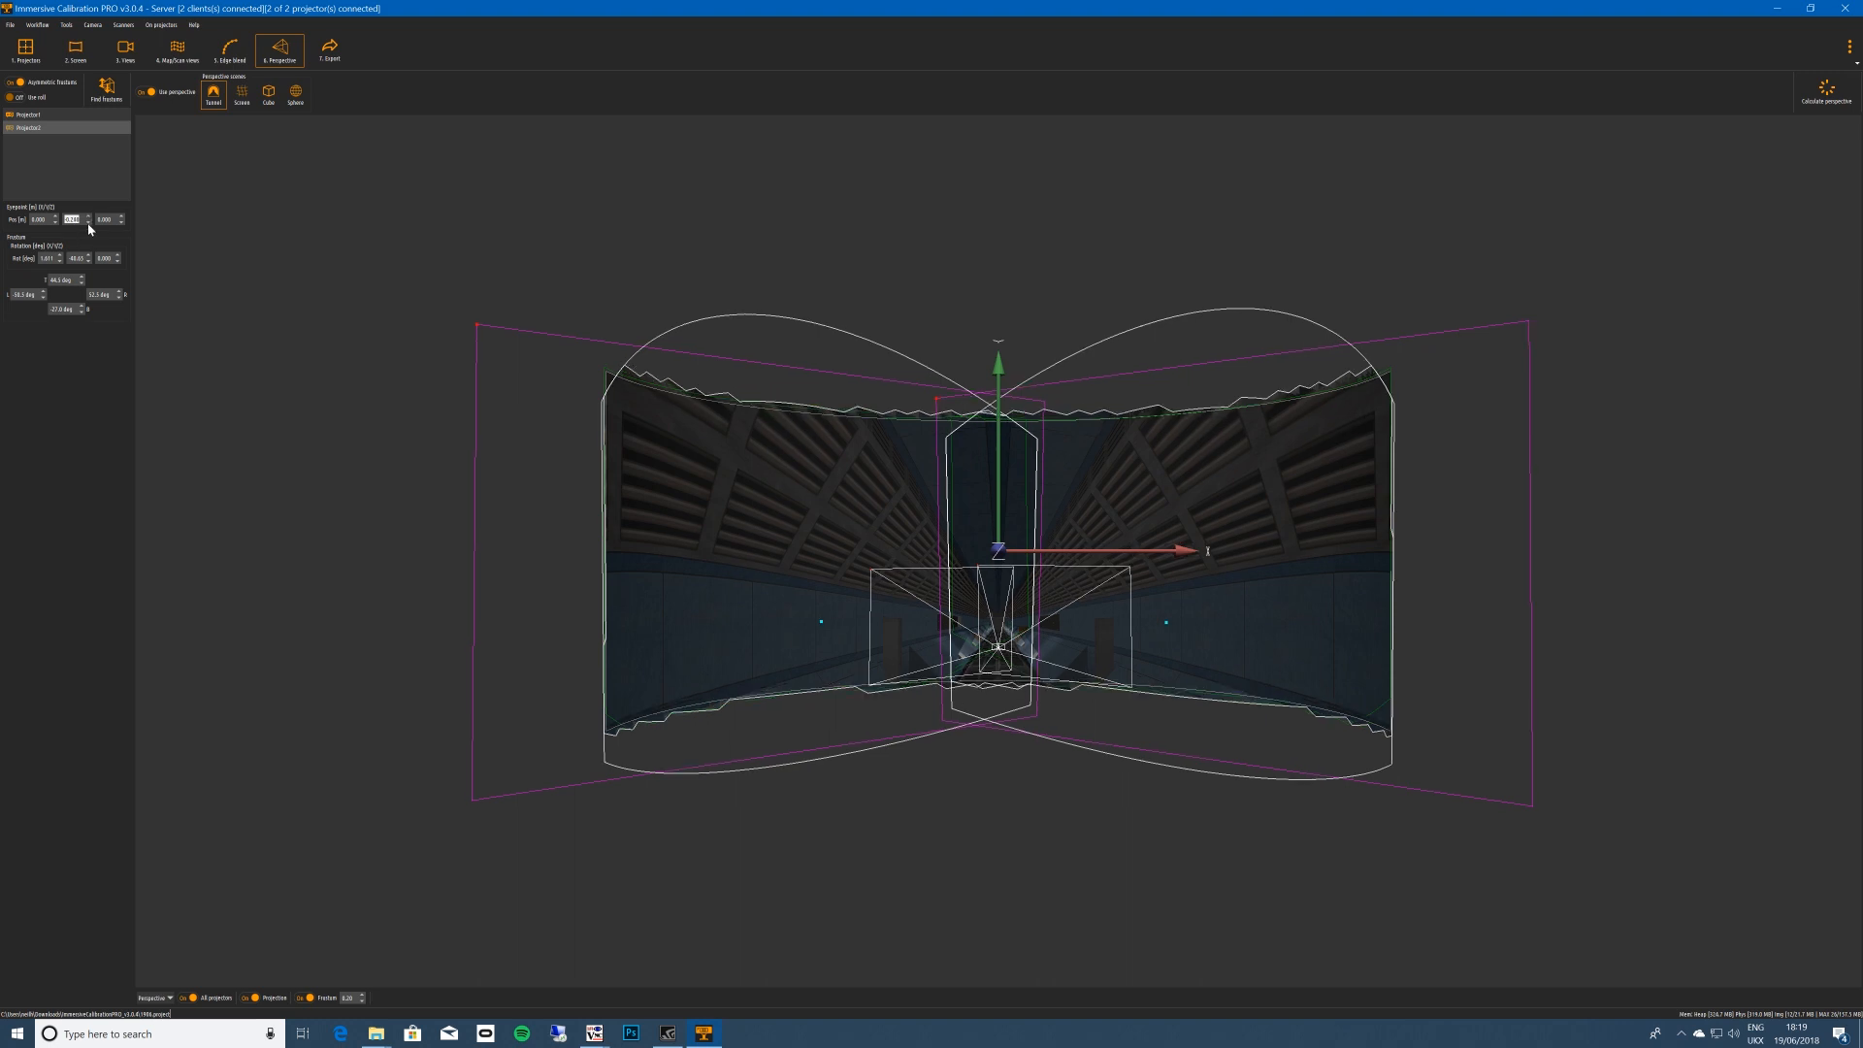
Refit Projector 2's frustum to the lowered eyepoint by raising its upper and lower boundaries to the screen's edges.
left_click(83, 280)
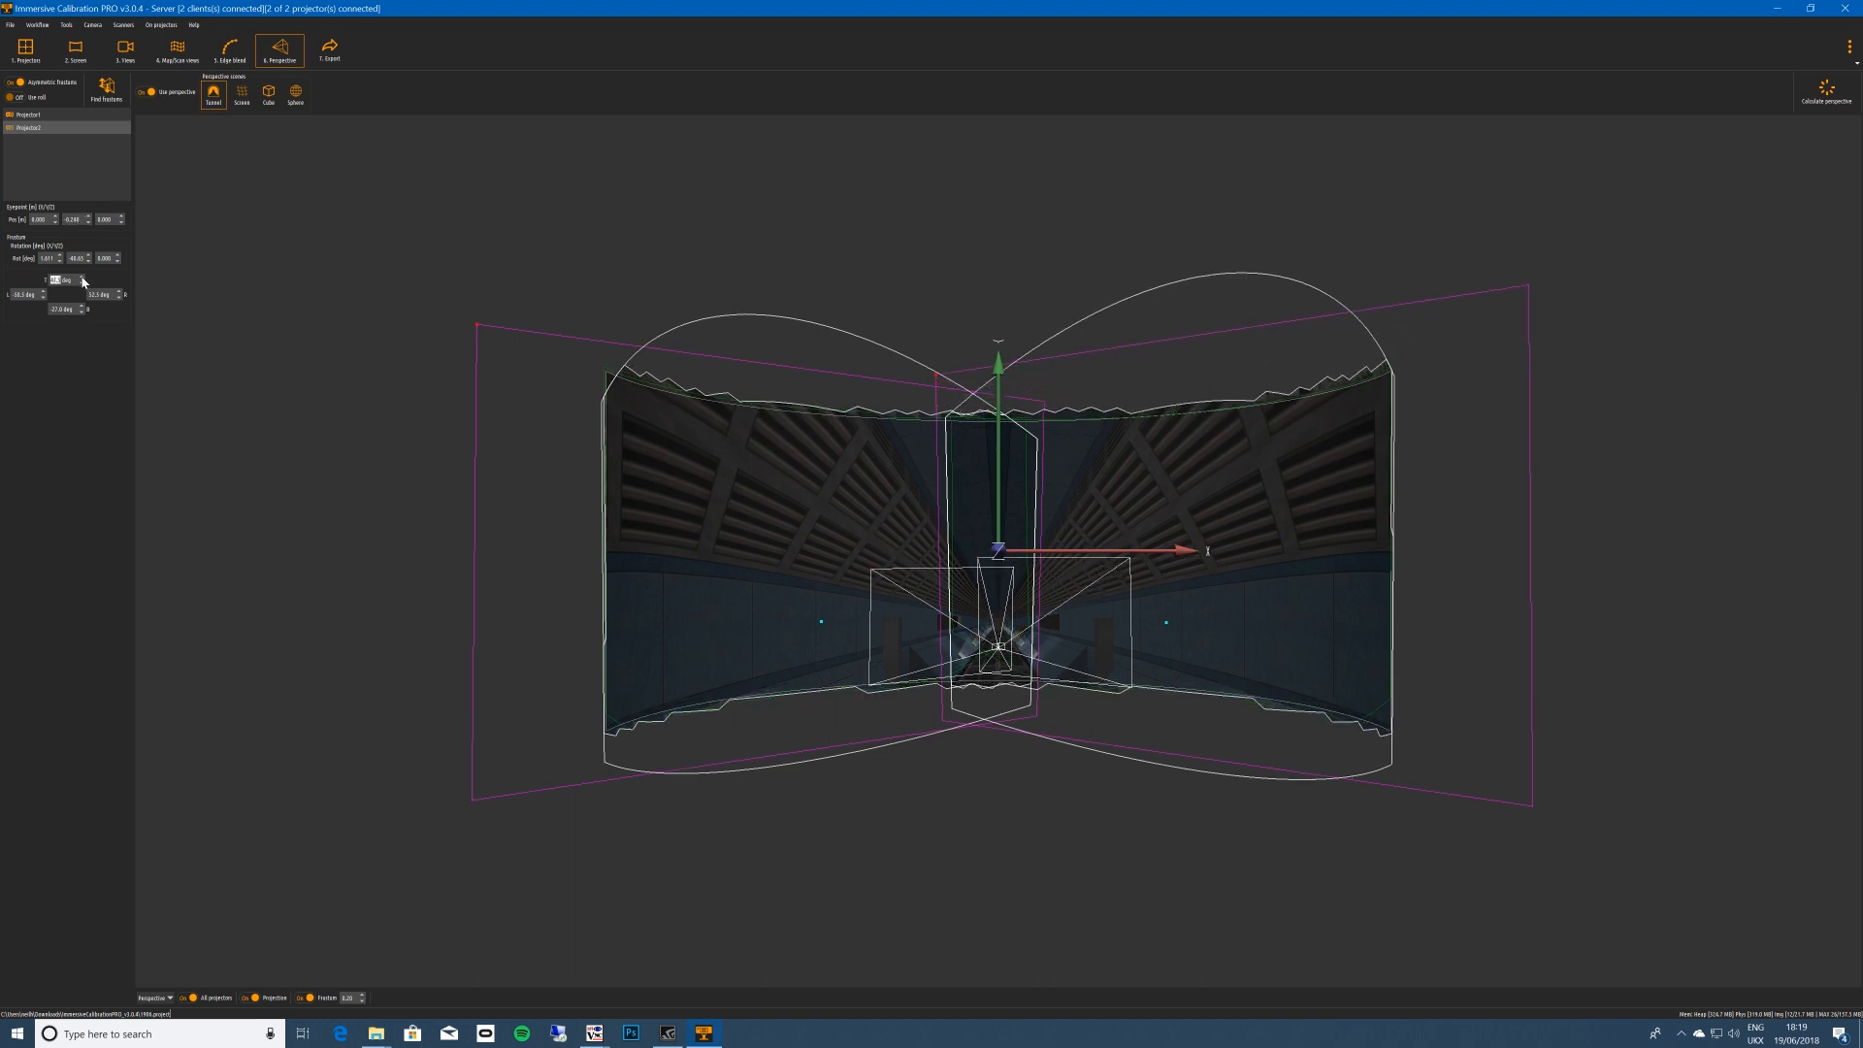
left_click(85, 307)
left_click(84, 307)
left_click(85, 306)
Increase Projector 1's top frustum angle so its frustum covers the screen's upper edge from the lowered eyepoint.
left_click(47, 117)
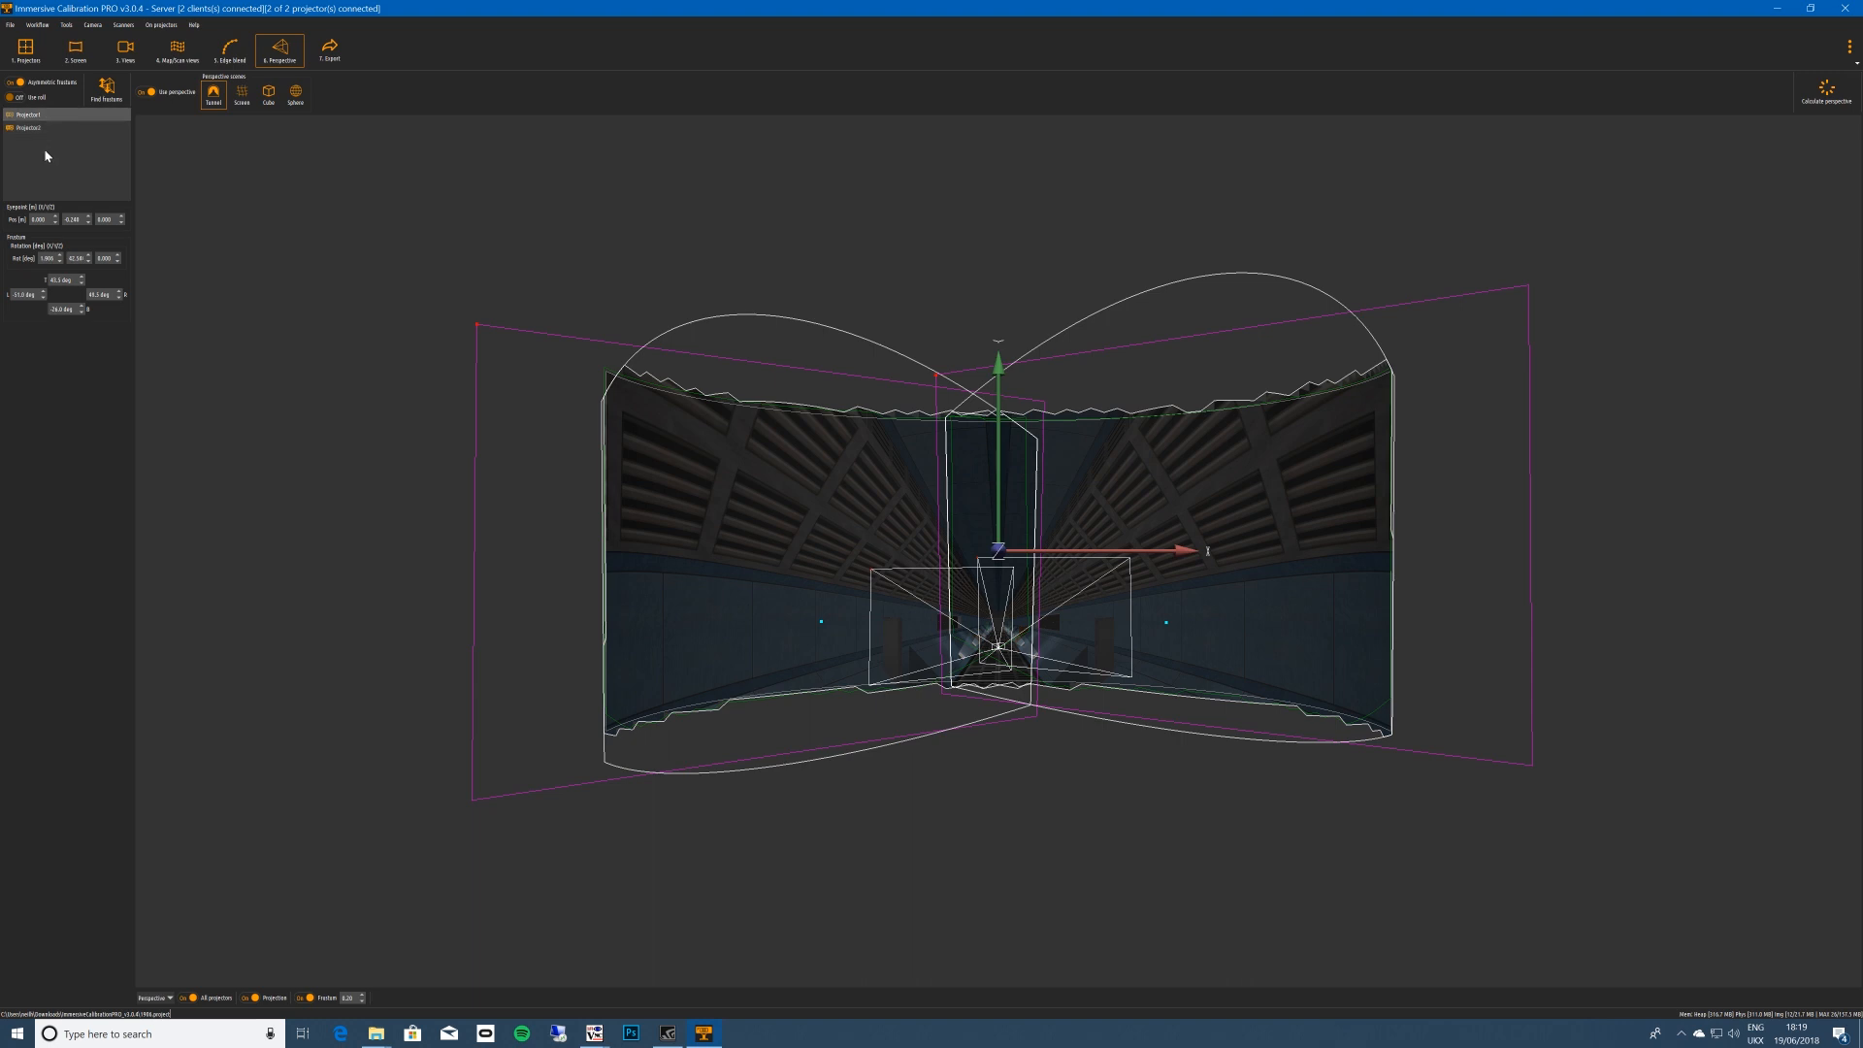
left_click(82, 279)
left_click(81, 277)
left_click(80, 277)
left_click(80, 277)
left_click(80, 278)
Raise Projector 1's lower frustum boundary close to the screen's bottom edge and recalculate the perspective.
left_click(84, 309)
left_click(84, 309)
left_click(84, 309)
left_click(83, 309)
left_click(84, 308)
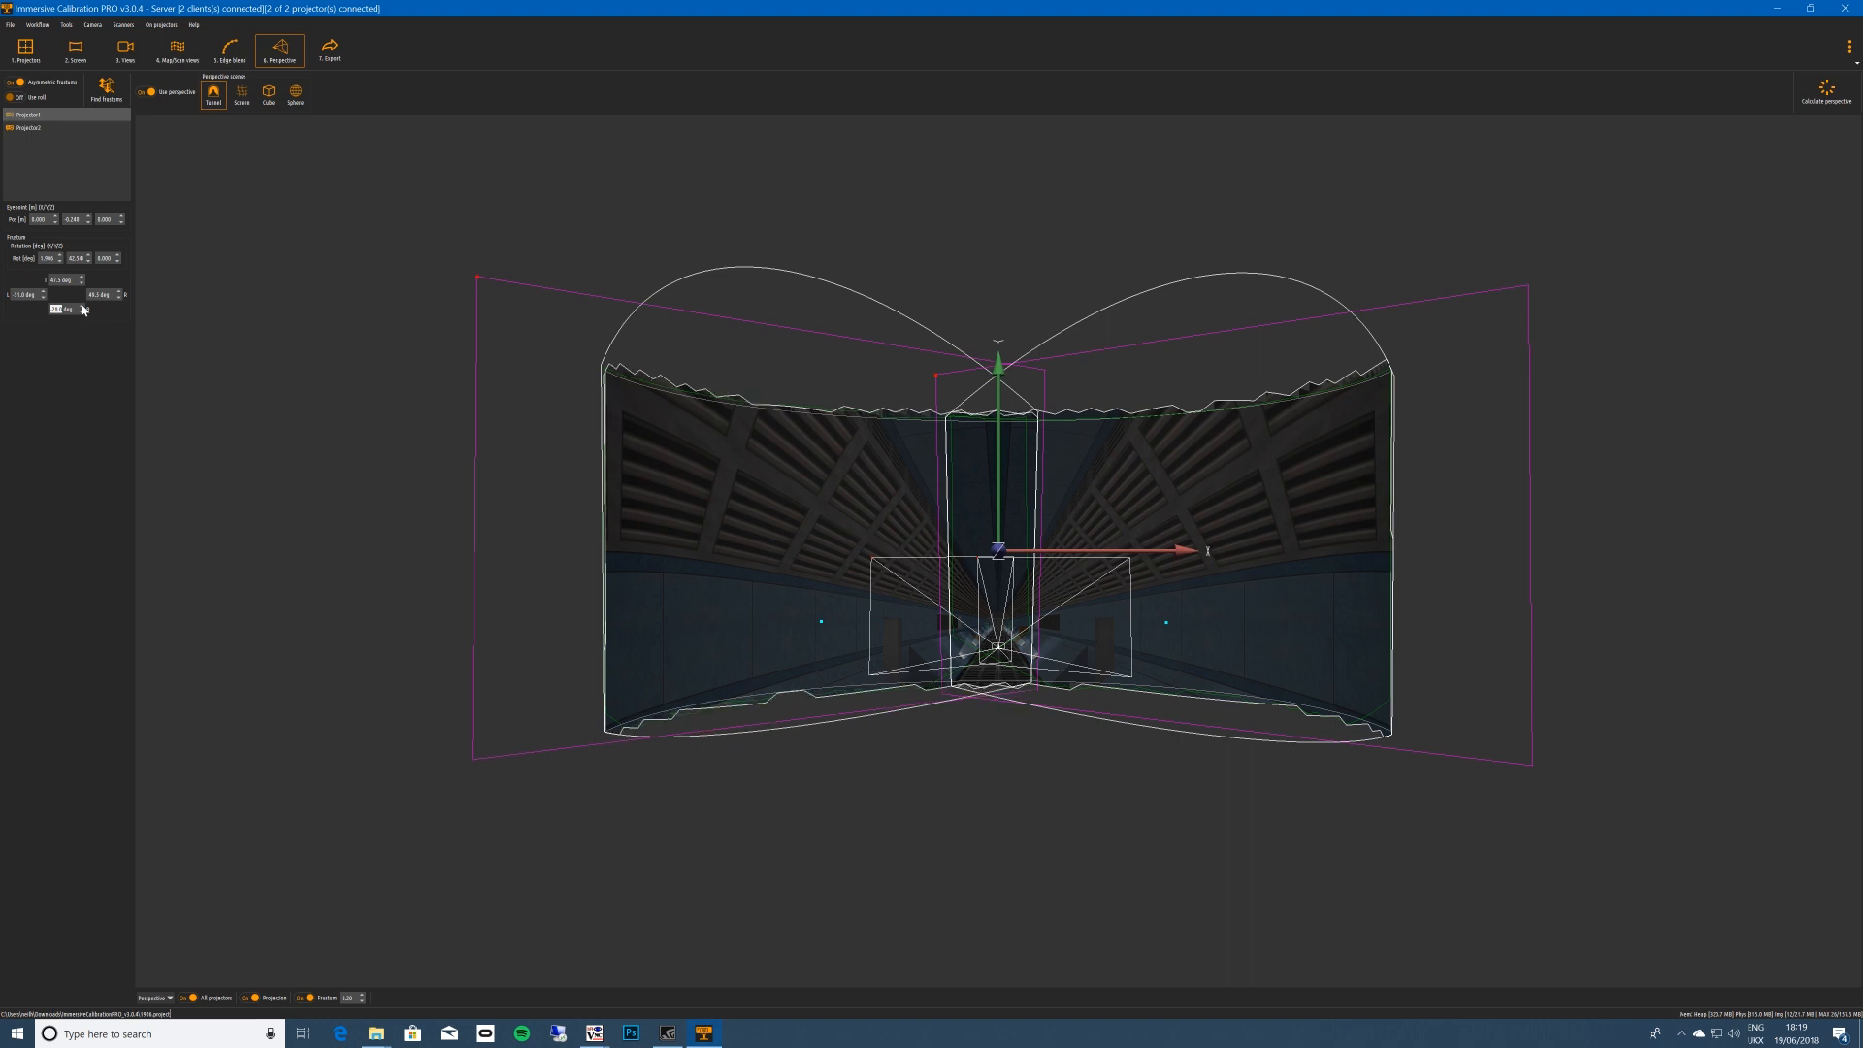
left_click(1826, 91)
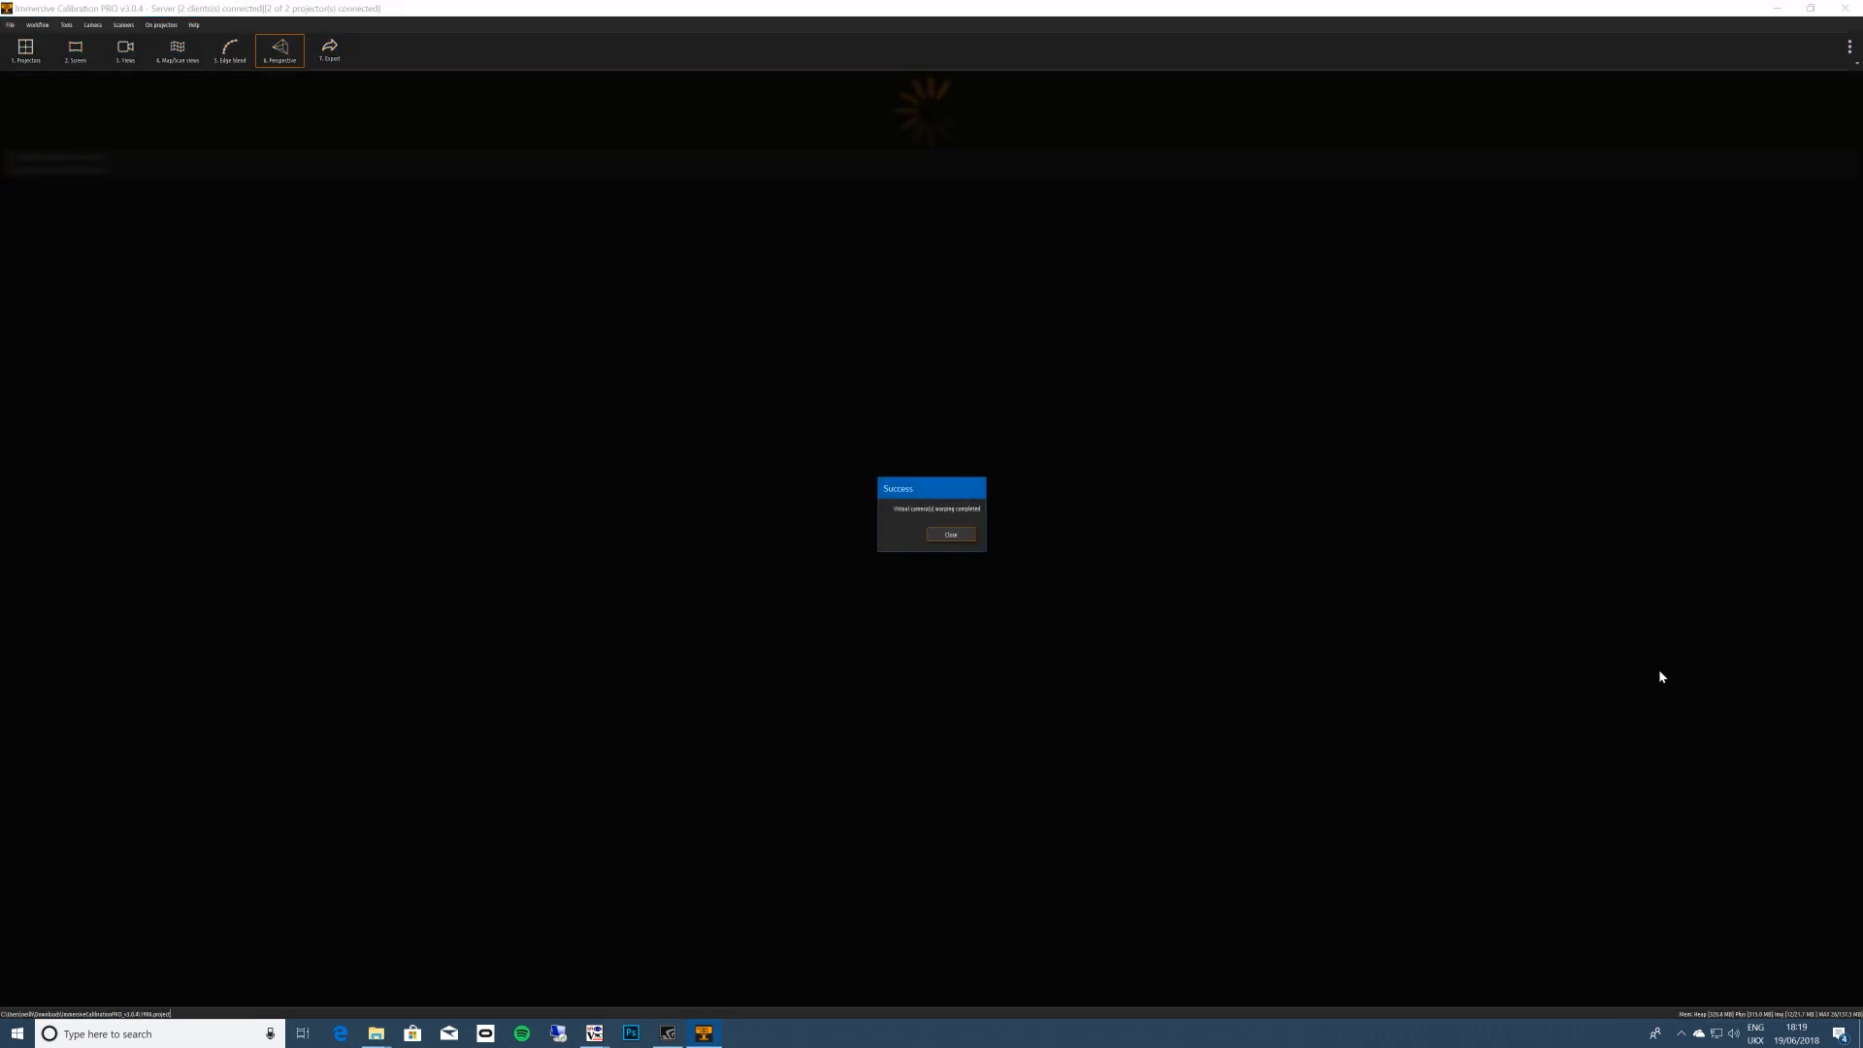
left_click(936, 530)
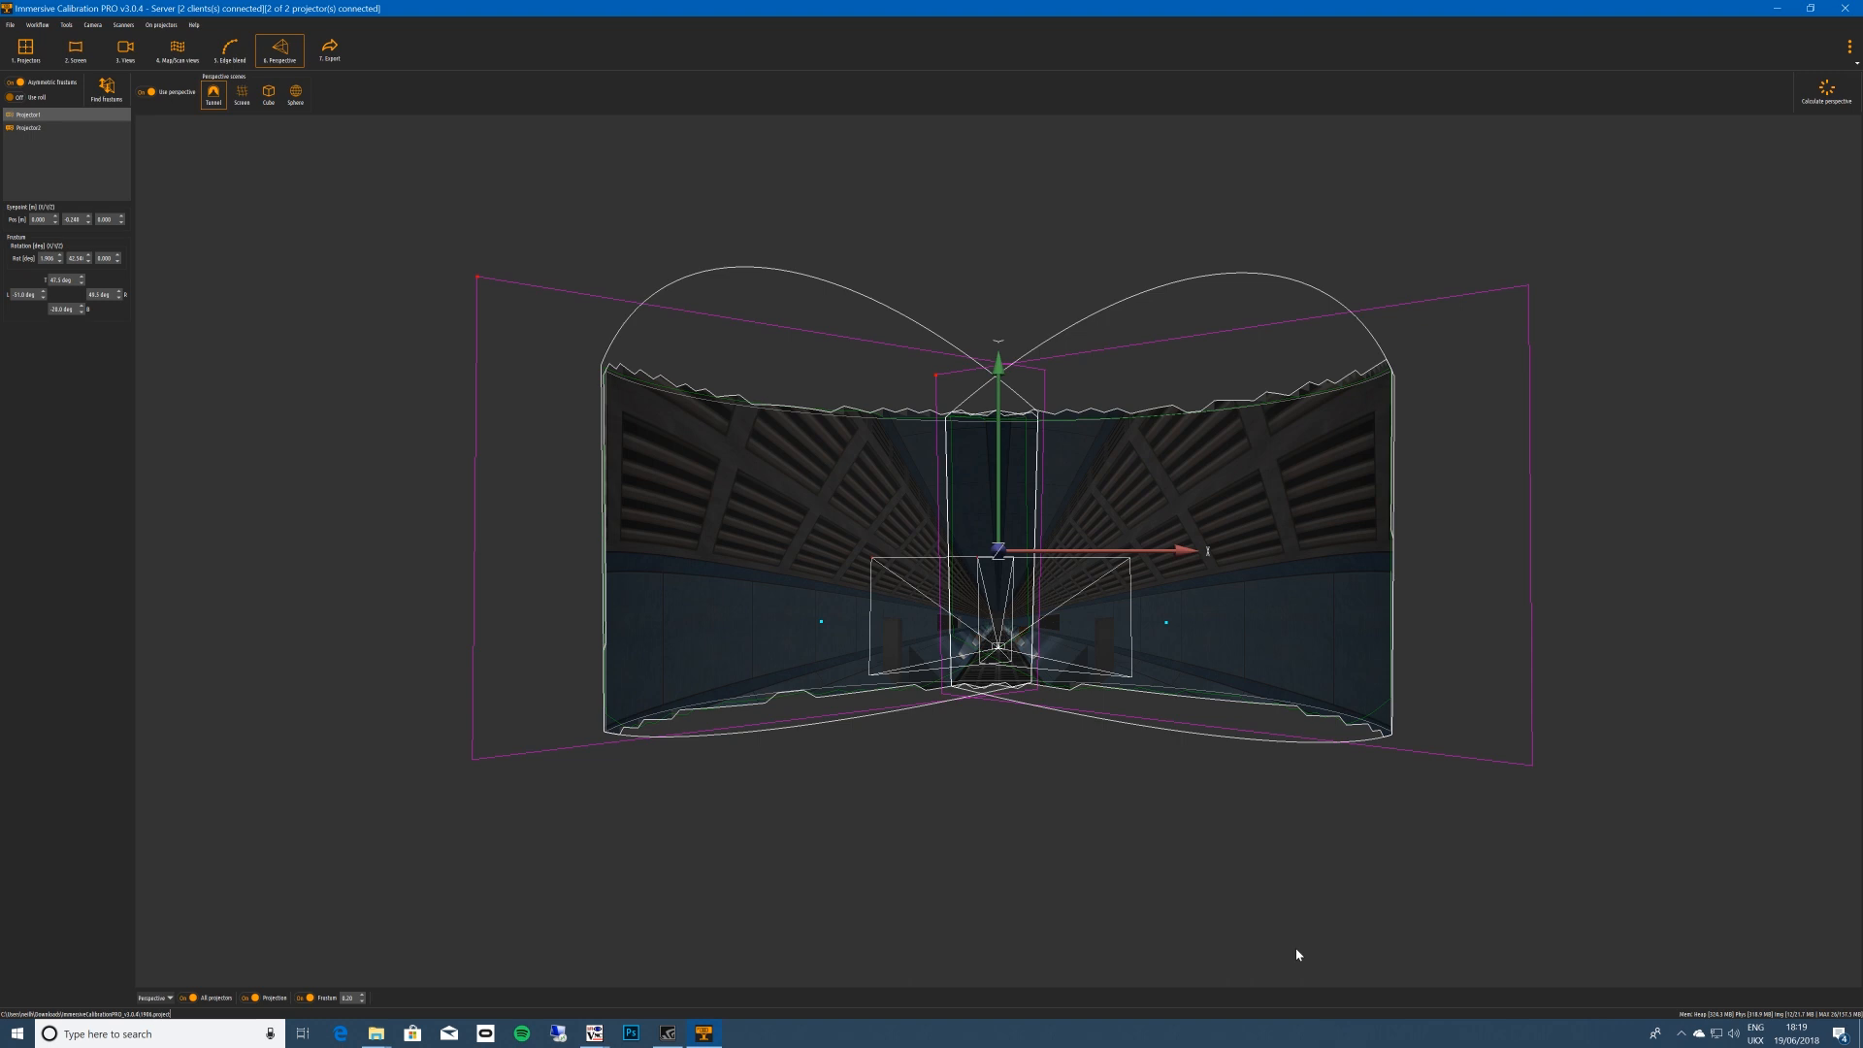
left_click_drag(1252, 537, 1194, 495)
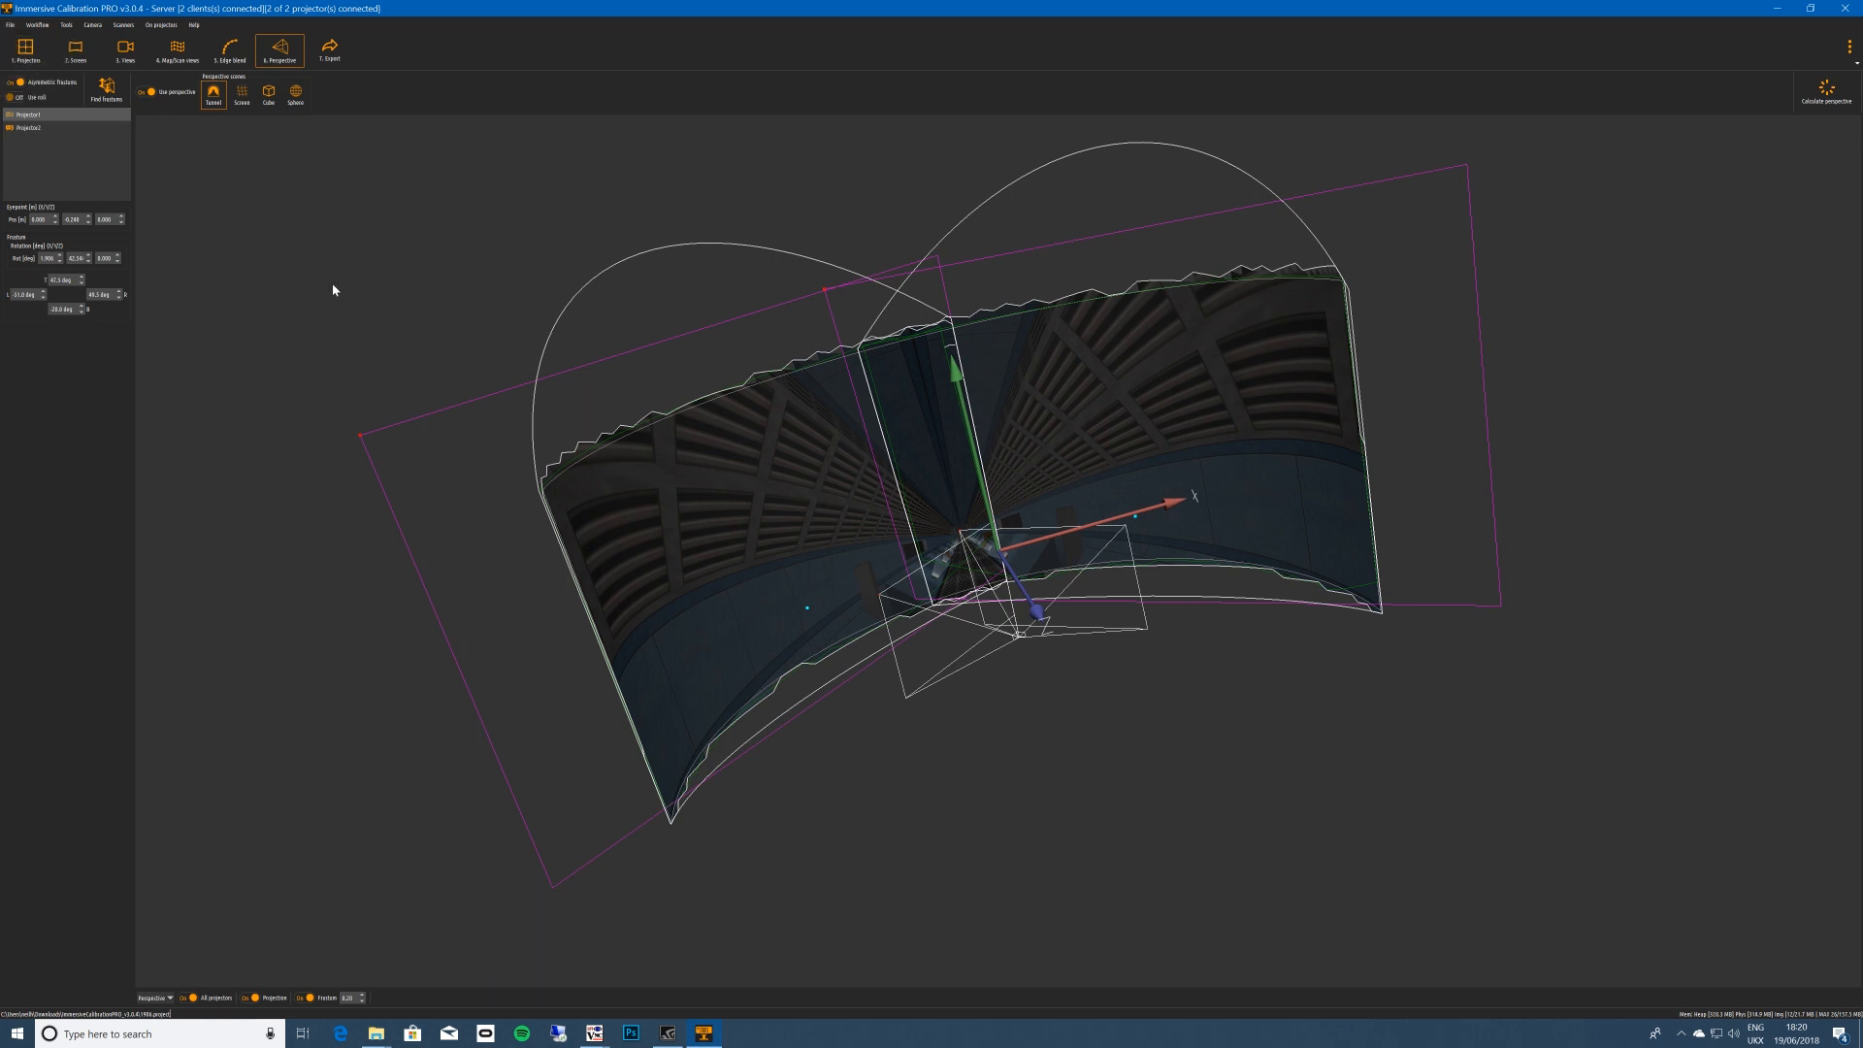
left_click_drag(349, 375, 333, 467)
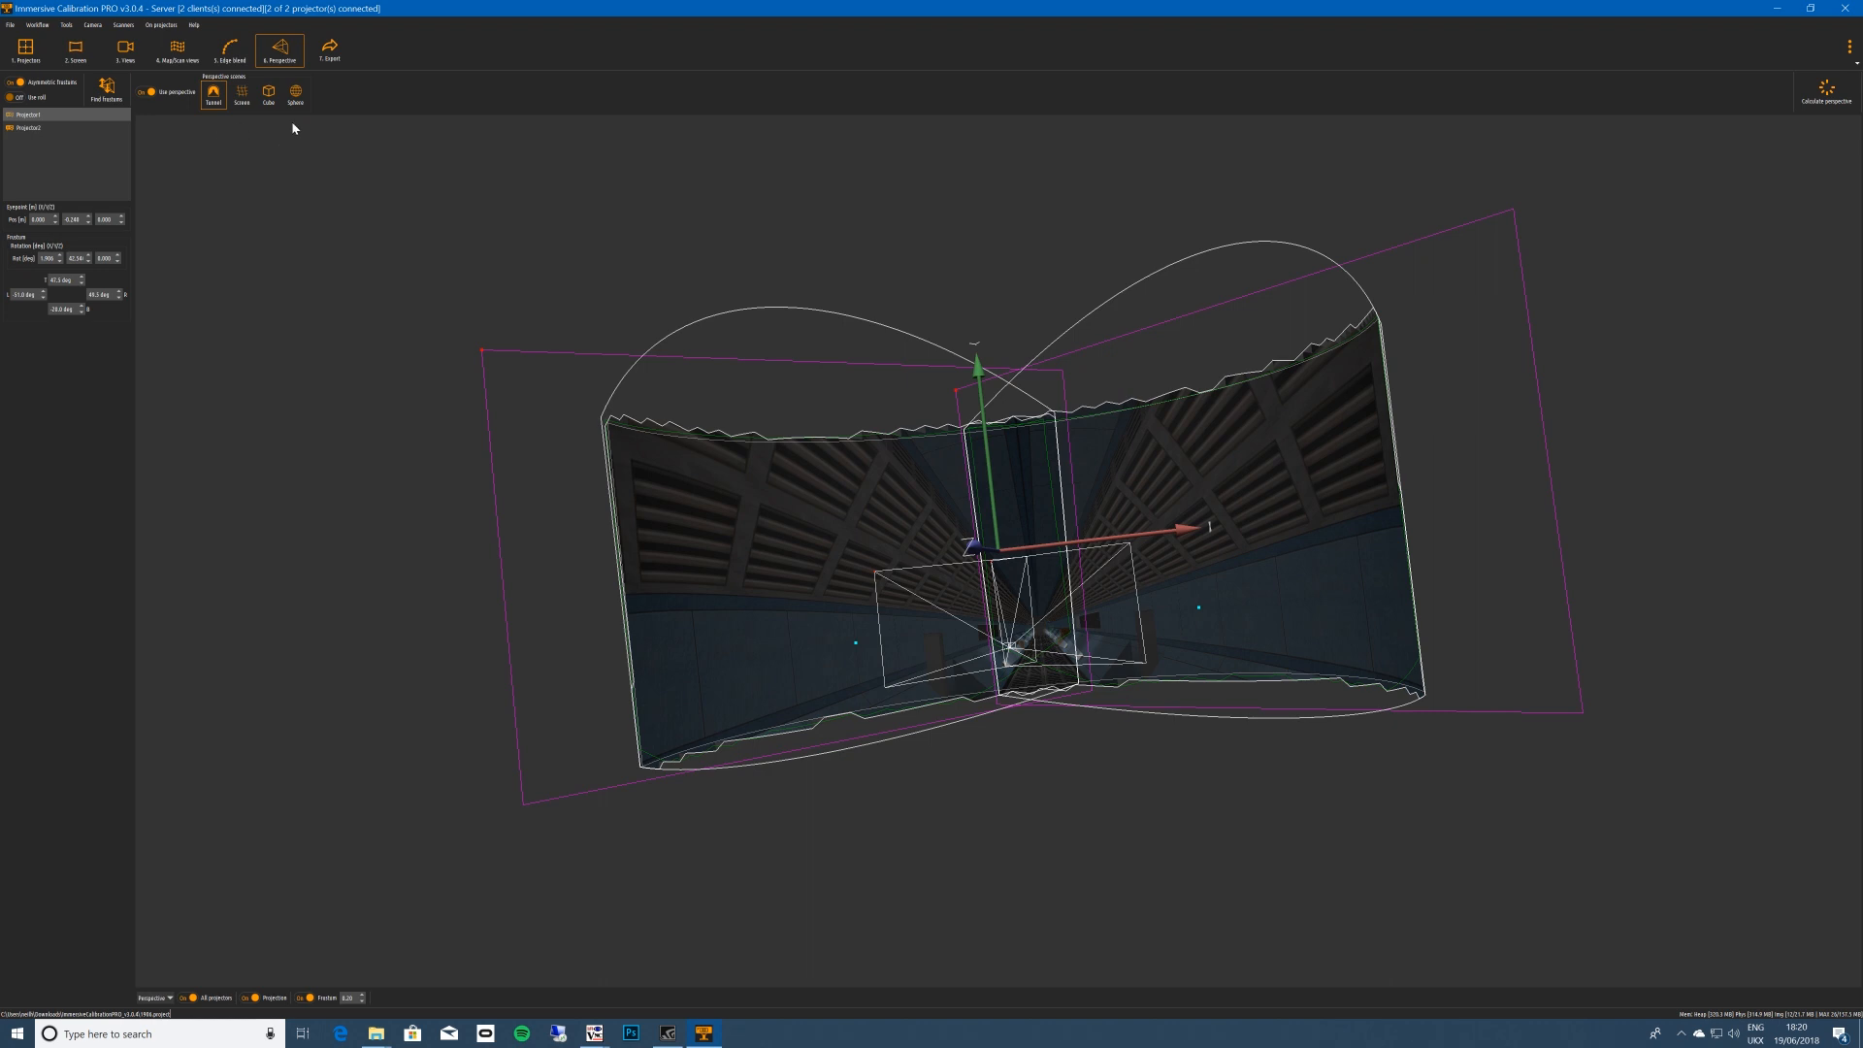
Export the calibration with the Prepar3D ViewGroups.xml and General frustum formats enabled, using the file name prefix 1906.
left_click(337, 51)
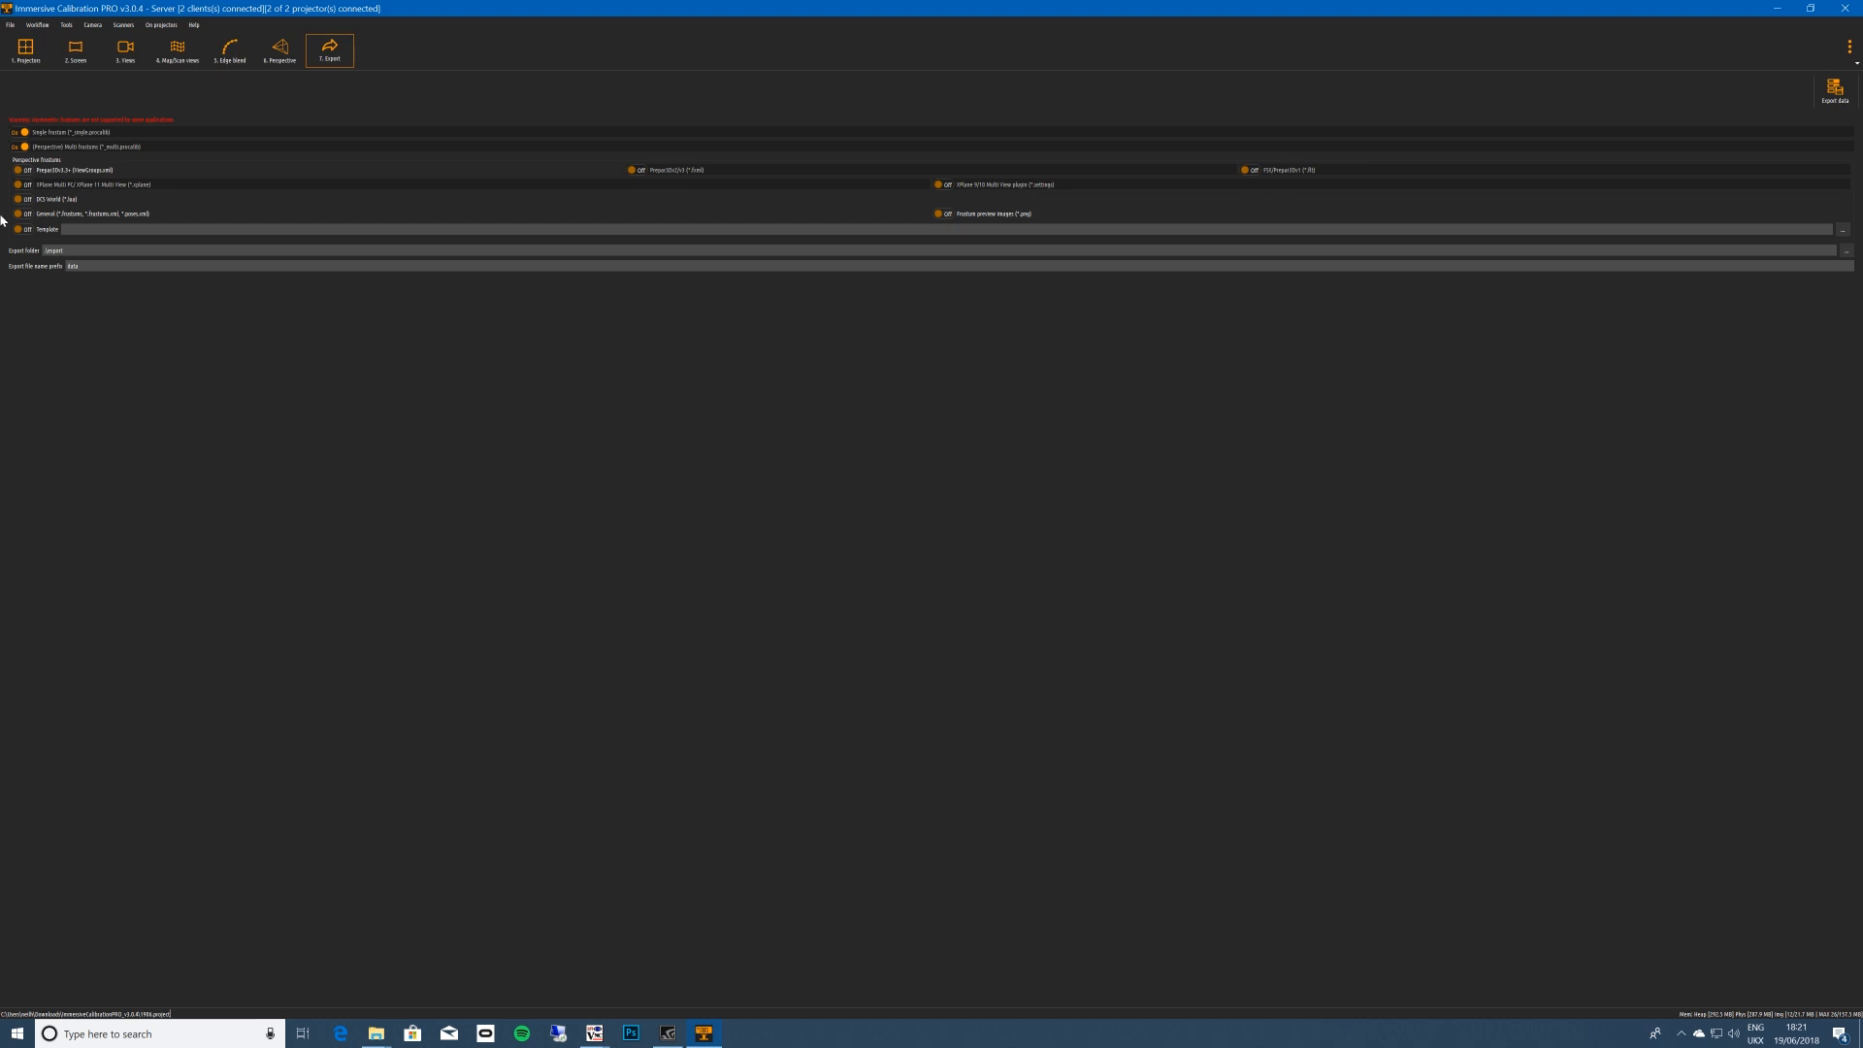
left_click(29, 171)
left_click(28, 215)
double_click(73, 266)
left_click(1835, 89)
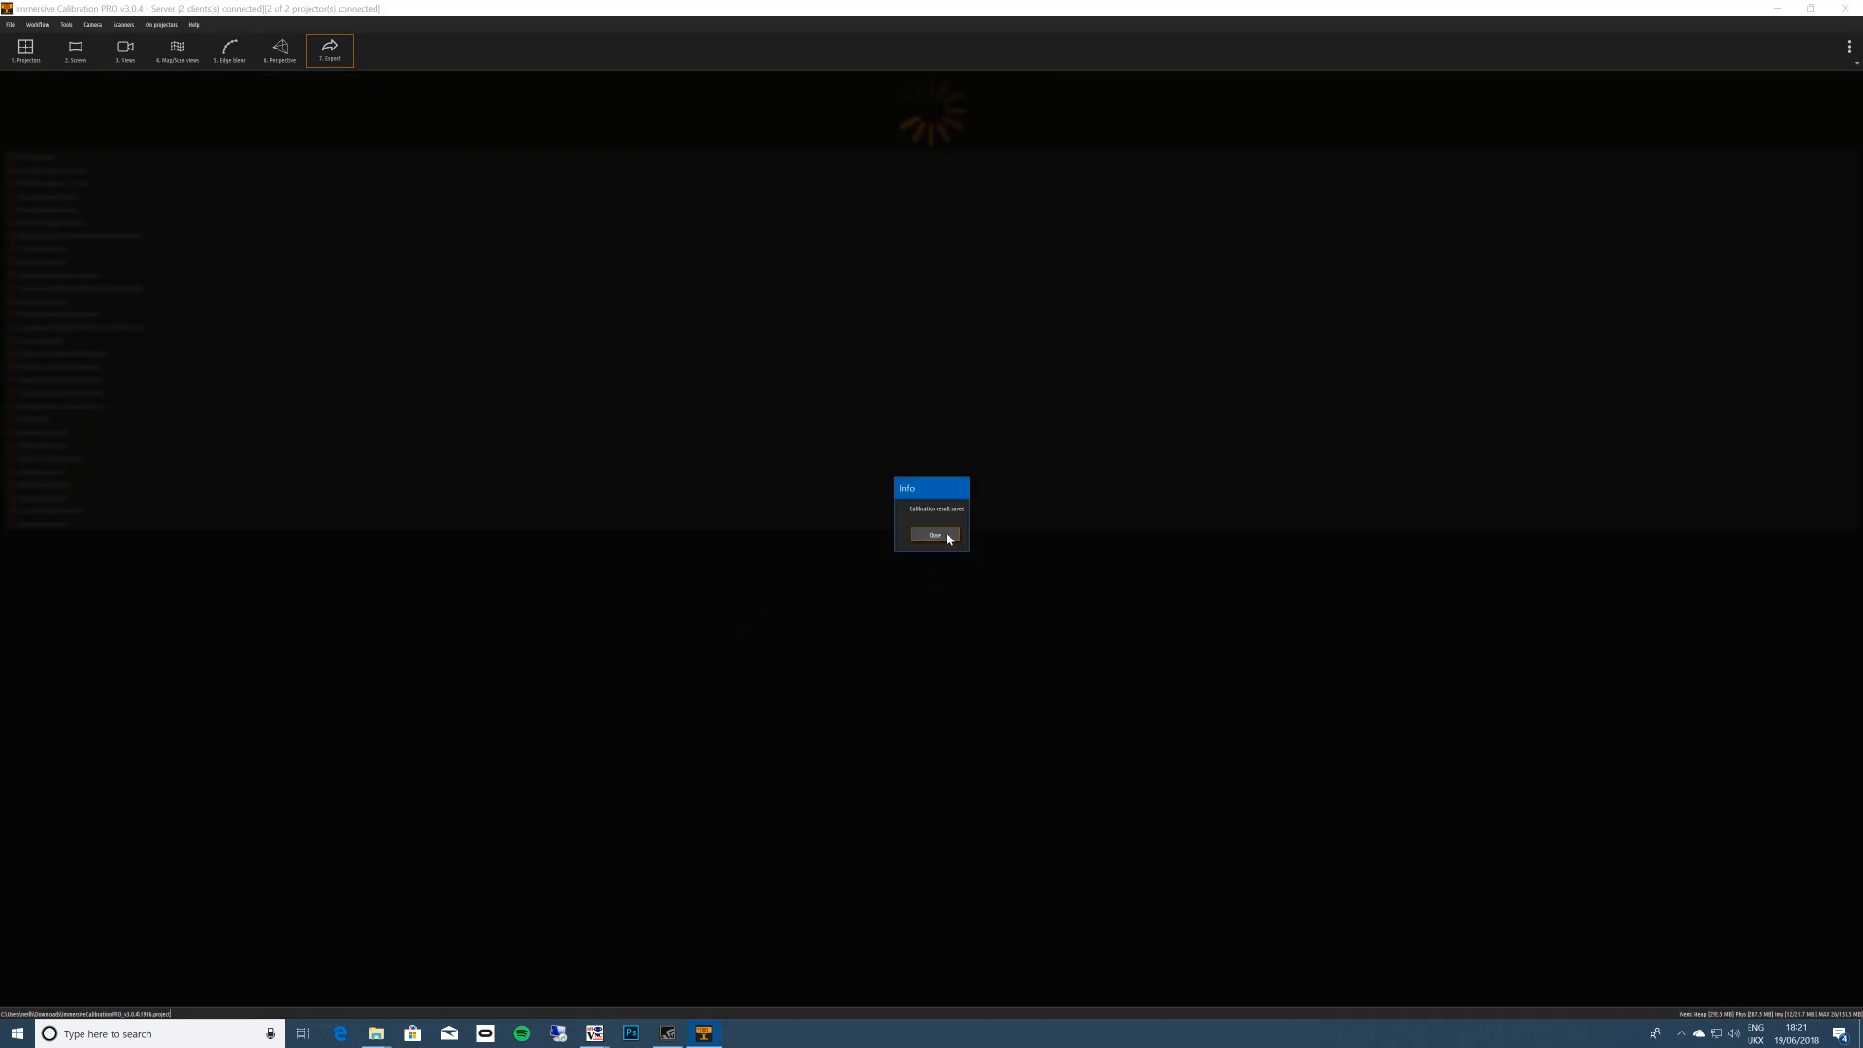
left_click(935, 535)
Switch to File Explorer and open the export folder in ImmersiveCalibrationPRO_v3.0.4, with its files sorted newest first.
mouse_move(375, 1034)
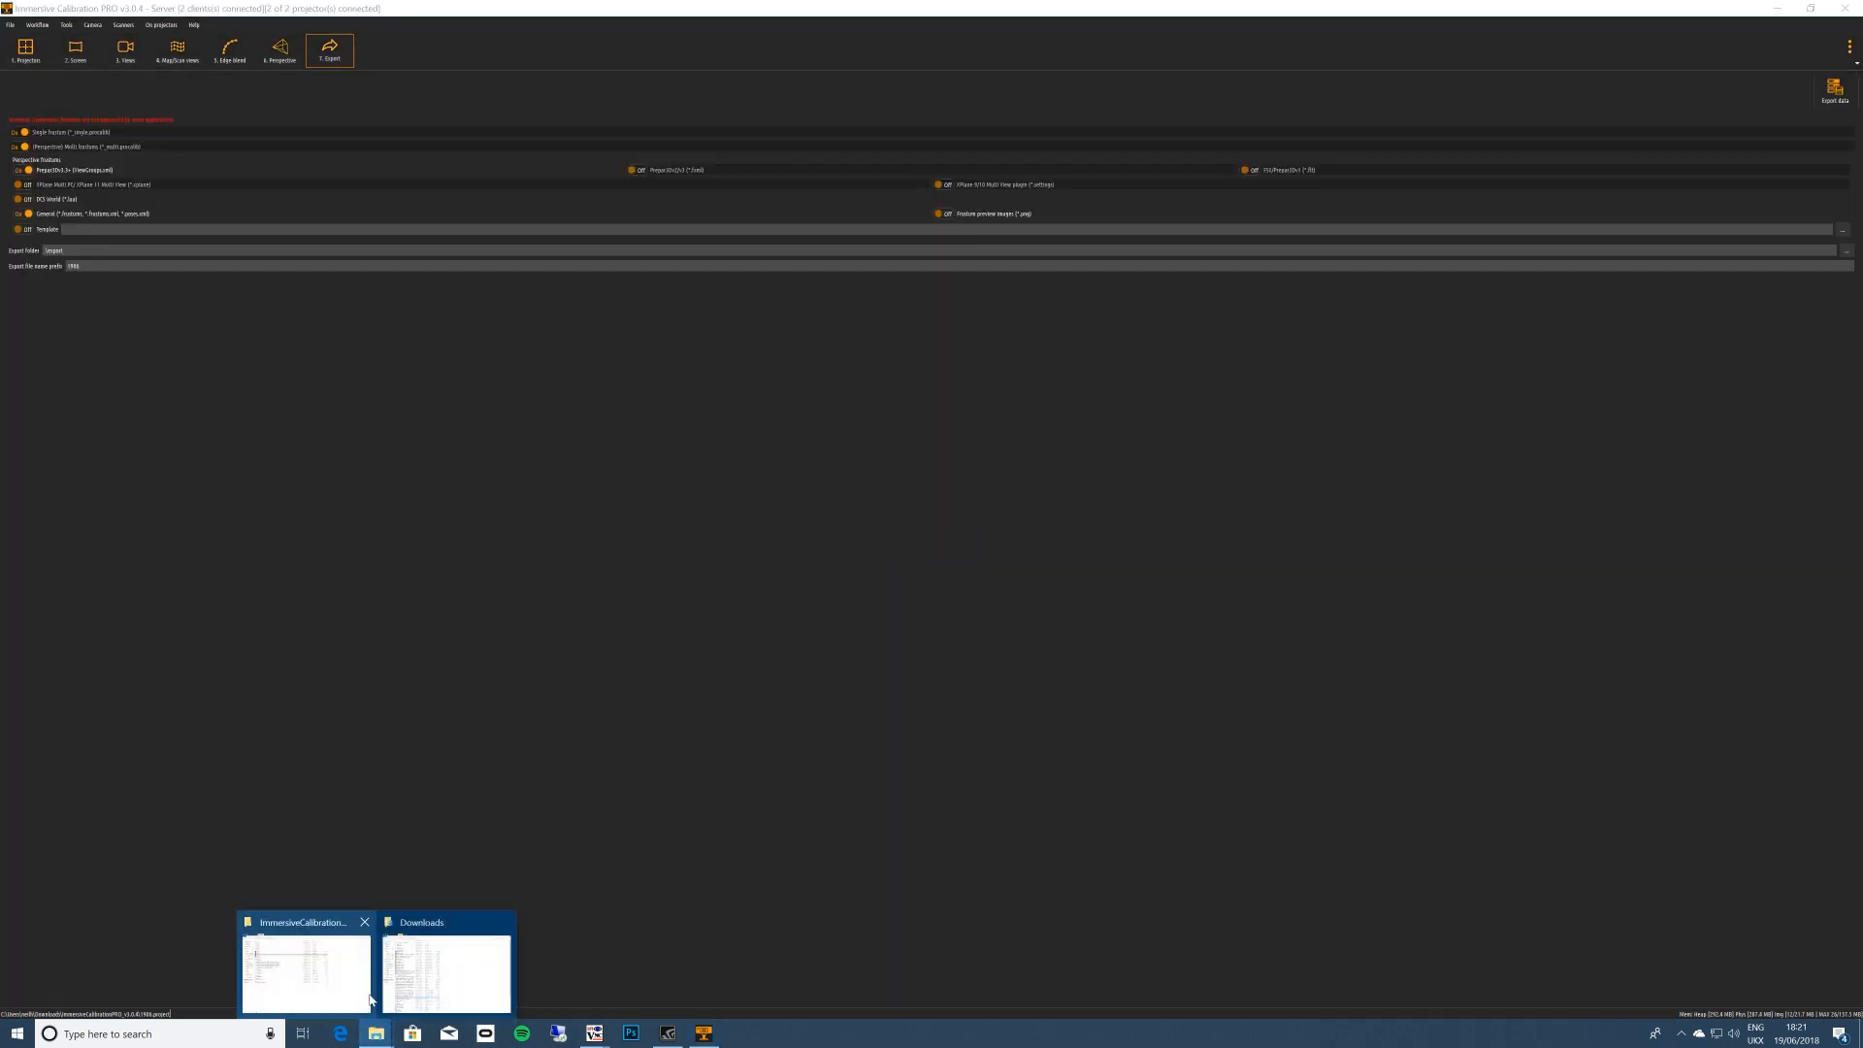
left_click(317, 970)
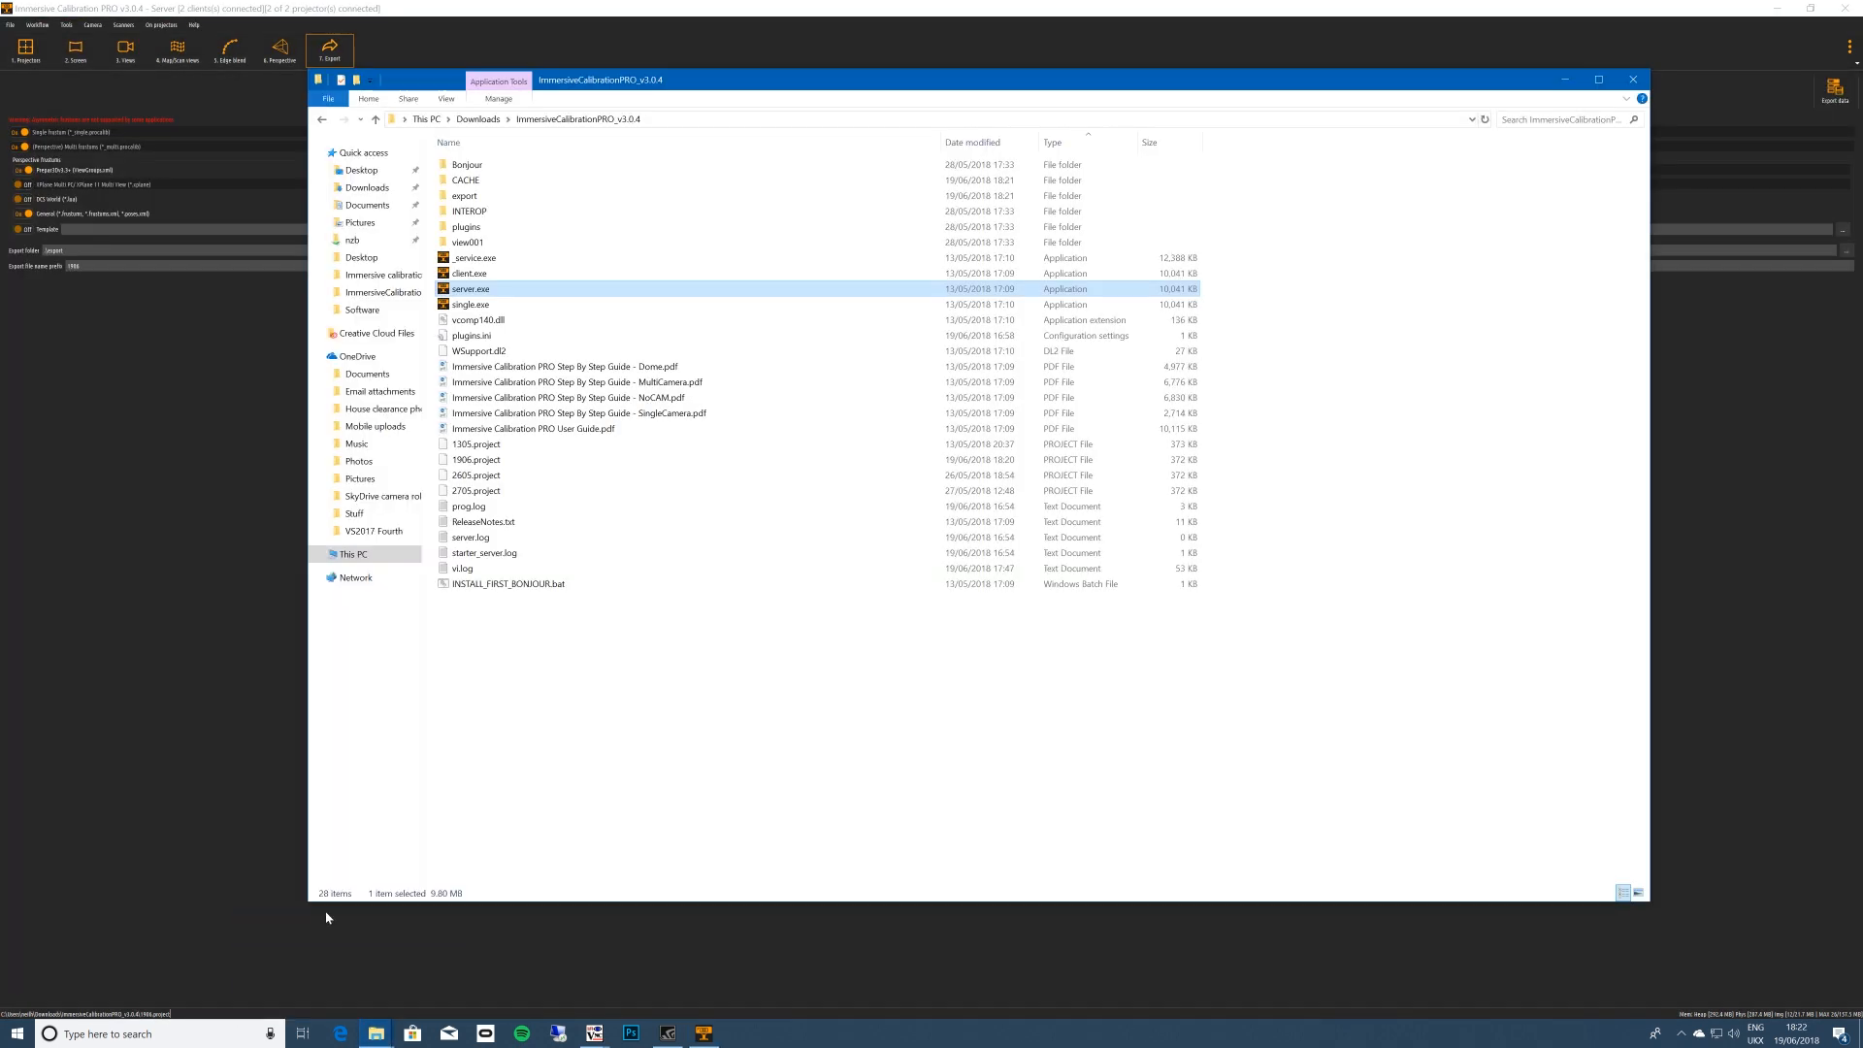
double_click(464, 196)
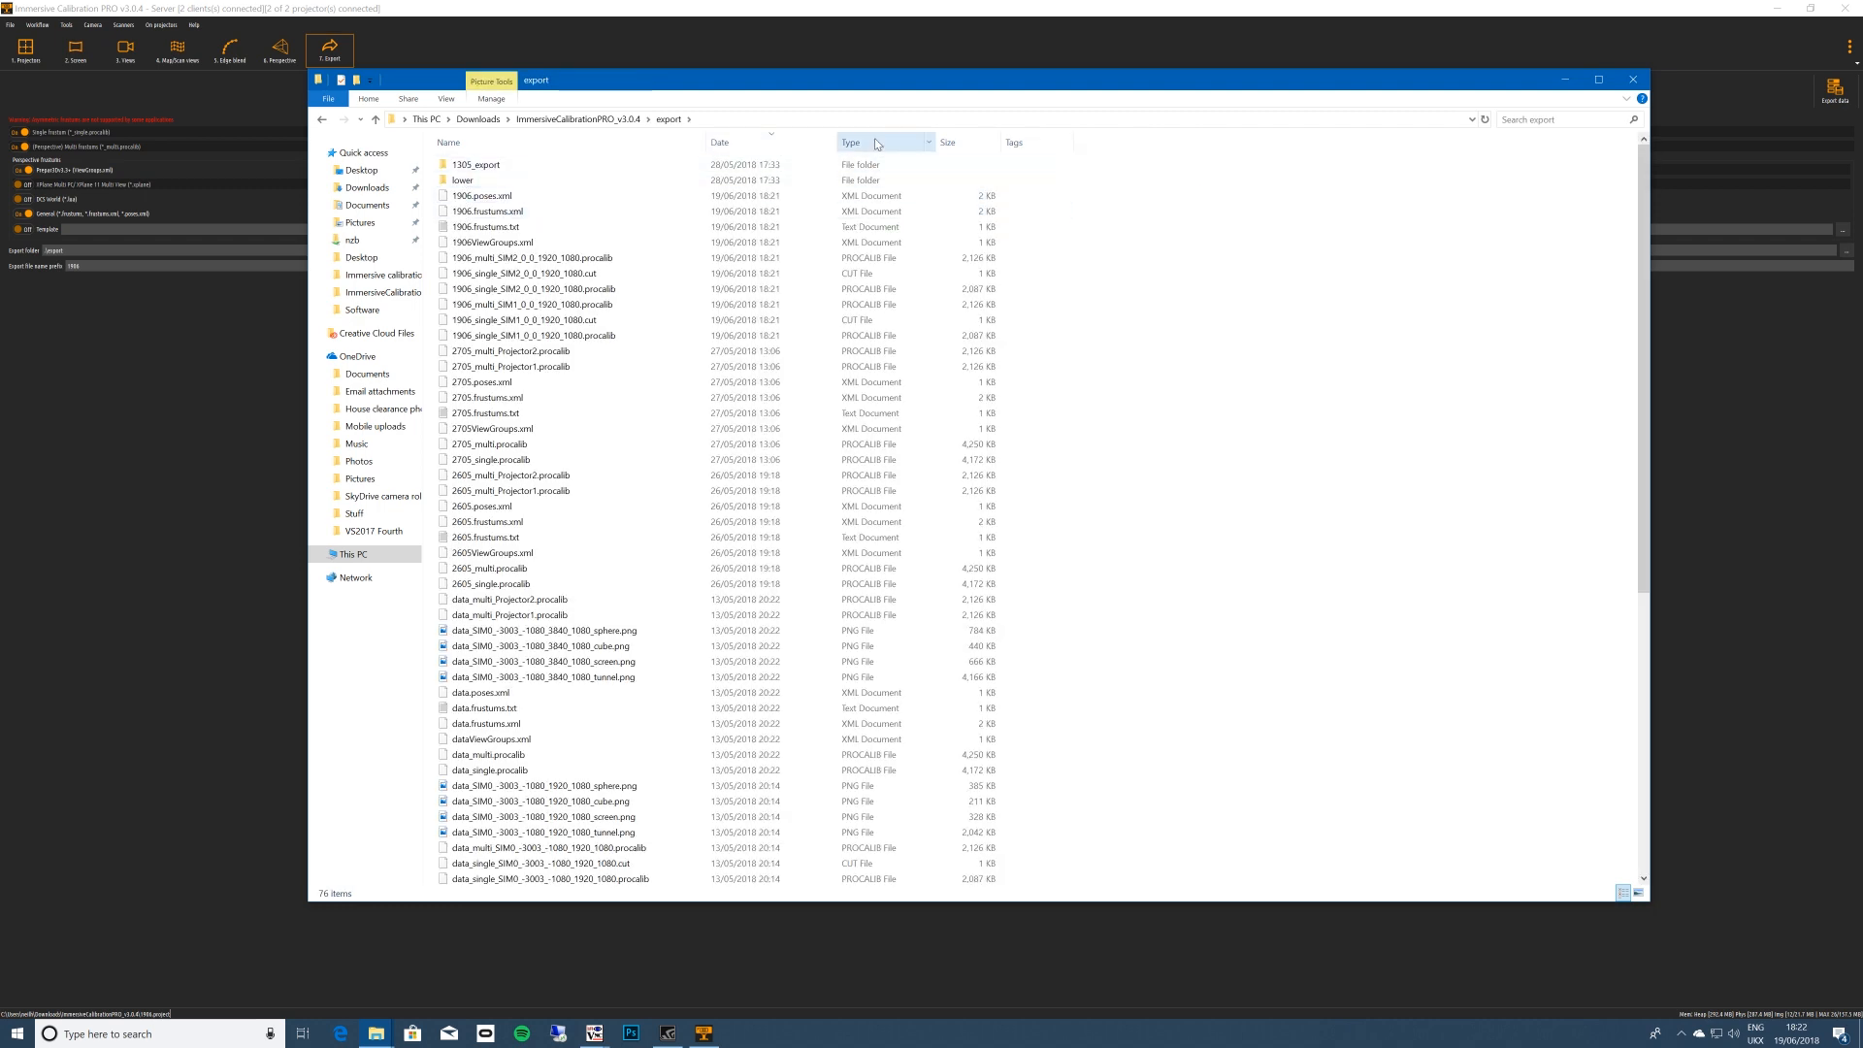
left_click(763, 142)
left_click(763, 143)
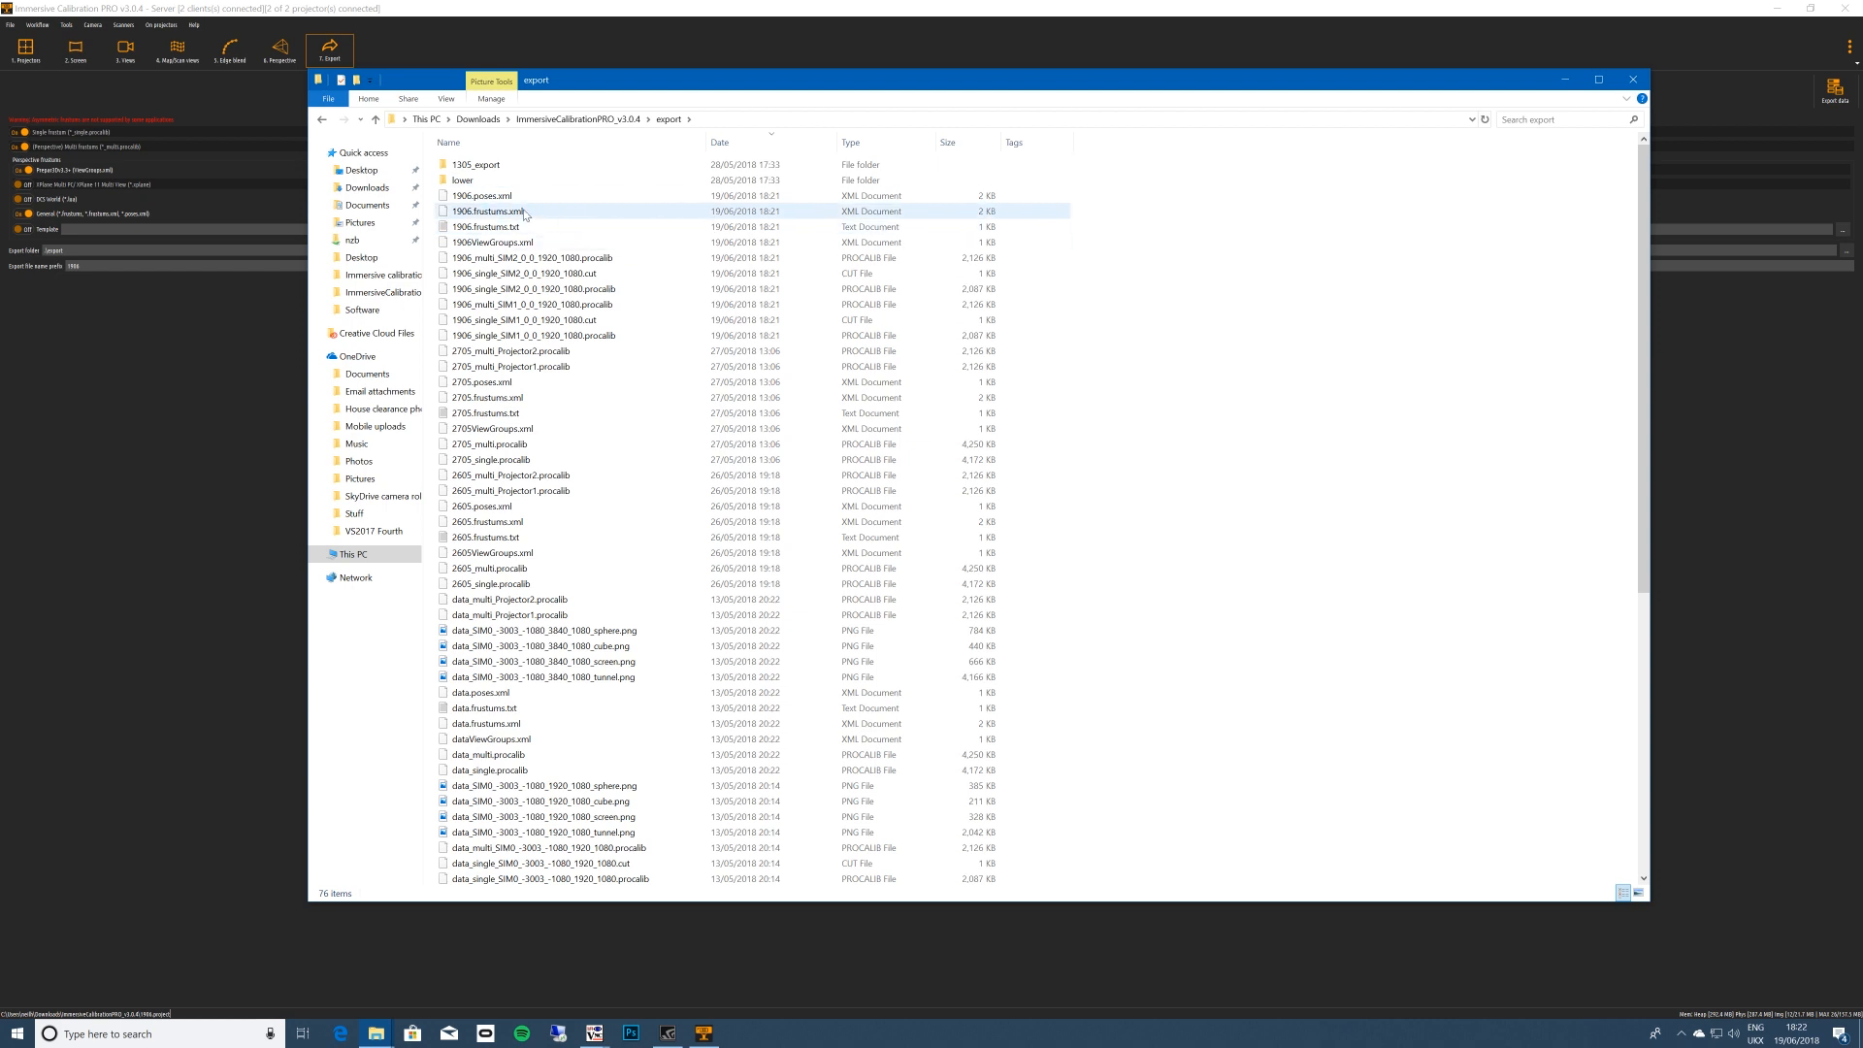
Examine the exported 1906 files, including 1906ViewGroups.xml and the single and multi procalib files for SIM1 and SIM2.
left_click(485, 196)
left_click(489, 336, "shift")
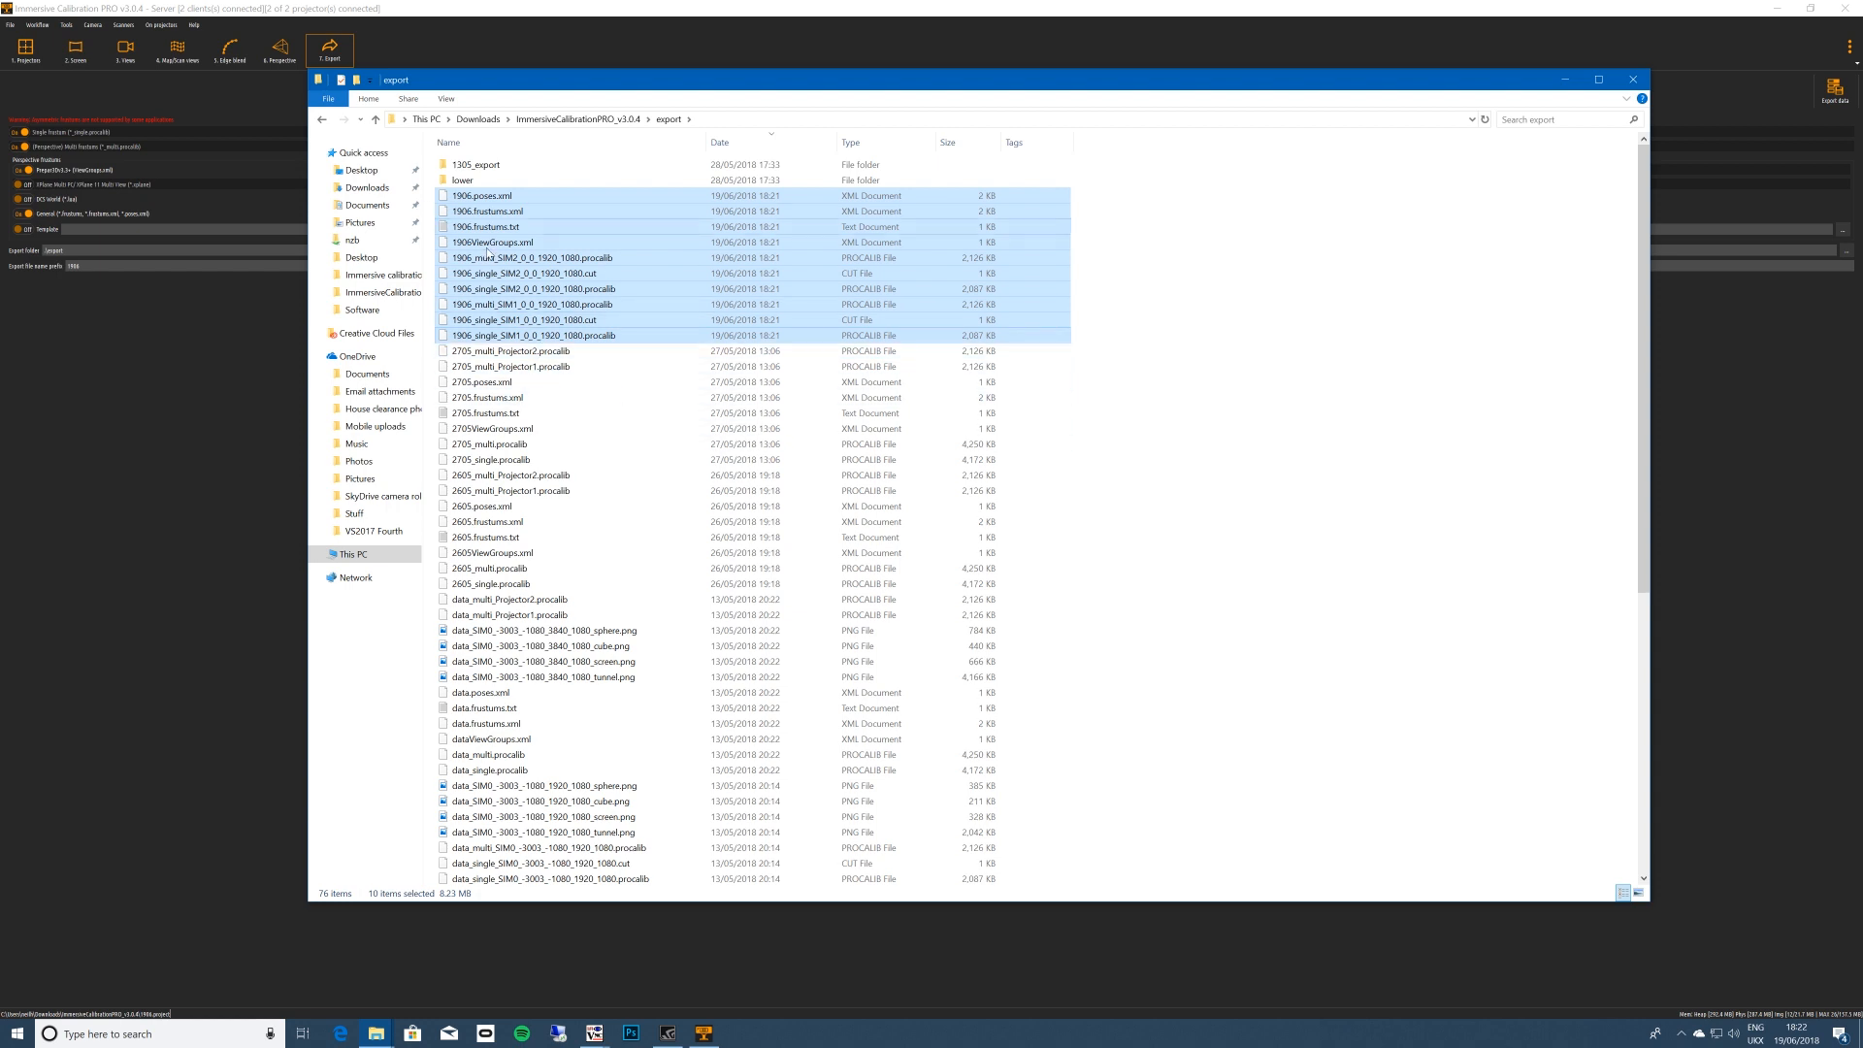
left_click(491, 246)
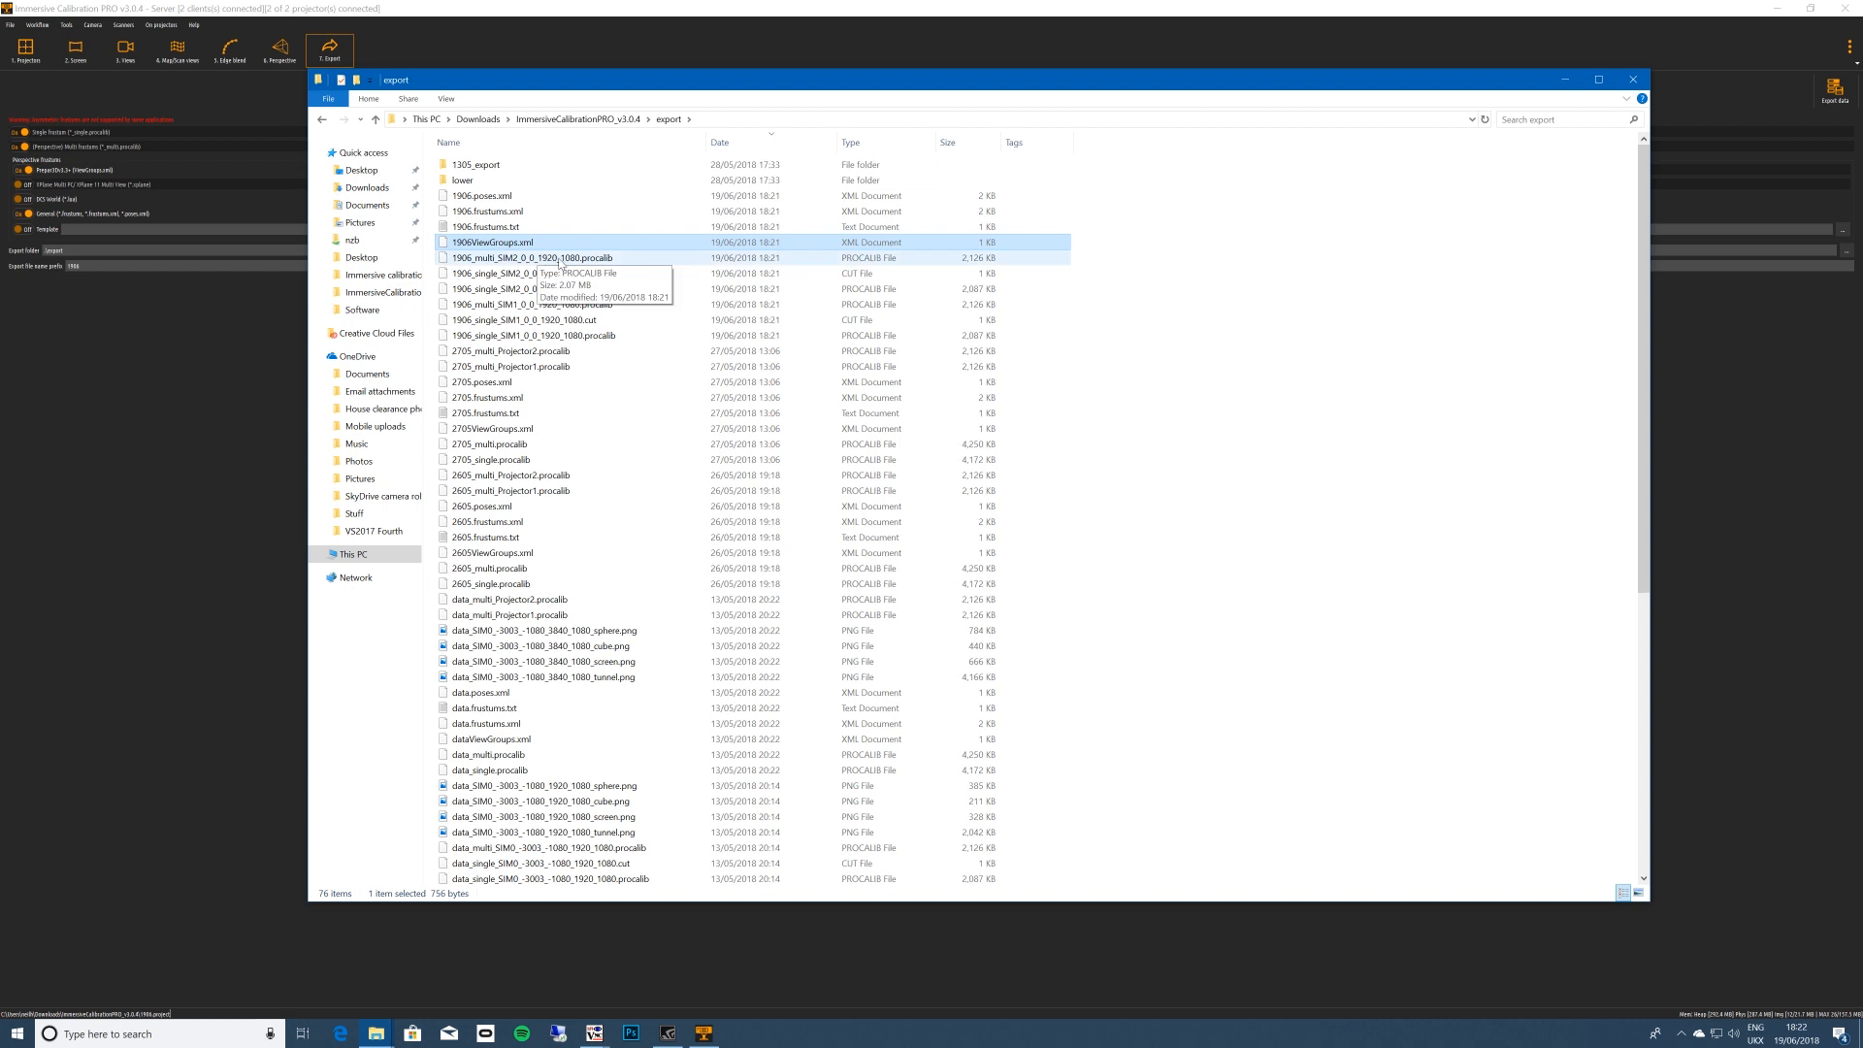
left_click(582, 336)
left_click(581, 305)
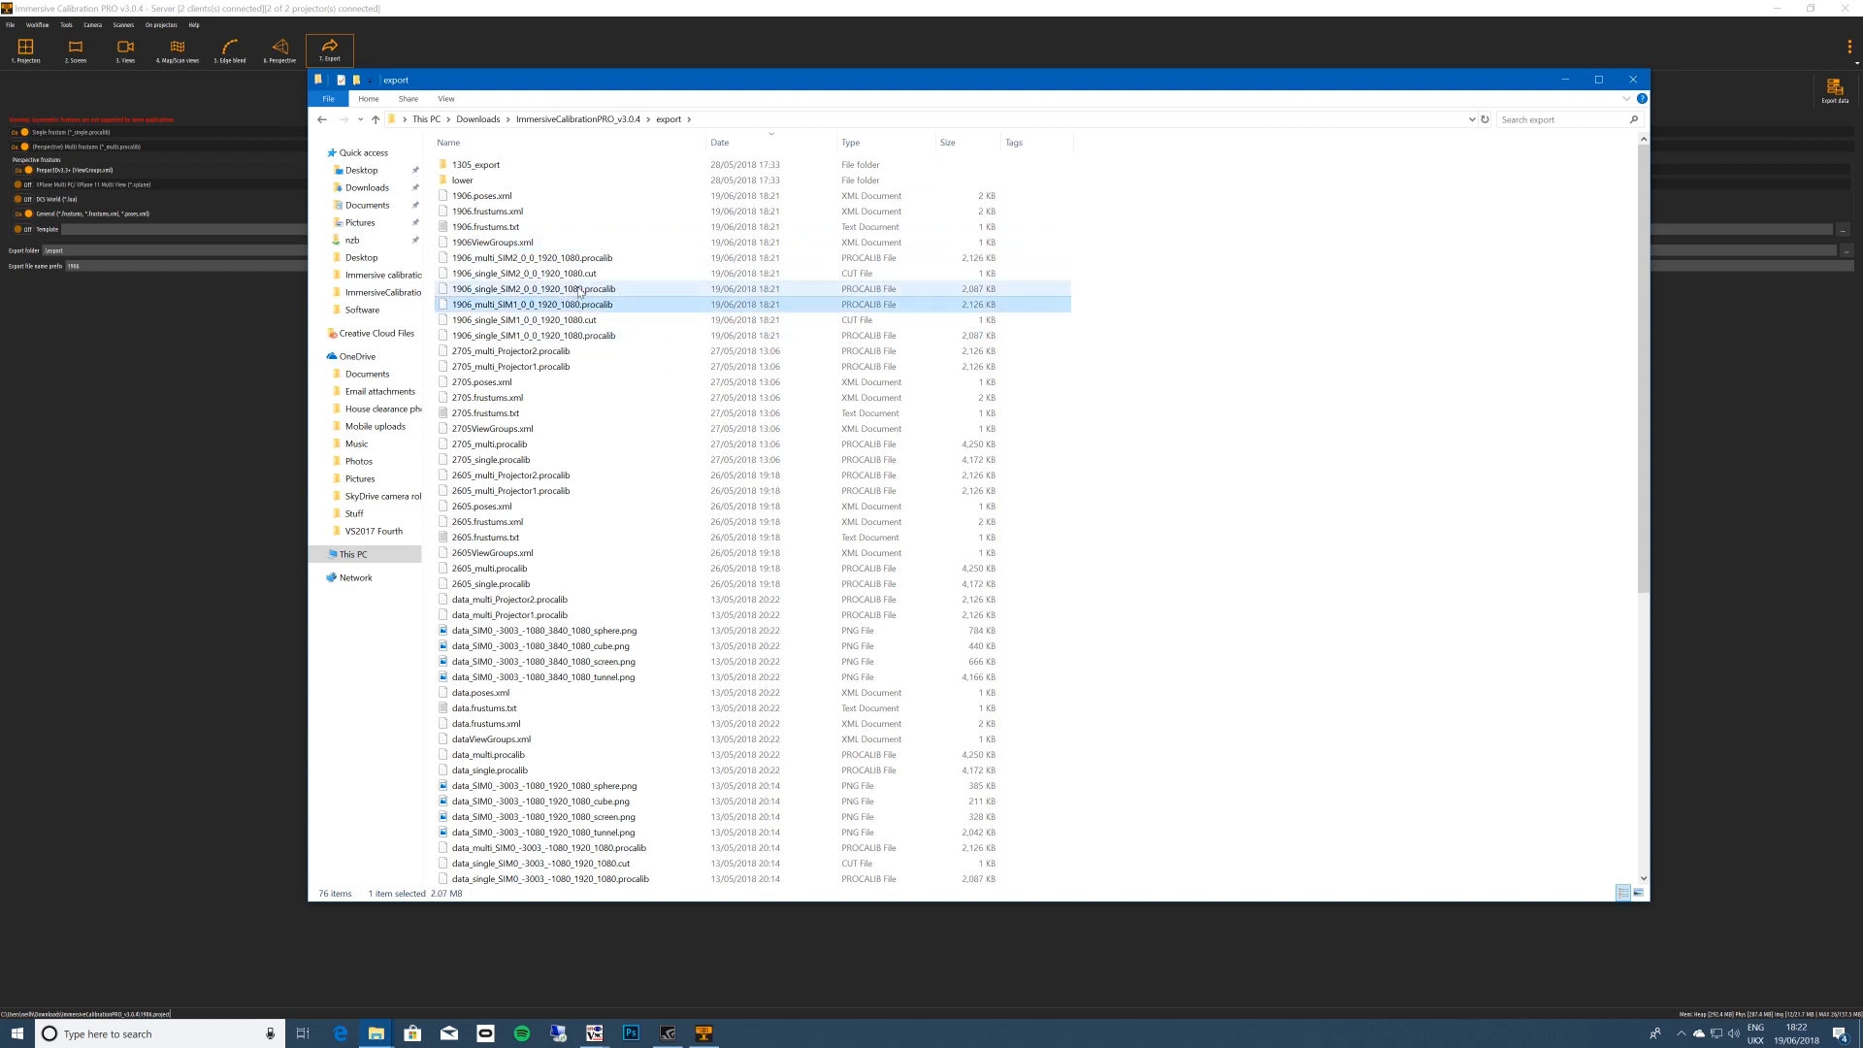
left_click(582, 291)
left_click(583, 260)
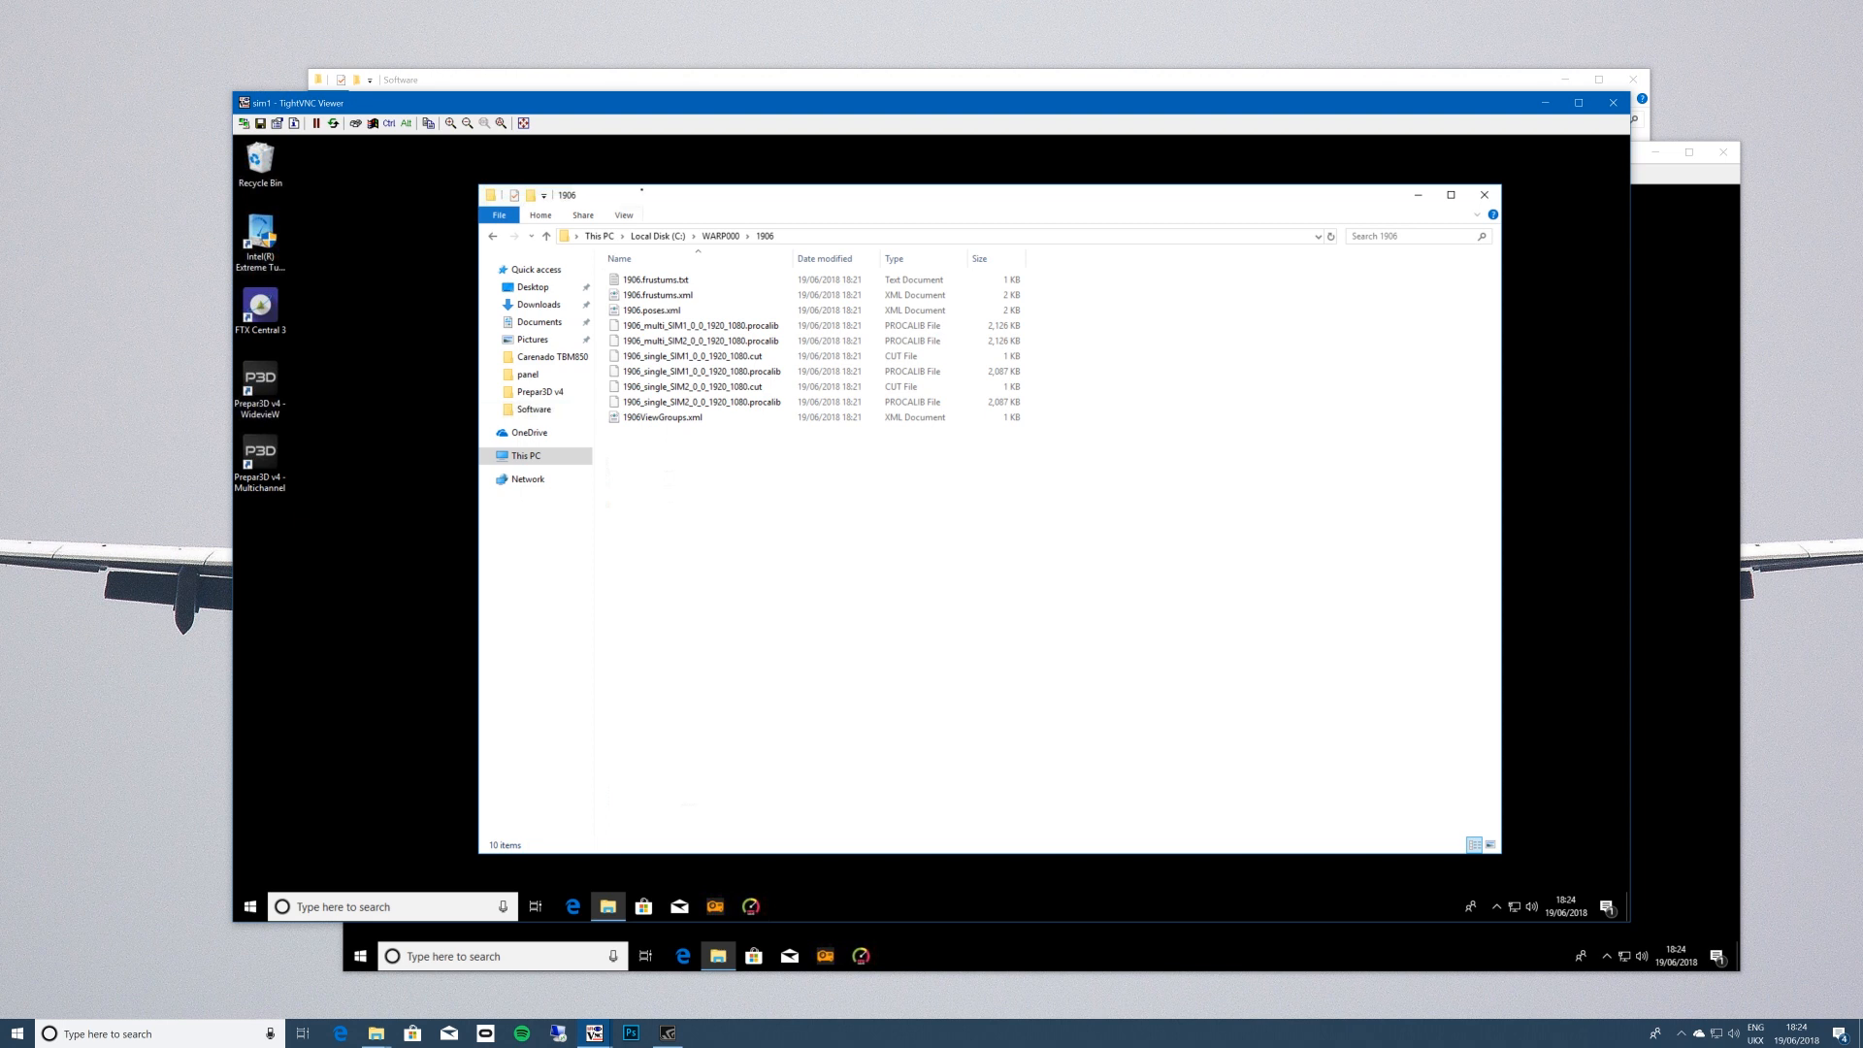
On the remote sim1 computer, copy the single and multi SIM1 procalib files from the WARP000\1906 folder.
left_click_drag(643, 195, 588, 193)
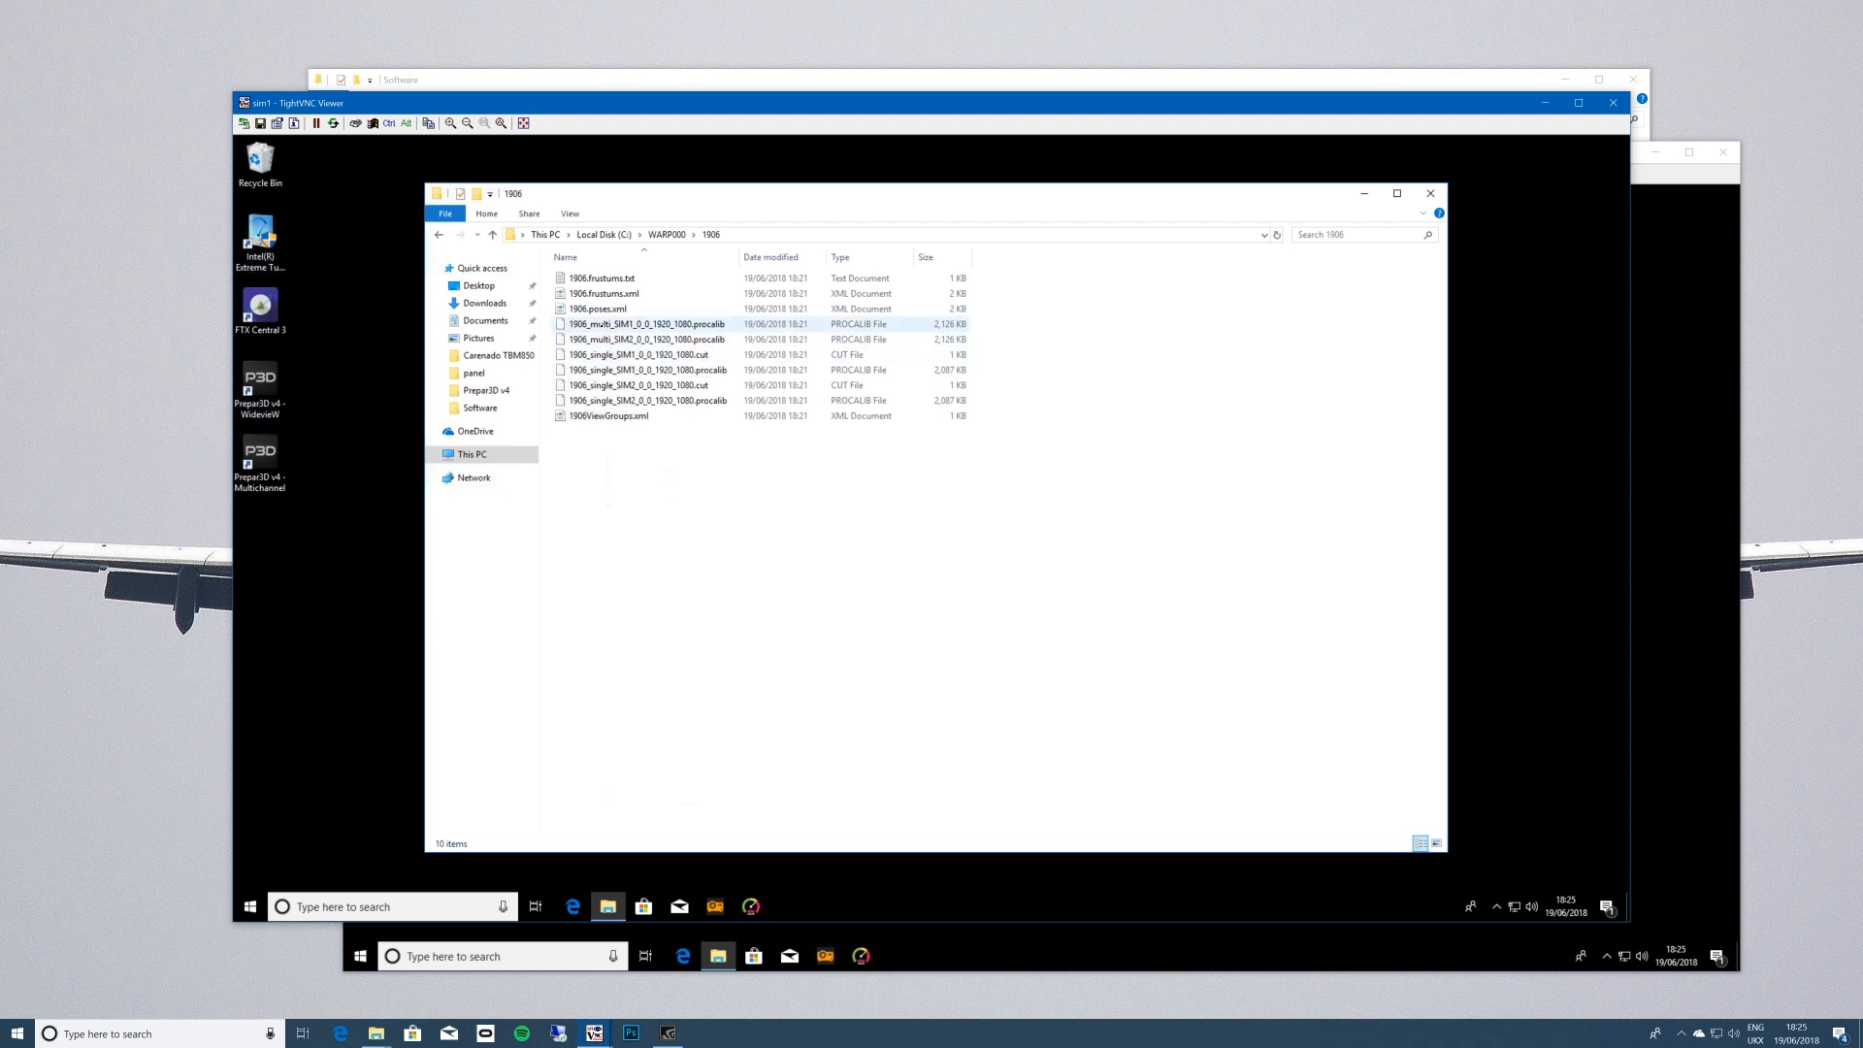
left_click(601, 325, "shift")
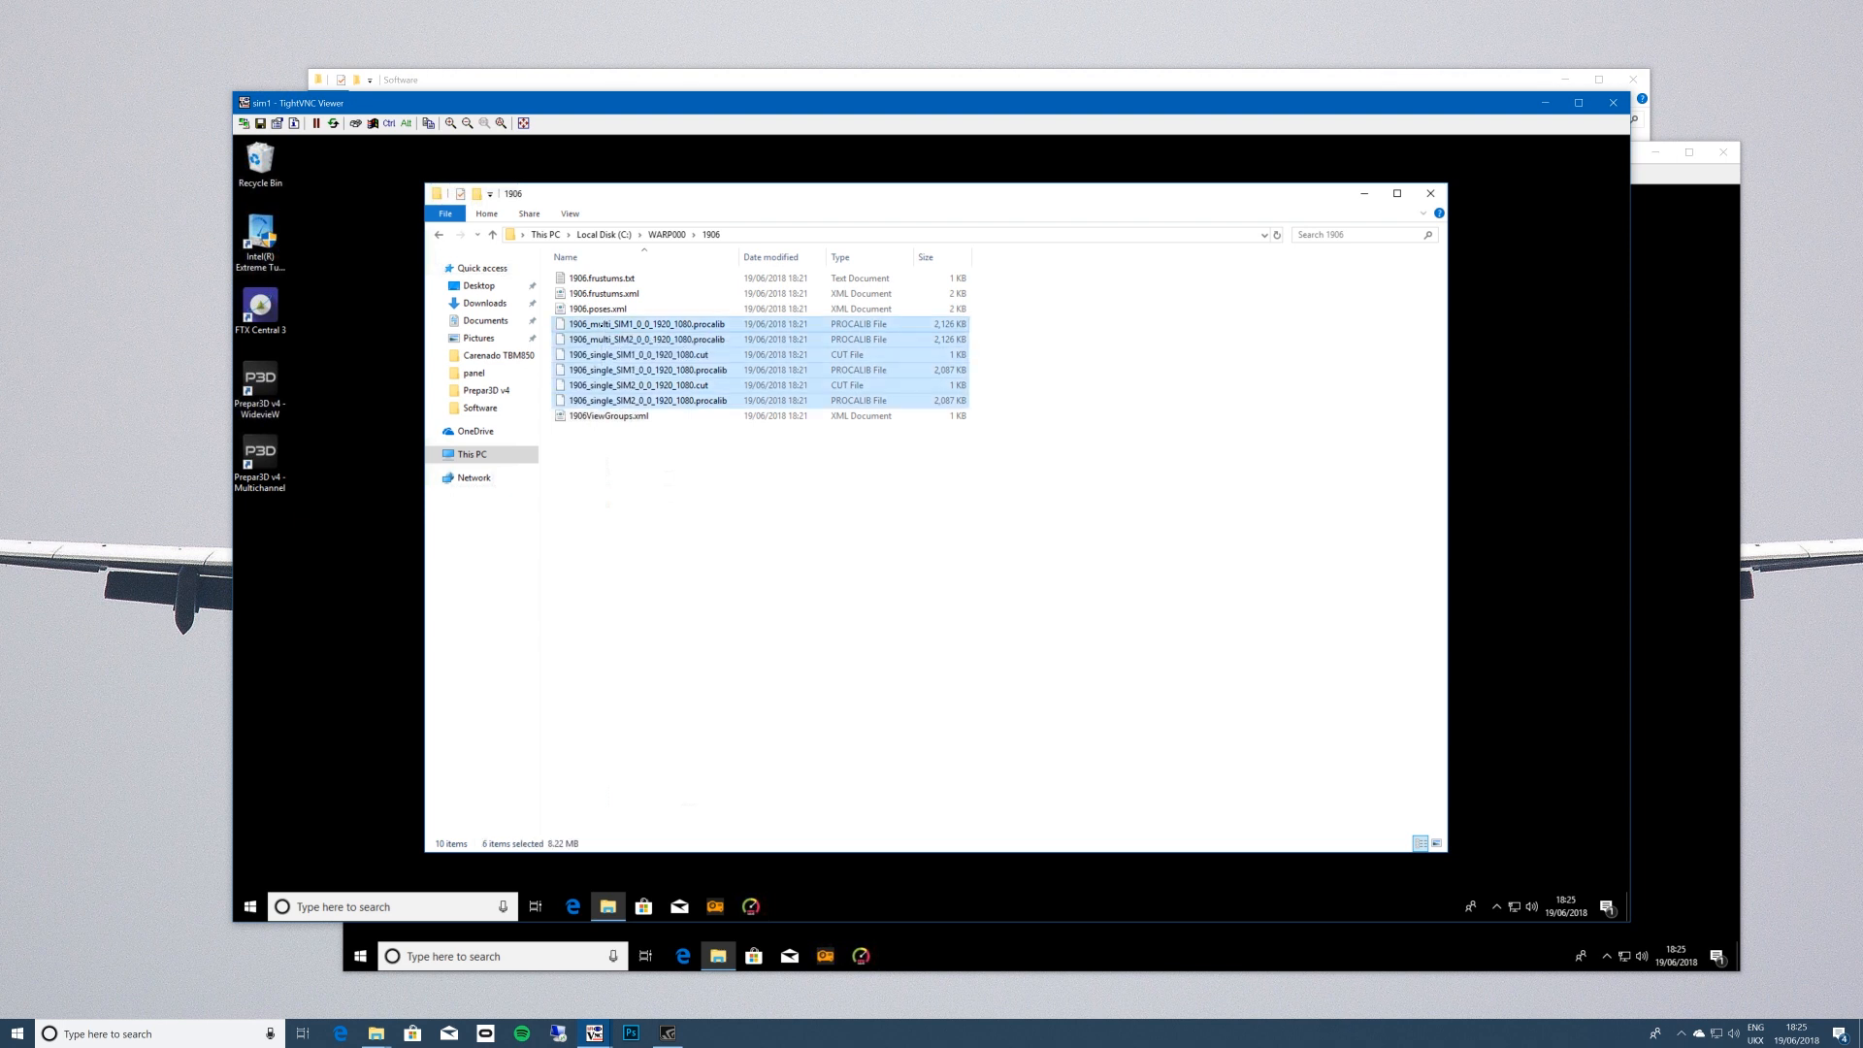
left_click(600, 326)
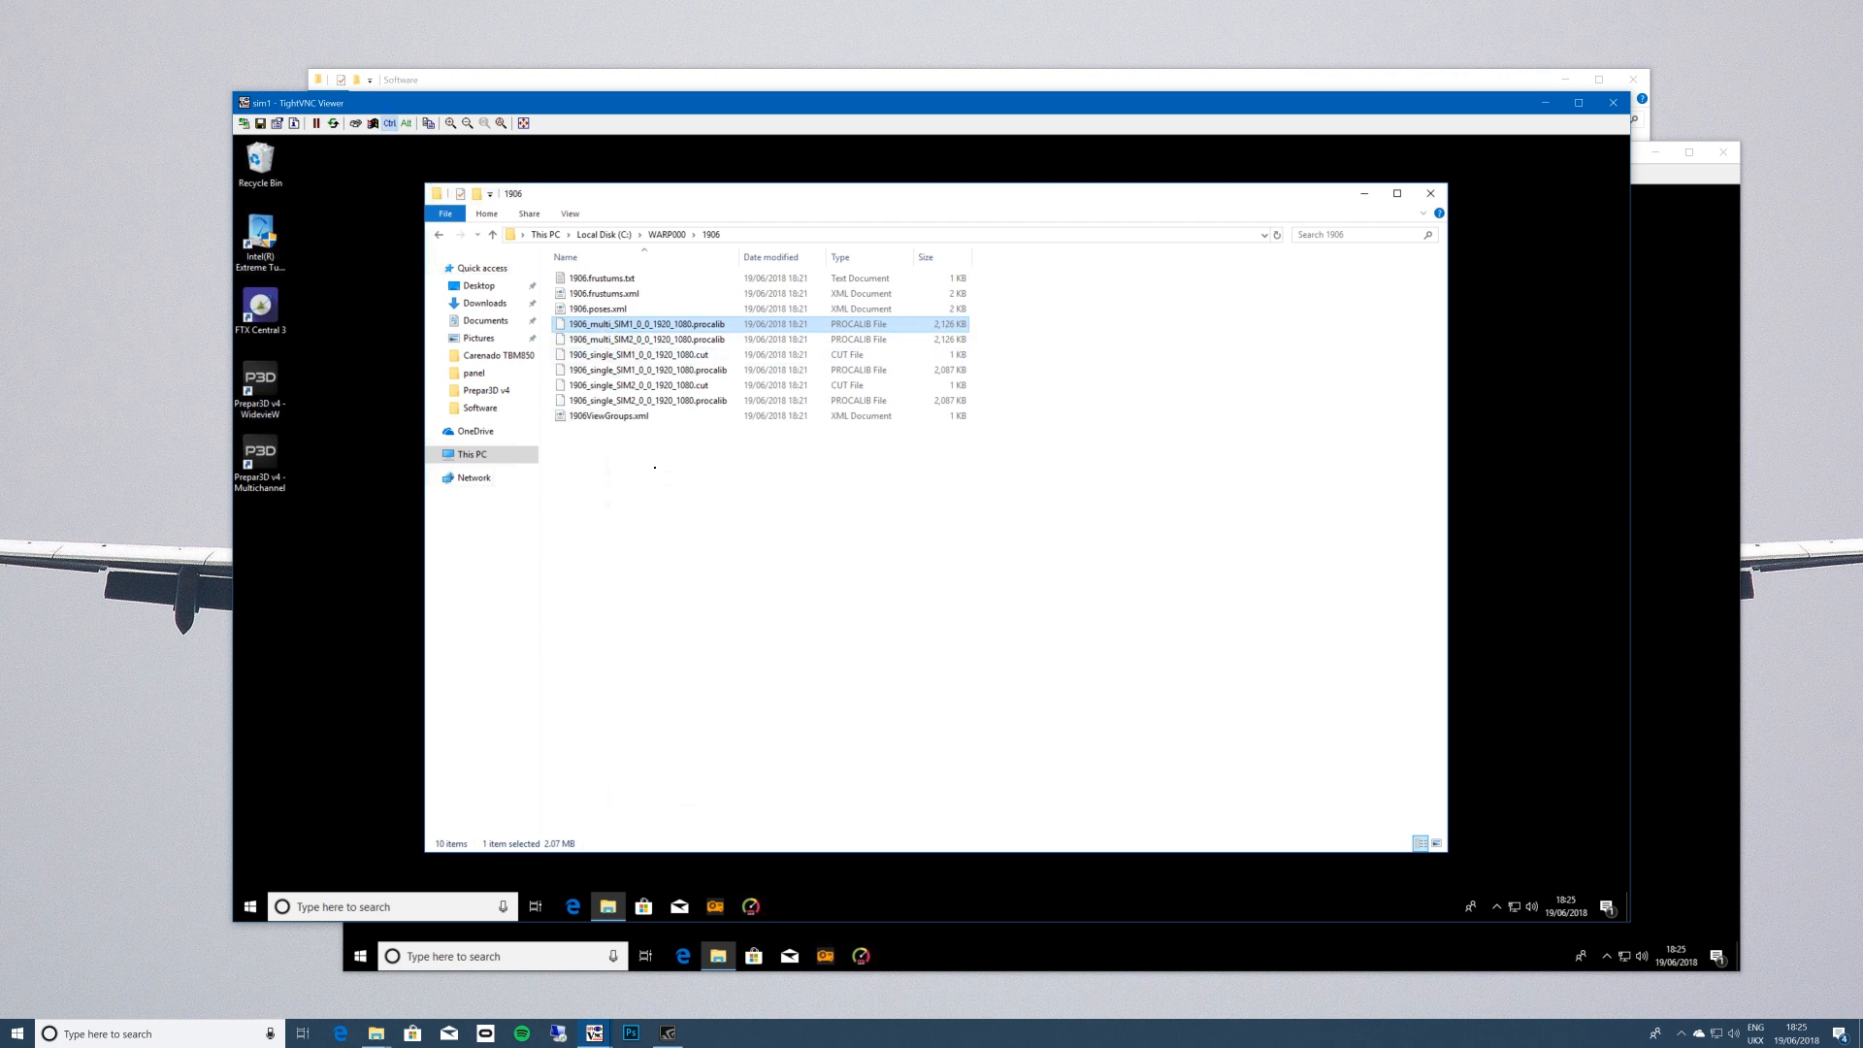
left_click(649, 370, "ctrl")
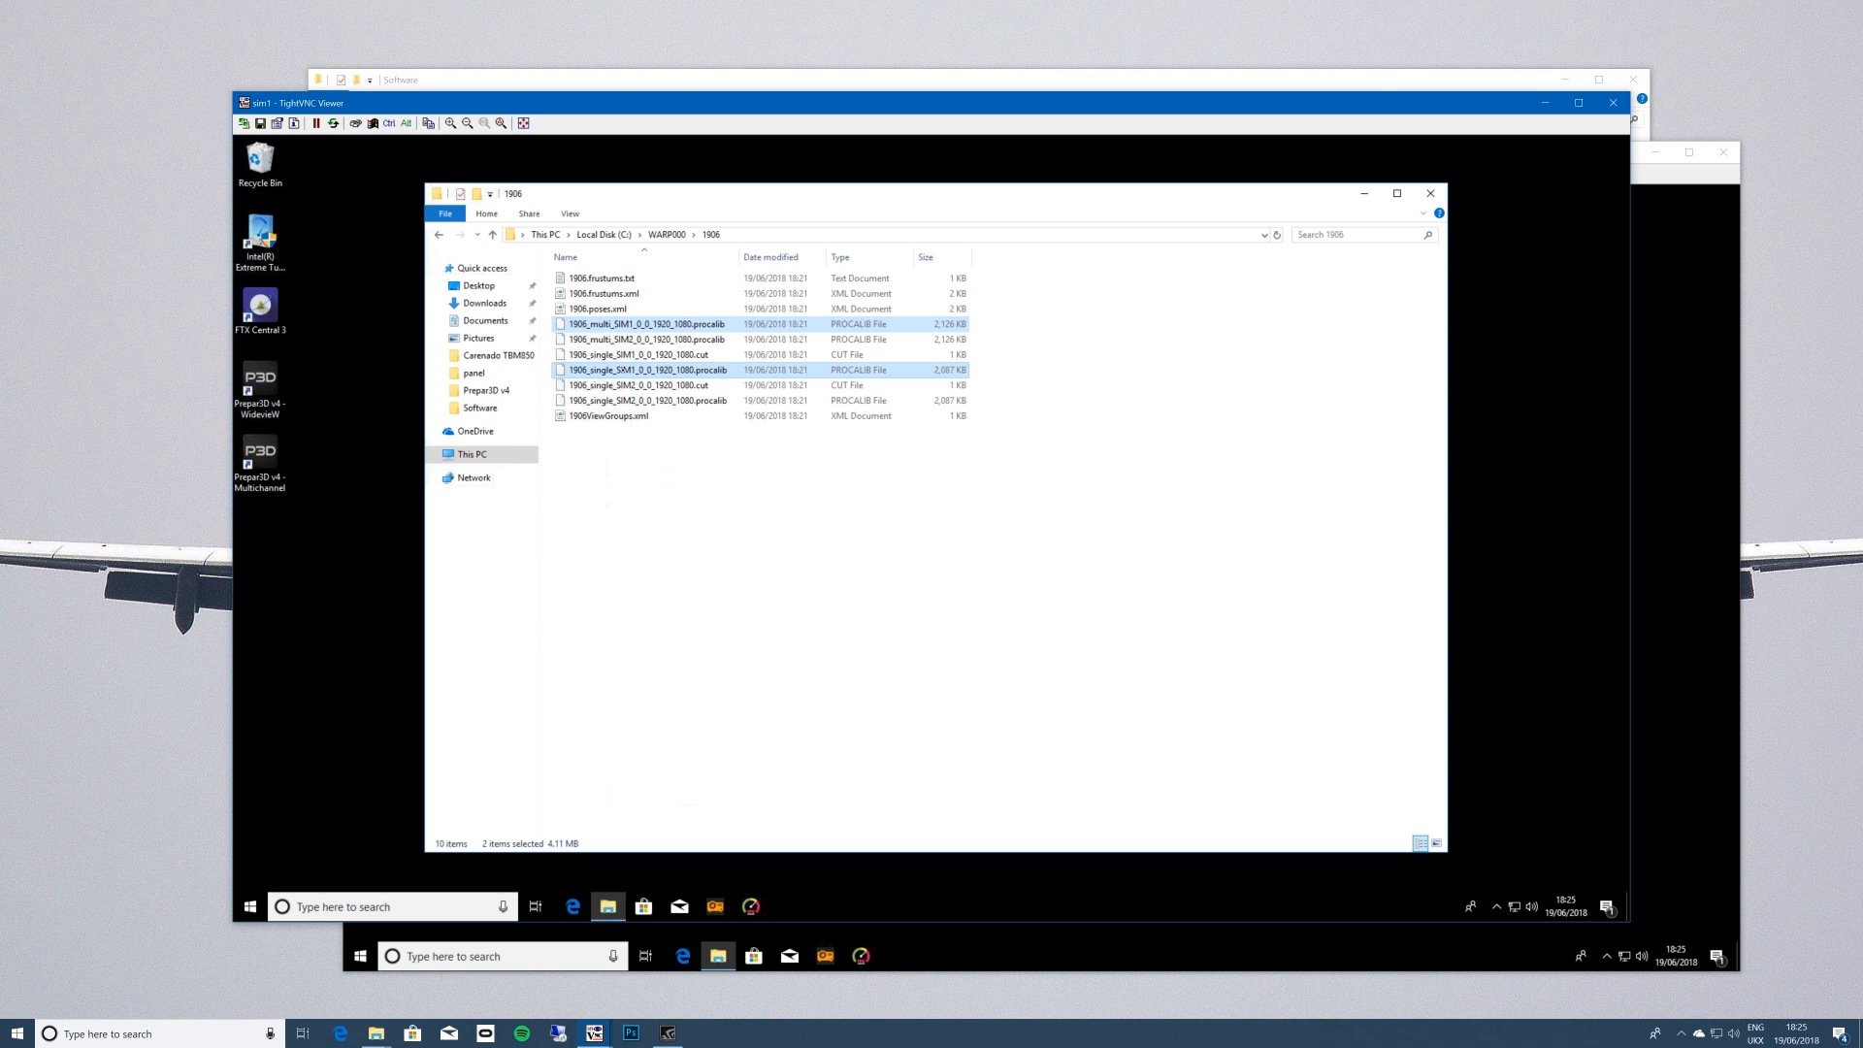
right_click(625, 371)
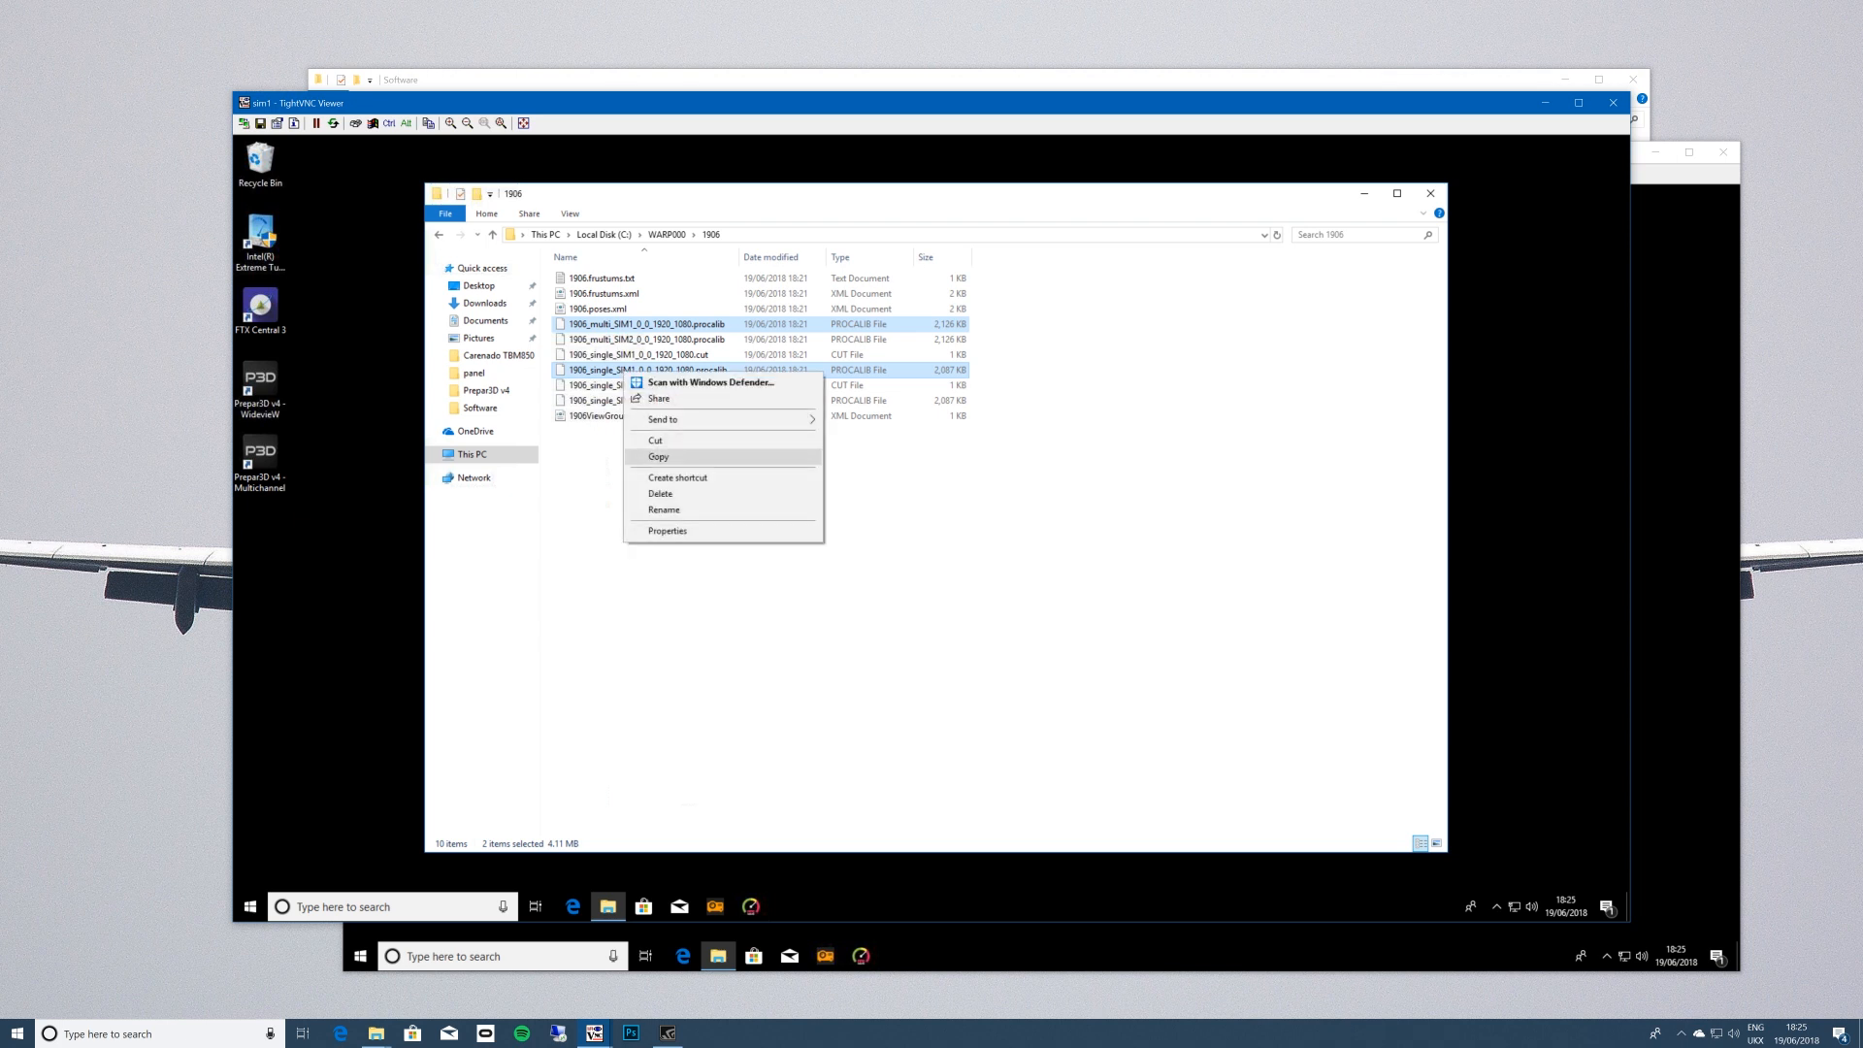
left_click(670, 458)
Paste the two SIM1 procalib files into the config folder of C:\WARP000.
left_click(667, 234)
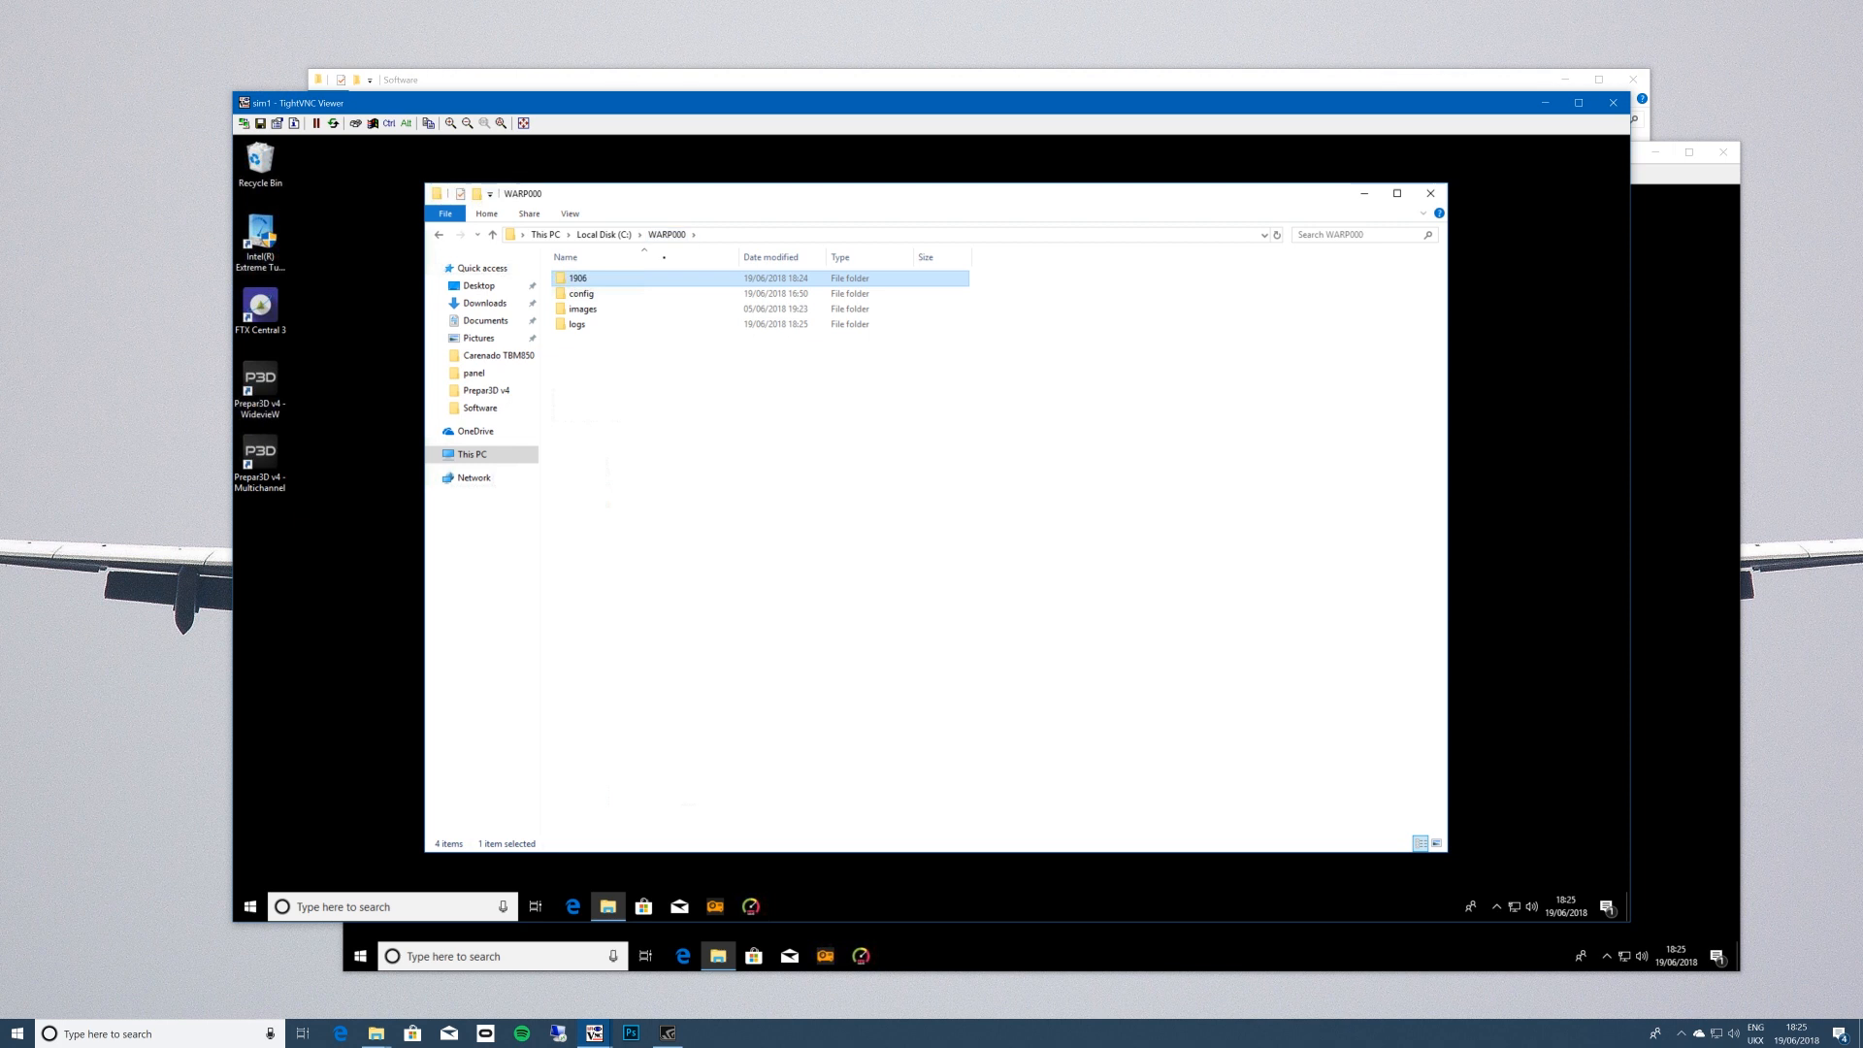
double_click(581, 293)
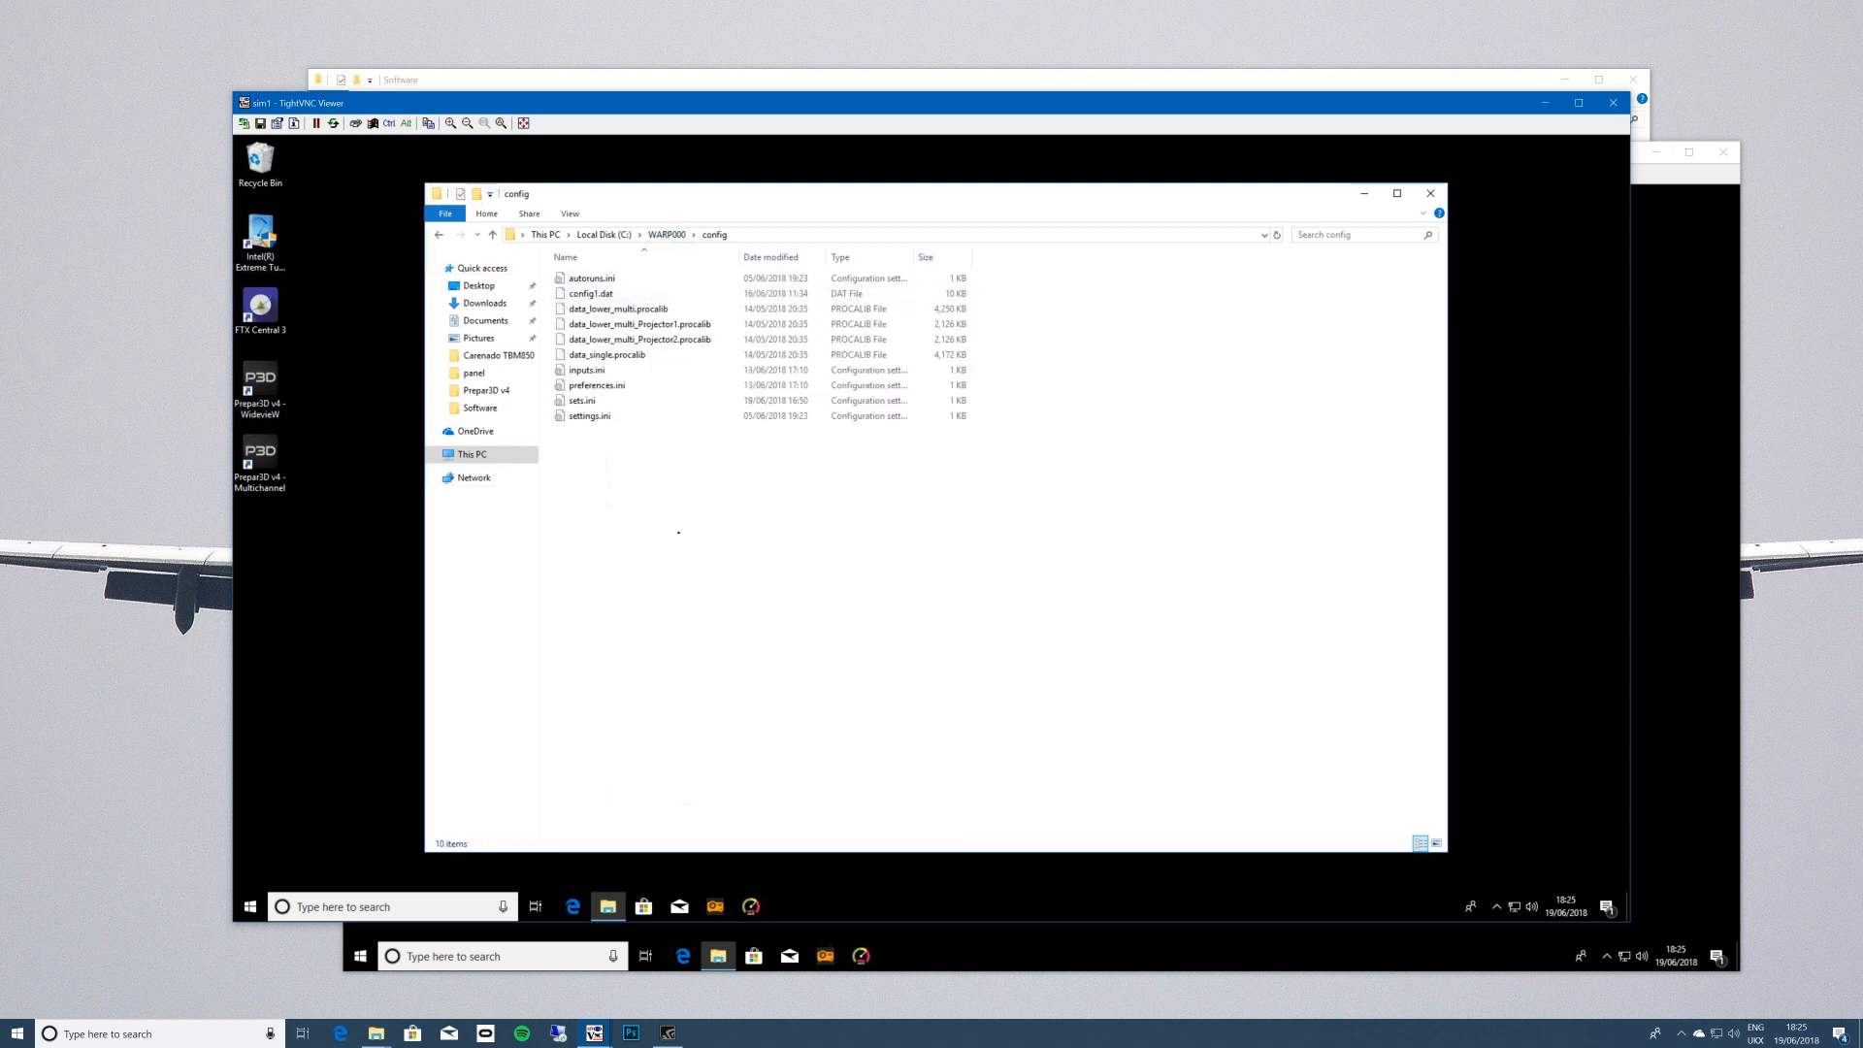
right_click(678, 532)
left_click(691, 633)
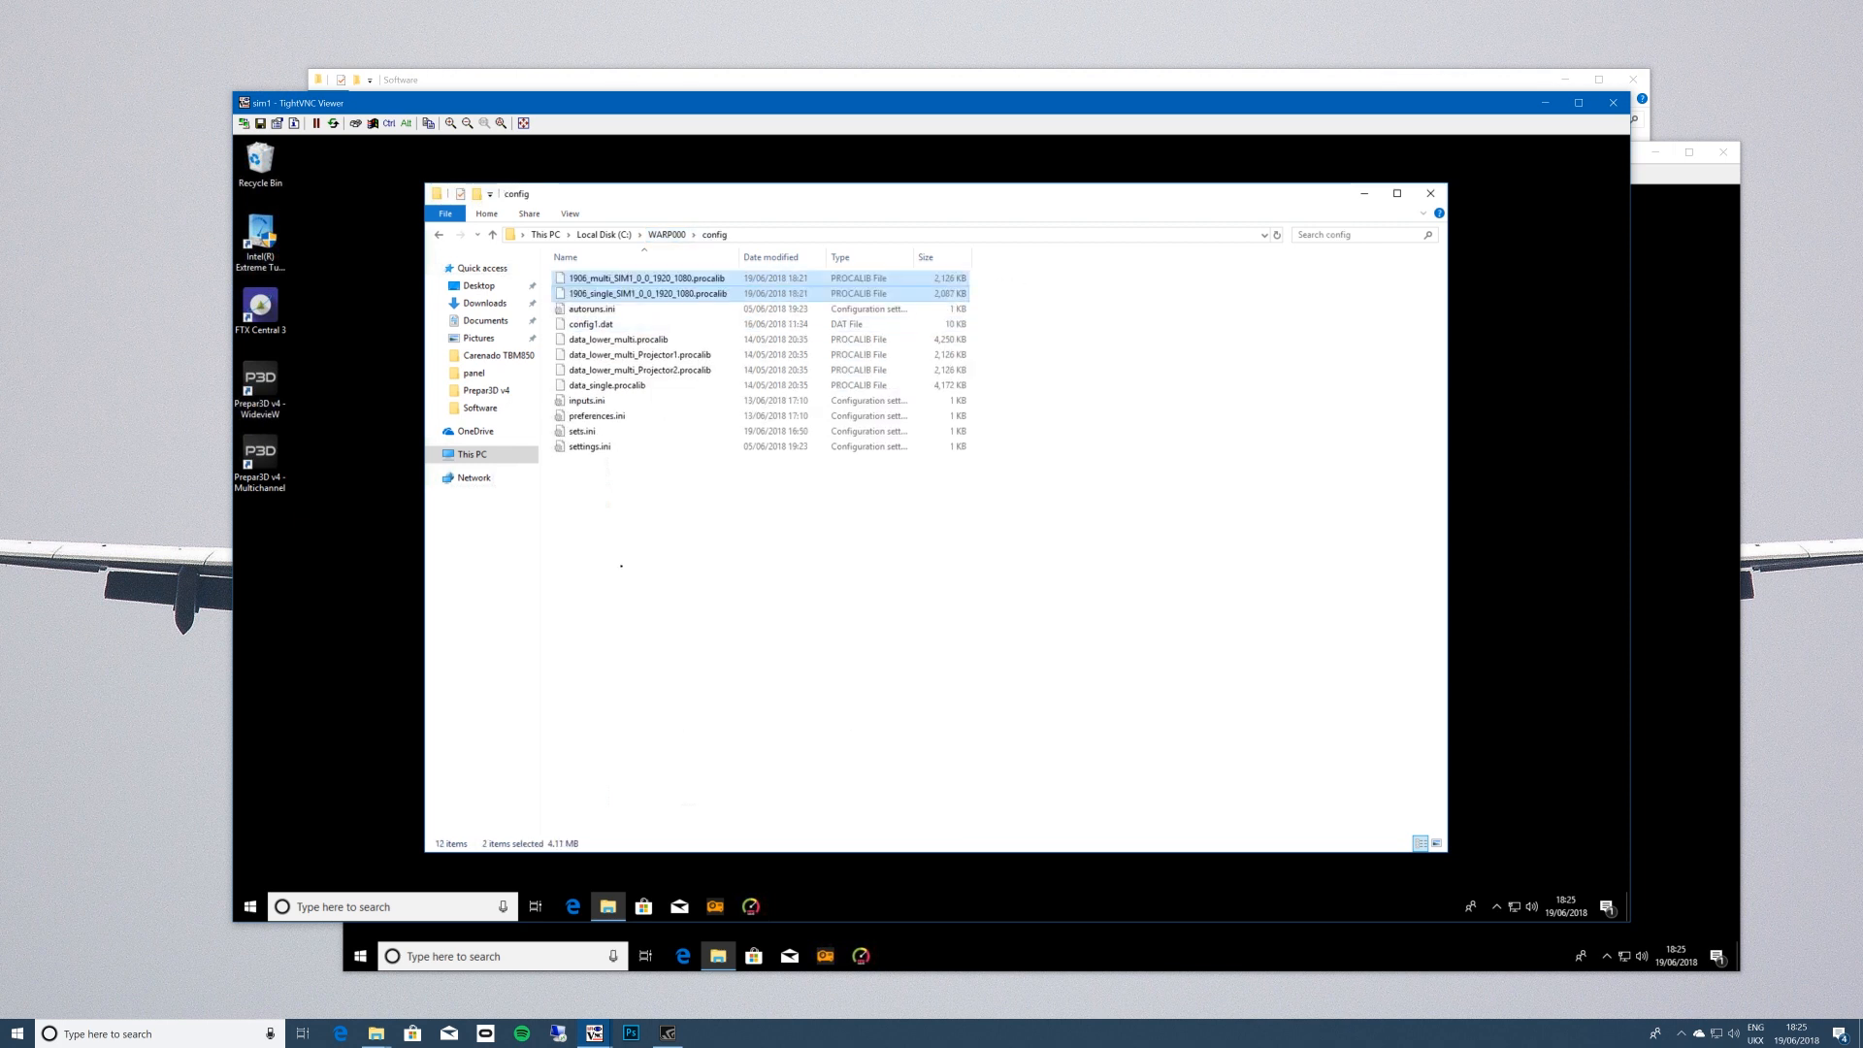
left_click(695, 564)
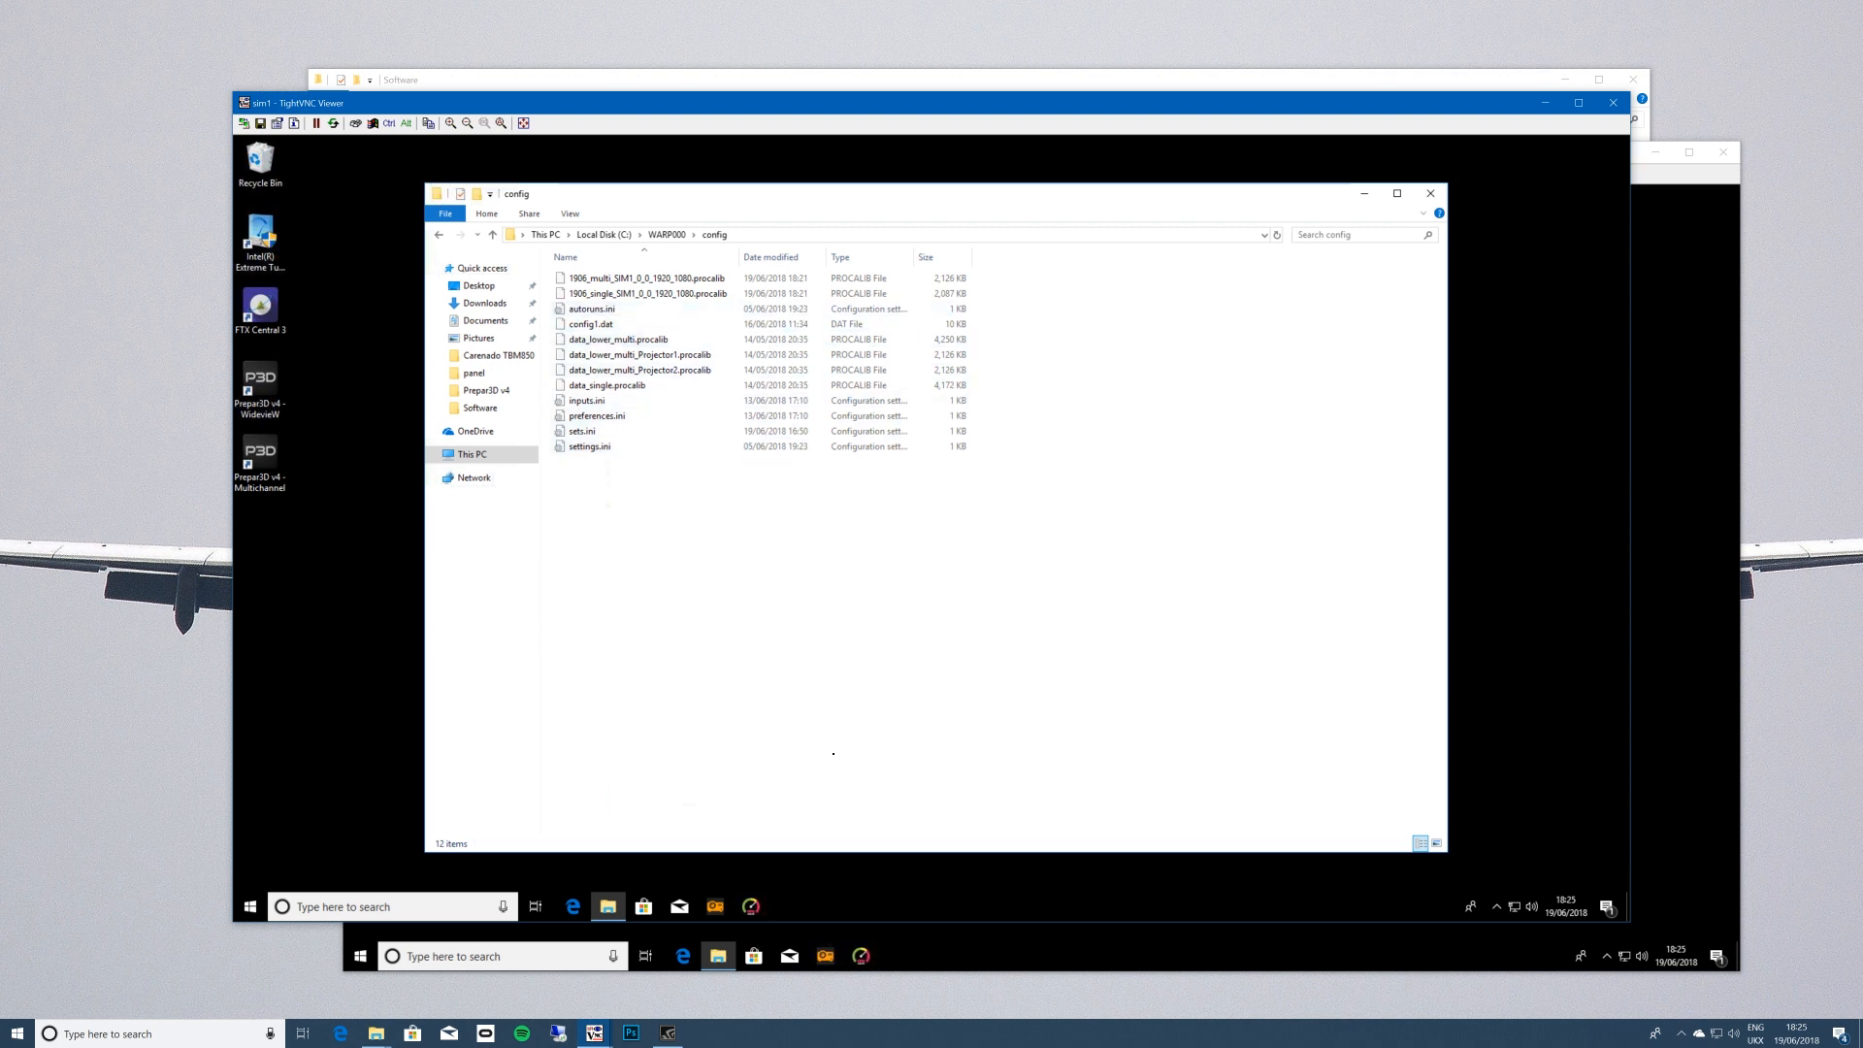
Launch Immersive Display PRO on sim1 and load 1906_single_SIM1_0_0_1920_1080.procalib from C:\WARP000\config as the display's external calibration.
left_click(715, 906)
right_click(1498, 904)
left_click(1530, 844)
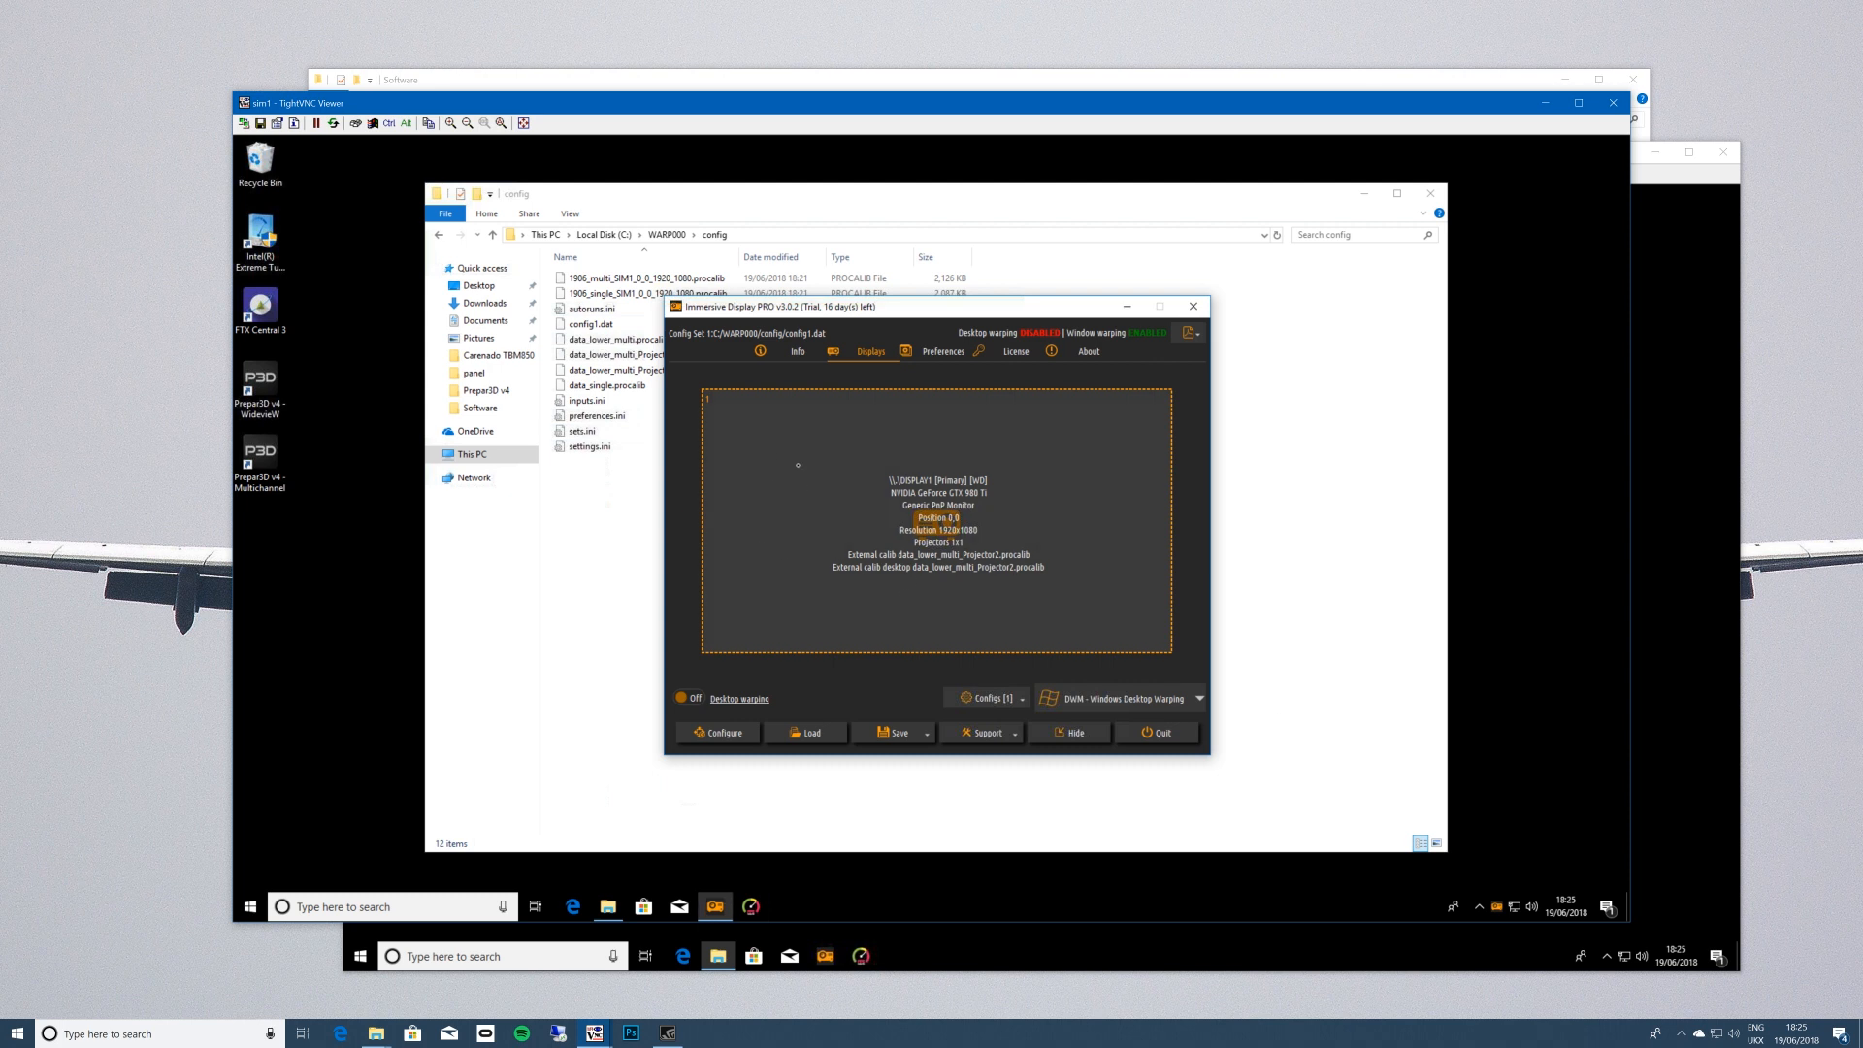
right_click(797, 465)
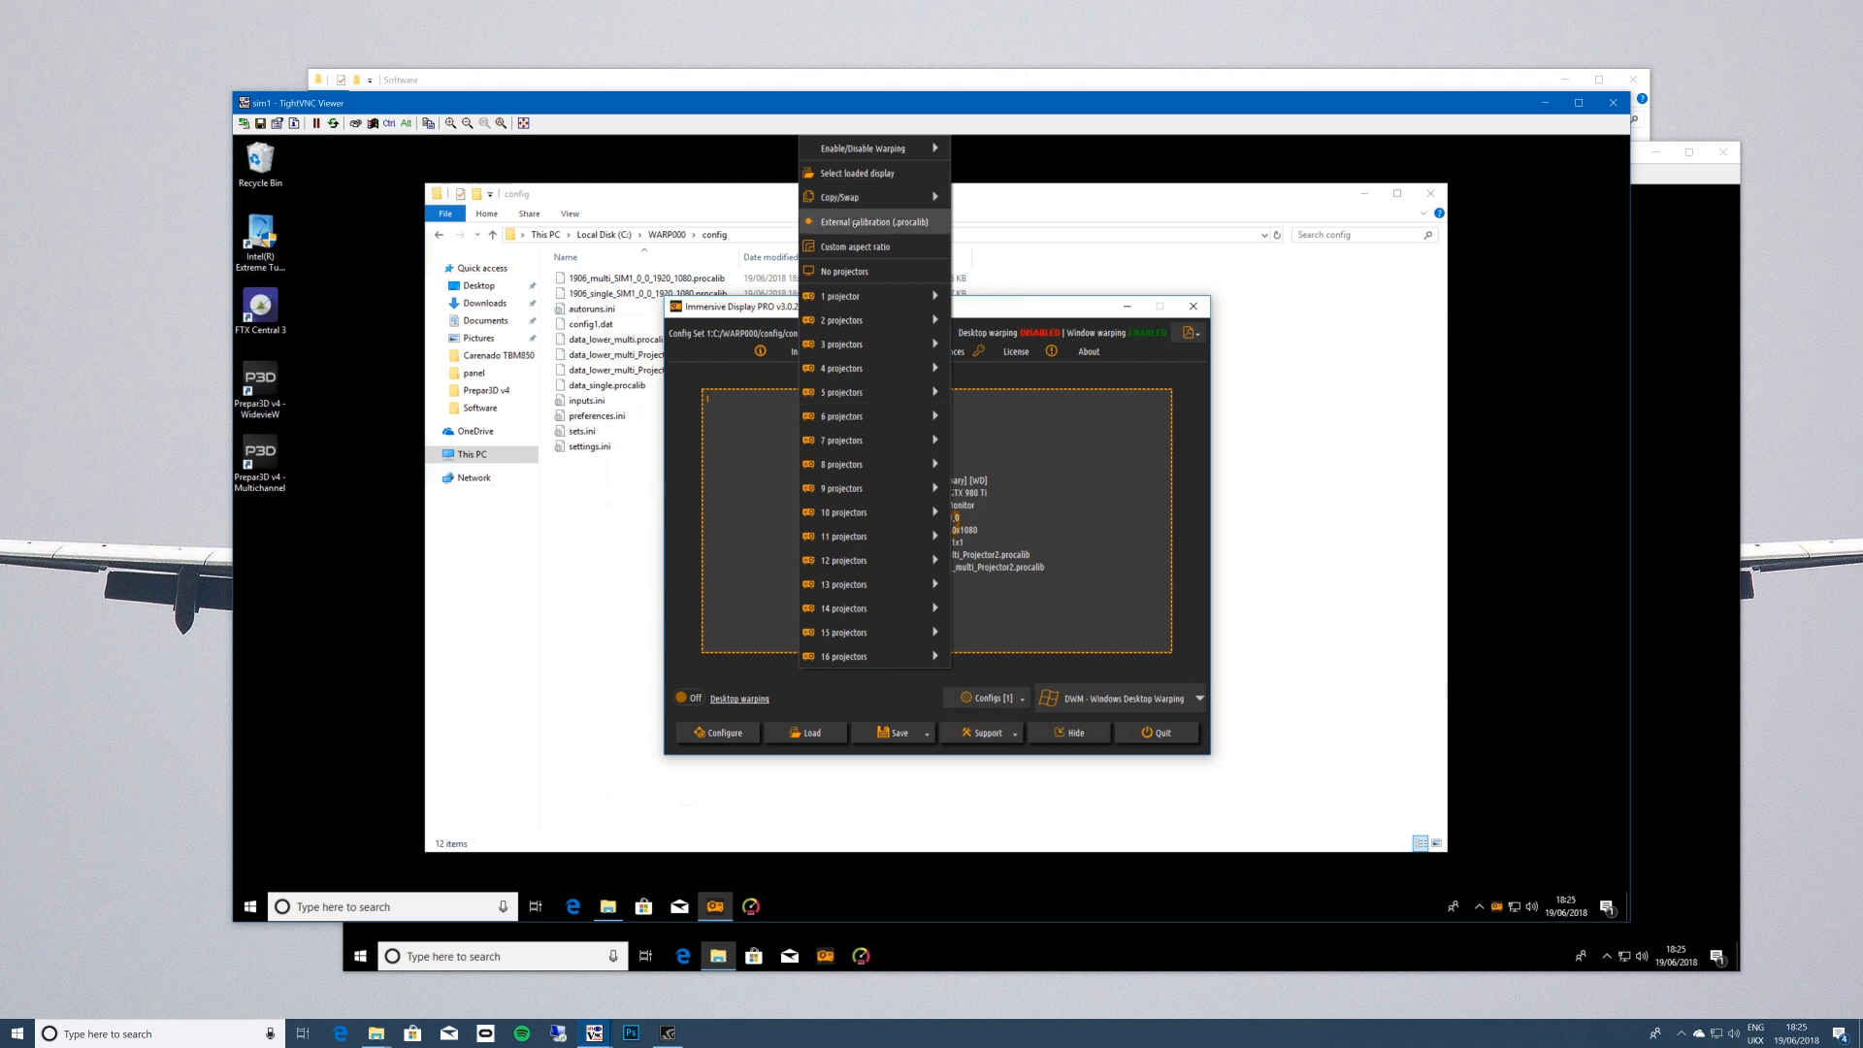
left_click(842, 223)
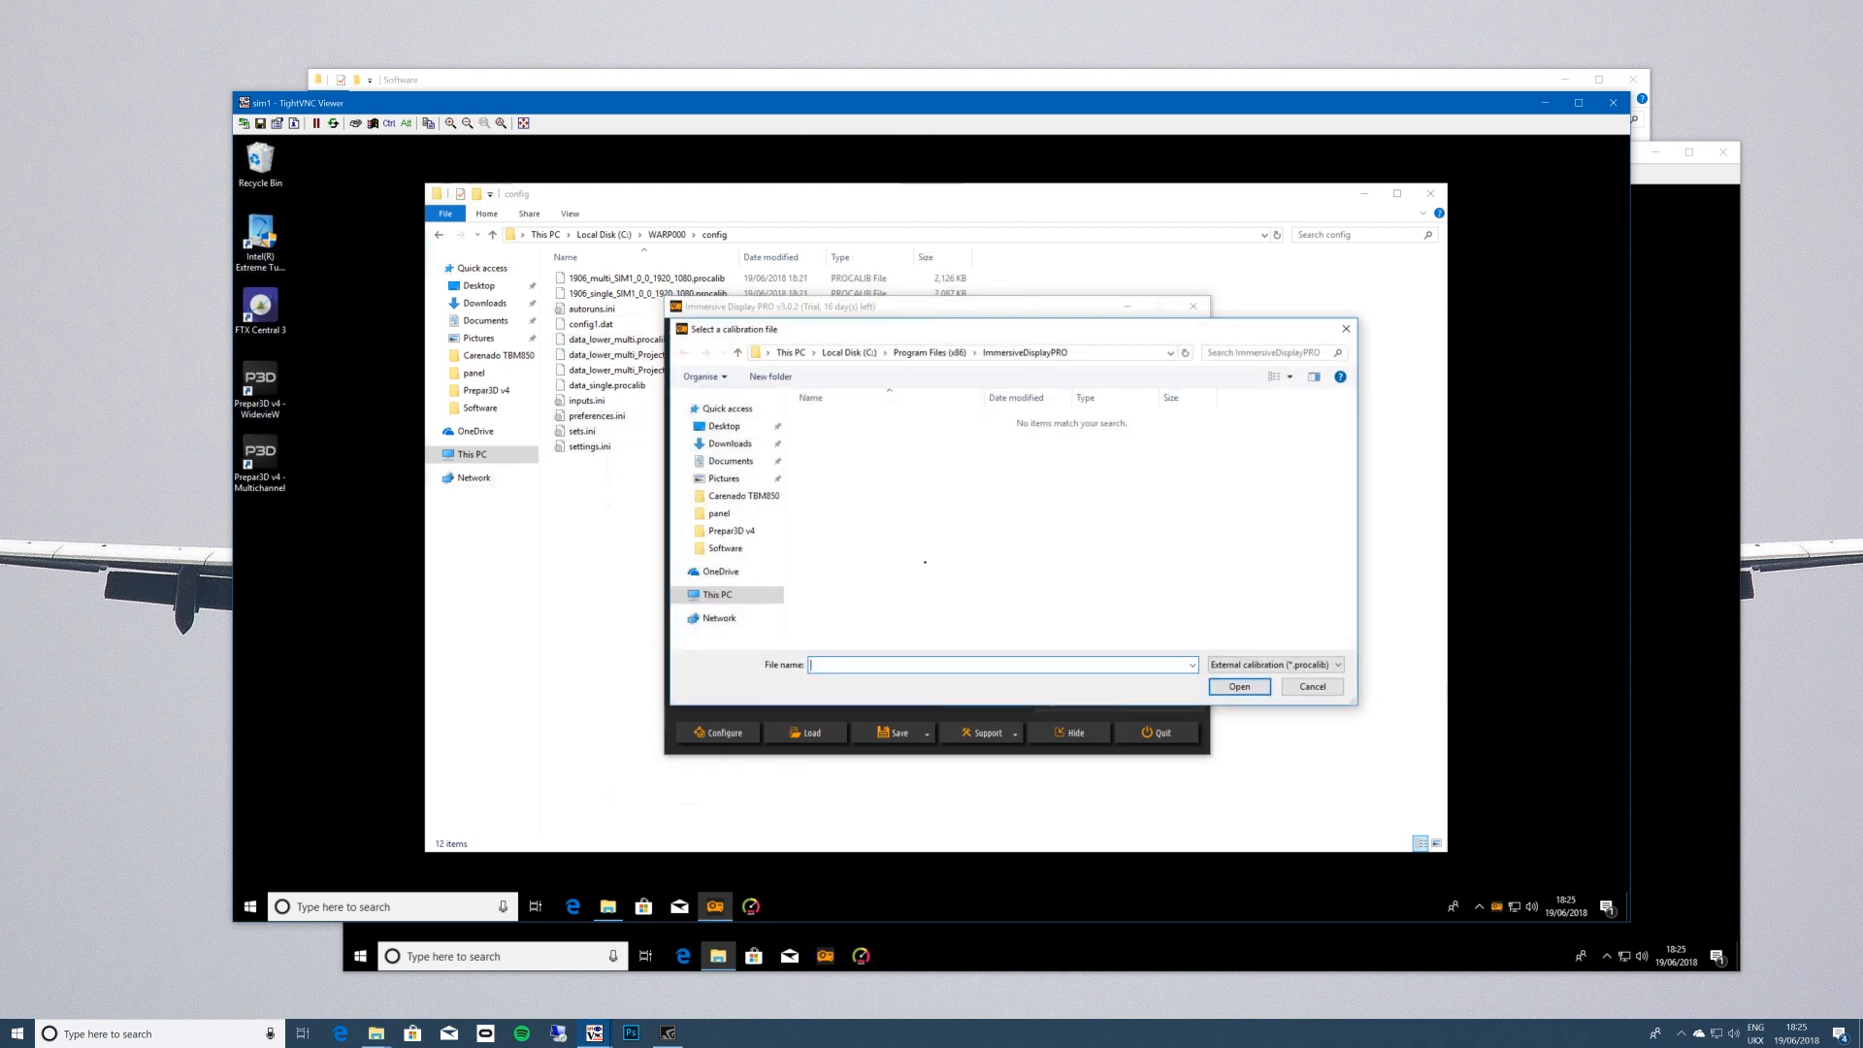
left_click(719, 595)
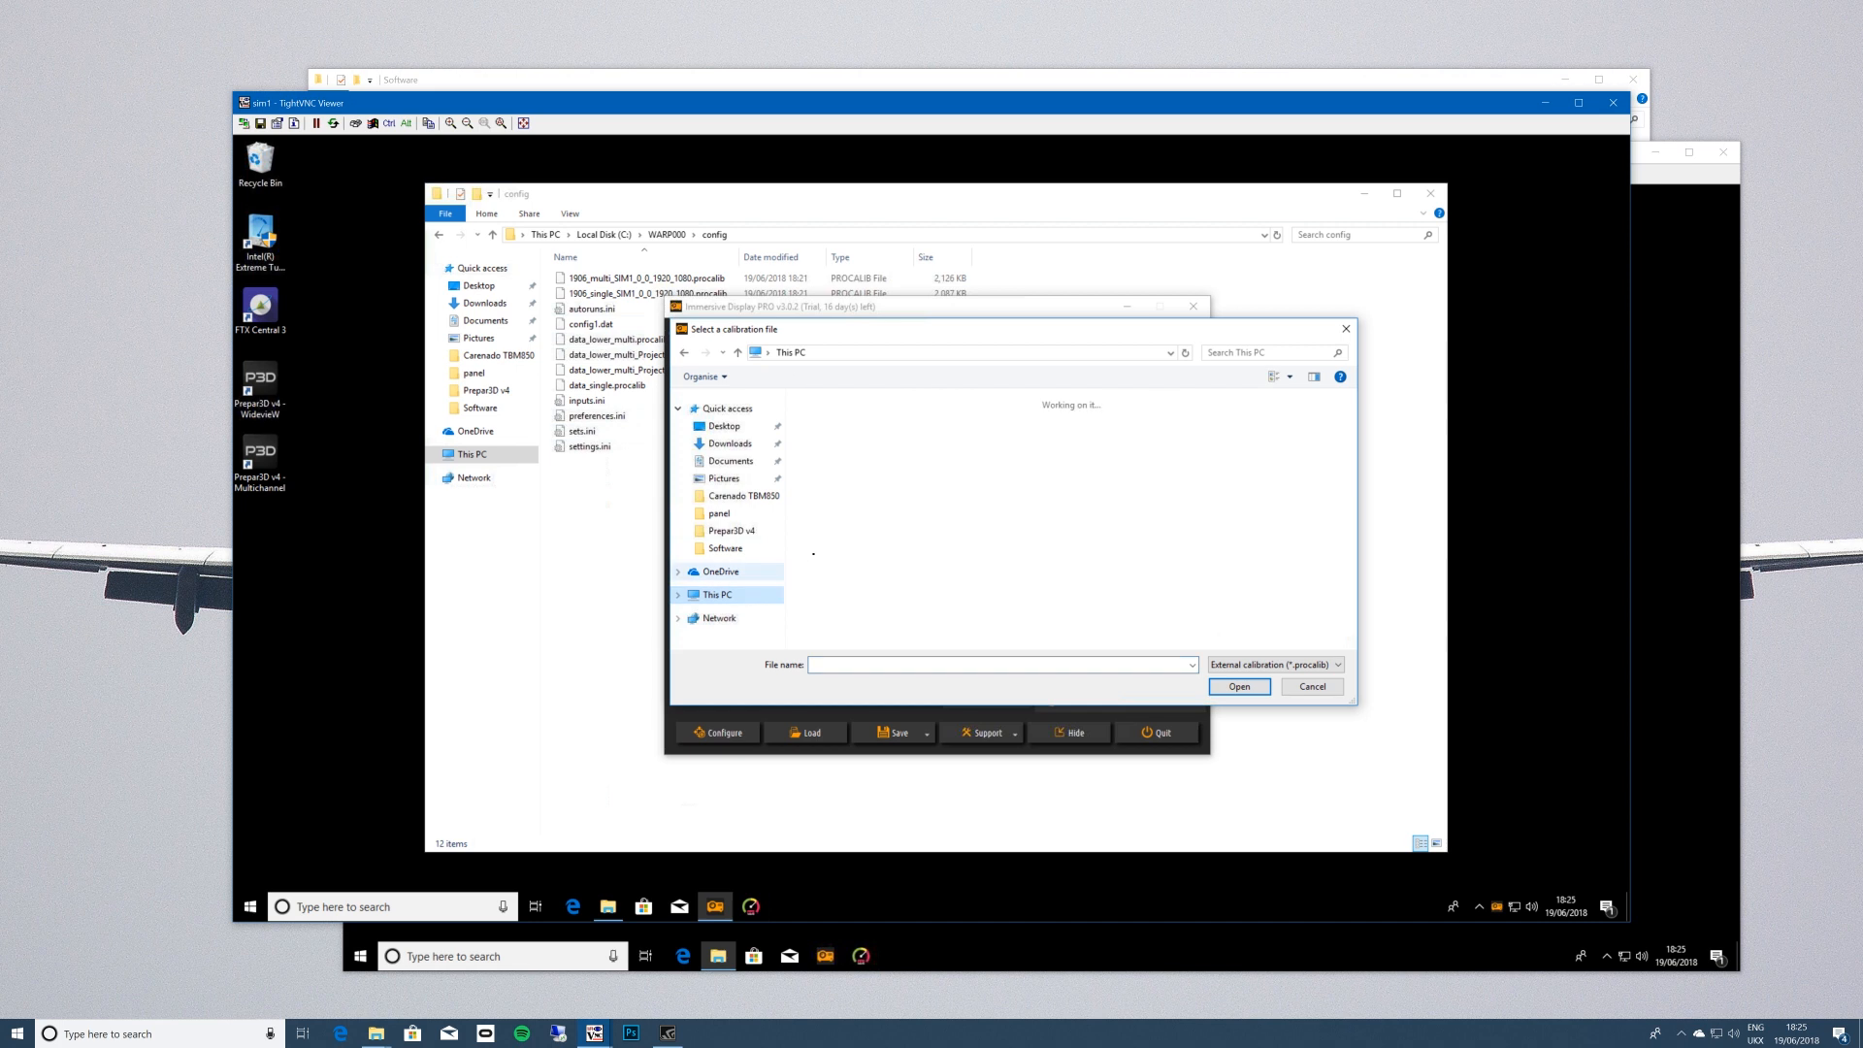
double_click(873, 582)
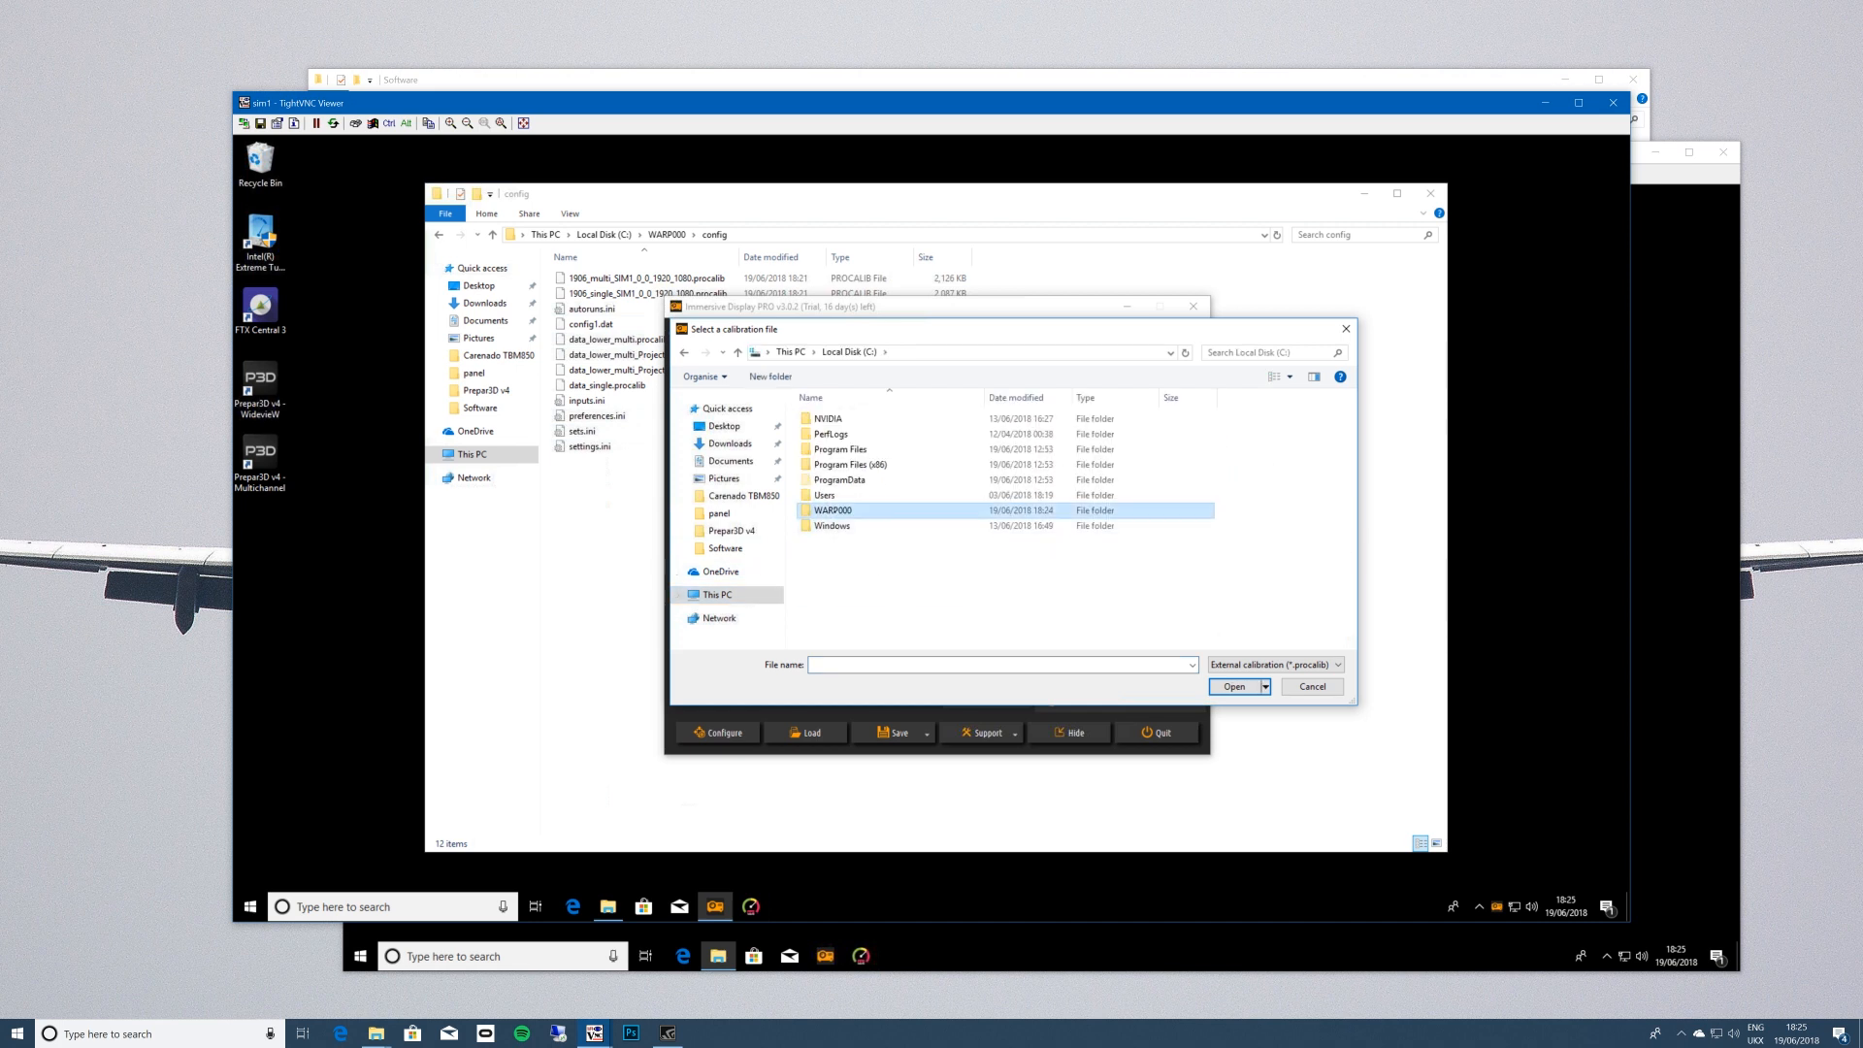
double_click(836, 510)
double_click(829, 434)
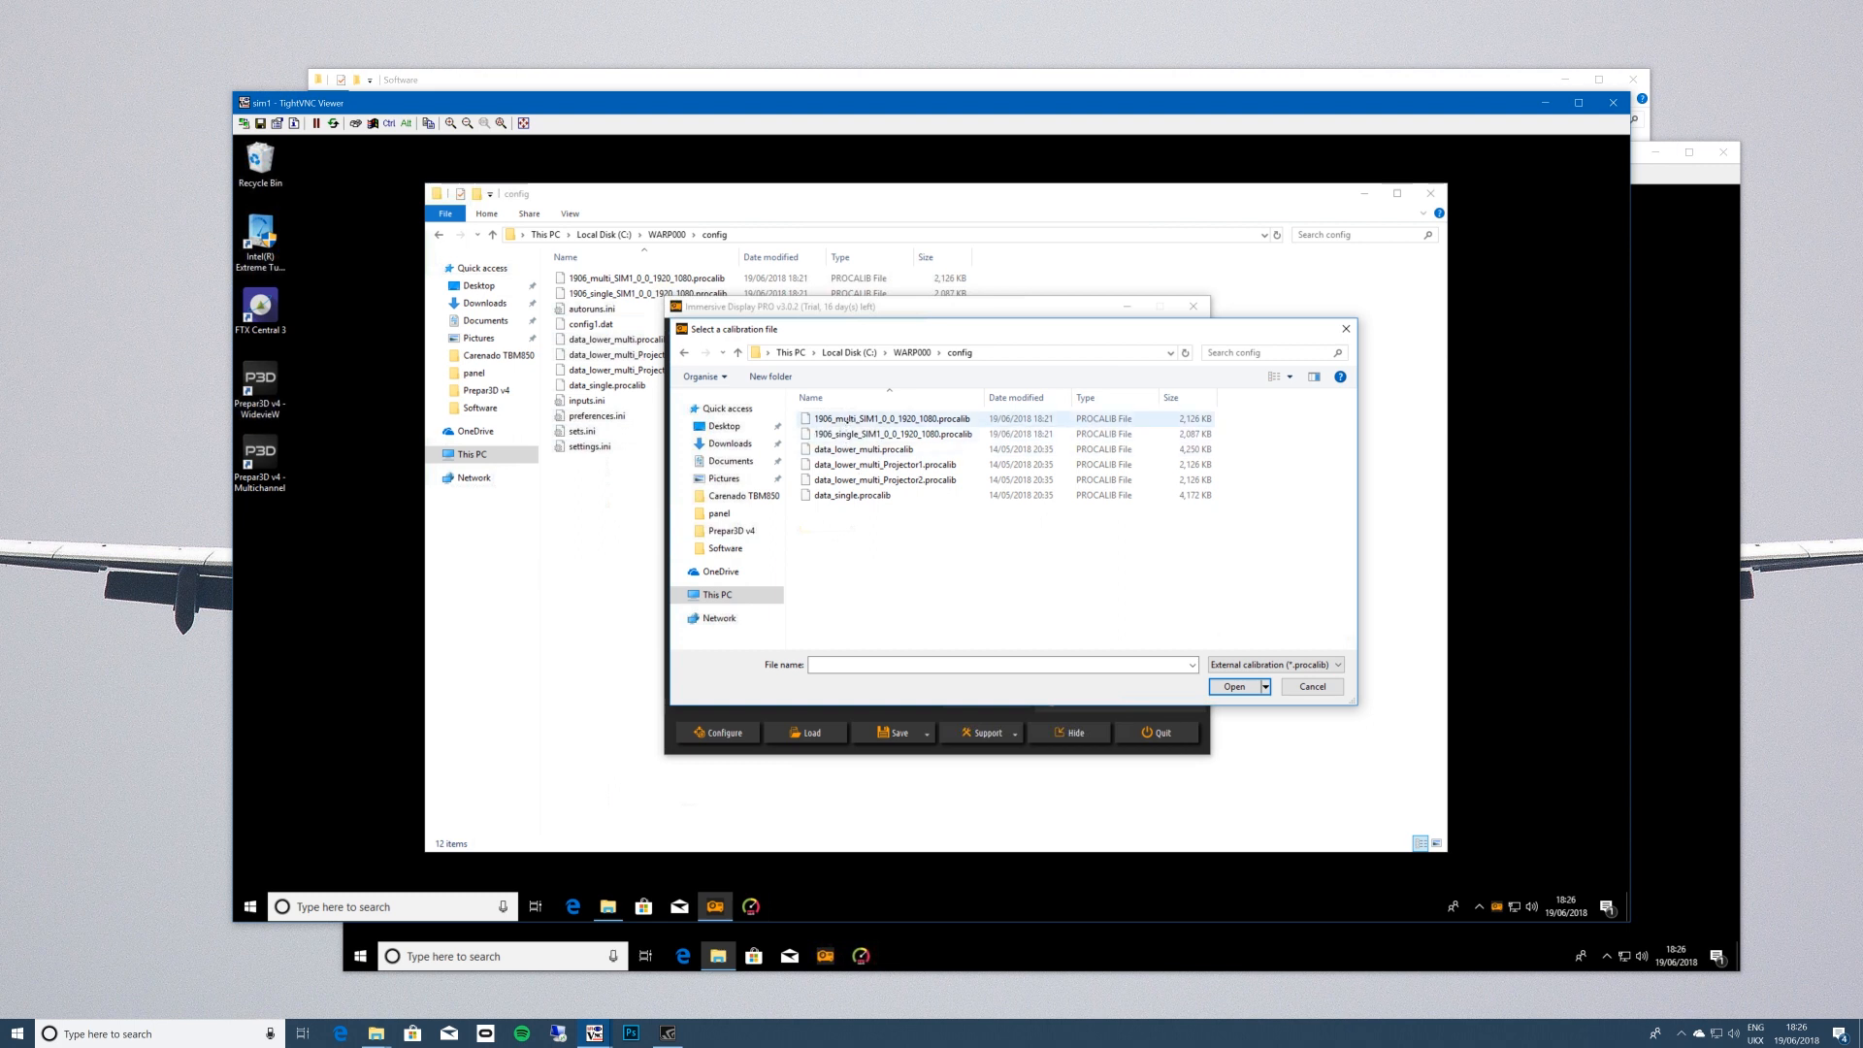
double_click(893, 434)
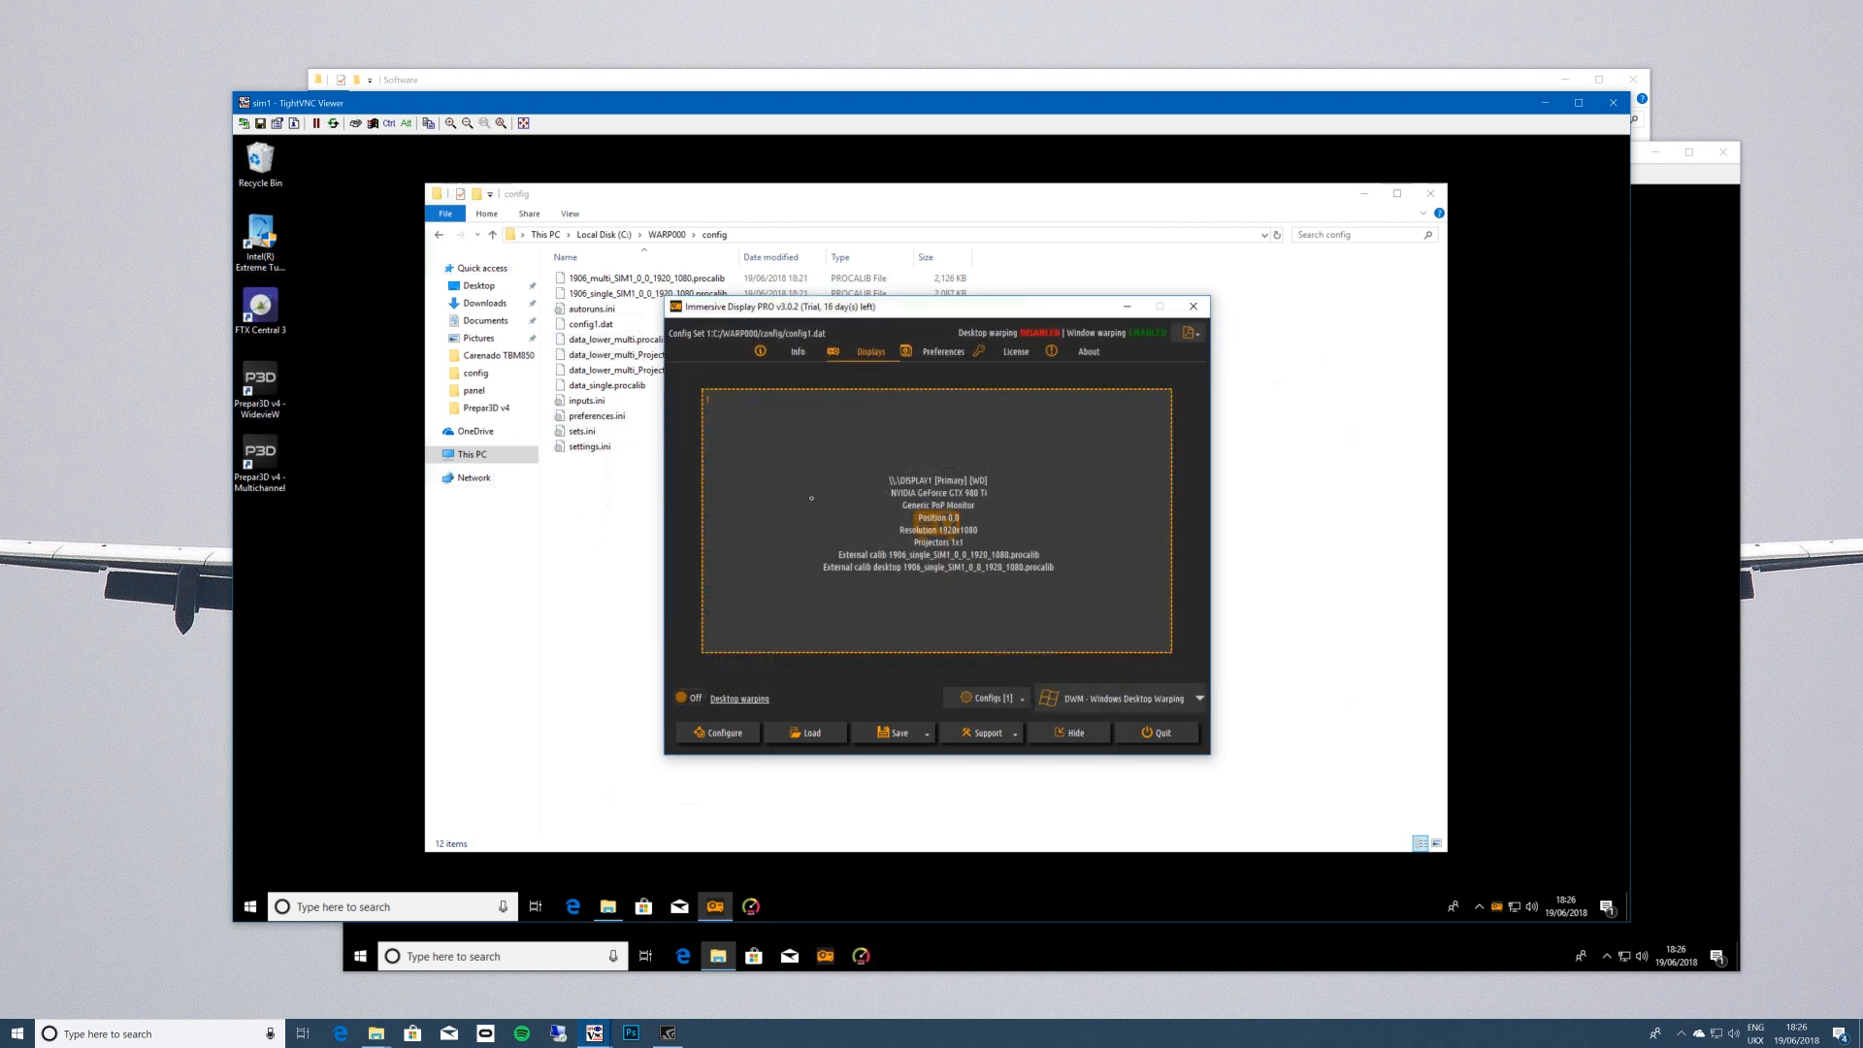
Set the display's external calibration to 1906_multi_SIM1_0_0_1920_1080.procalib and accept the single SIM1 file for desktop warping.
right_click(867, 475)
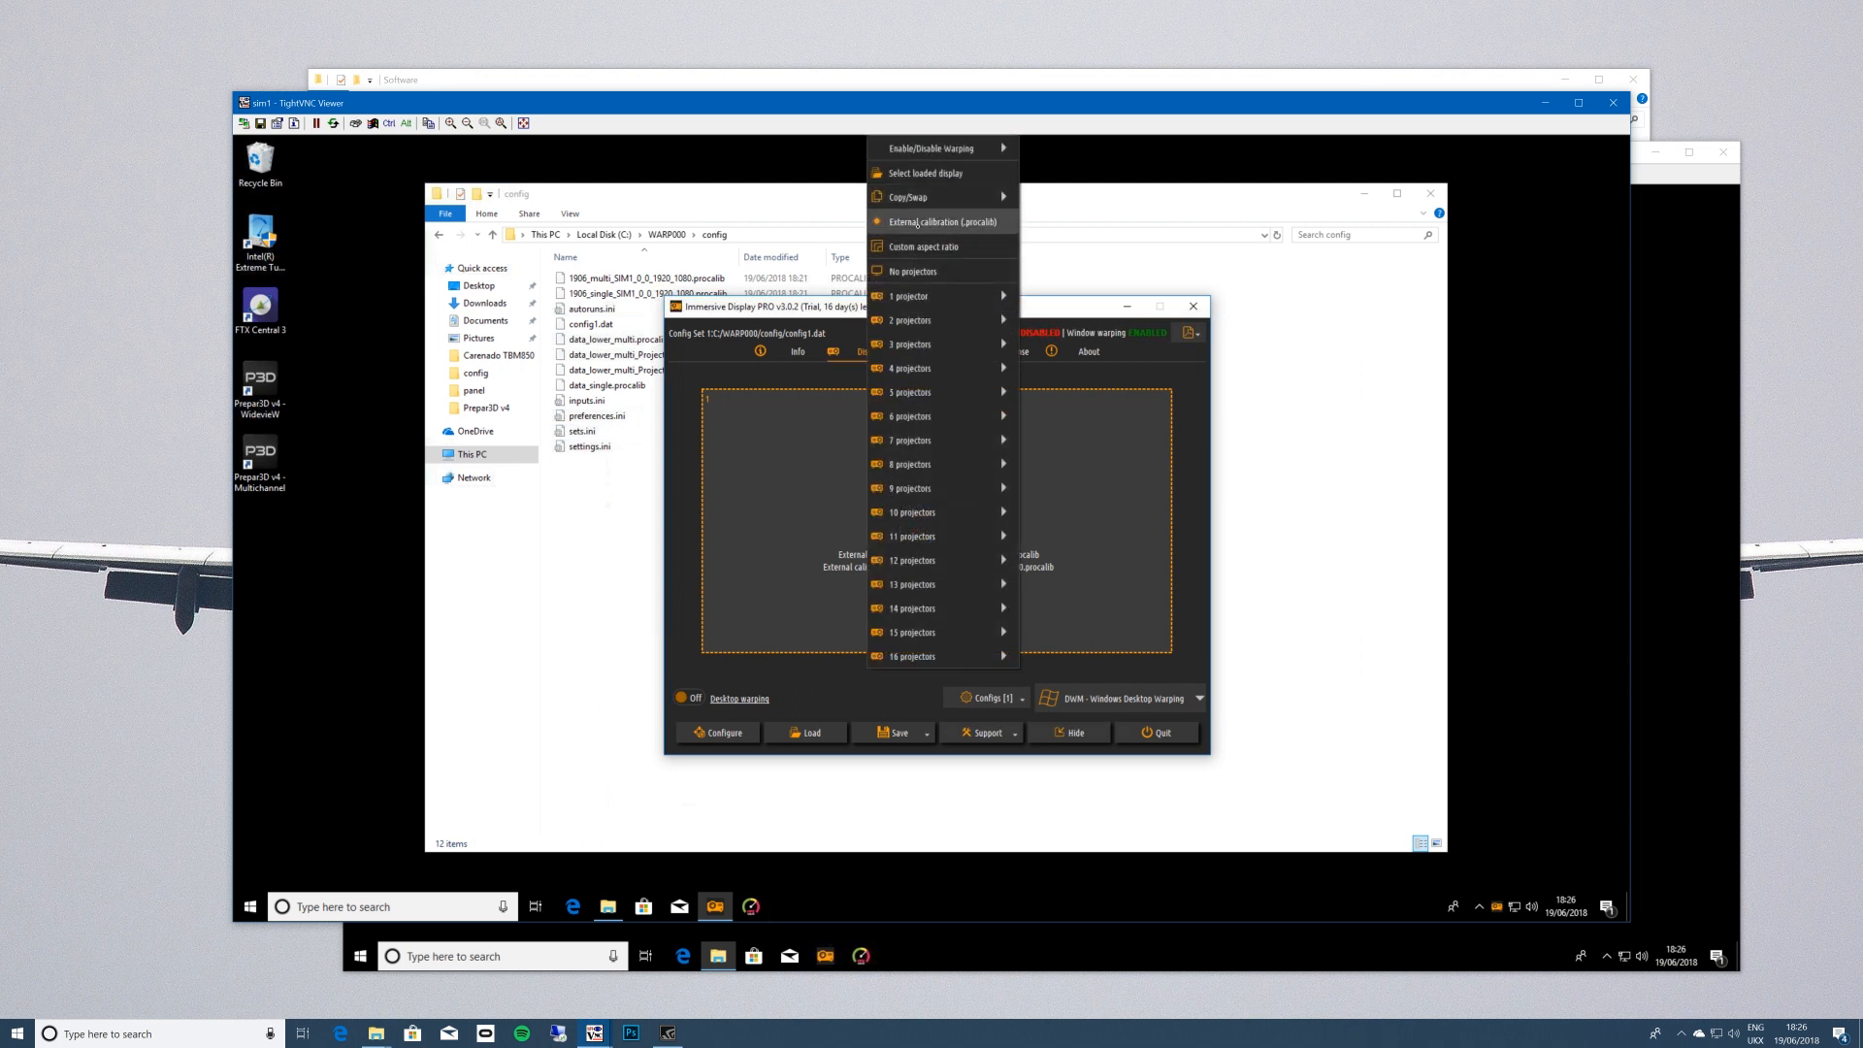
left_click(917, 223)
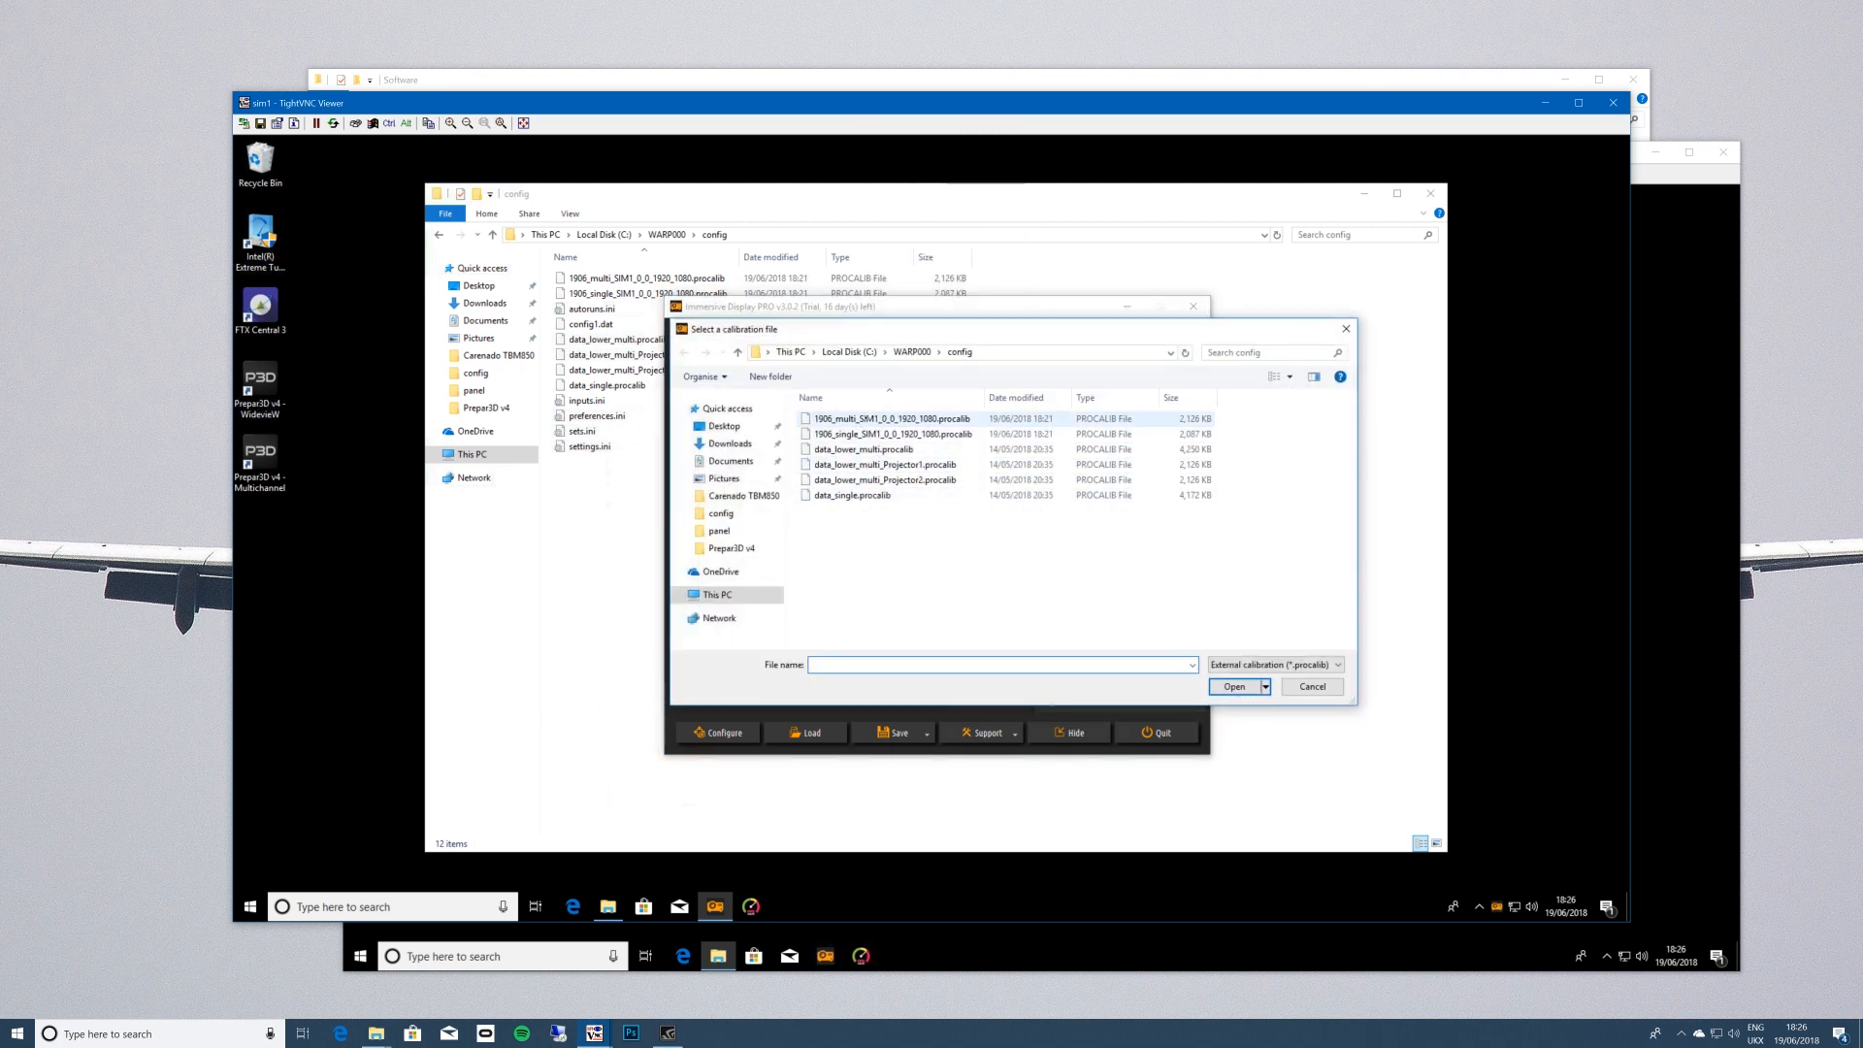
double_click(893, 419)
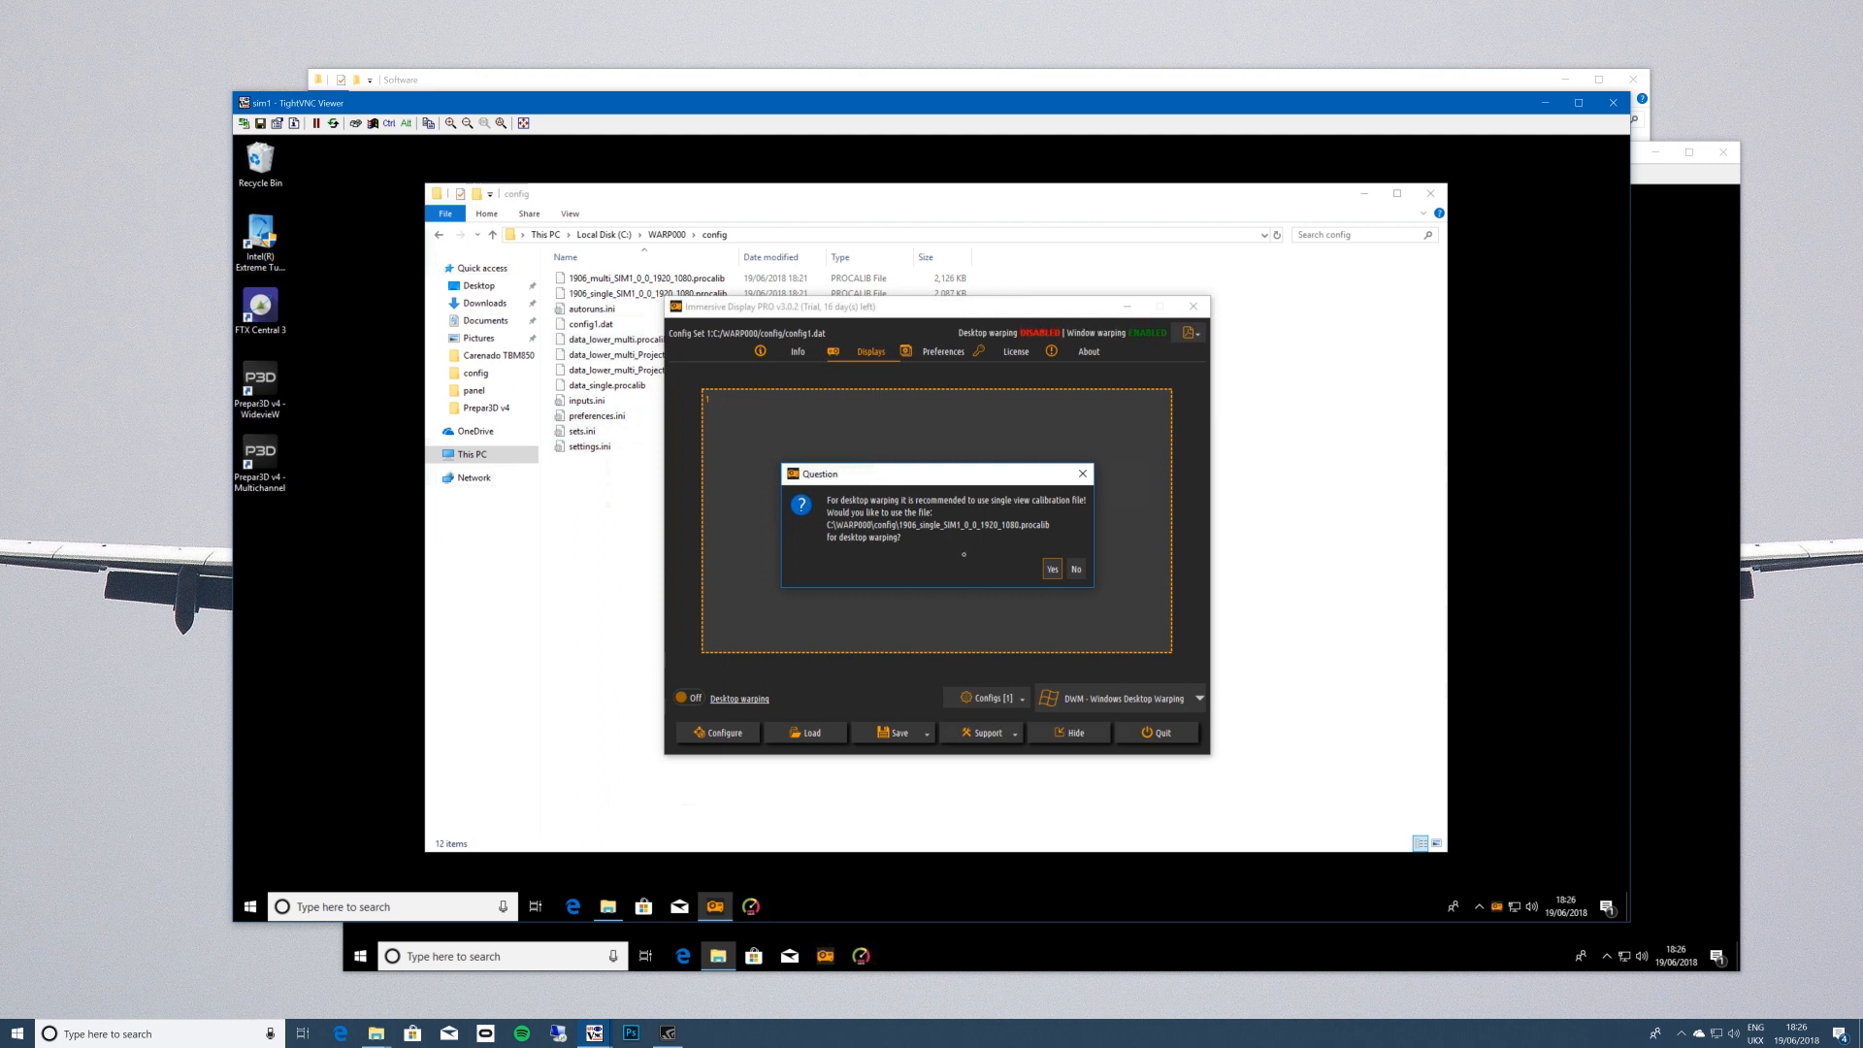
left_click(1053, 570)
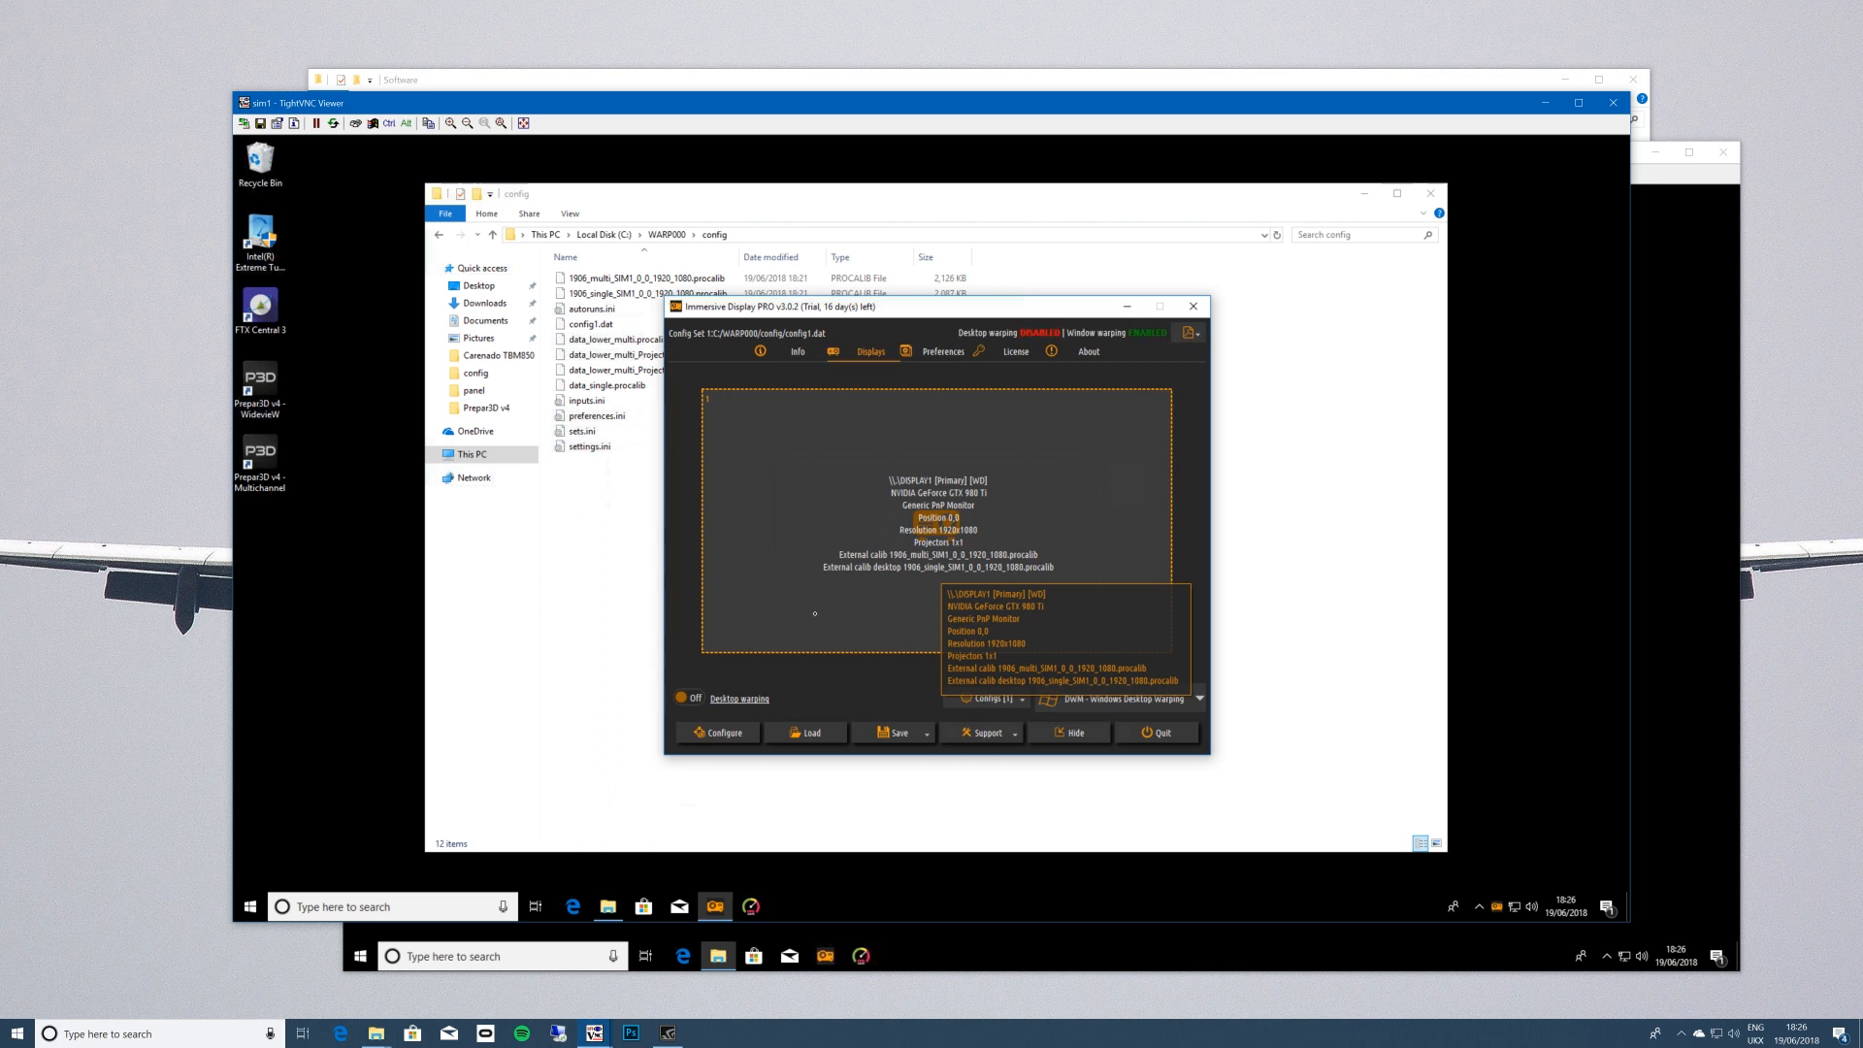
Switch to the remote sim2 computer and open 1906ViewGroups.xml from C:\WARP000\1906 for editing in Notepad.
left_click(1675, 888)
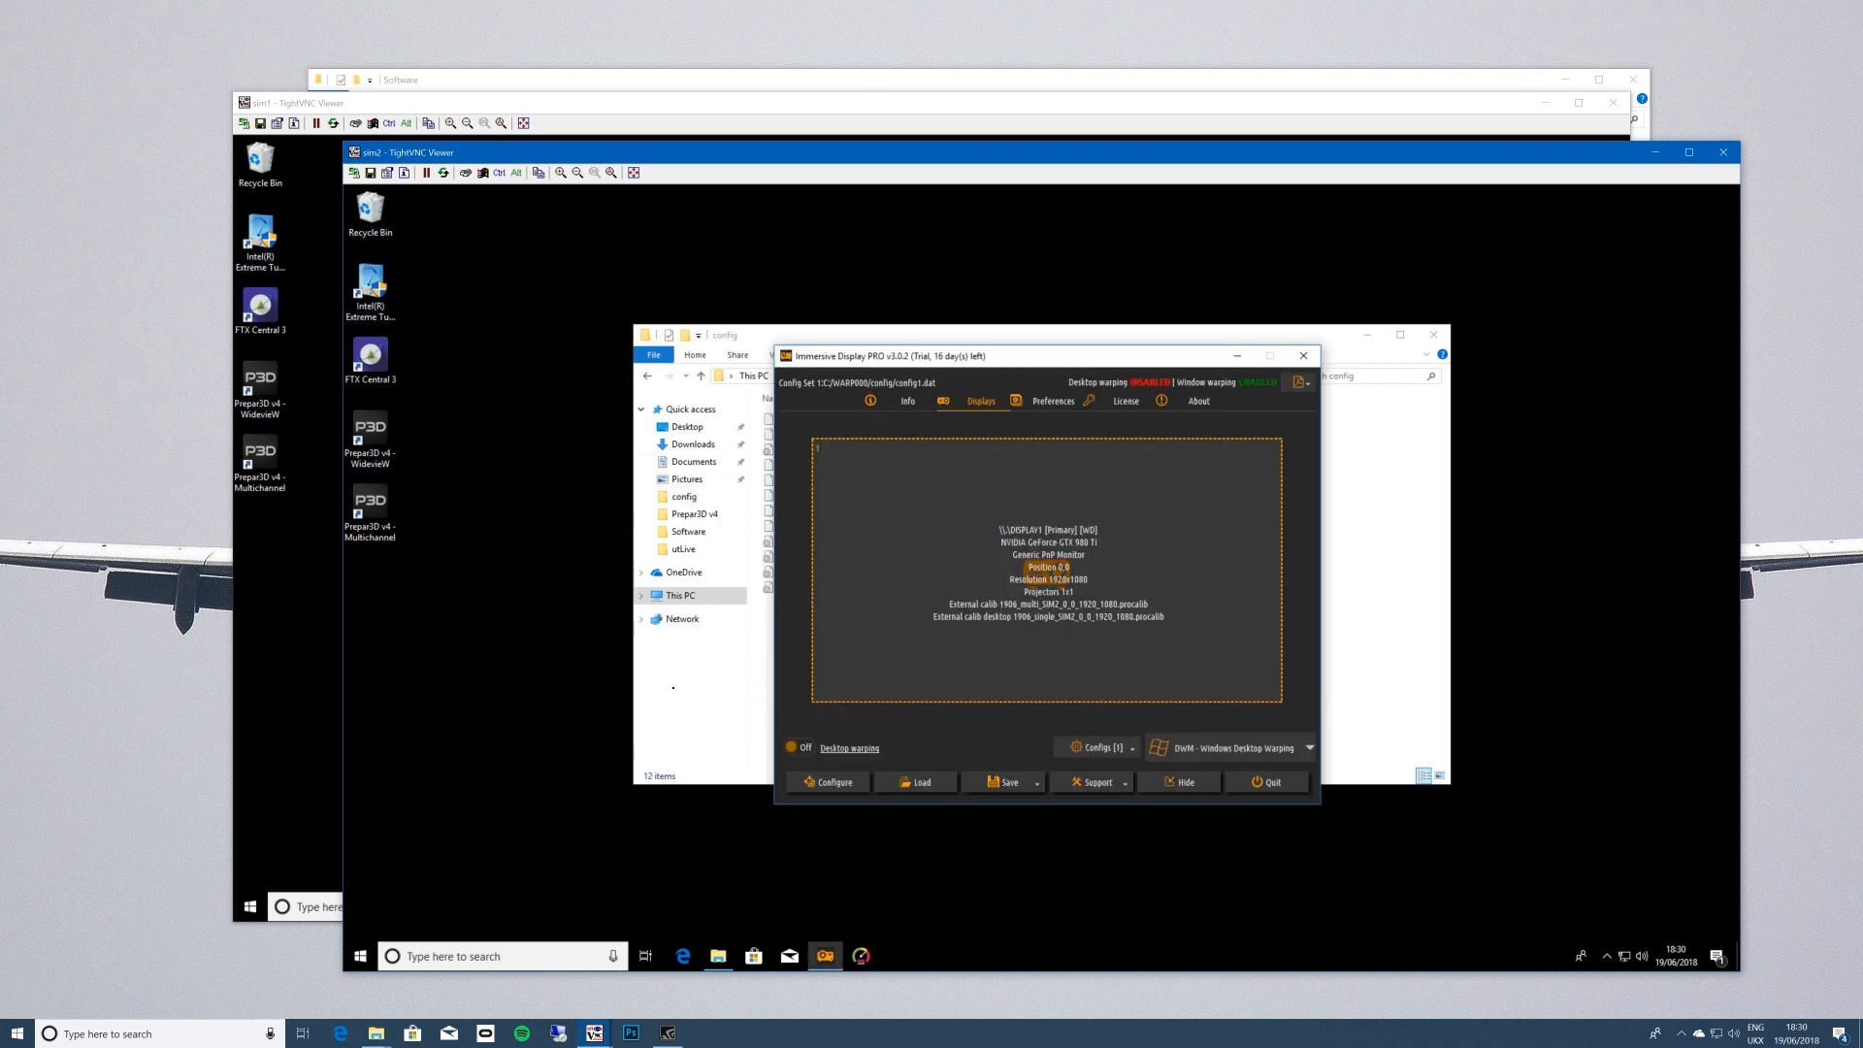
left_click(673, 687)
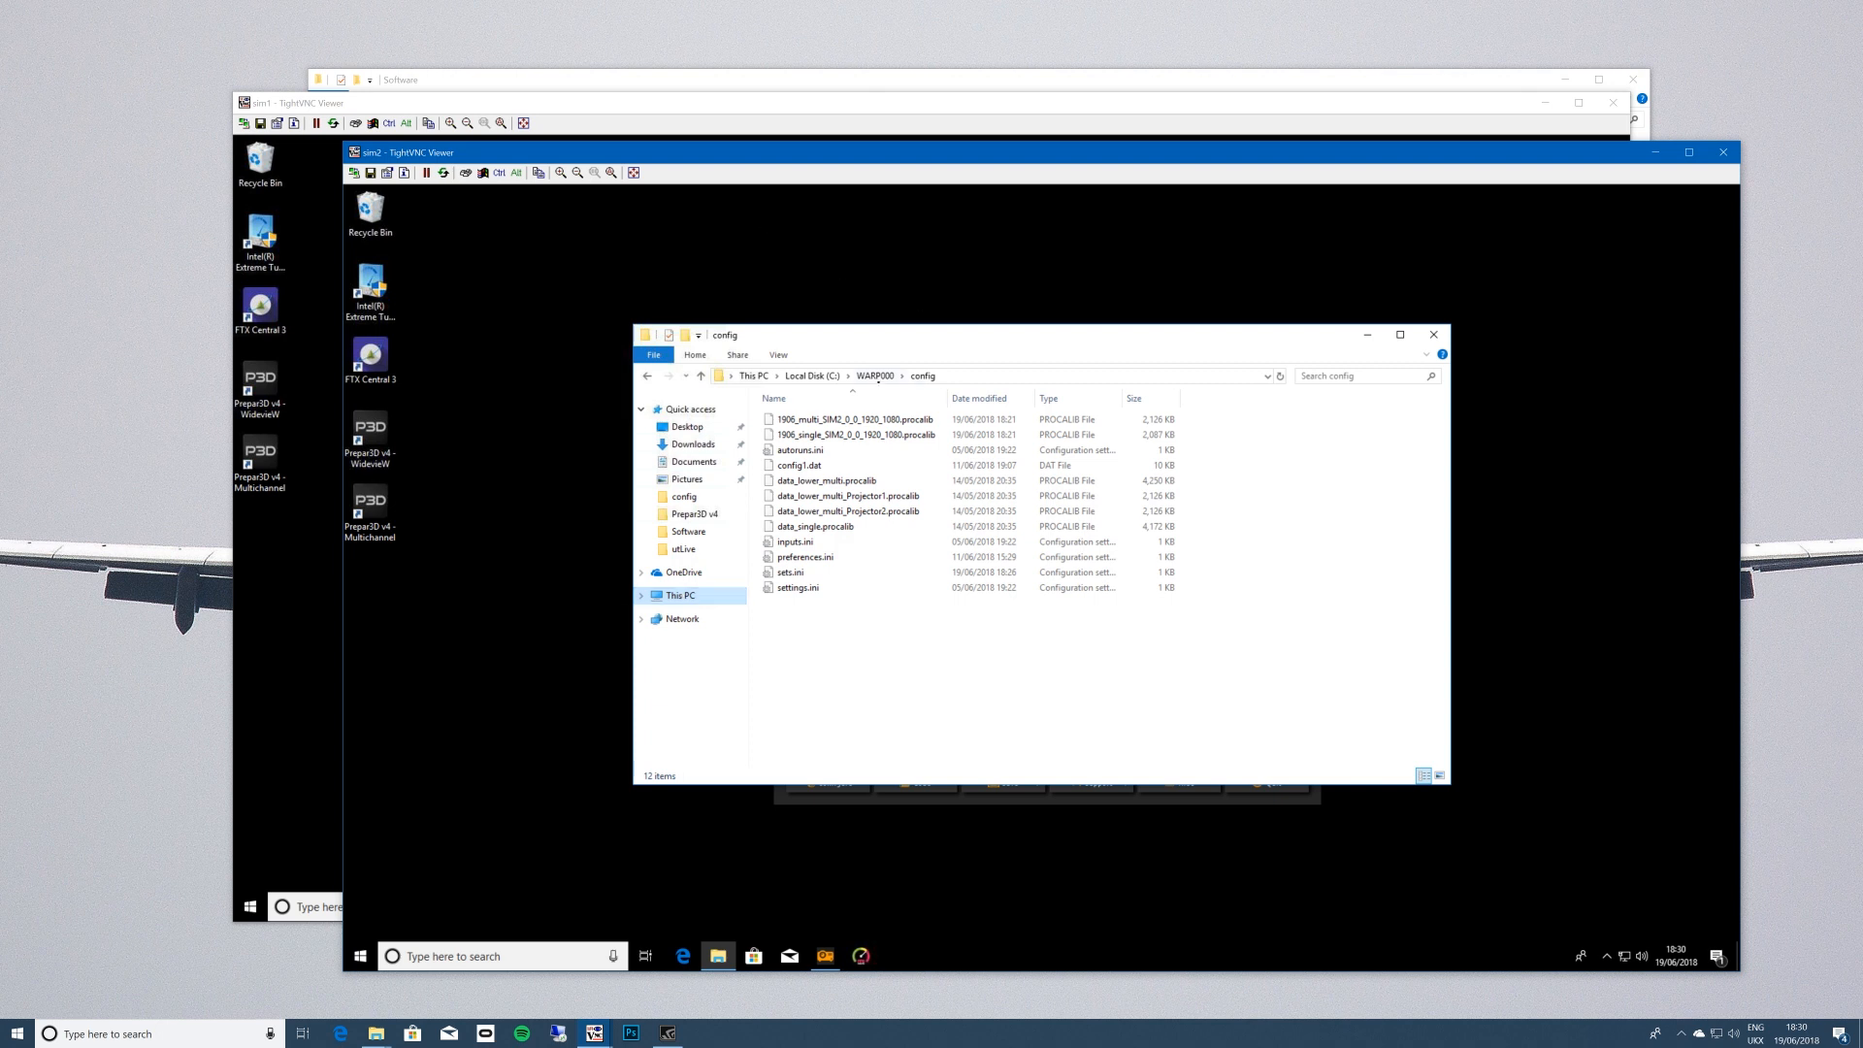
left_click(875, 376)
double_click(784, 419)
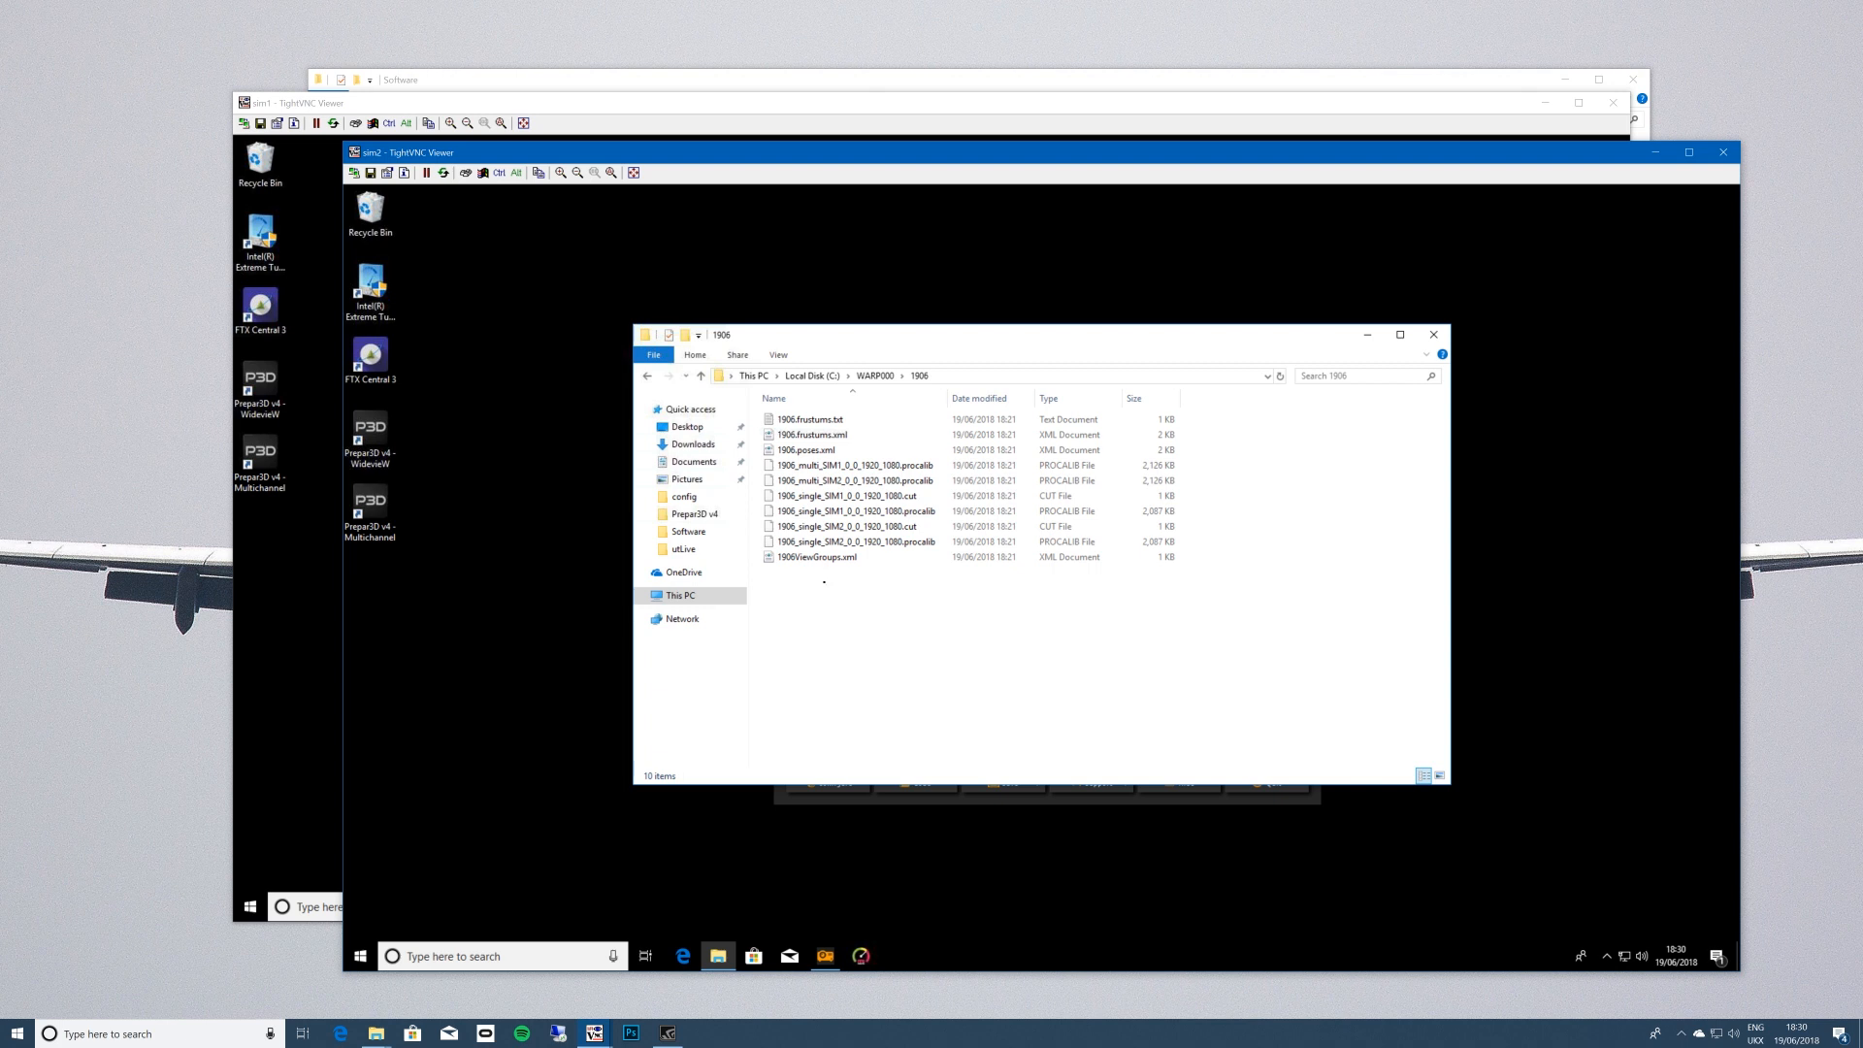
right_click(821, 562)
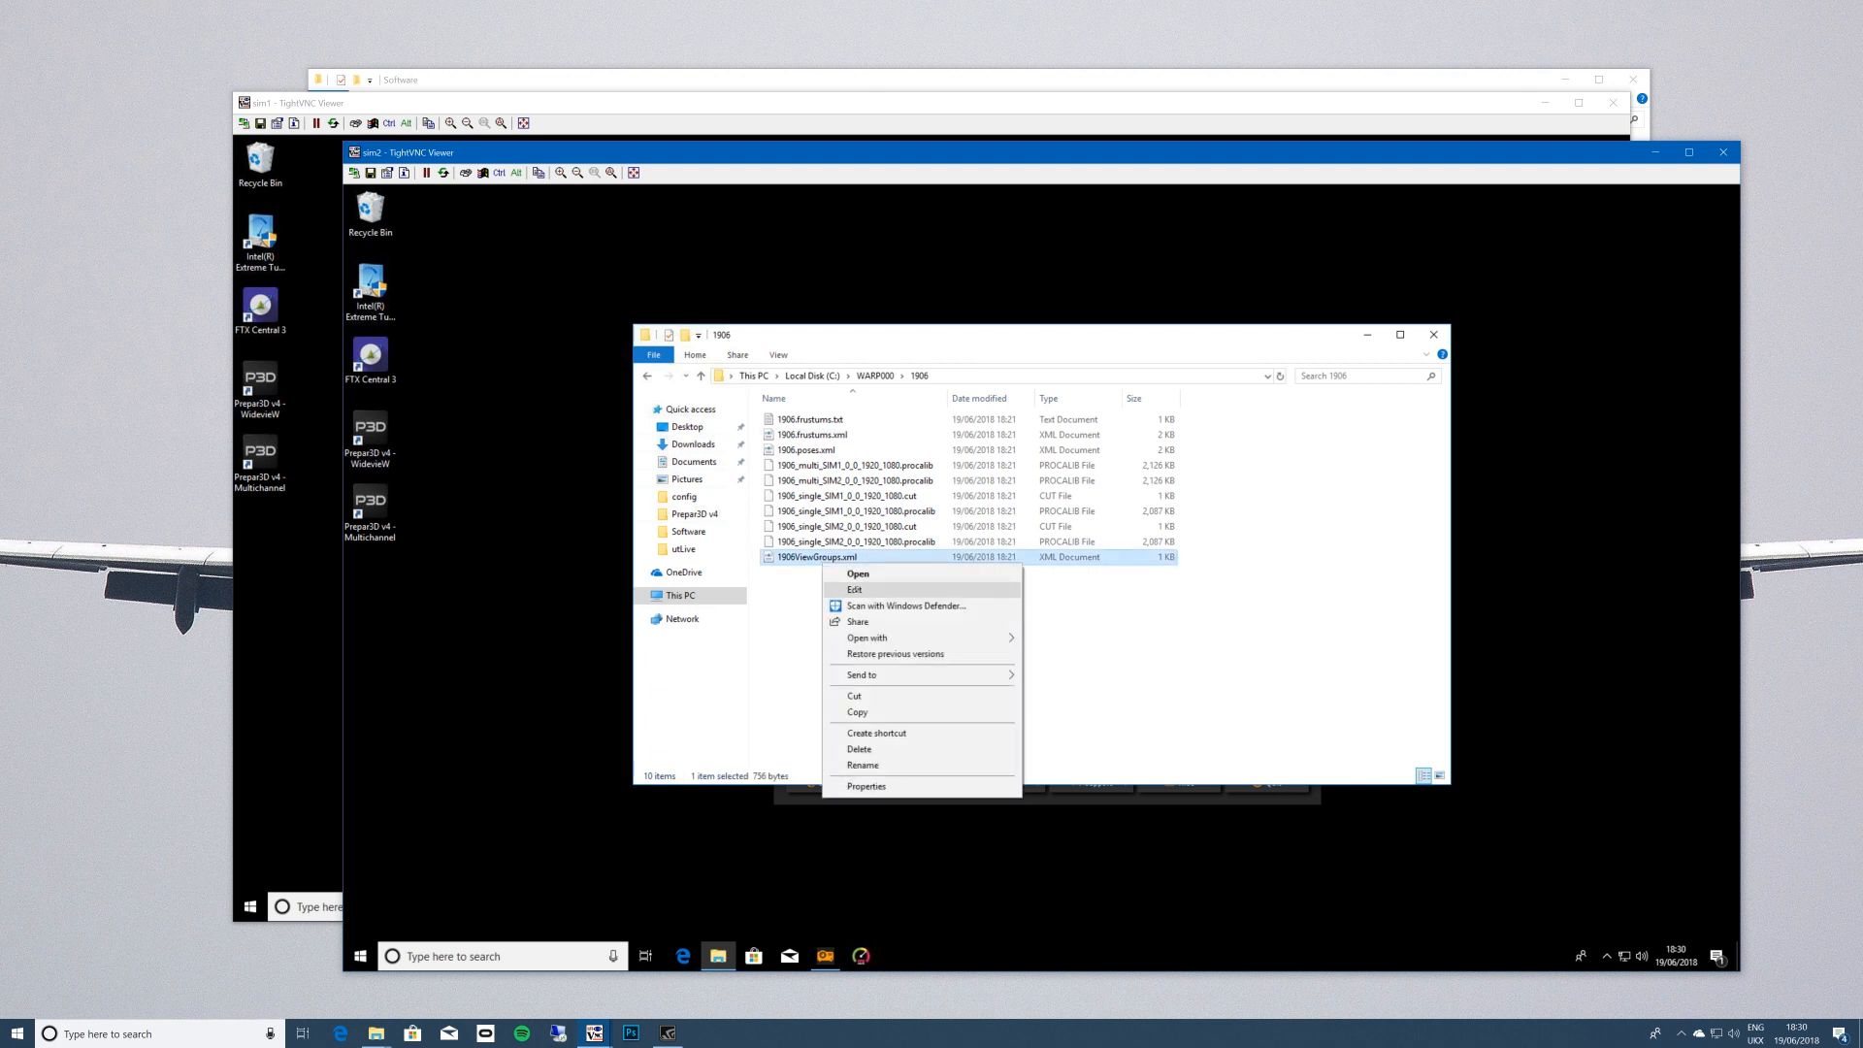
left_click(855, 589)
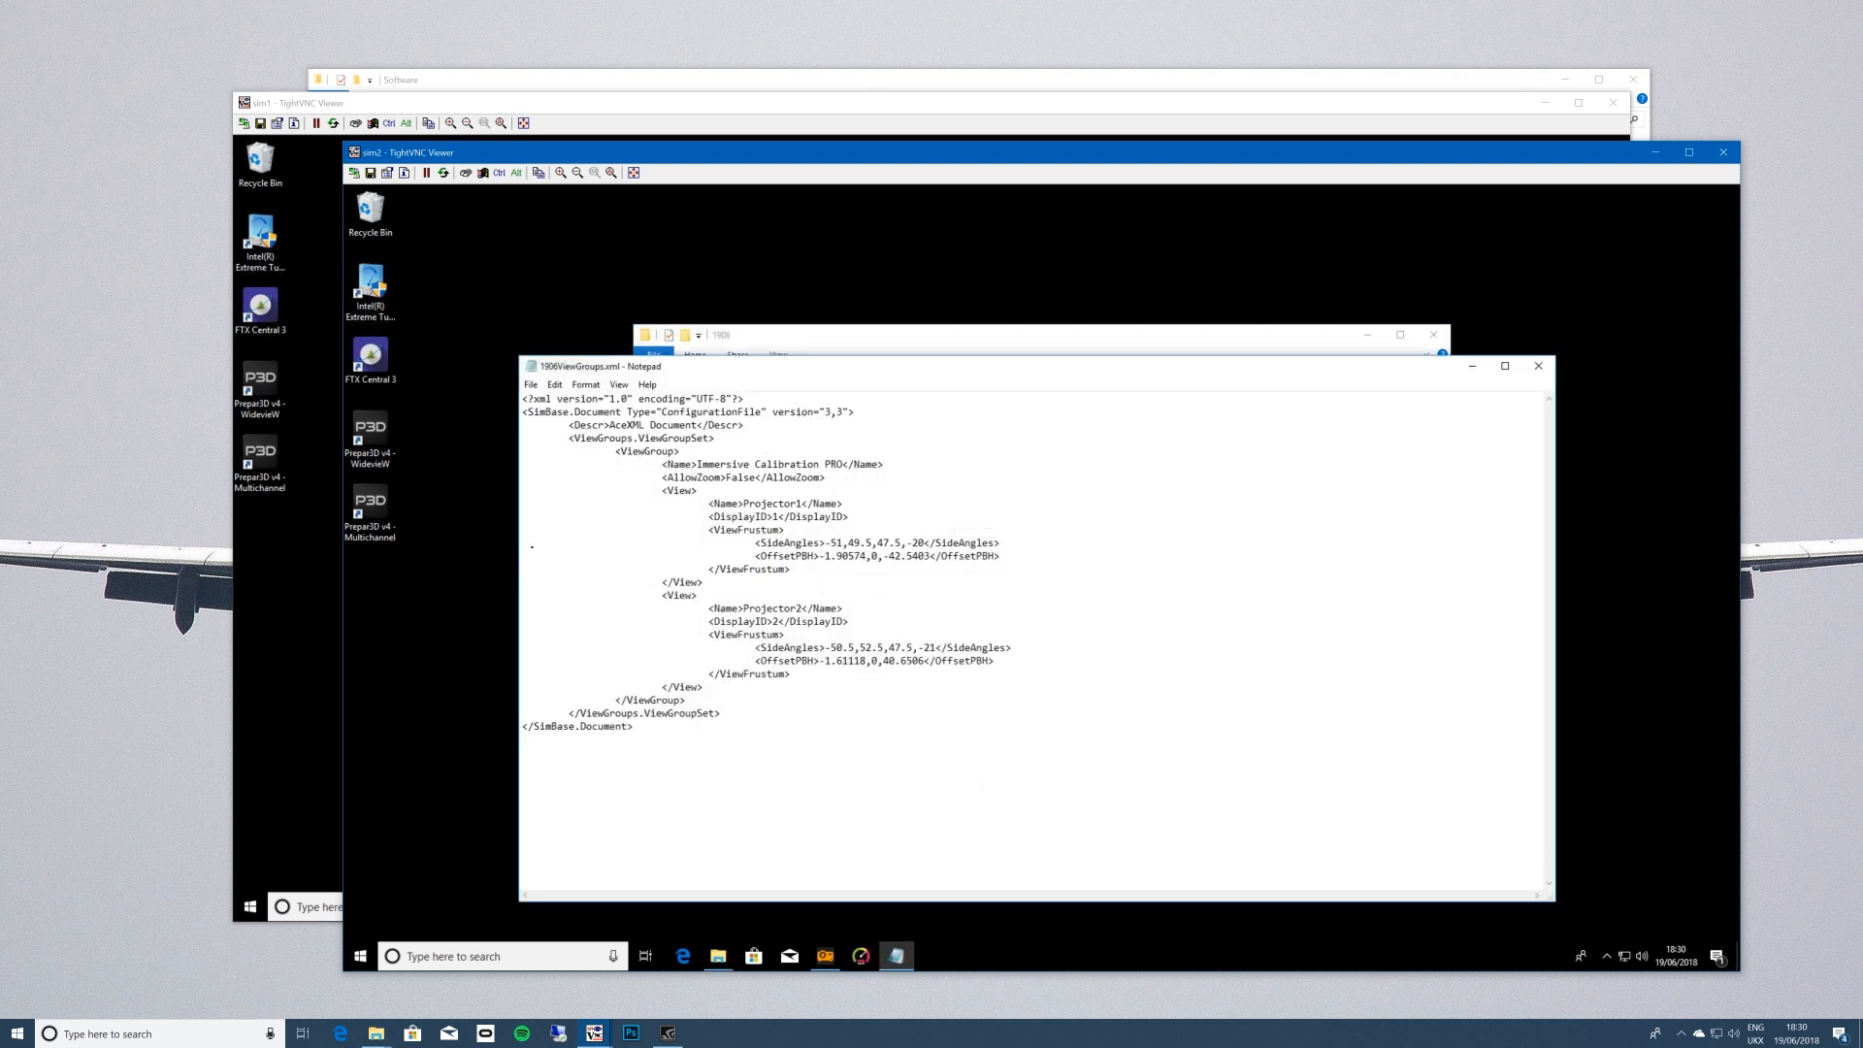
Copy the entire ViewGroup block from 1906ViewGroups.xml and close the file.
left_click_drag(702, 366, 792, 376)
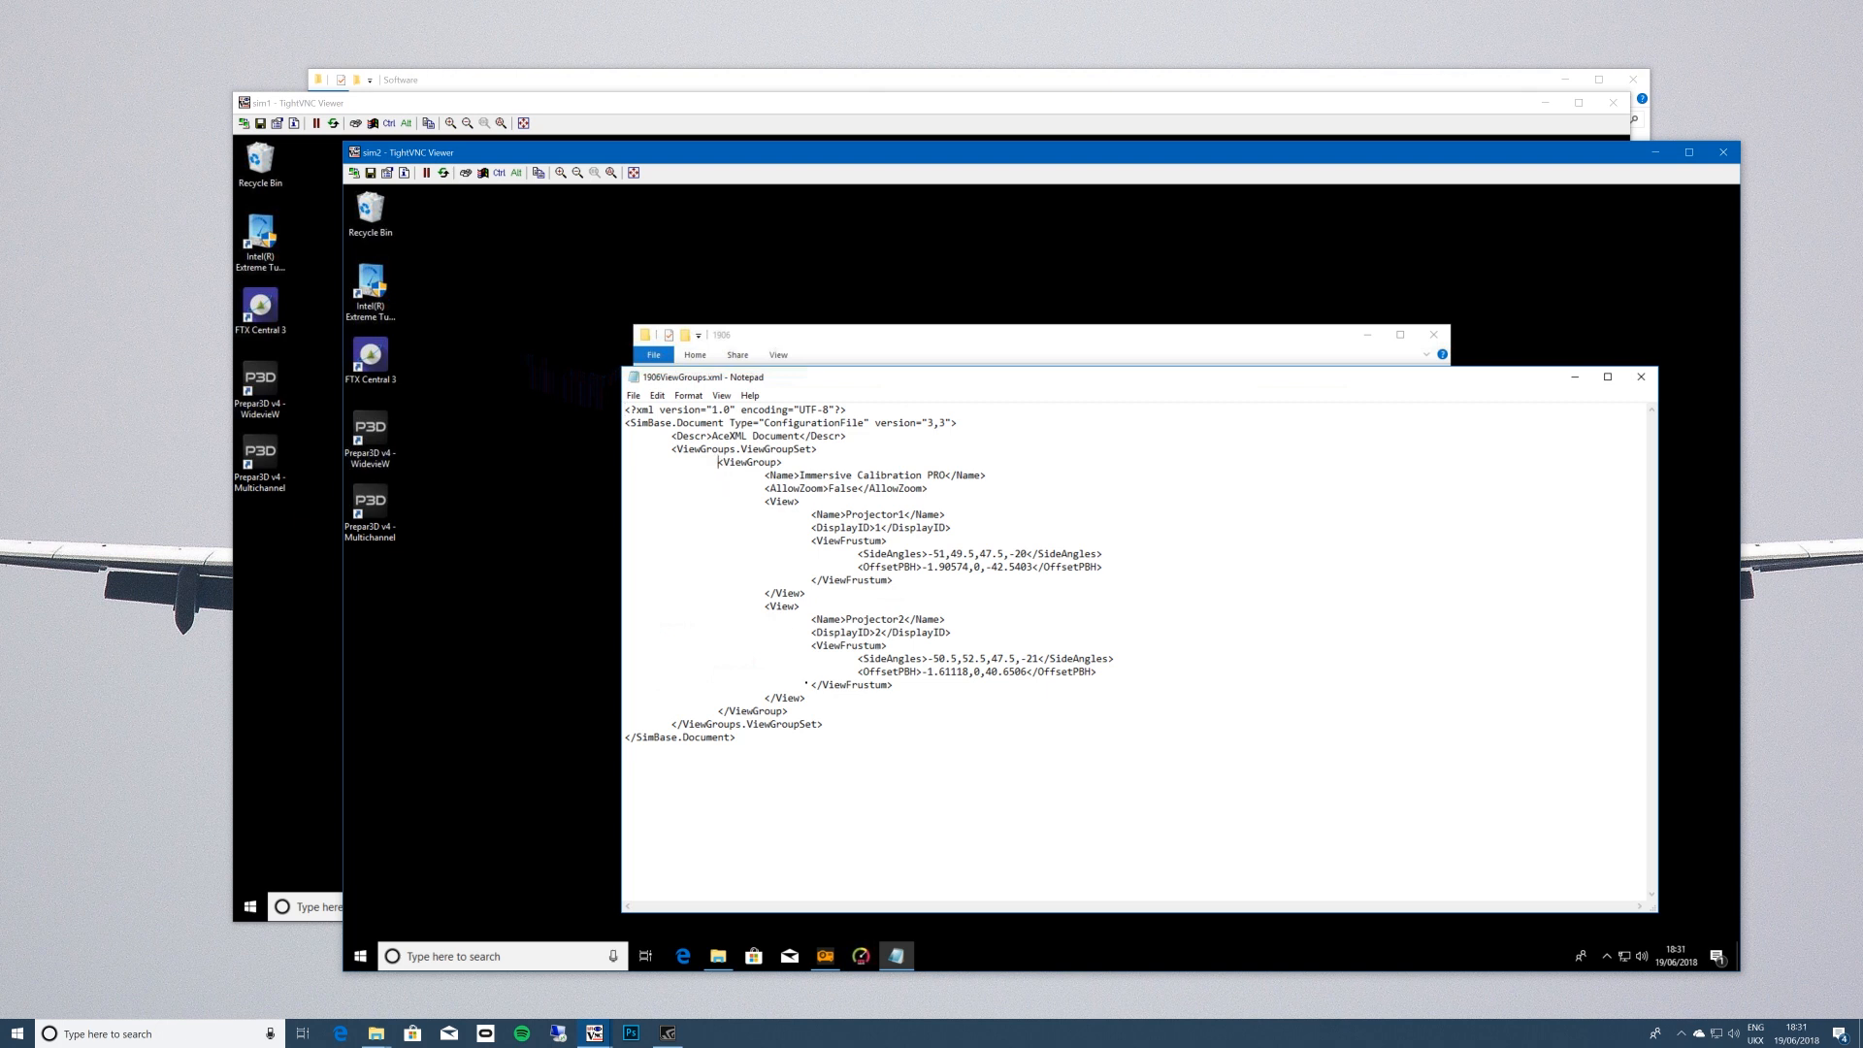
left_click_drag(718, 462, 790, 711)
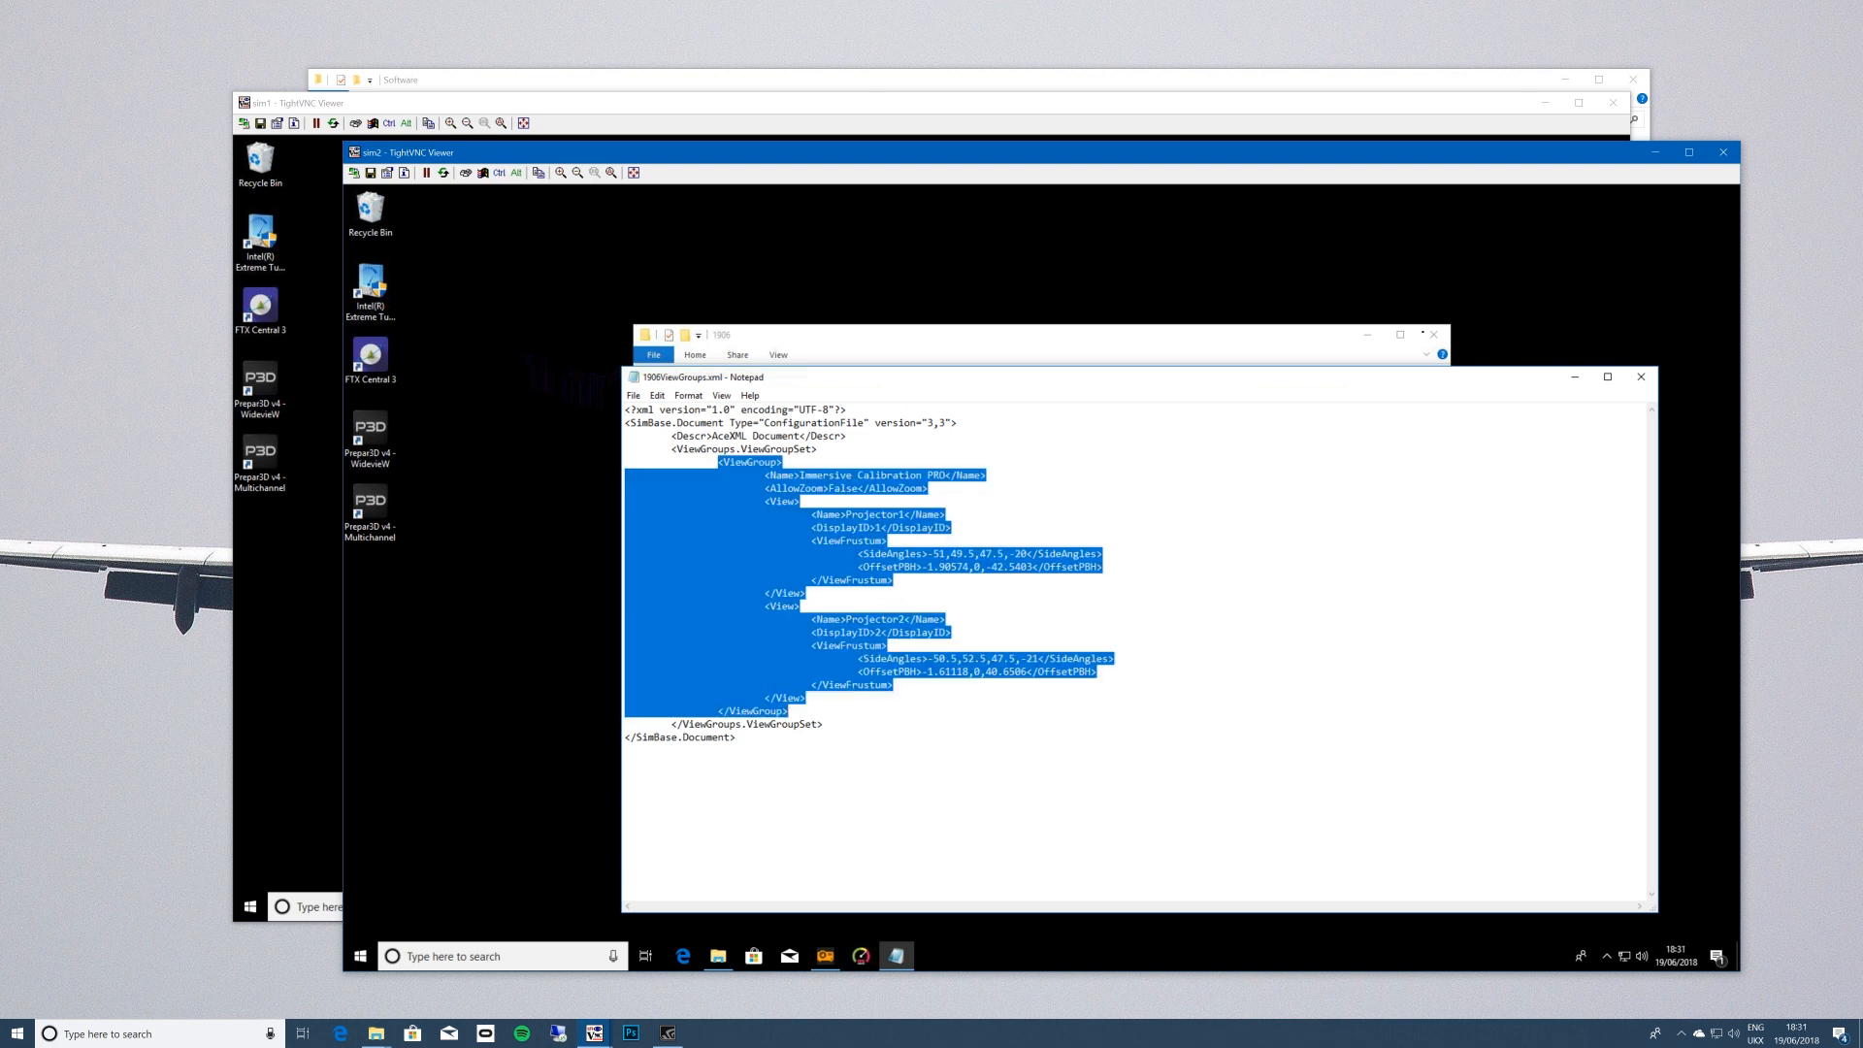
left_click(1641, 376)
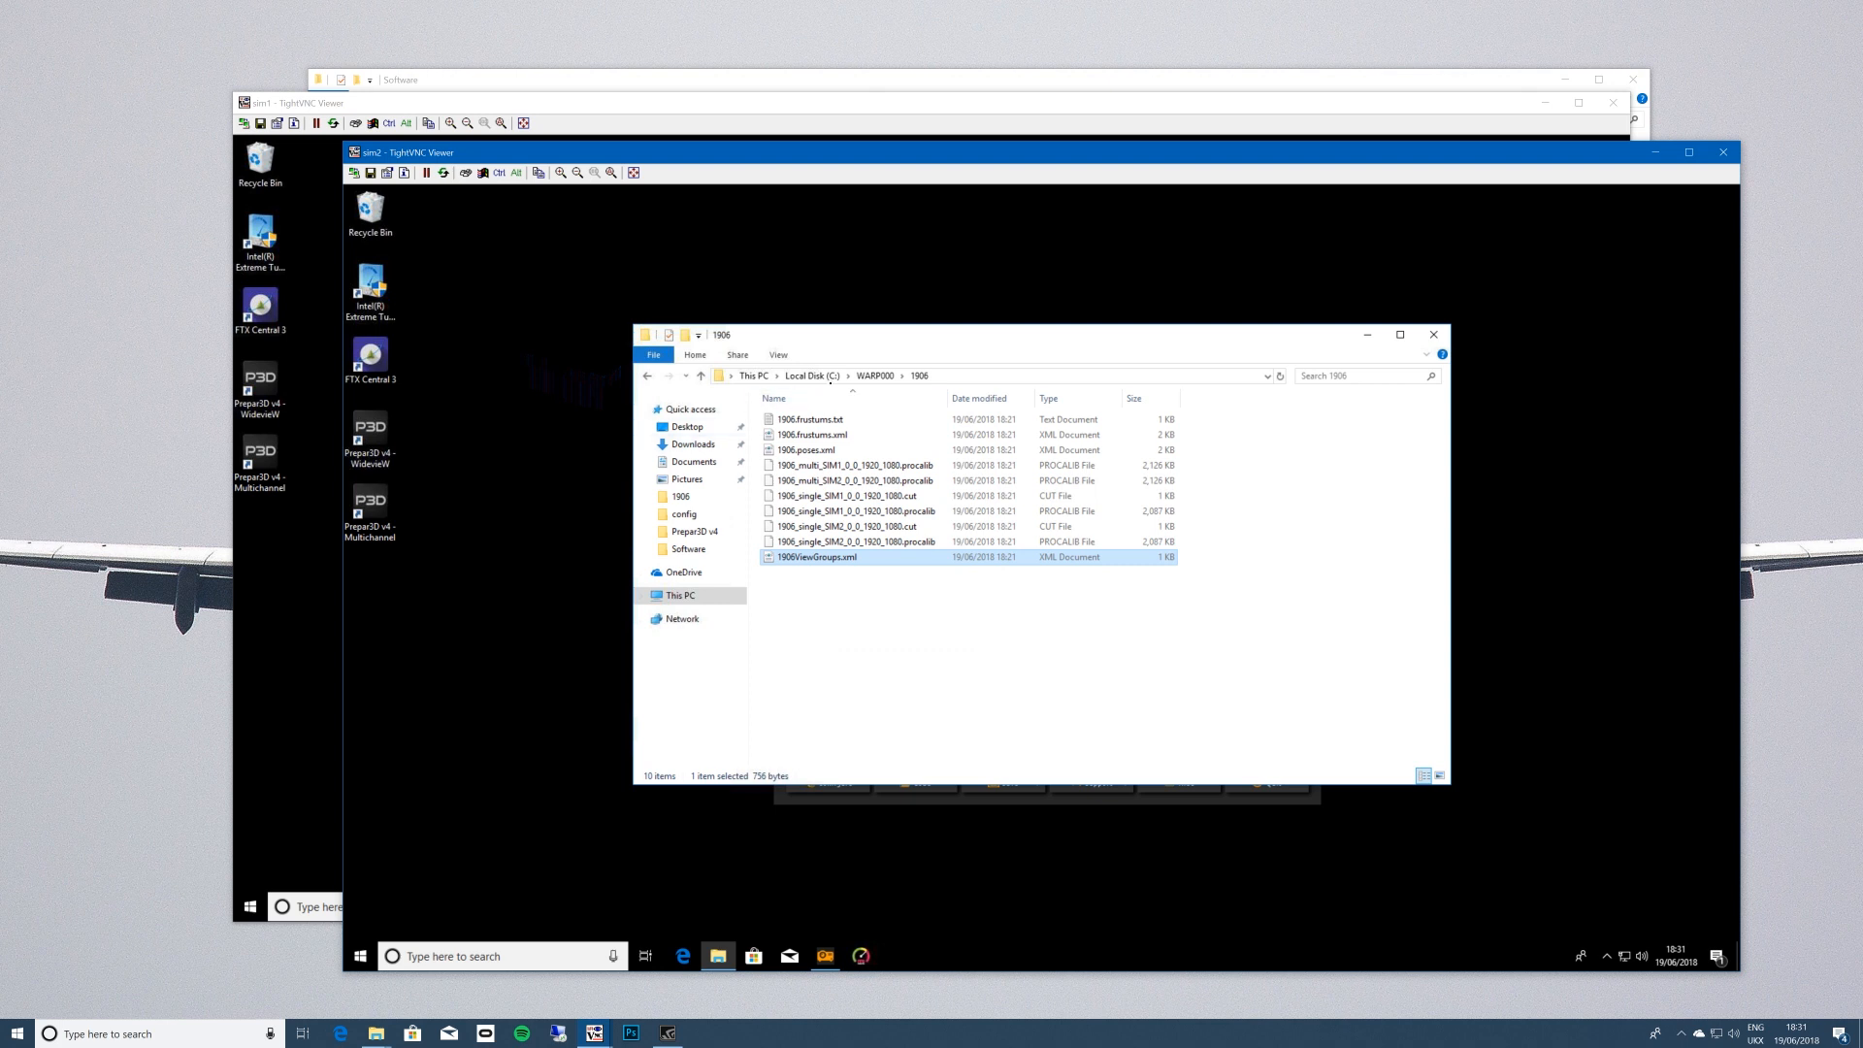
left_click(813, 376)
double_click(805, 450)
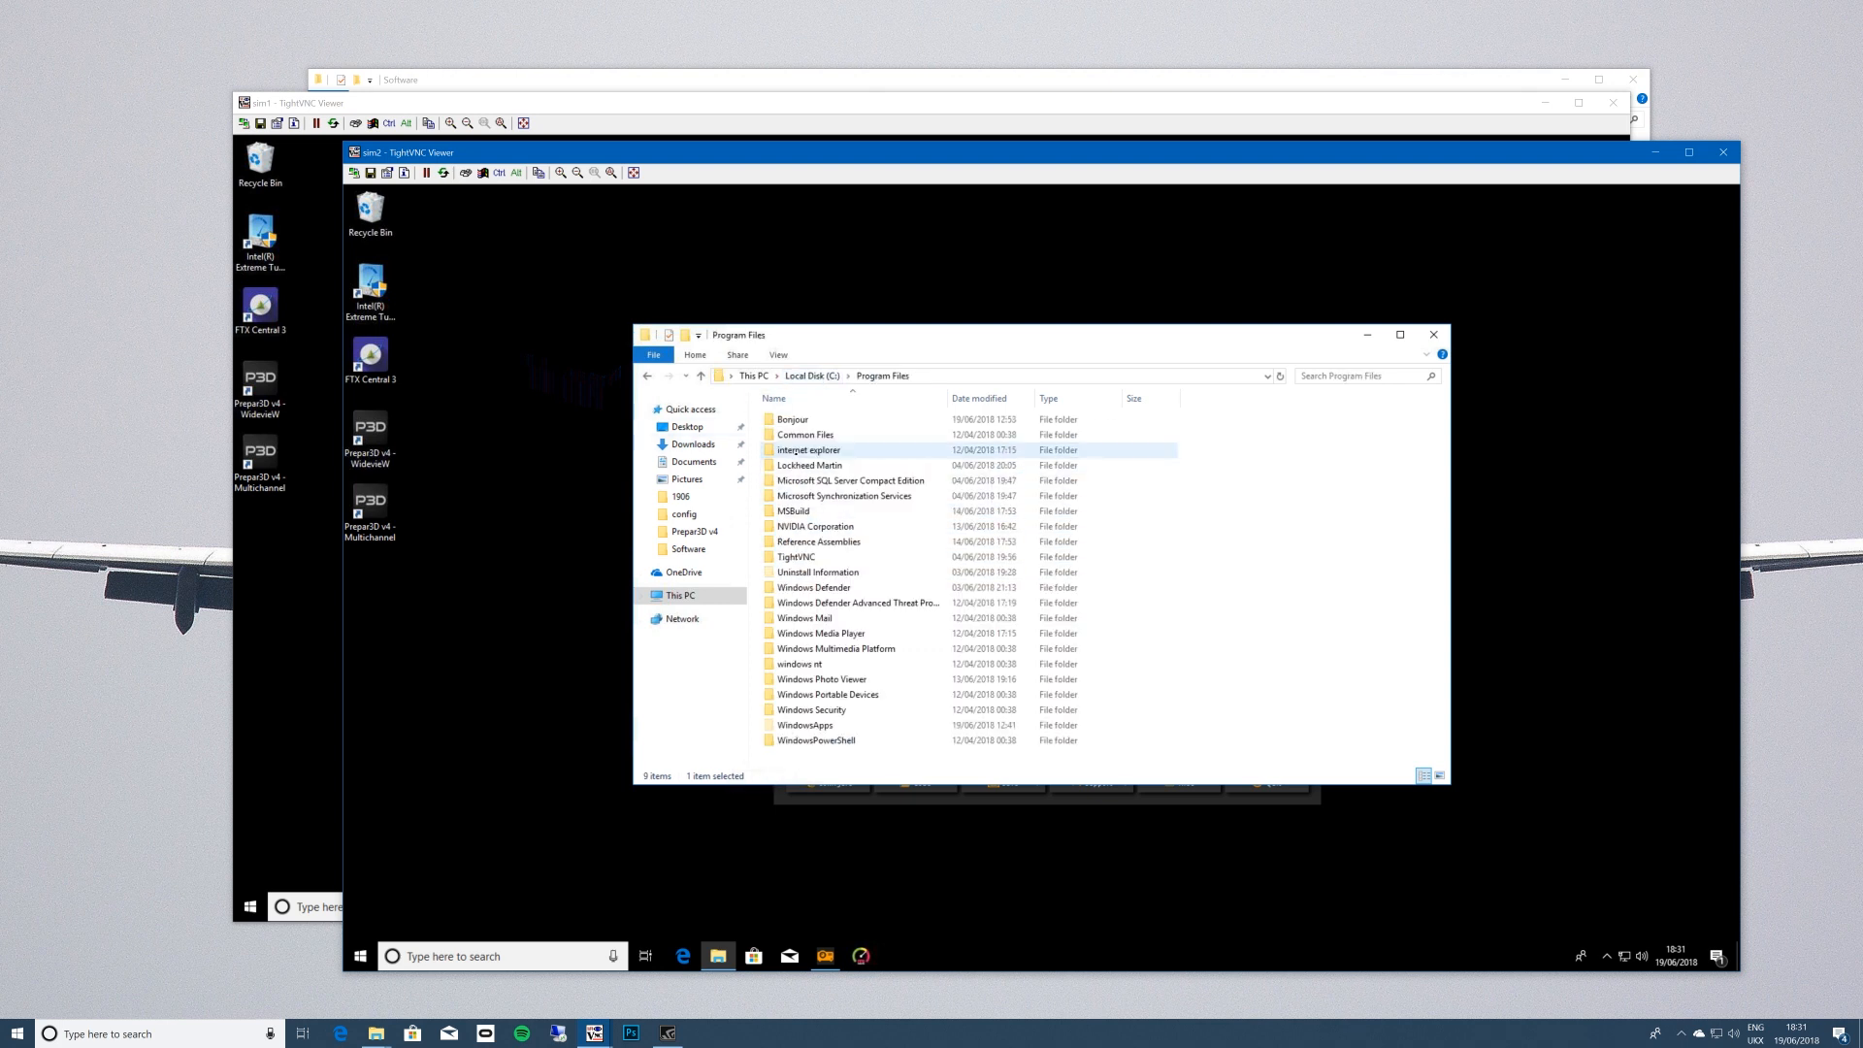
double_click(810, 465)
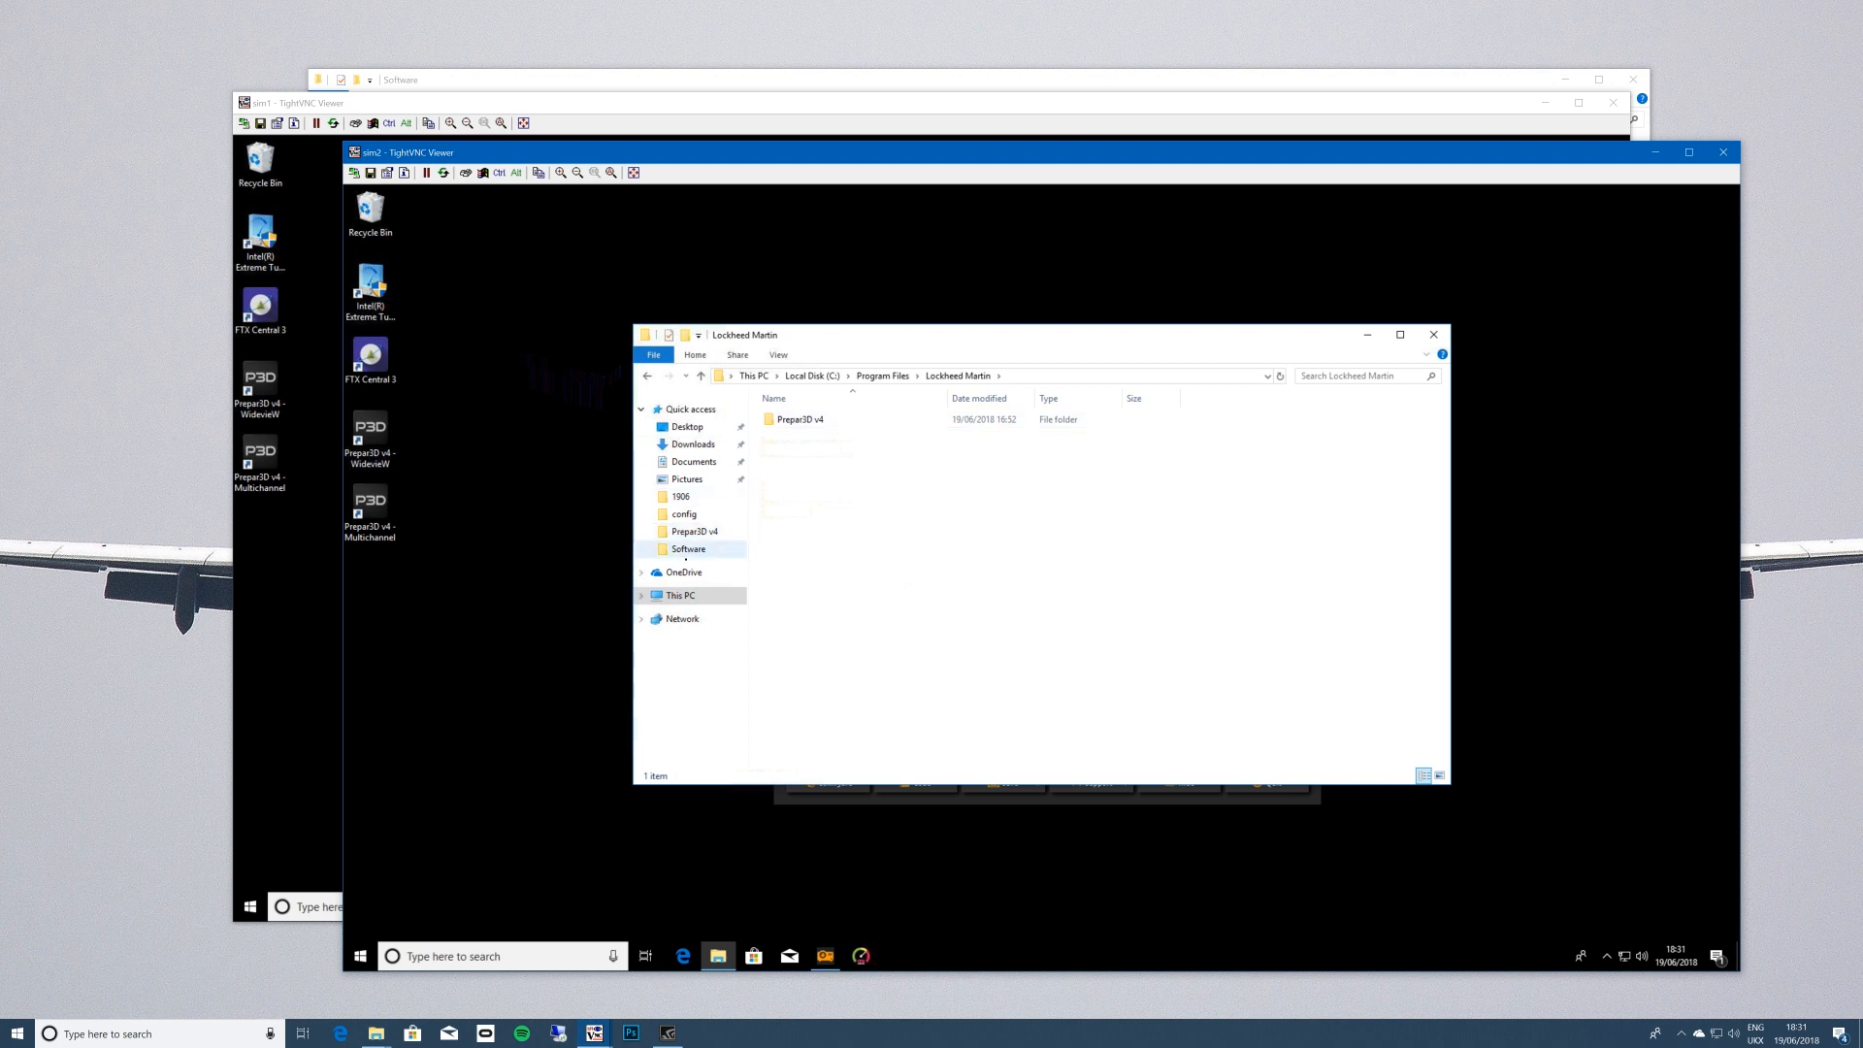
left_click(680, 595)
left_click(872, 576)
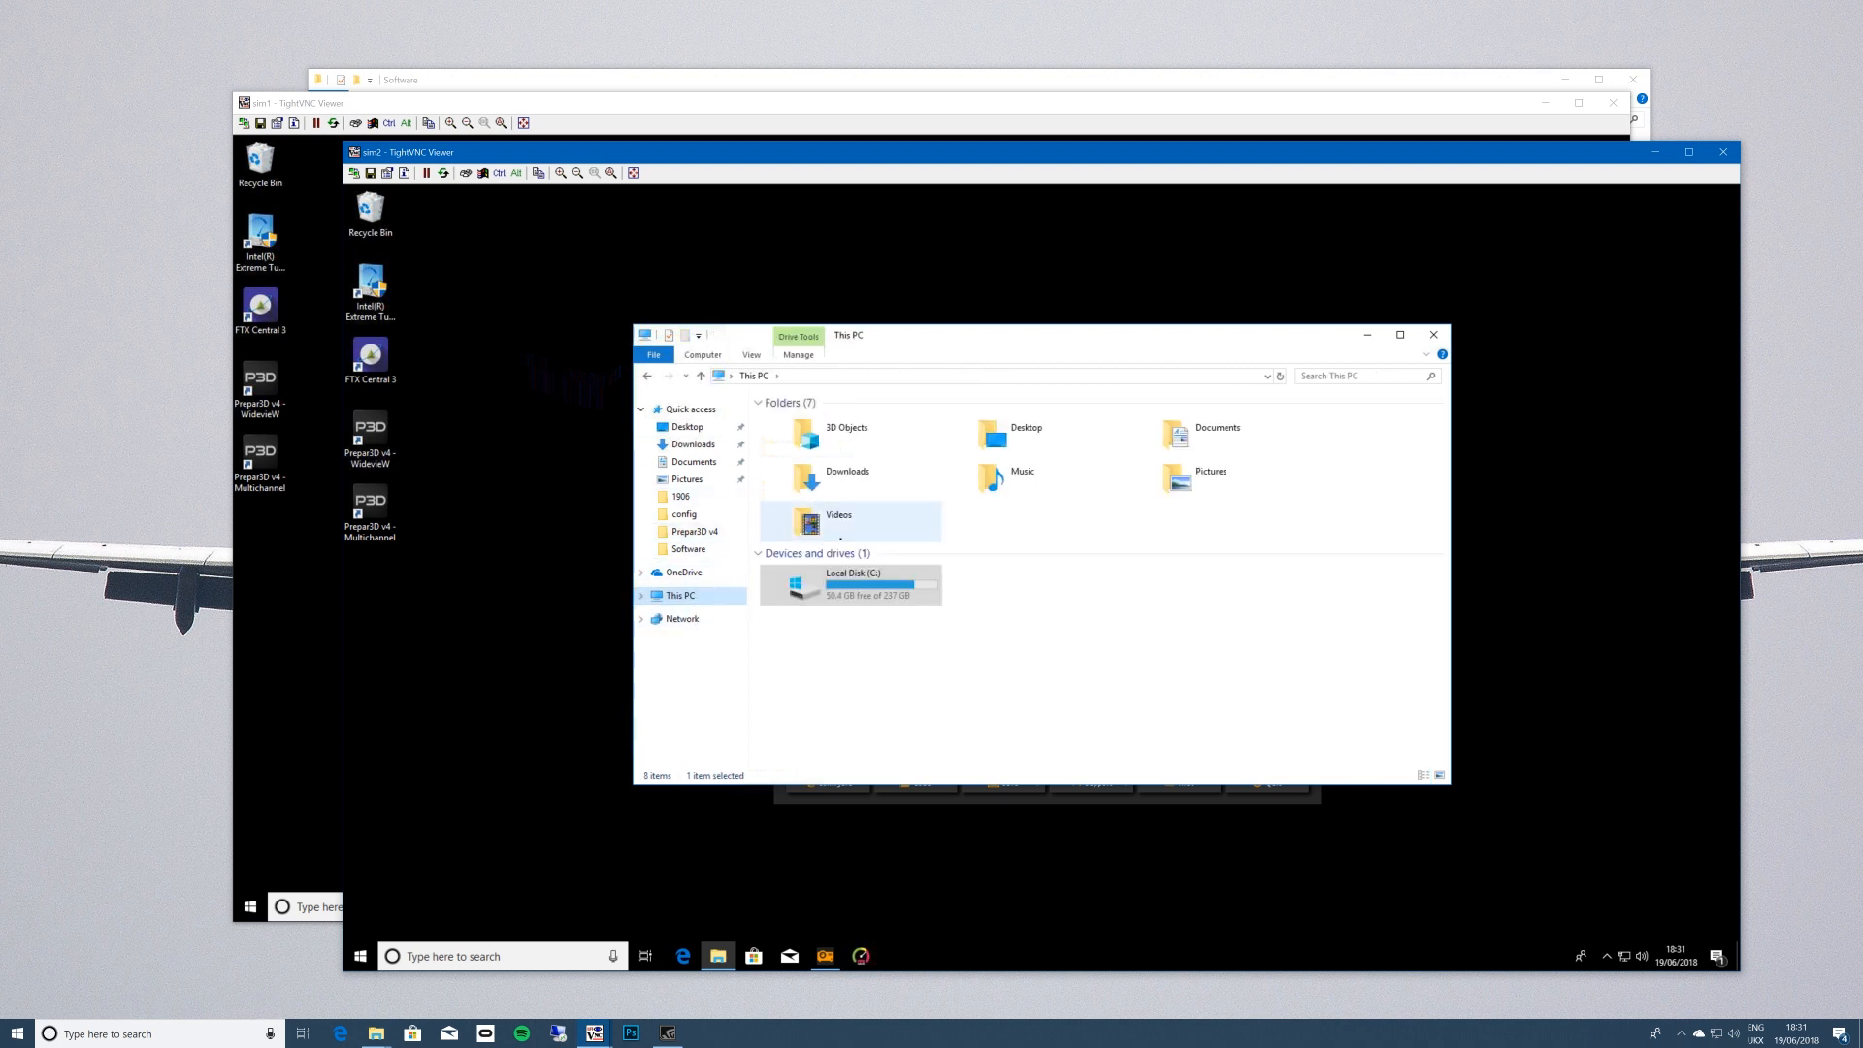
double_click(871, 576)
double_click(806, 497)
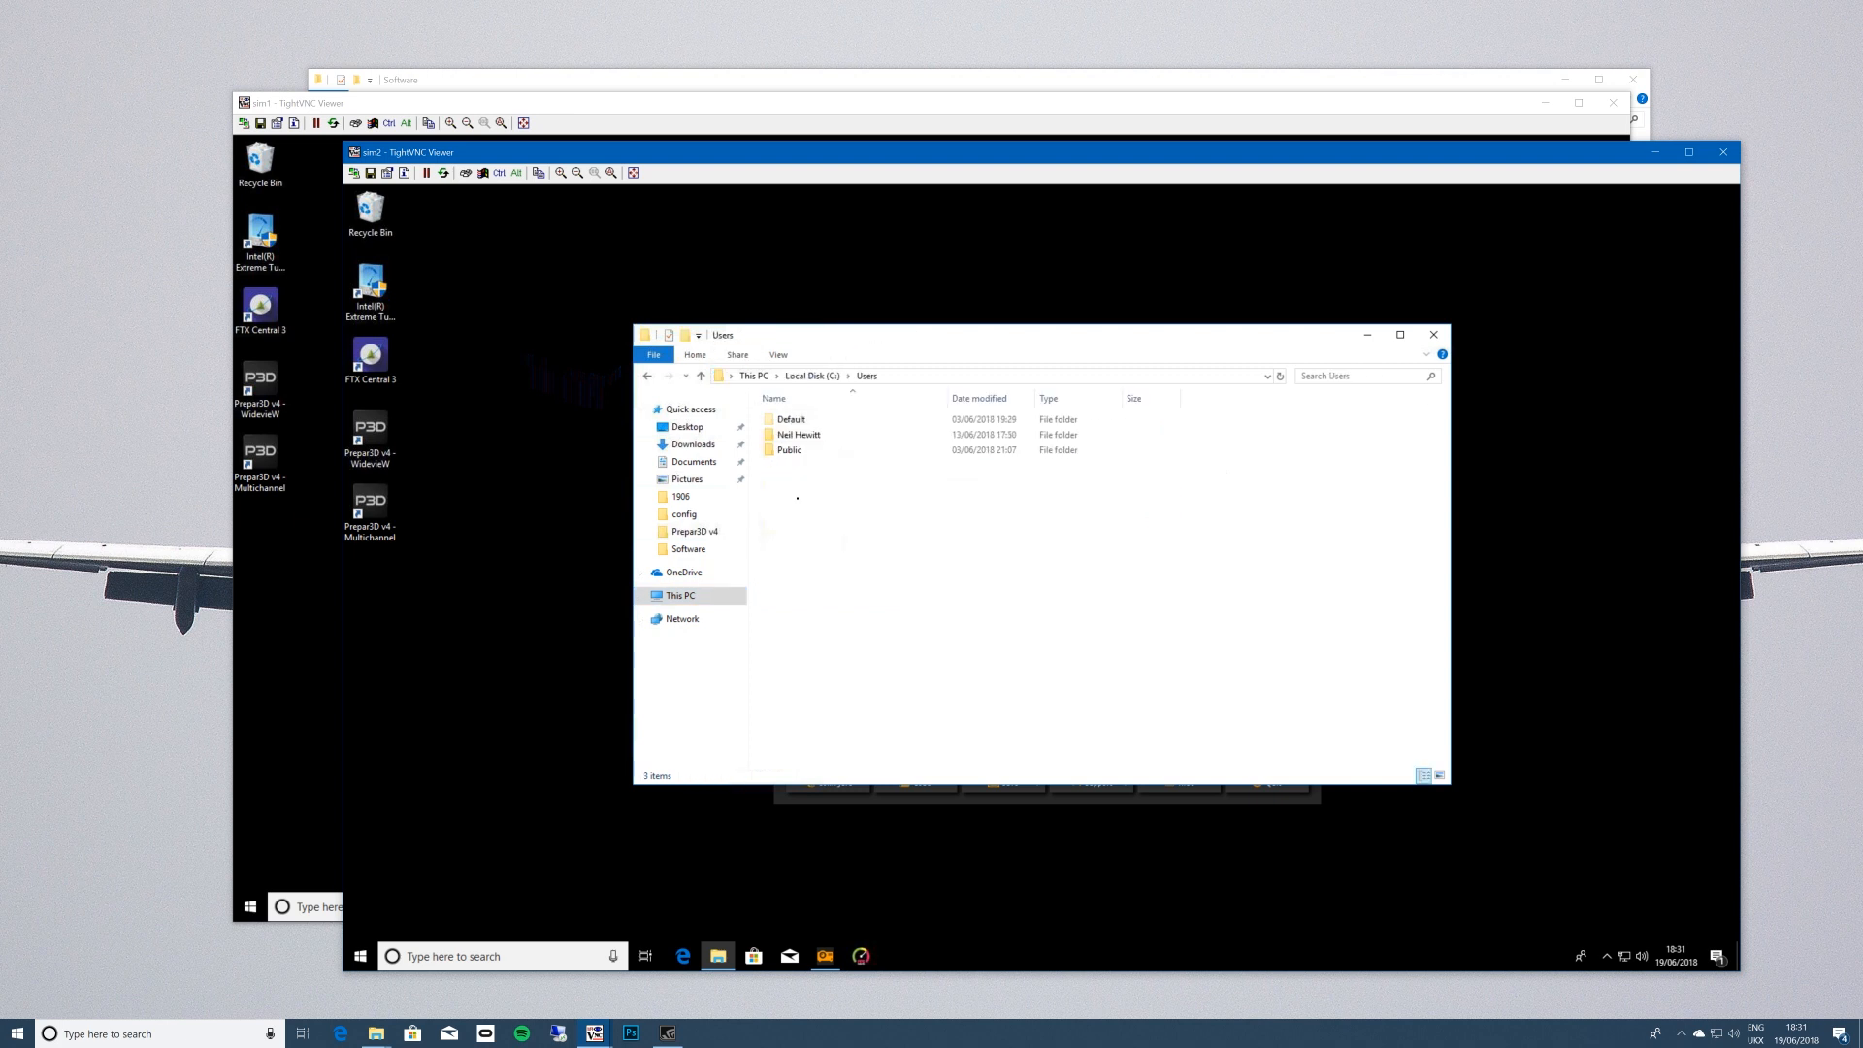
double_click(796, 435)
left_click(794, 450)
double_click(795, 450)
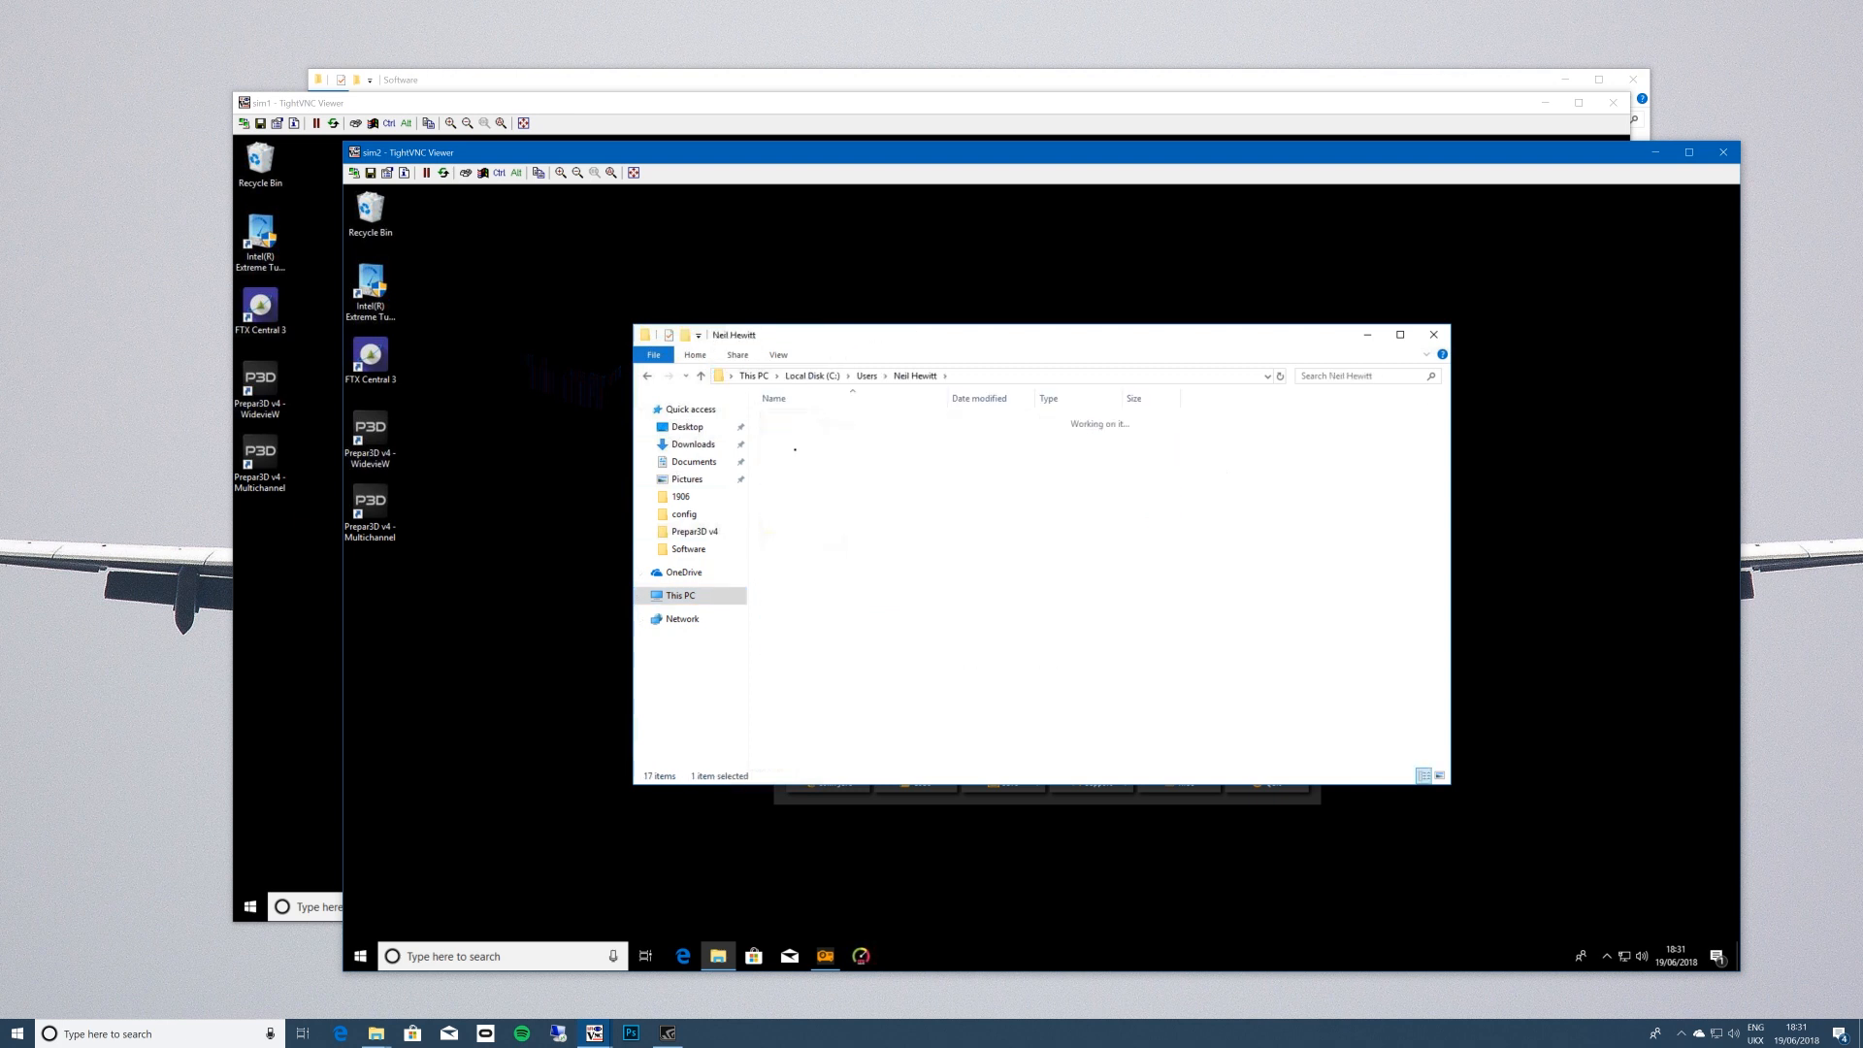
double_click(796, 451)
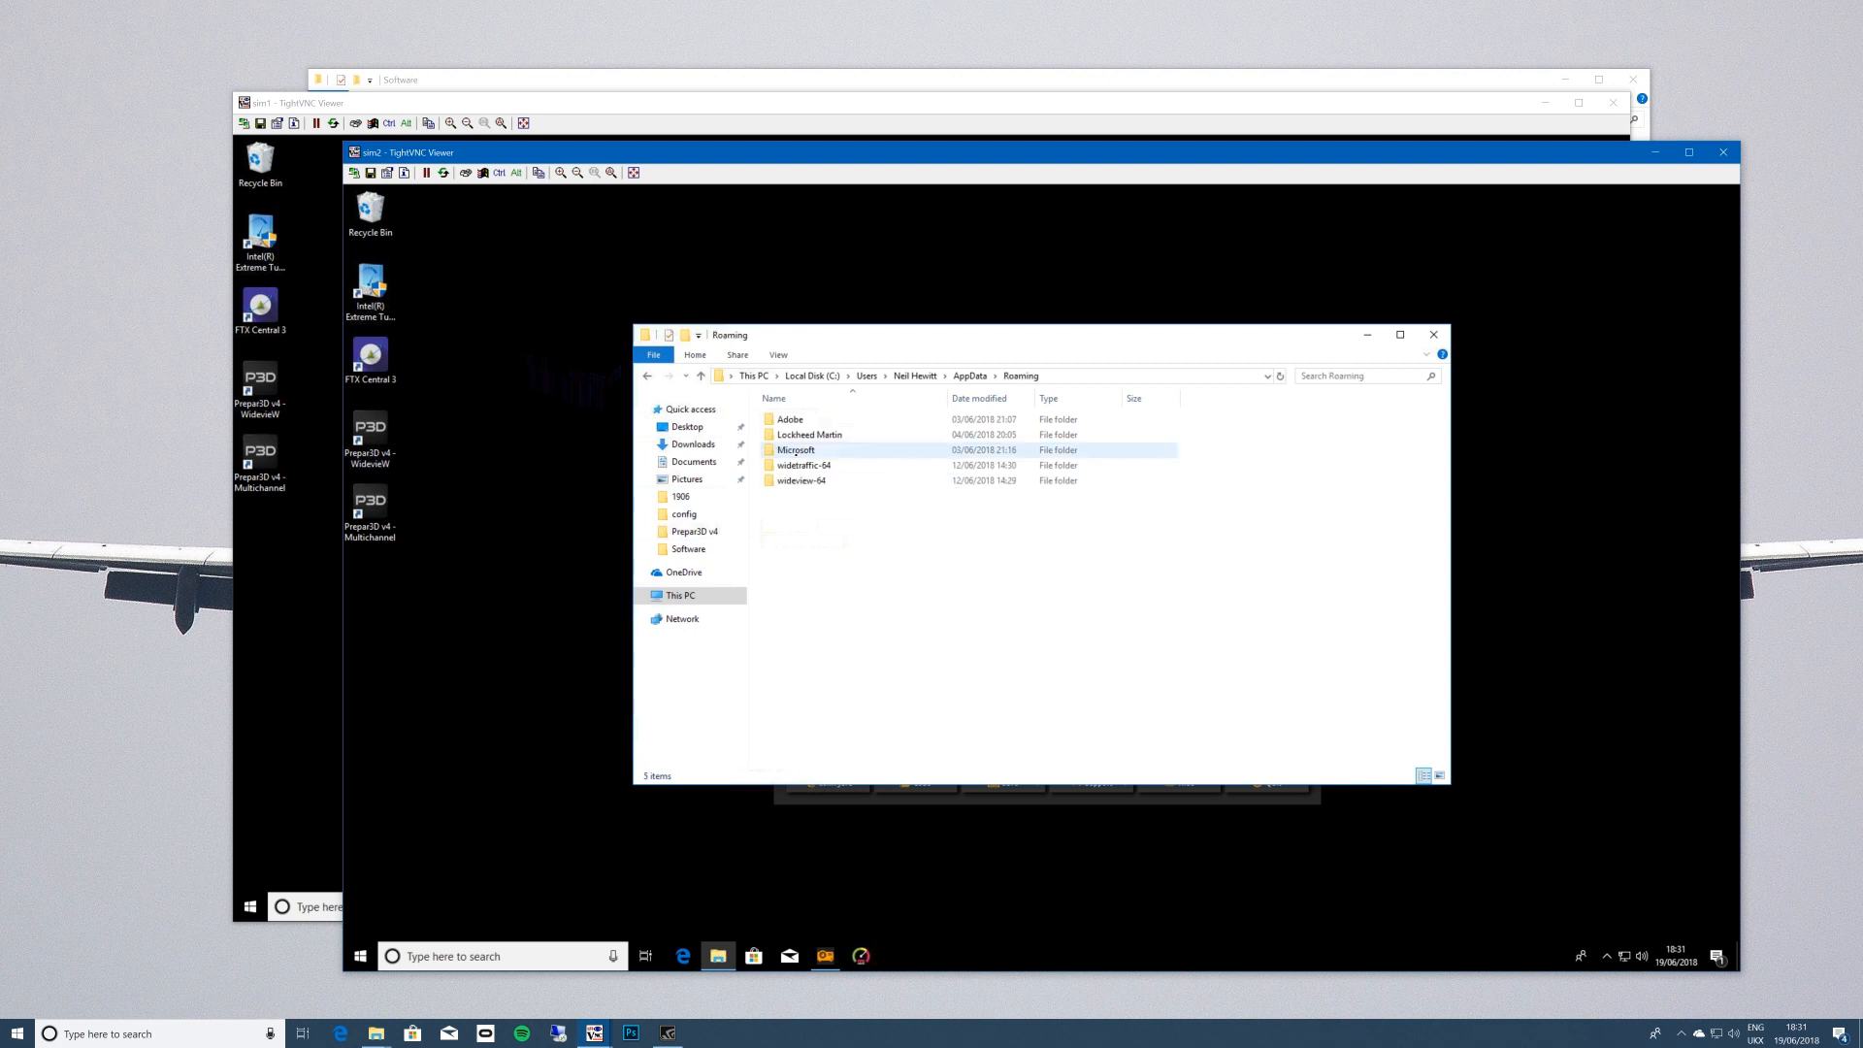
double_click(796, 435)
double_click(796, 420)
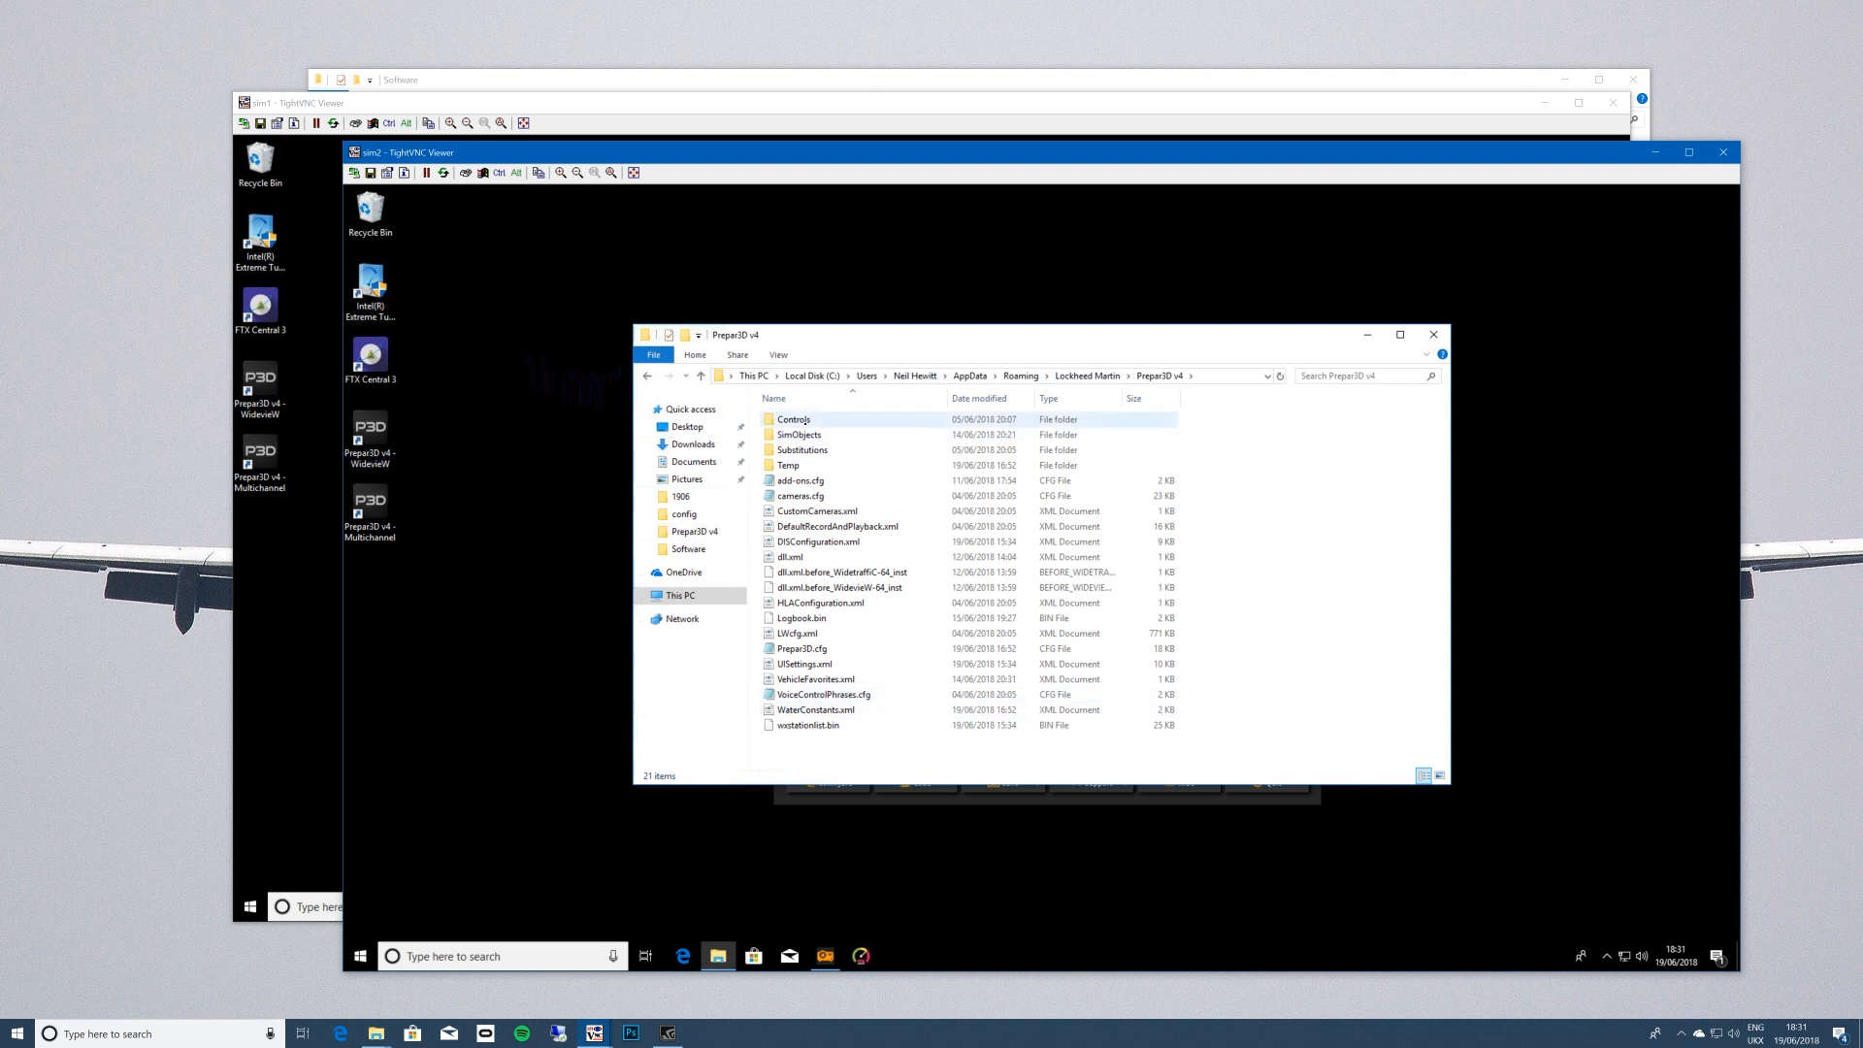
Open ViewGroups.xml from C:\ProgramData\Lockheed Martin\Prepar3D v4 for editing in Notepad.
left_click(812, 375)
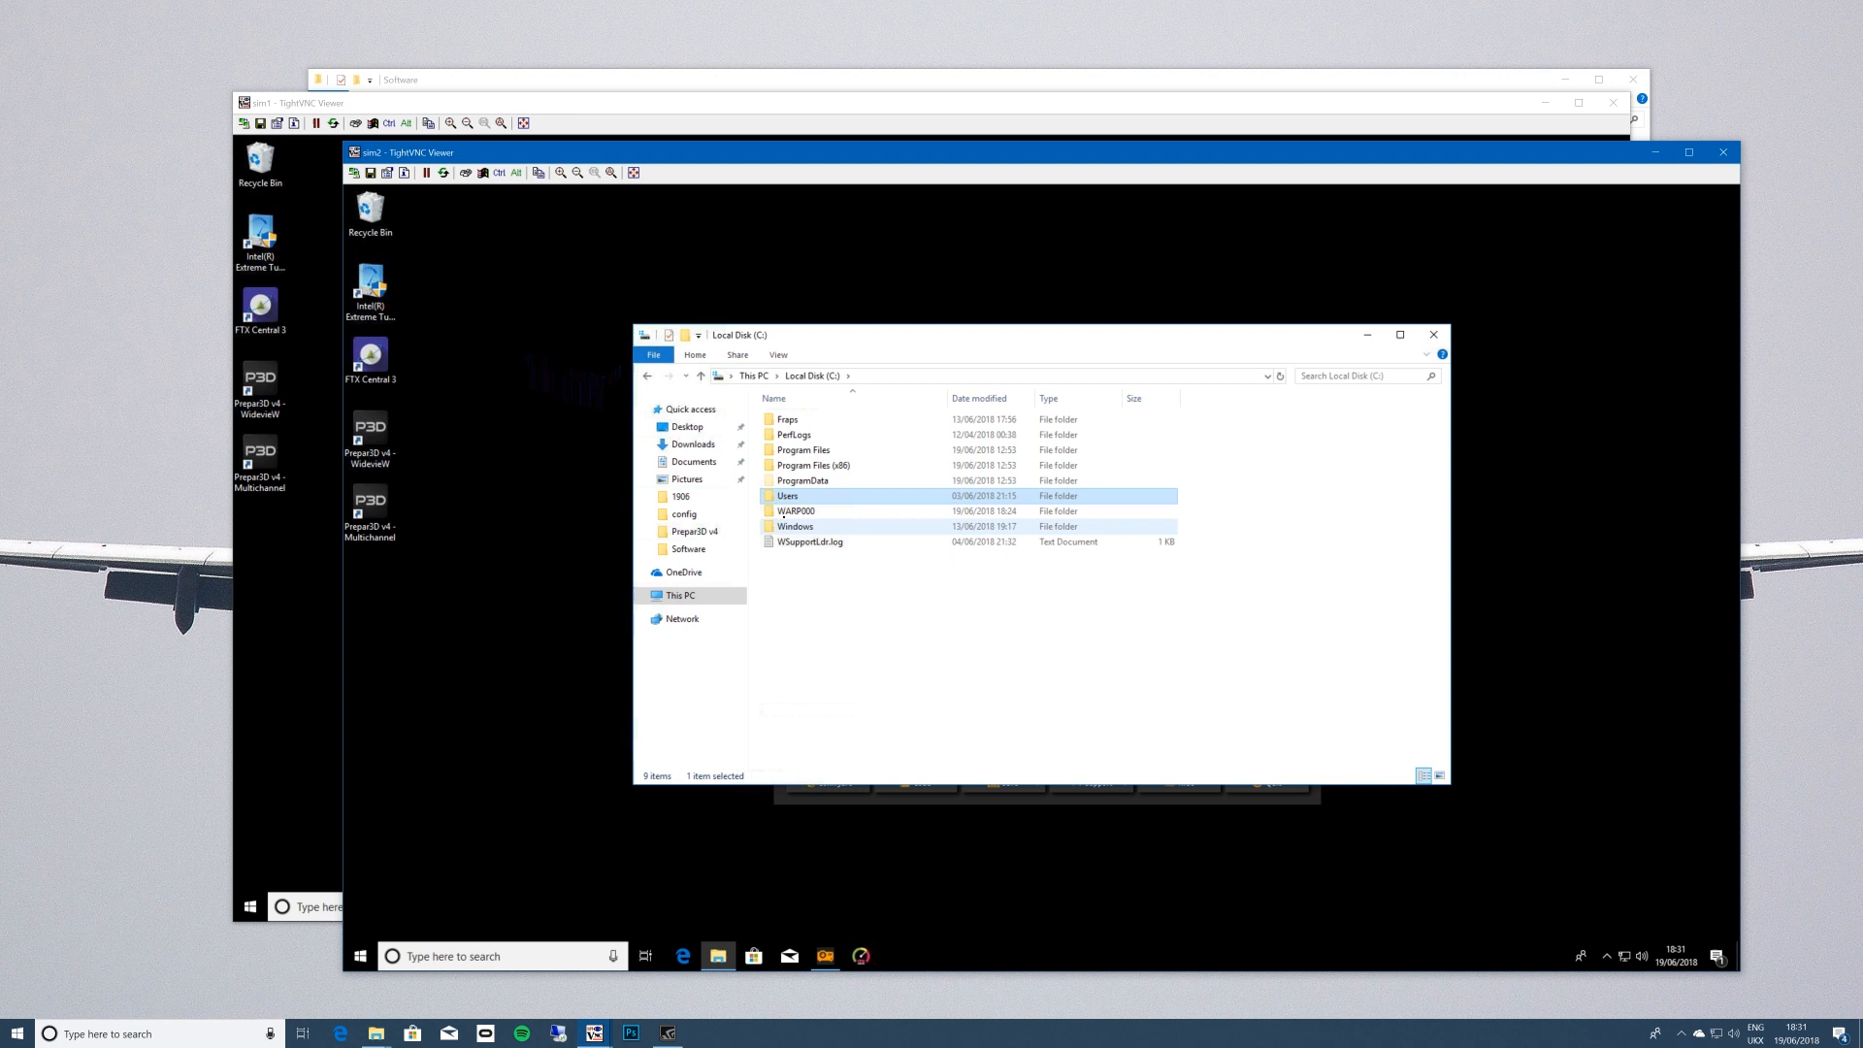
double_click(806, 480)
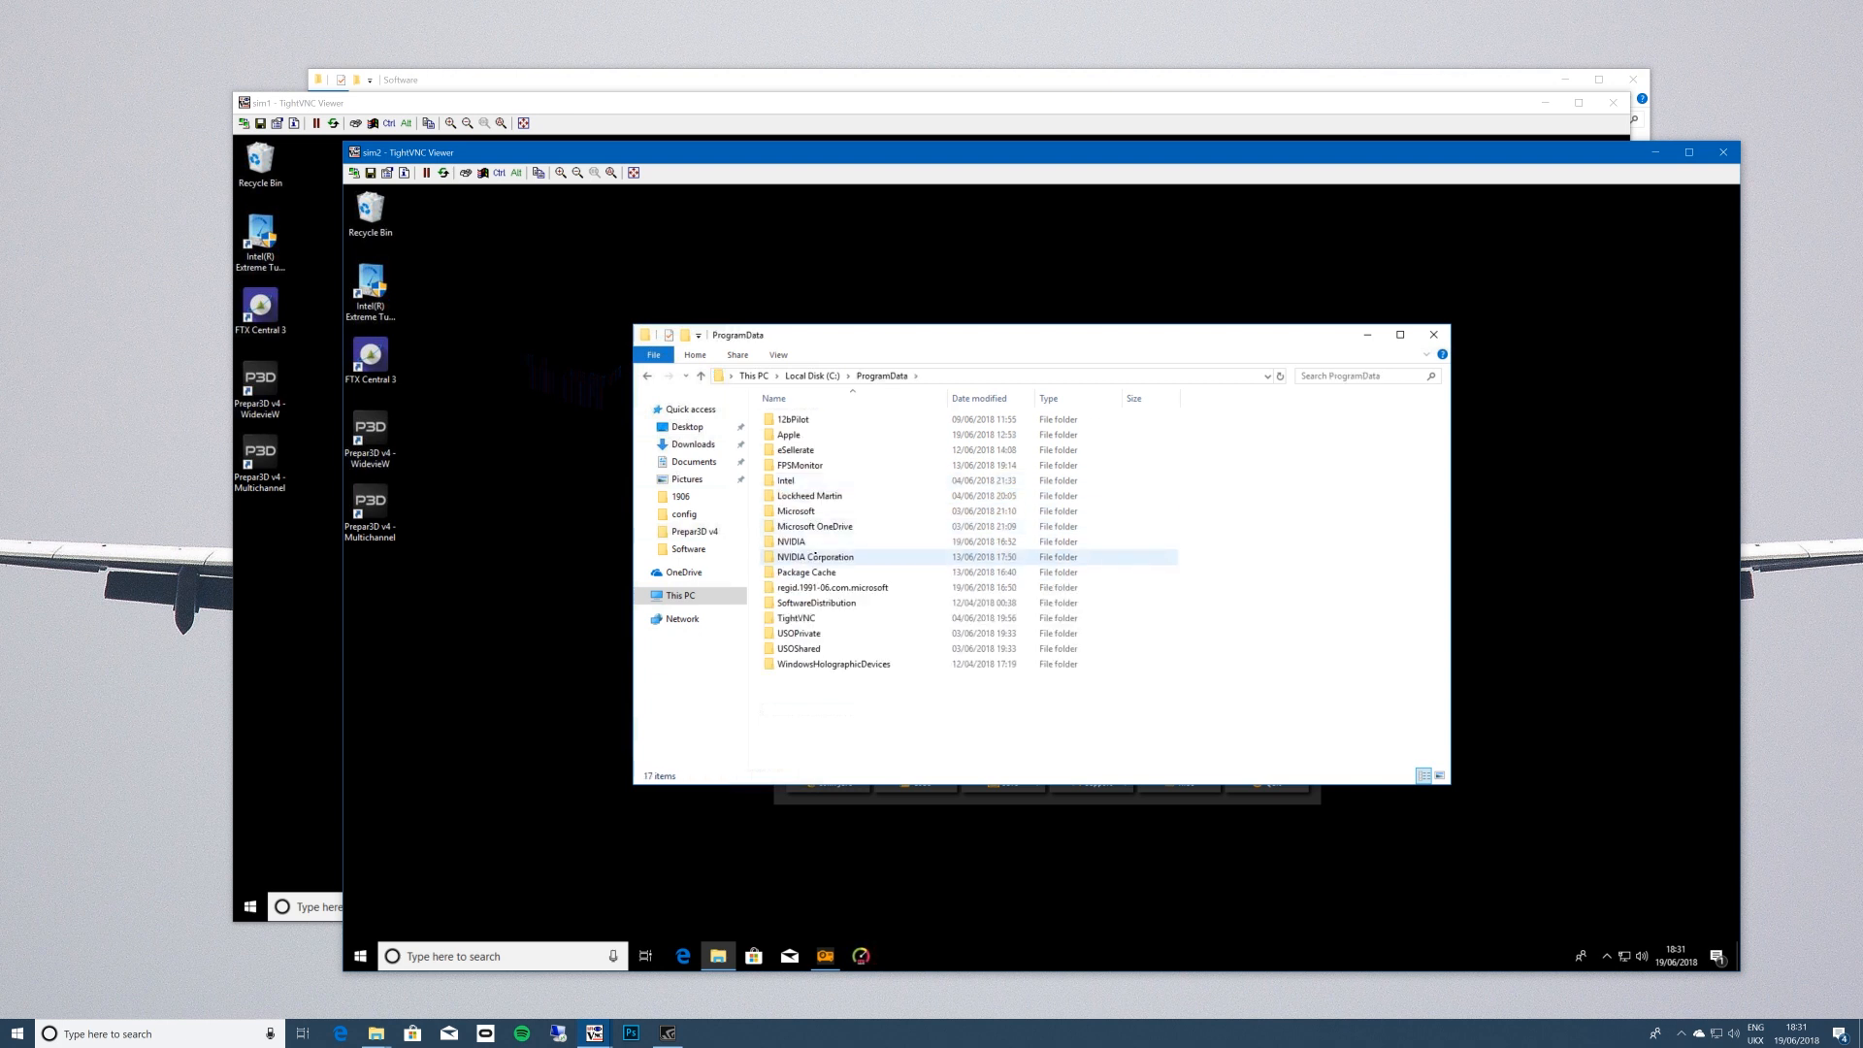
double_click(807, 495)
double_click(796, 420)
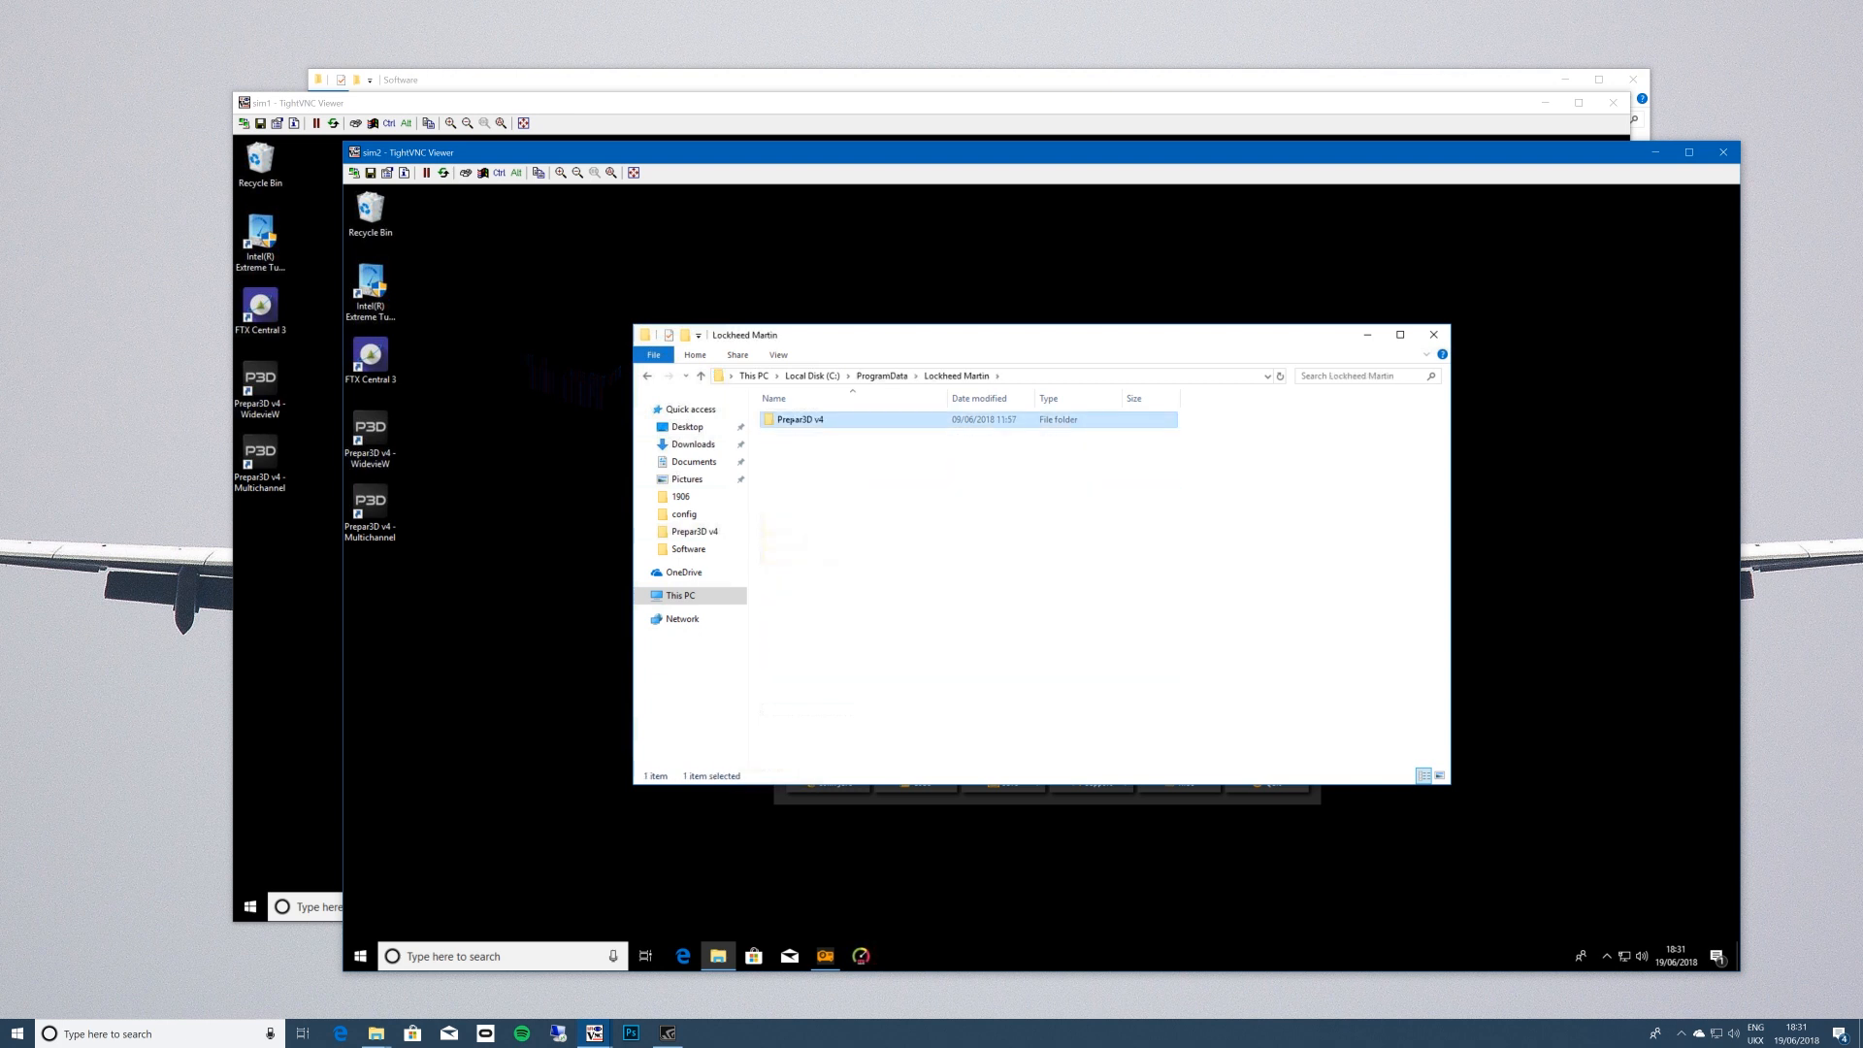
scroll(993, 679, "down", 4)
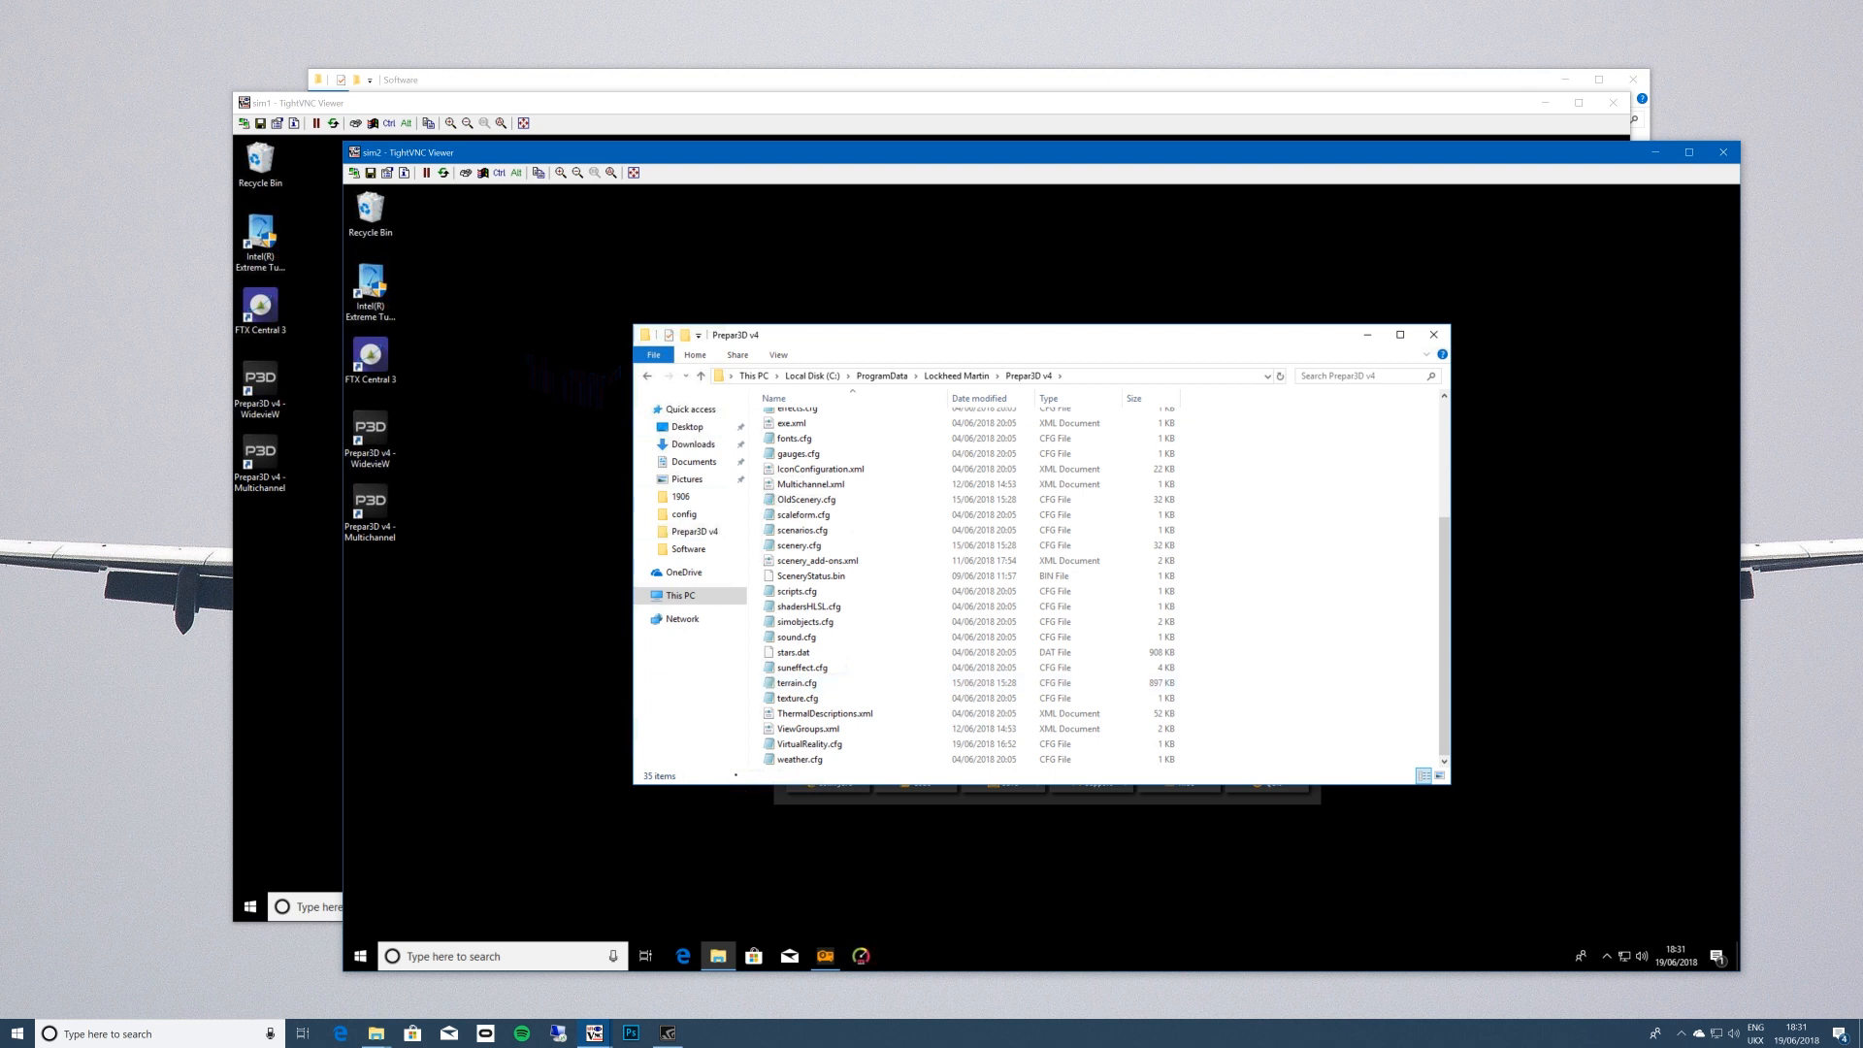
right_click(823, 729)
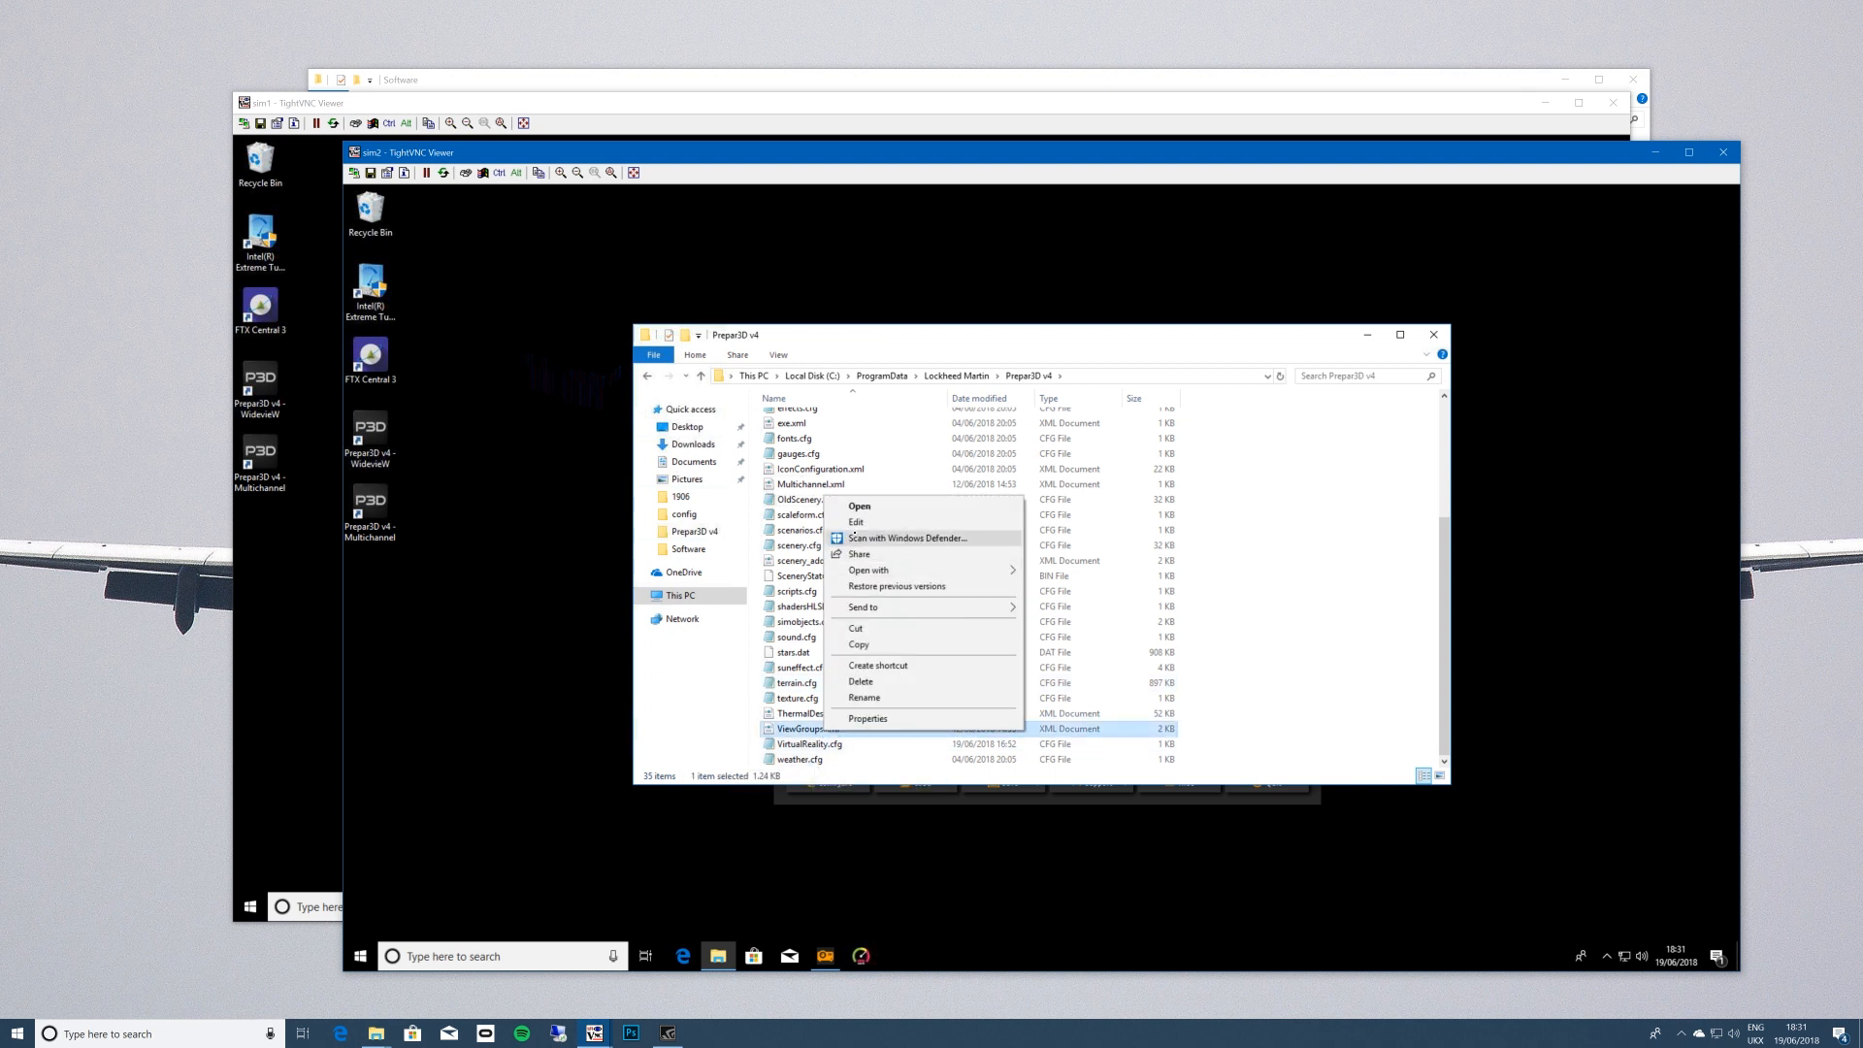
left_click(856, 522)
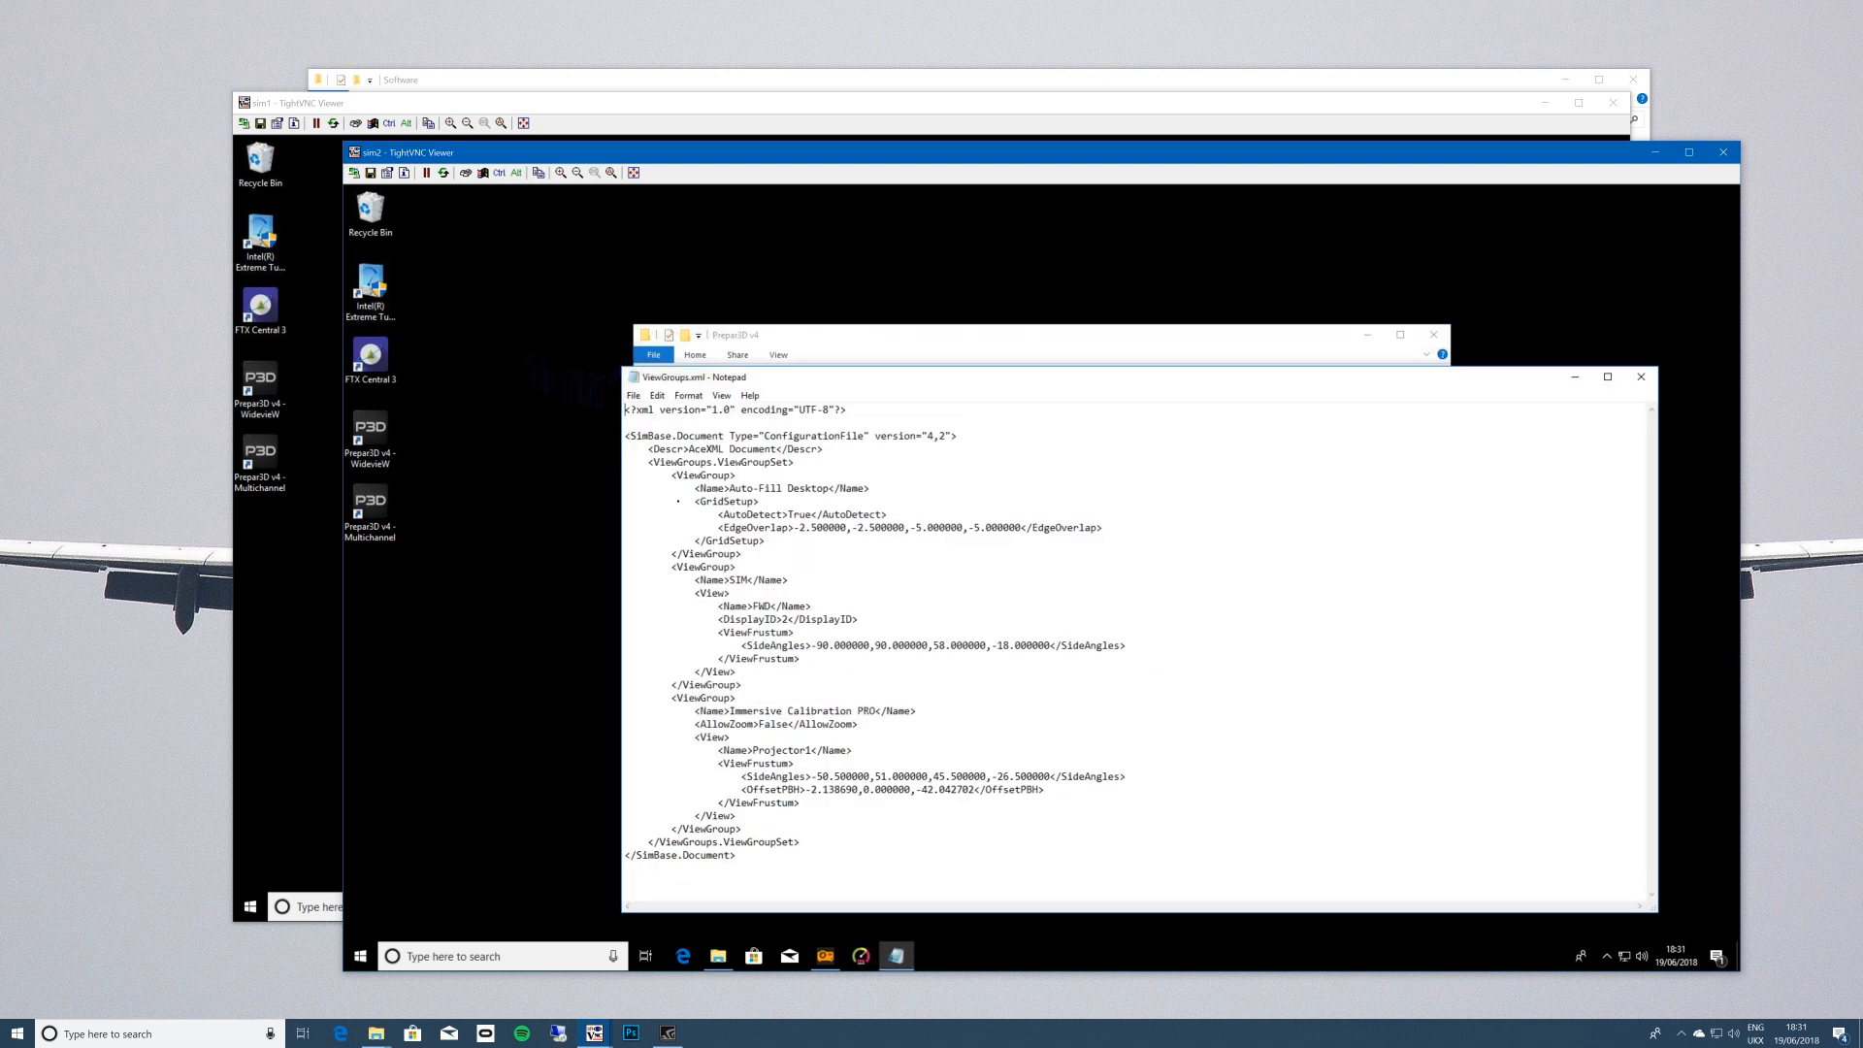
Replace the existing Immersive Calibration PRO ViewGroup with the copied 1906 block and reduce the indentation of its Name line.
left_click_drag(728, 710, 912, 711)
left_click(730, 737)
left_click(741, 829, "shift")
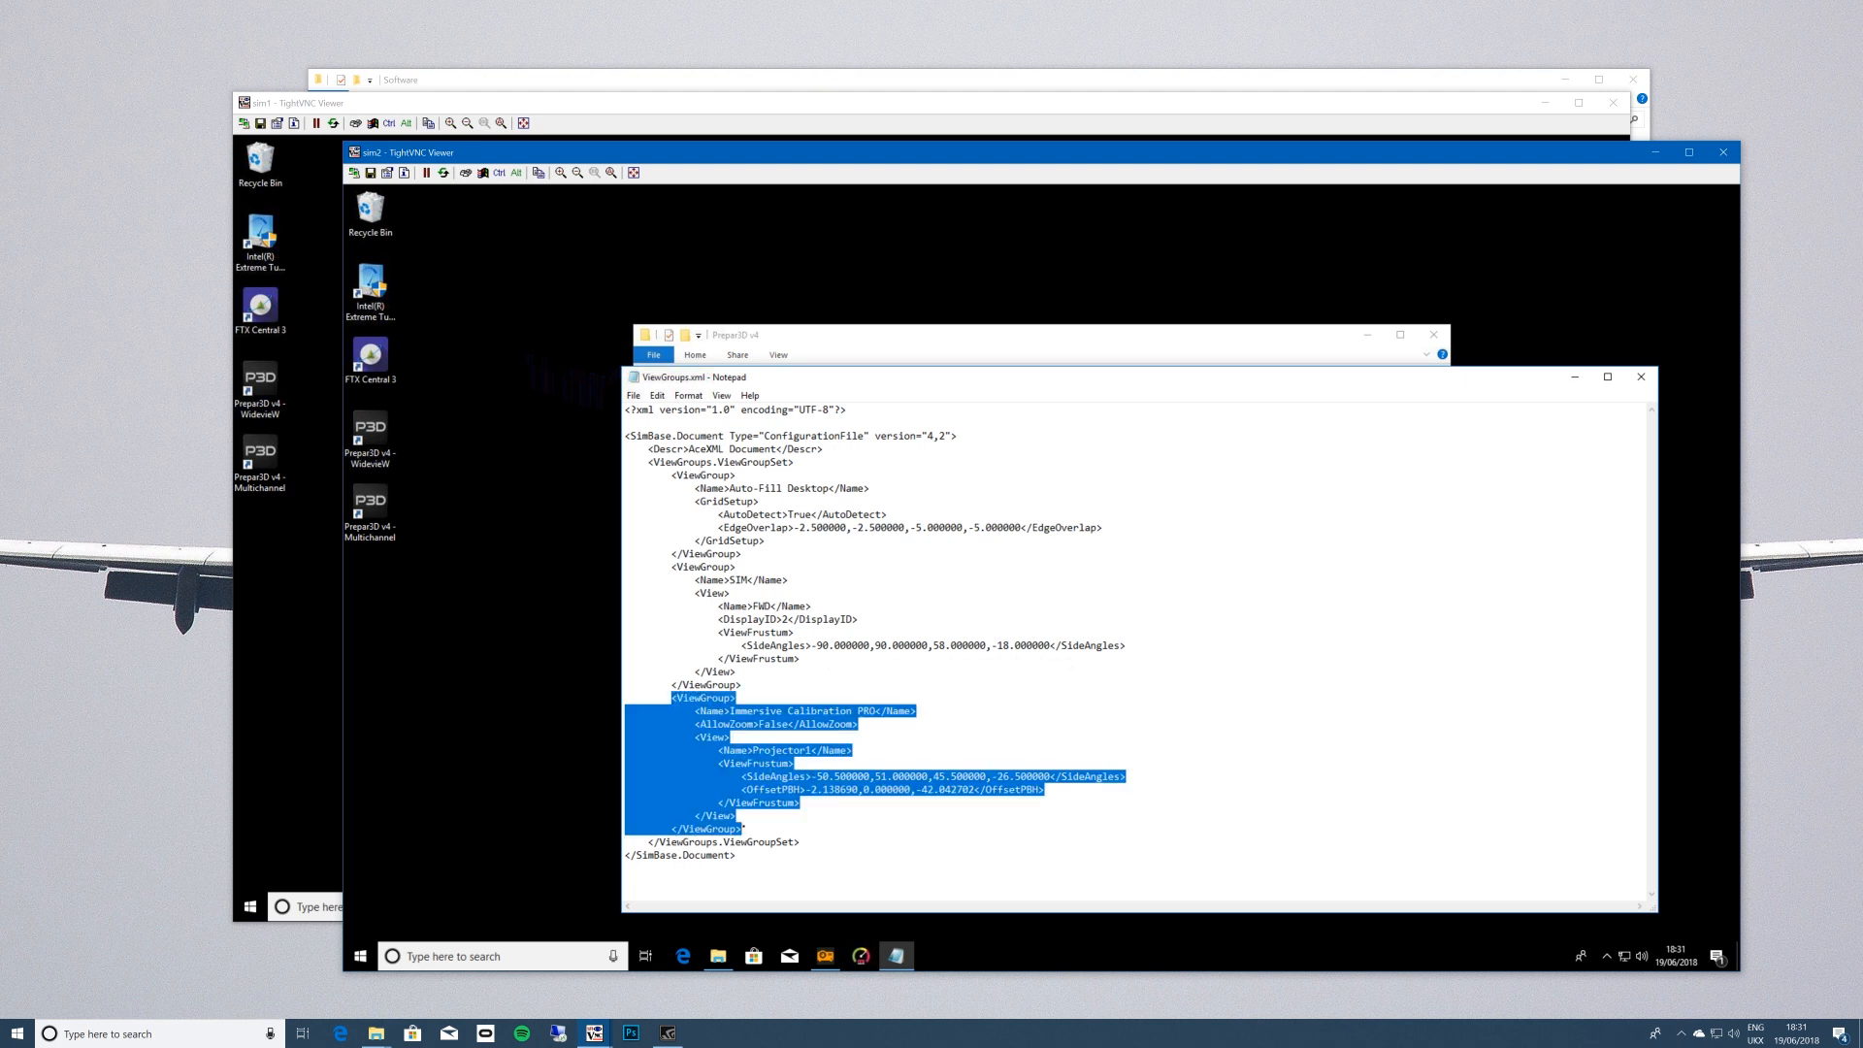
type("<ViewGroup> \t\t\t<Name>Immersive Calibration PRO</Name> \t\t\t<AllowZoom>False</AllowZoom> \t\t\t<View> \t\t\t\t<Name>Projector1</Name> \t\t\t\t<DisplayID>1</DisplayID> \t\t\t\t<ViewFrustum> \t\t\t\t\t<SideAngles>-51,49.5,47.5,-20</SideAngles> \t\t\t\t\t<OffsetPBH>-1.90574,0,-42.5403</OffsetPBH> \t\t\t\t</ViewFrustum> \t\t\t</View> \t\t\t<View> \t\t\t\t<Name>Projector2</Name> \t\t\t\t<DisplayID>2</DisplayID> \t\t\t\t<ViewFrustum> \t\t\t\t\t<SideAngles>-50.5,52.5,47.5,-21</SideAngles> \t\t\t\t\t<OffsetPBH>-1.61118,0,40.6506</OffsetPBH> \t\t\t\t</ViewFrustum> \t\t\t</View> \t\t</ViewGroup>")
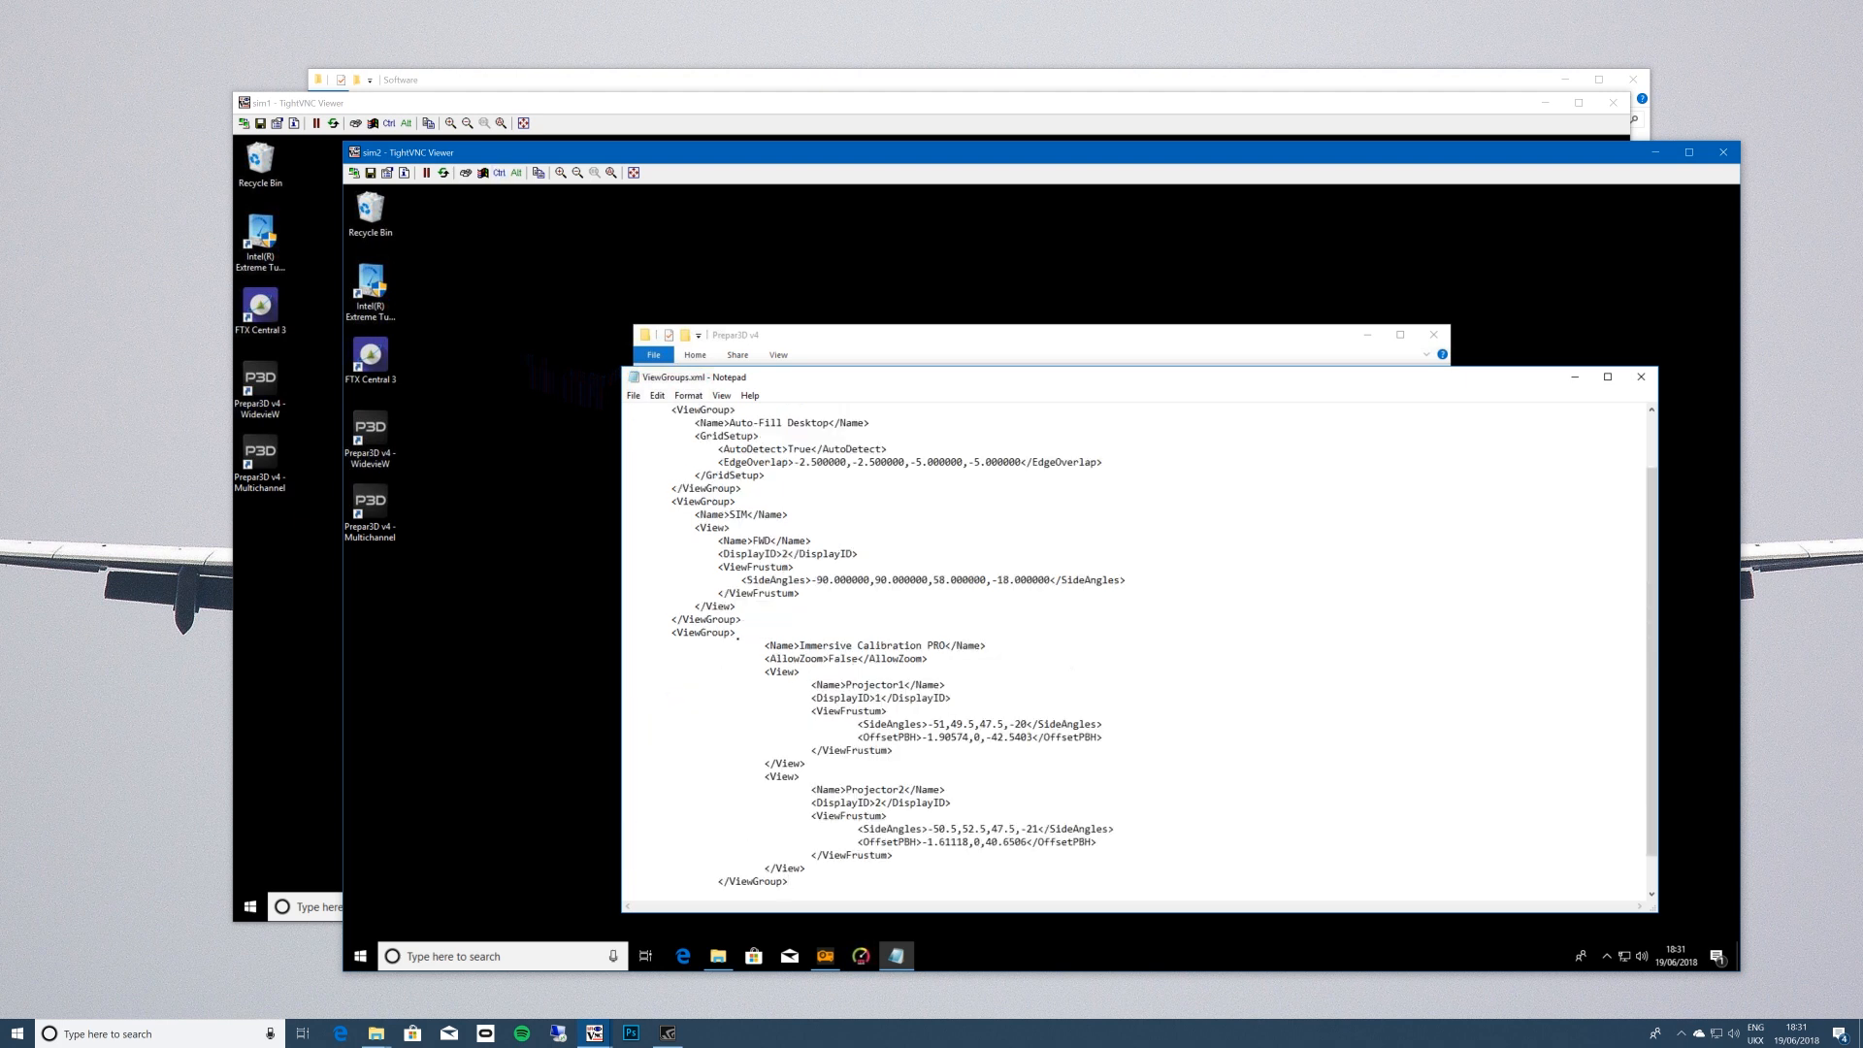
key("Tab")
key("BackSpace")
key("BackSpace")
Remove the entire Projector1 View block from the Immersive Calibration PRO ViewGroup on sim2, then save and close ViewGroups.xml.
left_click_drag(805, 763, 643, 673)
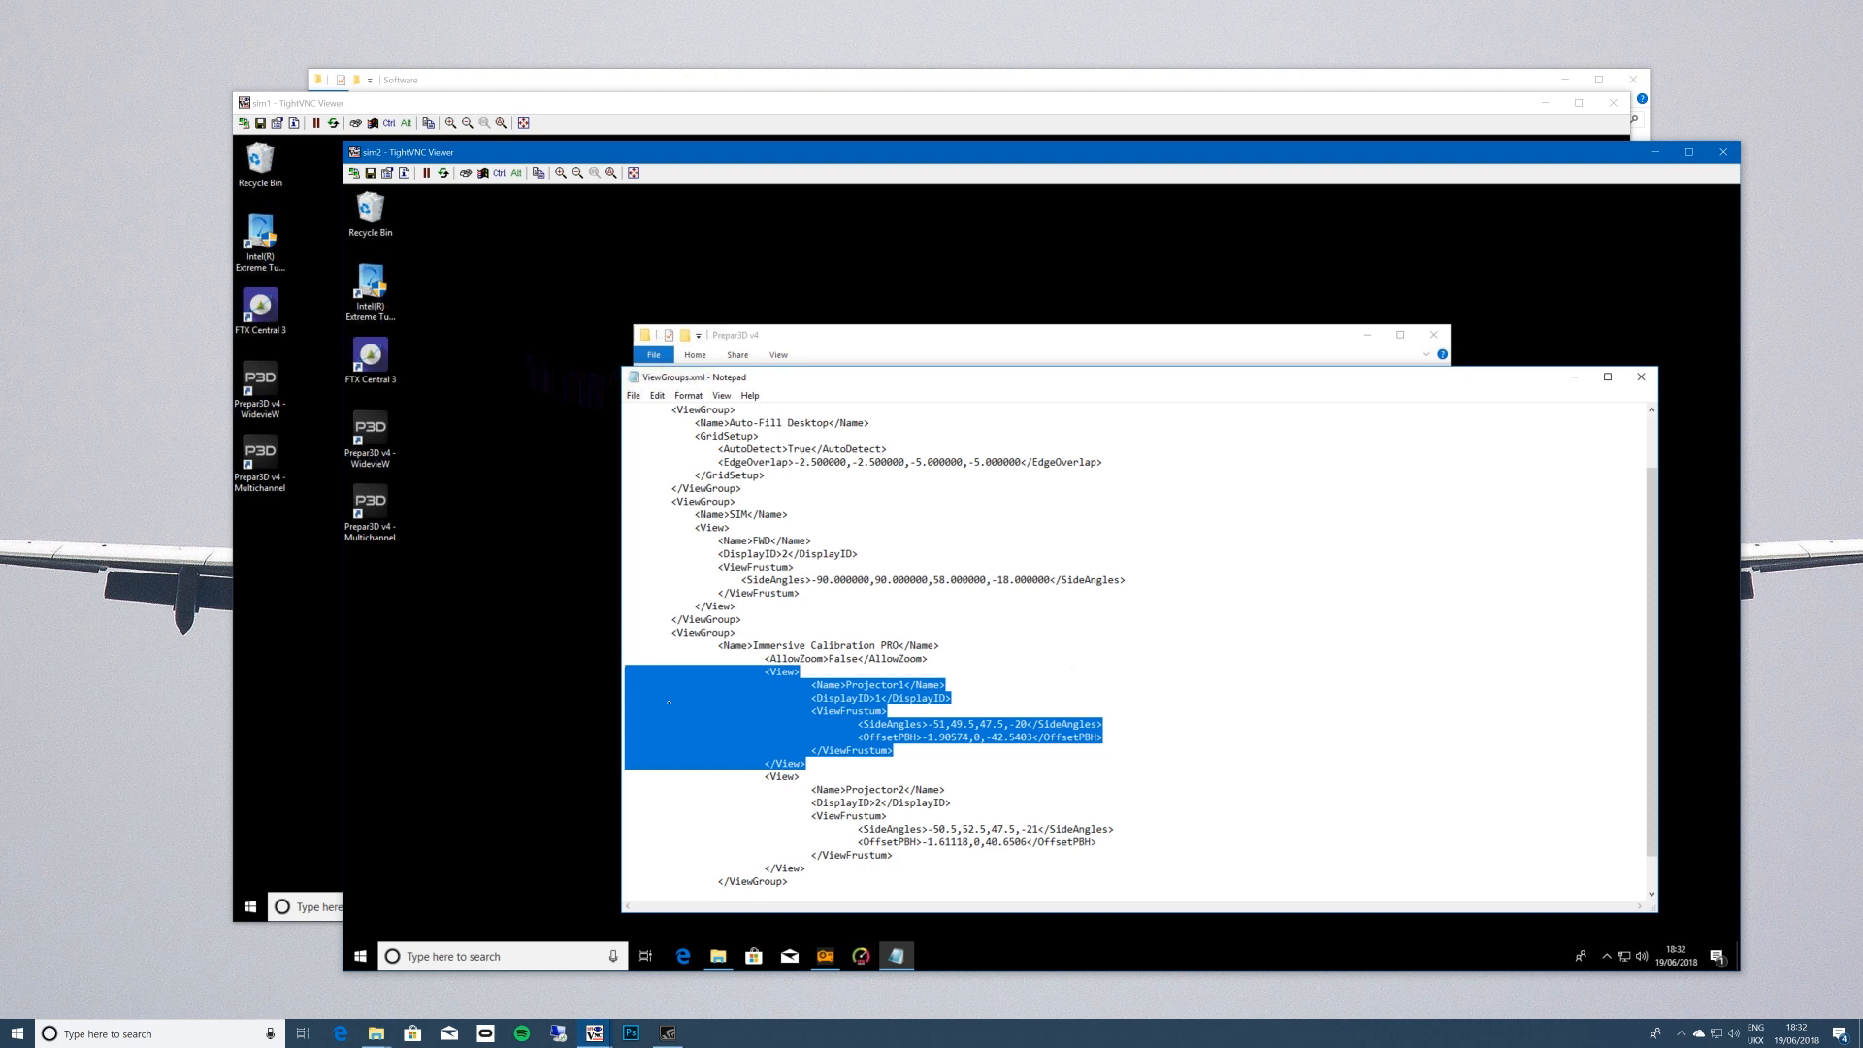
key("Delete")
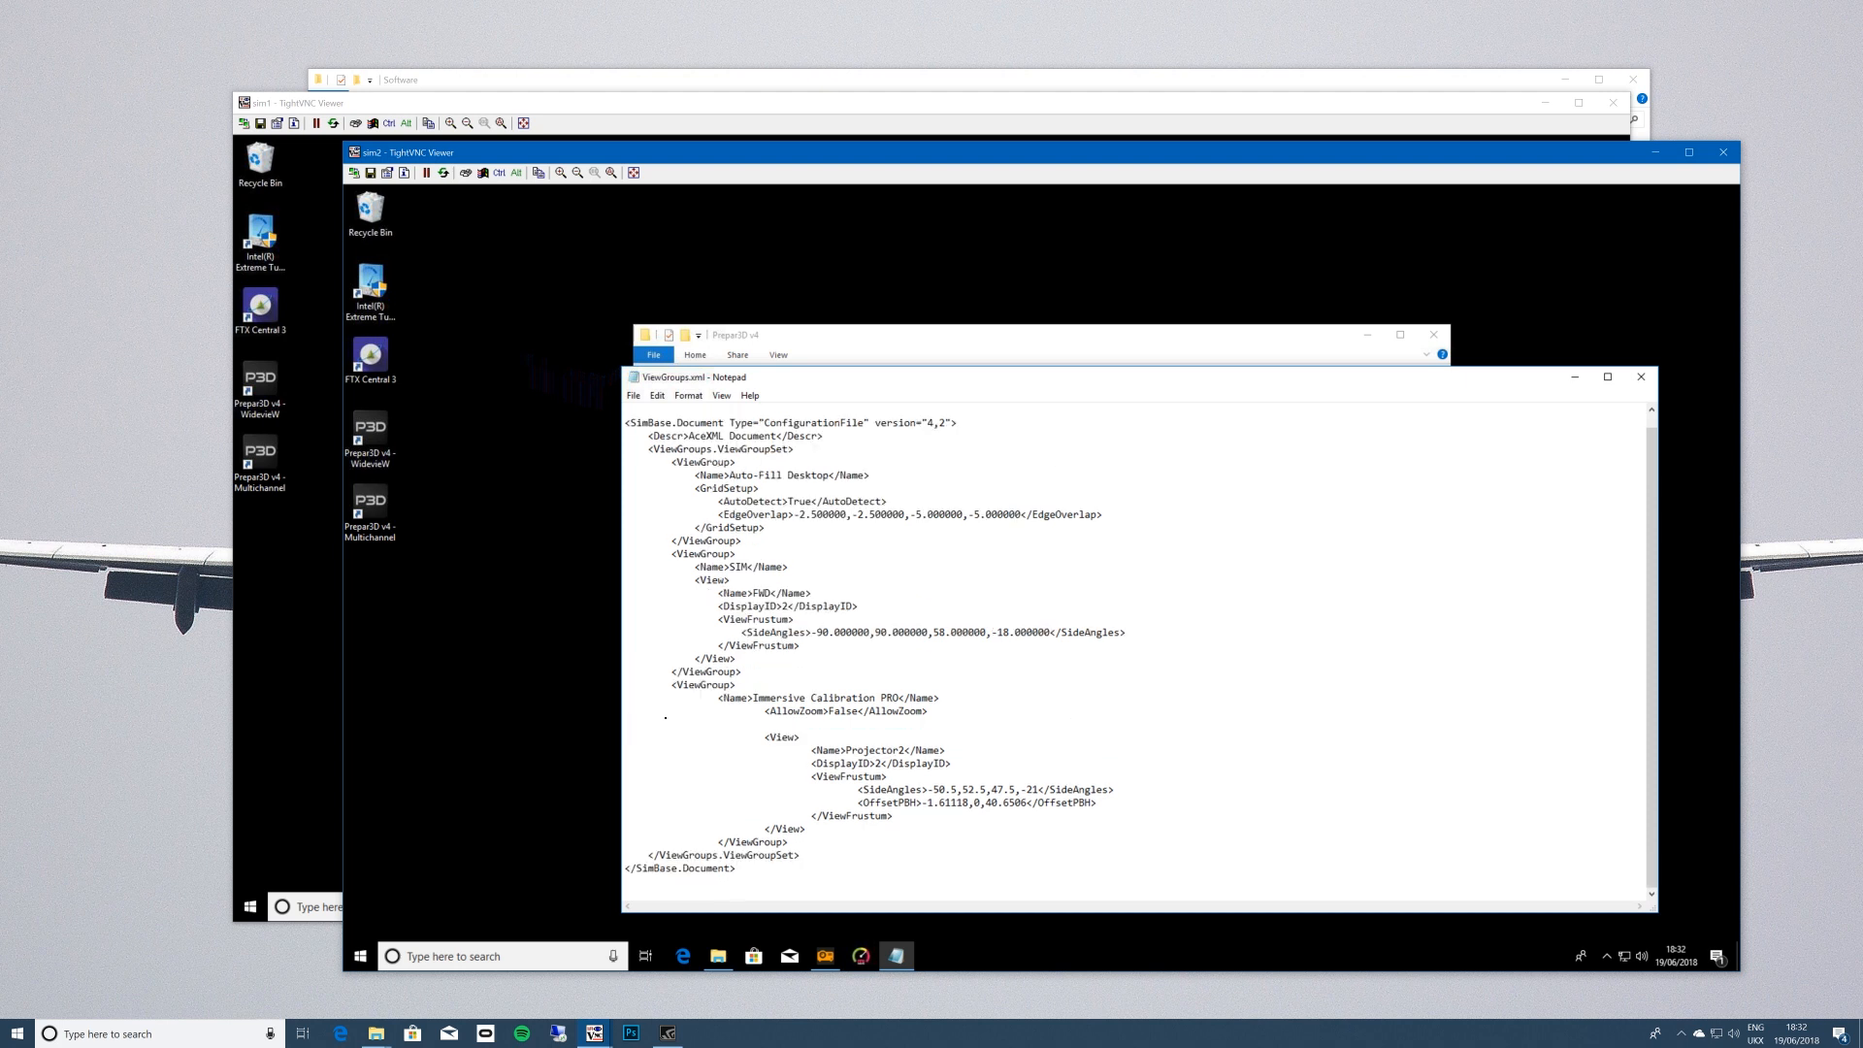
key("BackSpace")
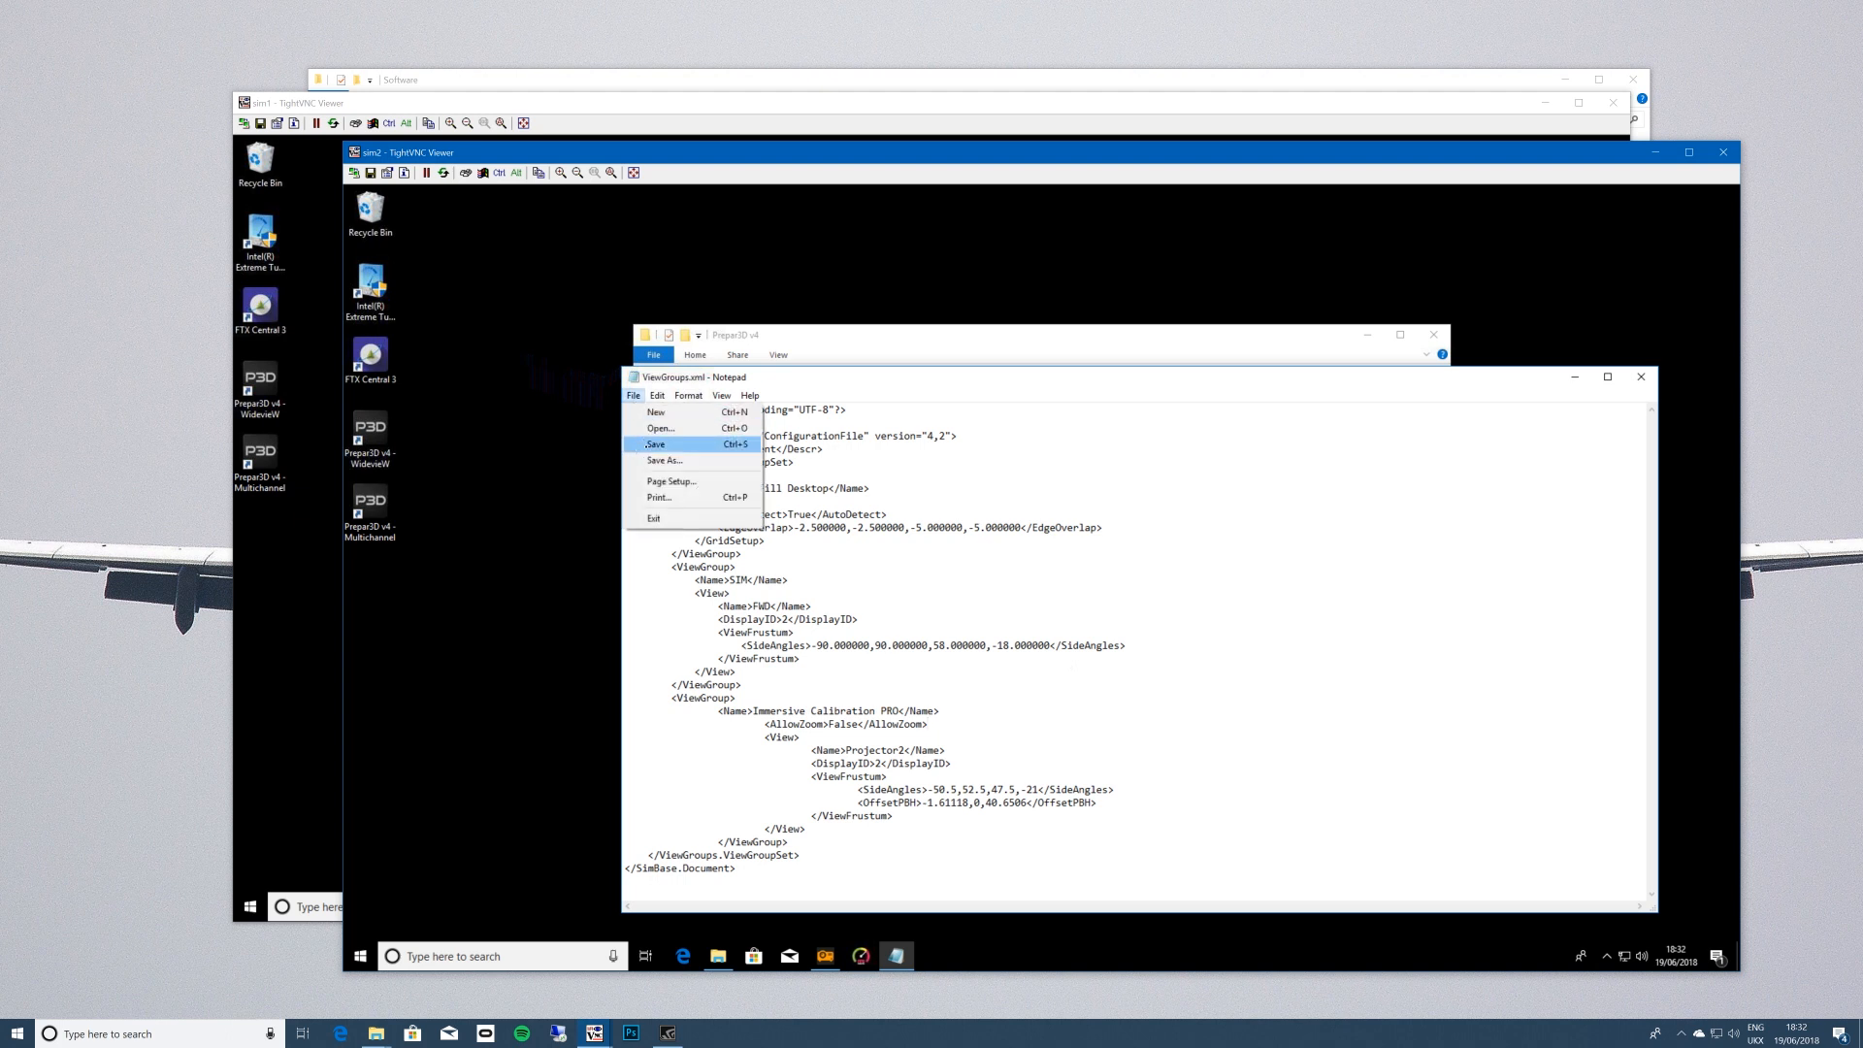
left_click(1641, 378)
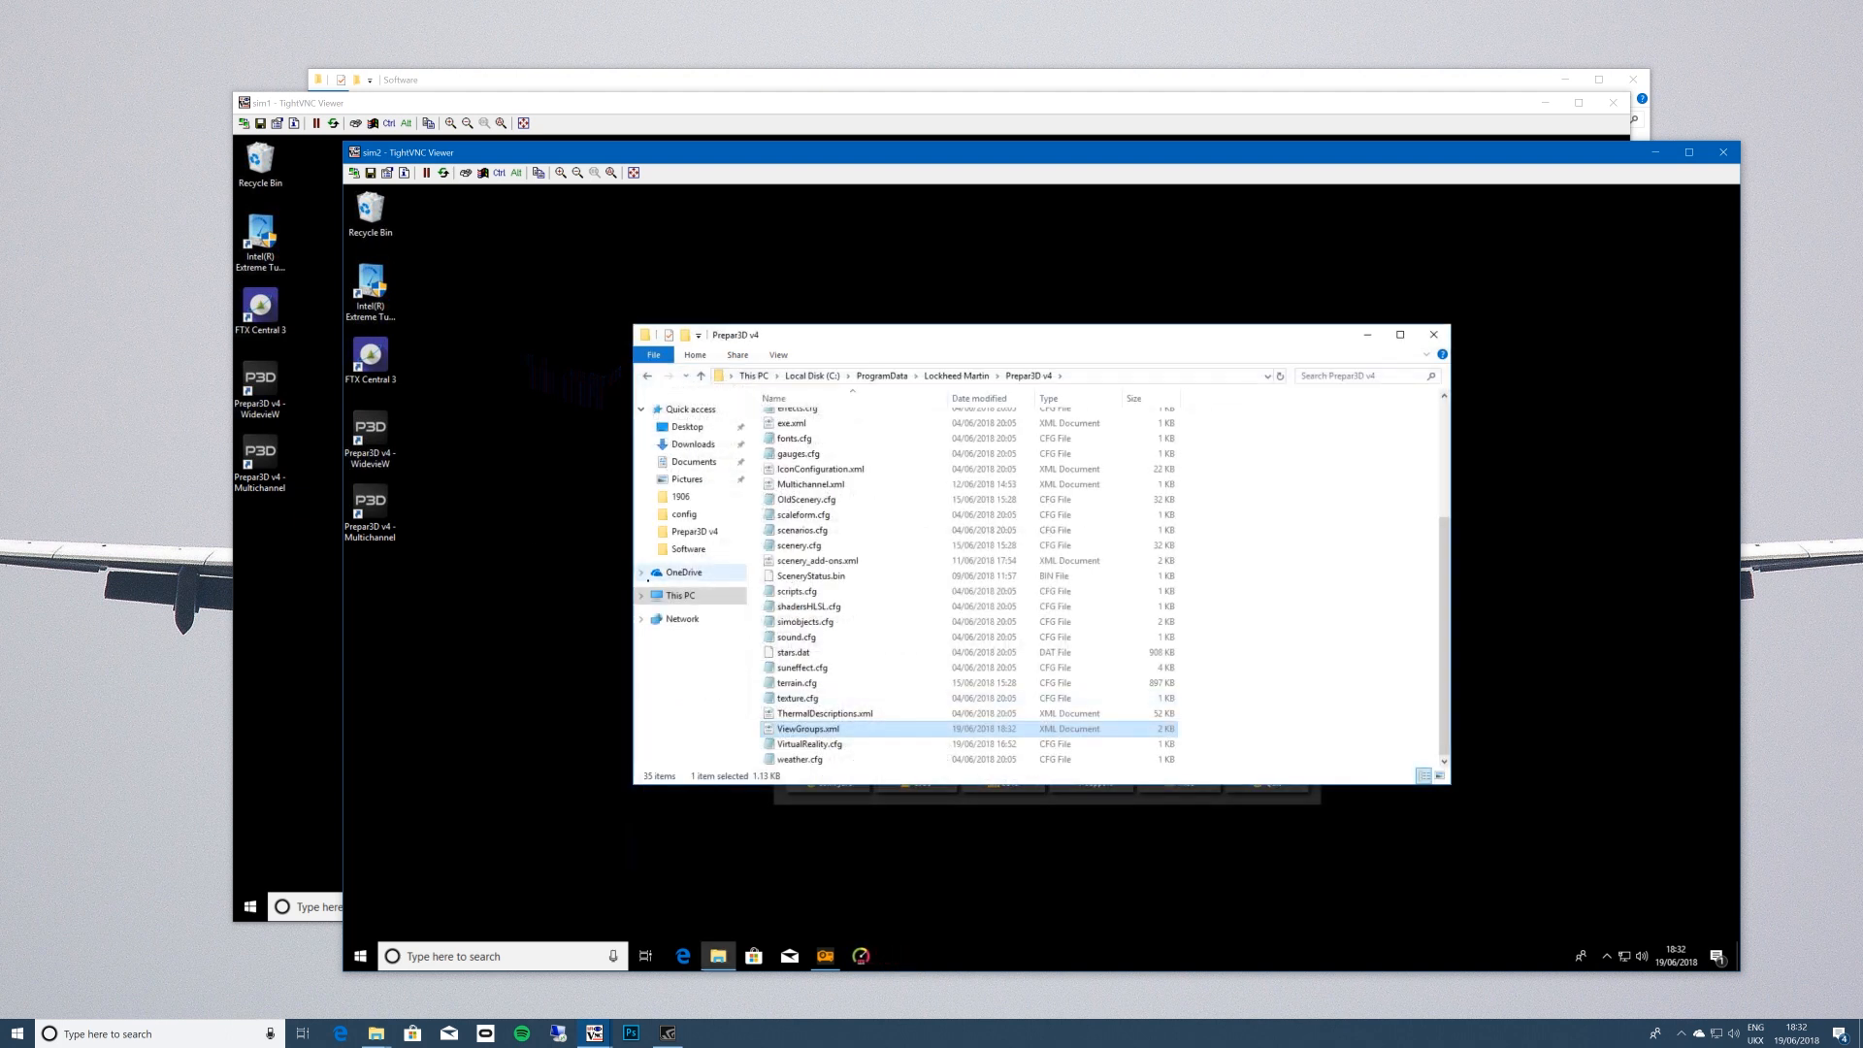
Arrange the sim2 and sim1 remote windows apart from each other and bring the sim1 cockpit view to the front.
left_click(286, 782)
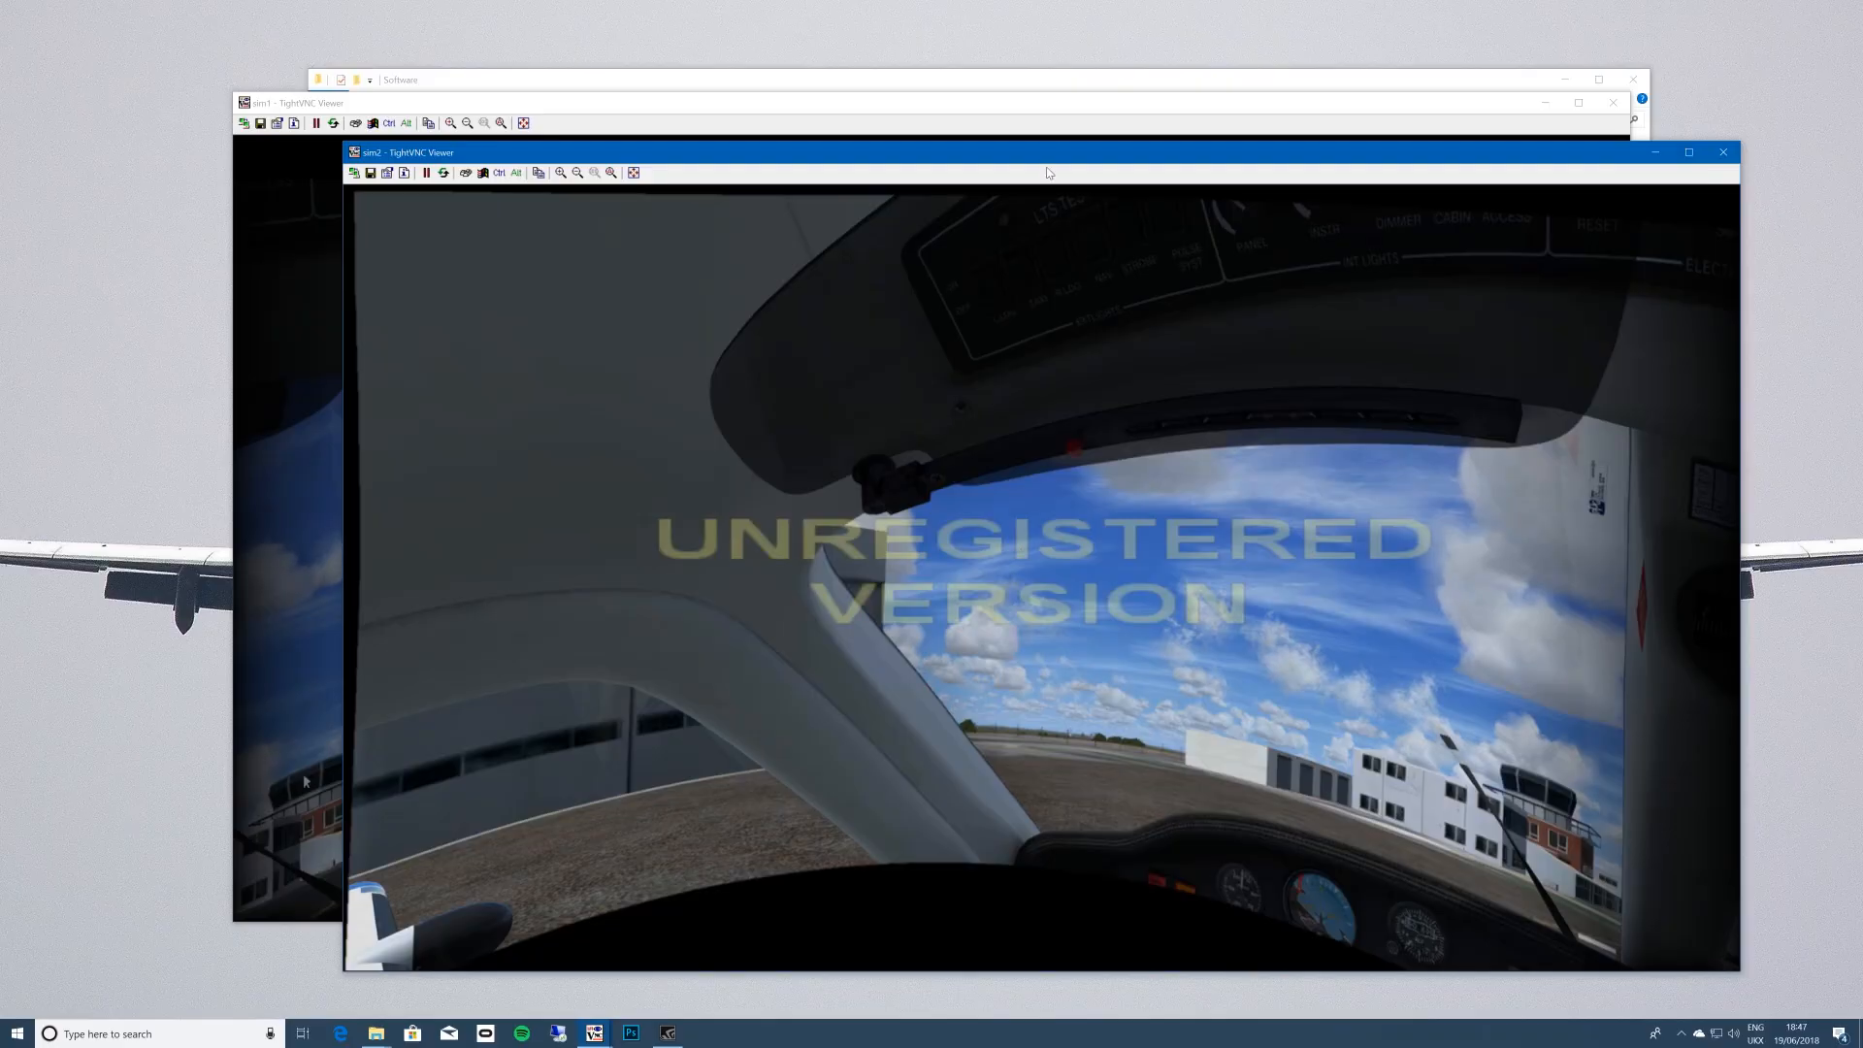
left_click_drag(1043, 163, 738, 41)
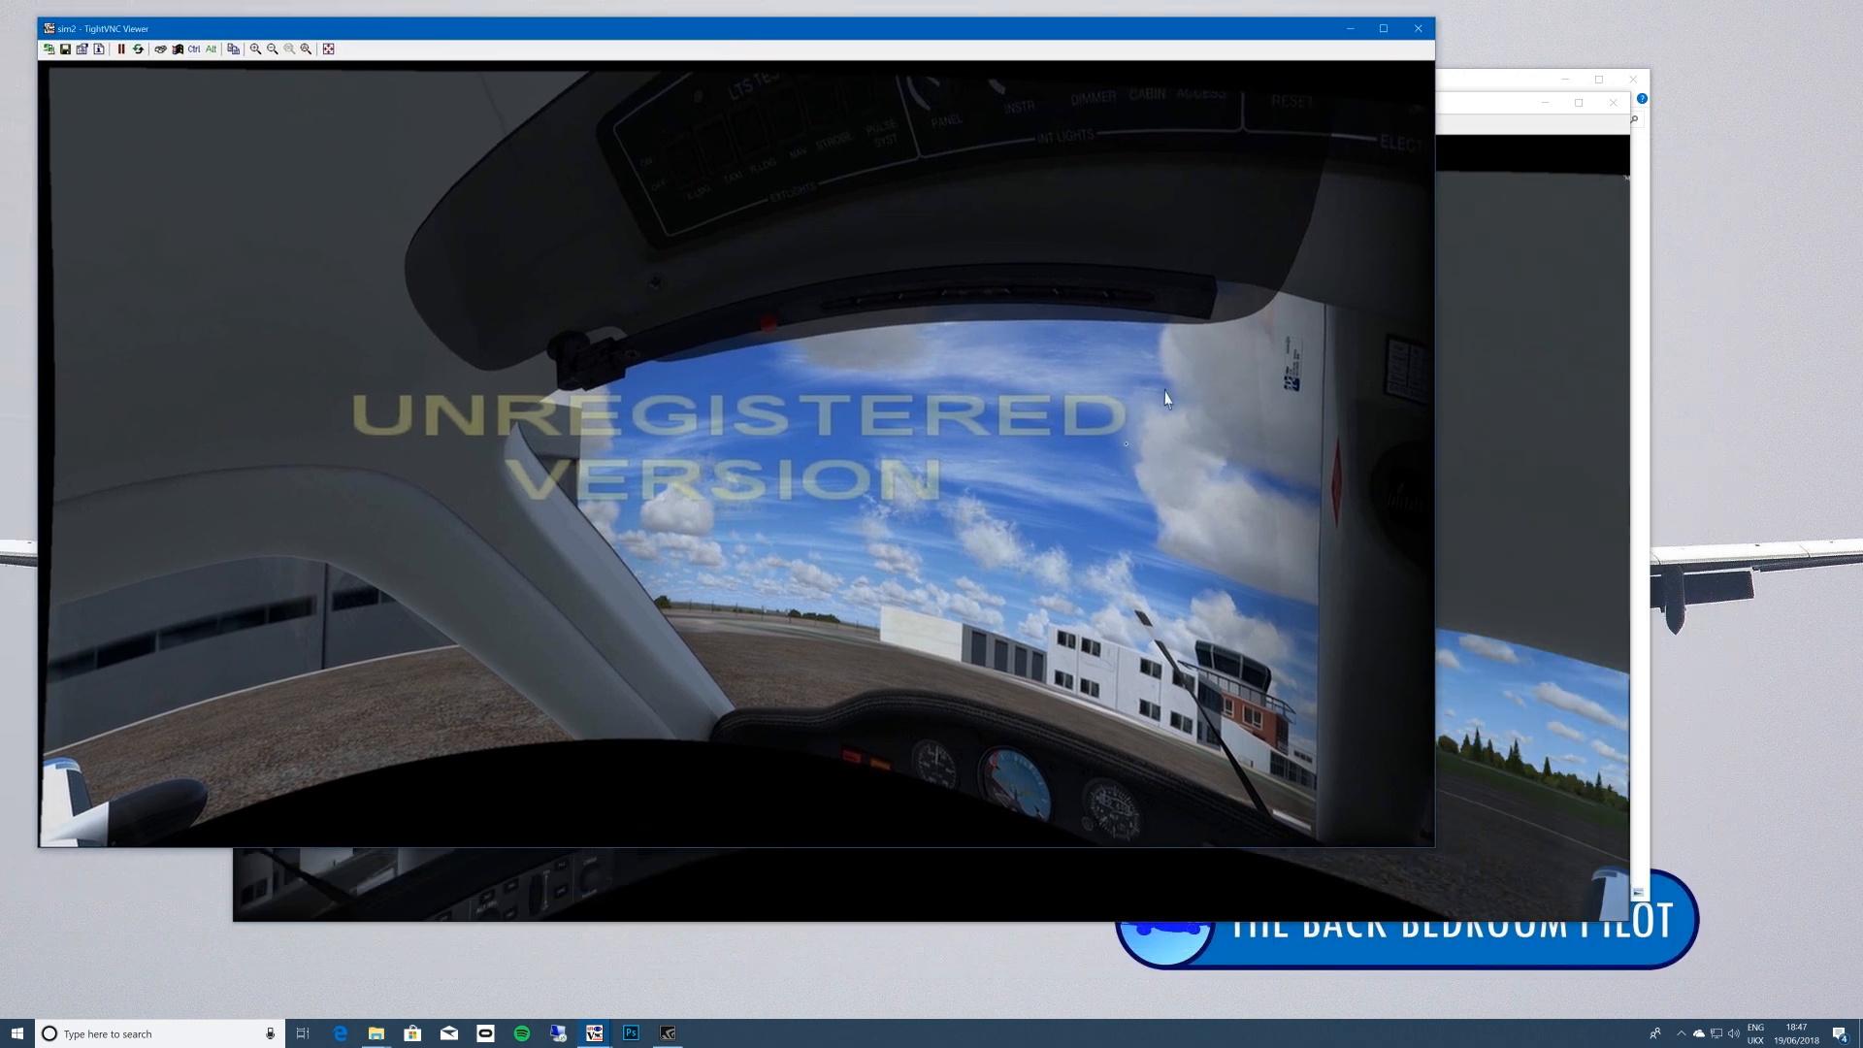
left_click_drag(1489, 108, 1643, 84)
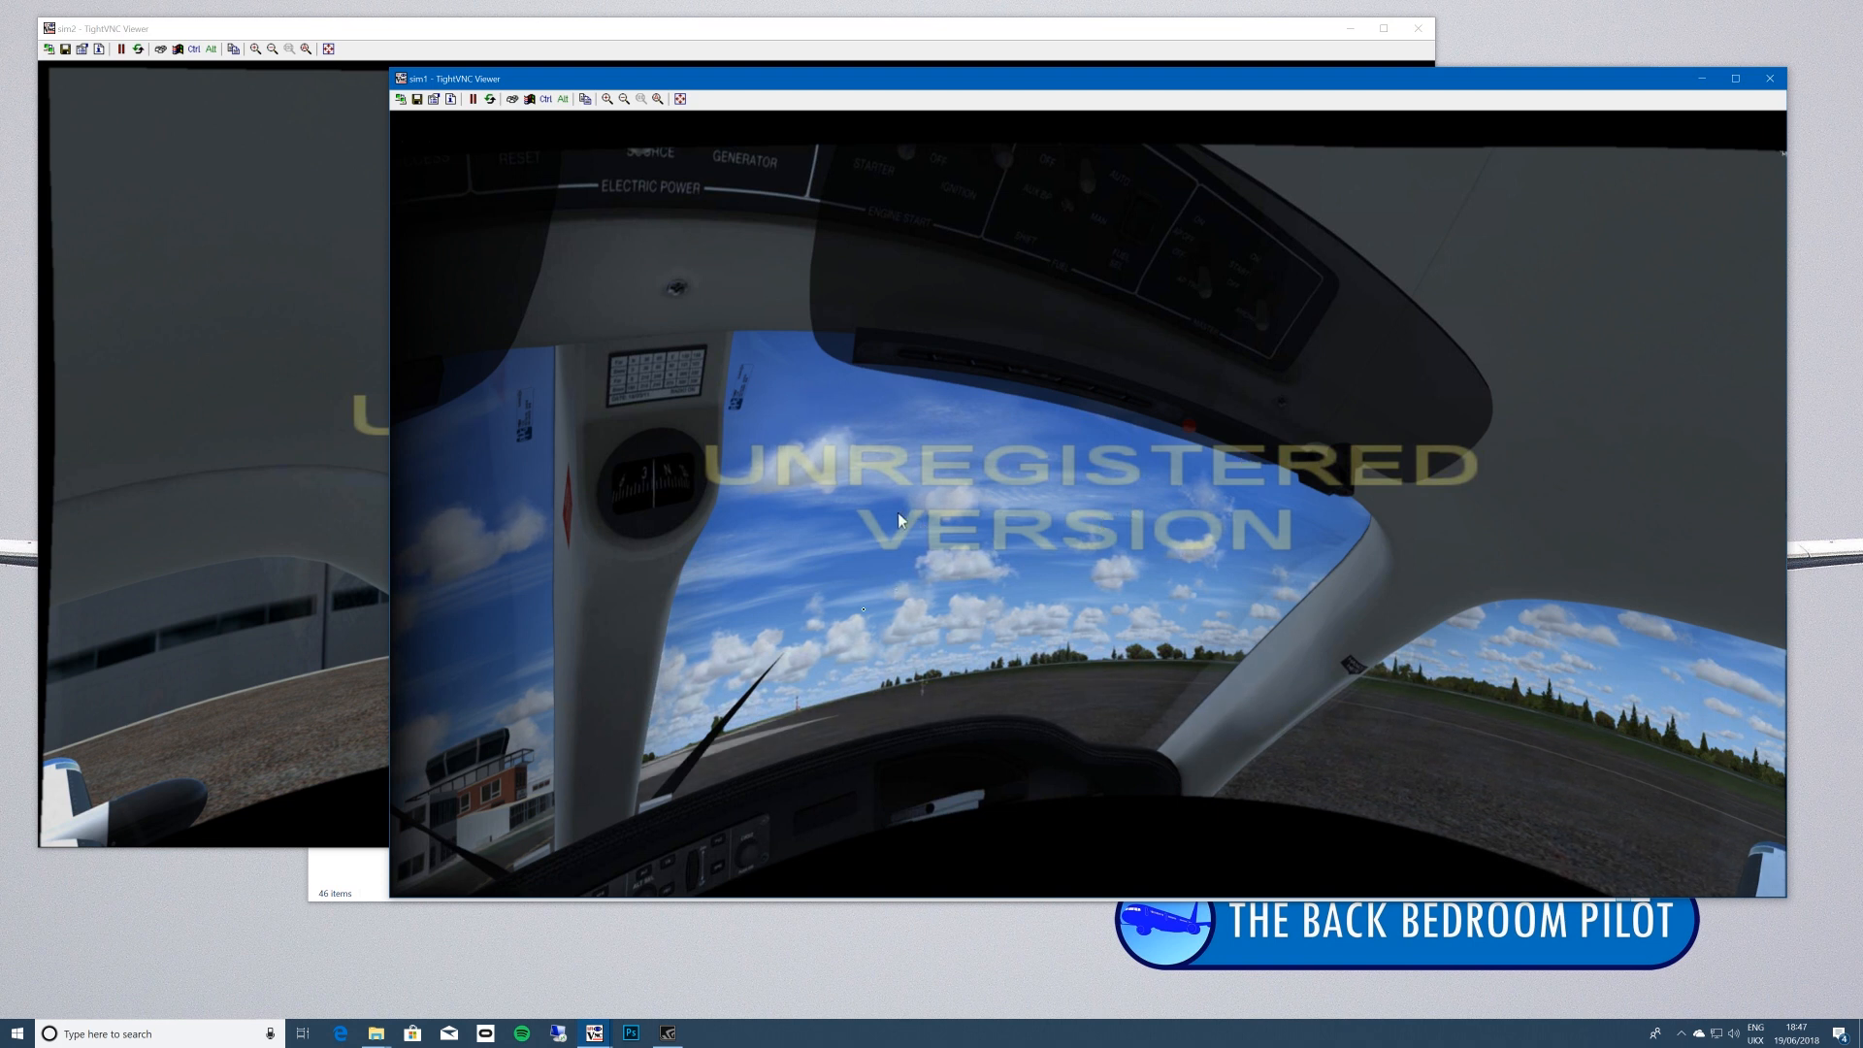
Turn off Immersive Display PRO on sim1 to examine the unwarped cockpit view, and turn the warping back on.
left_click(530, 99)
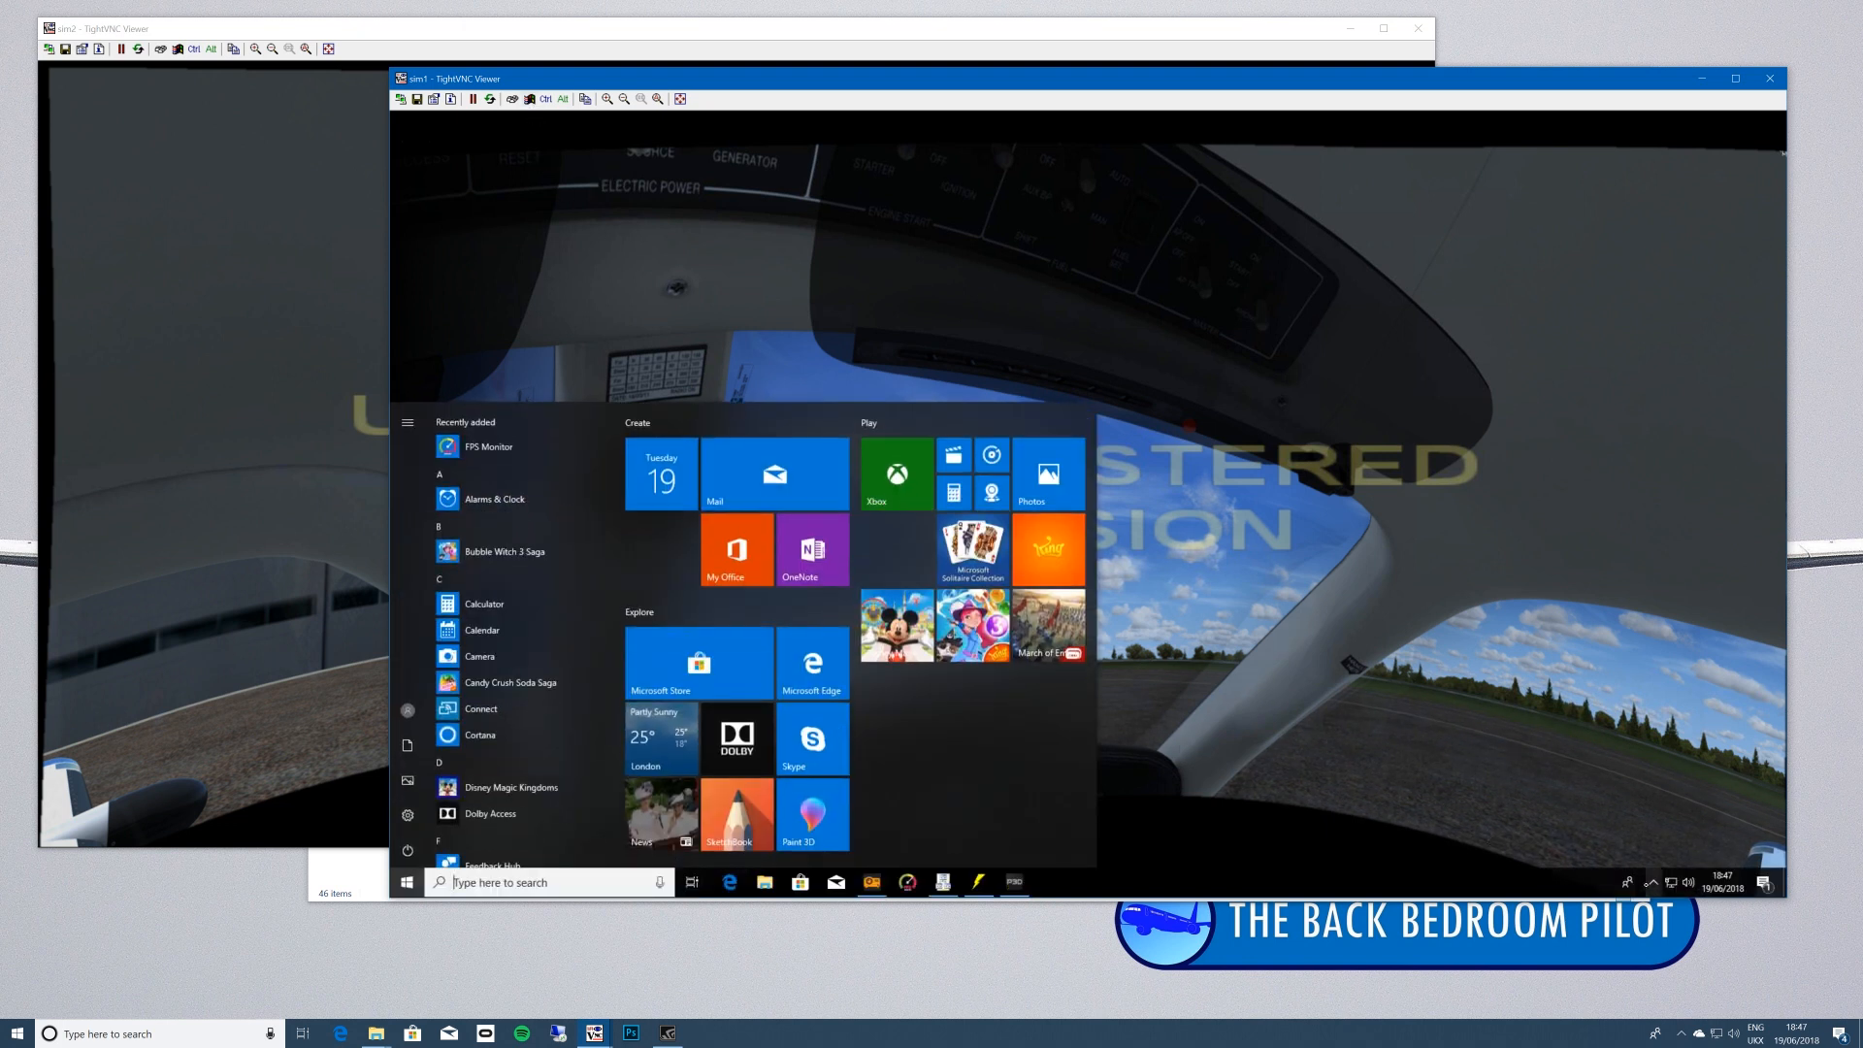
left_click(1652, 882)
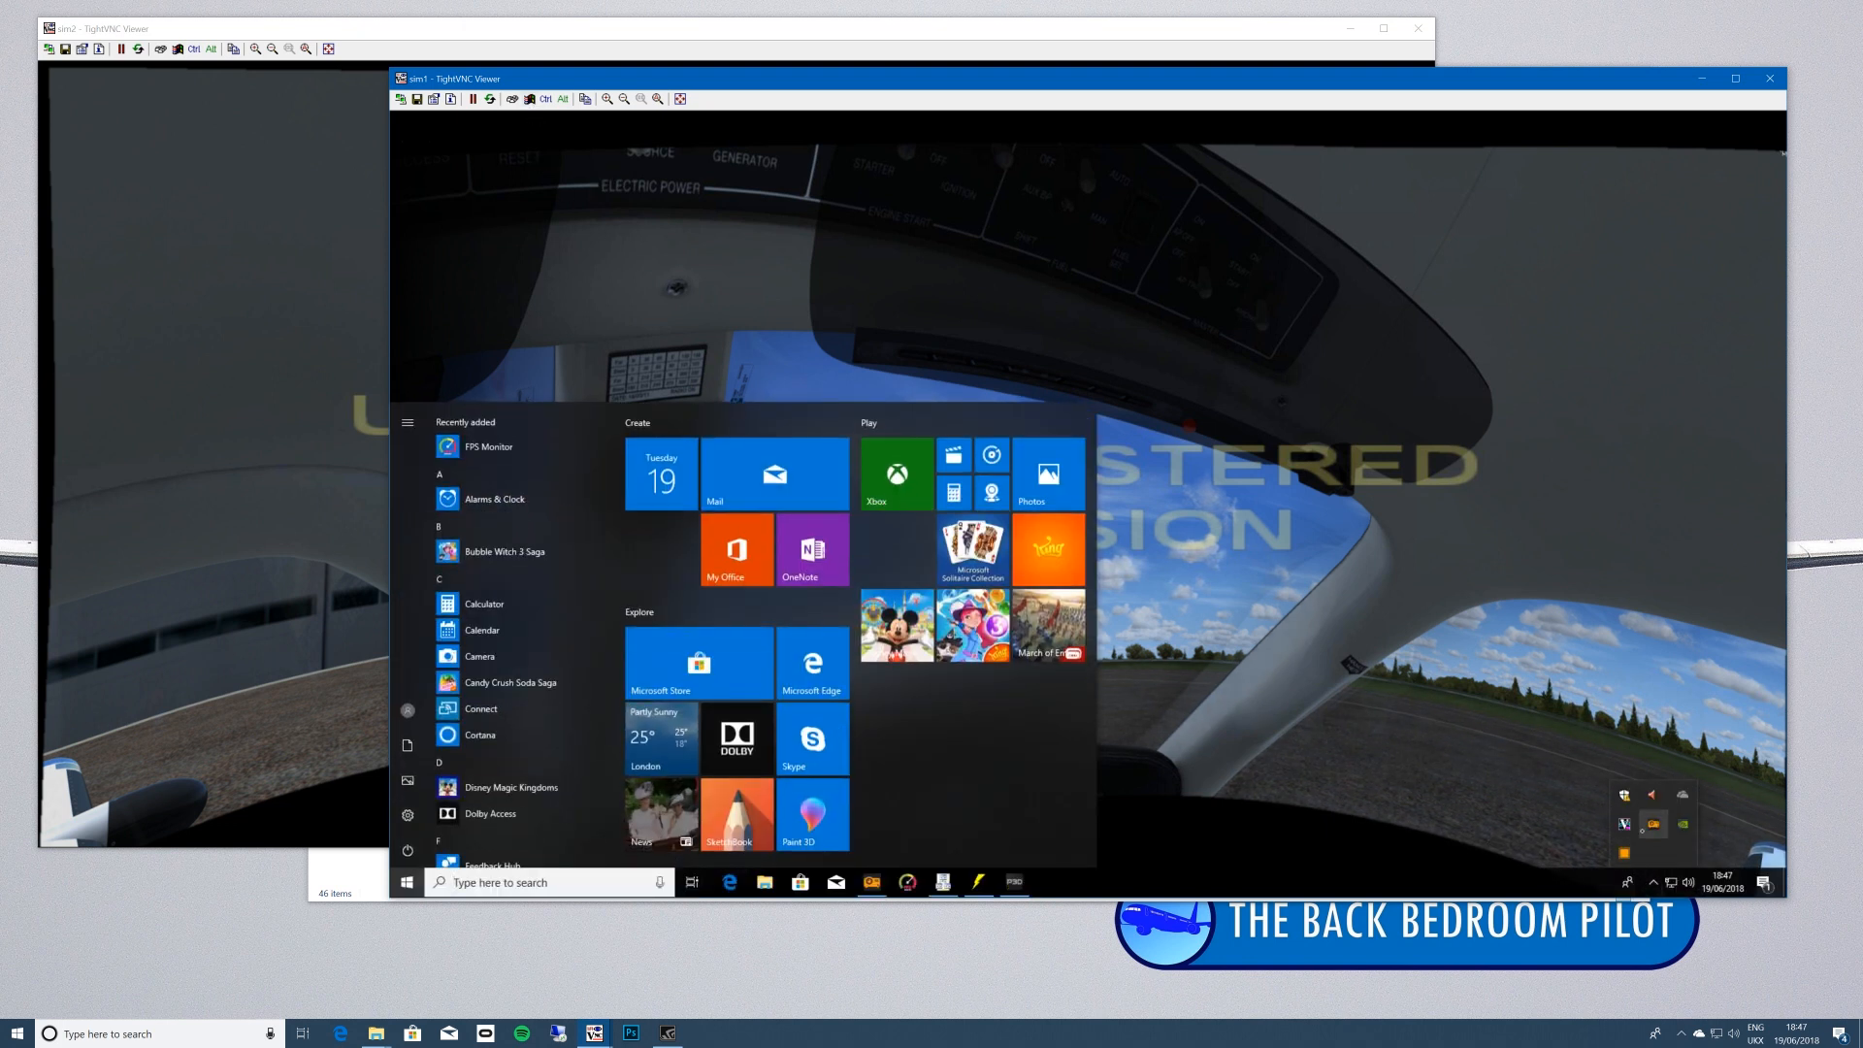
right_click(1646, 829)
left_click(1691, 817)
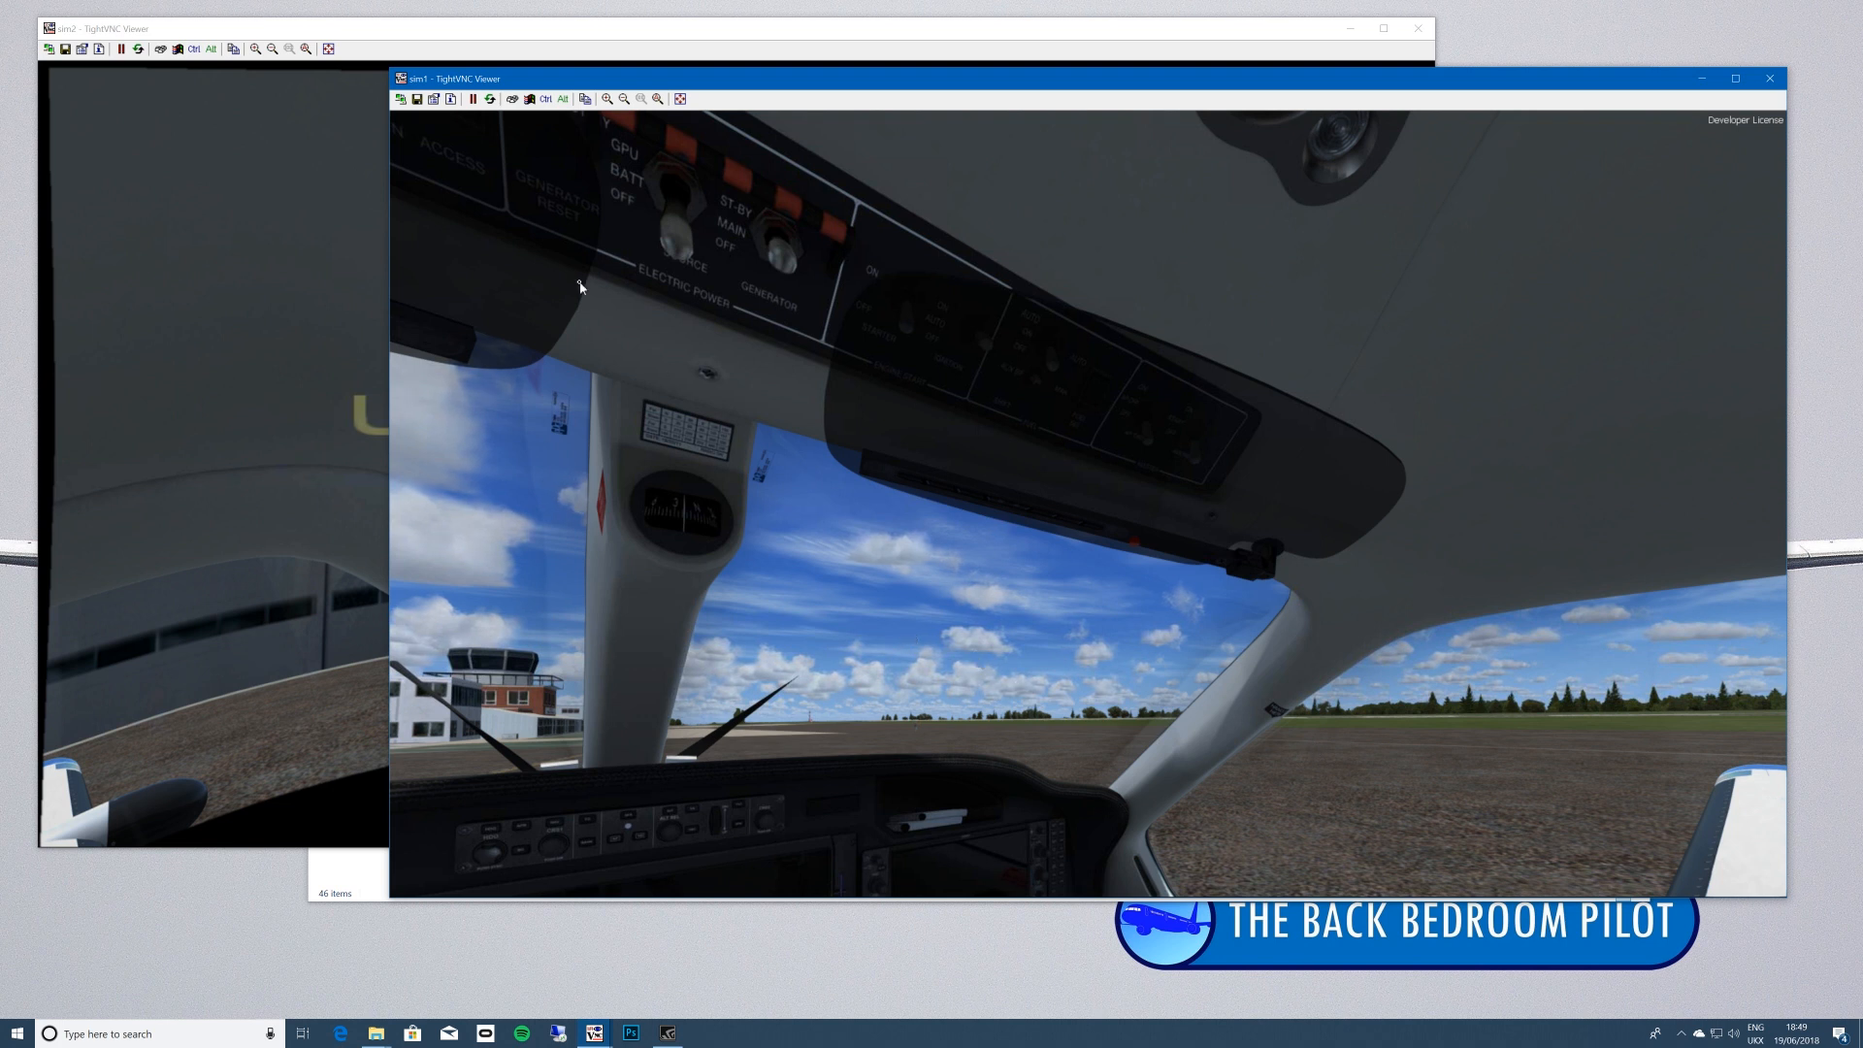
left_click(530, 99)
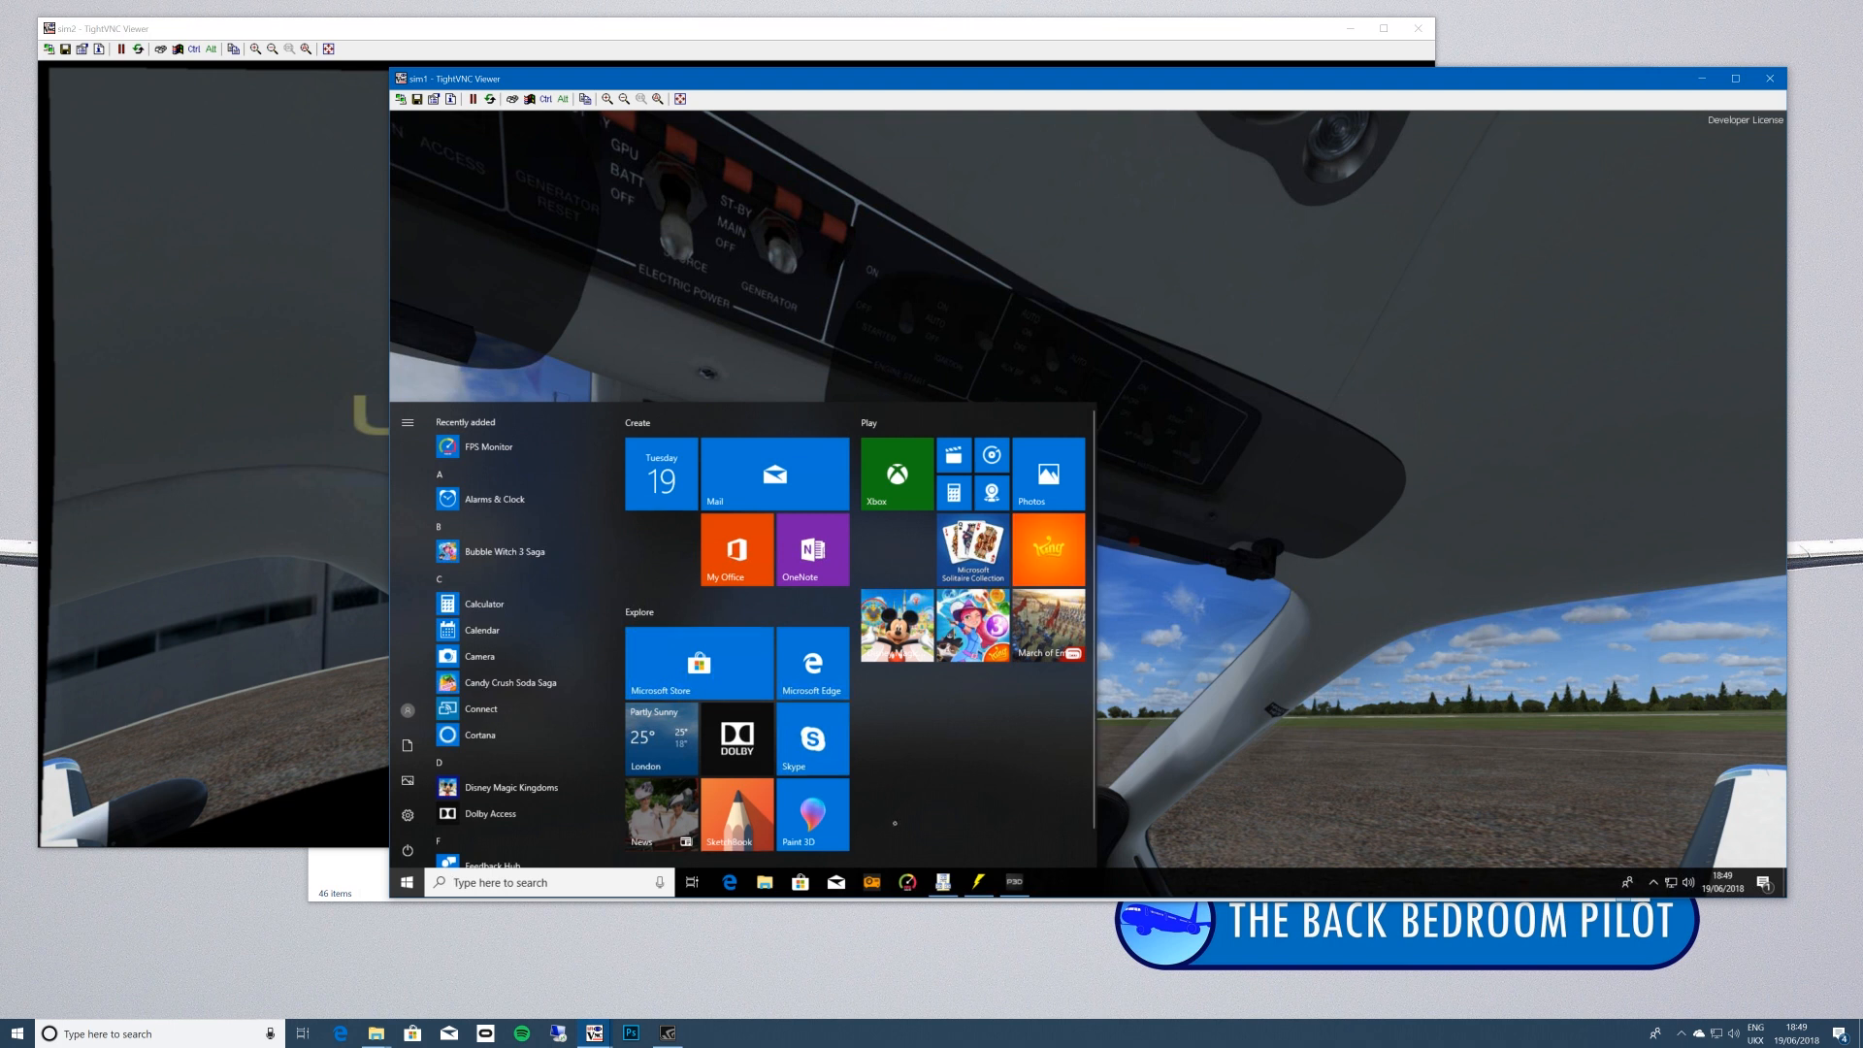
left_click(1318, 707)
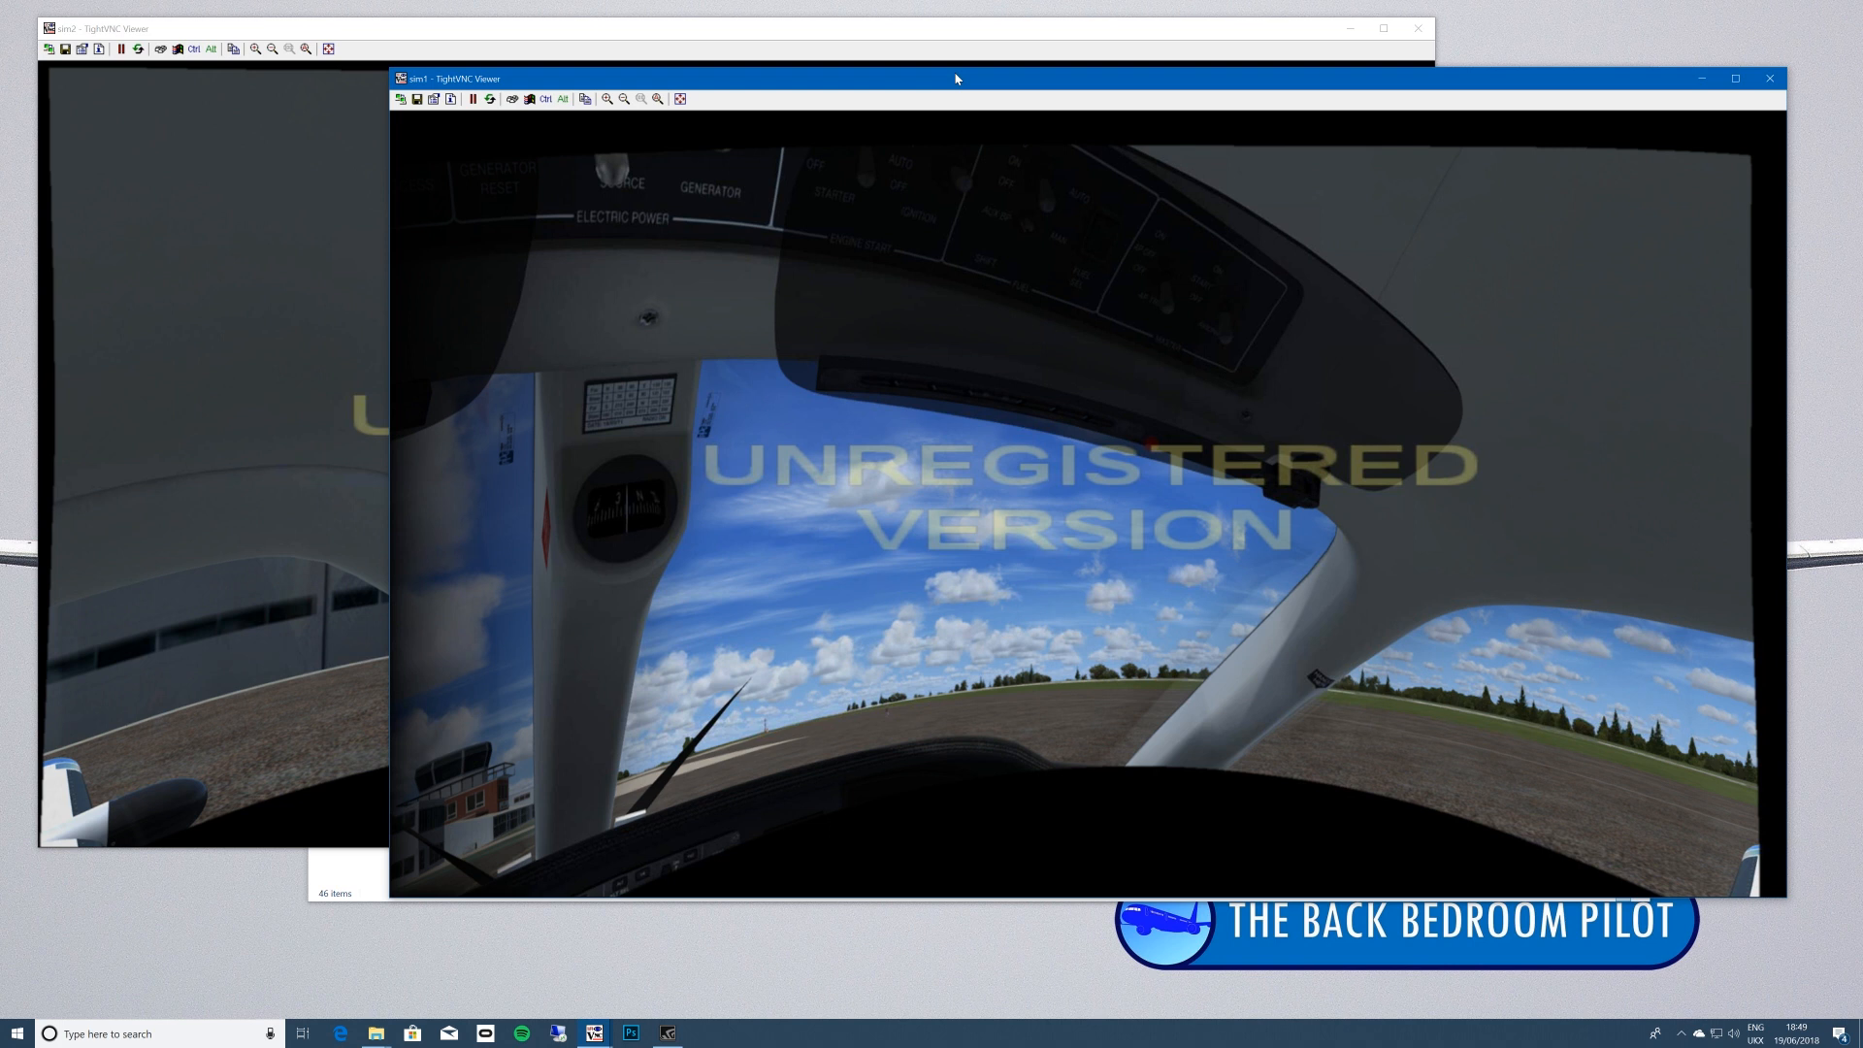
Offset the sim1 window from the sim2 window and bring each forward in turn to compare their warped cockpit views.
left_click_drag(956, 79, 975, 146)
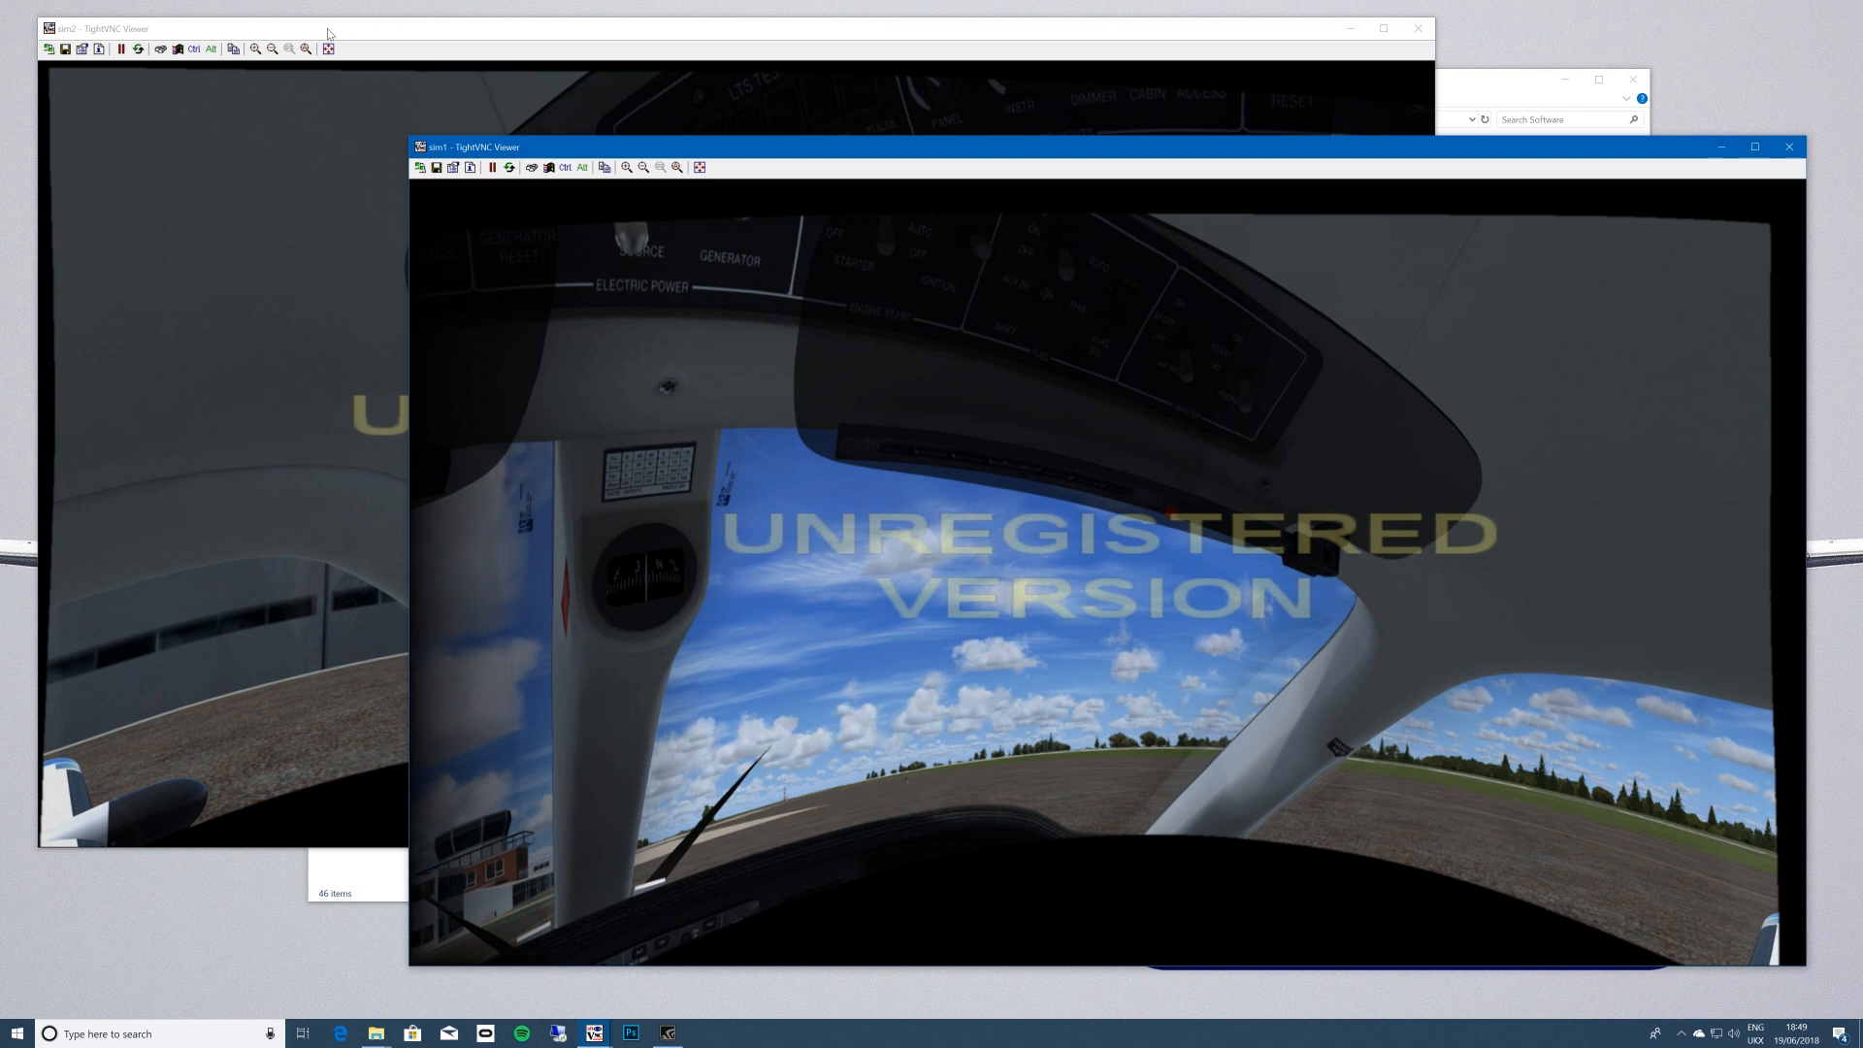
left_click_drag(329, 34, 321, 34)
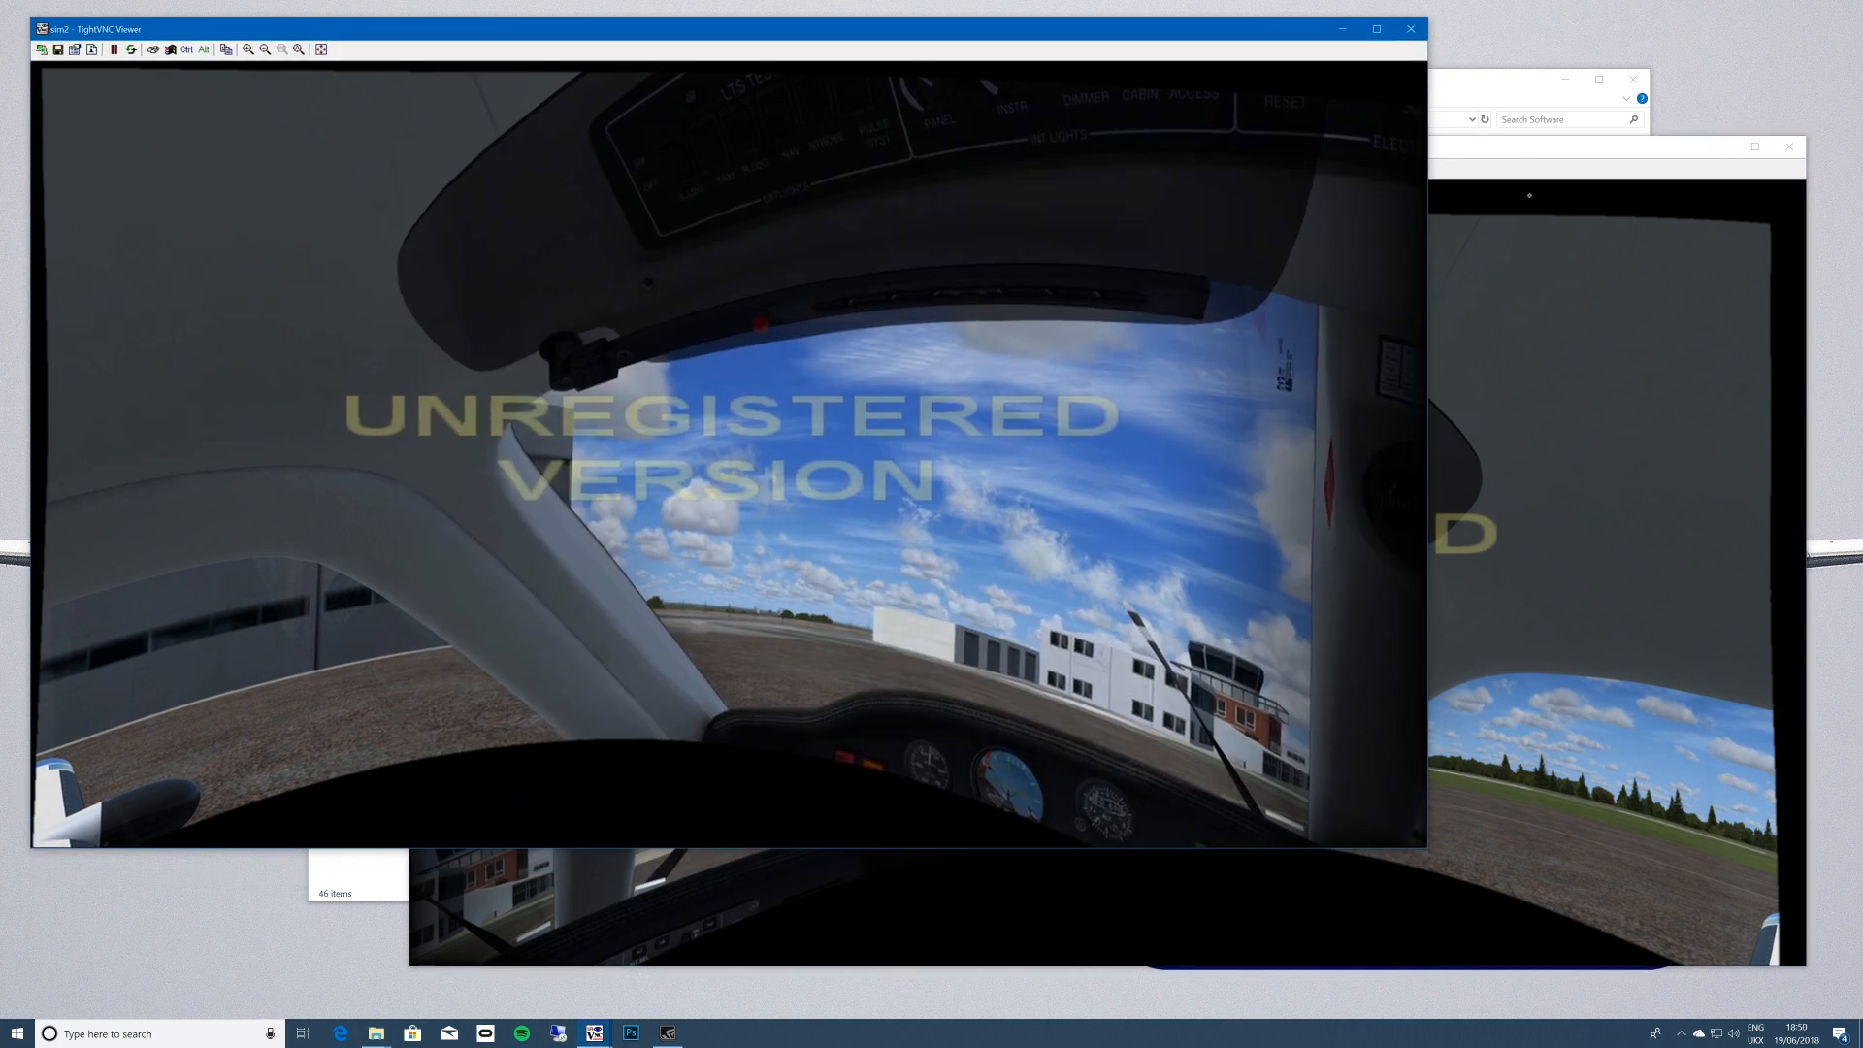
left_click(1492, 183)
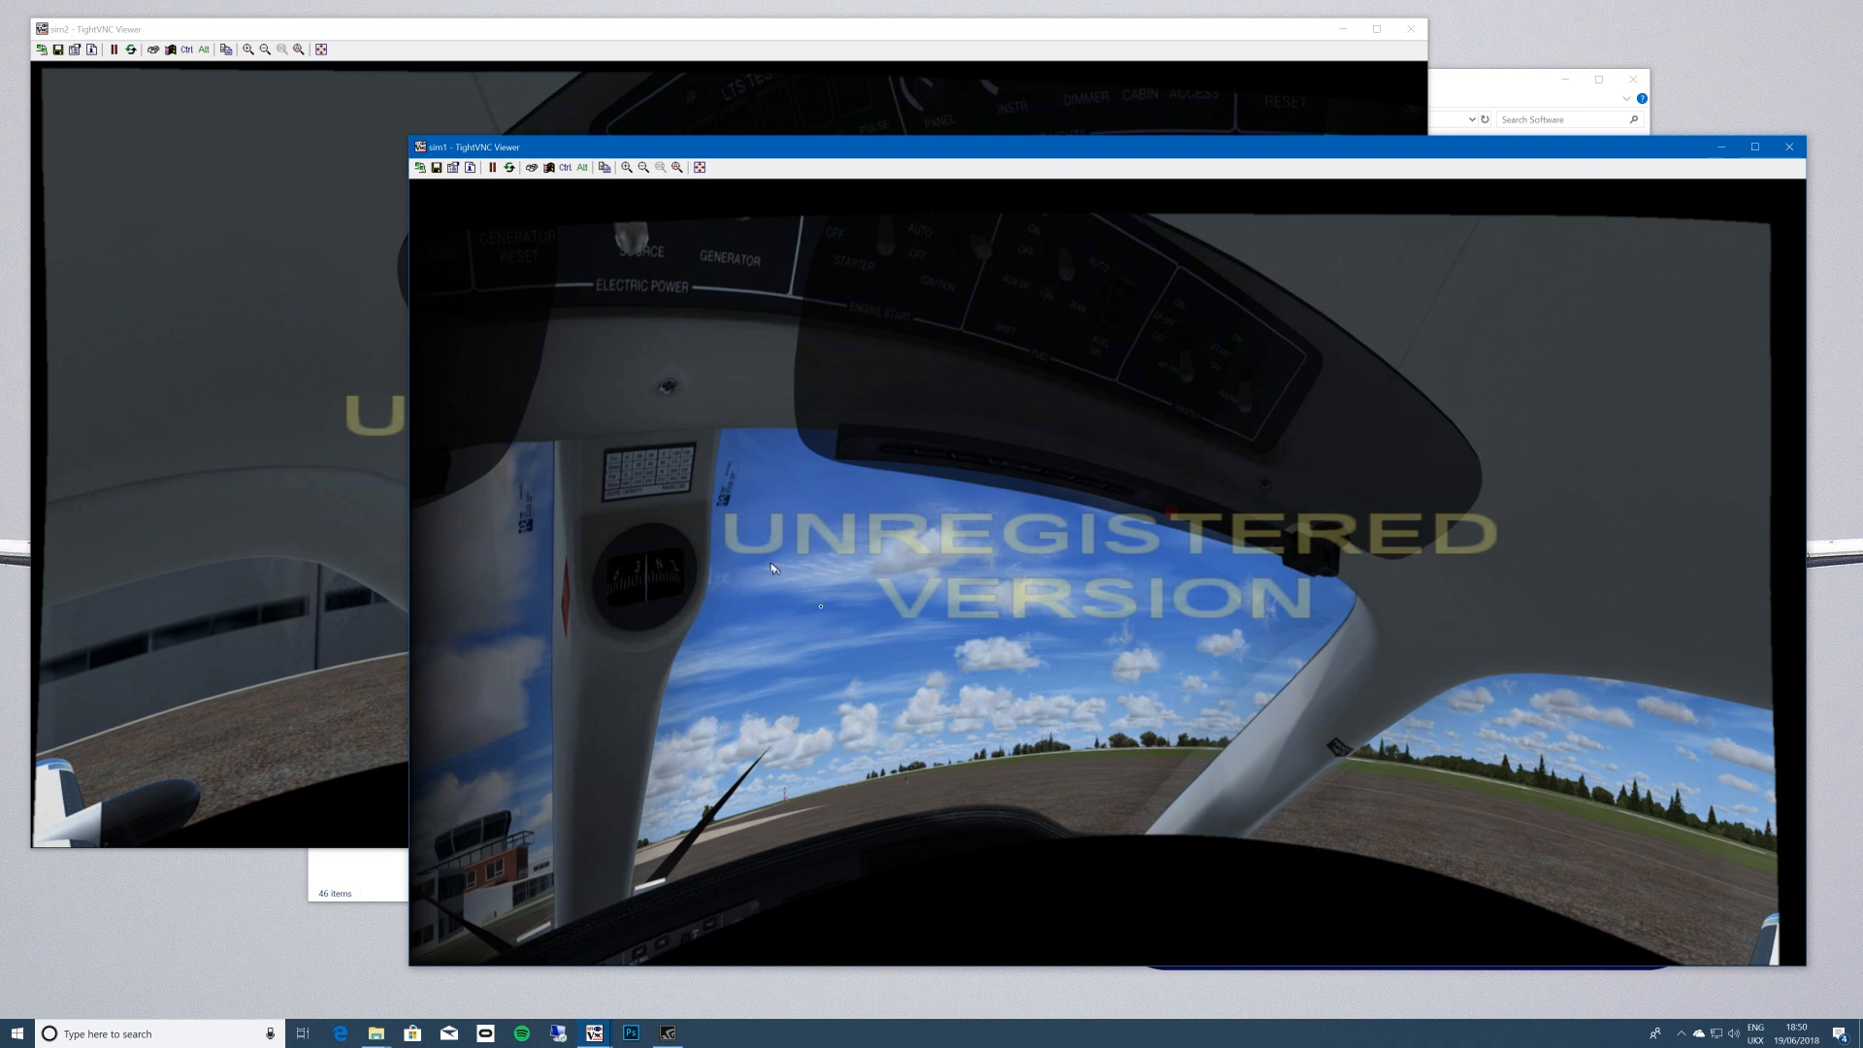